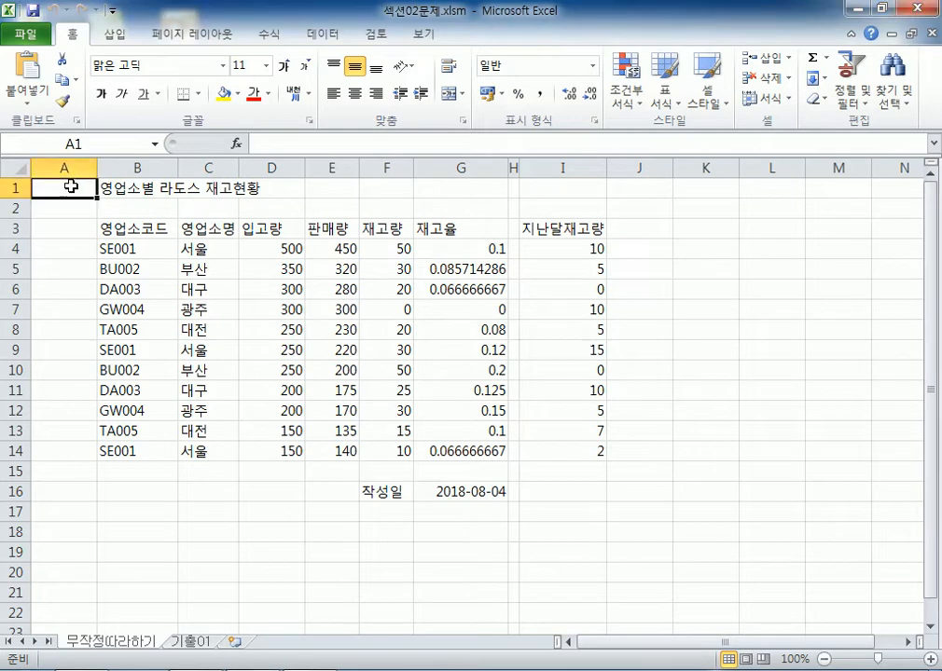
# Enlarge the sheet to 190% and select whole columns A to D one at a time
pyautogui.scroll(6, 69, 179)
pyautogui.click(104, 178)
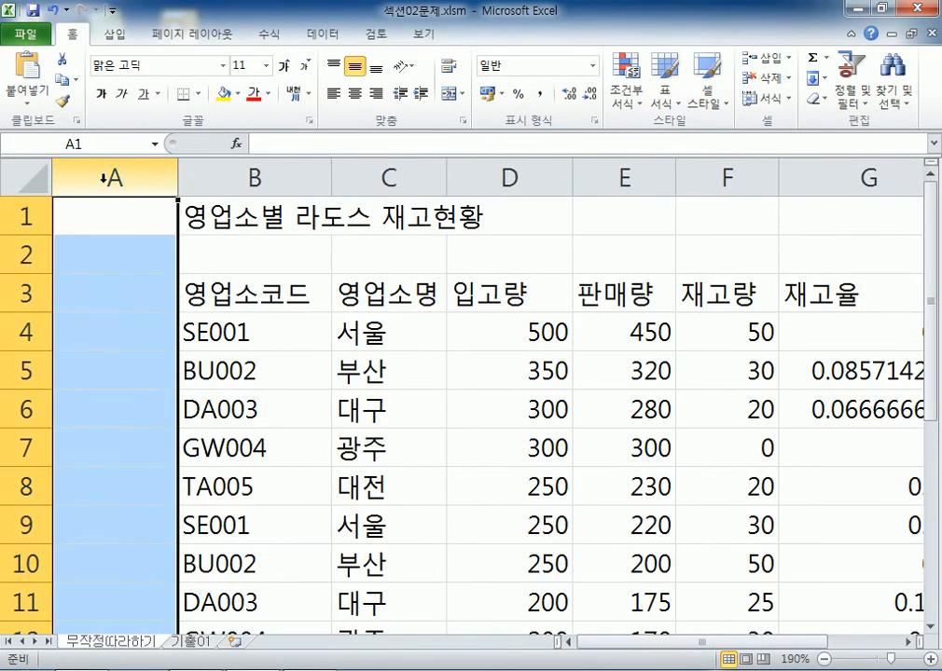
pyautogui.click(248, 175)
pyautogui.click(347, 176)
pyautogui.click(105, 177)
pyautogui.click(280, 177)
pyautogui.click(410, 177)
pyautogui.click(504, 177)
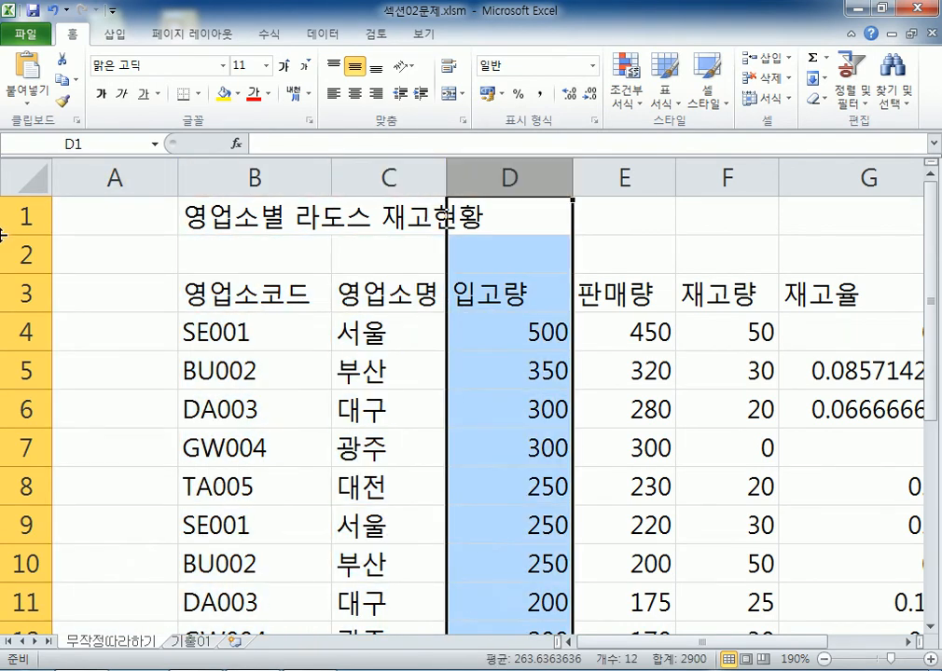
# Select whole rows 1 and 2, column A, and finally the whole of row 1
pyautogui.click(25, 216)
pyautogui.click(25, 253)
pyautogui.click(138, 215)
pyautogui.click(109, 177)
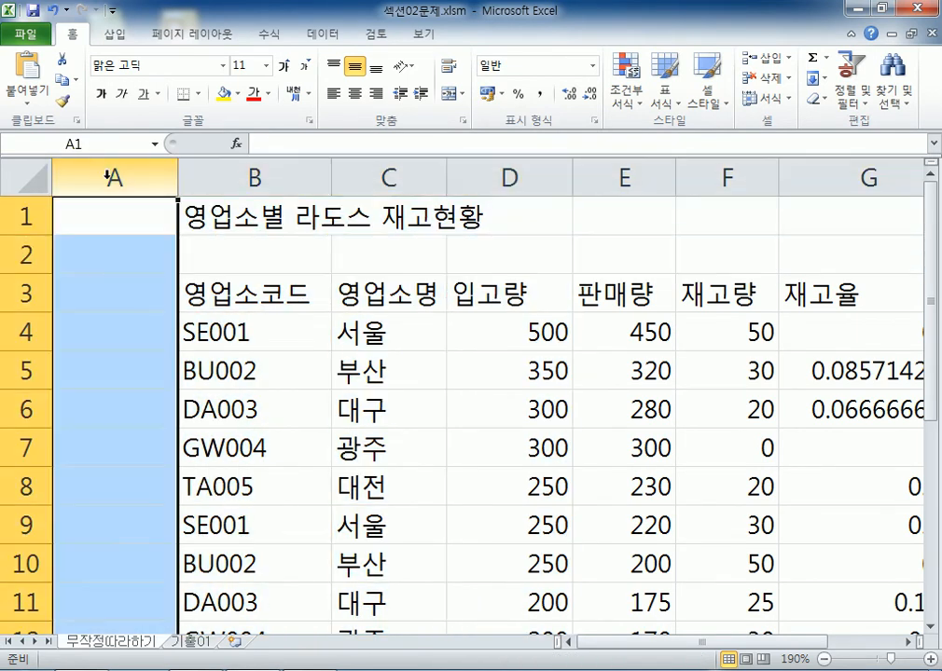
pyautogui.click(15, 218)
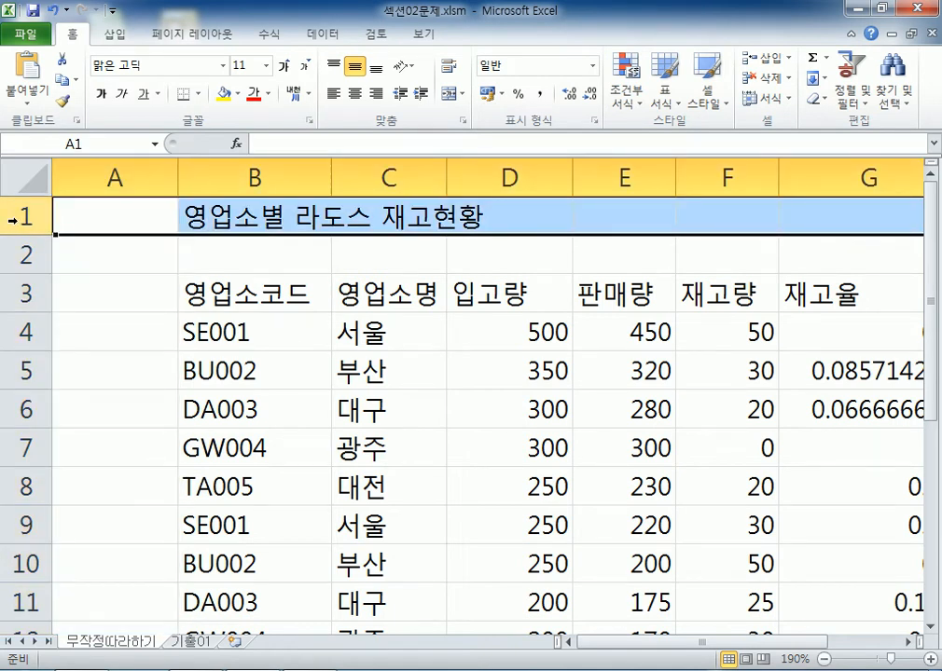
# Select cells A1, A2 and B4 in turn to check their addresses, ending on A1
pyautogui.click(116, 213)
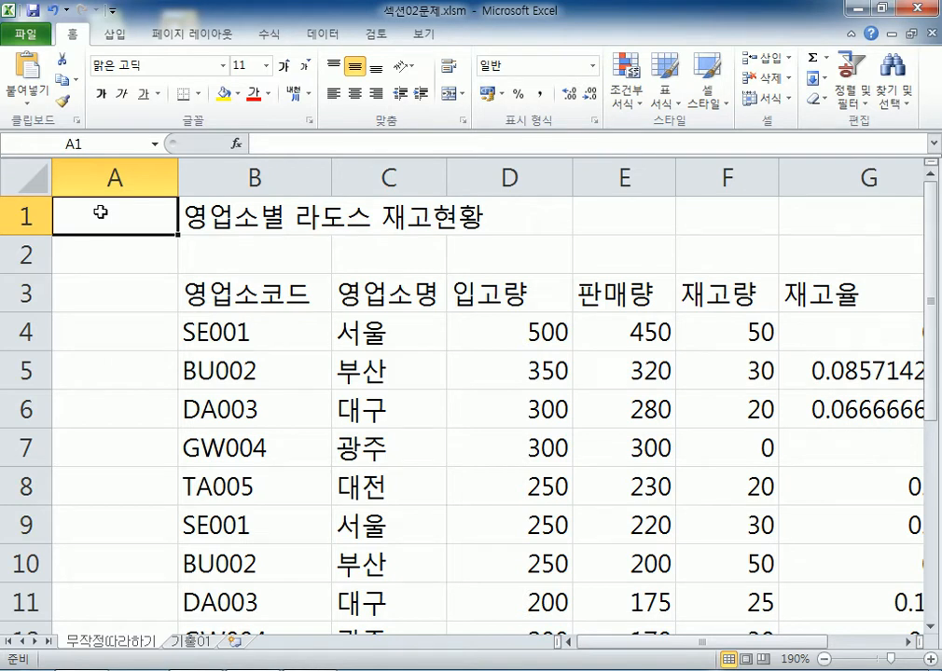
pyautogui.click(100, 252)
pyautogui.click(99, 224)
pyautogui.click(317, 330)
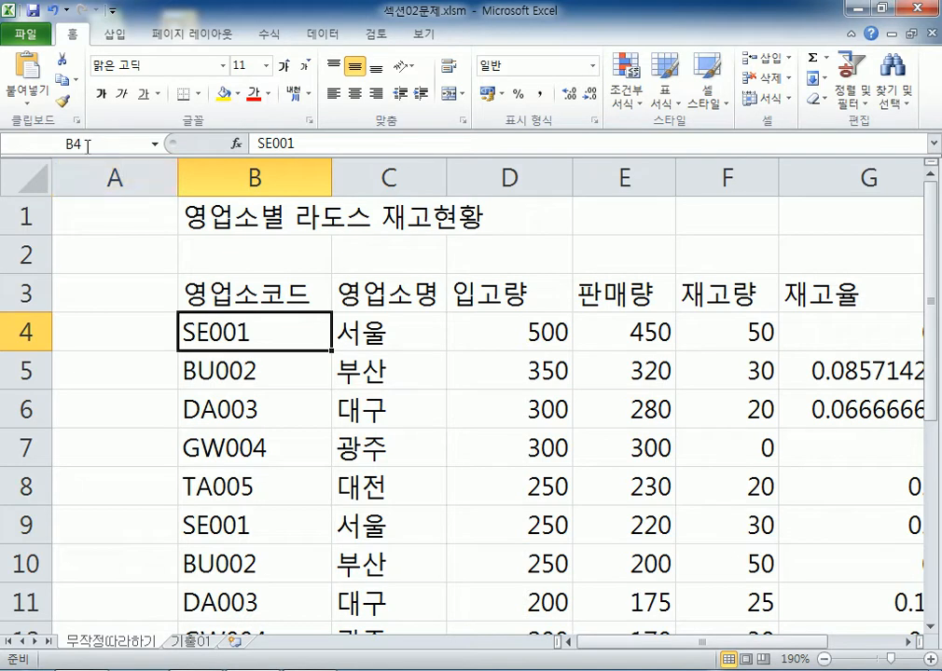
pyautogui.click(76, 217)
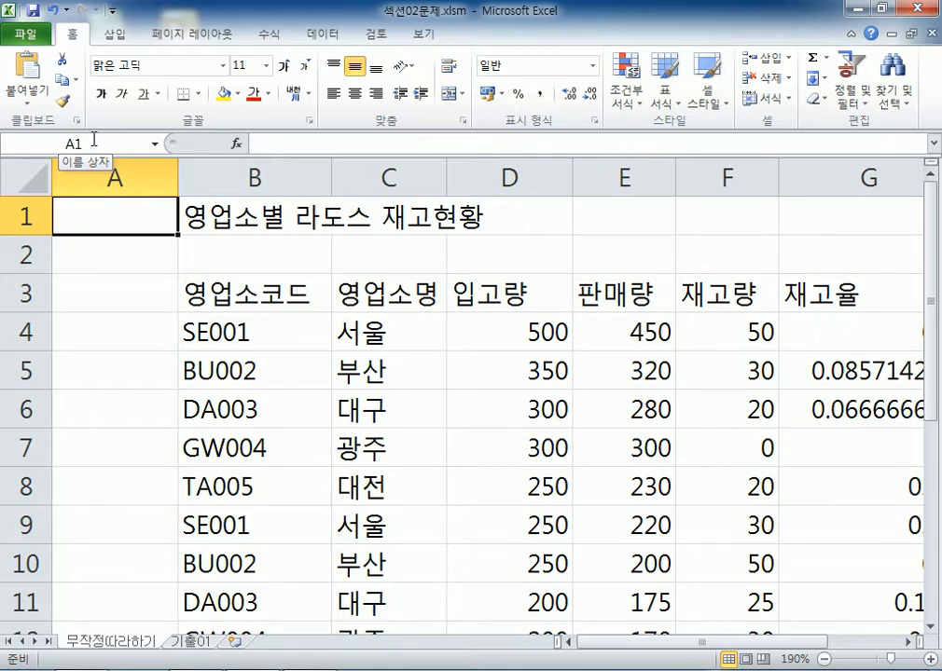
# Select empty cell B30 below the inventory table
pyautogui.scroll(-6, 273, 261)
pyautogui.scroll(1, 275, 281)
pyautogui.scroll(-2, 275, 280)
pyautogui.scroll(-1, 238, 352)
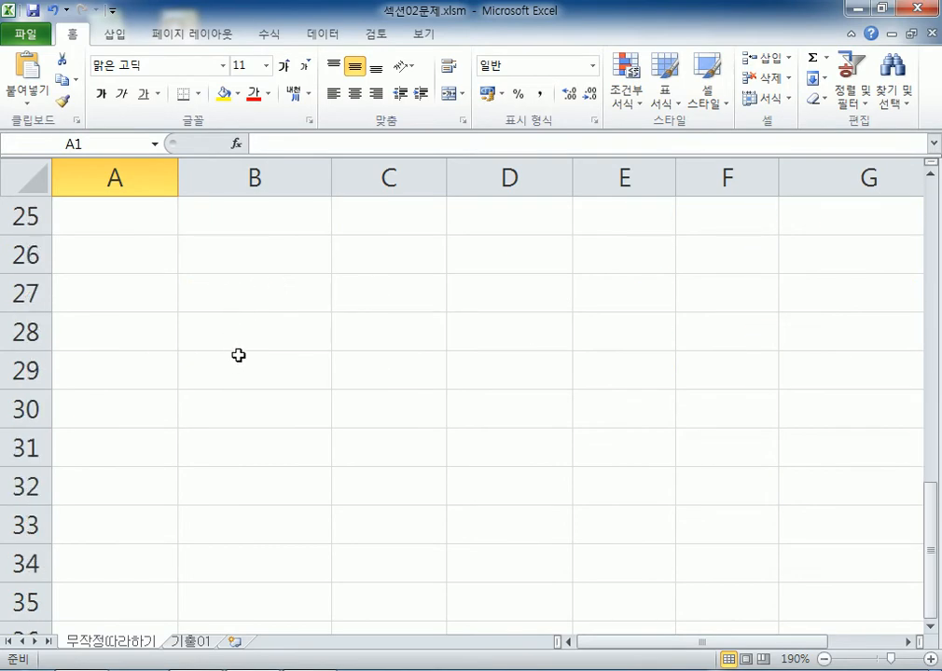
pyautogui.scroll(-1, 238, 354)
pyautogui.click(262, 296)
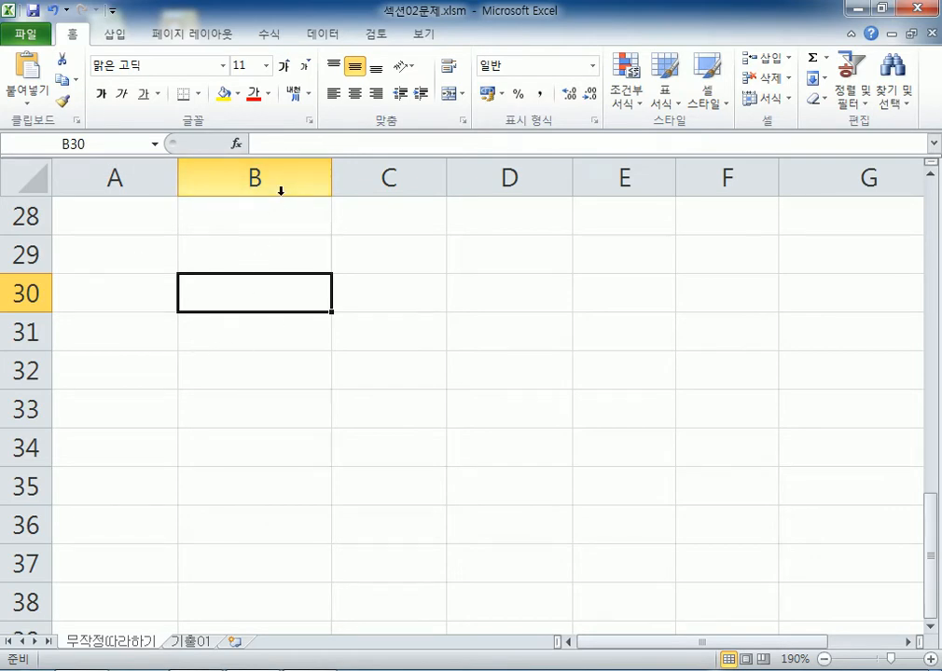
# Jump directly to cell B1000000 by its address and view the rows below it
pyautogui.scroll(-15, 243, 335)
pyautogui.scroll(-8, 243, 334)
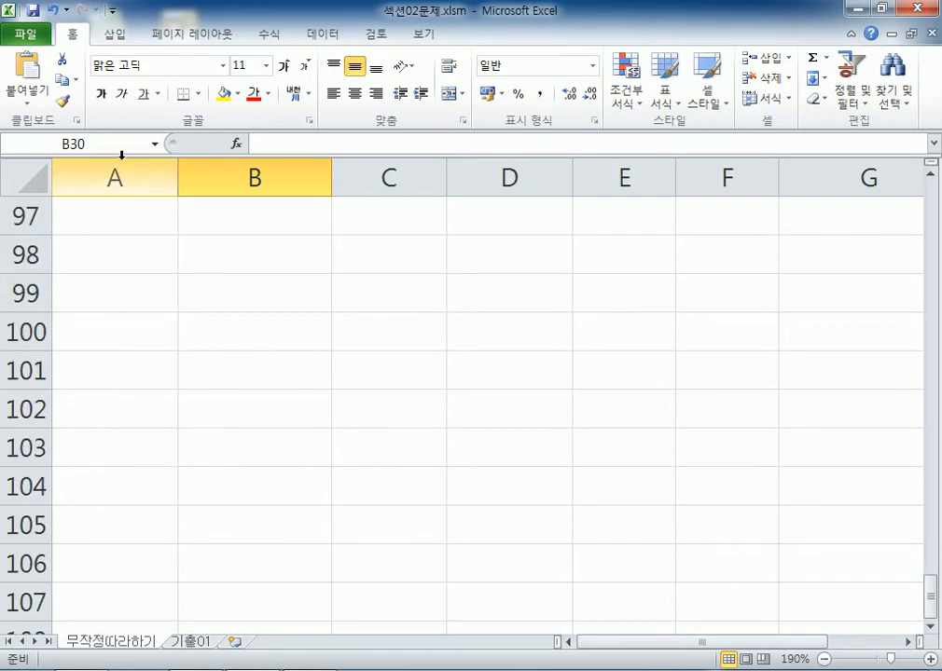
pyautogui.click(105, 140)
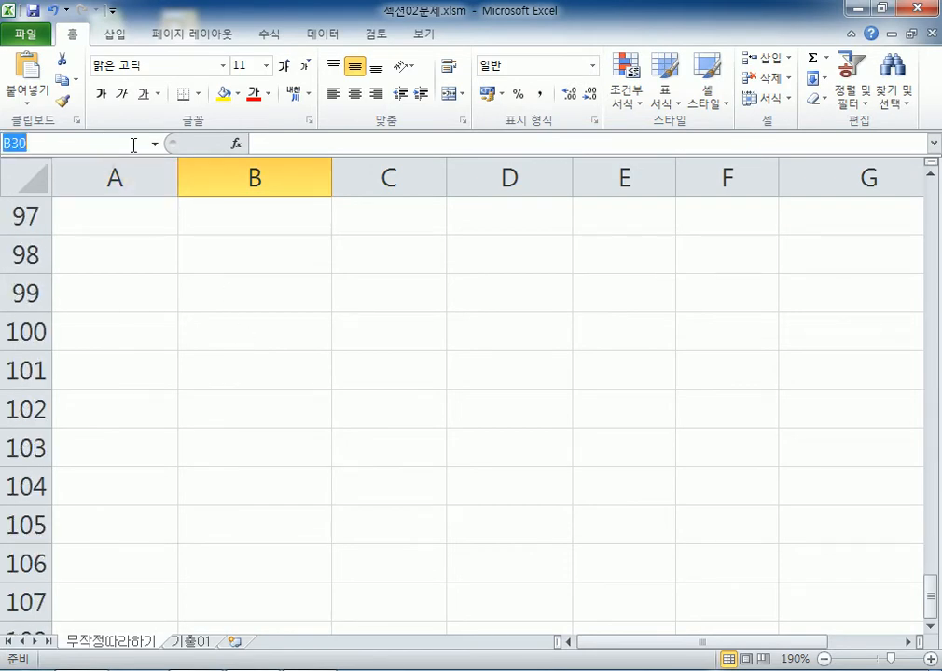
pyautogui.write('b1000000')
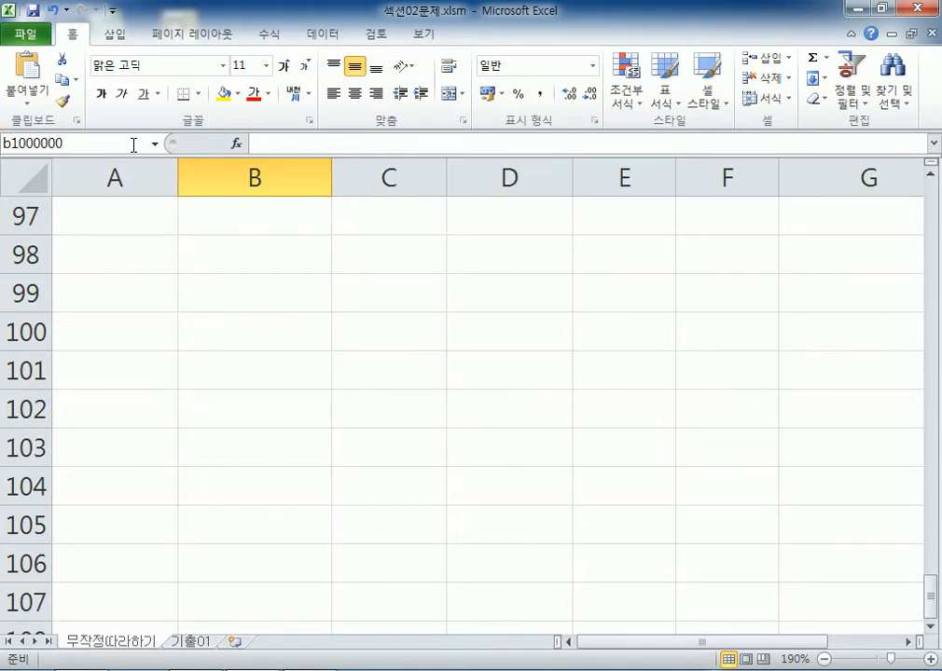
pyautogui.press('Return')
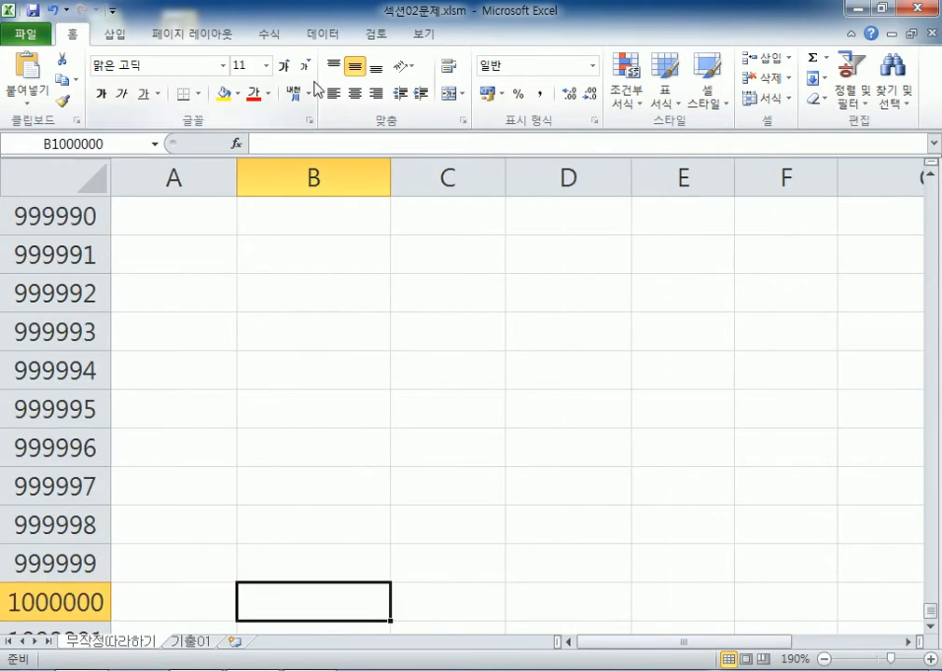
pyautogui.scroll(-3, 315, 176)
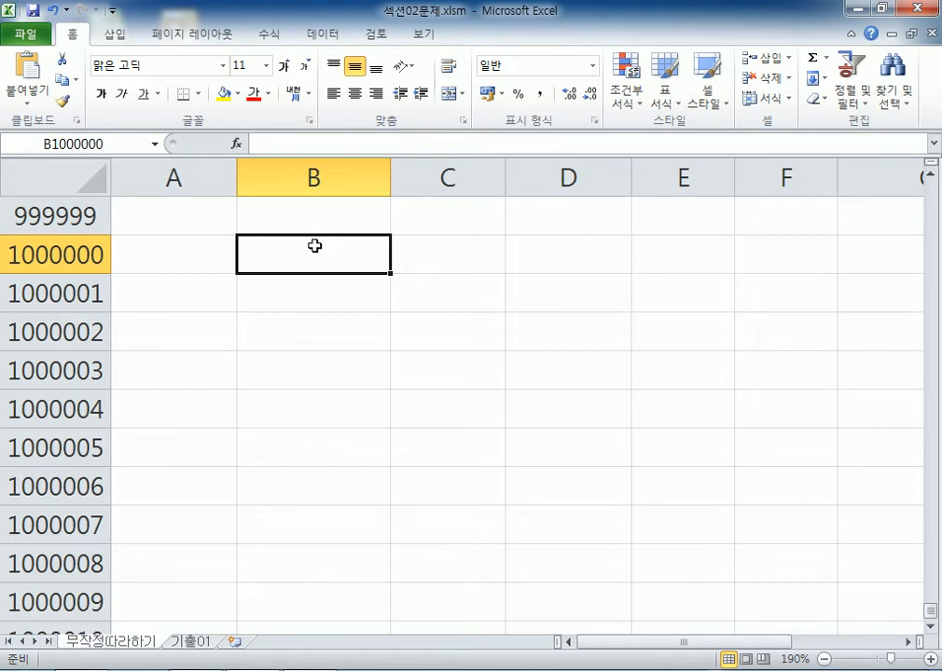
# Jump directly to cell Z555555 by its address
pyautogui.click(119, 147)
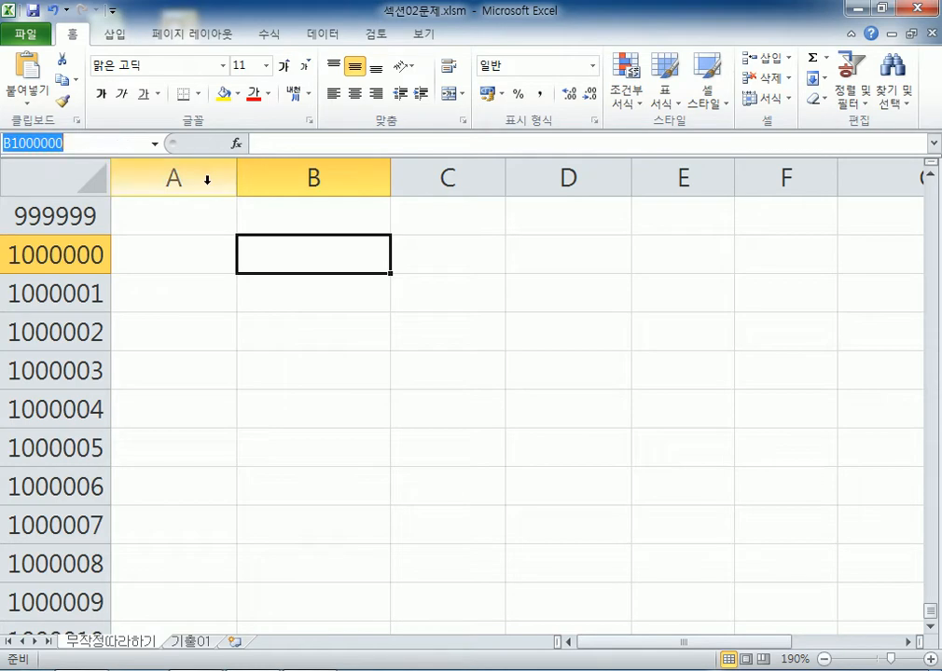
pyautogui.write('Z555555')
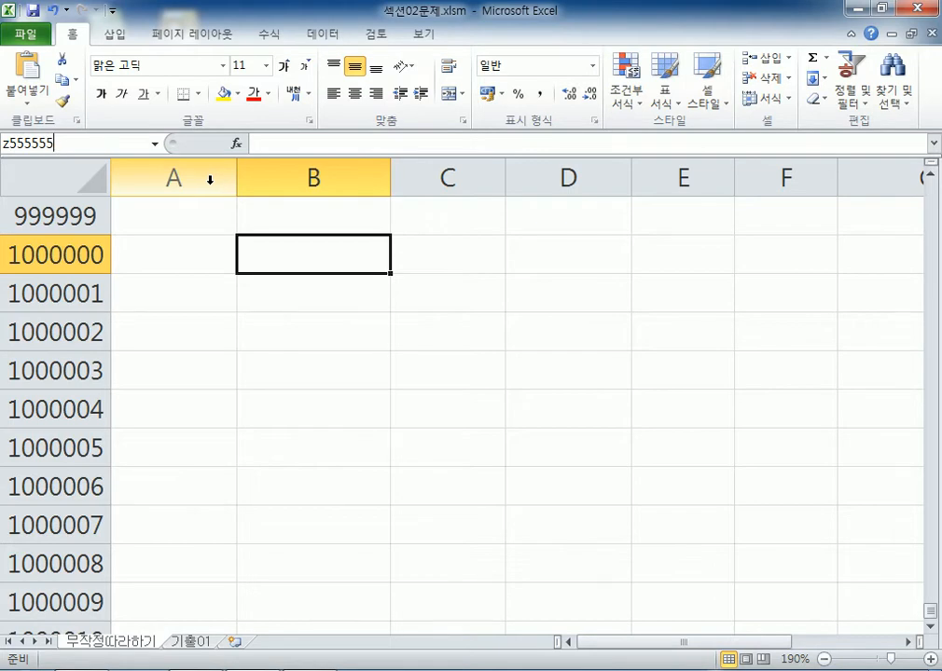
pyautogui.press('Return')
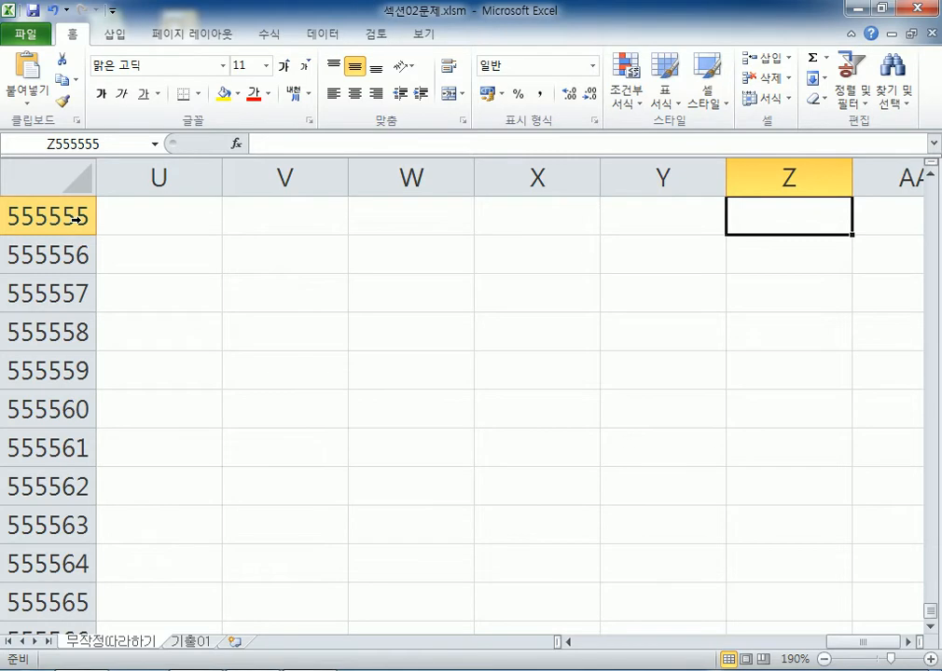
# Return to cell A1 and move the active cell three columns across and three rows down to D4
pyautogui.hotkey('ctrl', 'Home')
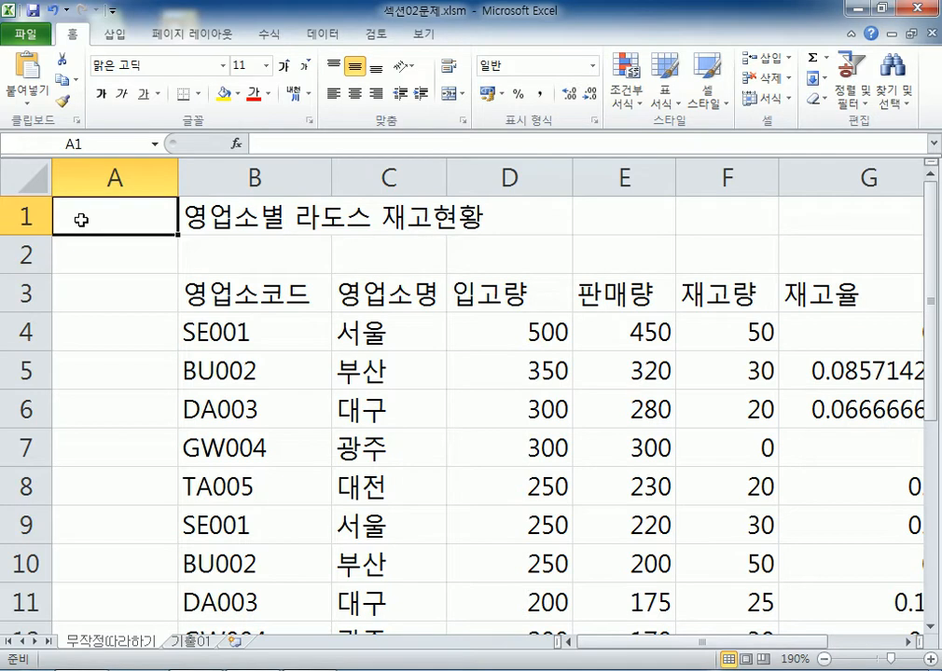
pyautogui.press('Right')
pyautogui.press('Right')
pyautogui.press('Right')
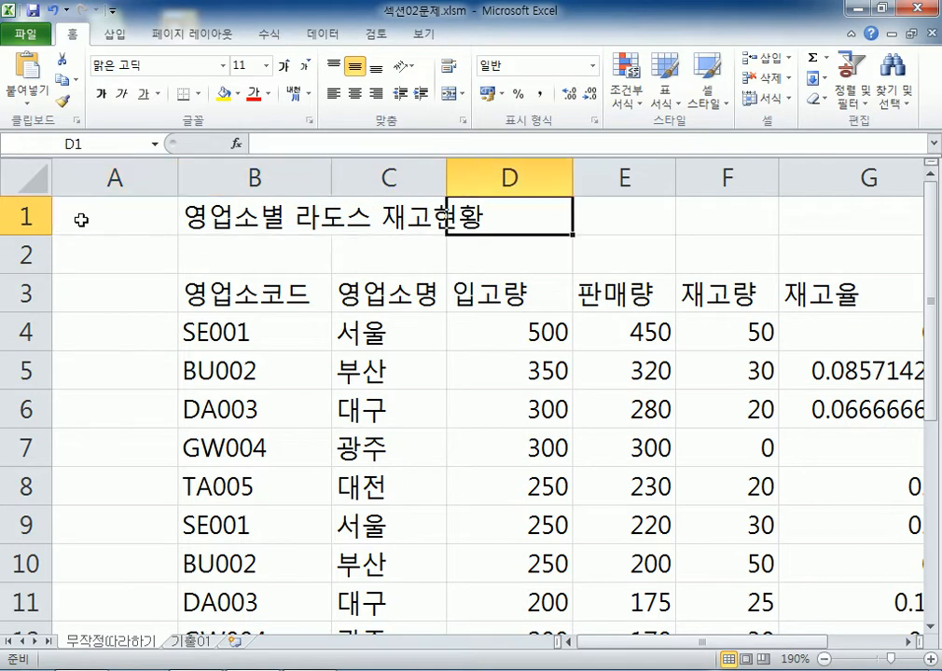
pyautogui.press('Down')
pyautogui.press('Down')
pyautogui.press('Down')
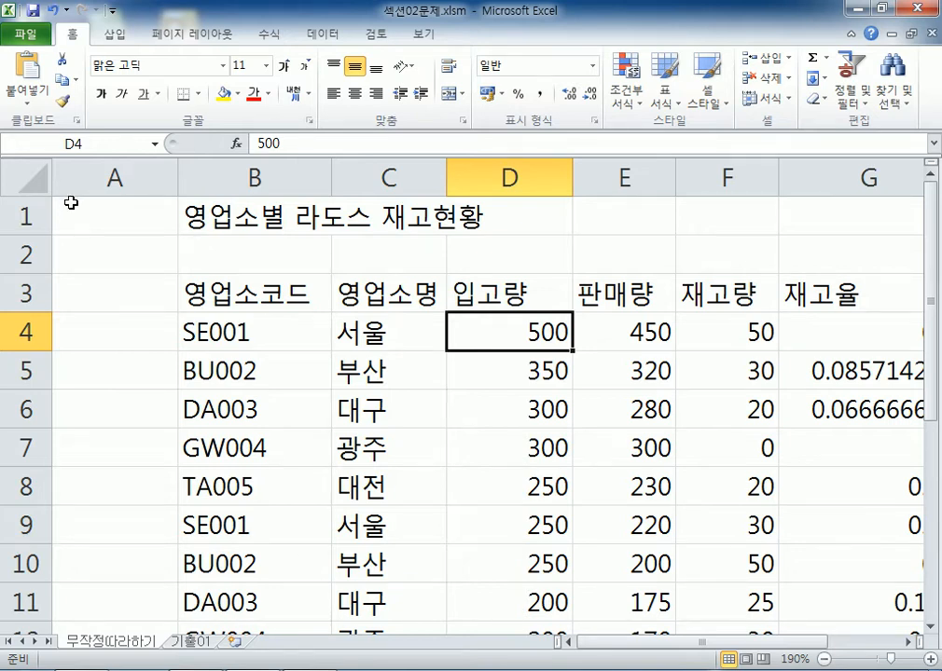
# Select cells D1, D4 and A4 in turn, and jump from D4 to the first cell of its row
pyautogui.click(488, 212)
pyautogui.click(495, 322)
pyautogui.click(106, 330)
pyautogui.click(541, 328)
pyautogui.press('Home')
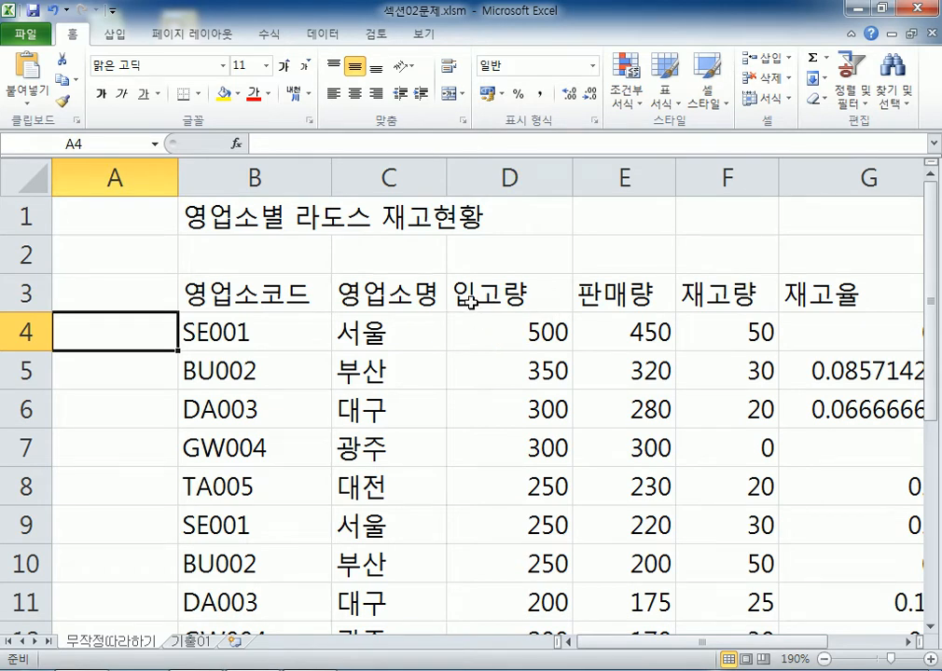
# Alternate between cells D4 and D1, select A4, and jump again from D4 to the start of row 4
pyautogui.click(499, 332)
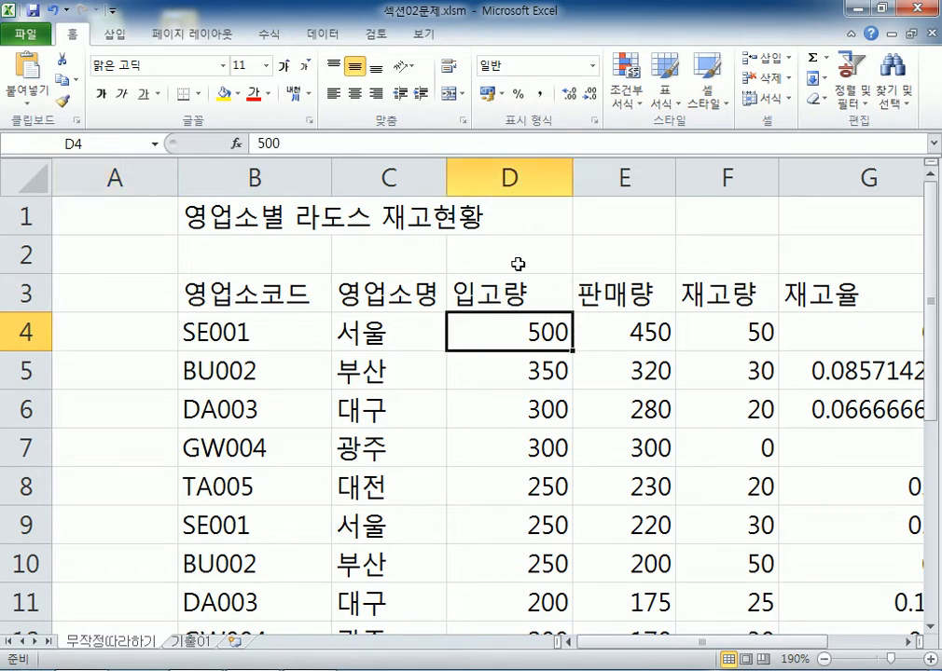
pyautogui.click(527, 220)
pyautogui.click(526, 332)
pyautogui.click(527, 222)
pyautogui.click(527, 334)
pyautogui.click(118, 335)
pyautogui.click(528, 331)
pyautogui.press('Home')
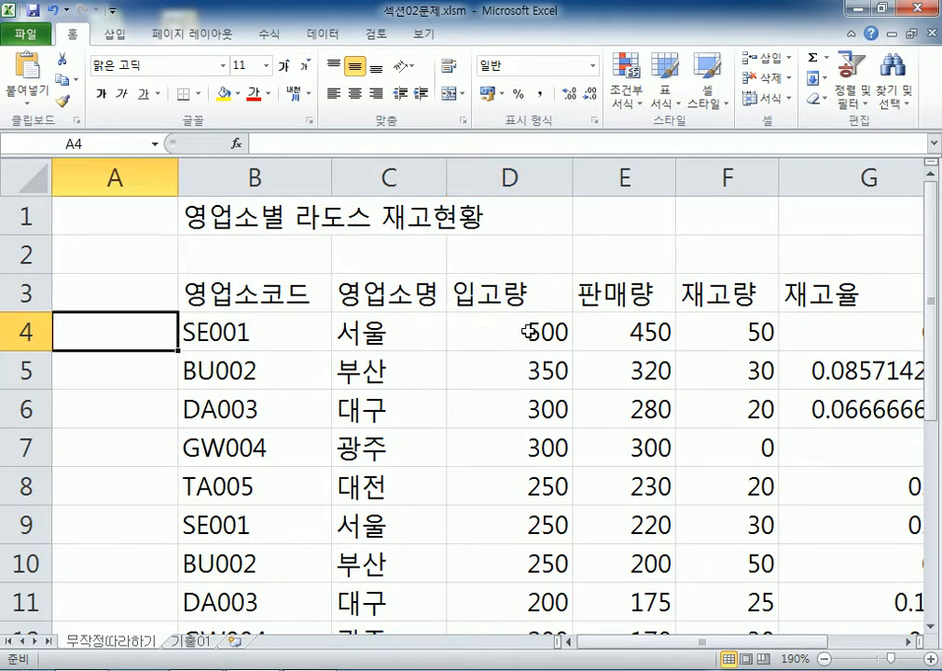
# Move along row 4 to cell D4 and return to cell A1
pyautogui.press('Right')
pyautogui.press('Right')
pyautogui.press('Right')
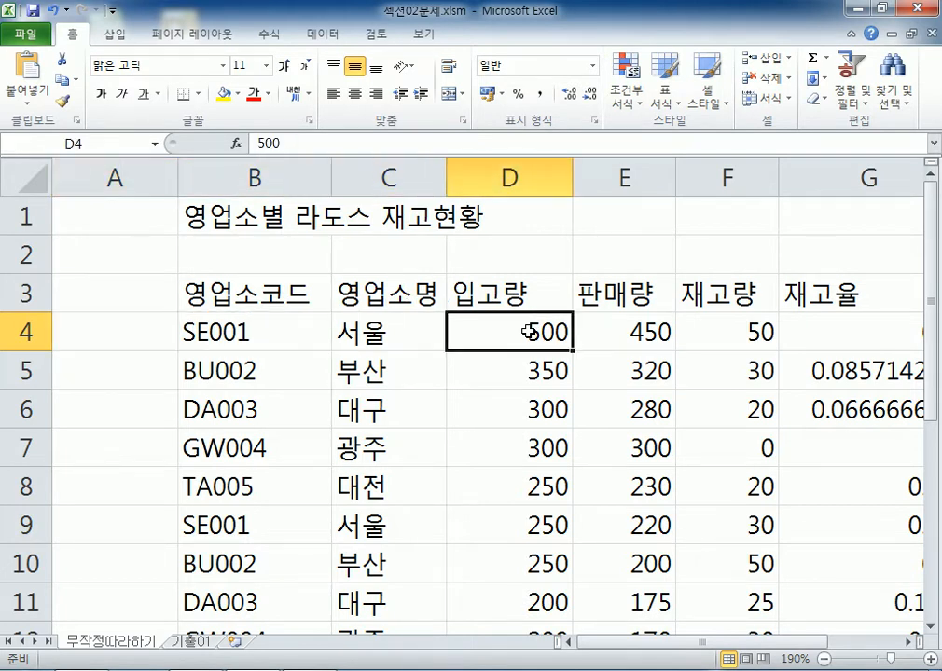
pyautogui.hotkey('ctrl', 'Home')
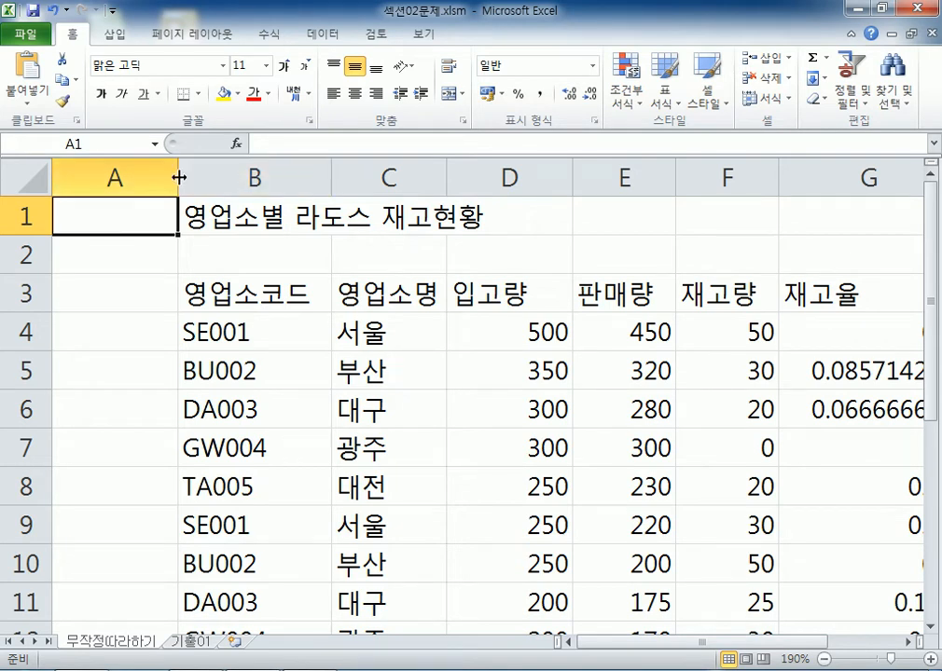
# Try narrowing column A to a width of about 4.00 by its border, and undo the resizing
pyautogui.click(219, 294)
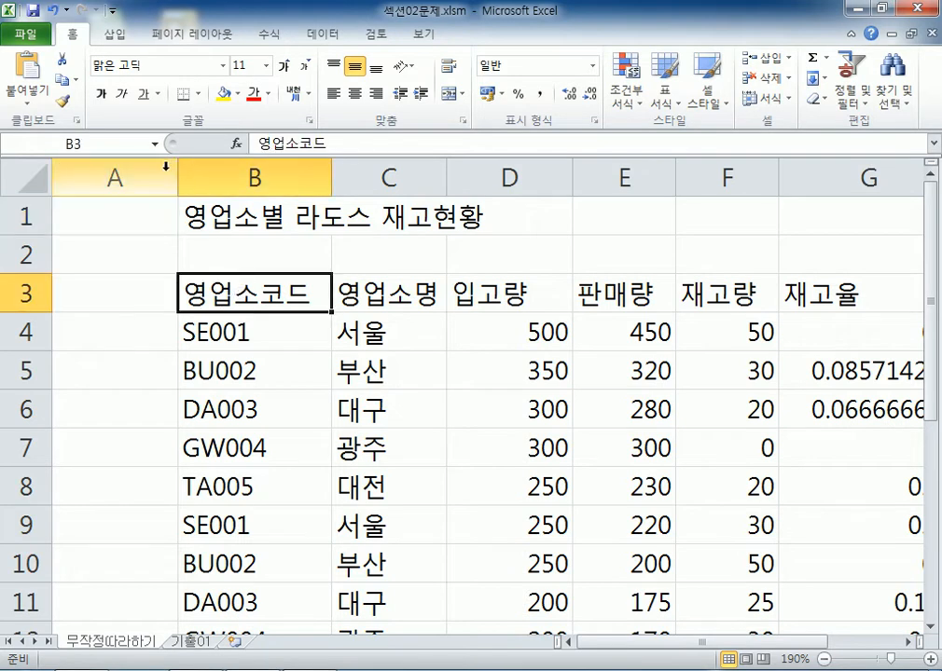
pyautogui.click(139, 170)
pyautogui.moveTo(181, 174); pyautogui.dragTo(117, 187)
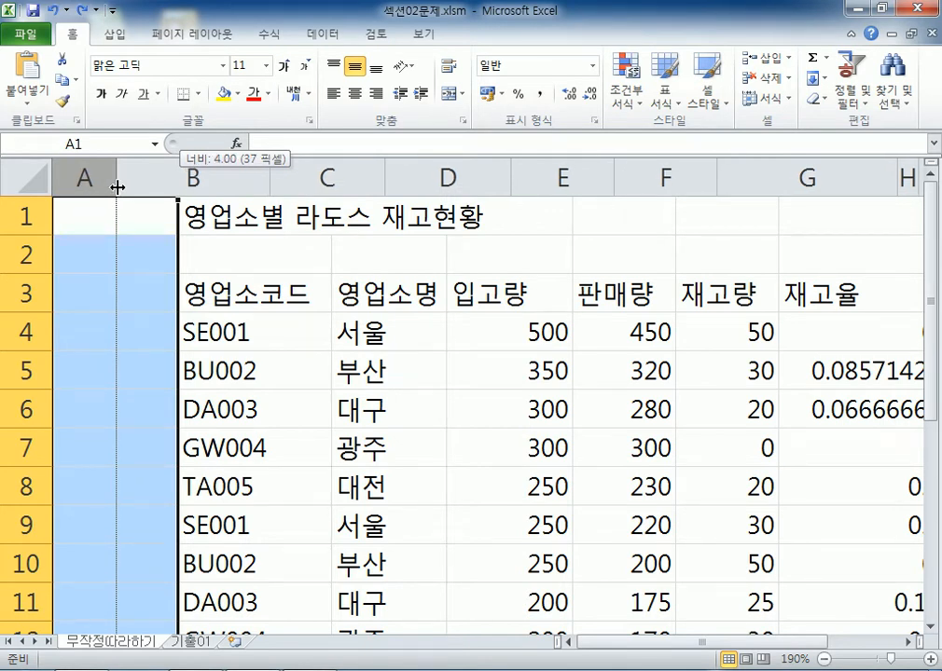
pyautogui.moveTo(118, 188); pyautogui.dragTo(119, 186)
pyautogui.hotkey('ctrl', 'z')
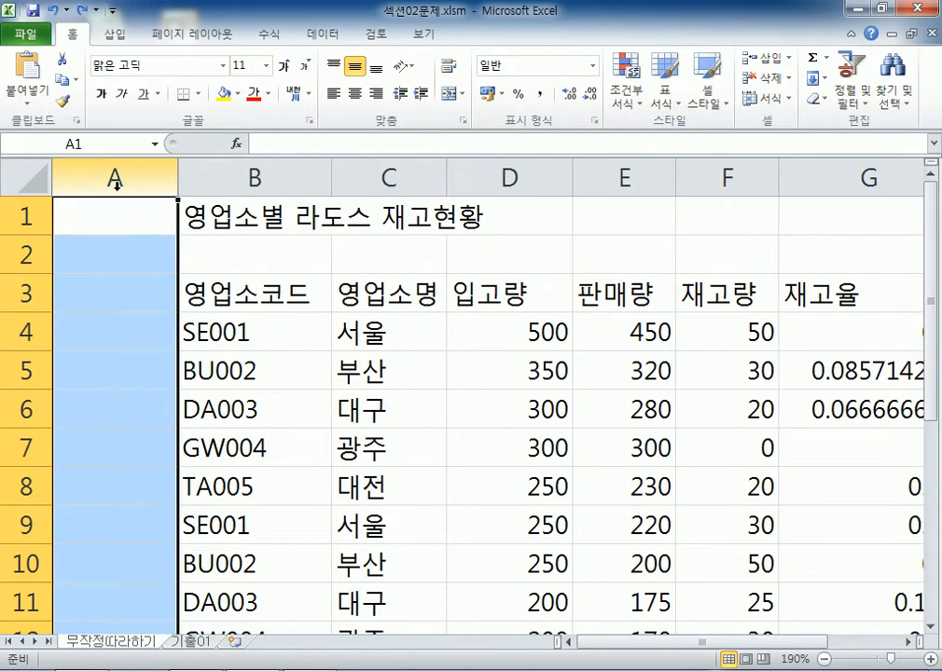
# Set the width of column A to 2
pyautogui.rightClick(115, 179)
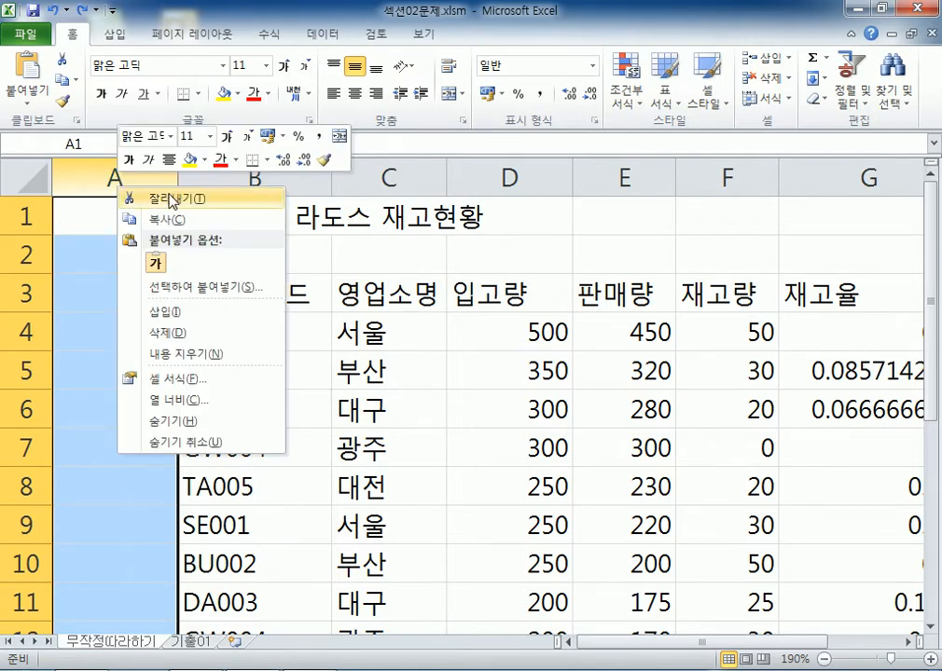
pyautogui.click(173, 408)
pyautogui.write('1')
pyautogui.press('BackSpace')
pyautogui.write('2')
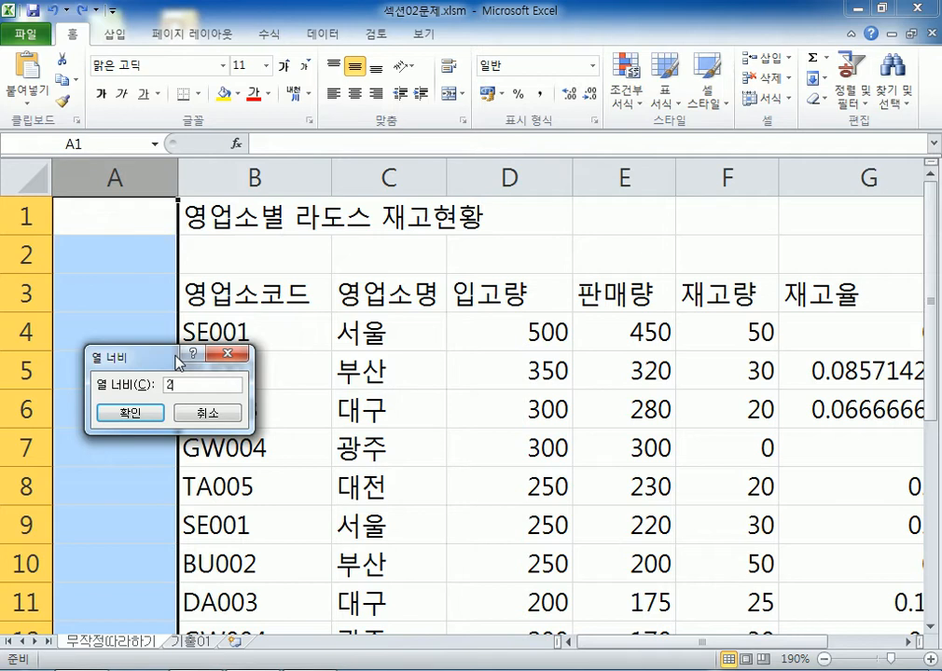
pyautogui.click(134, 416)
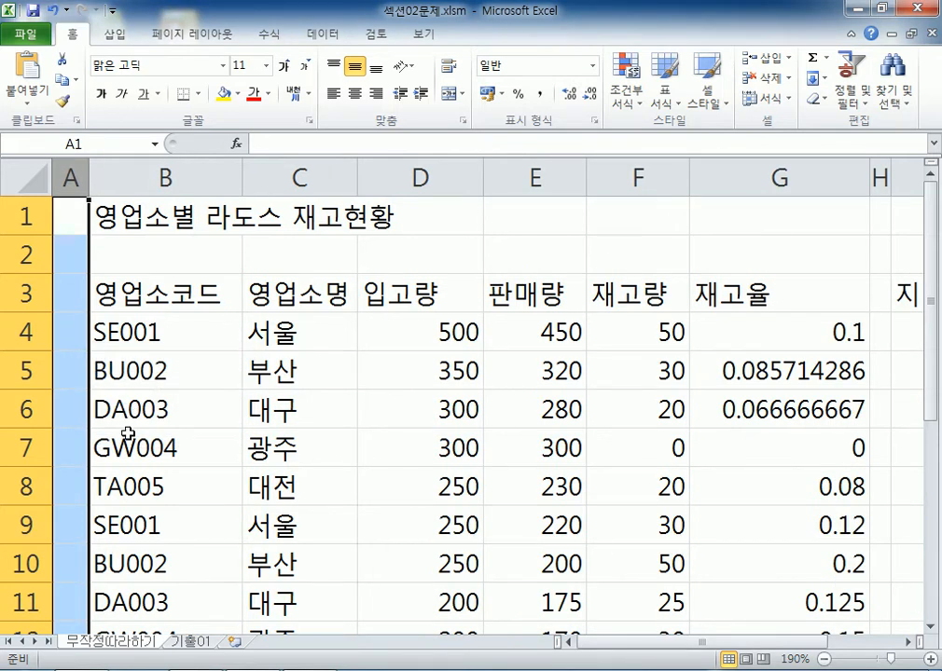
# Set the height of row 1 to 24 and select the title cell B1
pyautogui.click(73, 220)
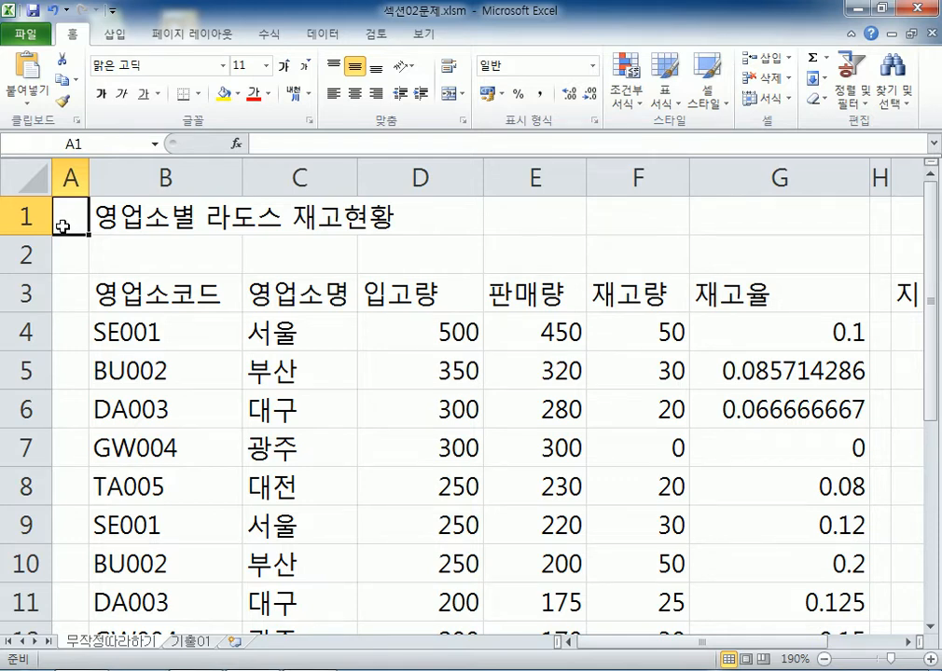
pyautogui.click(26, 220)
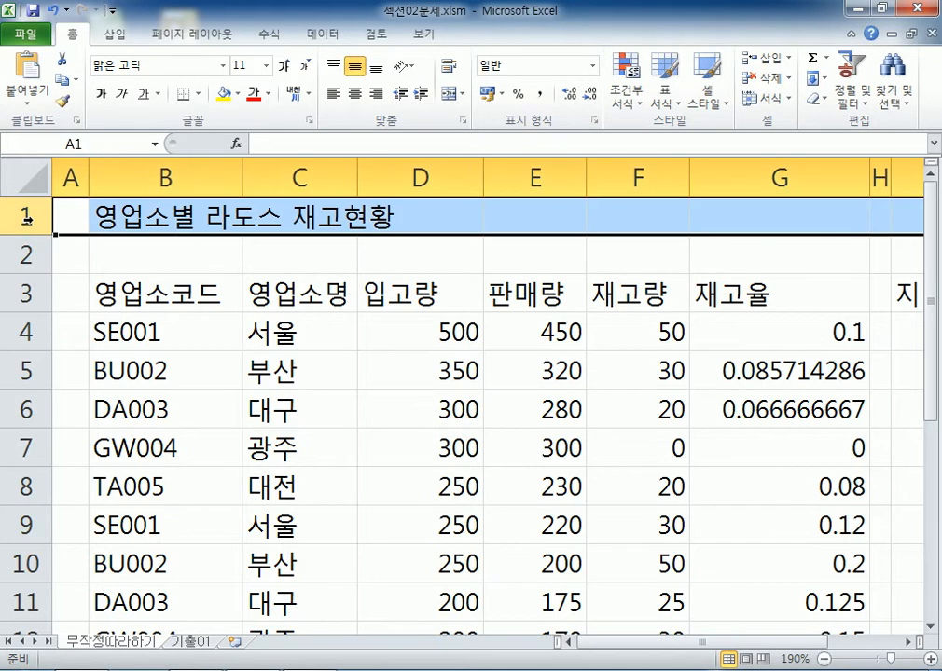
pyautogui.rightClick(26, 220)
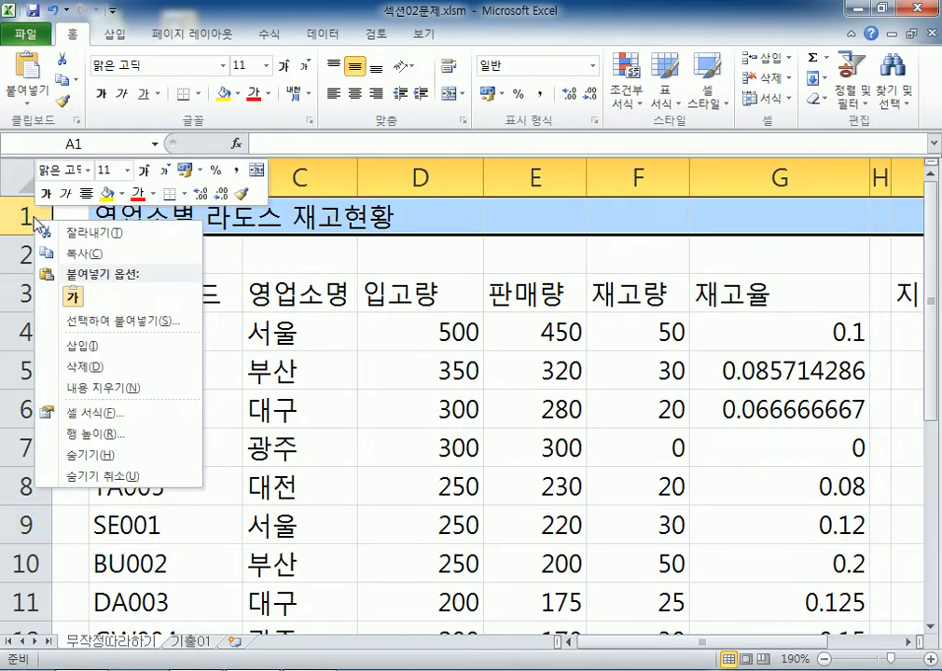
pyautogui.click(82, 435)
pyautogui.moveTo(67, 324); pyautogui.dragTo(183, 179)
pyautogui.click(263, 172)
pyautogui.write('24')
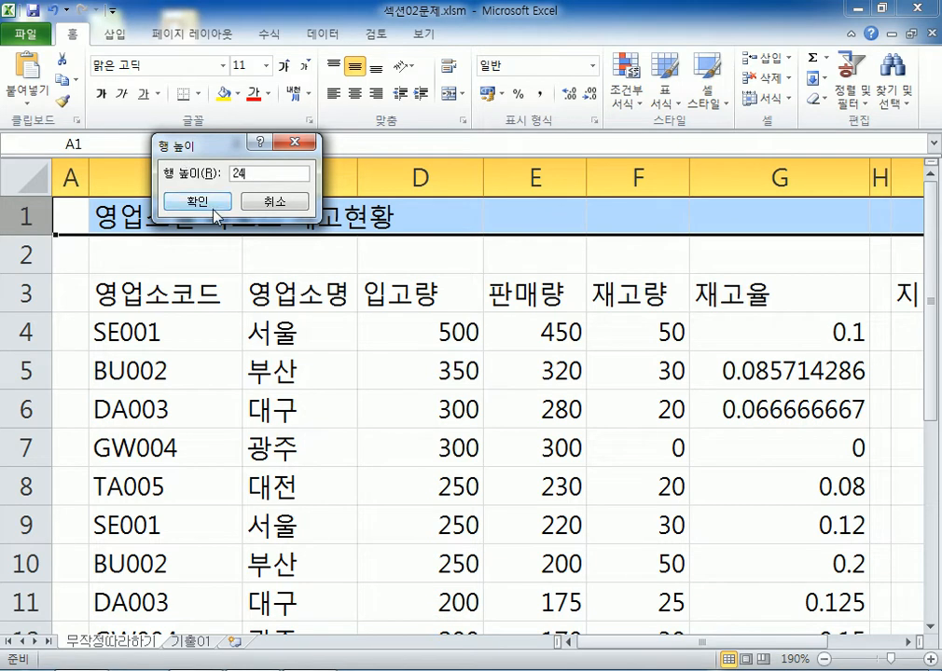
pyautogui.click(206, 202)
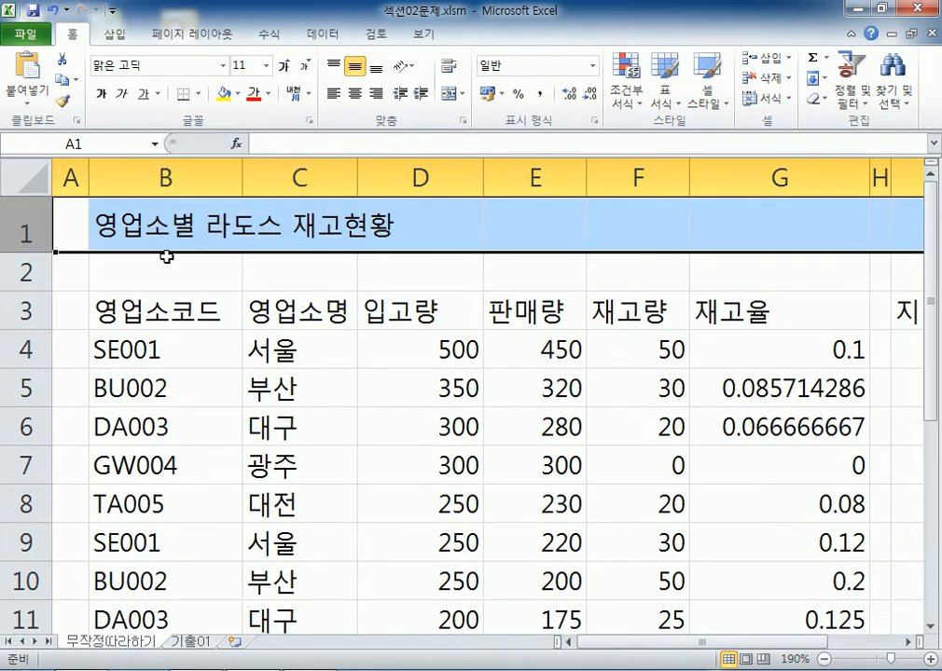
pyautogui.click(149, 222)
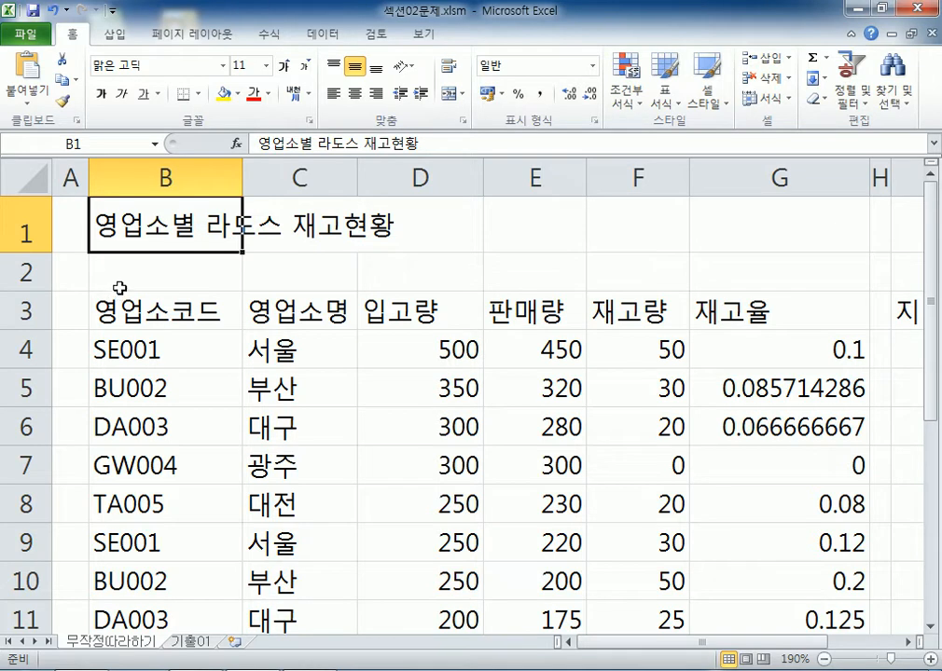
# Try inserting a hyphen, a leading 1 and a trailing backtick in cell B4's code, removing each addition again
pyautogui.click(113, 350)
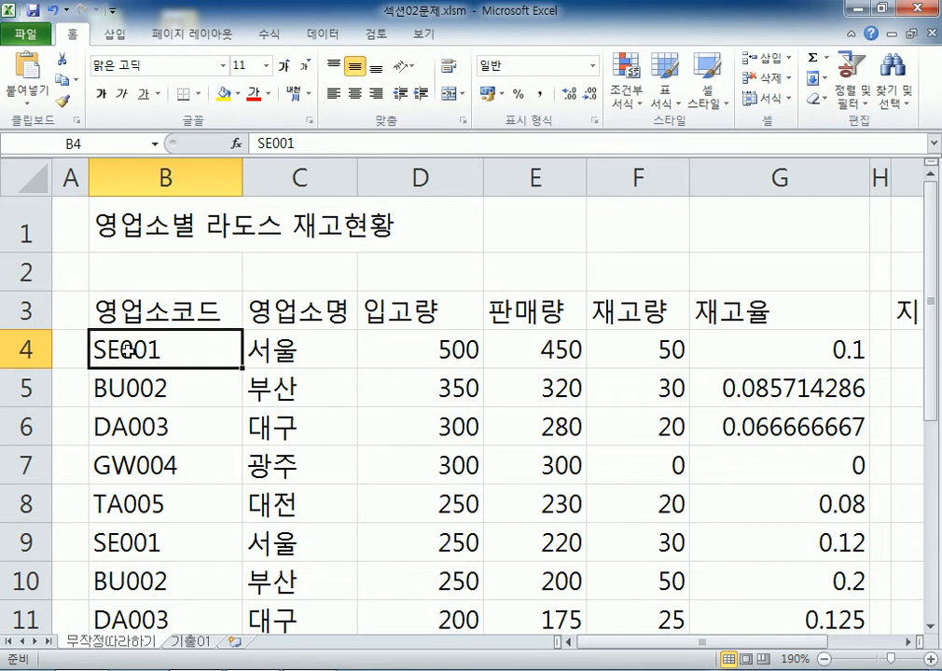
pyautogui.doubleClick(121, 350)
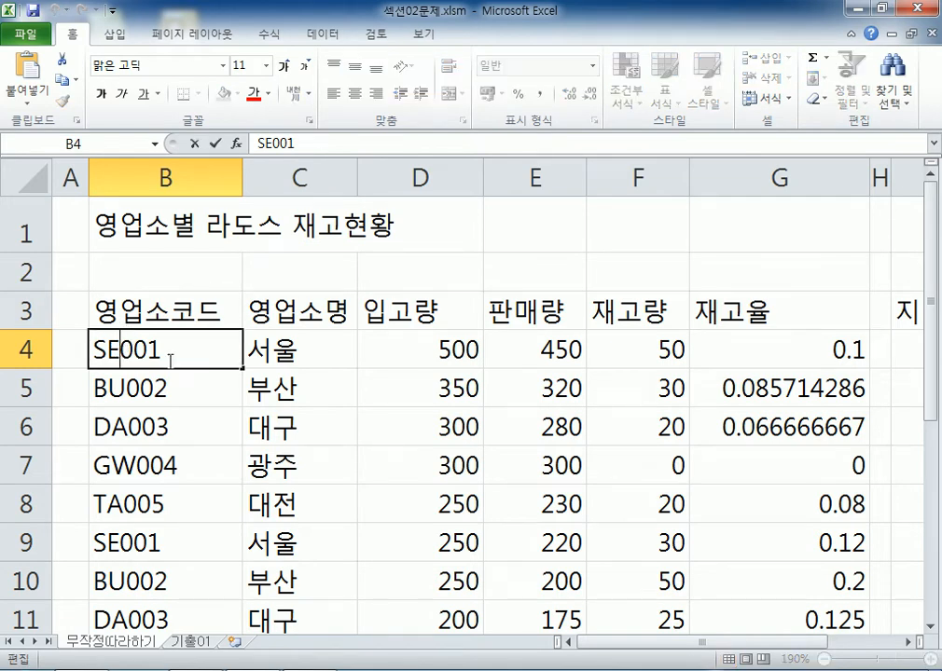
pyautogui.press('BackSpace')
pyautogui.write('-')
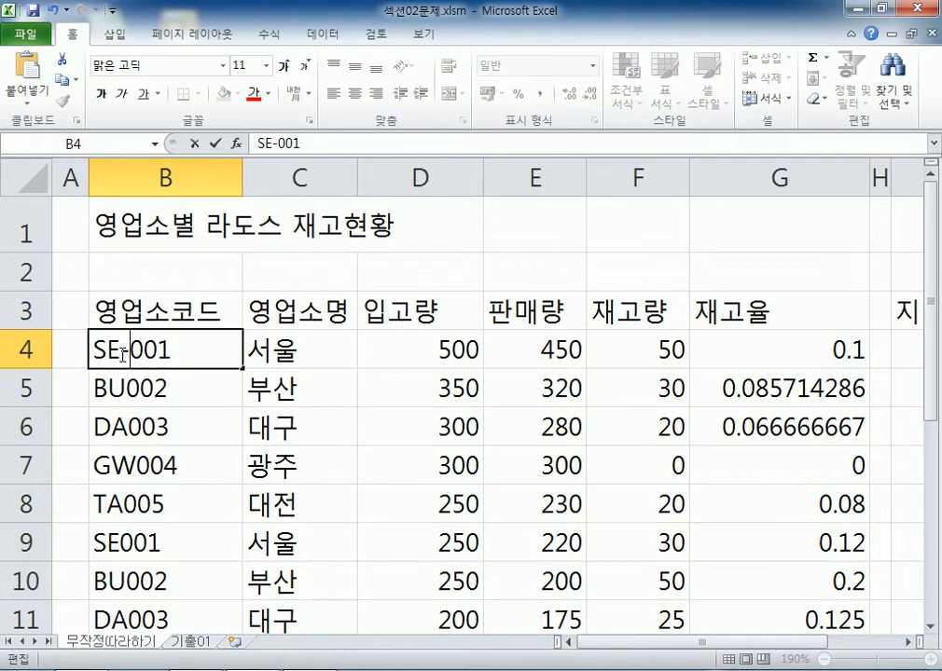
pyautogui.press('BackSpace')
pyautogui.click(97, 349)
pyautogui.write('1')
pyautogui.click(196, 351)
pyautogui.write('`')
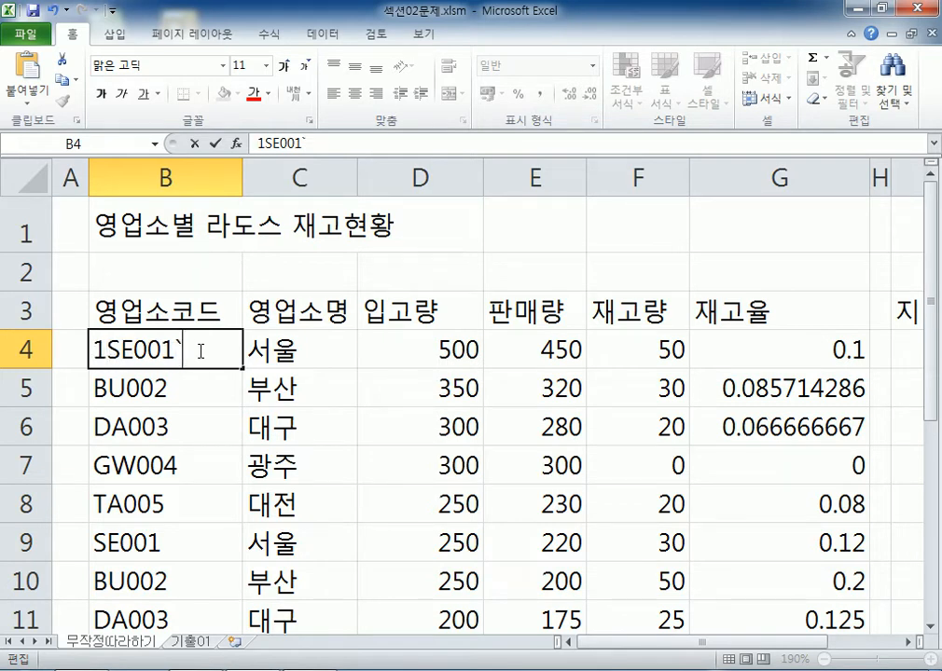
pyautogui.press('BackSpace')
pyautogui.press('Home')
pyautogui.press('Delete')
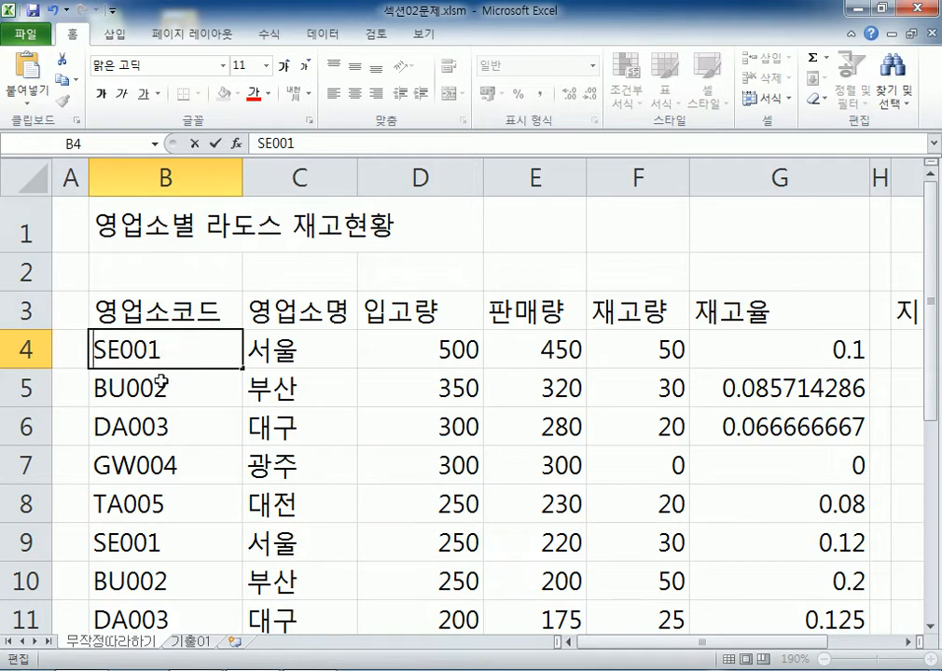
pyautogui.press('Return')
# Change the branch code in cell B4 to SE-001 by editing within the existing text
pyautogui.click(130, 349)
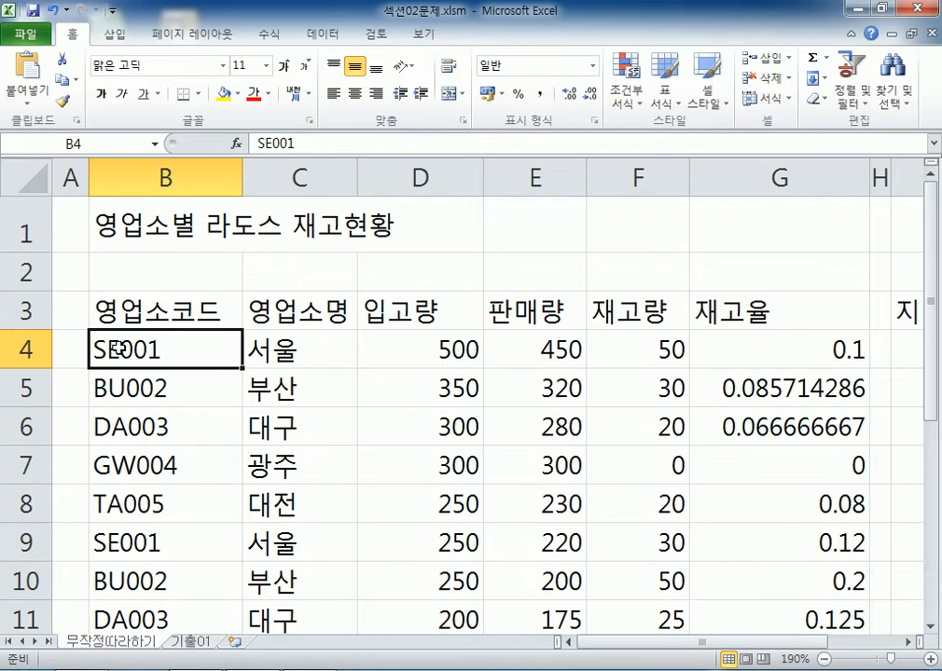
pyautogui.click(164, 457)
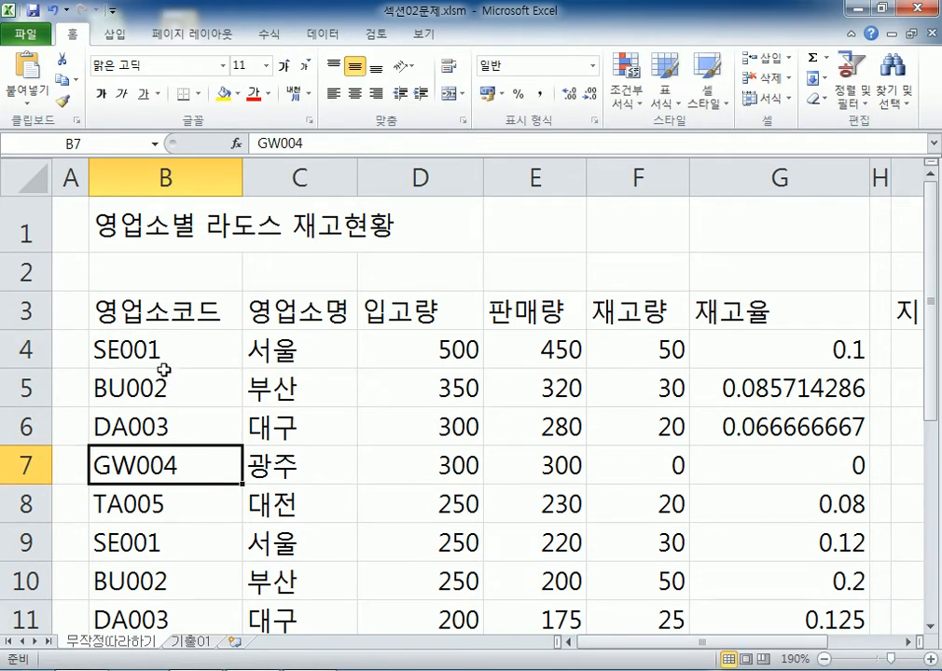
pyautogui.doubleClick(169, 346)
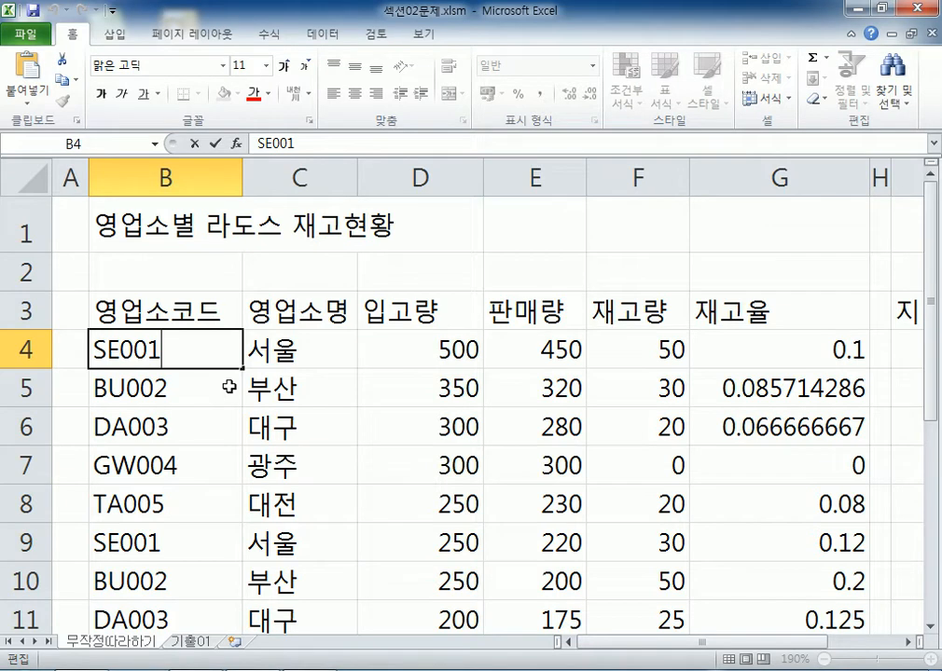
pyautogui.click(161, 427)
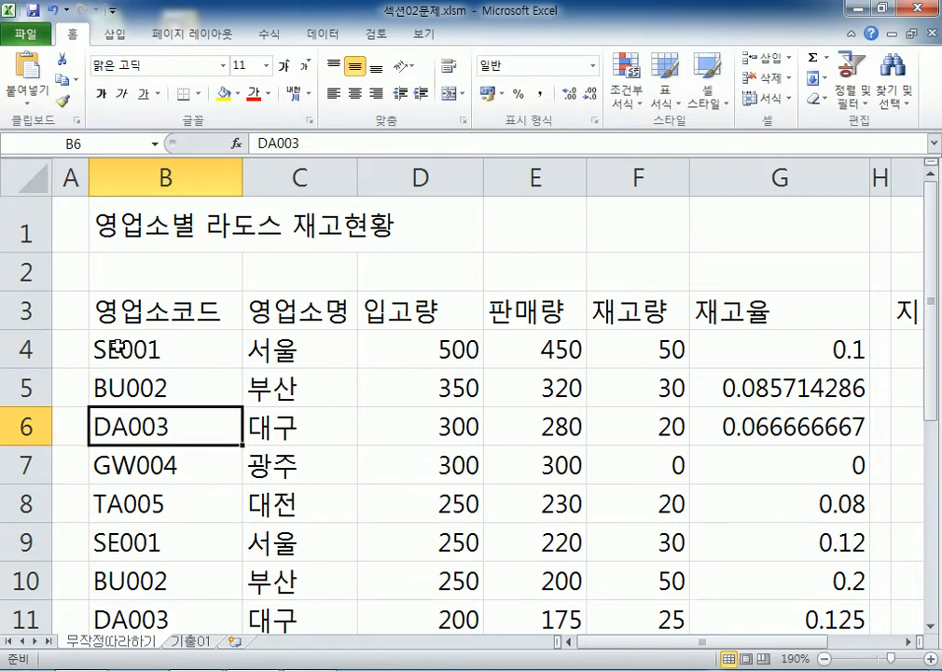
pyautogui.doubleClick(118, 349)
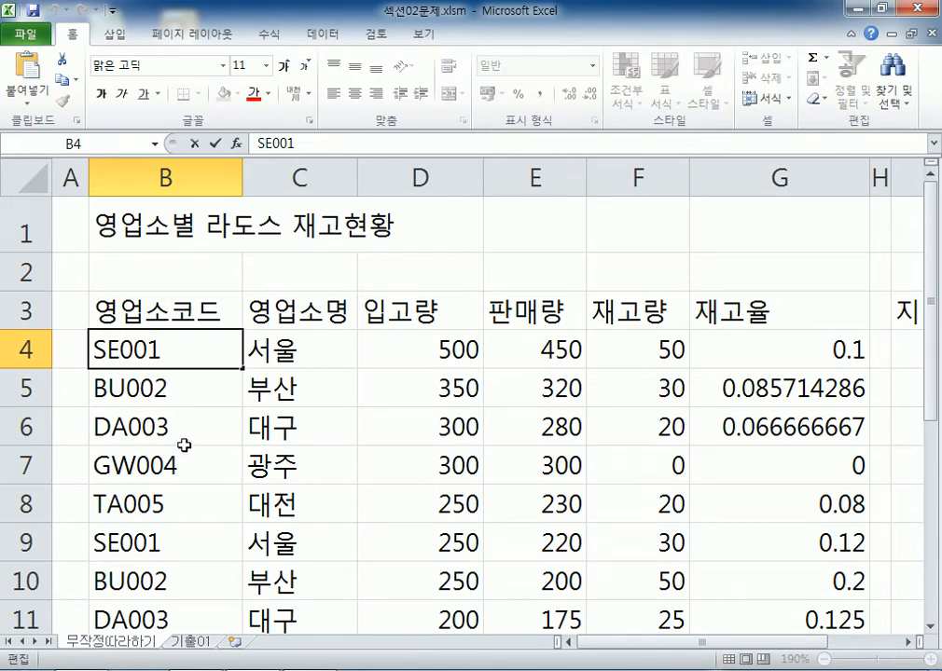
pyautogui.write('-')
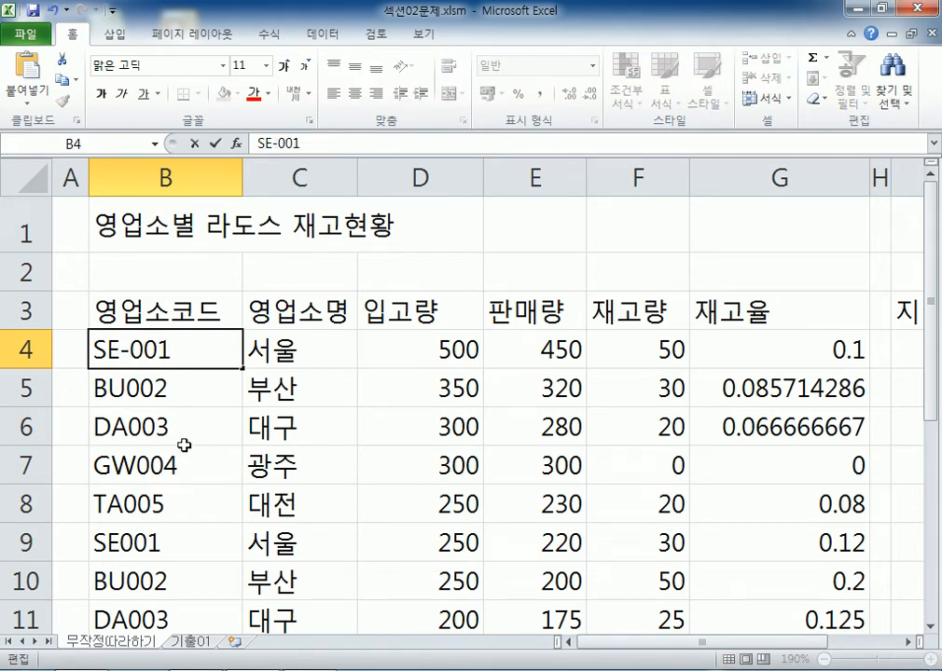
# Insert hyphens in the next two branch codes, making B5 BU-002 and B6 DA-003
pyautogui.doubleClick(124, 390)
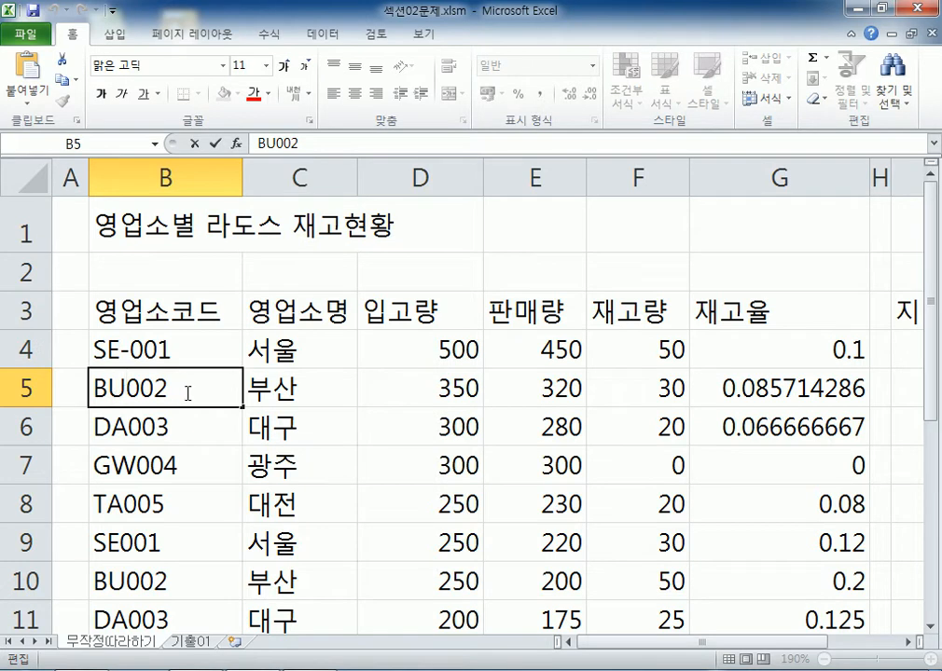
pyautogui.write('-')
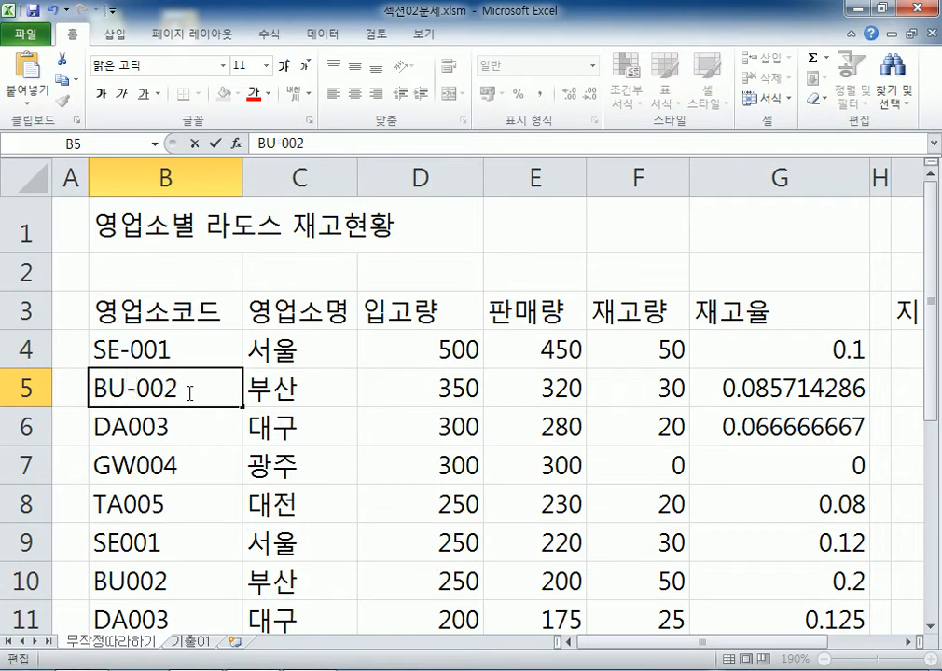
pyautogui.click(128, 425)
pyautogui.doubleClick(128, 426)
pyautogui.write('-')
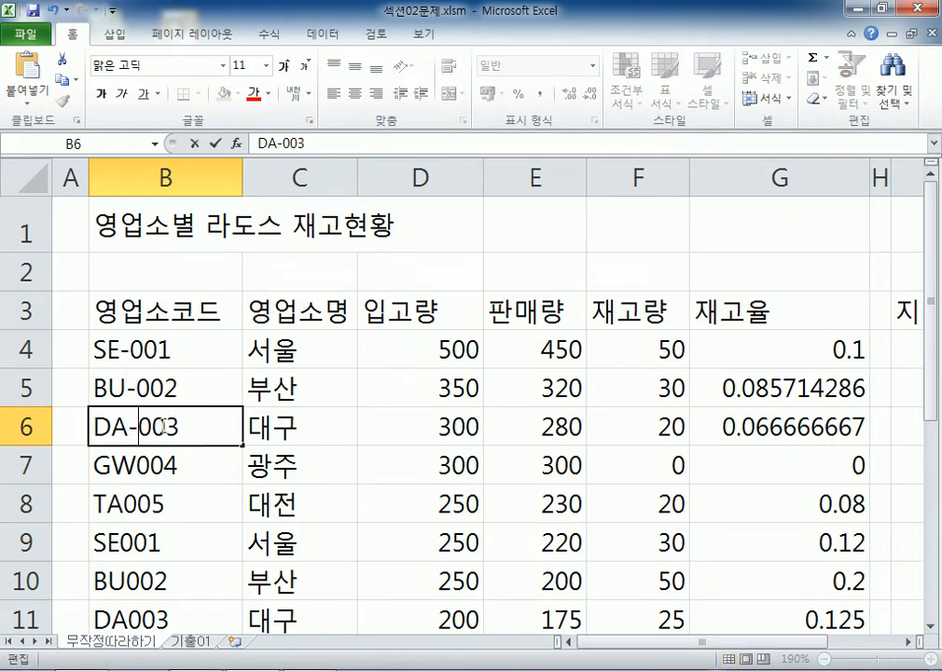
pyautogui.click(154, 455)
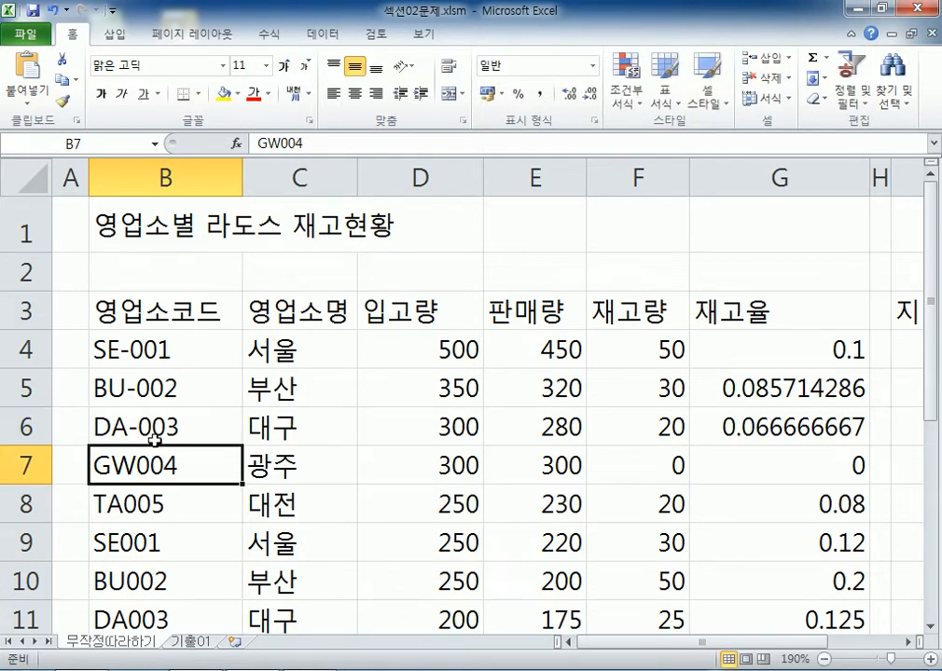
# Switch to Windows Explorer and try starting a rename of 컴활2급_필기_핵심요약(G)2018.pdf and of the 컴퓨터활용능력 folder
pyautogui.press('F2')
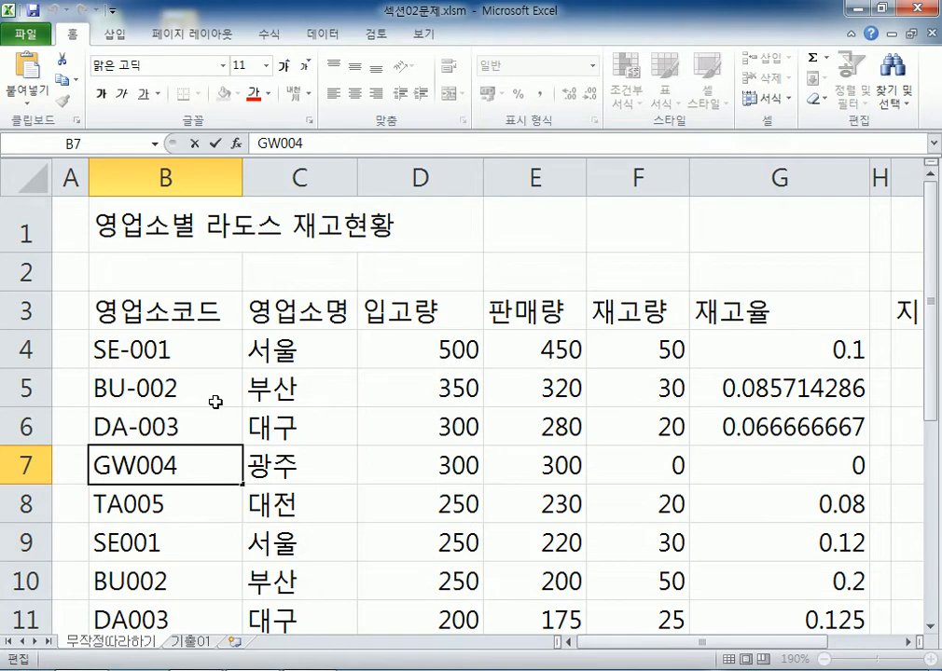
pyautogui.hotkey('alt', 'Tab')
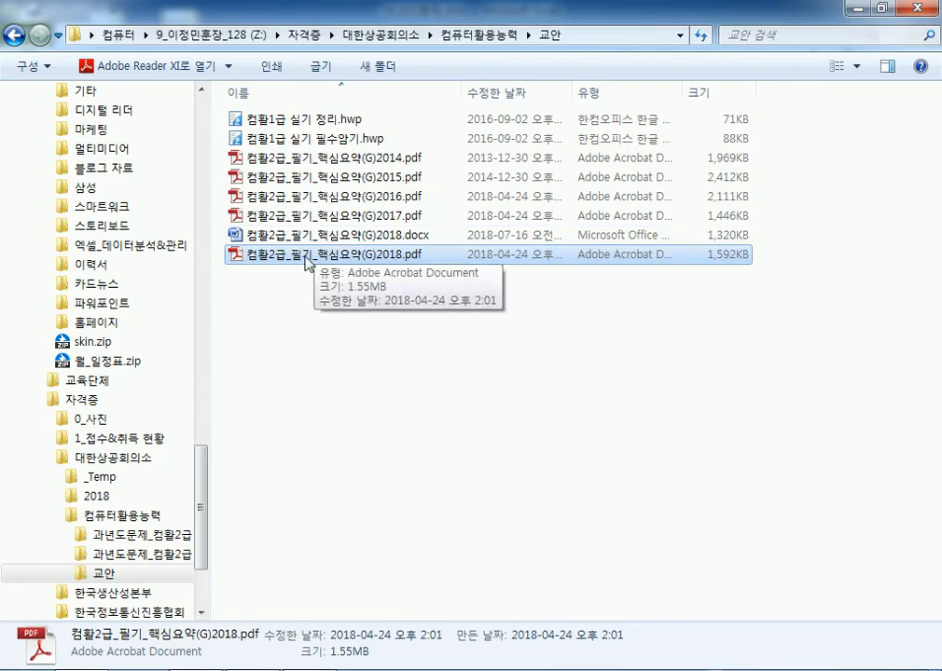
pyautogui.press('F2')
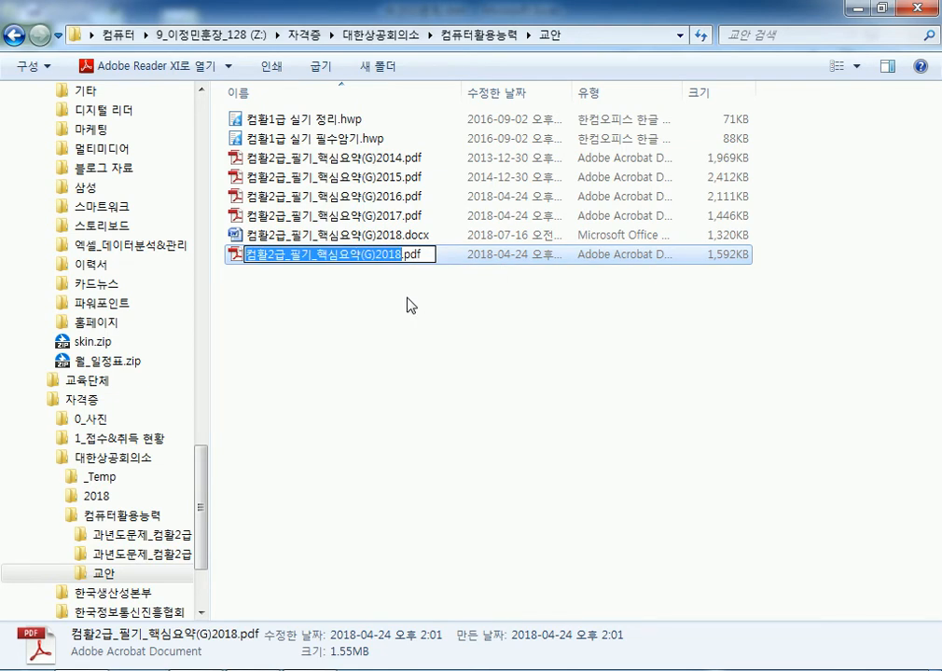
pyautogui.click(382, 35)
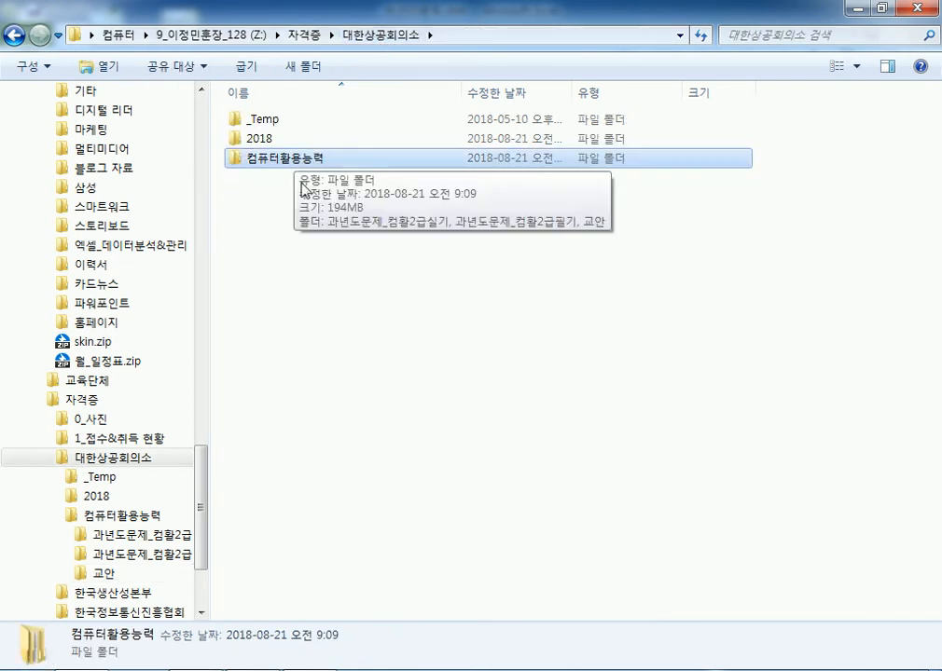
pyautogui.press('F2')
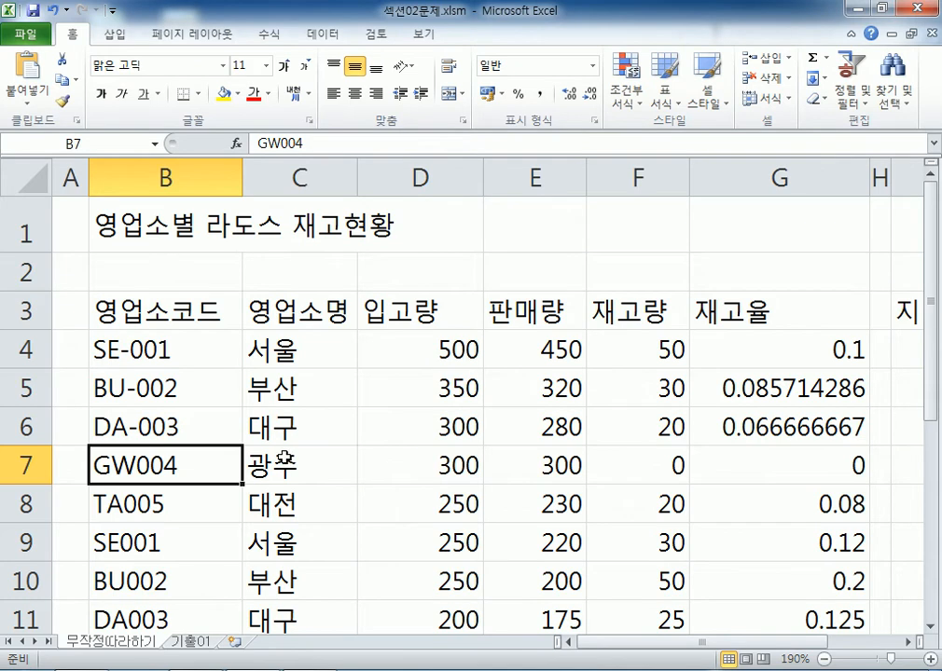
# Change the branch code in cell B7 to GW-004 by inserting a hyphen before the digits
pyautogui.press('F2')
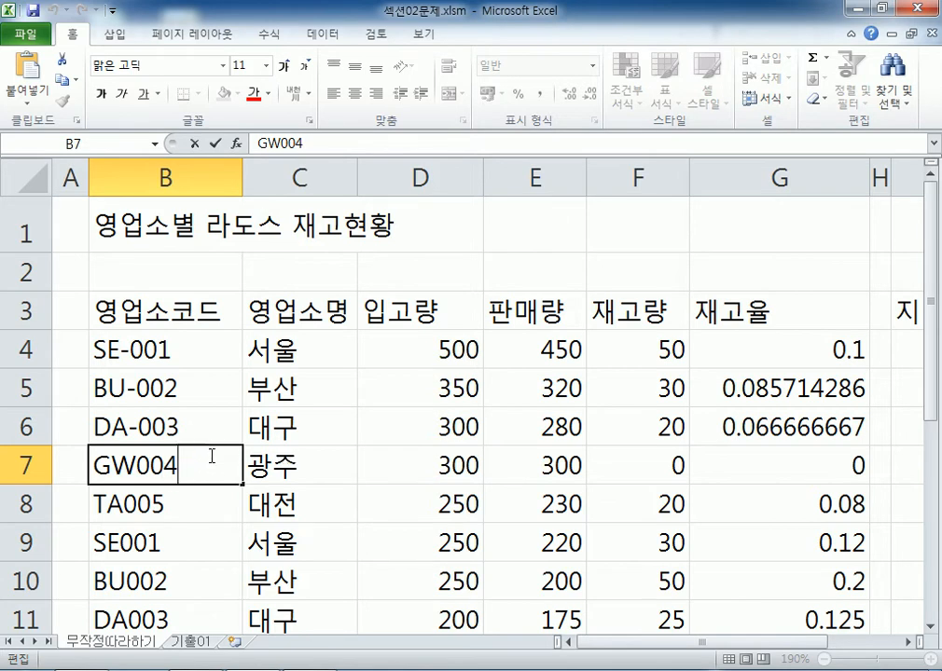
pyautogui.scroll(-1, 214, 449)
pyautogui.press('Left')
pyautogui.press('Left')
pyautogui.press('Left')
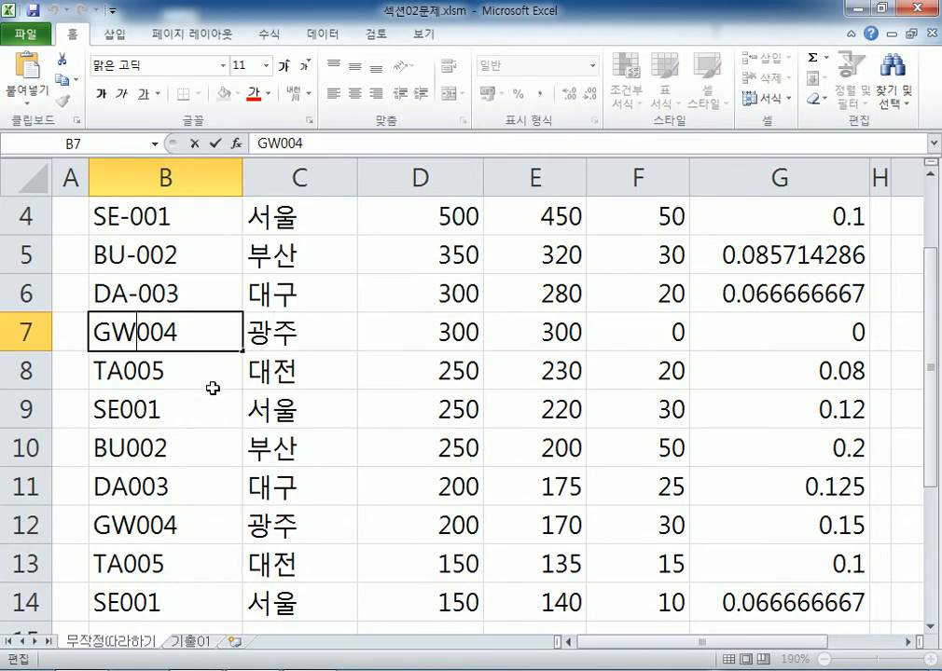
pyautogui.write('-')
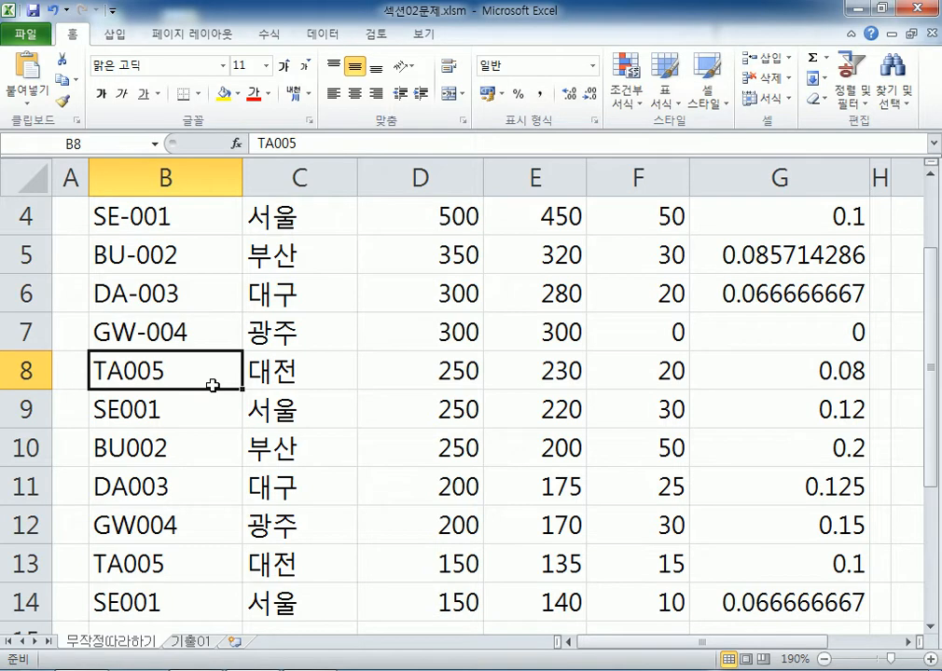
# Change the branch code in cell B8 to TA-005 by editing it directly in the cell
pyautogui.doubleClick(213, 385)
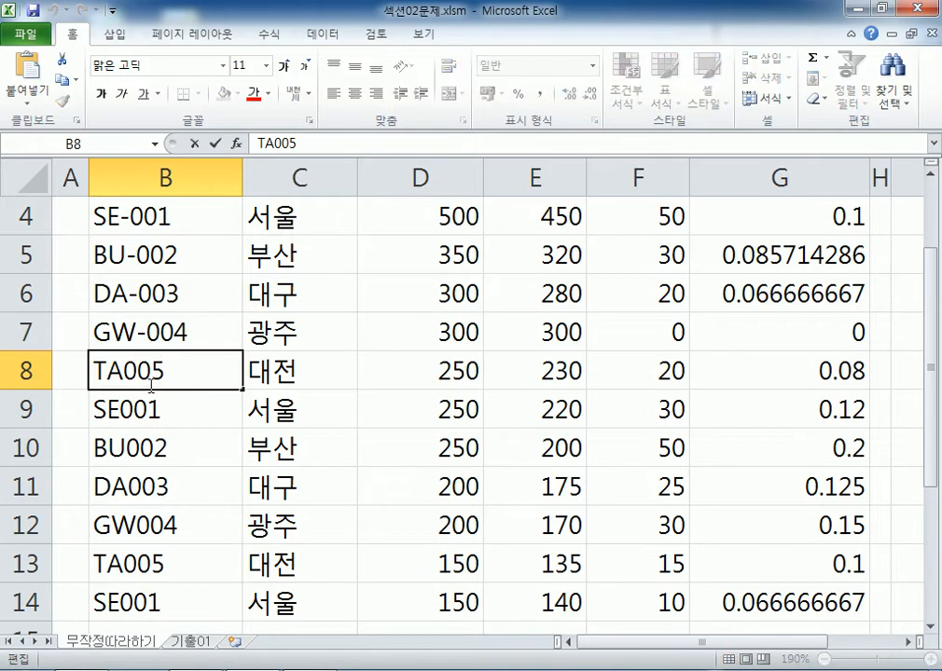
pyautogui.click(124, 371)
pyautogui.write('-')
pyautogui.press('Return')
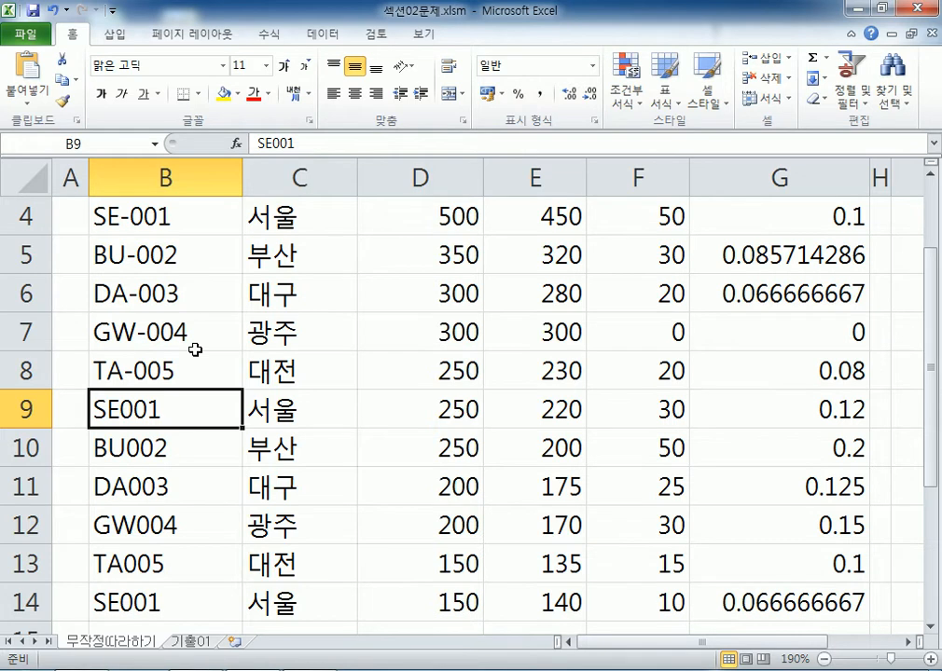
# Change the branch code in cell B9 to SE-001 by editing it in the formula bar
pyautogui.scroll(-1, 195, 349)
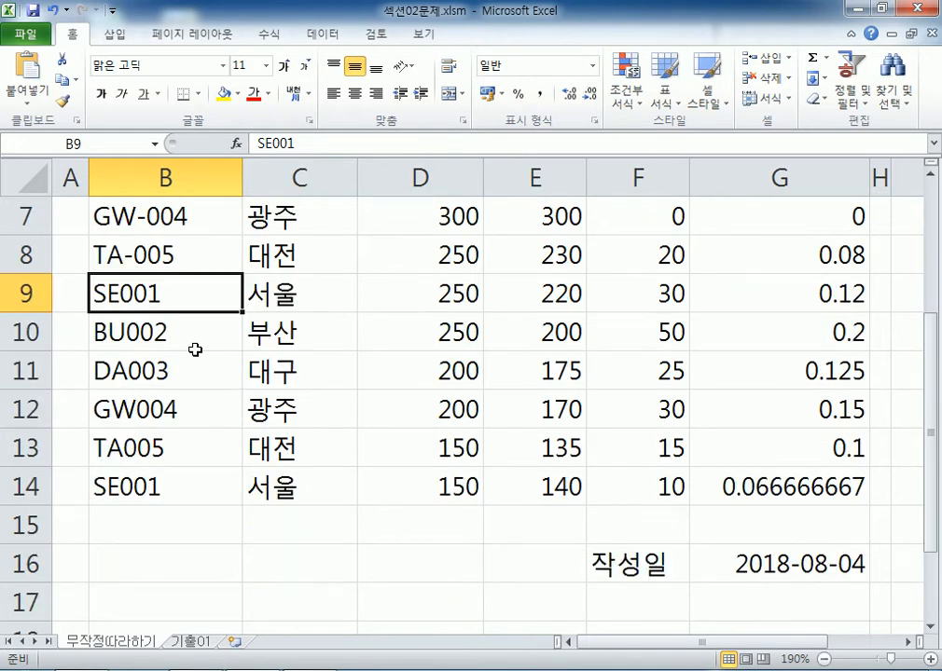
pyautogui.click(272, 143)
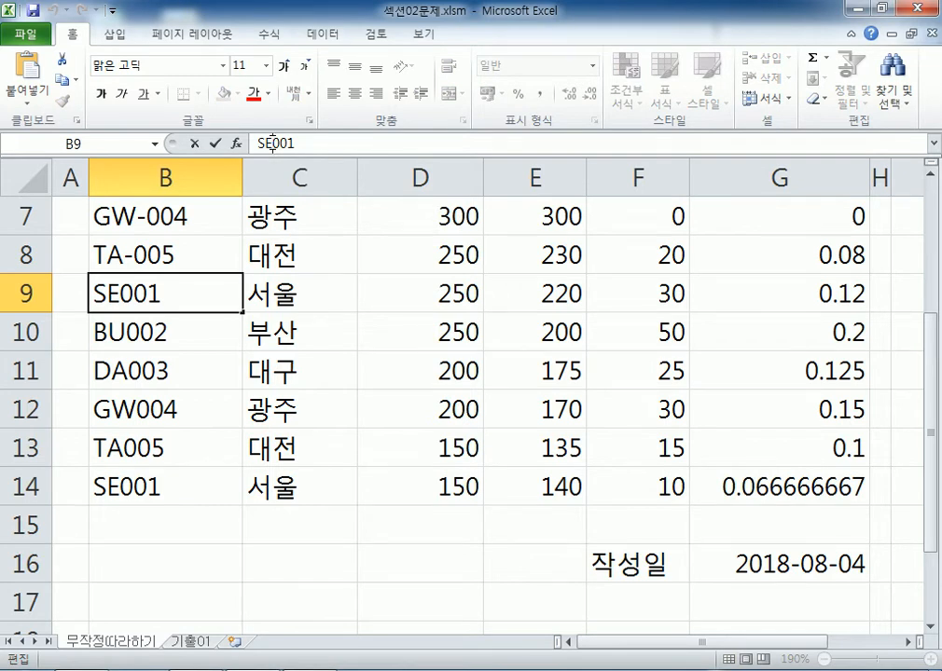
pyautogui.write('-')
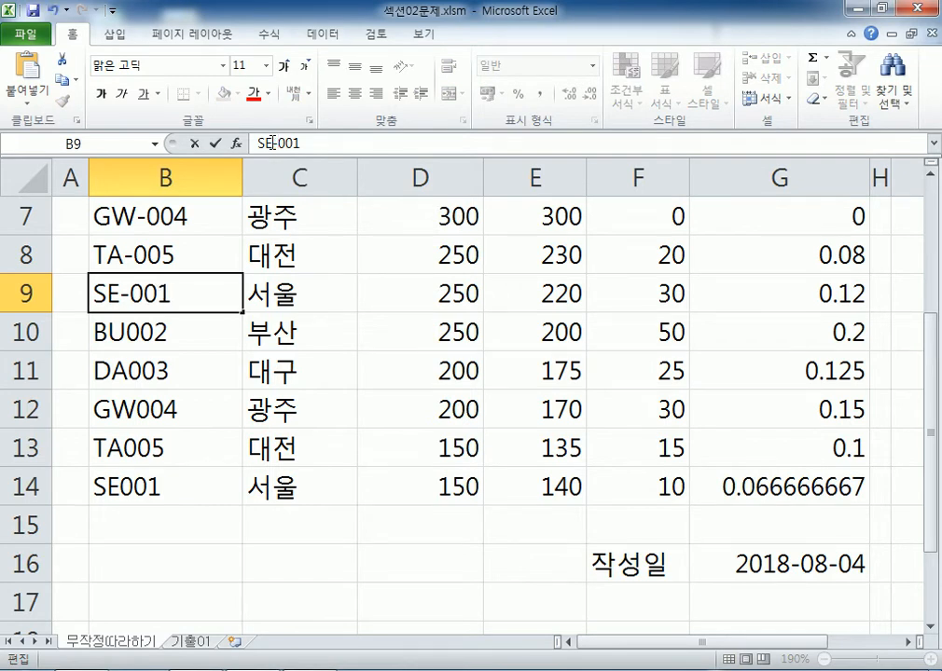
pyautogui.press('Return')
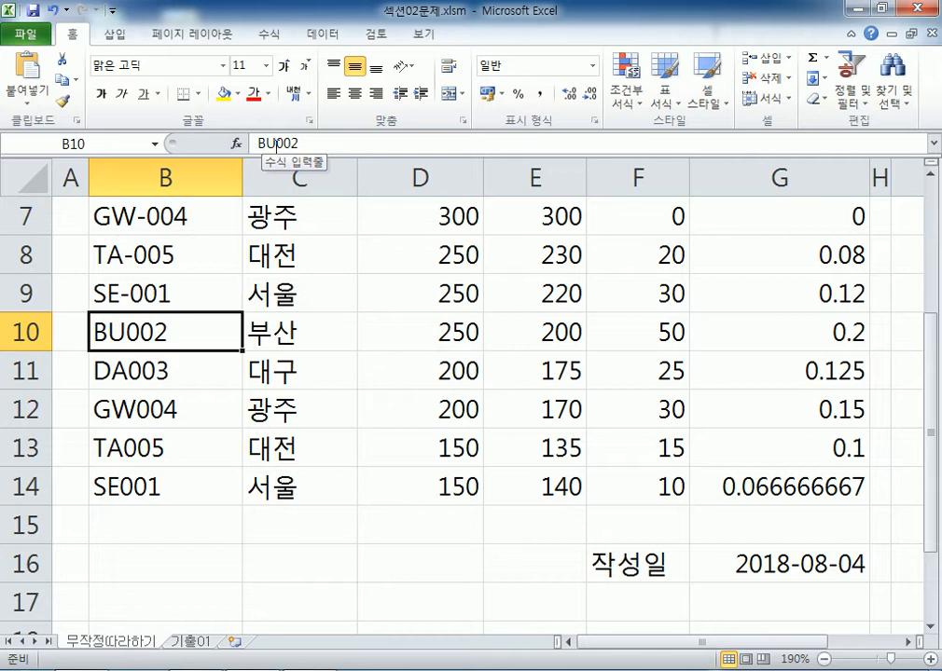
# Insert a hyphen before the digits of the branch codes in B10 to B12, giving BU-002, DA-003 and GW-004
pyautogui.click(275, 142)
pyautogui.write('-')
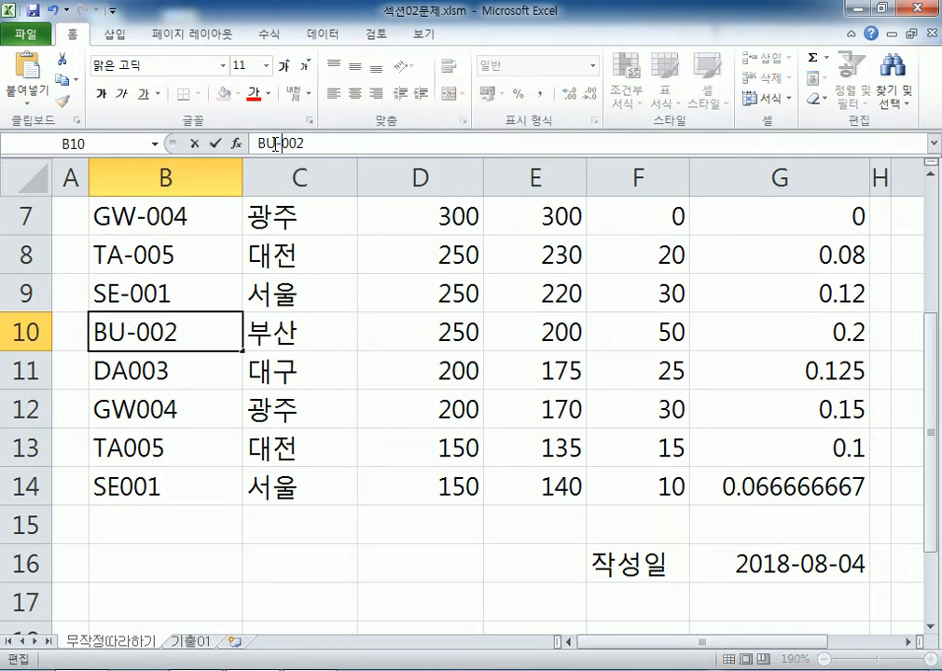
pyautogui.press('Return')
pyautogui.click(275, 143)
pyautogui.write('-')
pyautogui.press('Return')
pyautogui.click(278, 143)
pyautogui.write('-')
pyautogui.press('Return')
# Insert a hyphen in the branch codes in B13 and B14 so they read TA-005 and SE-001
pyautogui.click(267, 143)
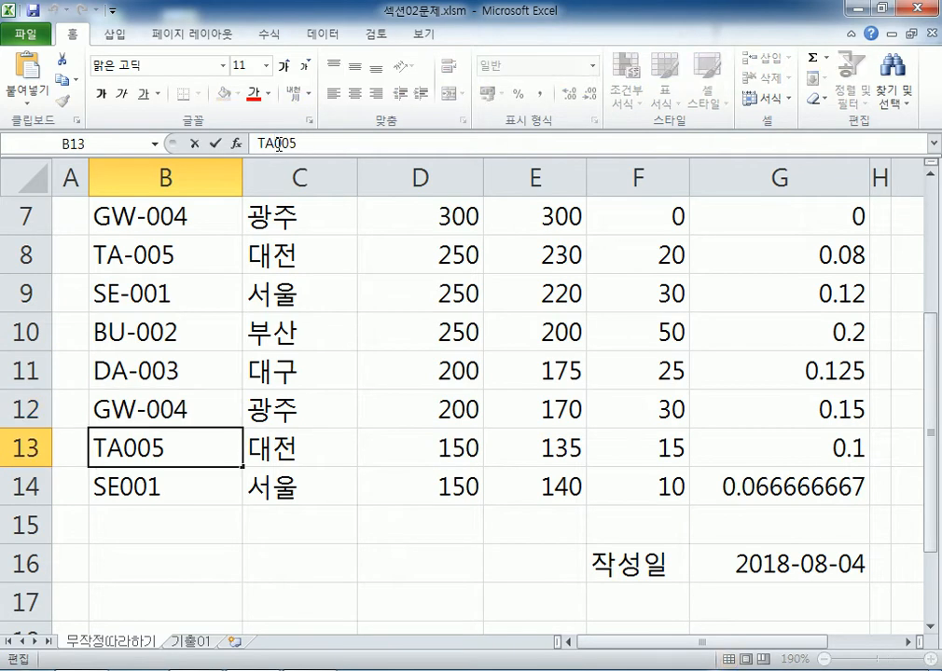
pyautogui.write('-')
pyautogui.press('Return')
pyautogui.click(267, 143)
pyautogui.write('-')
pyautogui.press('Return')
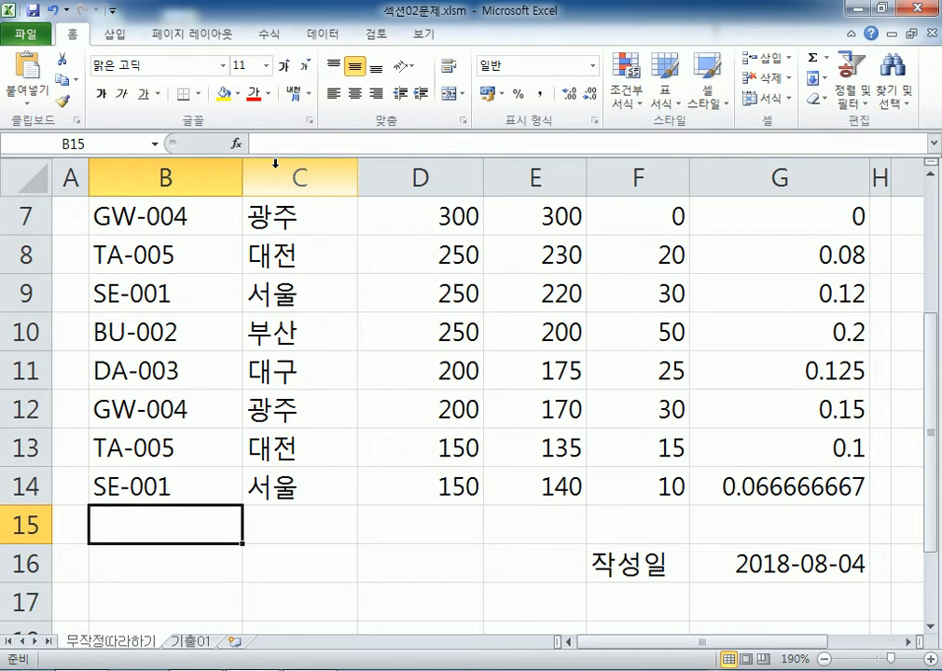
pyautogui.doubleClick(166, 293)
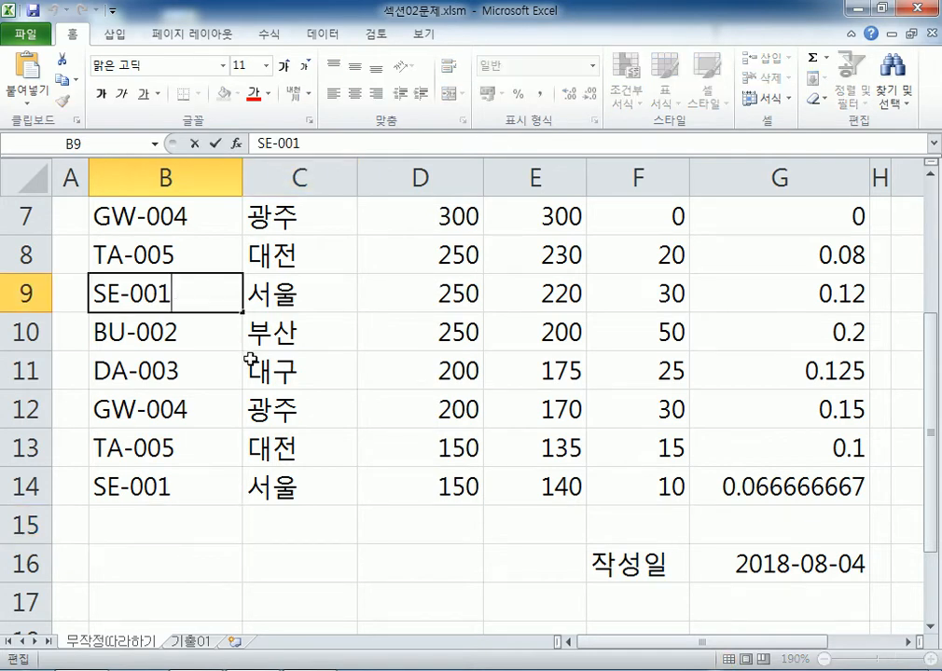
pyautogui.press('Home')
pyautogui.press('Left')
pyautogui.press('Left')
pyautogui.press('Right')
pyautogui.press('Right')
pyautogui.press('Right')
pyautogui.press('Right')
pyautogui.press('Right')
pyautogui.press('Return')
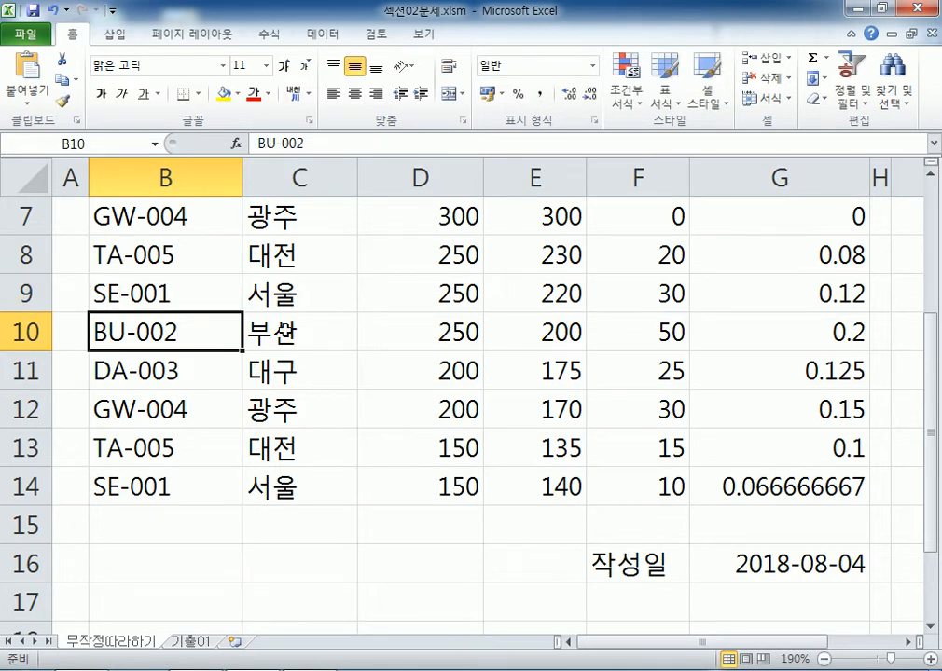
pyautogui.click(195, 263)
pyautogui.click(299, 255)
pyautogui.click(527, 253)
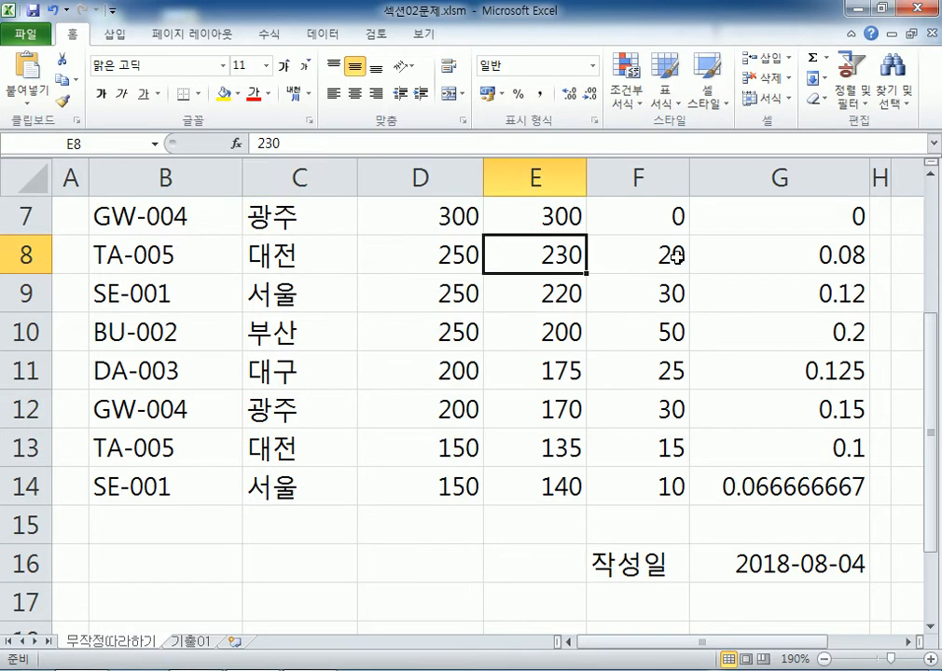
pyautogui.click(673, 256)
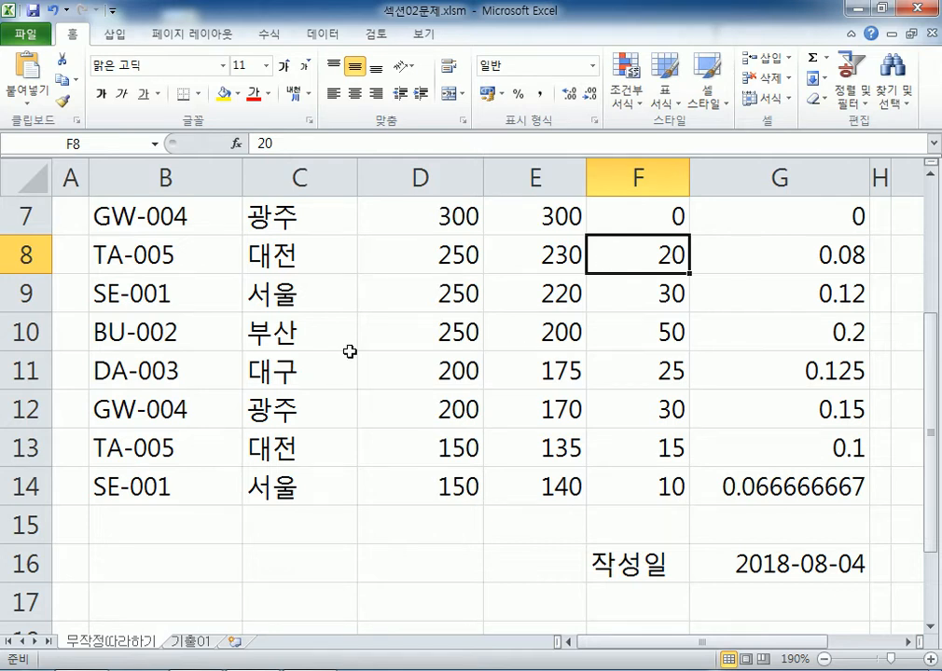
pyautogui.scroll(-5, 300, 365)
pyautogui.moveTo(69, 273); pyautogui.dragTo(75, 511)
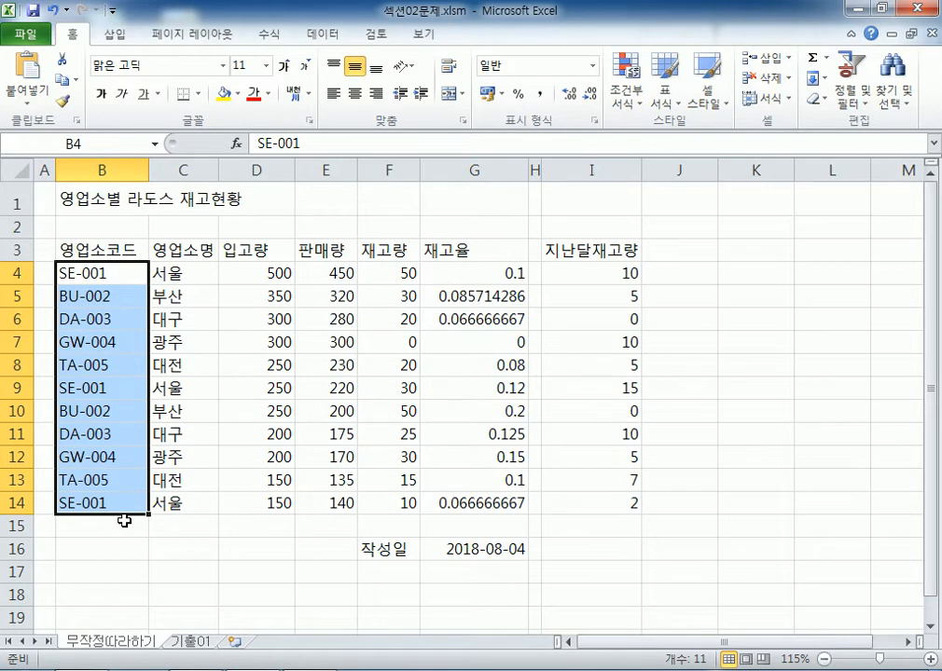
pyautogui.click(118, 226)
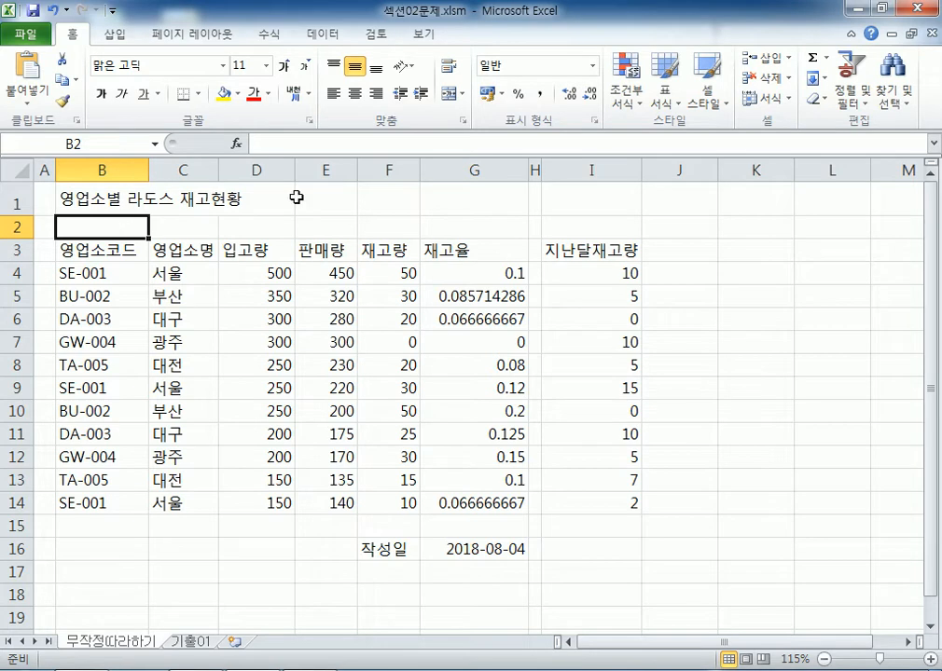
pyautogui.moveTo(446, 275); pyautogui.dragTo(437, 503)
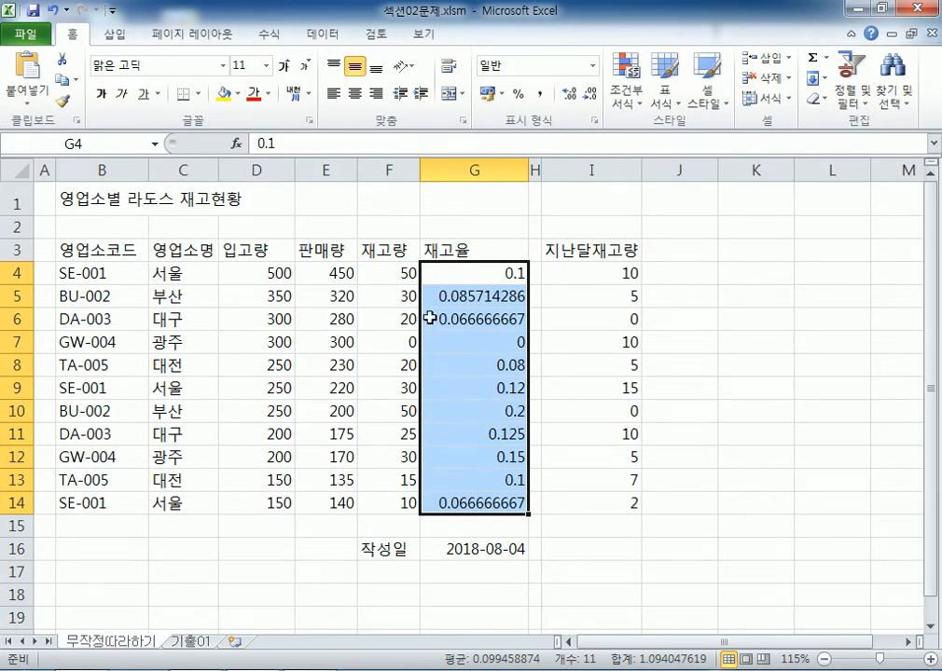
pyautogui.moveTo(436, 274); pyautogui.dragTo(437, 502)
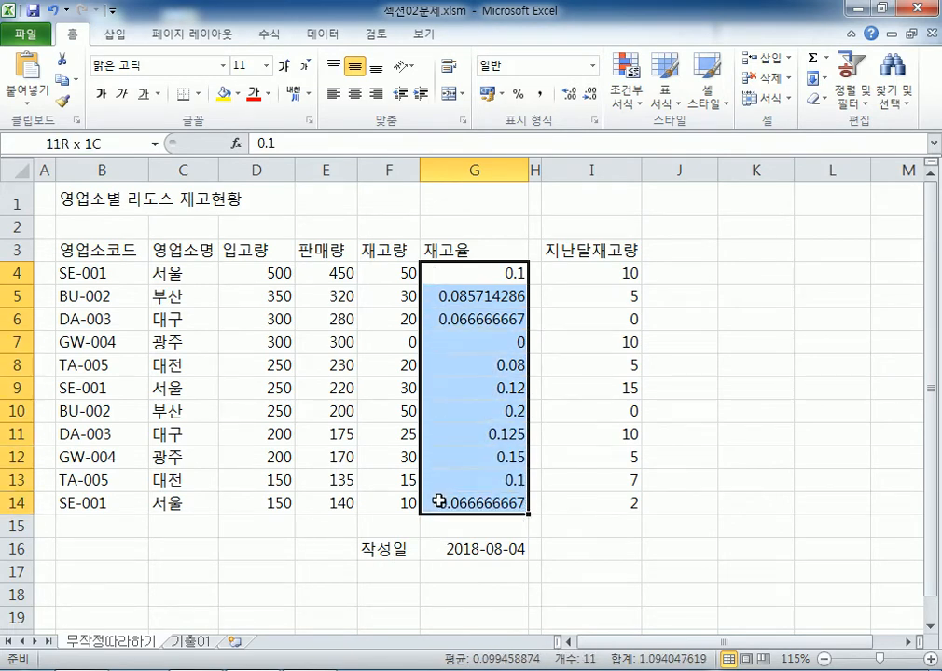
pyautogui.moveTo(454, 273); pyautogui.dragTo(454, 502)
pyautogui.moveTo(454, 501); pyautogui.dragTo(551, 503)
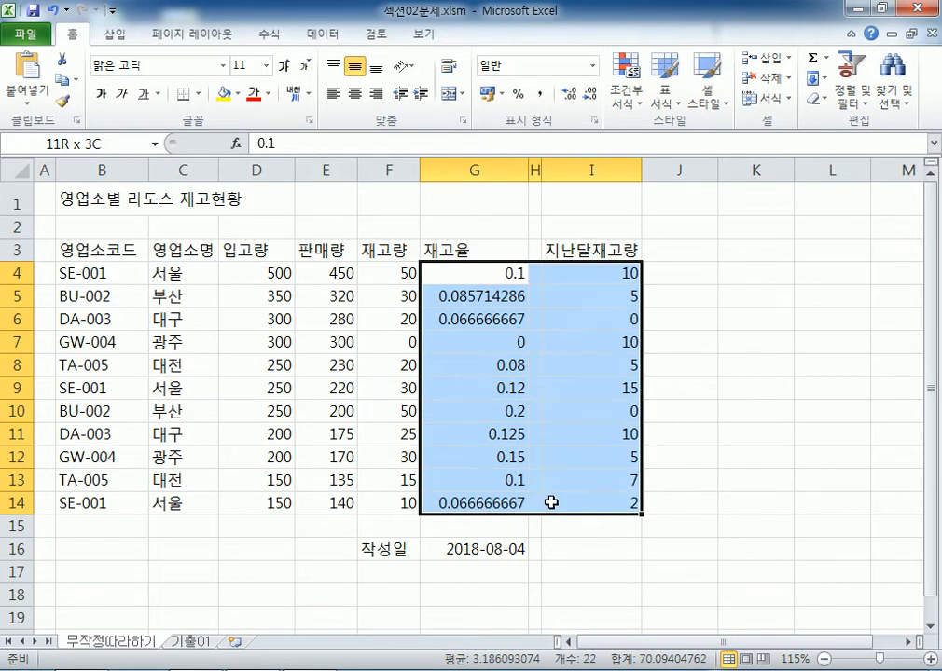
pyautogui.moveTo(551, 502); pyautogui.dragTo(551, 503)
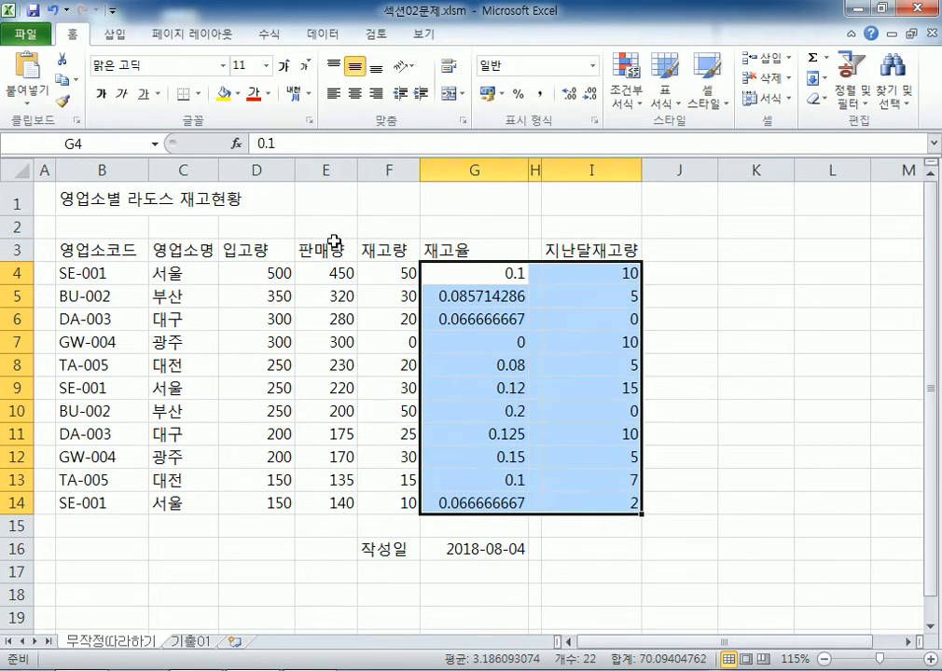
# Select the 재고율 values in G4:G14 and move the active cell through the selected range one cell at a time
pyautogui.moveTo(440, 269); pyautogui.dragTo(485, 500)
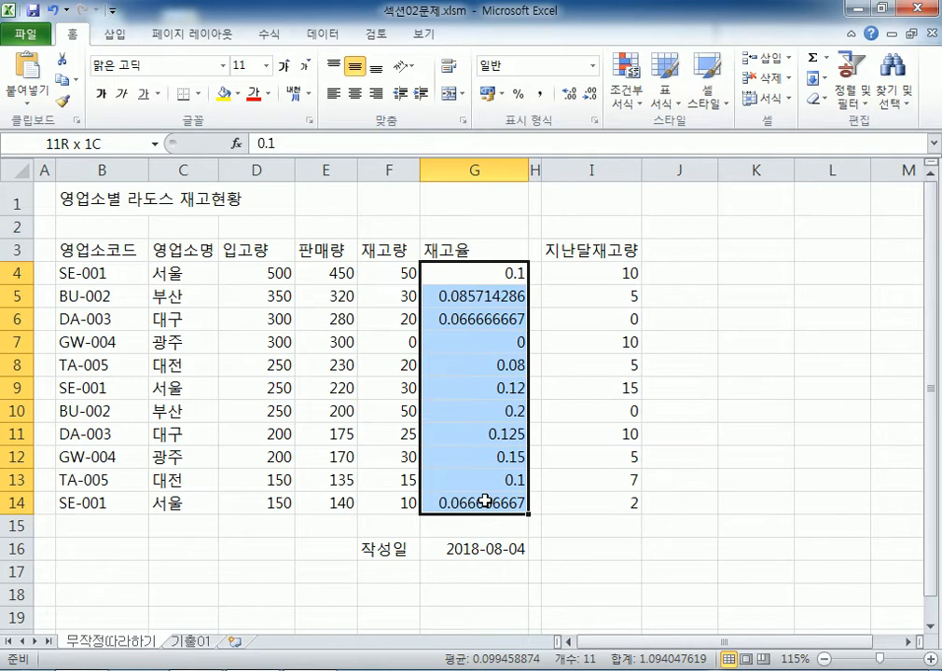
pyautogui.moveTo(485, 501); pyautogui.dragTo(485, 501)
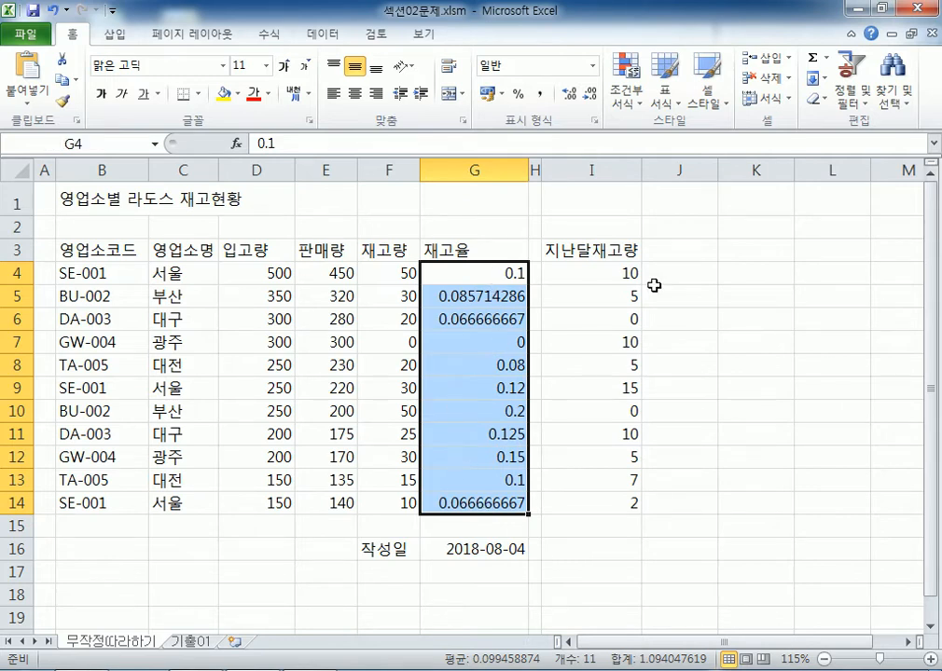
pyautogui.press('Return')
pyautogui.press('Return')
pyautogui.press('Return')
pyautogui.press('Return')
pyautogui.press('Return')
pyautogui.press('Return')
pyautogui.press('Return')
pyautogui.press('Return')
pyautogui.press('Return')
pyautogui.press('Return')
pyautogui.press('Return')
# Define the name 재고율 for the range G4:G14
pyautogui.moveTo(475, 273); pyautogui.dragTo(492, 504)
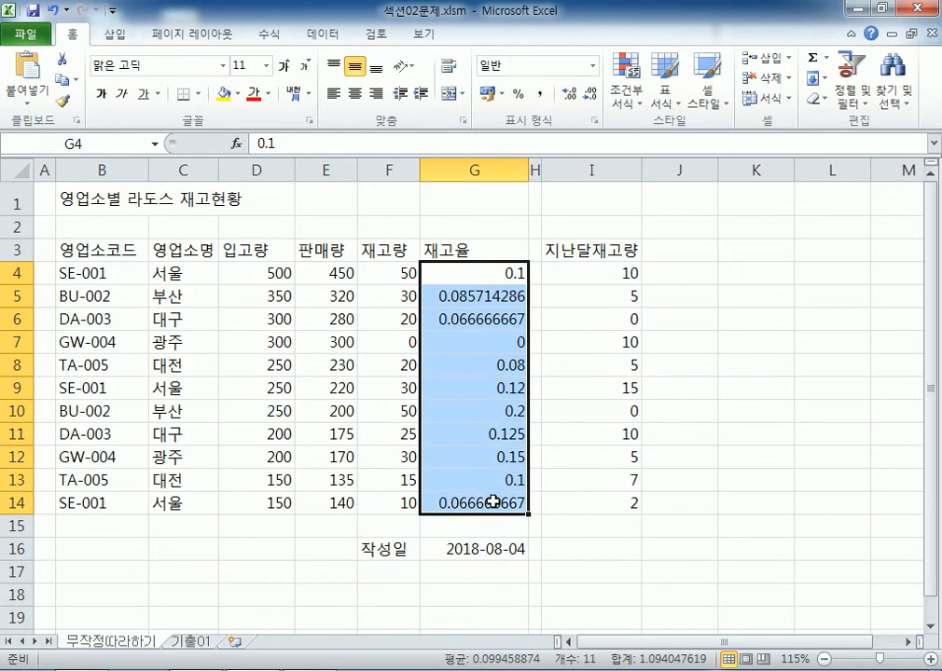
pyautogui.click(105, 140)
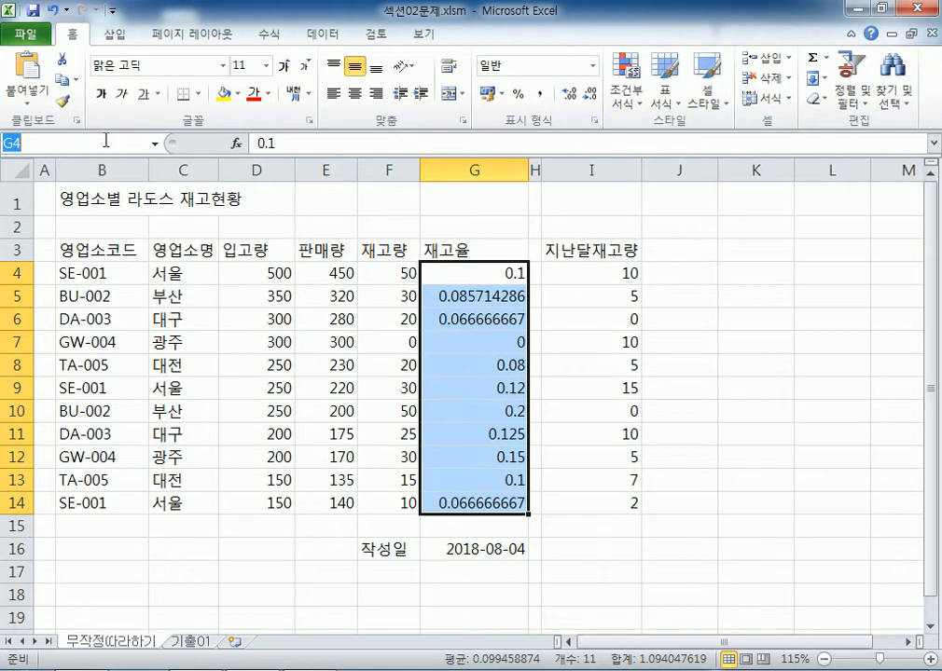
pyautogui.write('재고율')
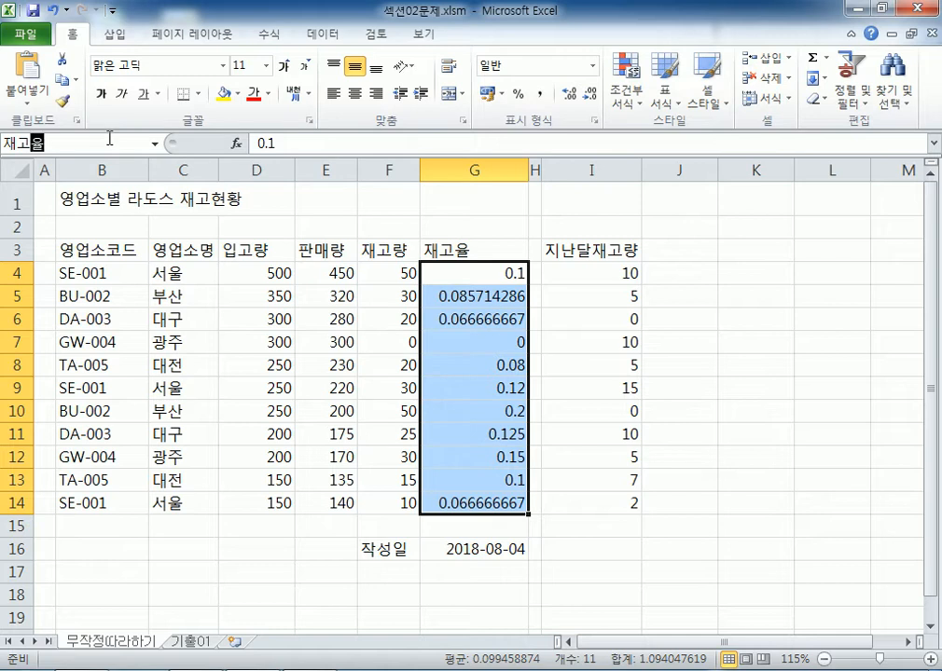
pyautogui.press('Return')
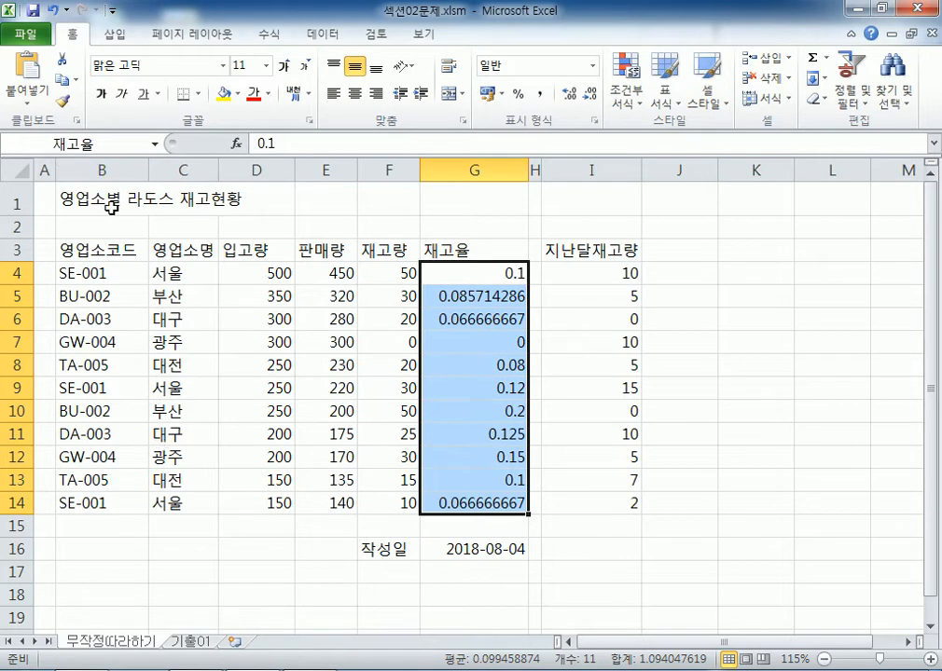
# Jump from cell C7 straight to cell Z5000 by its cell address
pyautogui.click(159, 341)
pyautogui.click(101, 147)
pyautogui.press('BackSpace')
pyautogui.write('z5000')
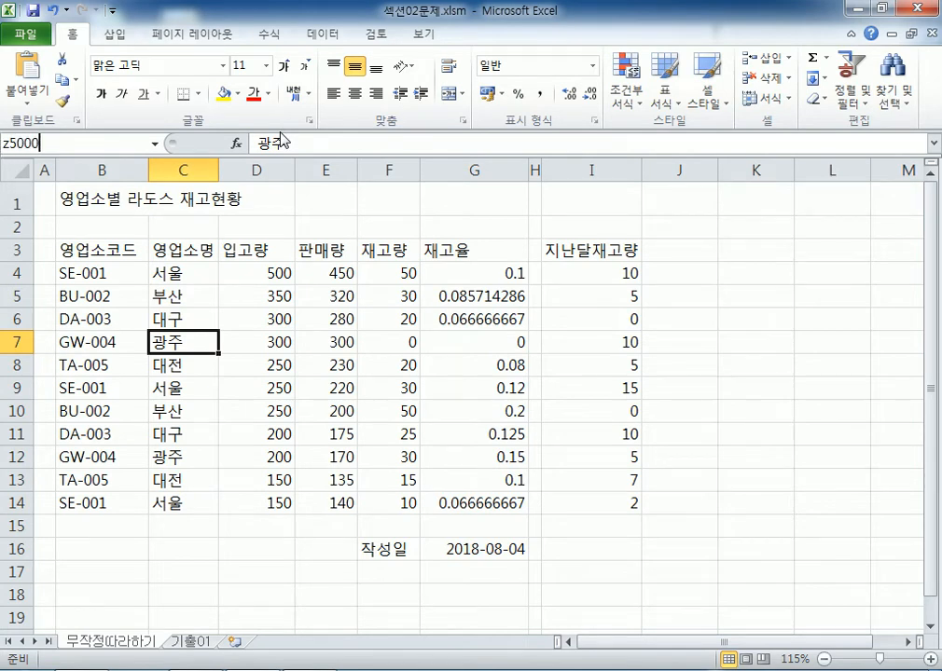
pyautogui.press('Return')
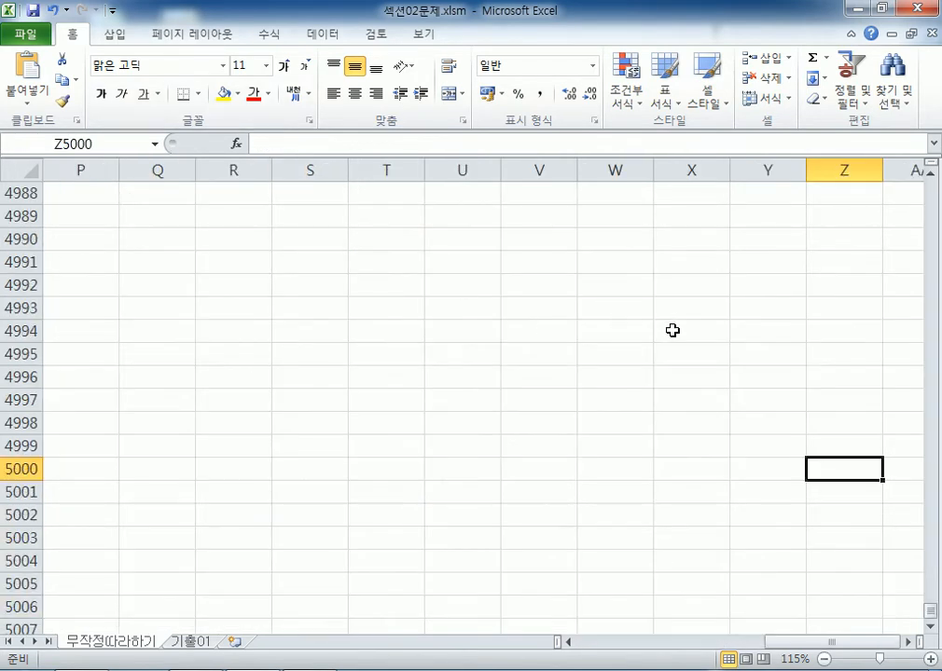
# Go to the named range 재고율 from the far cell, and select it by name again from cell C3
pyautogui.click(155, 143)
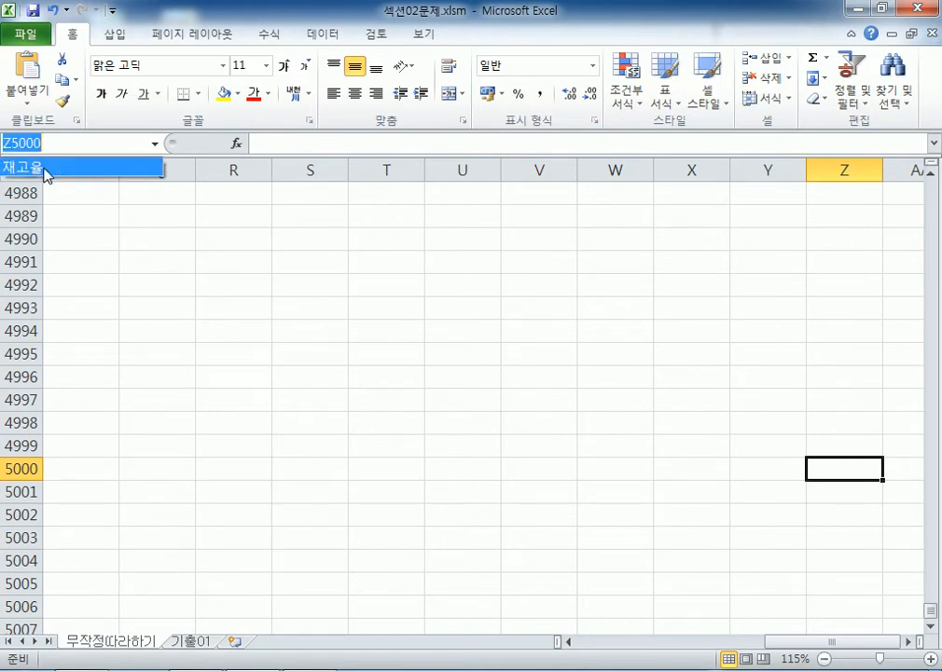
pyautogui.click(45, 173)
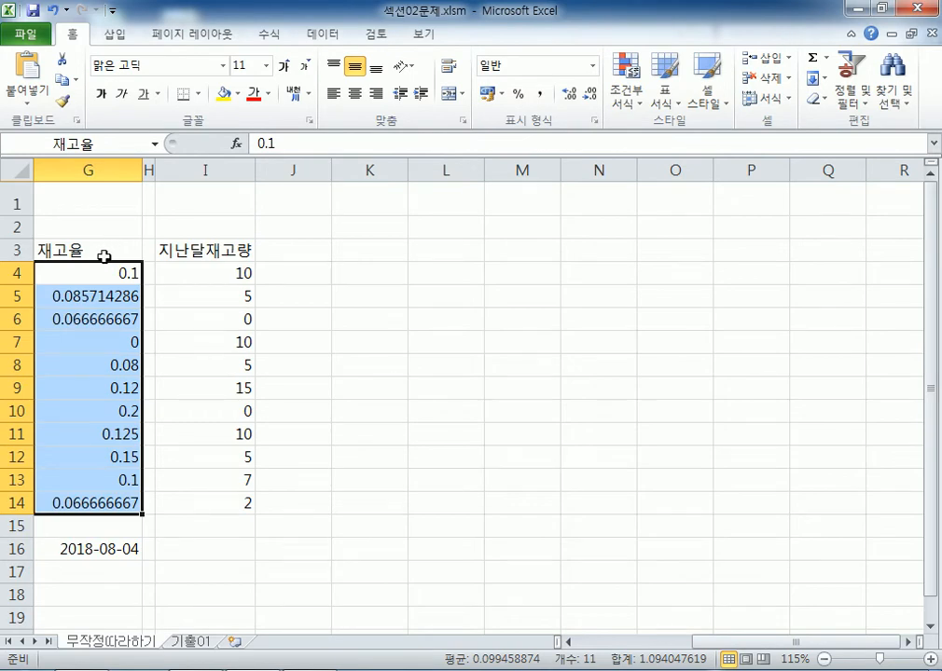
pyautogui.moveTo(737, 644); pyautogui.dragTo(601, 642)
pyautogui.click(172, 250)
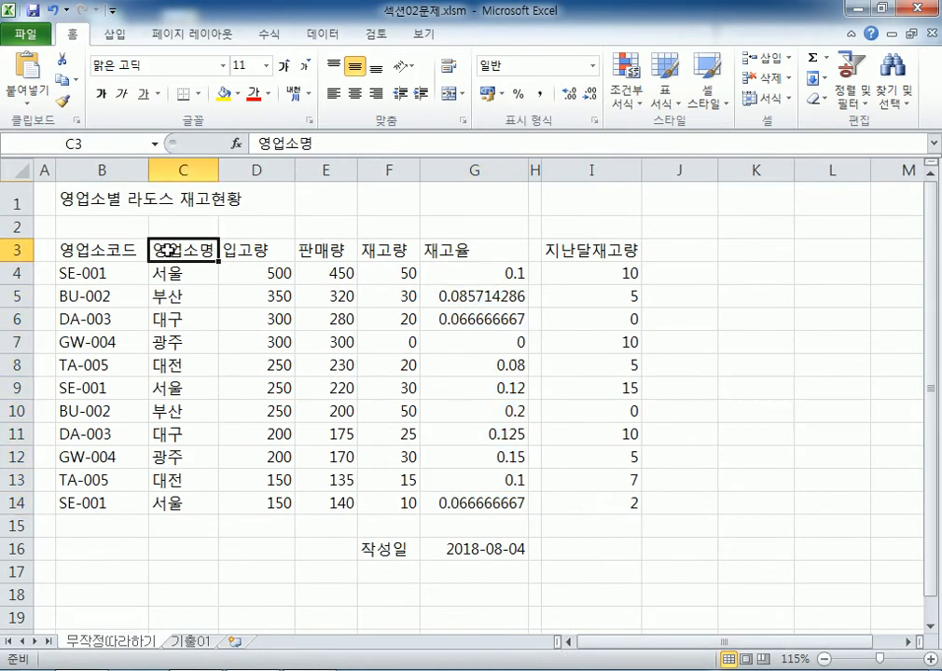
pyautogui.click(155, 145)
pyautogui.click(116, 162)
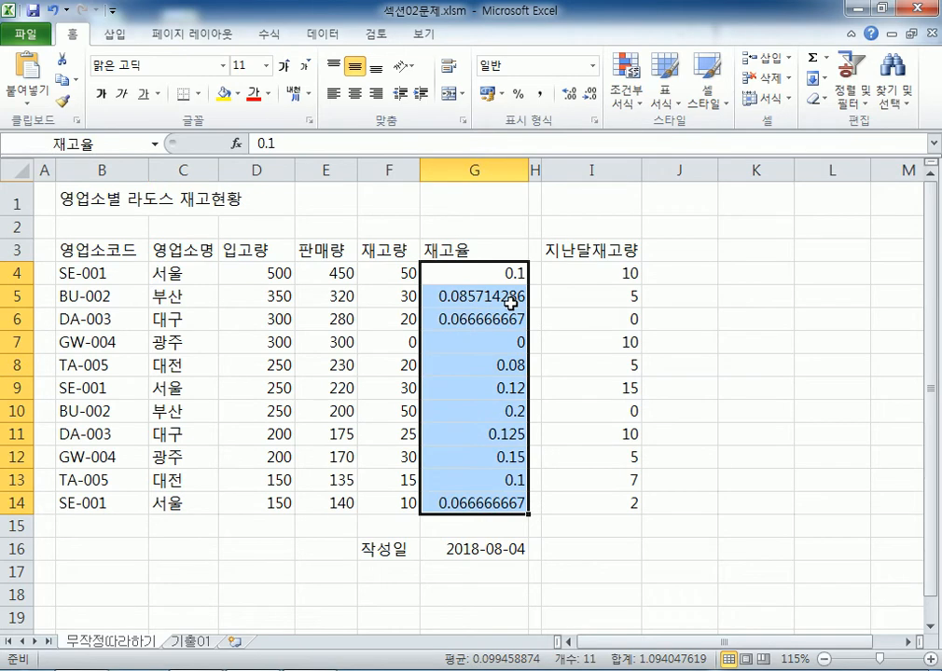
# Examine the data ranges of the 입고량, 판매량, 재고량 and 재고율 columns and the headers above them
pyautogui.click(301, 364)
pyautogui.moveTo(389, 273); pyautogui.dragTo(384, 495)
pyautogui.moveTo(342, 273); pyautogui.dragTo(326, 496)
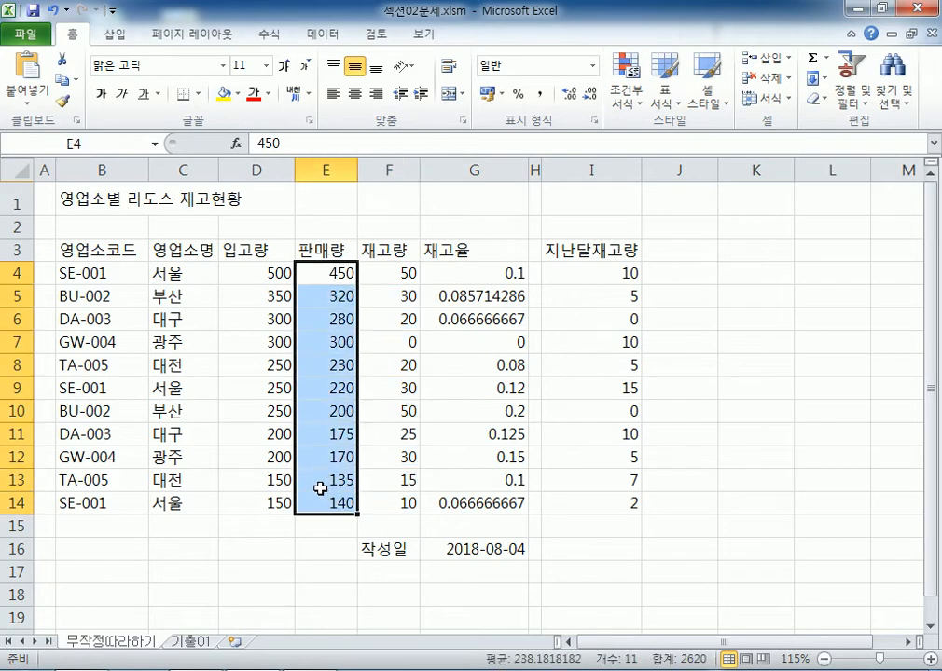
pyautogui.moveTo(248, 271); pyautogui.dragTo(251, 502)
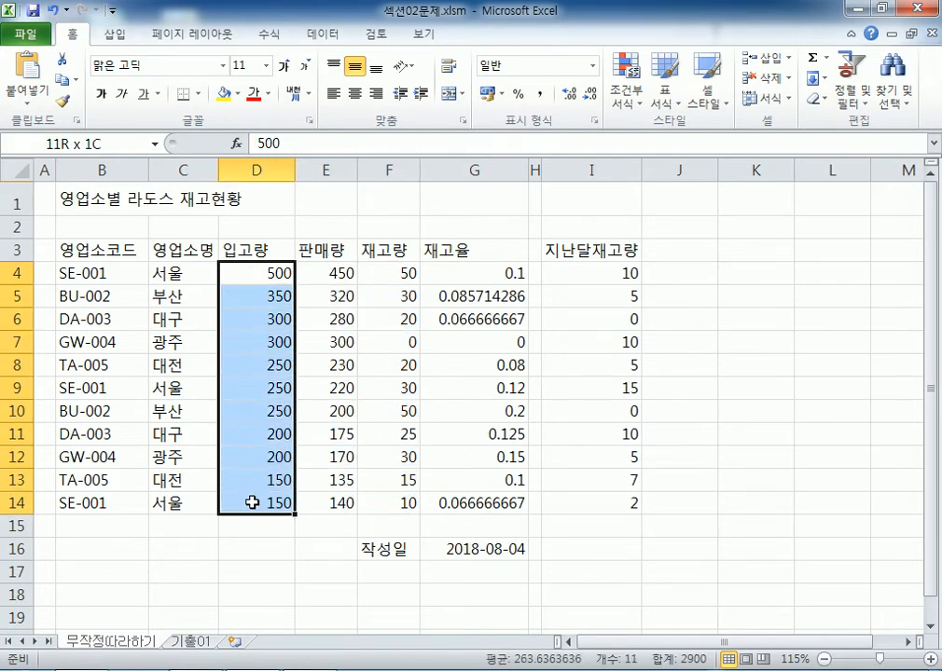
pyautogui.moveTo(257, 272); pyautogui.dragTo(254, 503)
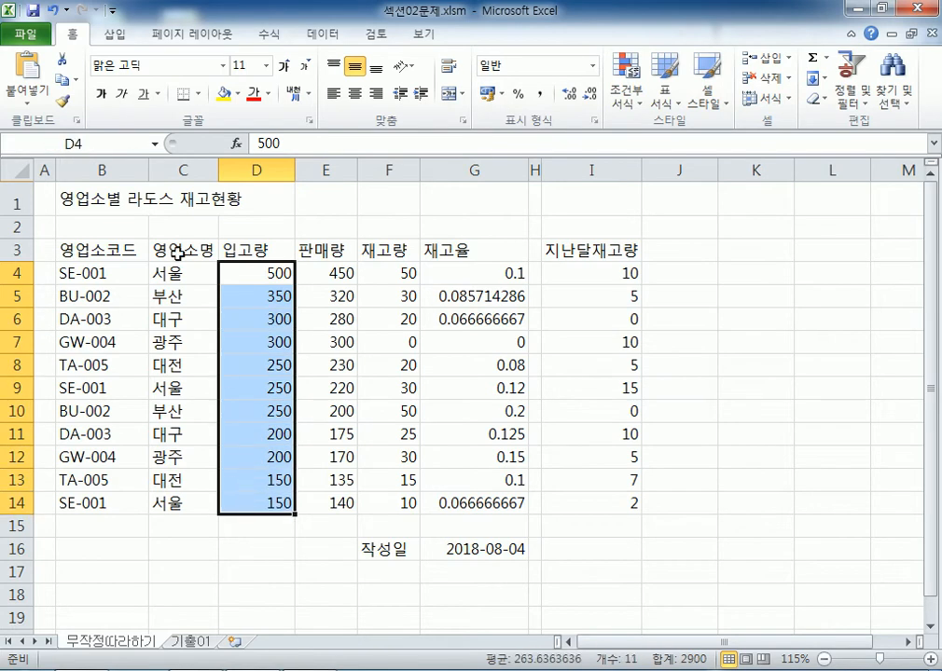
pyautogui.moveTo(321, 273); pyautogui.dragTo(320, 503)
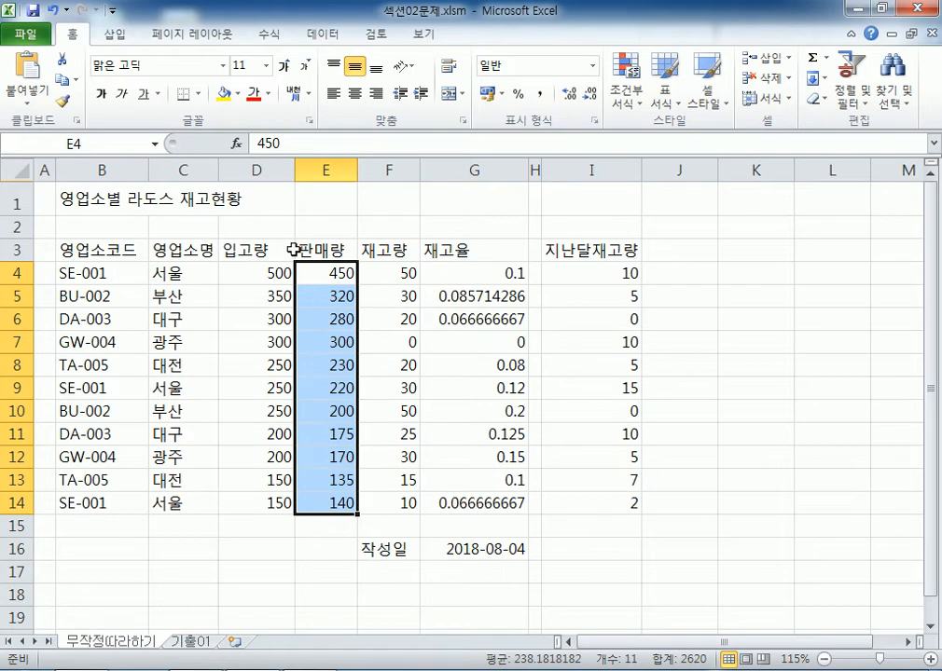
pyautogui.moveTo(285, 250); pyautogui.dragTo(363, 503)
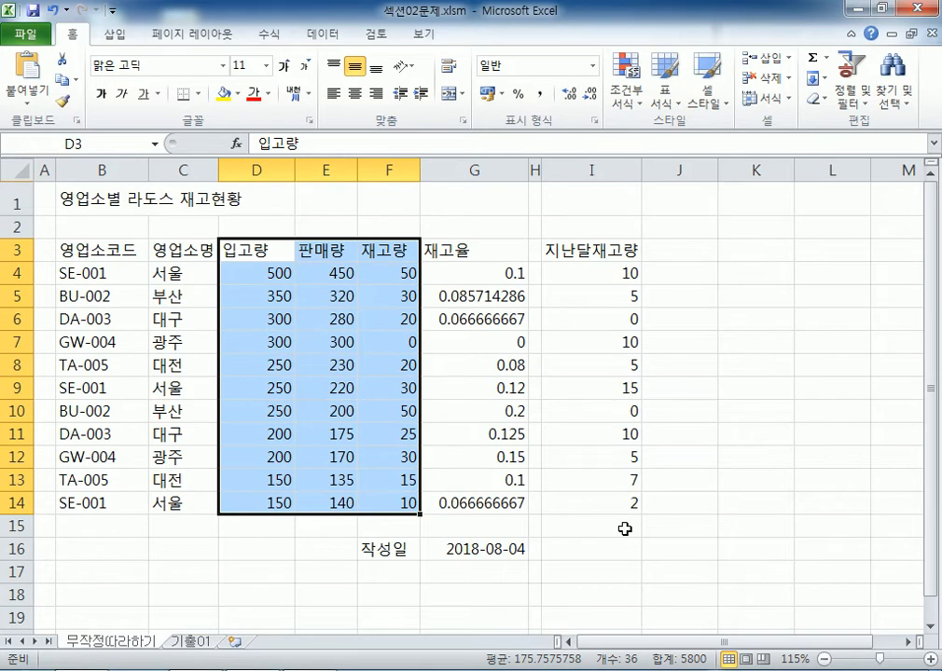
pyautogui.click(251, 246)
pyautogui.moveTo(252, 246); pyautogui.dragTo(367, 251)
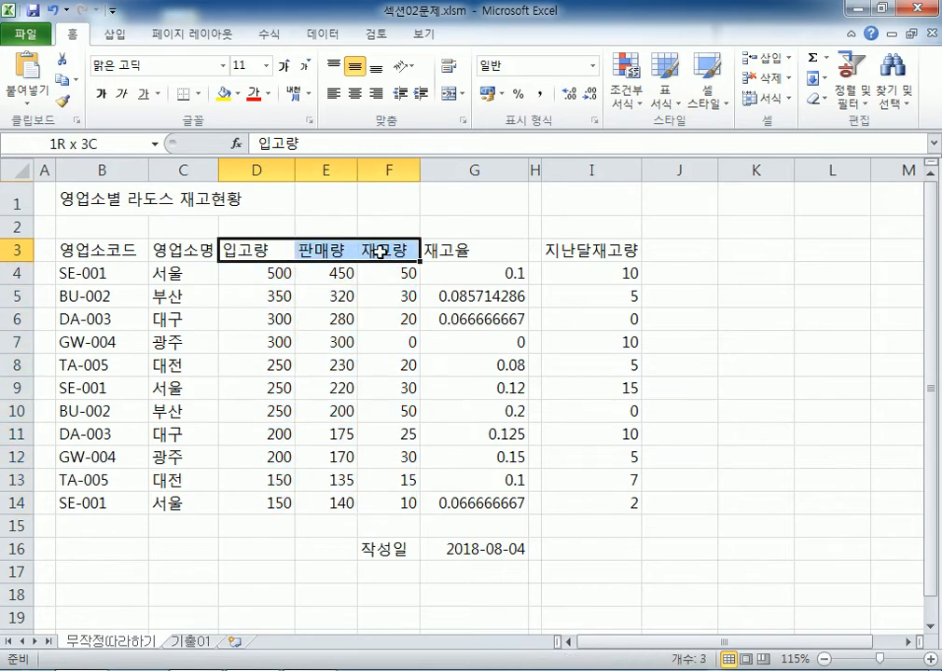
pyautogui.moveTo(453, 280); pyautogui.dragTo(438, 500)
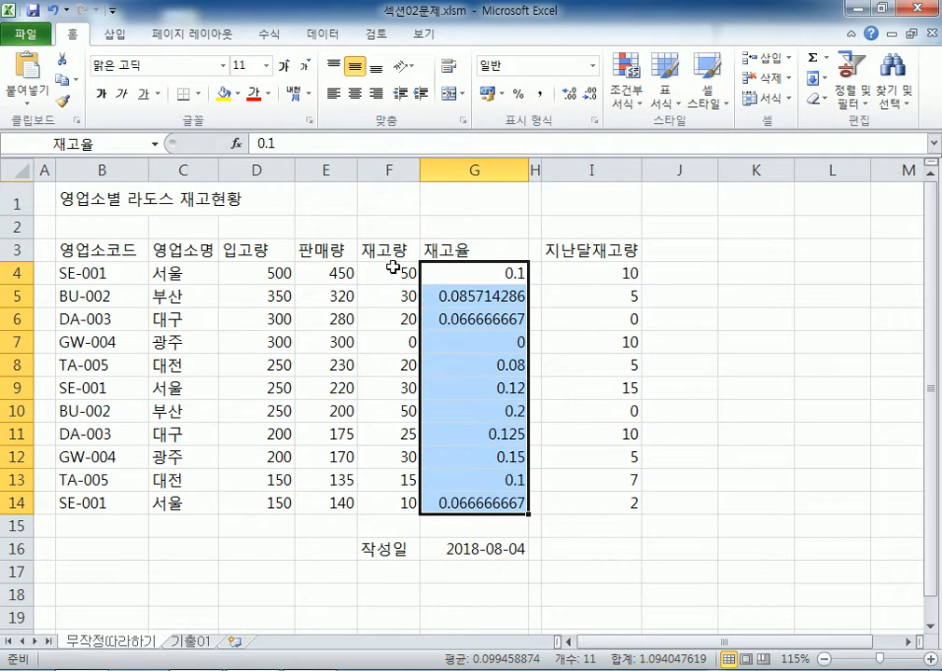
pyautogui.moveTo(267, 270); pyautogui.dragTo(245, 502)
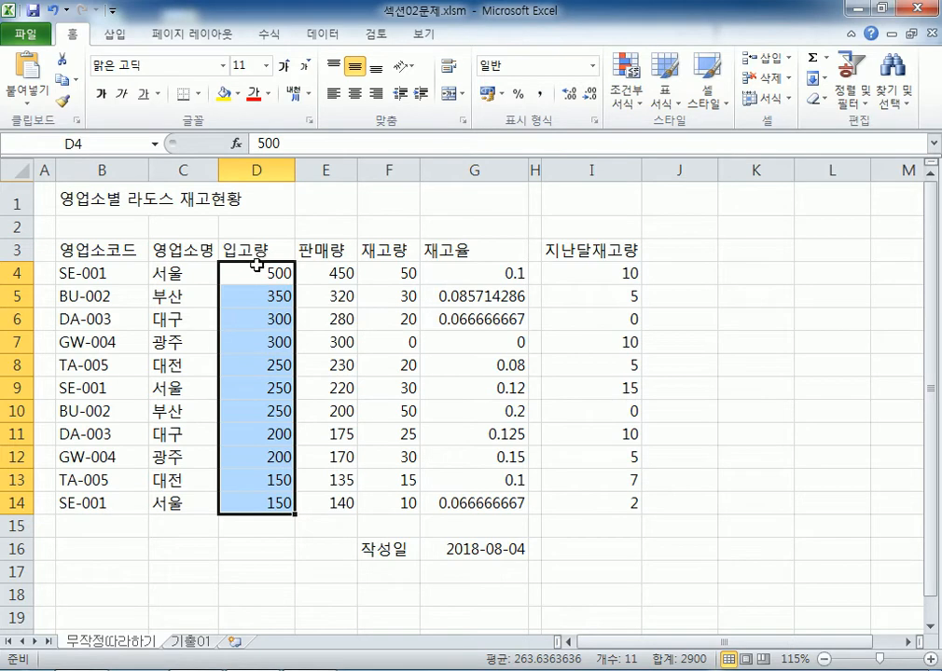
# Create names for the 입고량, 판매량 and 재고량 columns from the selection D3:F14, using the first row as names
pyautogui.moveTo(231, 249); pyautogui.dragTo(370, 499)
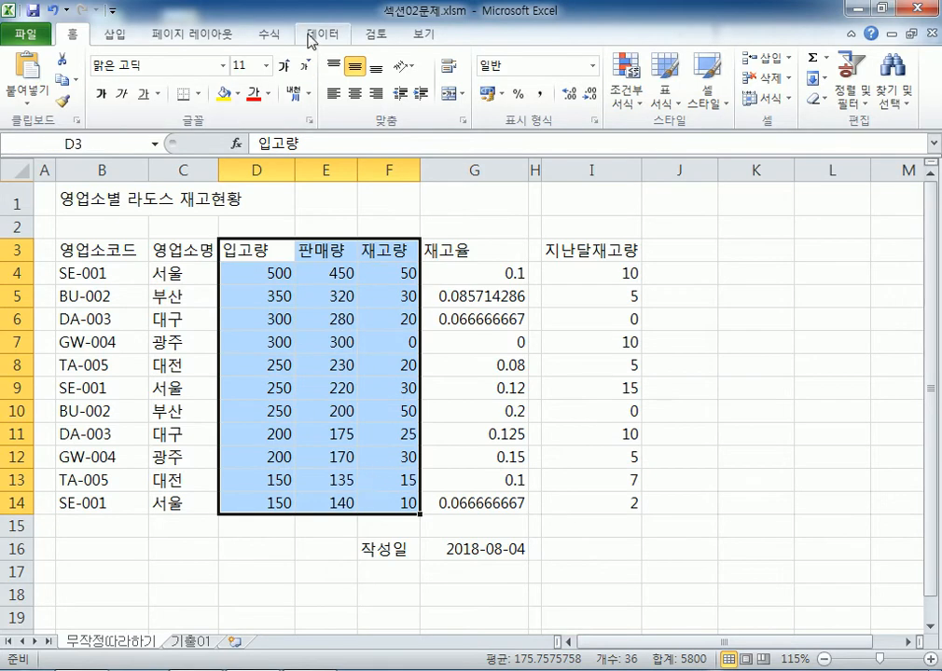
pyautogui.click(275, 36)
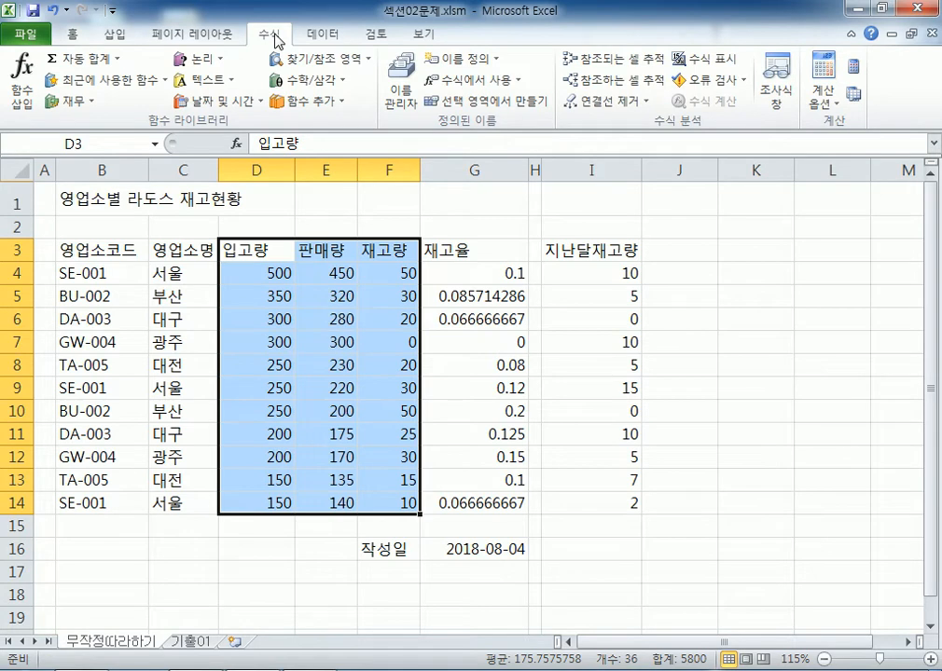
pyautogui.click(471, 109)
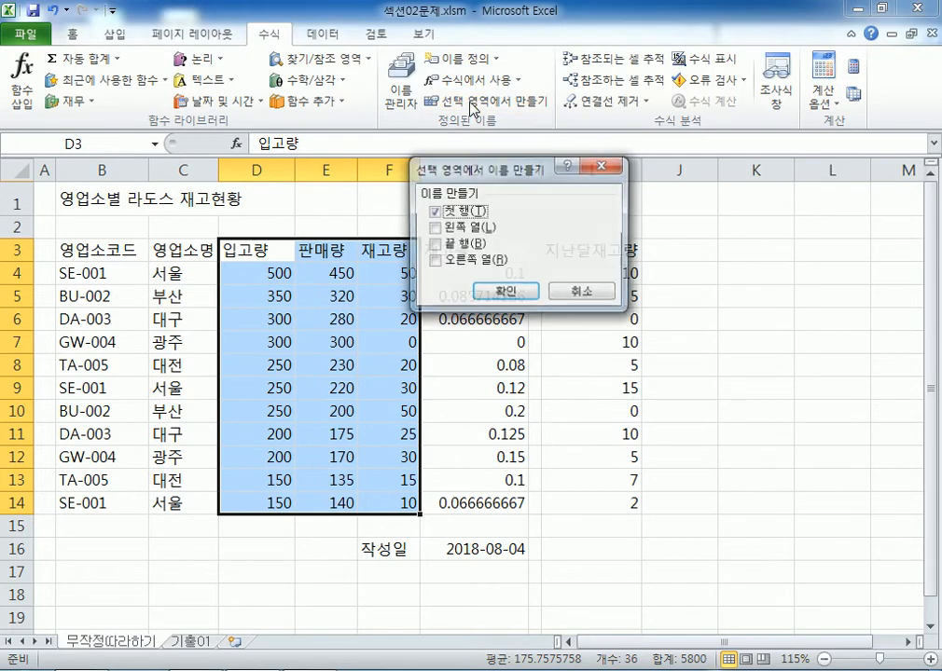
pyautogui.moveTo(466, 168); pyautogui.dragTo(291, 297)
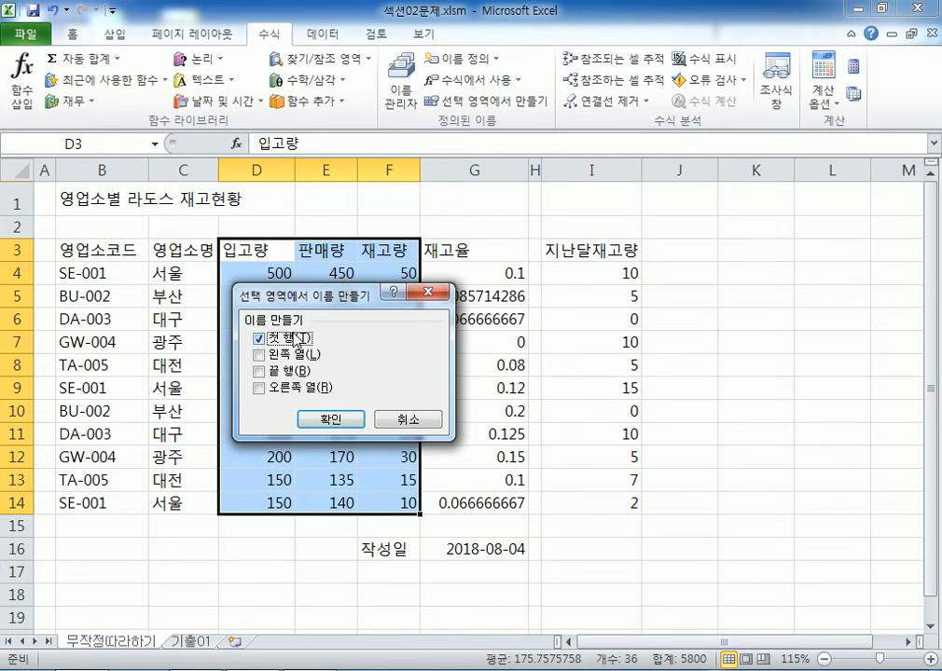
pyautogui.click(322, 417)
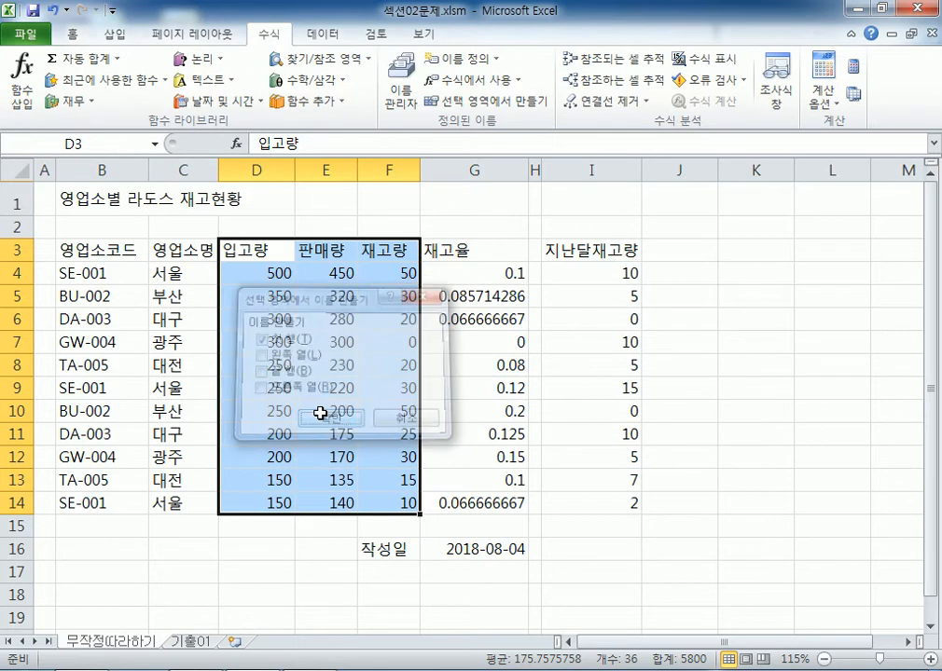
# Check the new names by selecting E4:E14 and going to the named ranges 입고량, 재고율, 판매량 and 재고량 in turn
pyautogui.click(598, 371)
pyautogui.moveTo(326, 273); pyautogui.dragTo(318, 495)
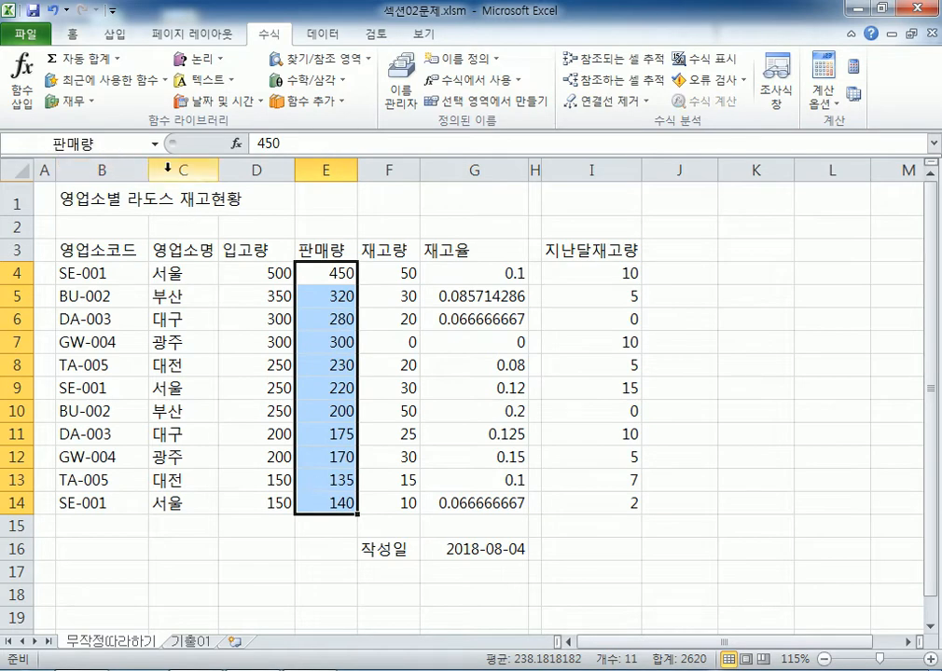
pyautogui.click(155, 144)
pyautogui.click(42, 168)
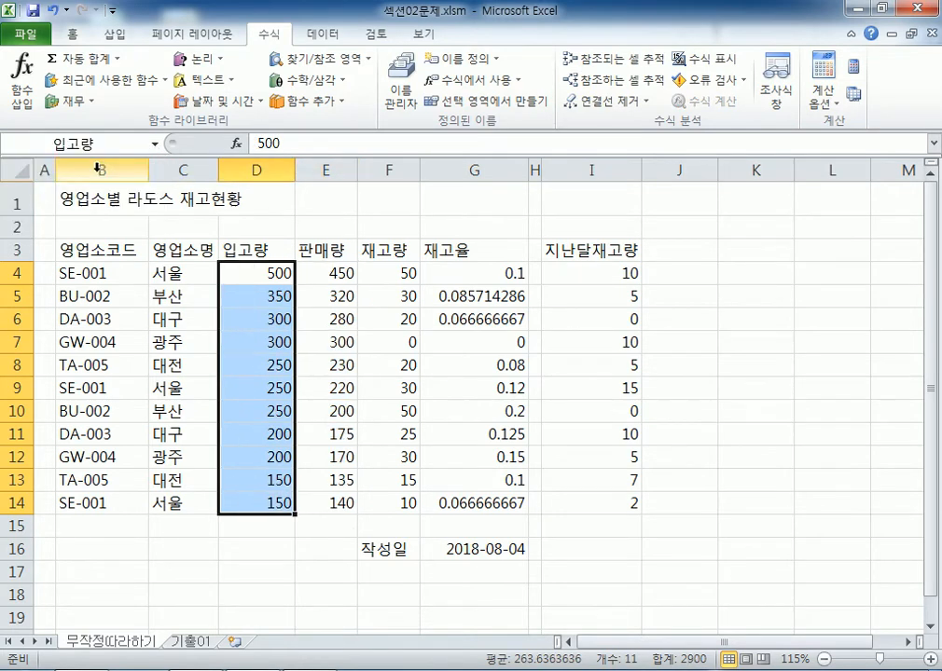
pyautogui.click(154, 143)
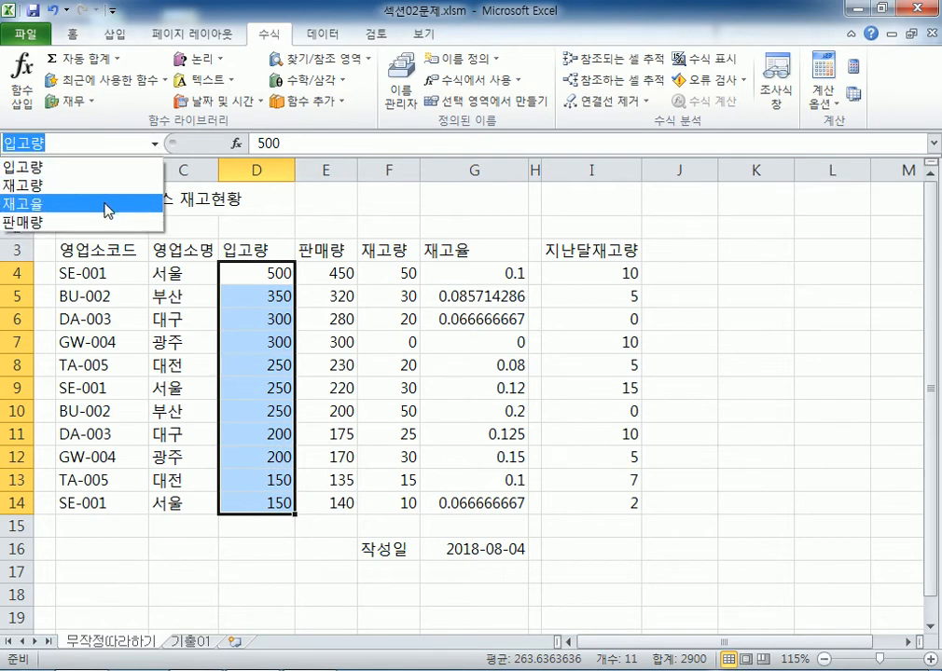
pyautogui.click(109, 211)
pyautogui.click(154, 144)
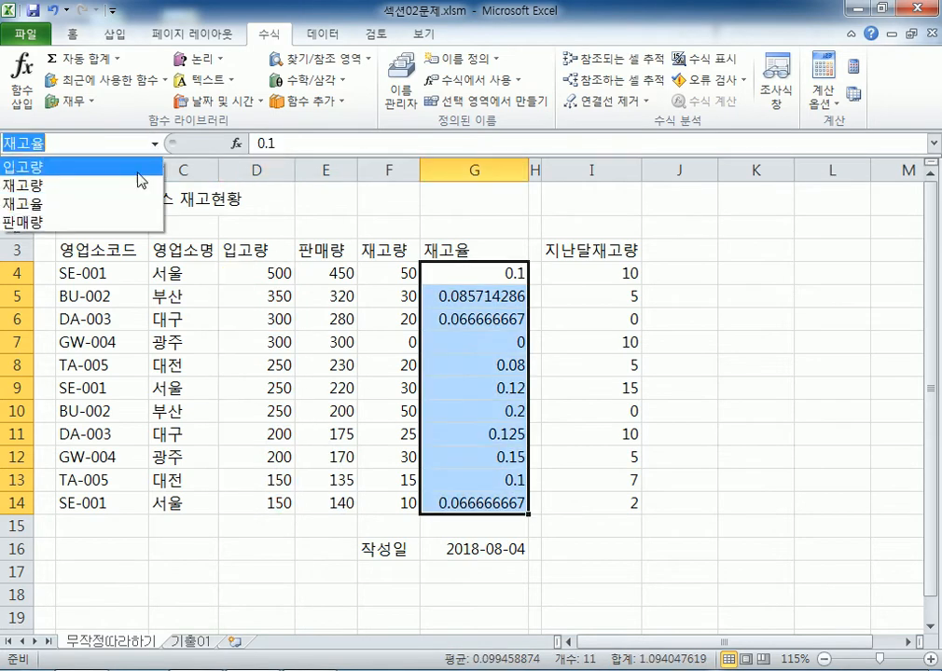
pyautogui.click(118, 222)
pyautogui.click(155, 144)
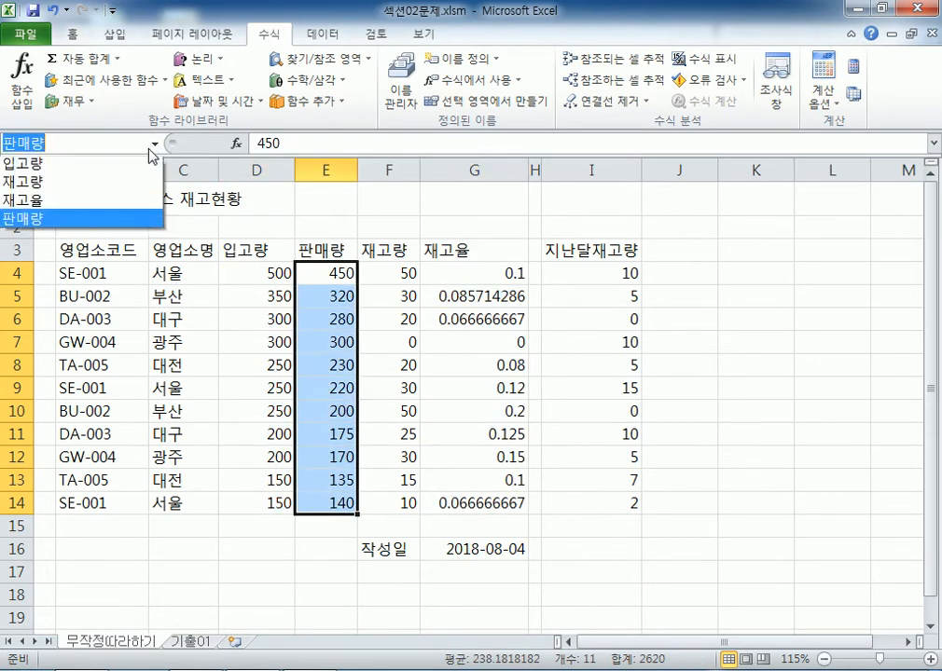
pyautogui.click(131, 186)
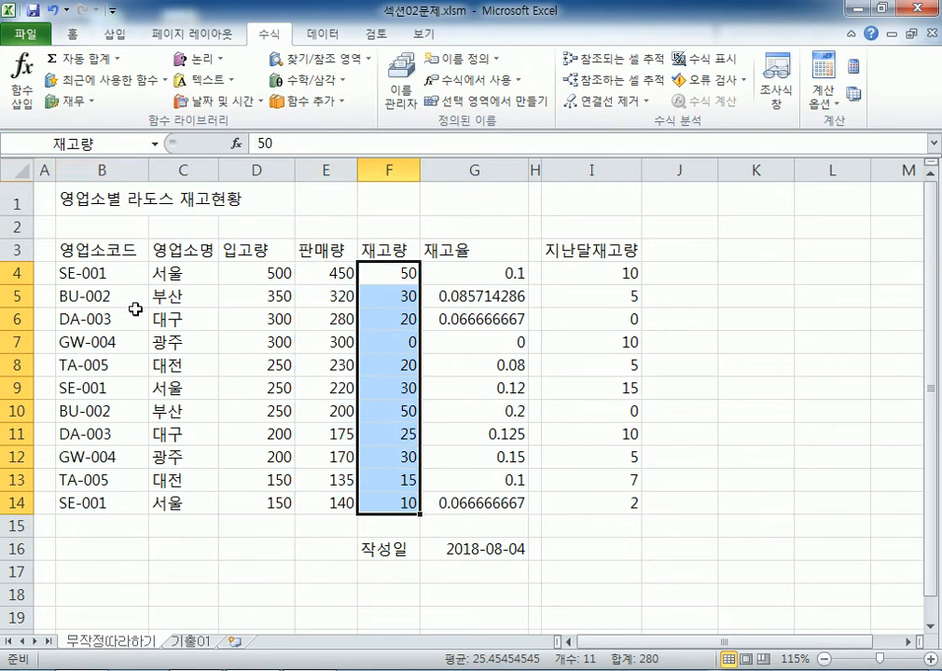
pyautogui.moveTo(77, 273); pyautogui.dragTo(89, 456)
pyautogui.moveTo(82, 247); pyautogui.dragTo(75, 503)
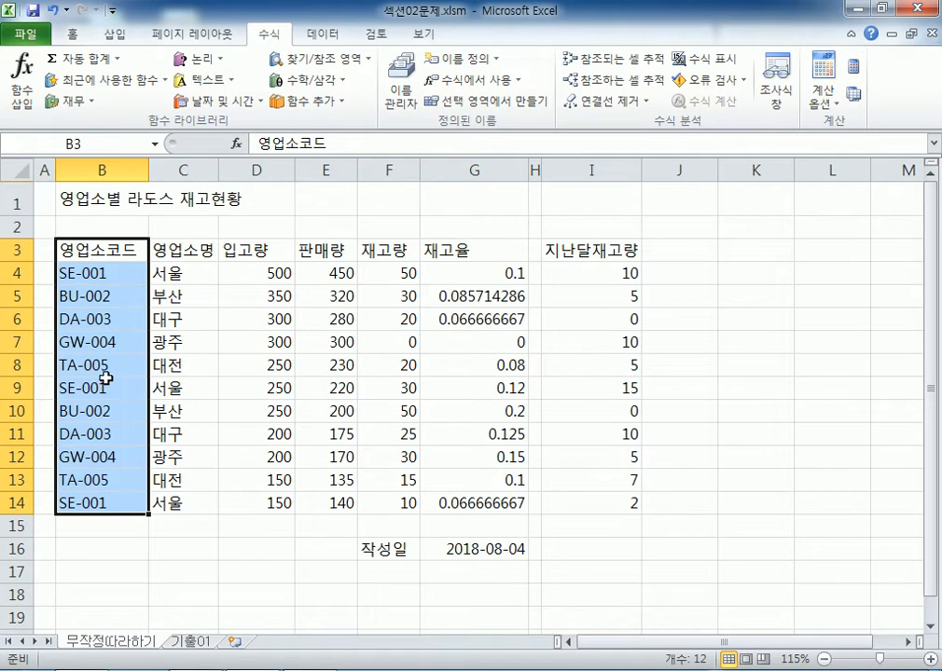
pyautogui.click(115, 271)
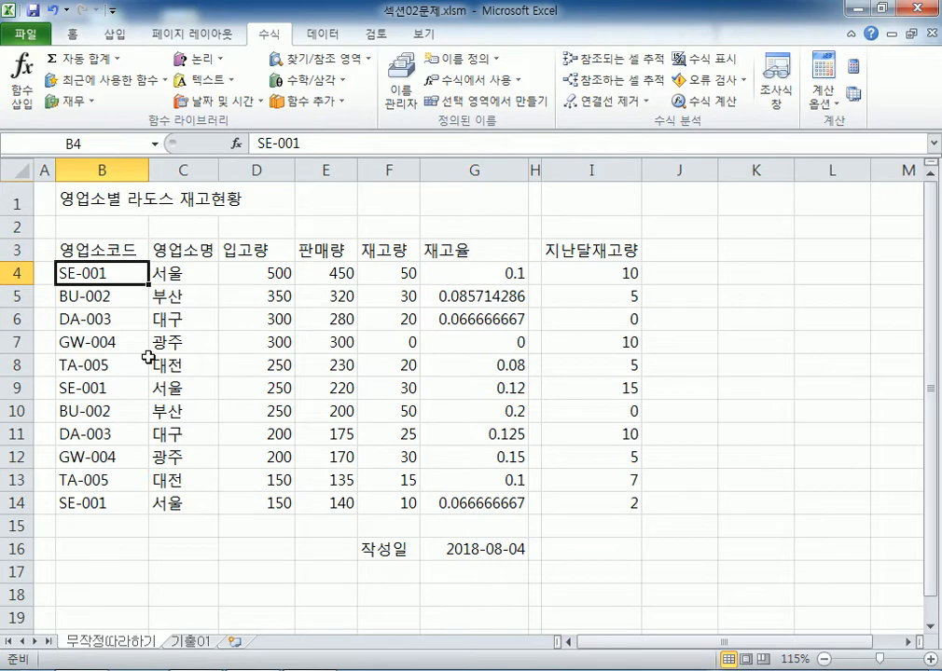
pyautogui.click(192, 298)
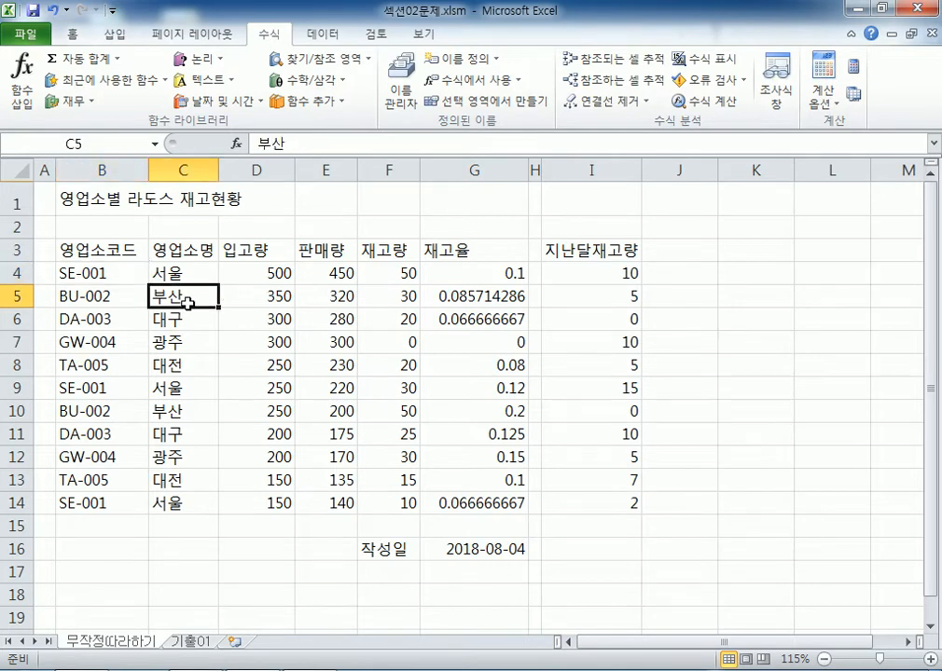
# Insert a space in the header in cell I3 so that it reads 지난달 재고량
pyautogui.doubleClick(591, 250)
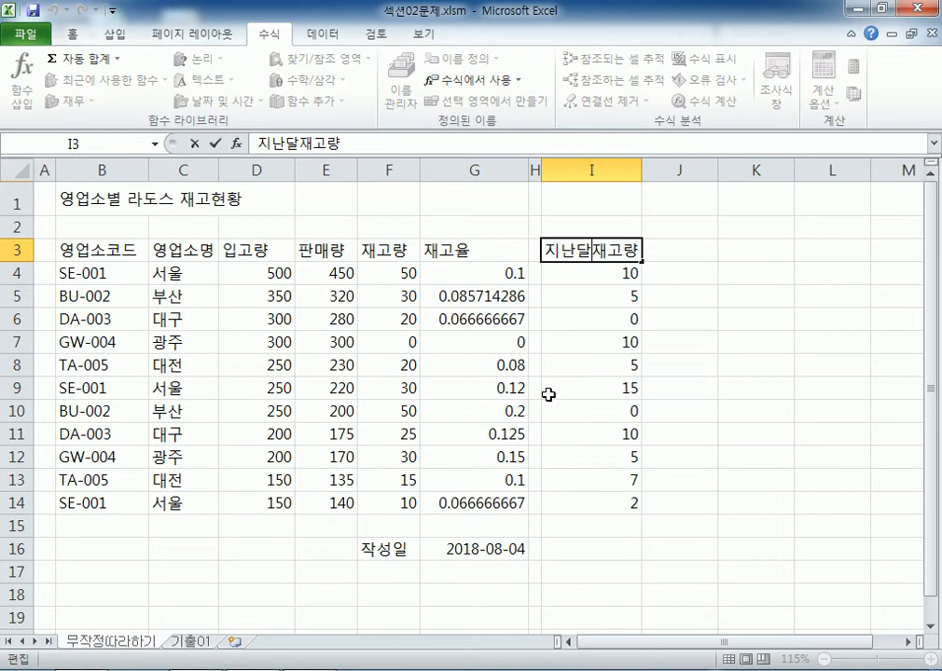
pyautogui.click(594, 315)
pyautogui.click(597, 249)
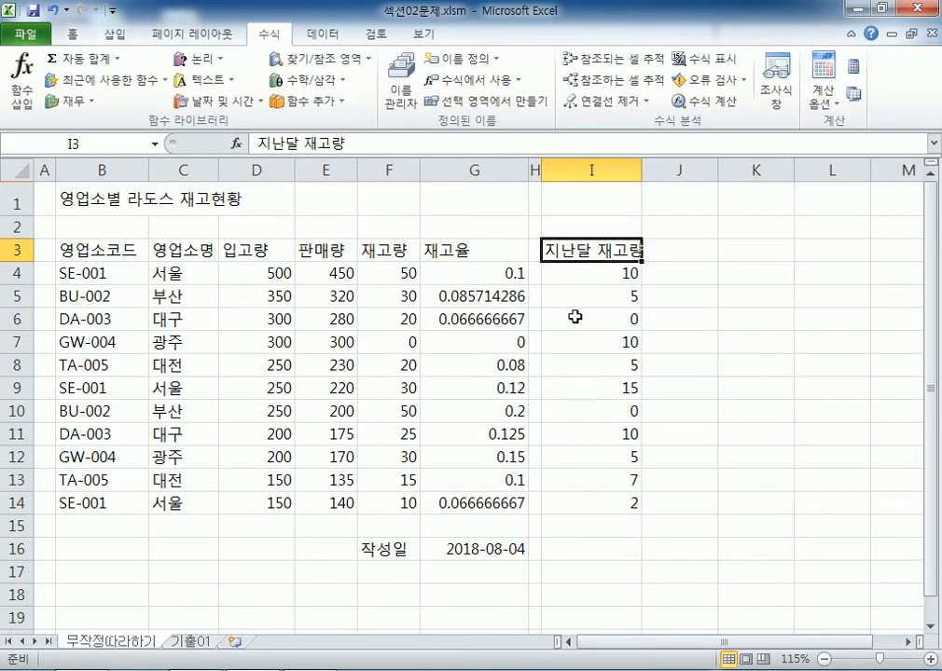
# Create a name for the last-month stock column from the selection I3:I14, using the first row as the name
pyautogui.moveTo(597, 246); pyautogui.dragTo(581, 498)
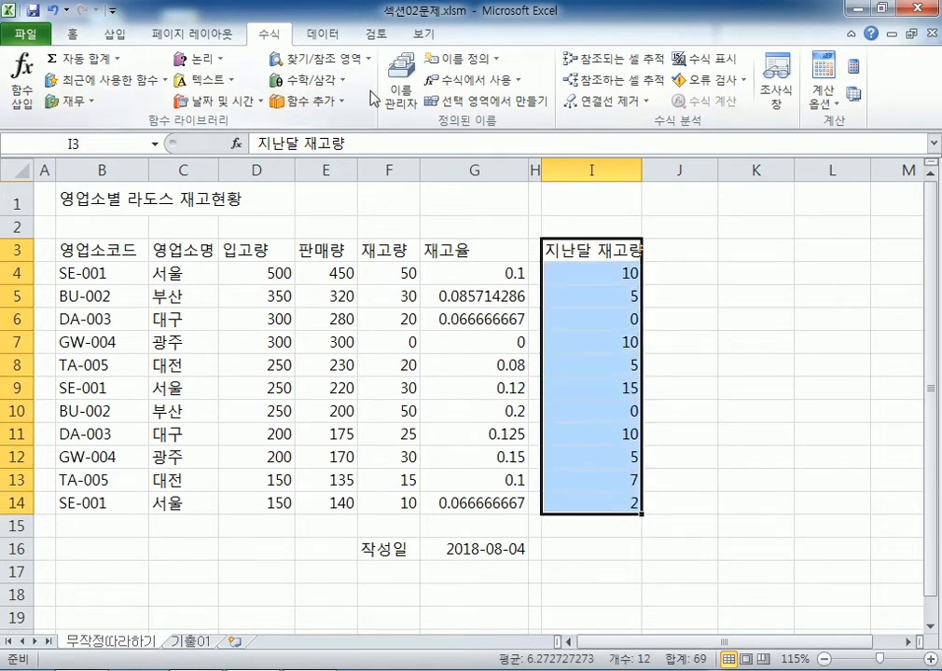
pyautogui.click(479, 105)
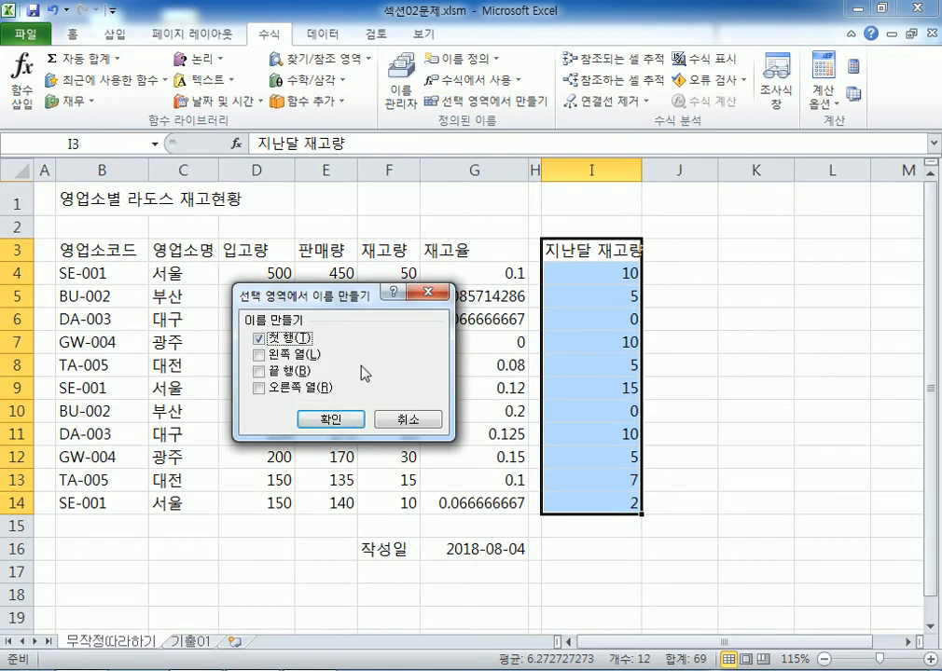
pyautogui.click(329, 421)
pyautogui.click(755, 342)
# Select I4:I14 to check its defined name and compare it with the header text in I3
pyautogui.moveTo(627, 282); pyautogui.dragTo(597, 509)
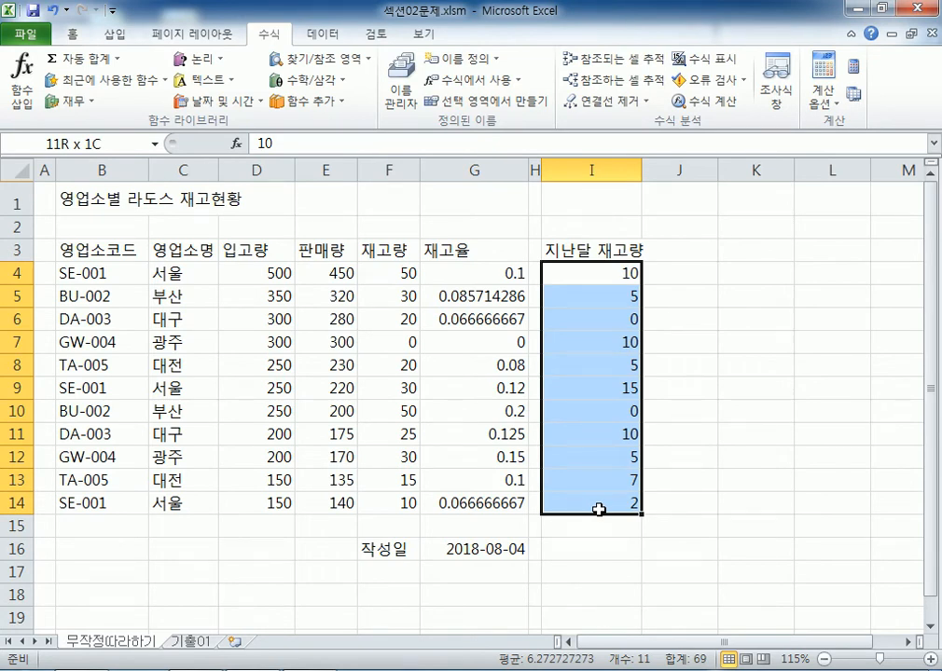
pyautogui.moveTo(597, 509); pyautogui.dragTo(706, 393)
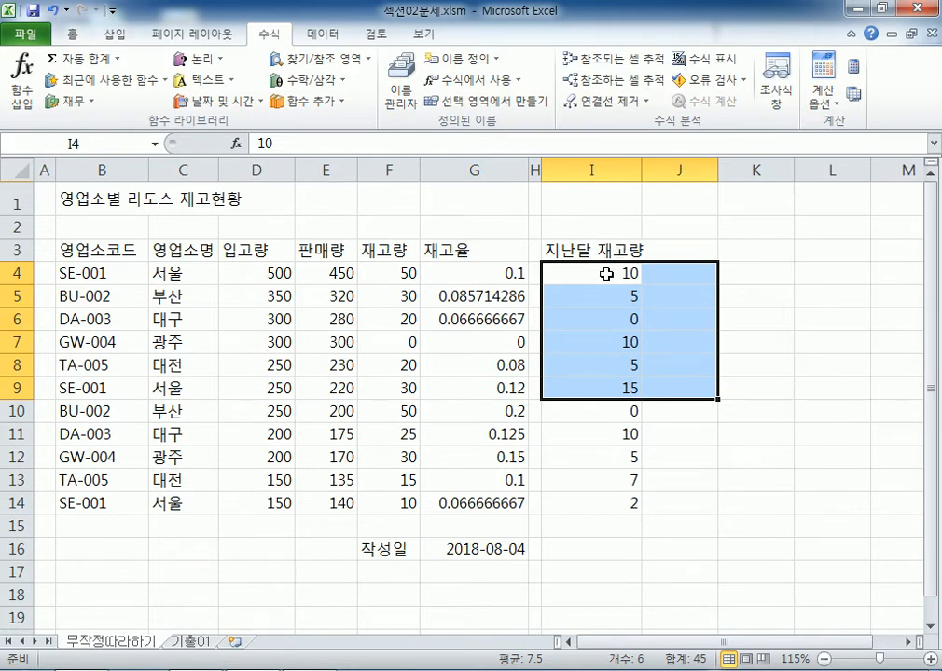
pyautogui.moveTo(596, 274); pyautogui.dragTo(583, 496)
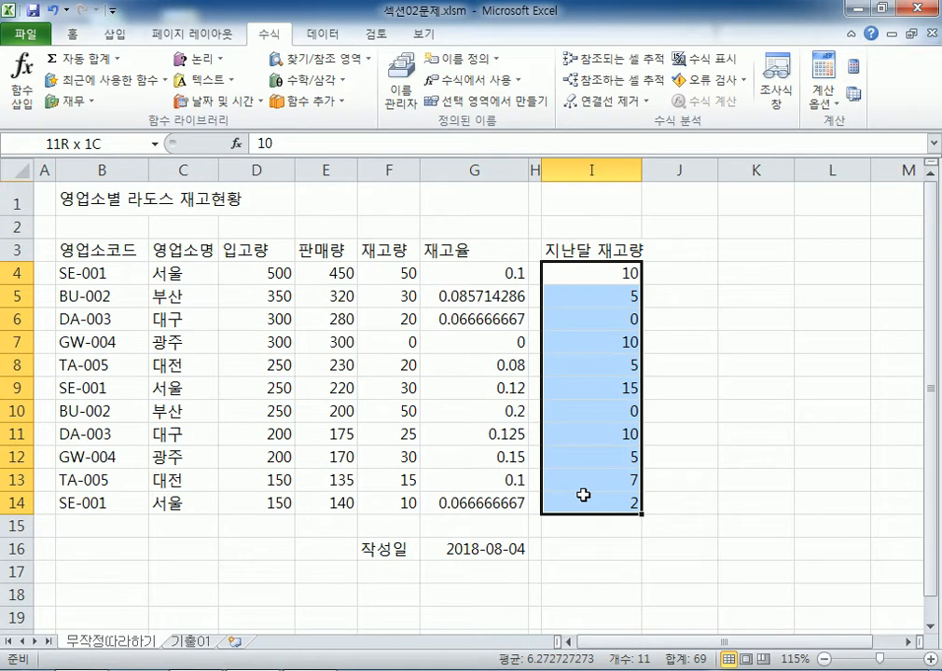
pyautogui.moveTo(583, 494); pyautogui.dragTo(583, 495)
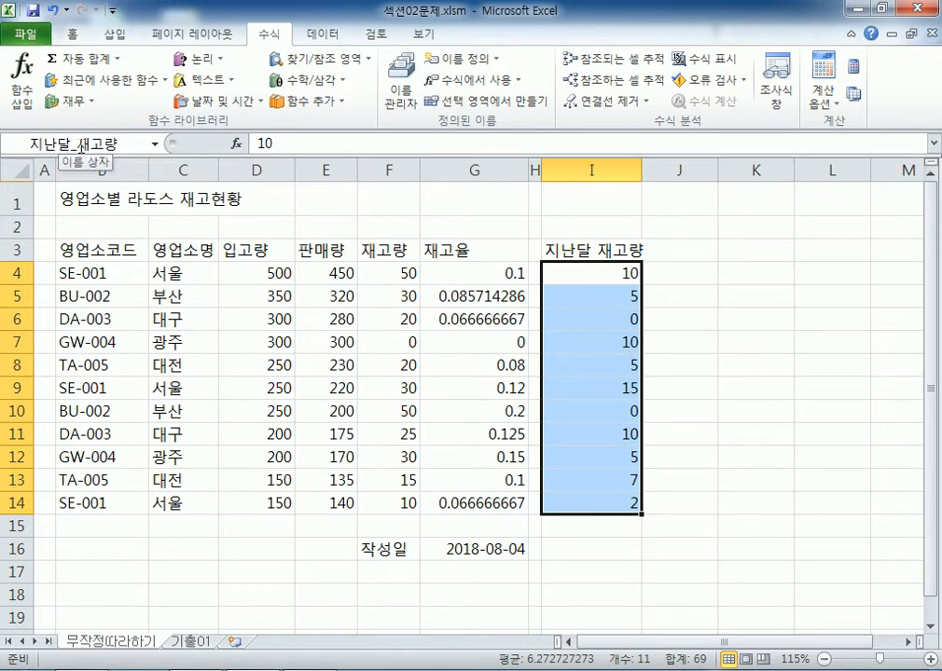
pyautogui.click(578, 248)
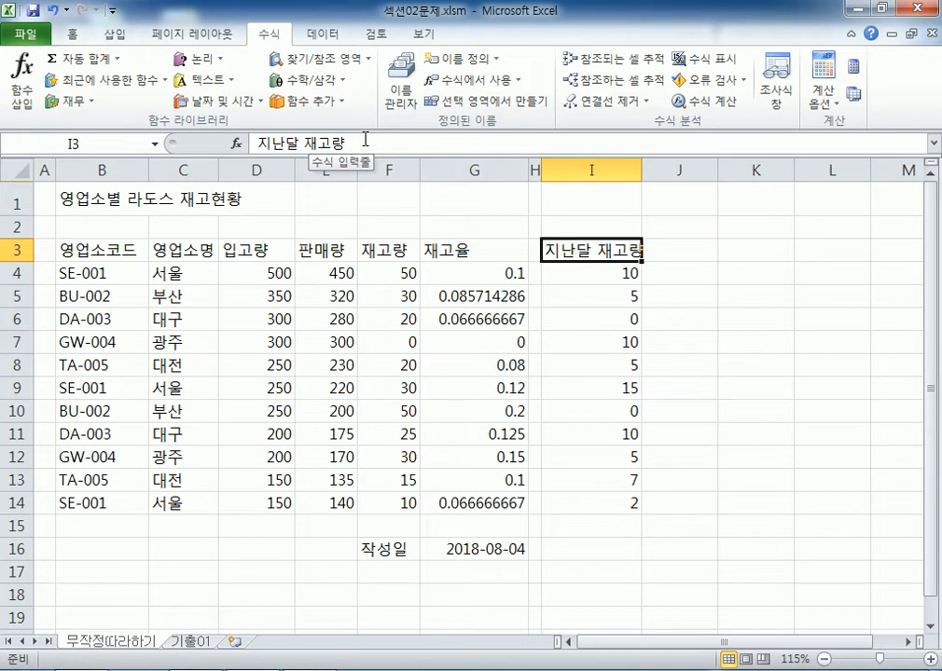
pyautogui.moveTo(561, 273); pyautogui.dragTo(576, 497)
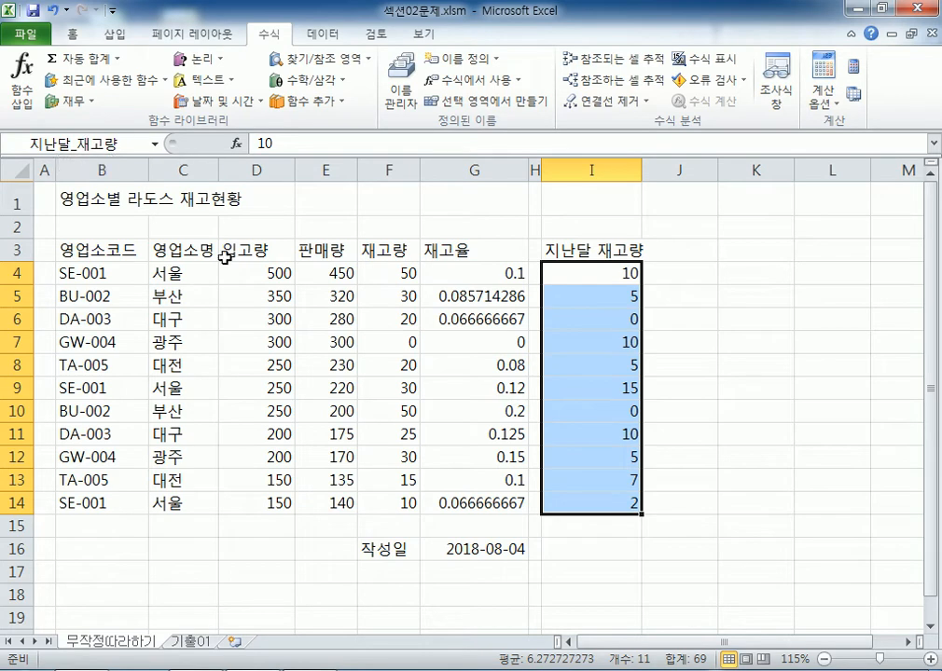
# Undo the space added to the header in cell I3
pyautogui.hotkey('ctrl', 'z')
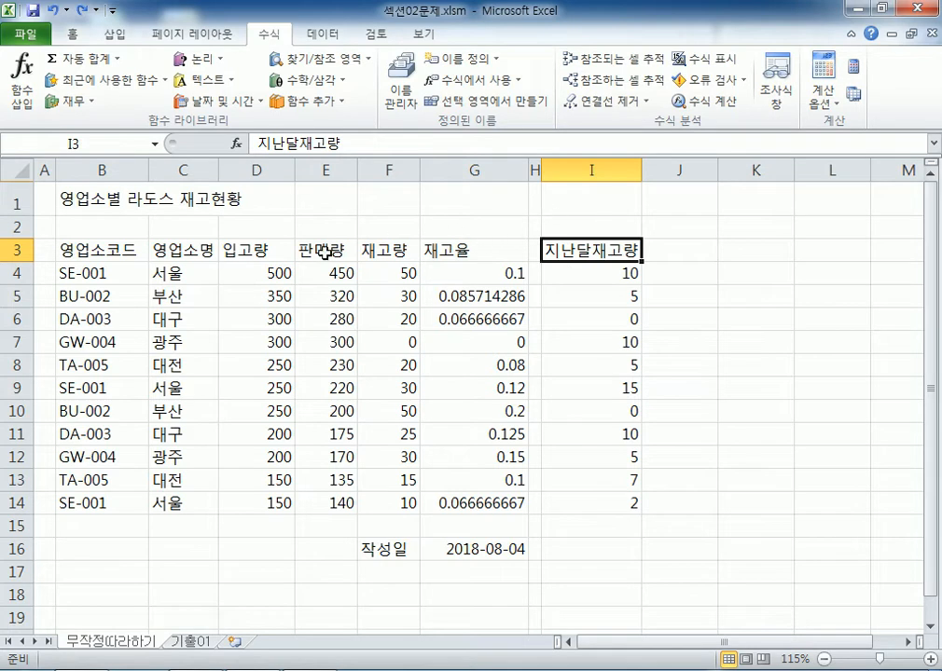
pyautogui.click(98, 276)
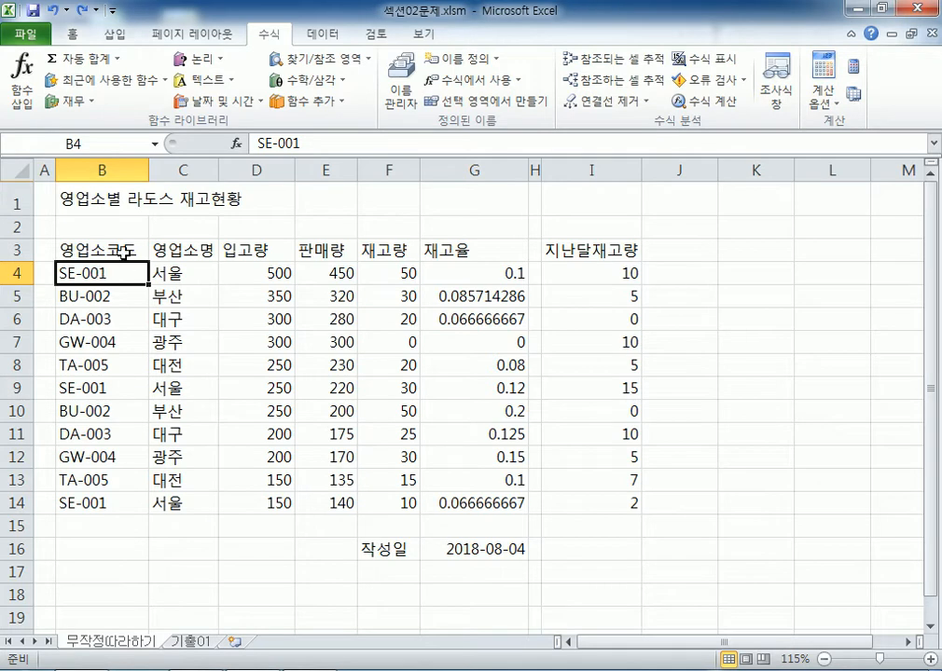
pyautogui.click(88, 203)
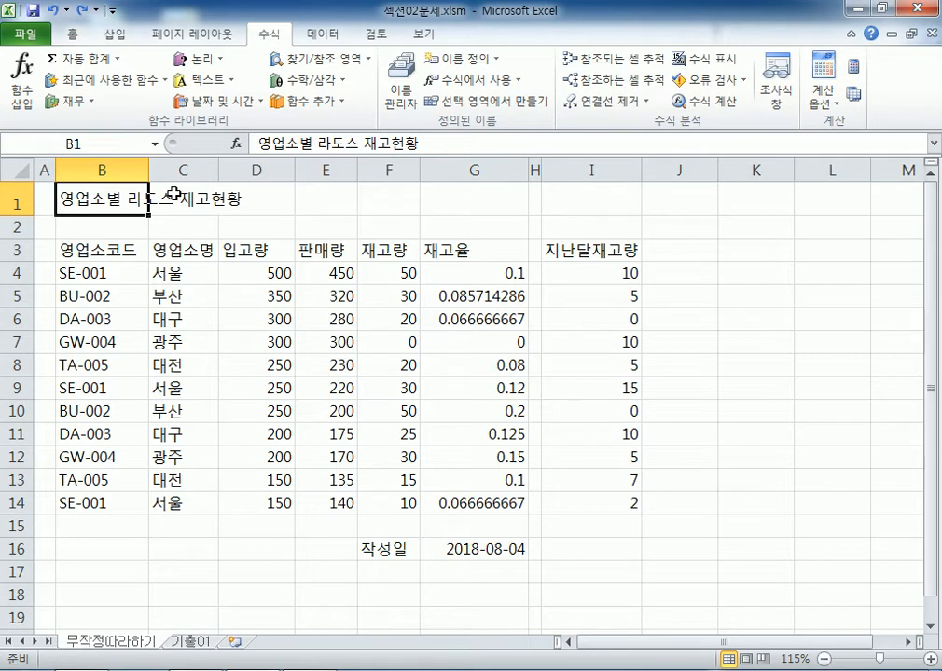
# Insert a new comment on the 재고율 header in cell G3
pyautogui.click(462, 250)
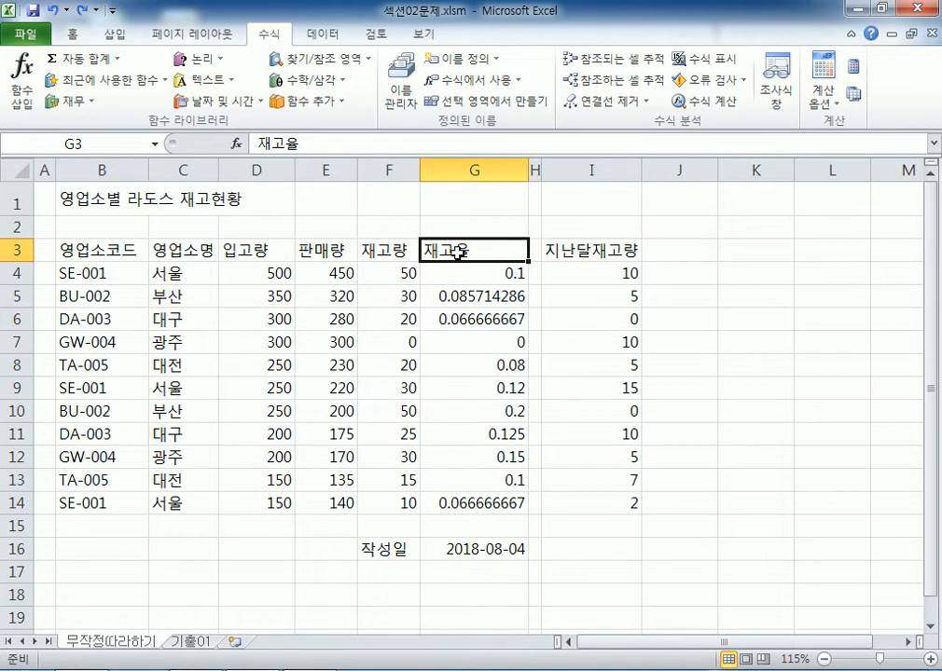
pyautogui.click(384, 36)
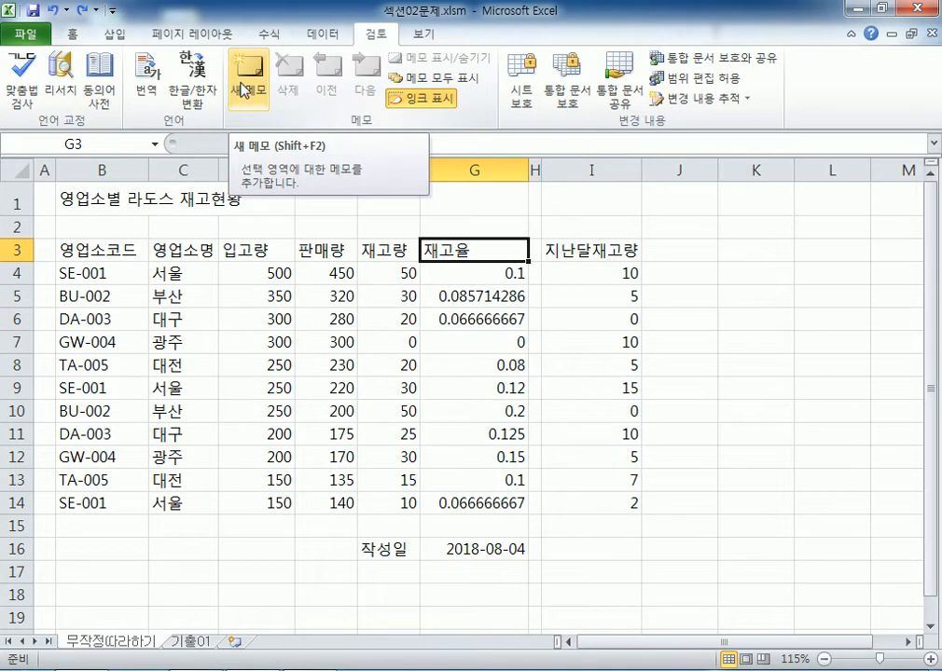
pyautogui.rightClick(456, 247)
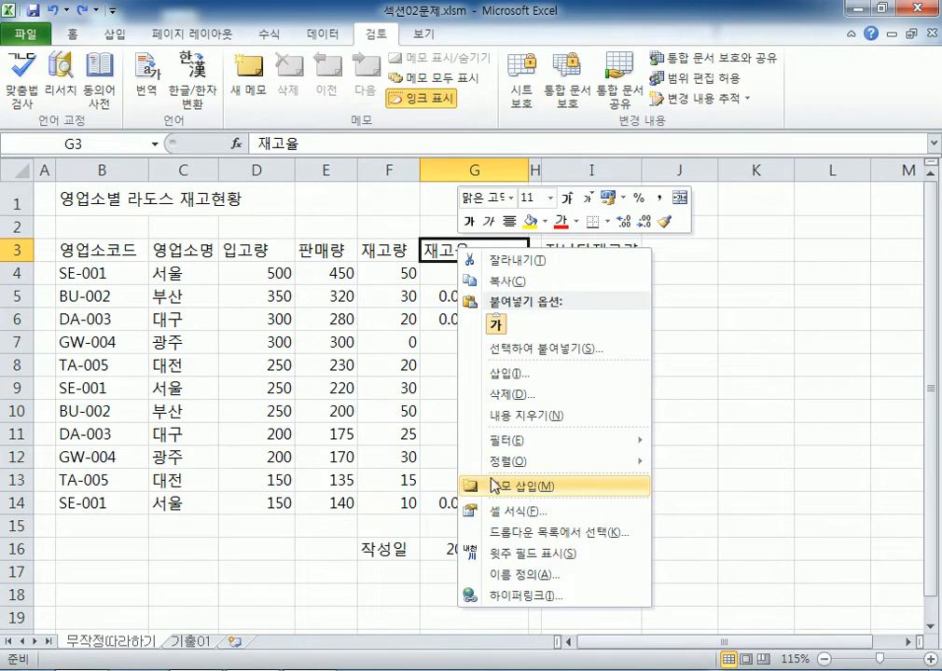
pyautogui.press('Escape')
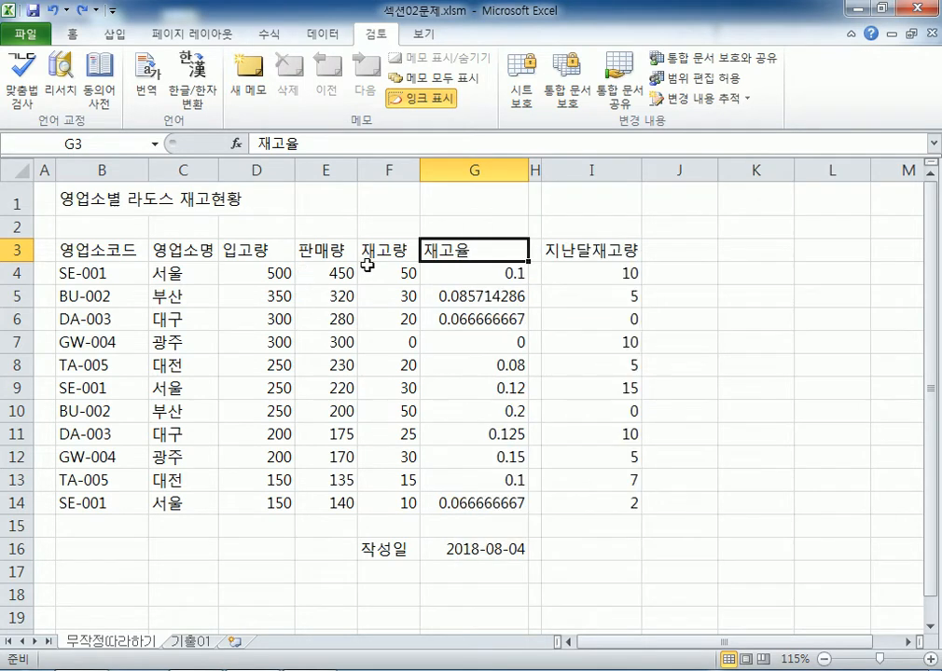
pyautogui.rightClick(457, 244)
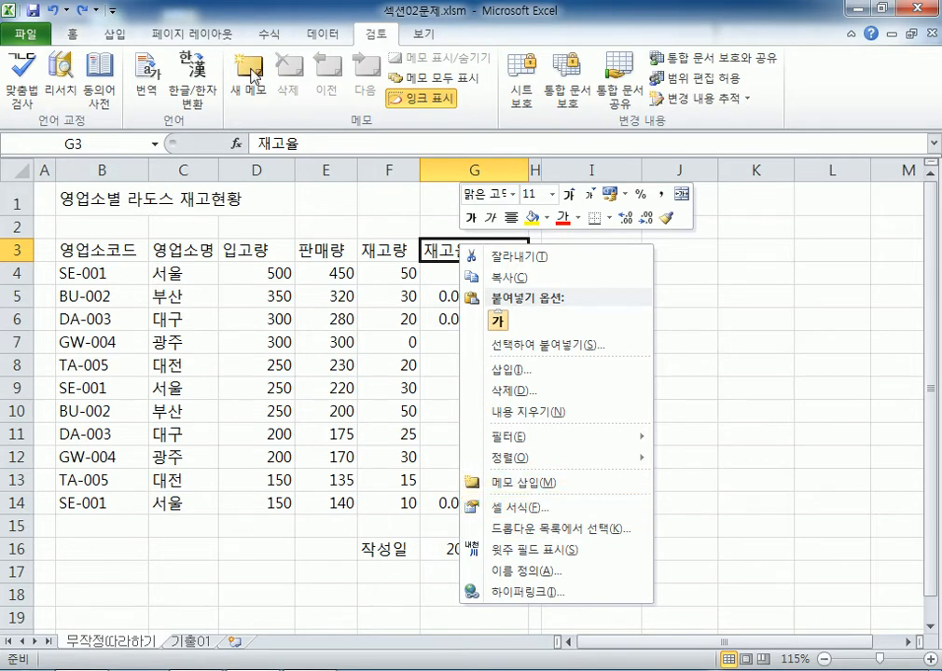
pyautogui.click(511, 483)
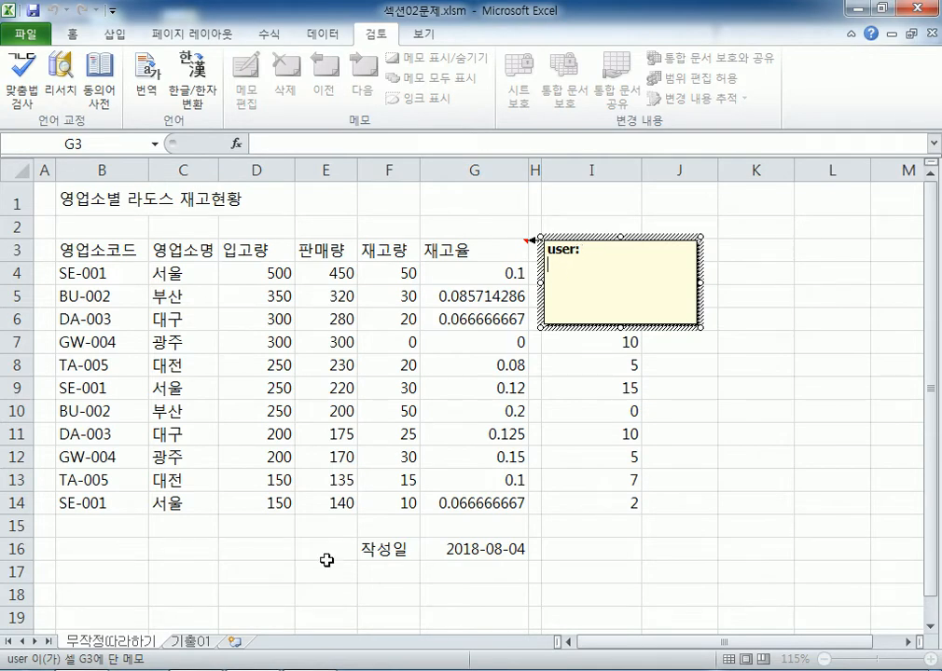
# Look up the Windows account name to compare it with the comment's author label, and return to the comment text
pyautogui.press('super')
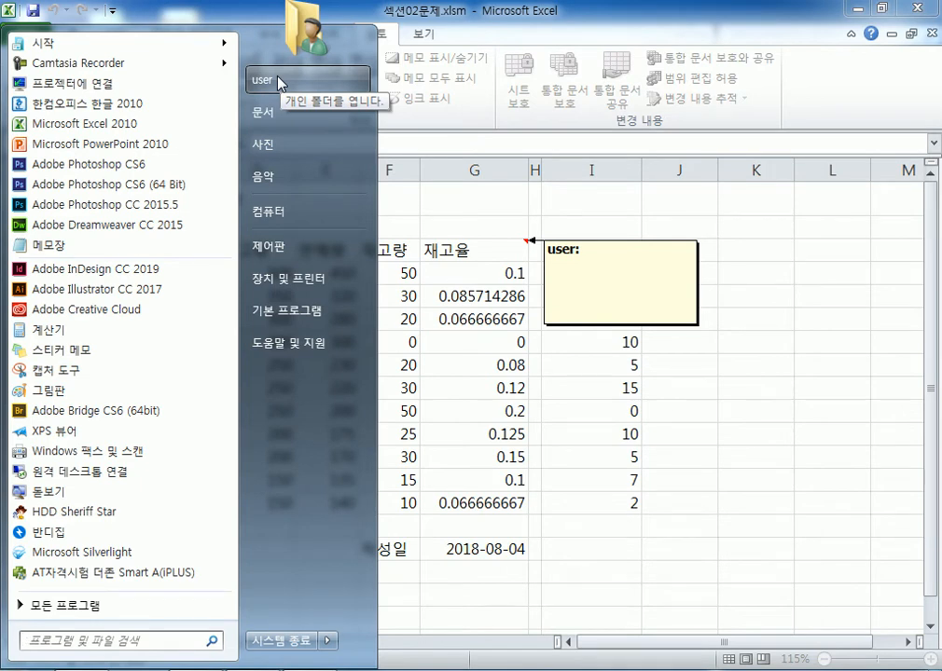
pyautogui.click(584, 268)
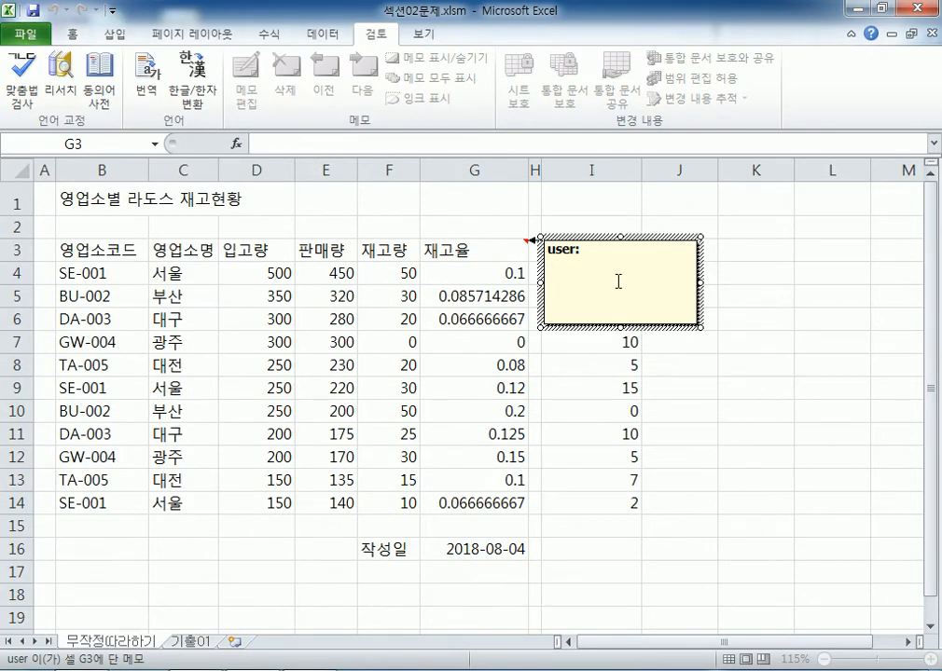
# Replace the author label in the G3 comment with the text 재고량 대비 and finish editing the comment
pyautogui.press('BackSpace')
pyautogui.press('BackSpace')
pyautogui.press('BackSpace')
pyautogui.press('BackSpace')
pyautogui.press('BackSpace')
pyautogui.write('worhfid eioql')
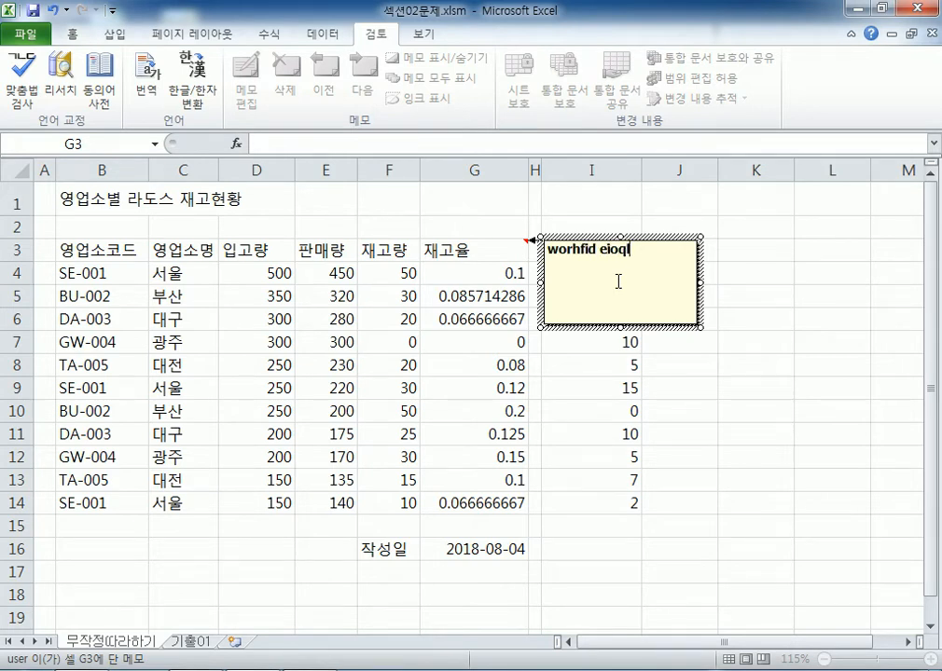
pyautogui.hotkey('shift', 'Home')
pyautogui.write('재고량 대비')
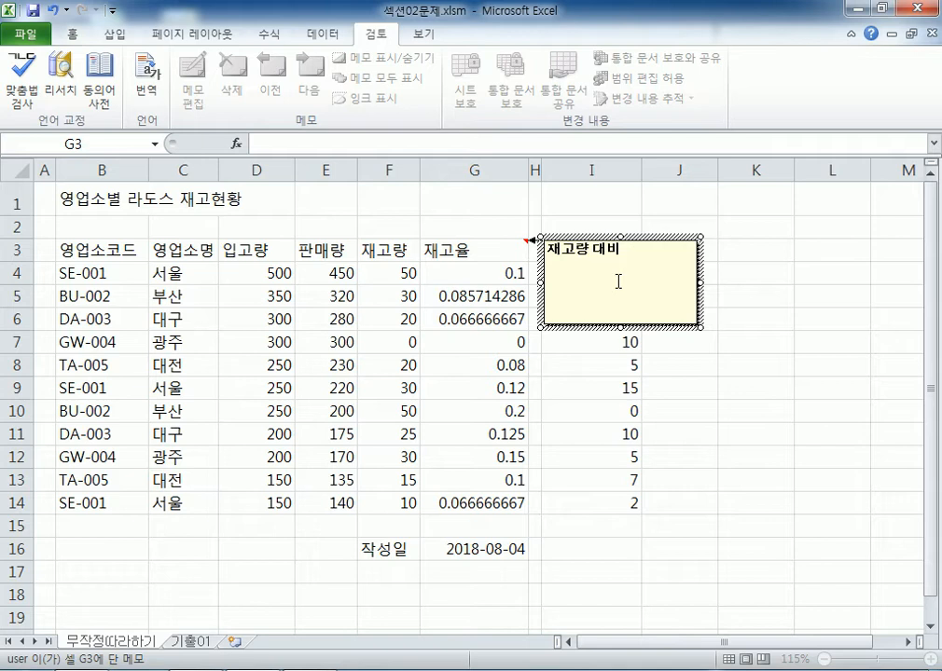
pyautogui.press('Return')
pyautogui.press('BackSpace')
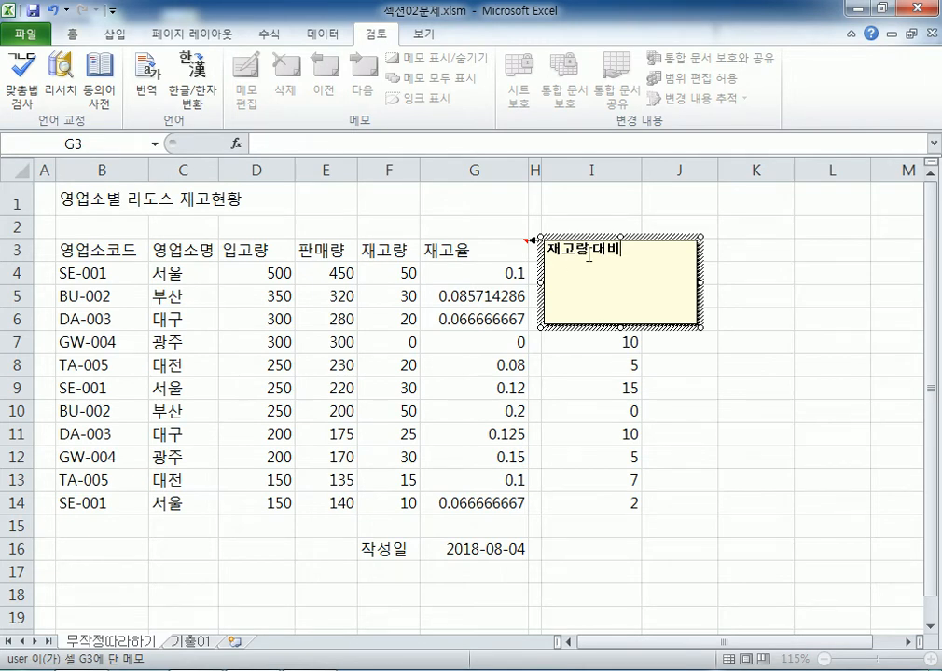
pyautogui.click(588, 254)
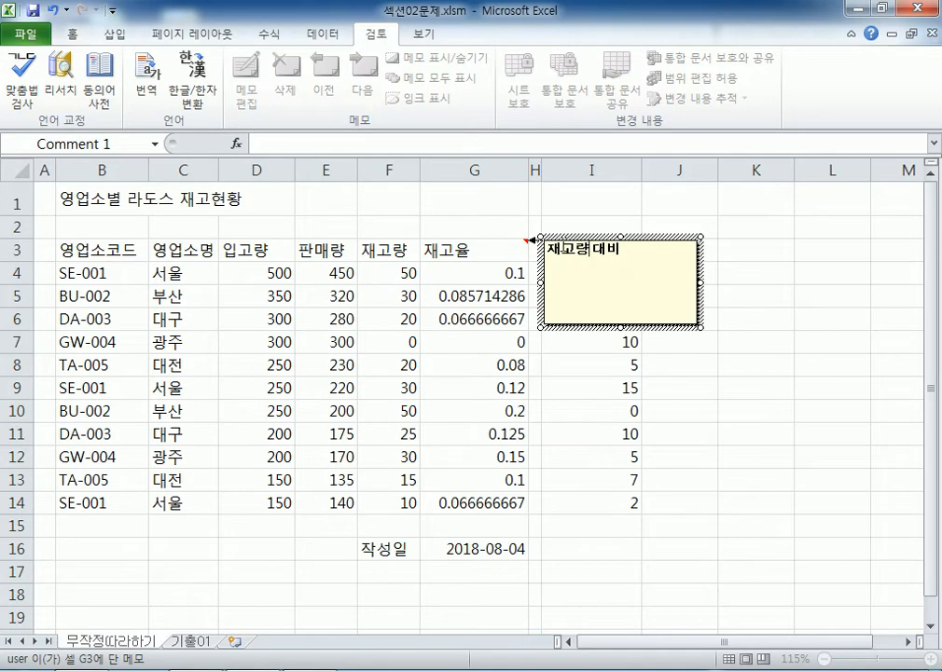
pyautogui.click(856, 229)
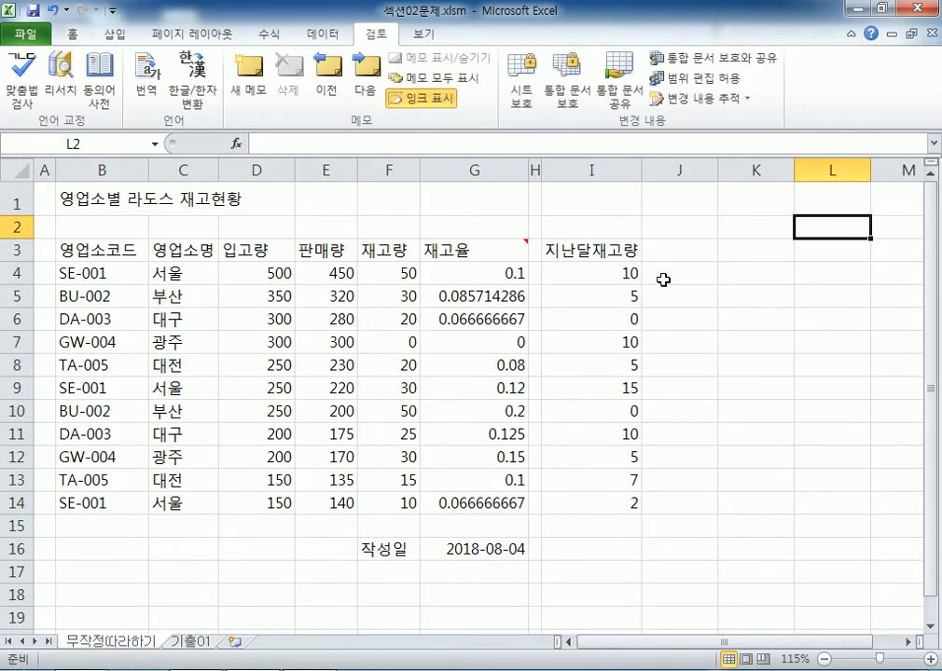
# Preview the comment attached to the 재고율 header in G3 while other cells are selected
pyautogui.click(428, 249)
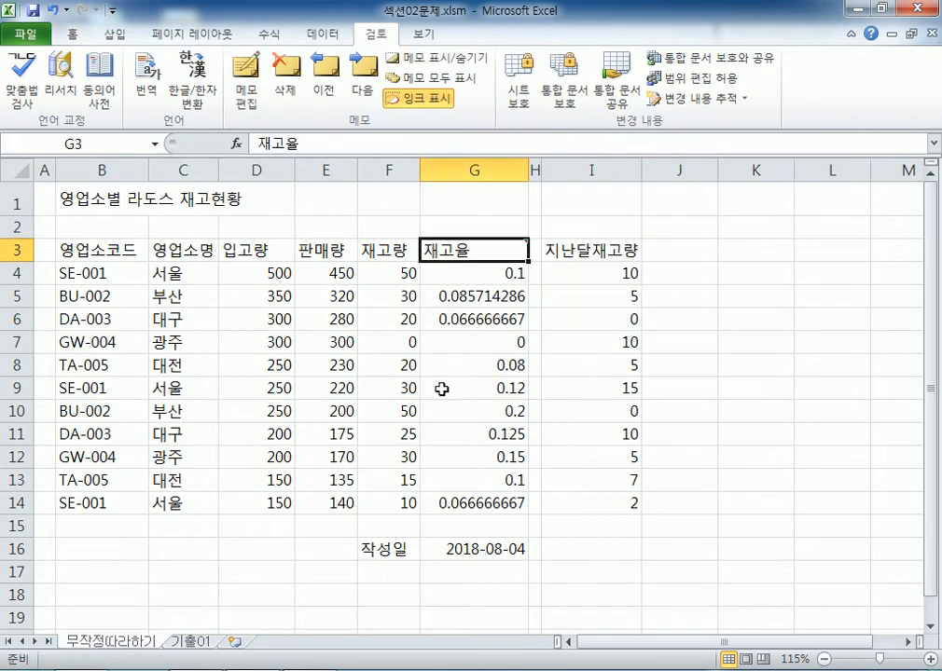
pyautogui.click(486, 411)
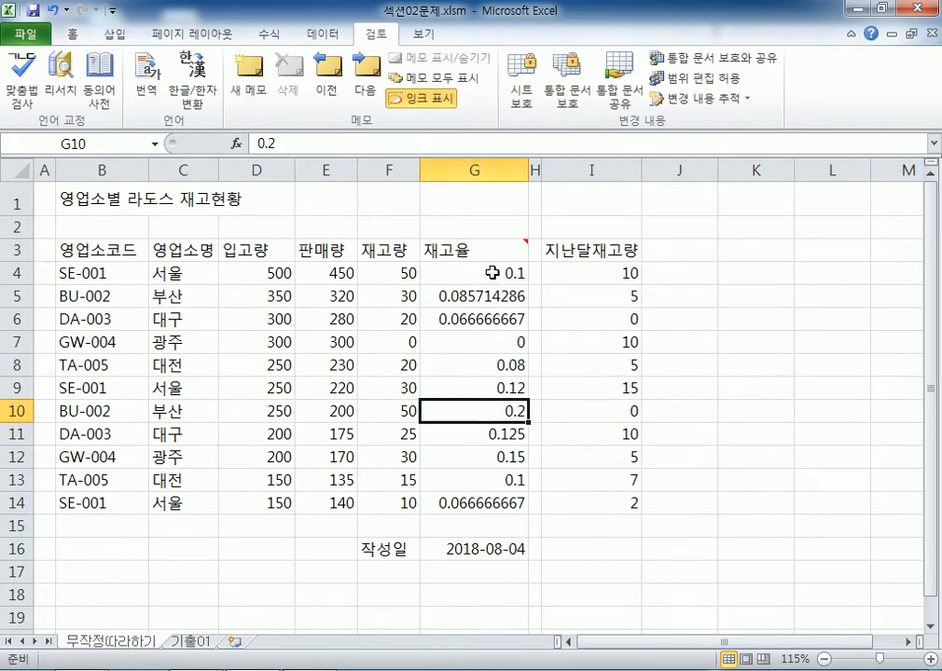
pyautogui.moveTo(484, 250)
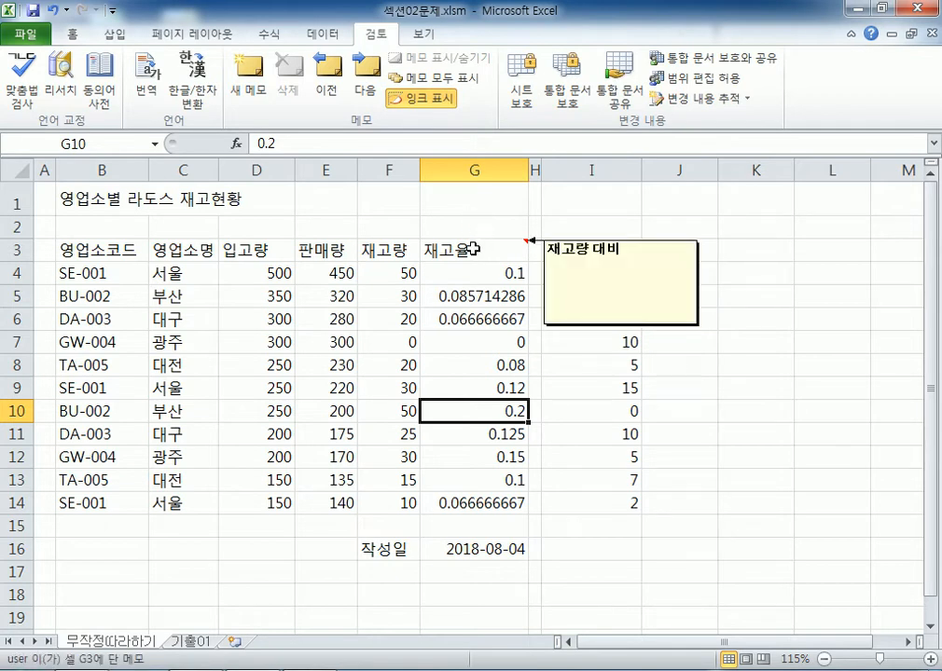
pyautogui.click(460, 201)
pyautogui.moveTo(465, 249)
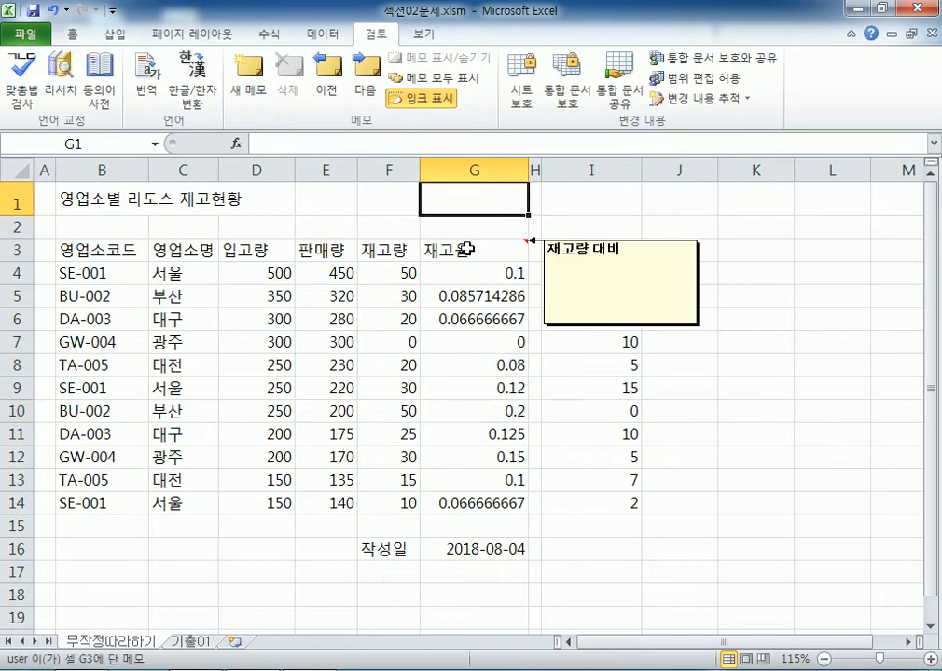
pyautogui.click(466, 365)
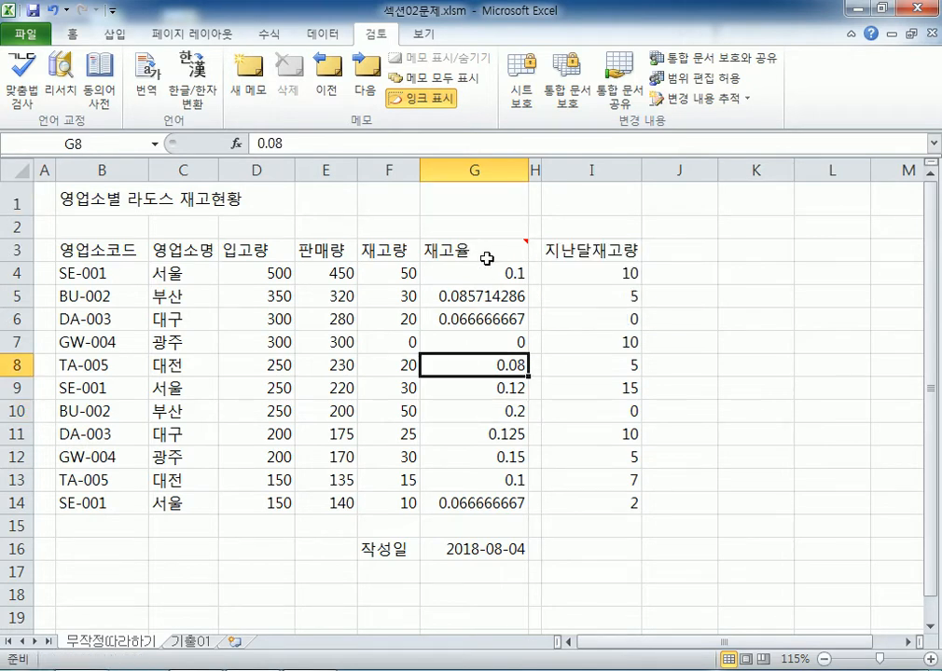
# Show the G3 comment permanently and hide it again through the show-all-comments option
pyautogui.click(488, 254)
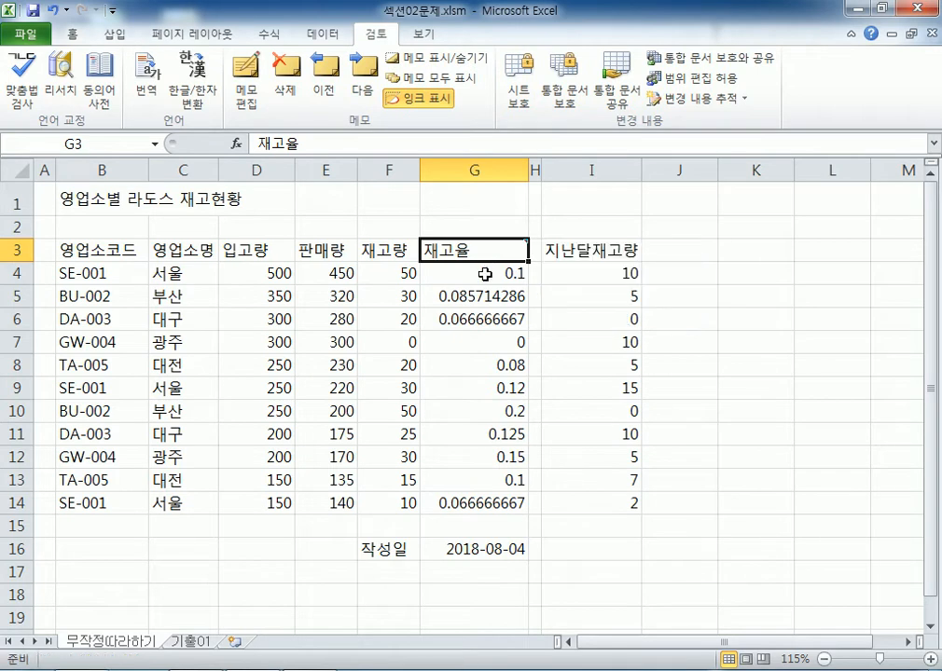
pyautogui.click(434, 67)
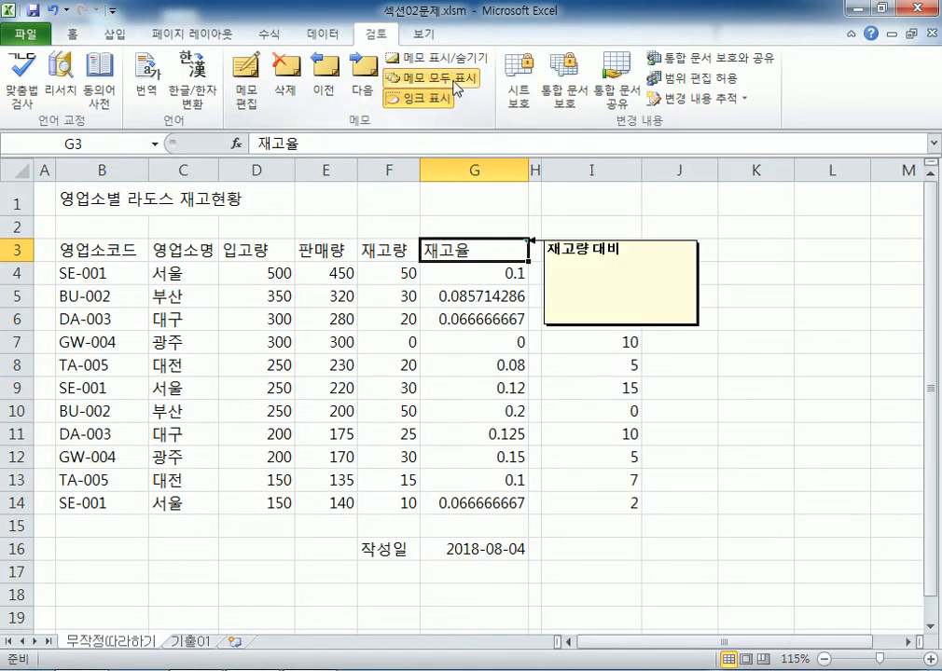
pyautogui.click(453, 79)
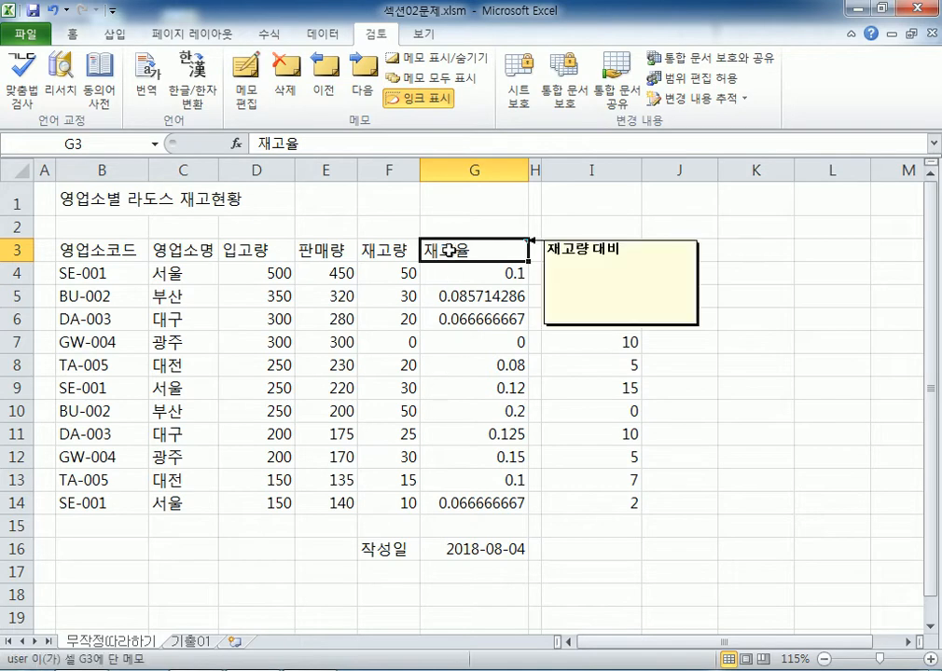
pyautogui.click(454, 320)
# Switch the G3 comment's permanent display on and off with the show/hide comment command
pyautogui.rightClick(464, 250)
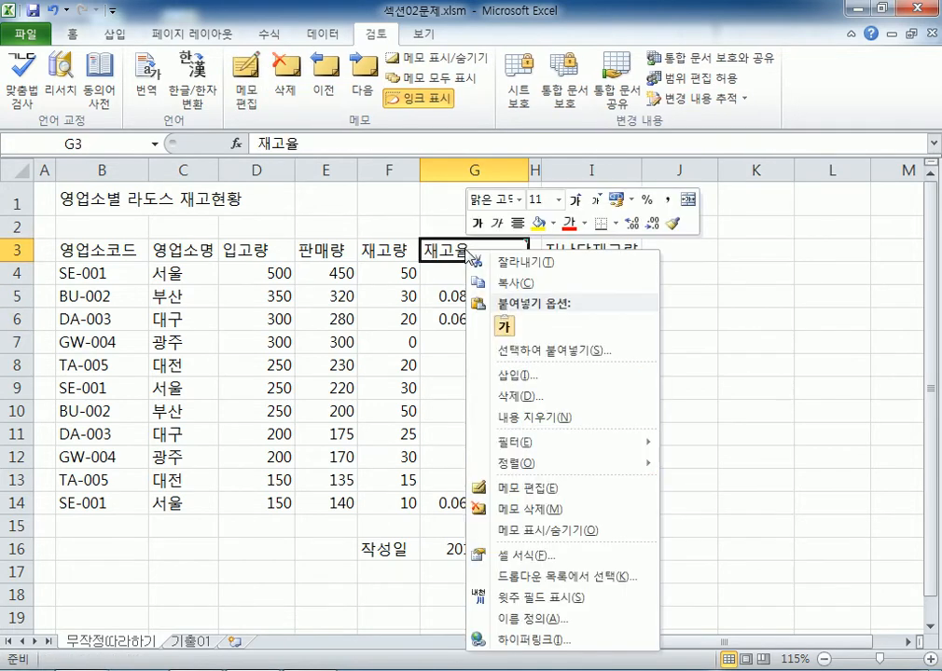
pyautogui.click(534, 532)
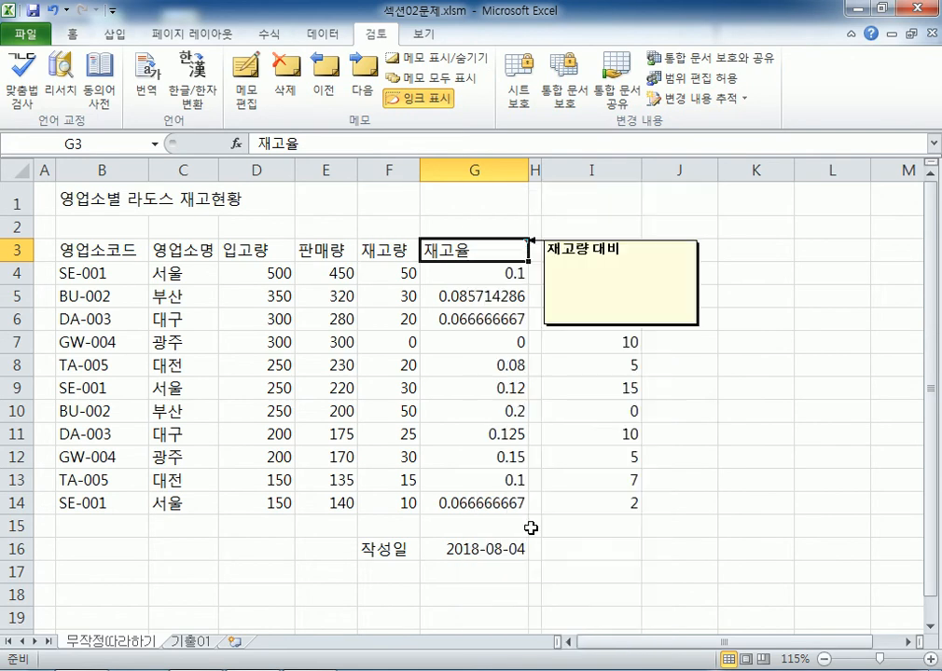
pyautogui.click(731, 525)
pyautogui.rightClick(463, 249)
pyautogui.click(536, 528)
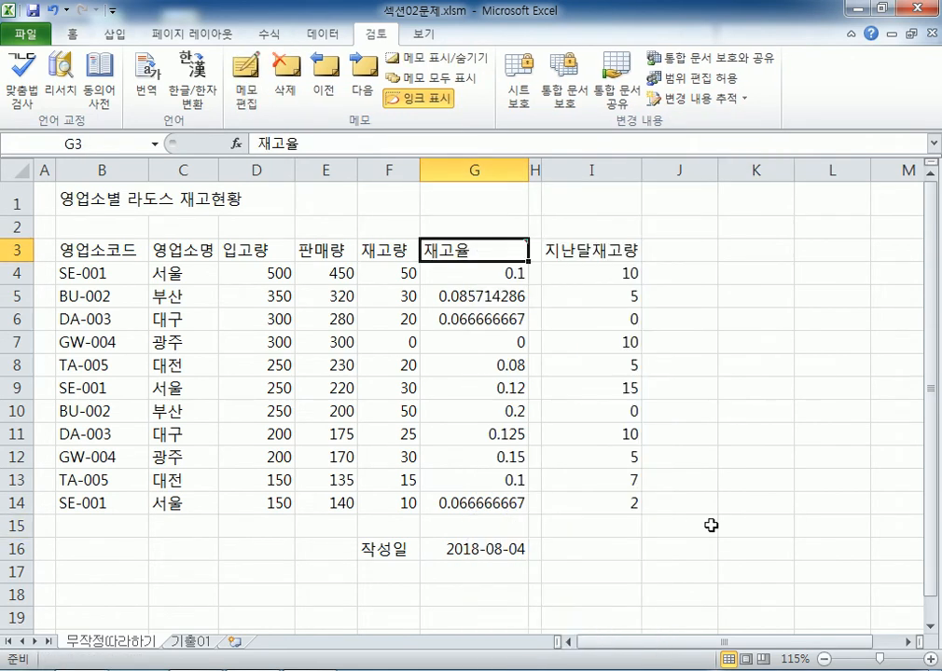
pyautogui.click(757, 525)
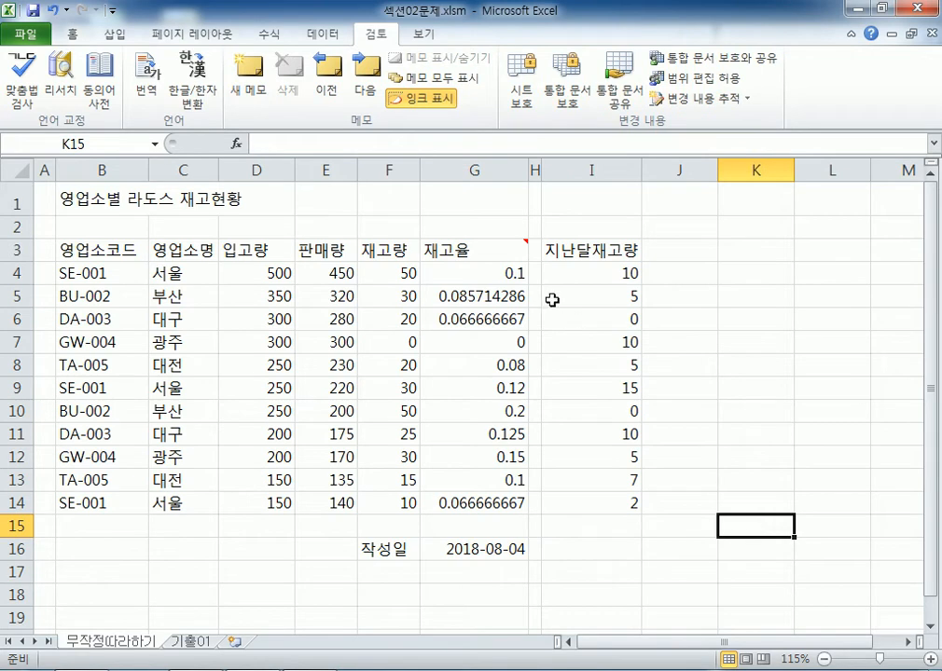
# Set the comment on cell G3 to always show, and check it with other cells selected
pyautogui.click(448, 250)
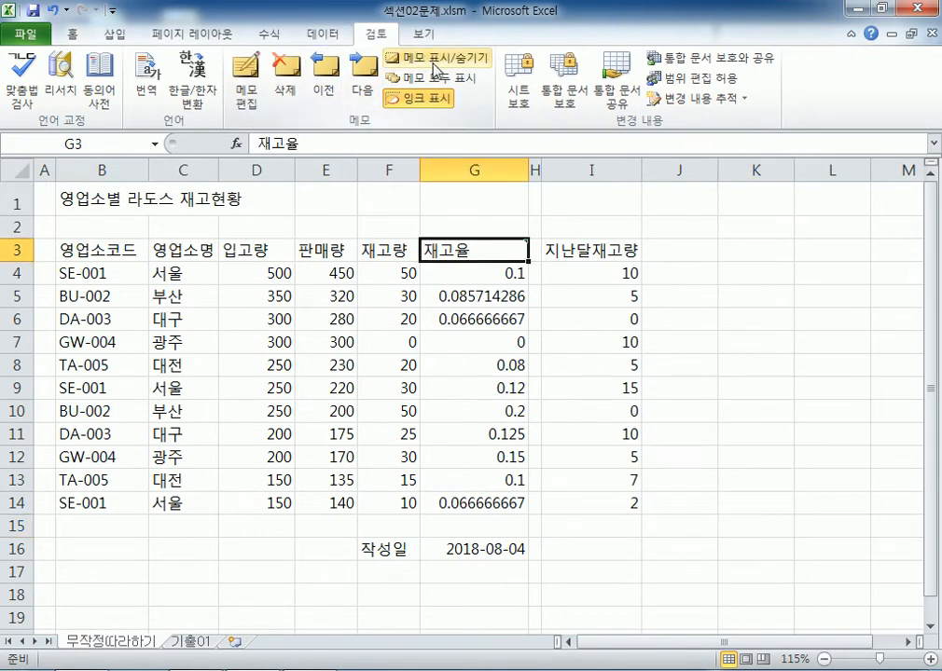
pyautogui.click(435, 64)
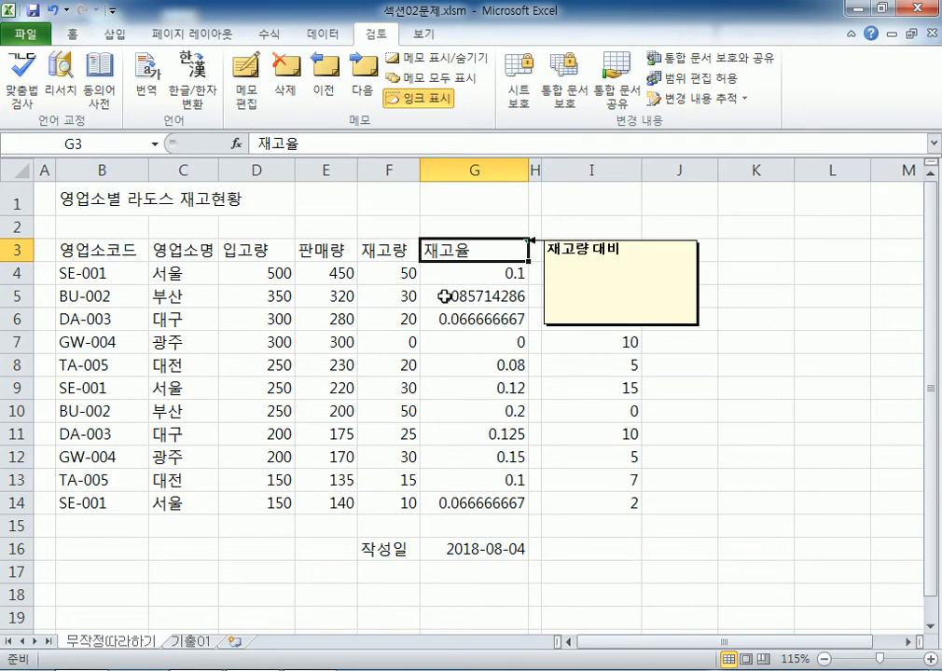
pyautogui.click(567, 430)
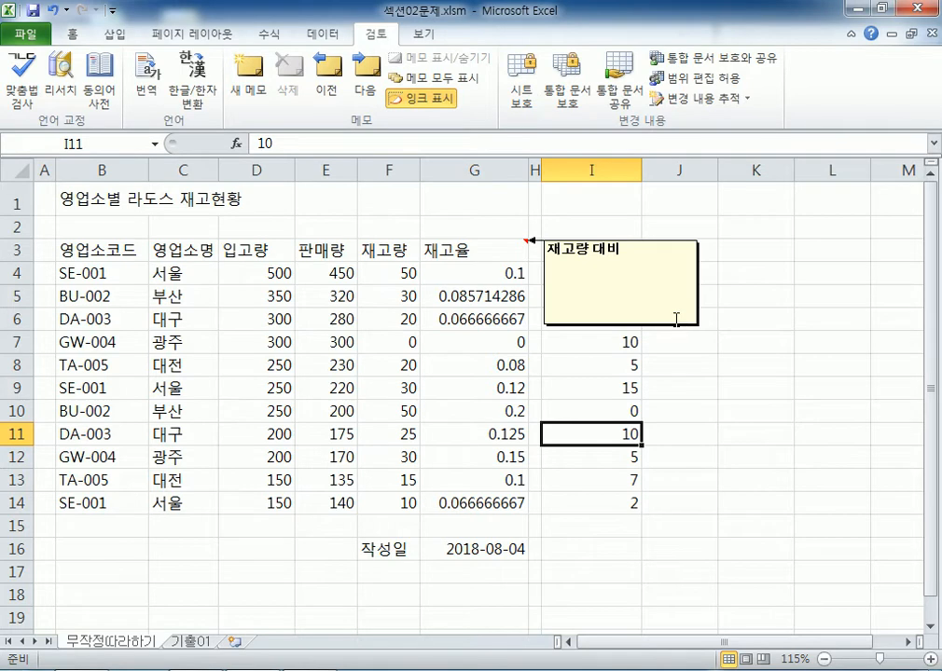
pyautogui.click(643, 408)
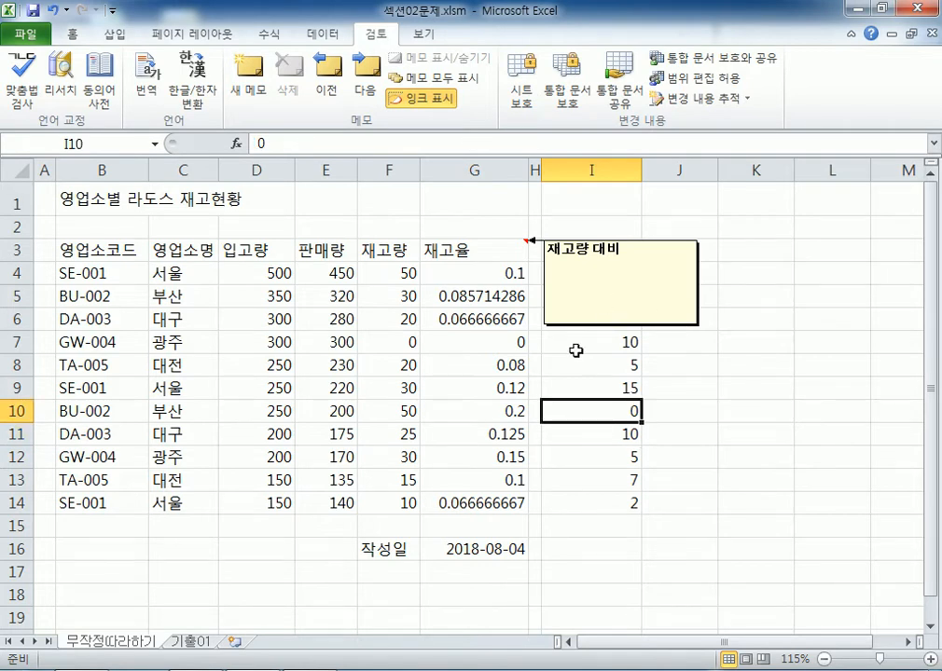
pyautogui.click(653, 332)
pyautogui.click(750, 388)
# Move the 재고량 대비 comment box off the 지난달재고량 column to the empty area over J1:K4
pyautogui.click(666, 249)
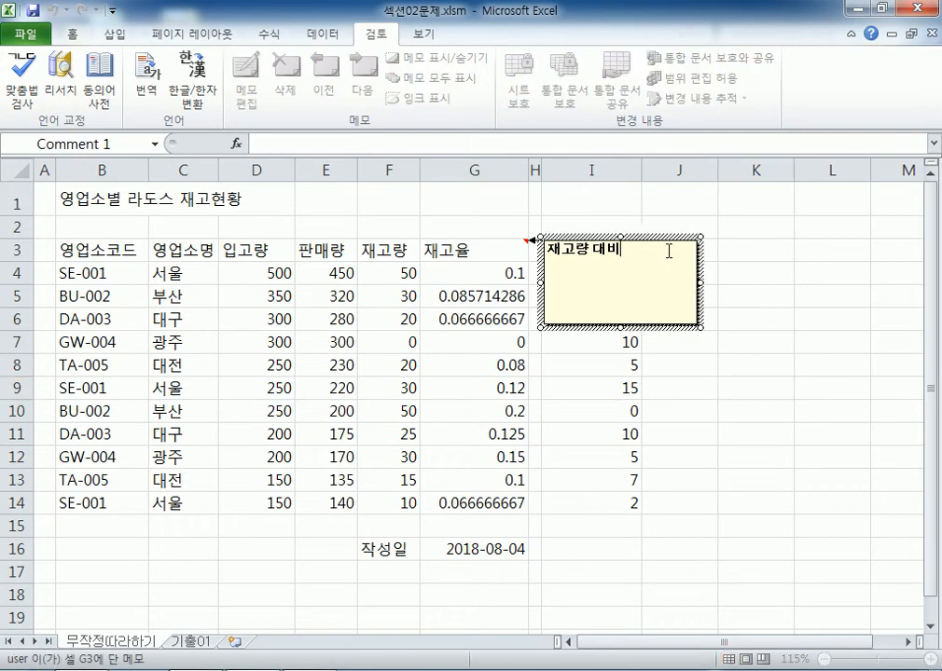
pyautogui.moveTo(639, 242); pyautogui.dragTo(741, 198)
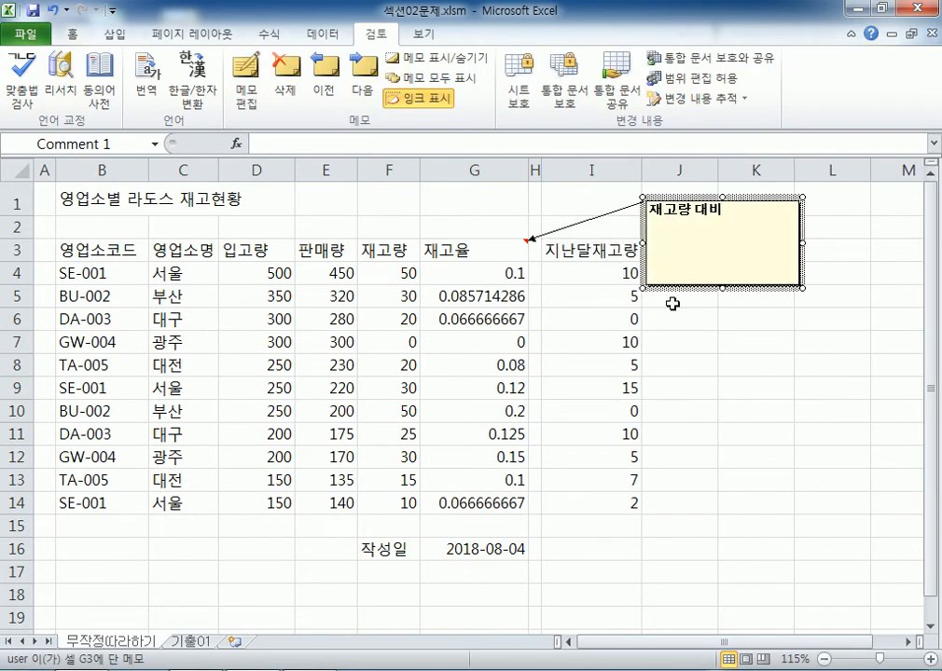
pyautogui.moveTo(680, 283); pyautogui.dragTo(691, 280)
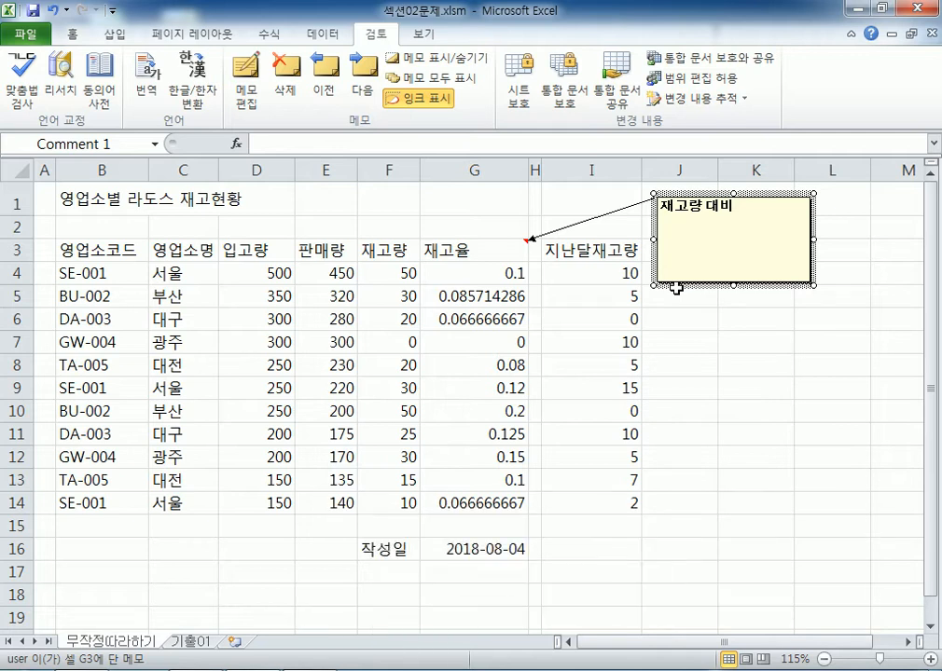
# Delete the comment from cell G3 and undo the deletion
pyautogui.click(489, 253)
pyautogui.rightClick(488, 252)
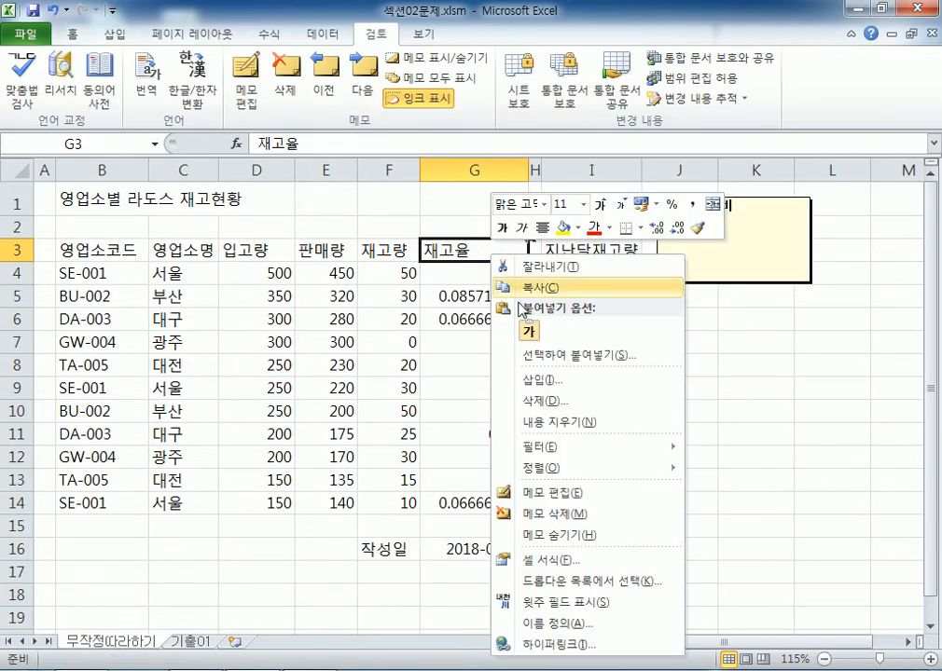
pyautogui.click(556, 514)
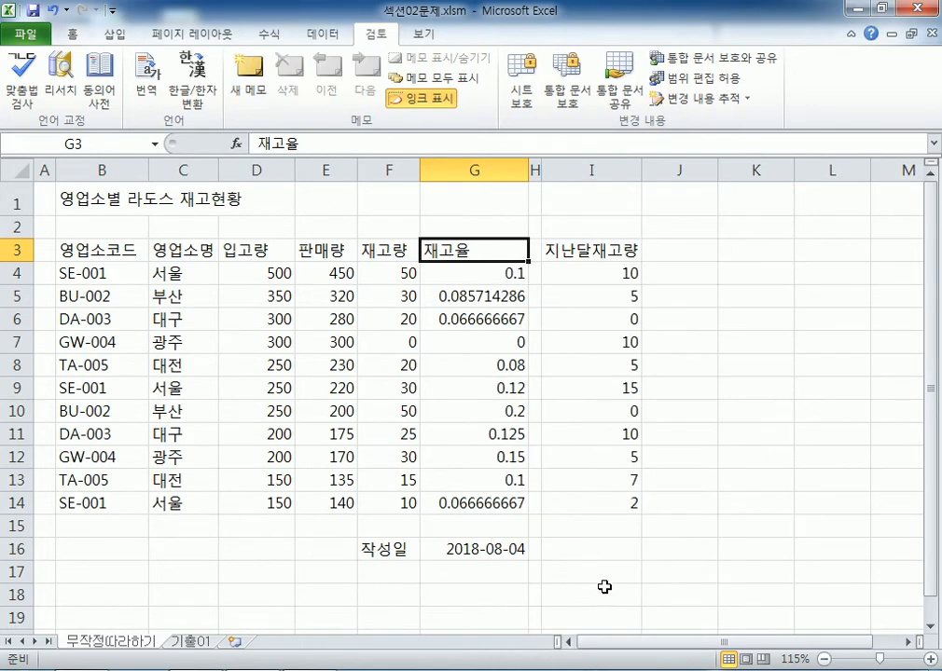
pyautogui.hotkey('ctrl', 'z')
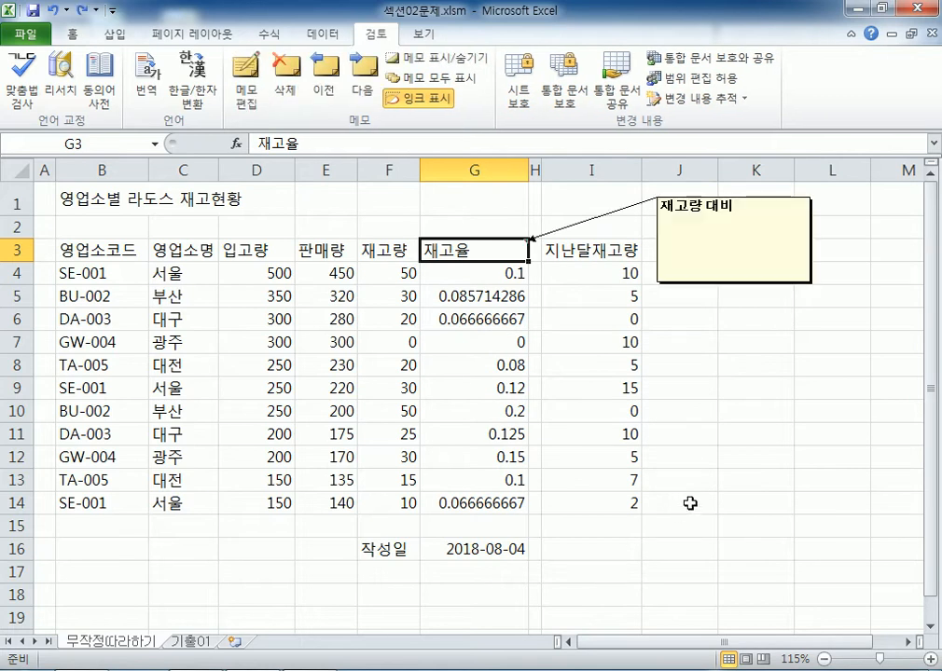
pyautogui.click(708, 481)
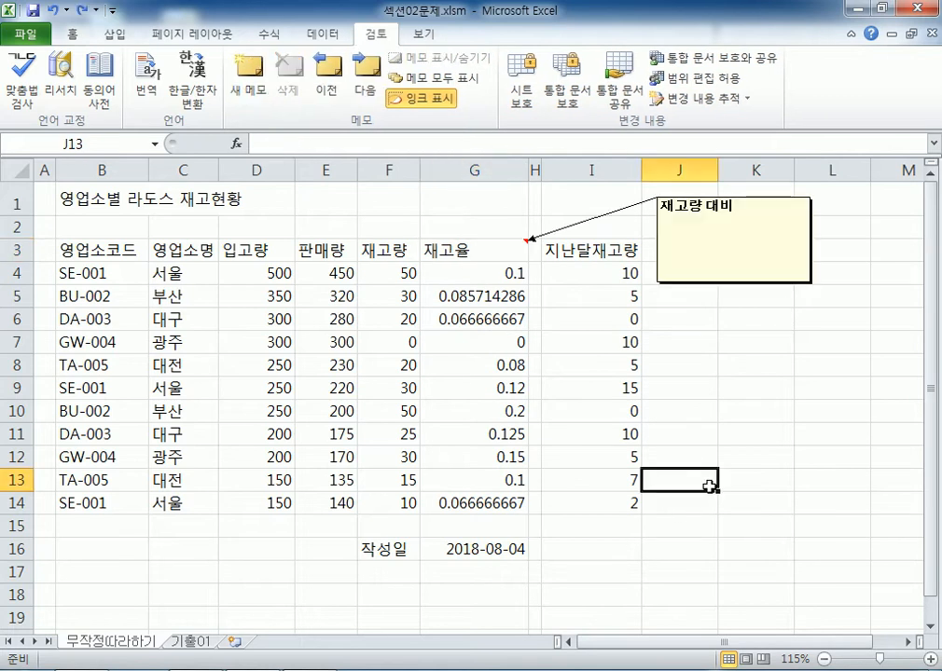
# Set the font colour of the 재고율 header in G3 to red
pyautogui.click(478, 254)
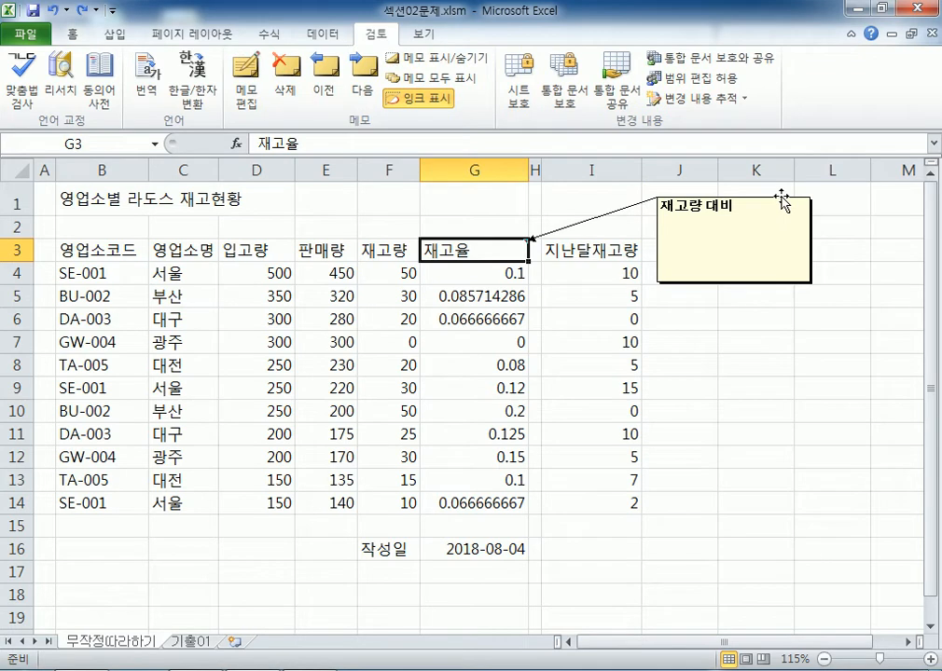
pyautogui.click(703, 431)
pyautogui.click(478, 254)
pyautogui.click(72, 37)
pyautogui.click(253, 93)
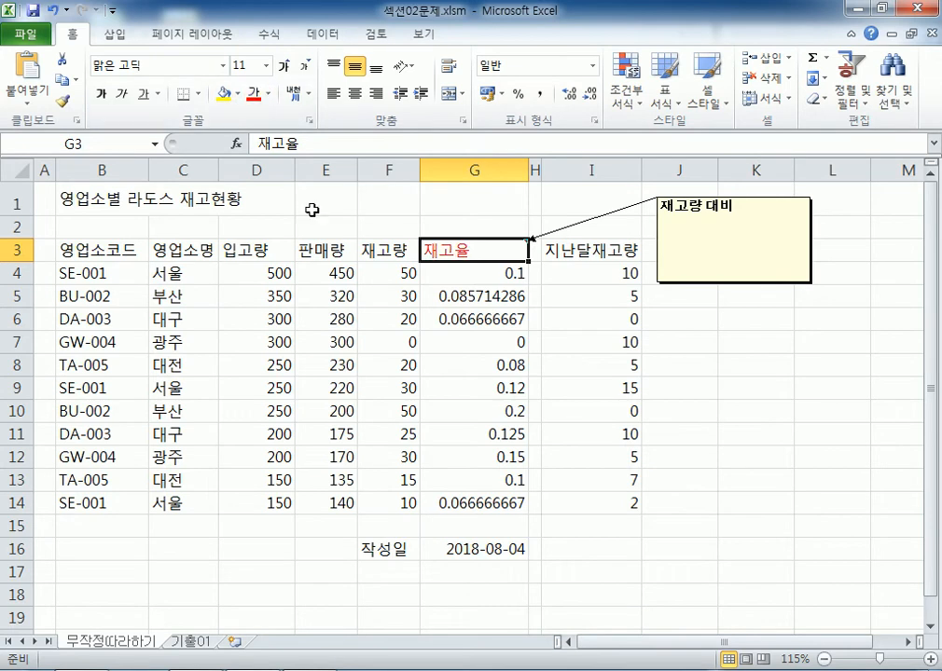
# Clear the contents of G3 and try entering 재고율 again, cancelling the entry
pyautogui.press('Delete')
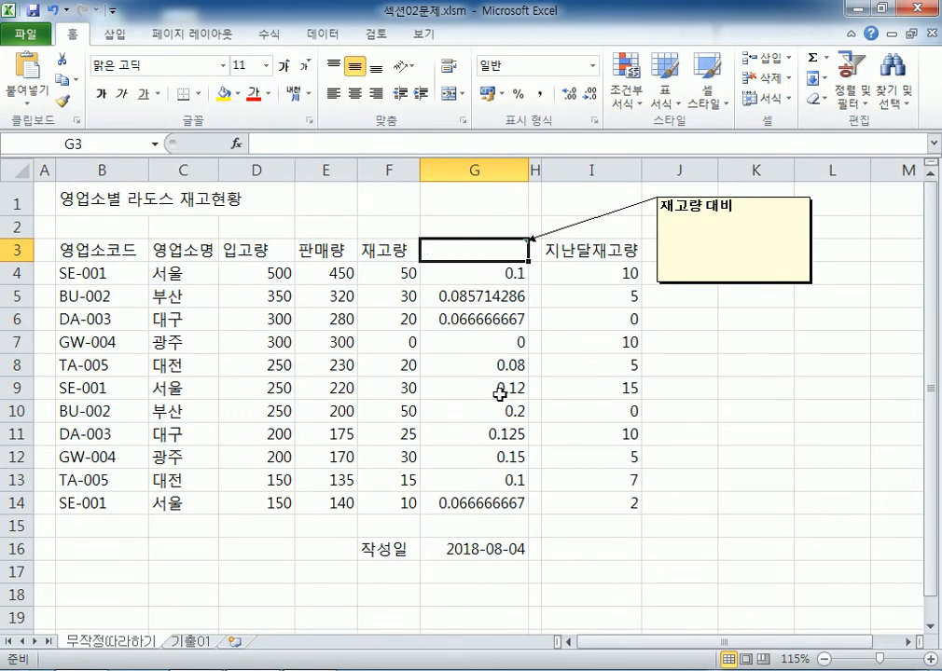
pyautogui.write('재고율')
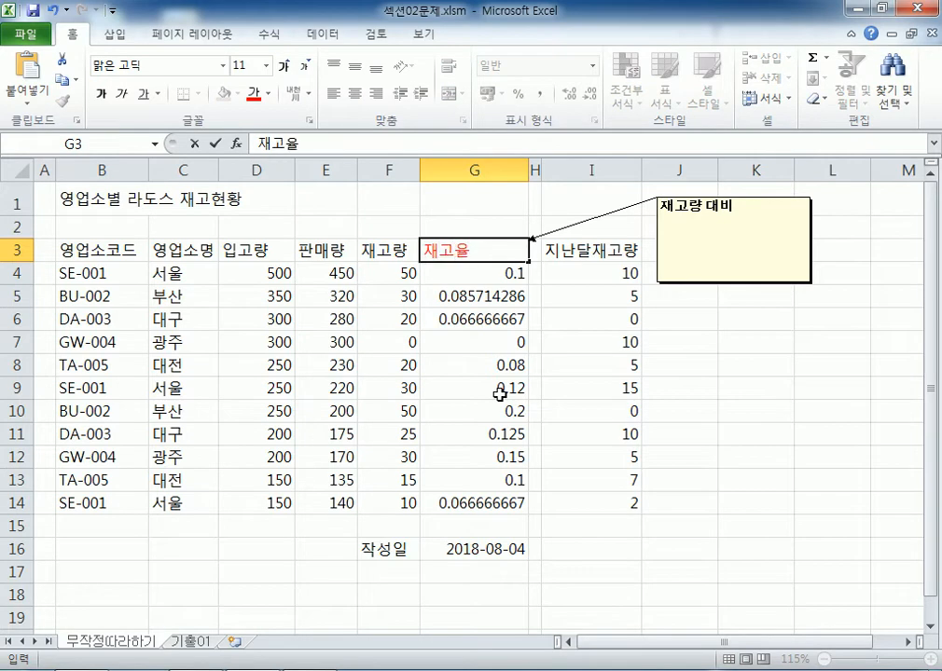
pyautogui.press('Escape')
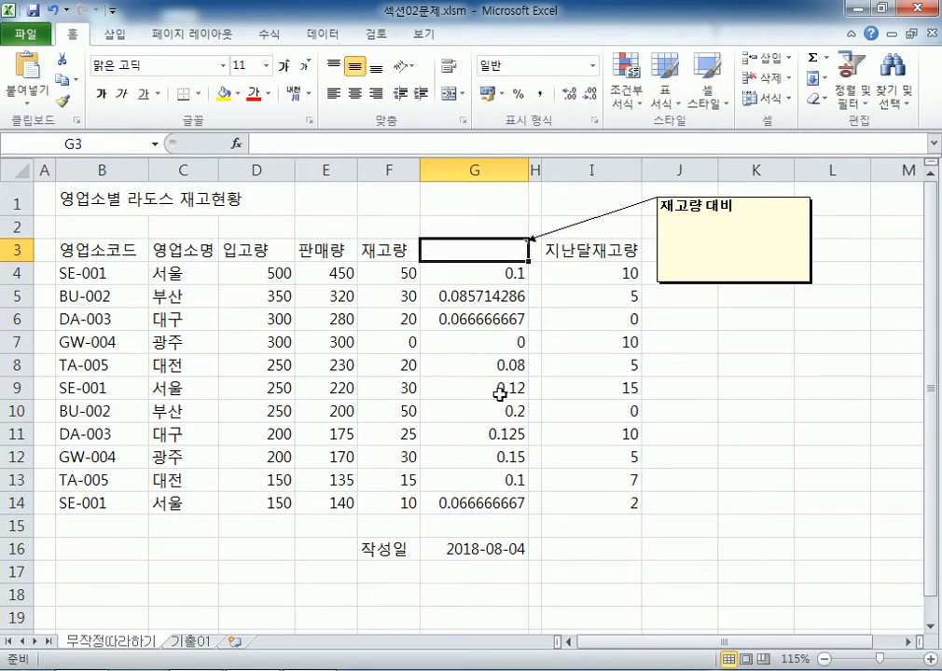
# Undo the clearing and the red font colour on G3, and clear only the cell's contents again
pyautogui.hotkey('ctrl', 'z')
pyautogui.hotkey('ctrl', 'z')
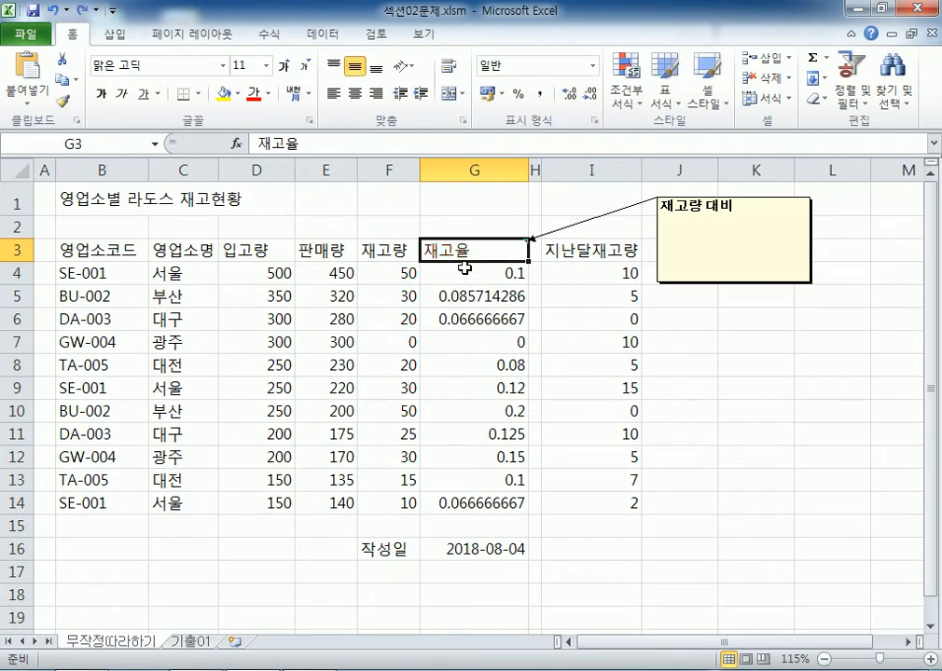
pyautogui.press('Delete')
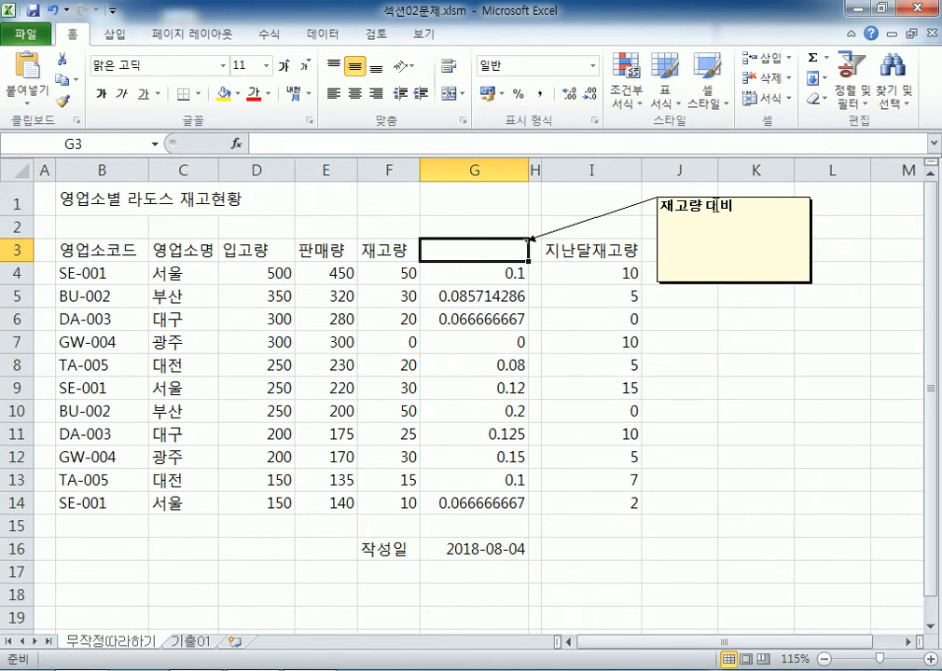
# Undo the last clearing of the contents of cell G3
pyautogui.hotkey('ctrl', 'z')
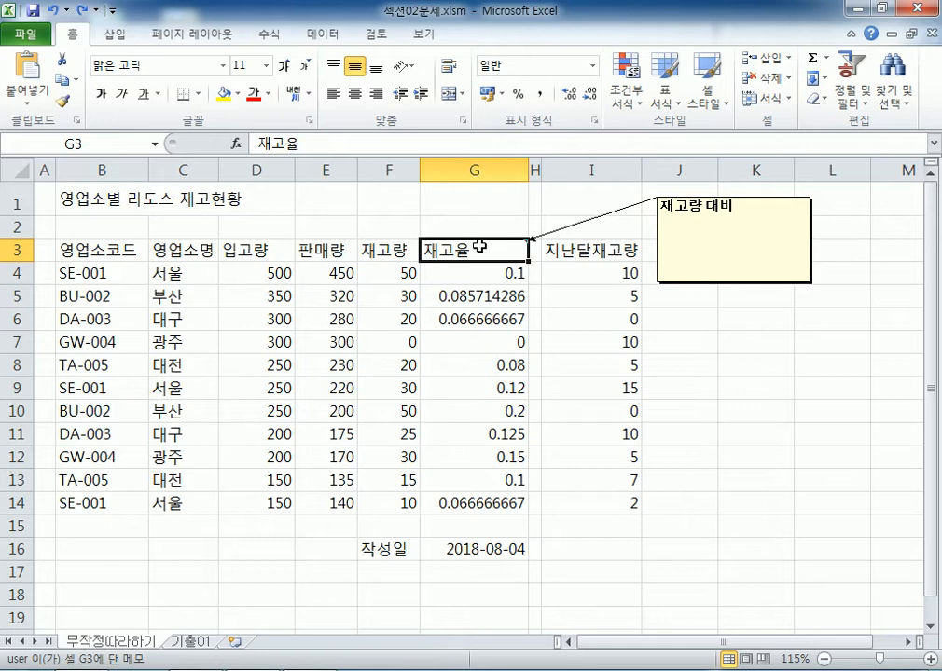
pyautogui.rightClick(496, 254)
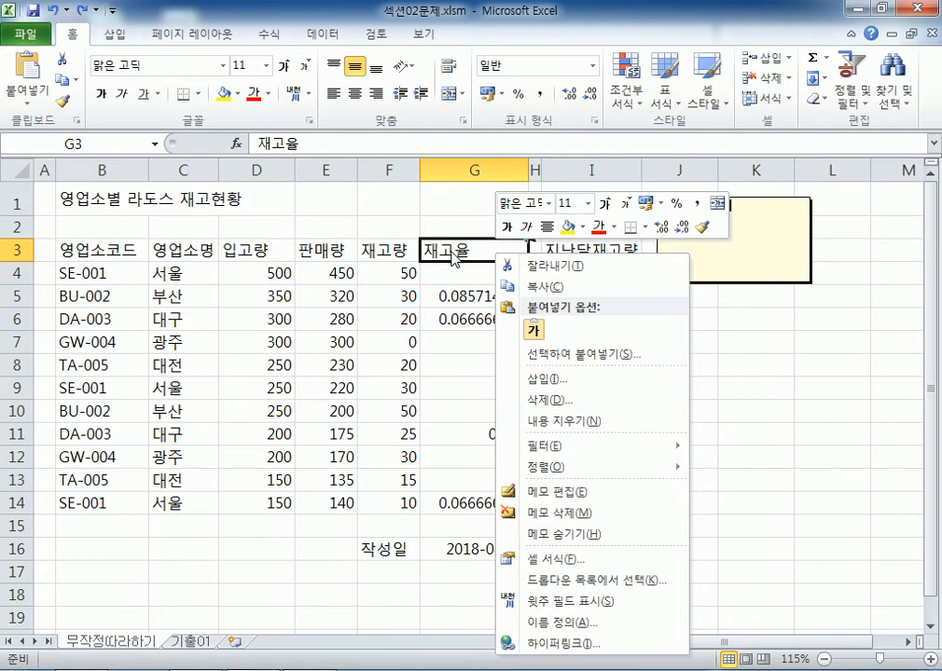
pyautogui.press('Escape')
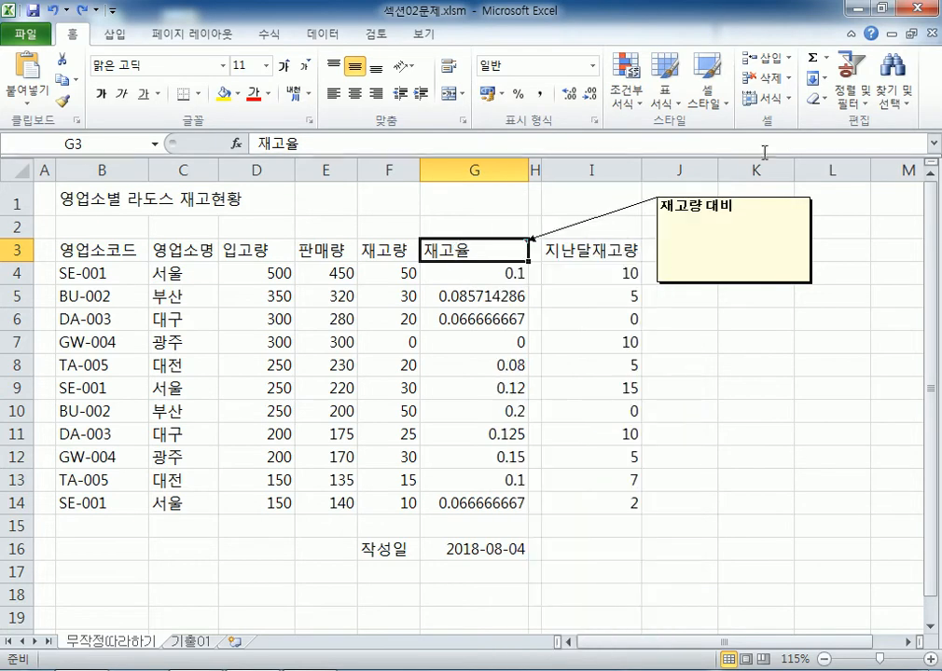
# Clear everything from G3, including its contents, formatting and comment, and undo the clearing
pyautogui.click(823, 97)
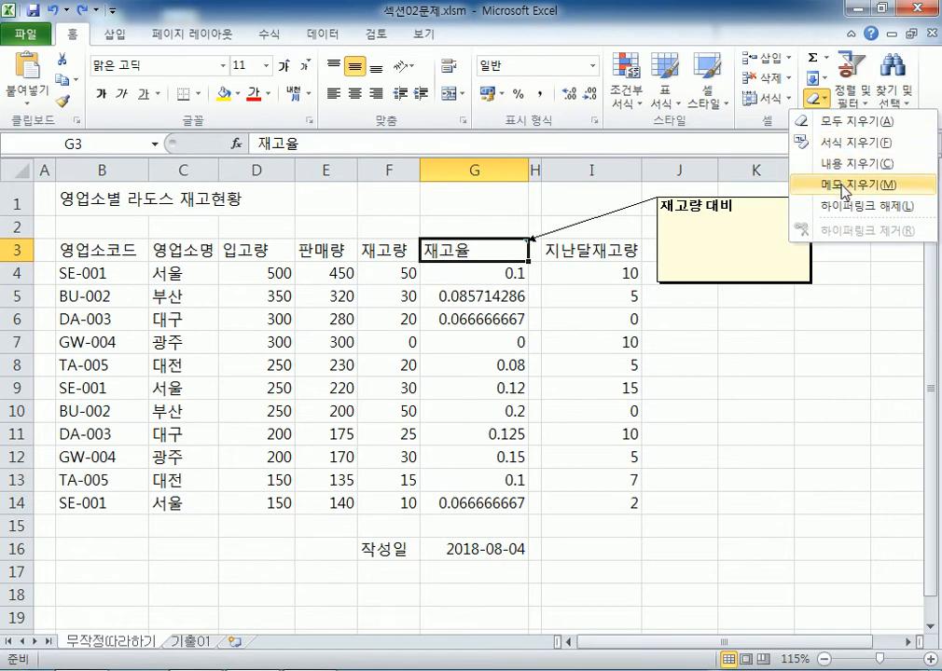
pyautogui.click(837, 130)
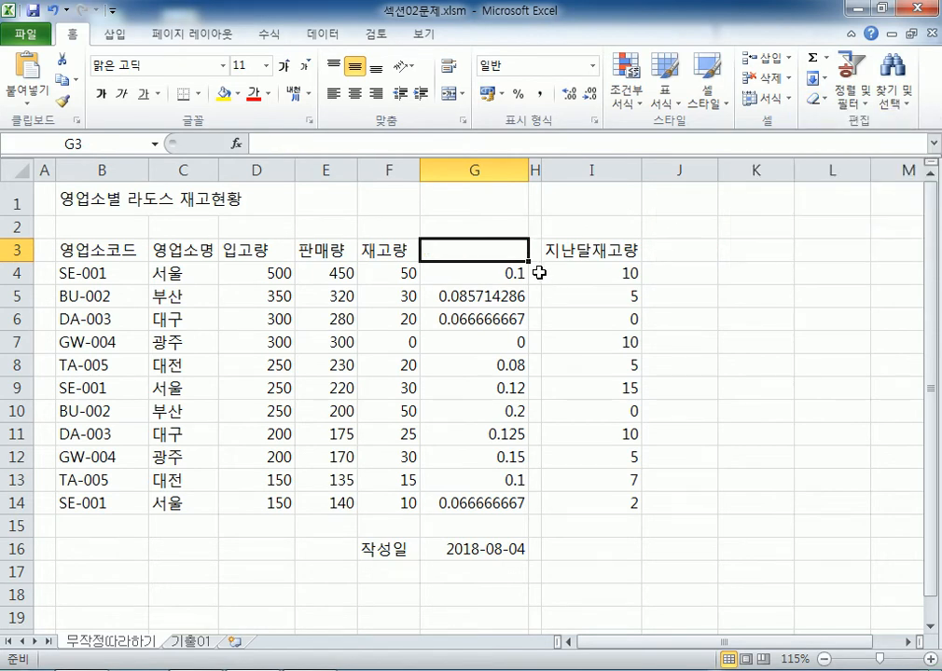
pyautogui.hotkey('ctrl', 'z')
pyautogui.click(816, 97)
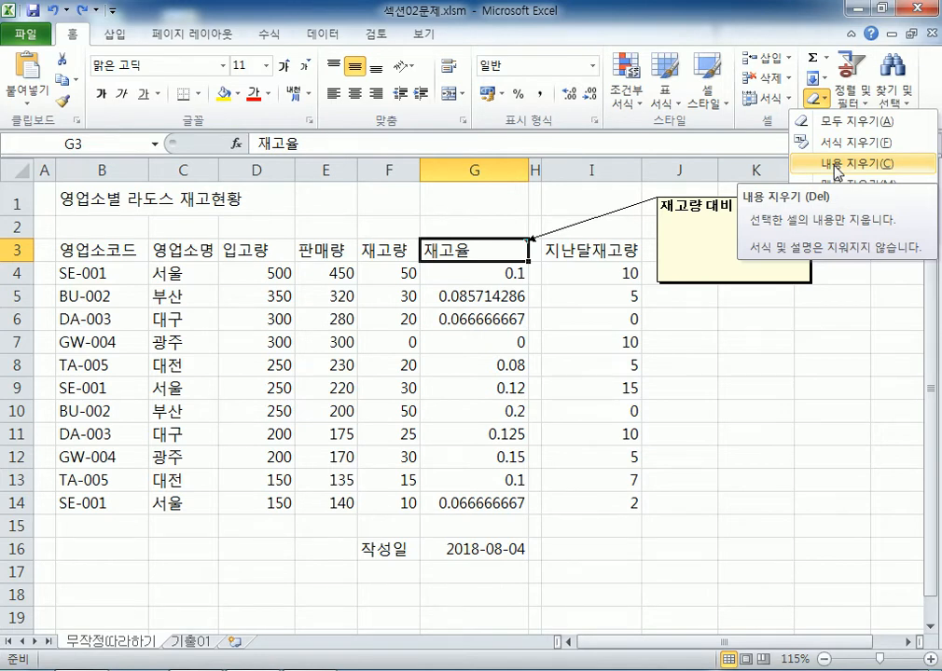
# Try right and centre alignment on the 재고율 header in G3, and remove the centring again
pyautogui.click(375, 94)
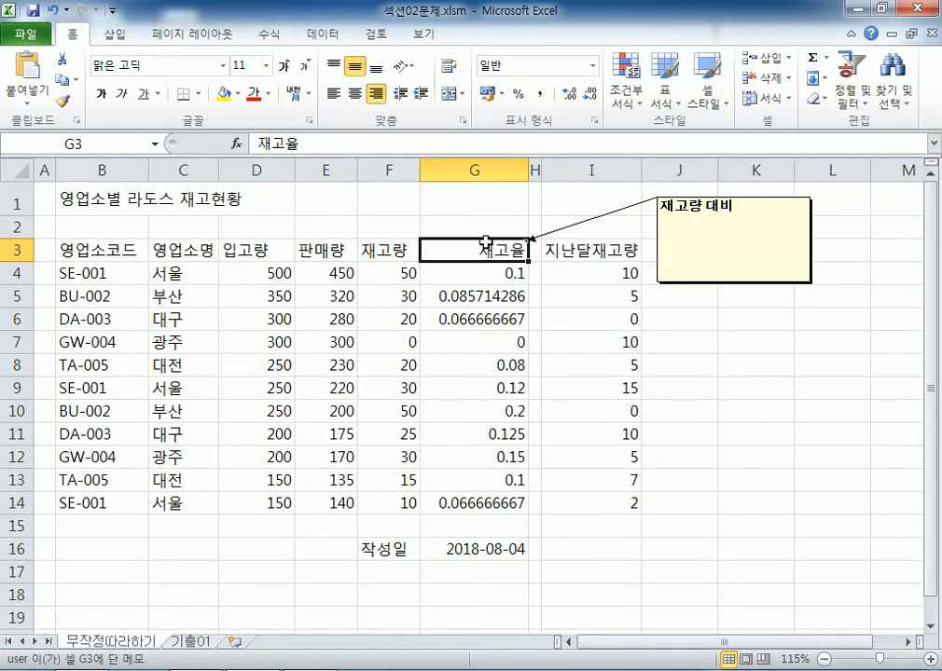
pyautogui.click(355, 94)
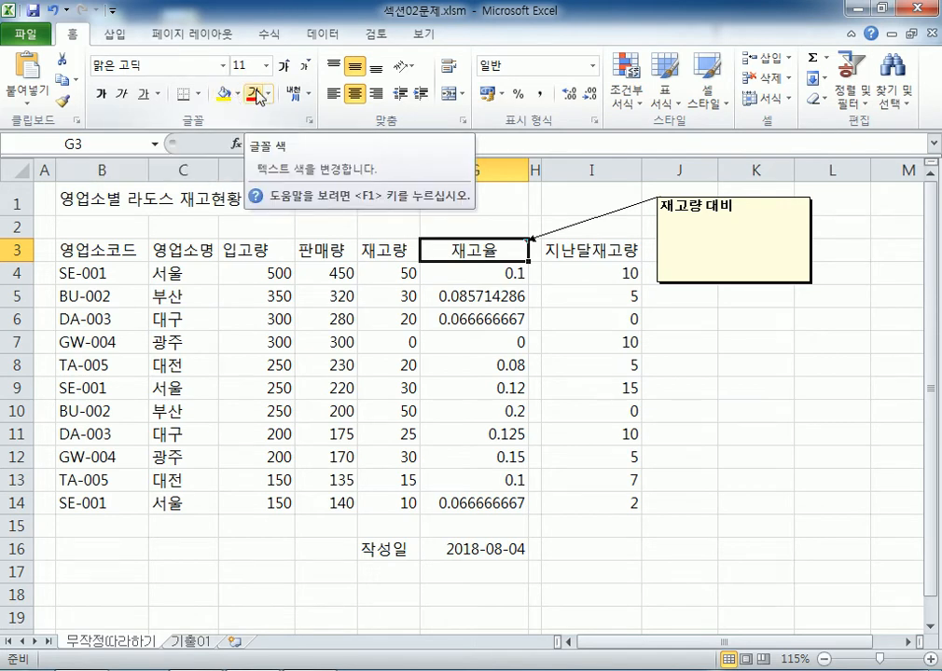
pyautogui.click(355, 96)
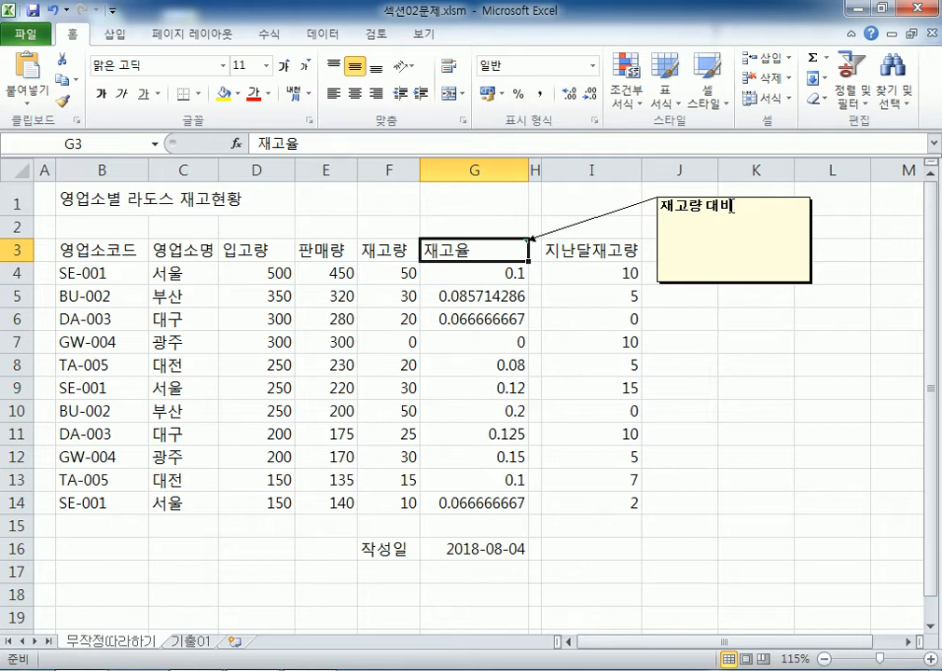
# Merge and centre the title 영업소별 라도스 재고현황 across B1:G1, undoing and reapplying the merge once
pyautogui.click(91, 205)
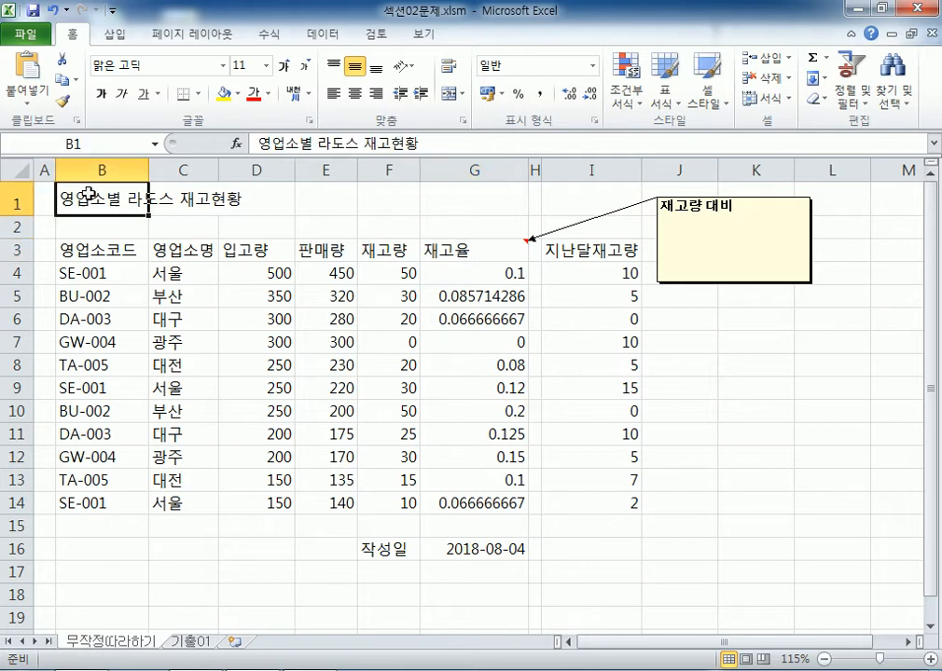
pyautogui.moveTo(89, 194); pyautogui.dragTo(451, 192)
pyautogui.click(193, 300)
pyautogui.moveTo(98, 200); pyautogui.dragTo(422, 221)
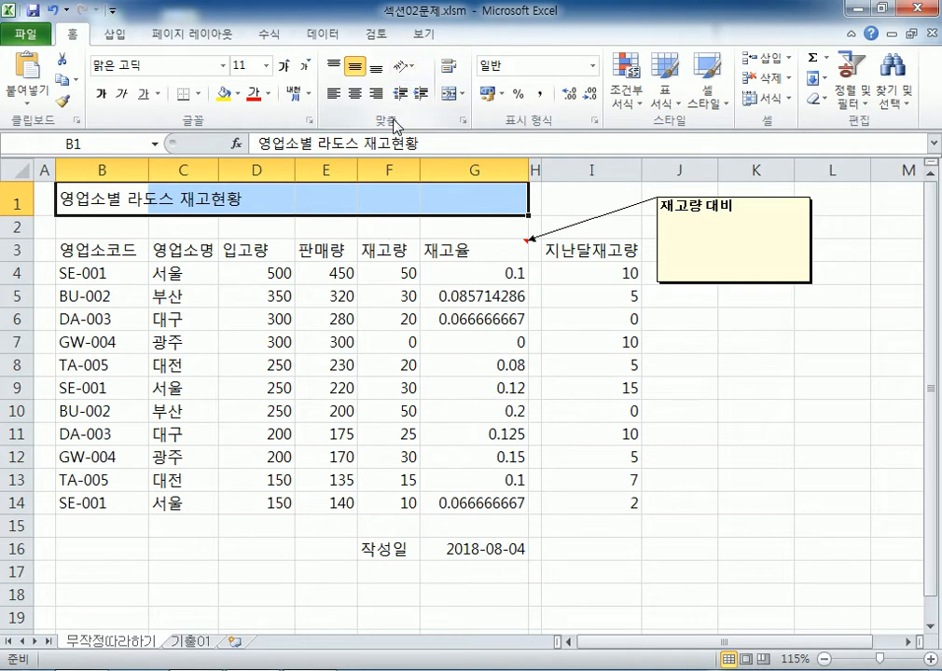
pyautogui.click(463, 97)
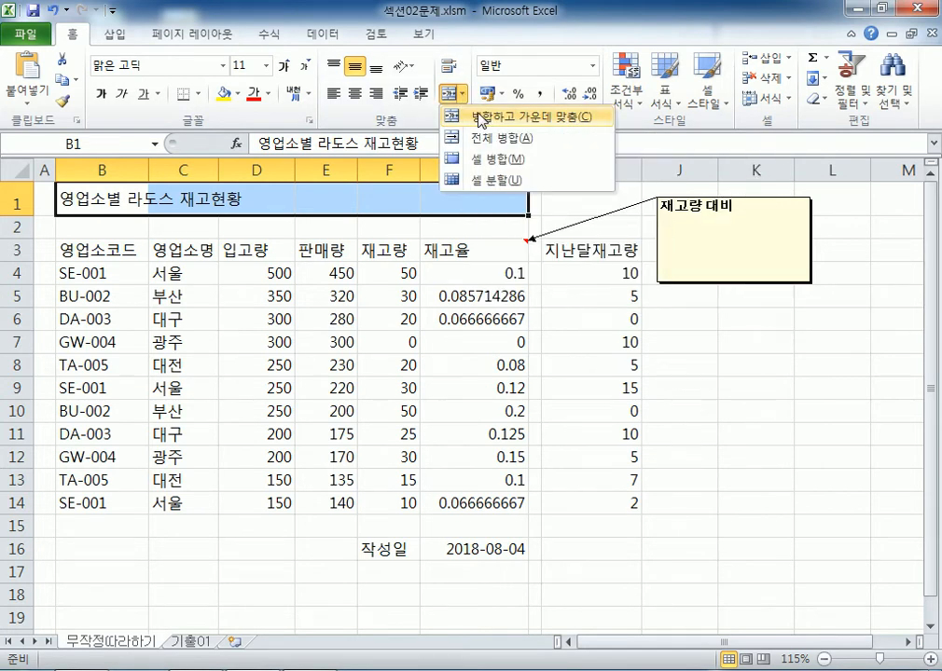
pyautogui.click(451, 100)
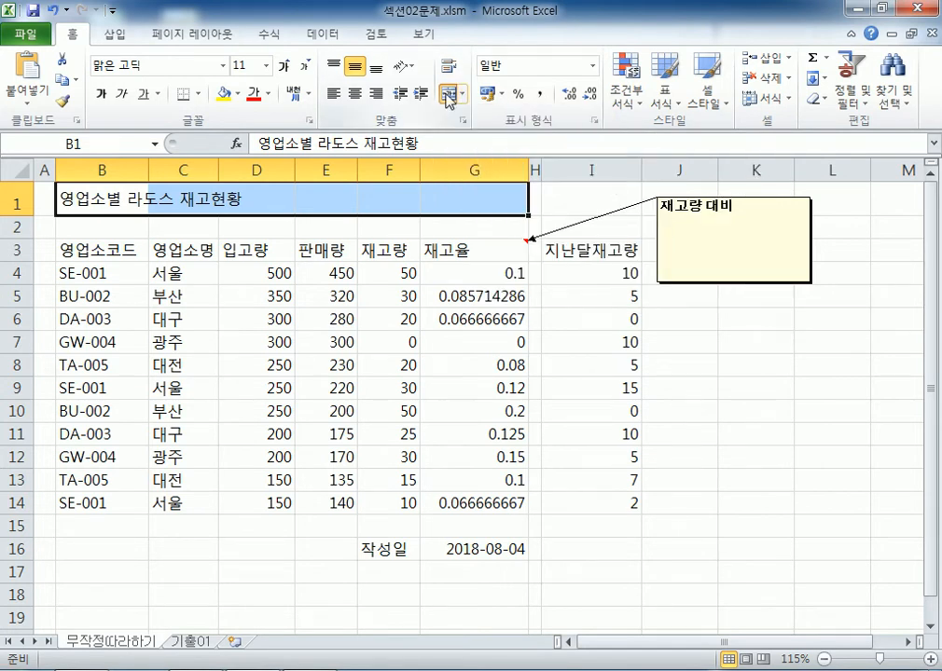
pyautogui.click(451, 97)
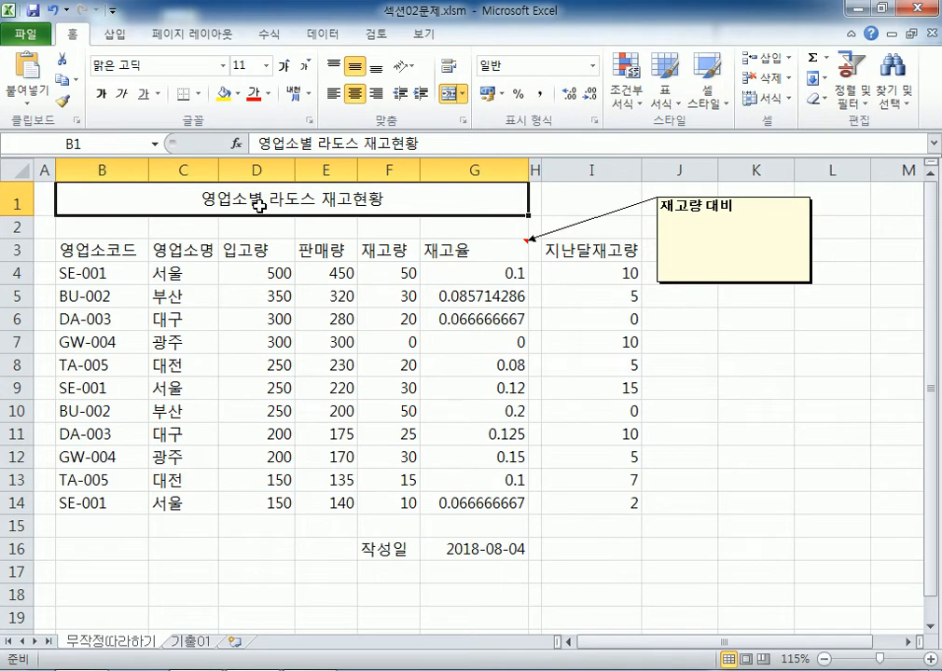
pyautogui.hotkey('ctrl', 'z')
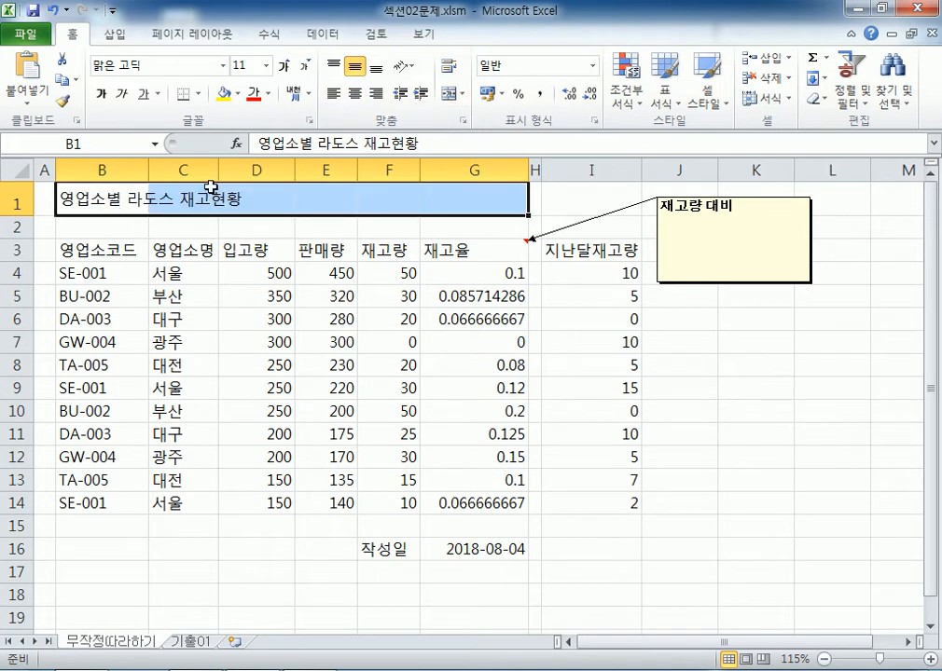
pyautogui.click(452, 93)
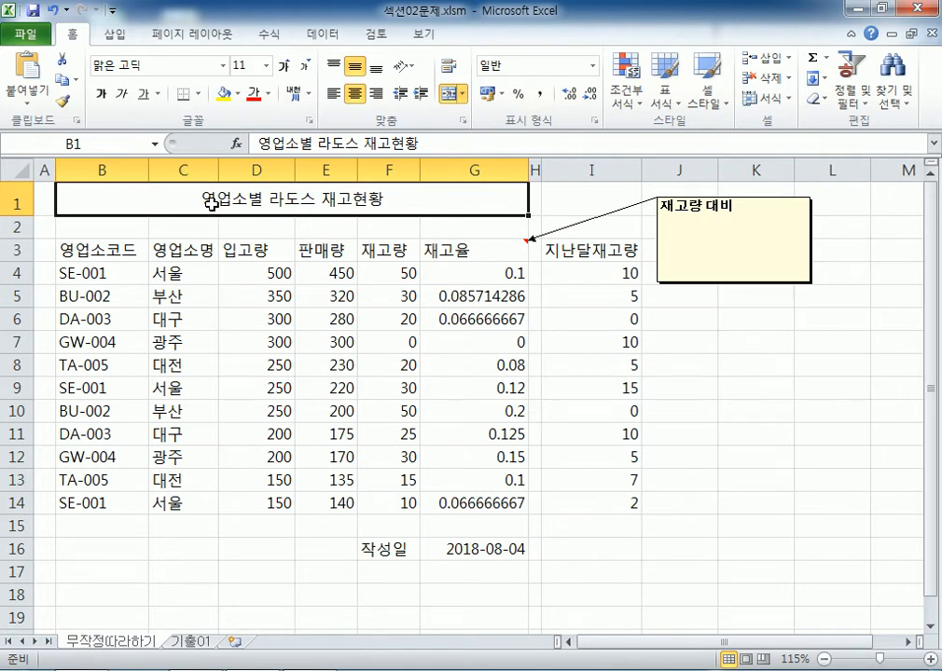
# Set the font of the merged title in B1:G1 to 굴림
pyautogui.click(207, 67)
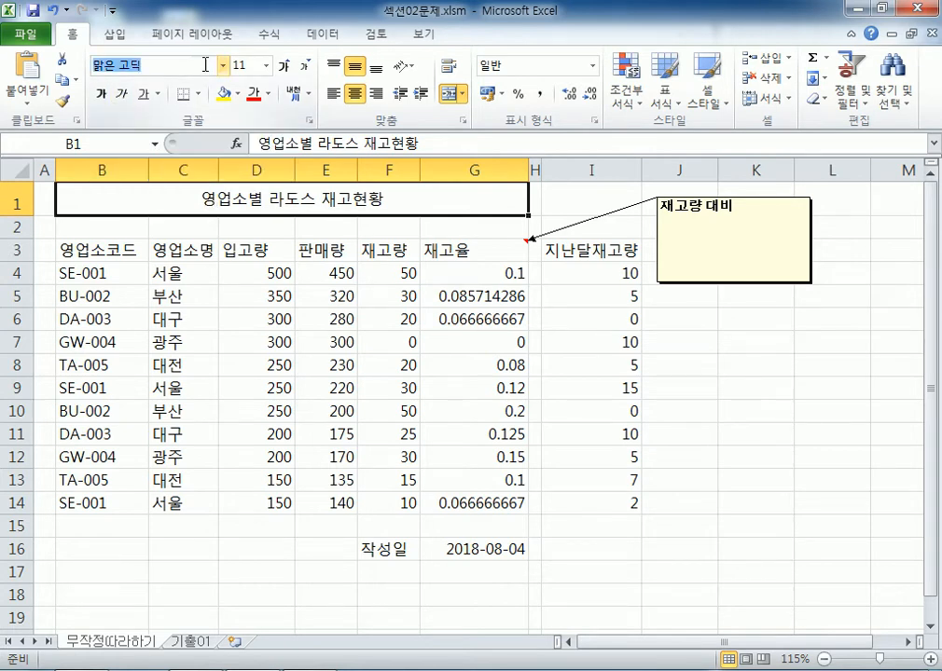
pyautogui.write('ㄱ굴림')
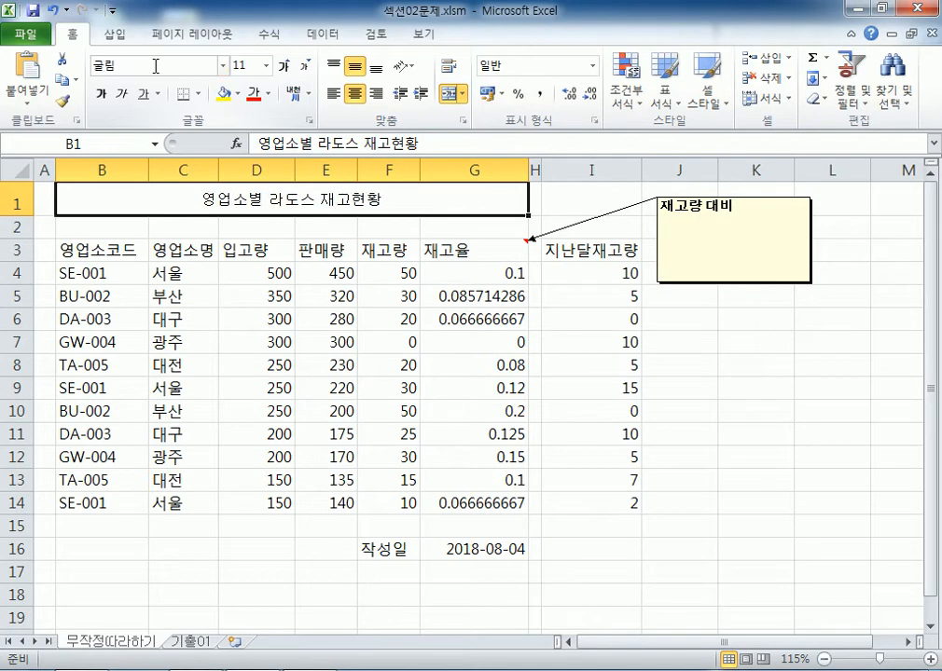
pyautogui.press('Escape')
pyautogui.click(223, 66)
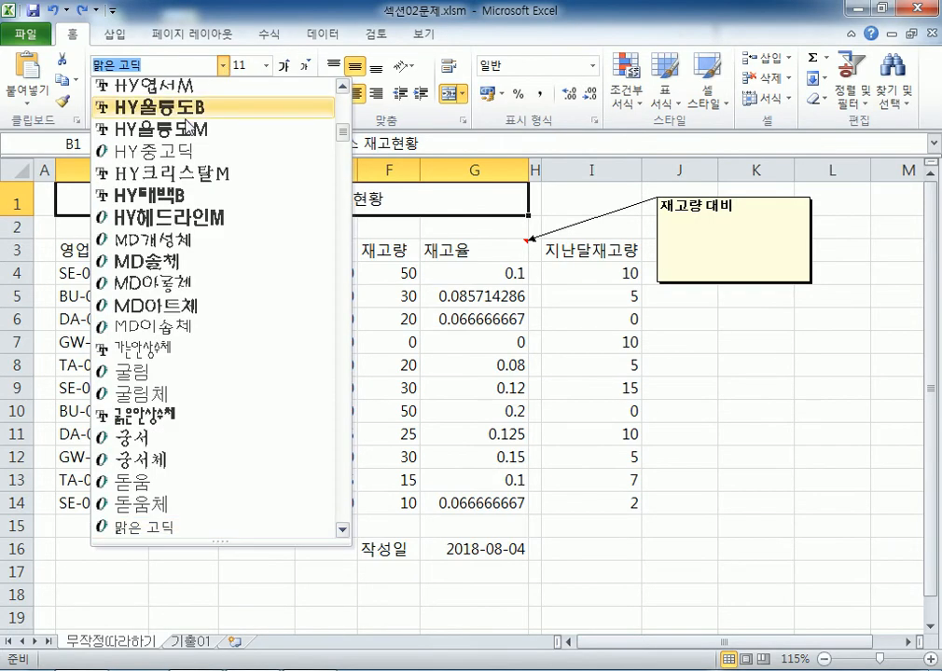
pyautogui.scroll(10, 168, 157)
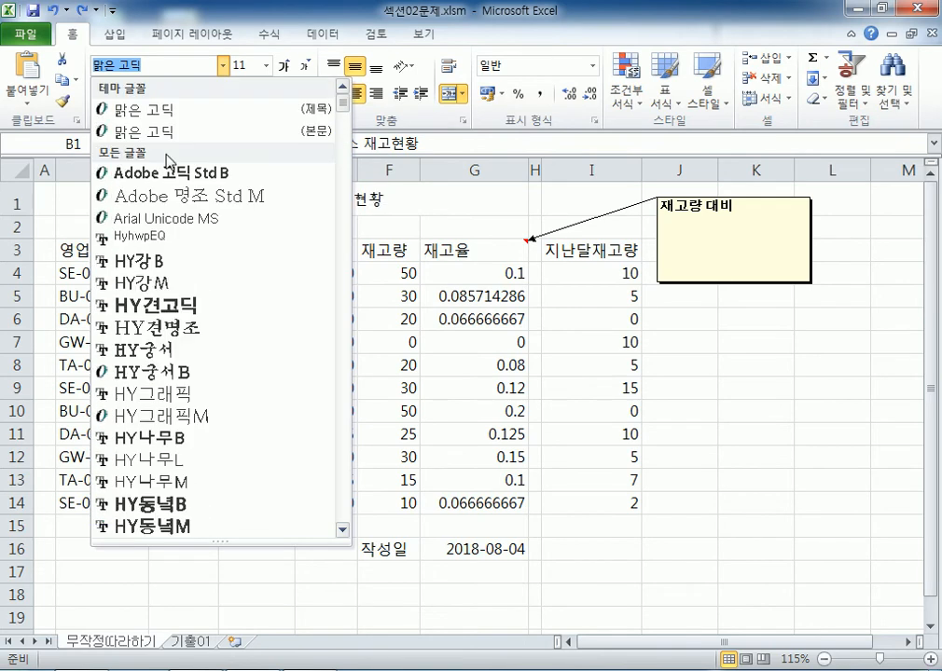
pyautogui.scroll(-15, 165, 159)
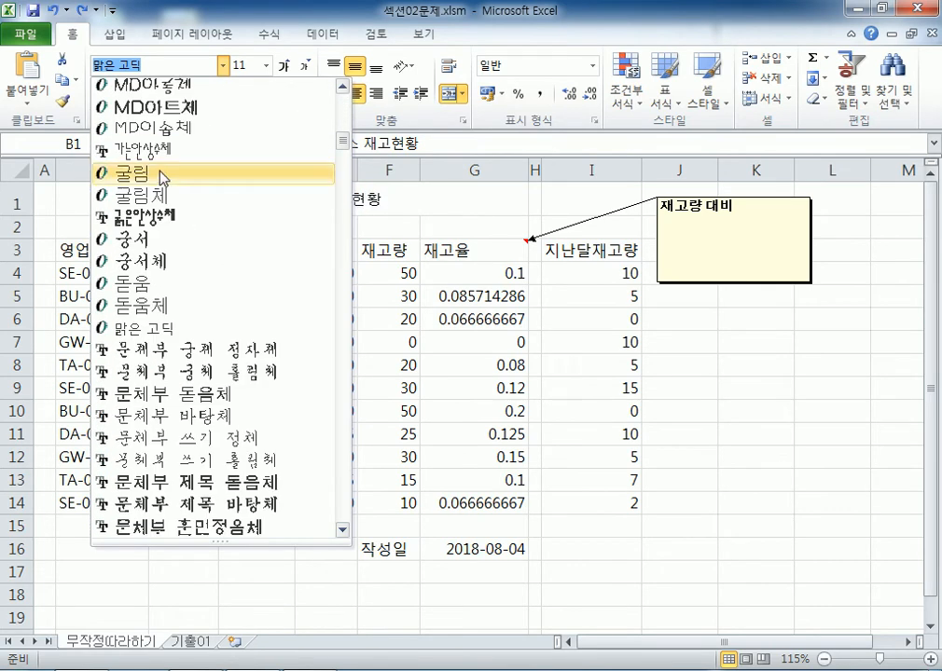
pyautogui.click(160, 175)
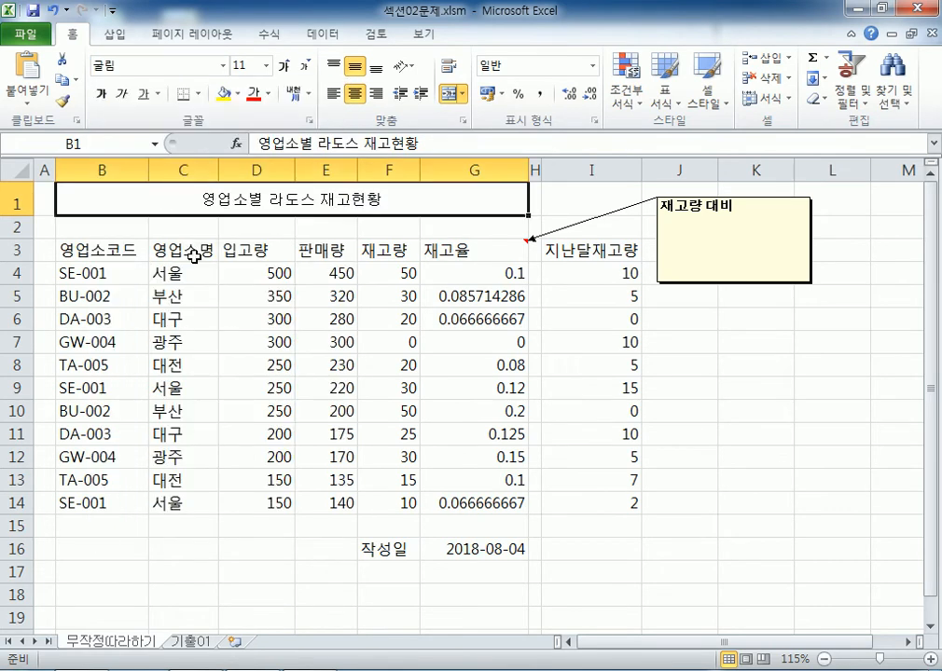
pyautogui.click(119, 67)
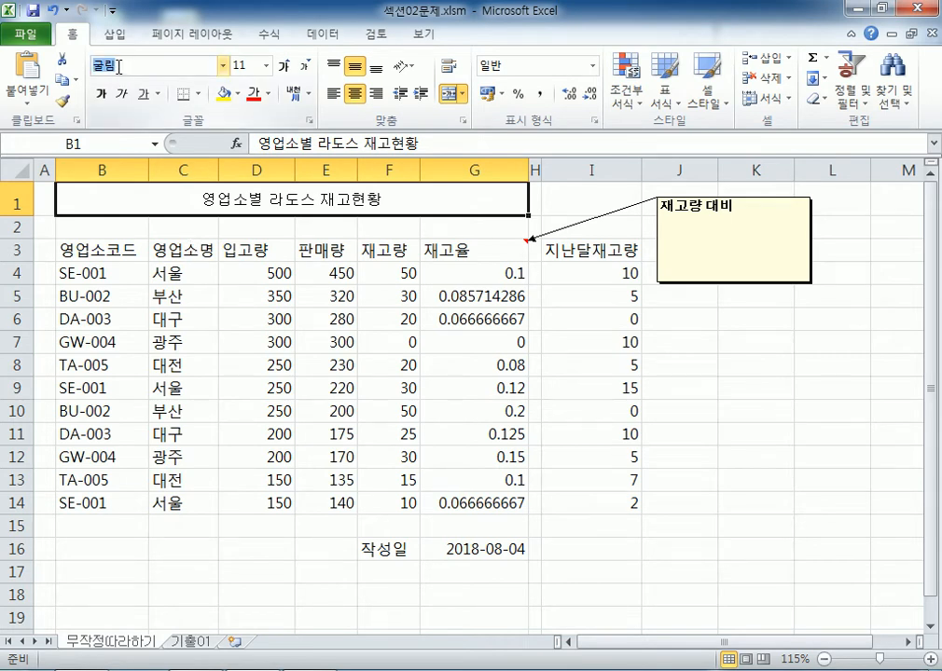
# Increase and decrease the title's font size in steps, finishing at 14
pyautogui.click(284, 69)
pyautogui.click(284, 69)
pyautogui.click(284, 69)
pyautogui.click(284, 69)
pyautogui.click(285, 69)
pyautogui.click(284, 68)
pyautogui.click(296, 70)
pyautogui.click(297, 70)
pyautogui.click(296, 70)
pyautogui.click(297, 70)
pyautogui.click(297, 70)
pyautogui.click(285, 67)
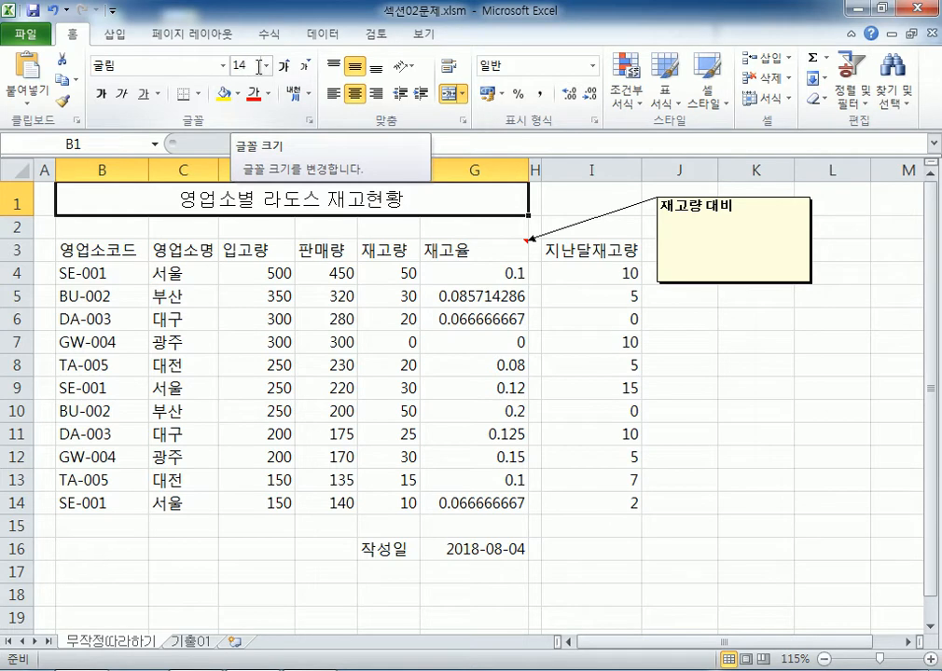
# Set the title's font size to 13, and step the size up and down to finish at 14
pyautogui.click(266, 66)
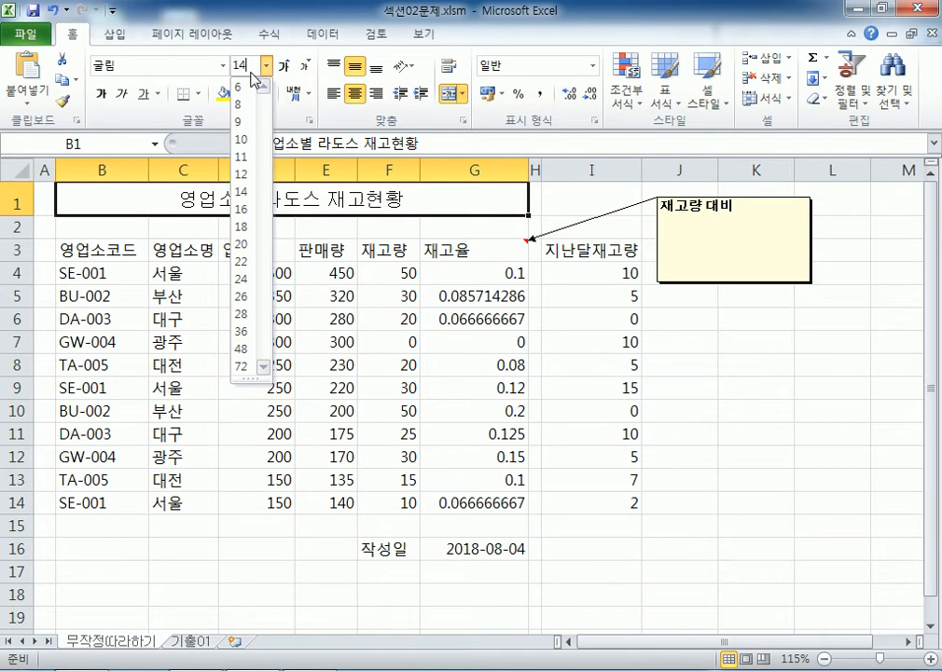
pyautogui.write('13')
pyautogui.press('Return')
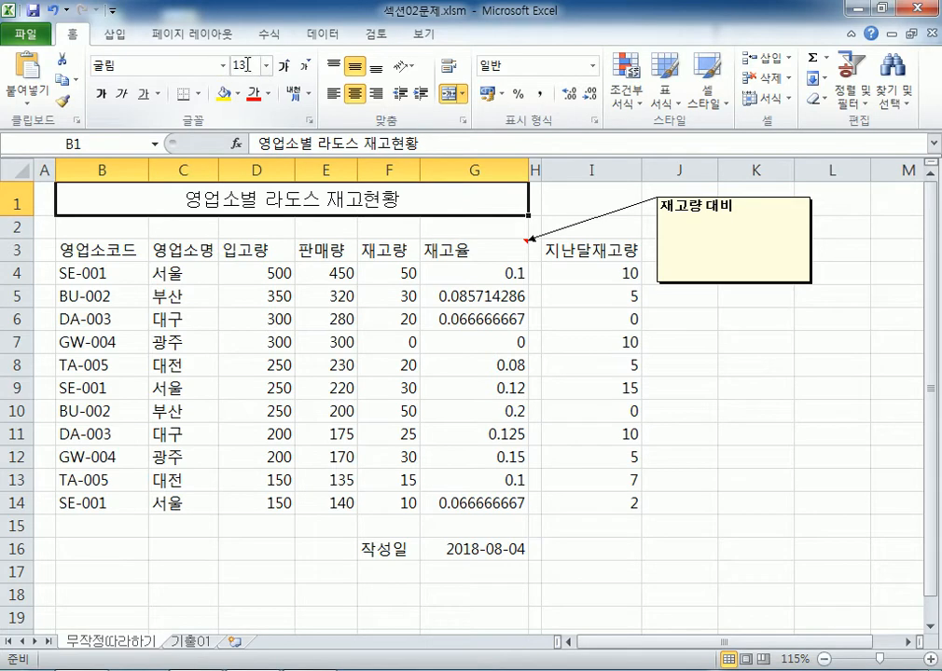
pyautogui.click(284, 67)
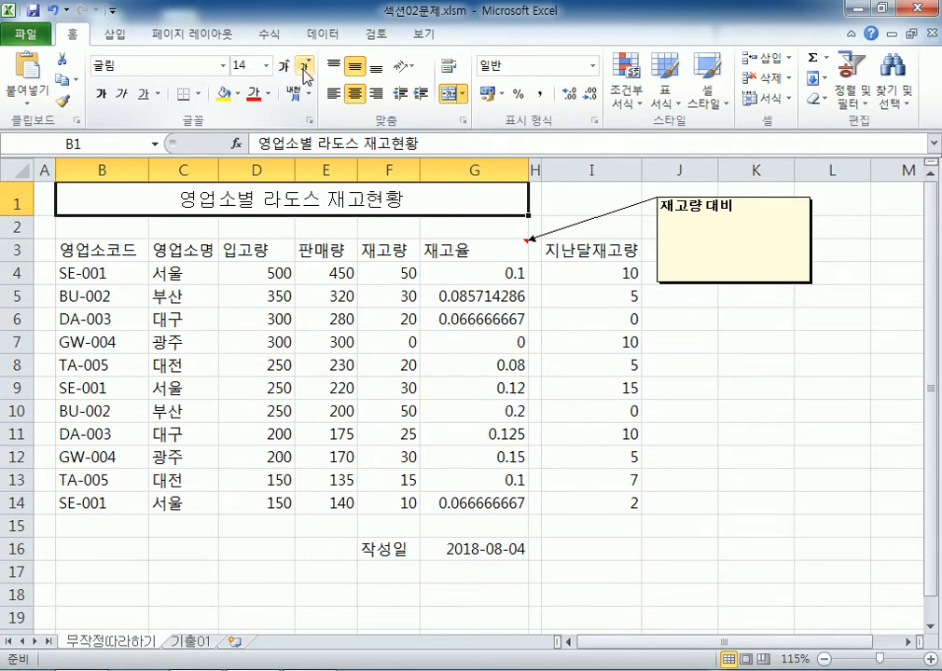
pyautogui.click(305, 67)
pyautogui.click(285, 67)
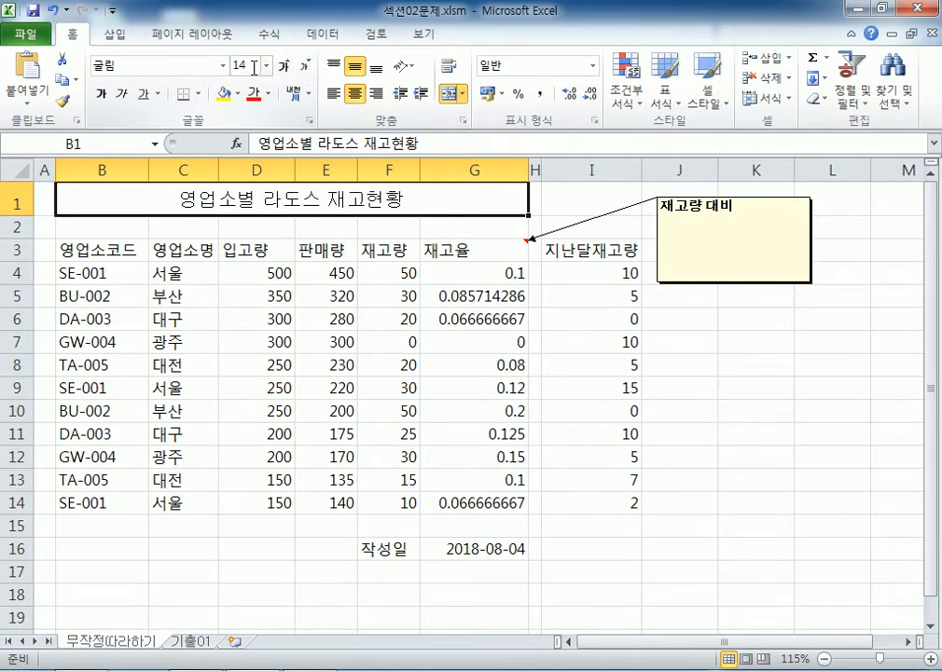
pyautogui.click(254, 67)
# Make the title in B1:G1 bold with a double underline
pyautogui.click(102, 100)
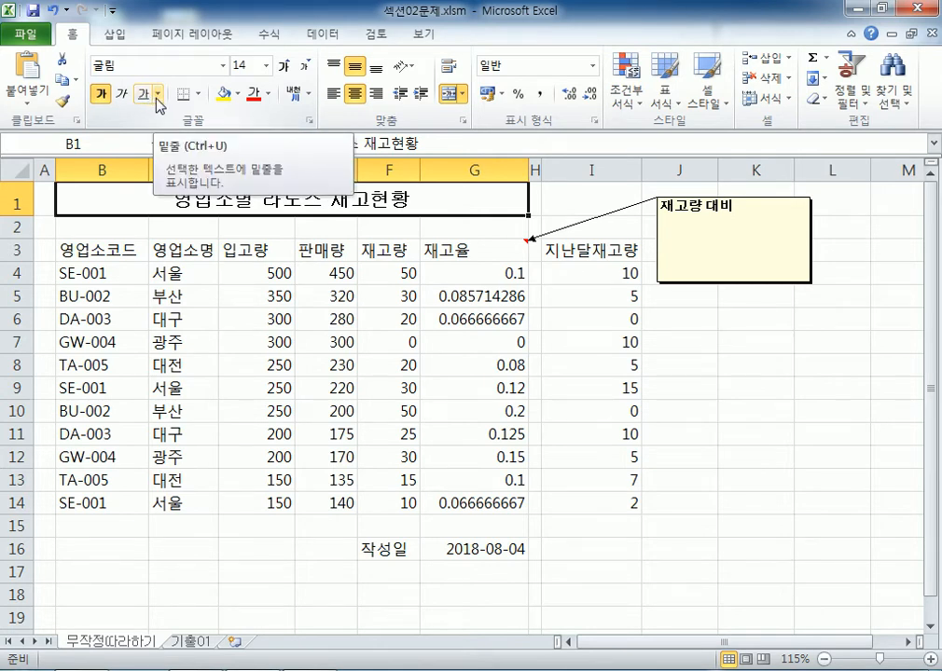
pyautogui.click(157, 96)
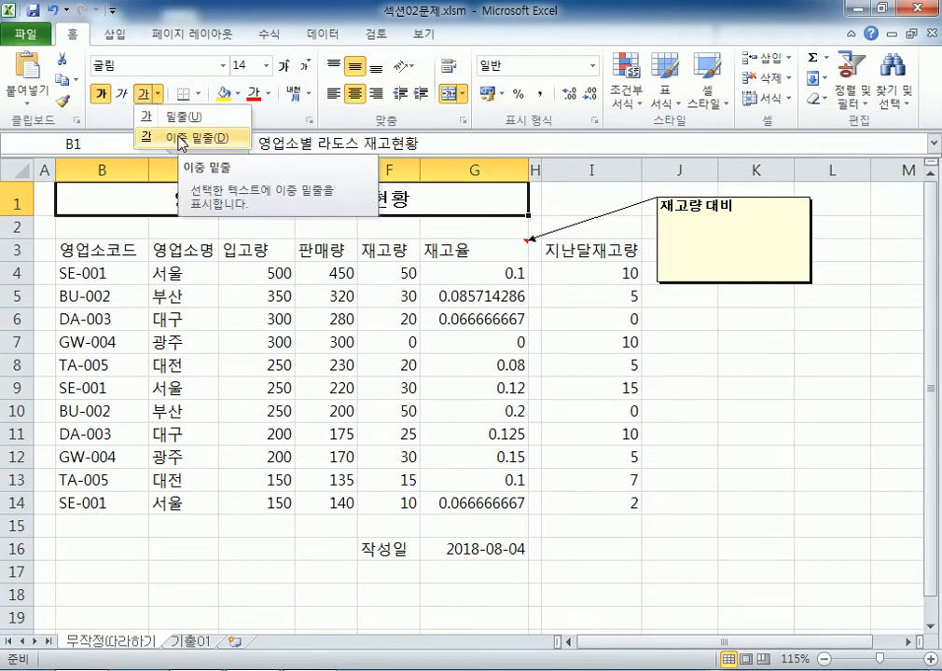
pyautogui.click(181, 139)
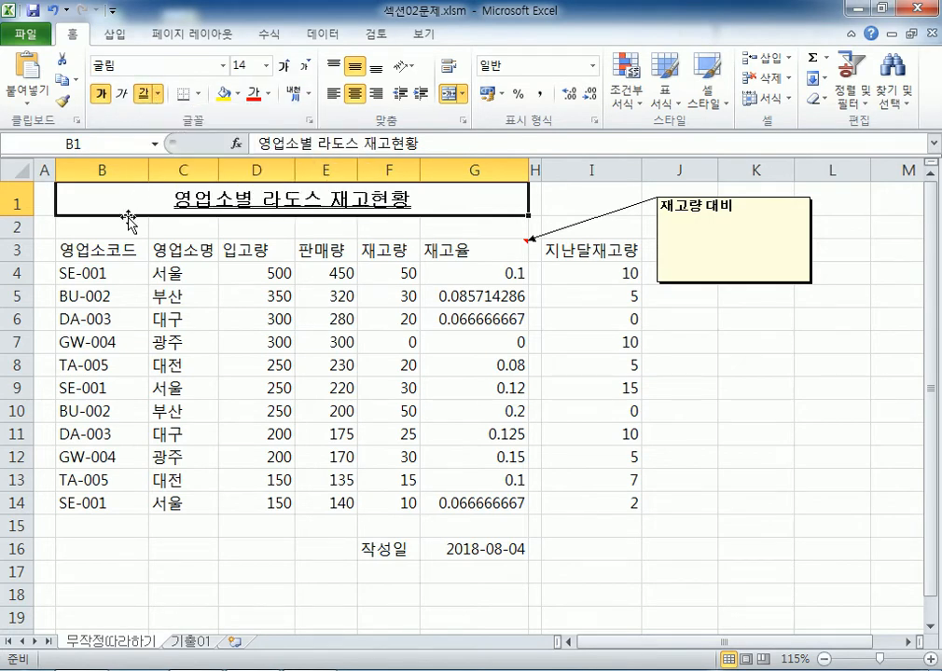
# Change the underline of the title in B1:G1 to a single underline
pyautogui.click(159, 94)
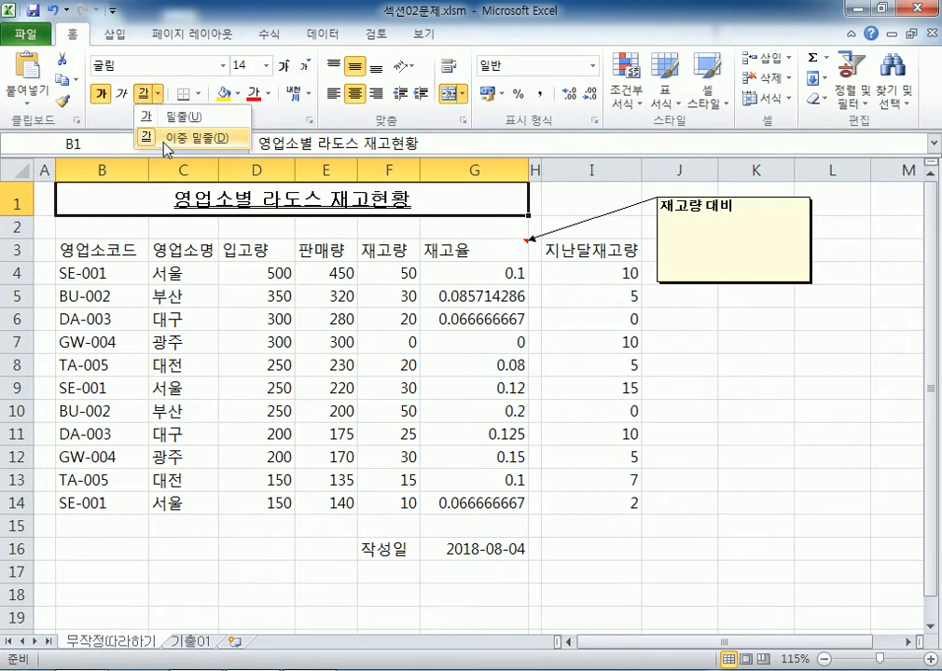
pyautogui.click(146, 95)
pyautogui.click(145, 95)
pyautogui.click(159, 94)
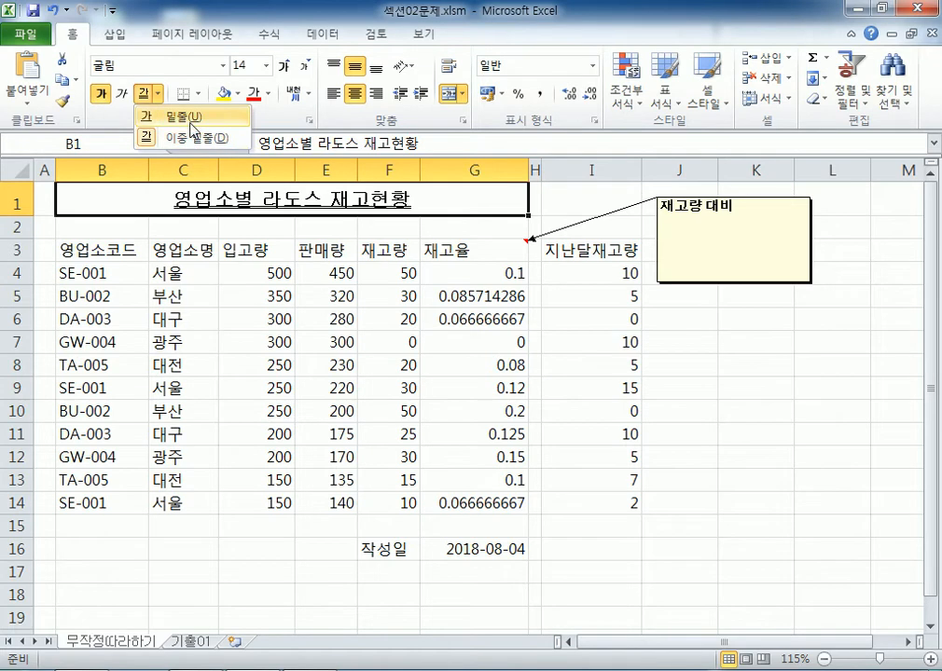
pyautogui.click(191, 122)
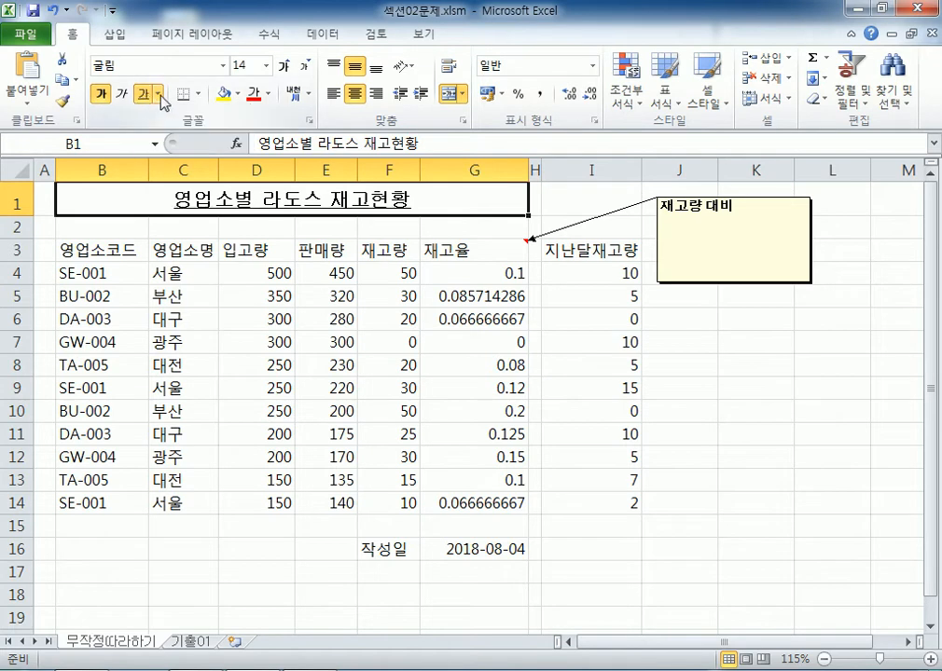
# Remove the title's underline and reapply it as a single underline
pyautogui.click(146, 95)
pyautogui.click(161, 94)
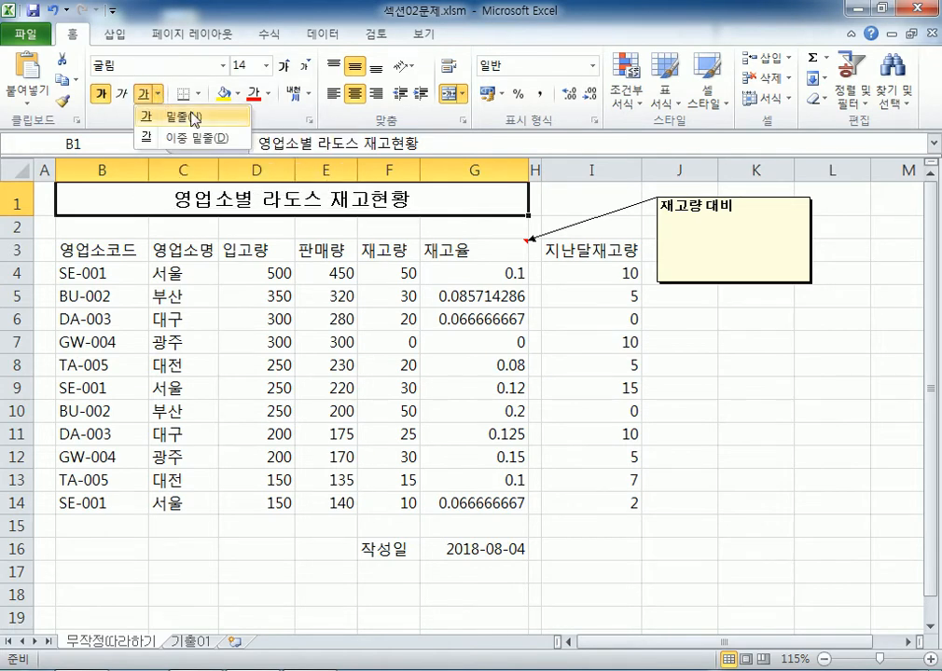
pyautogui.click(145, 97)
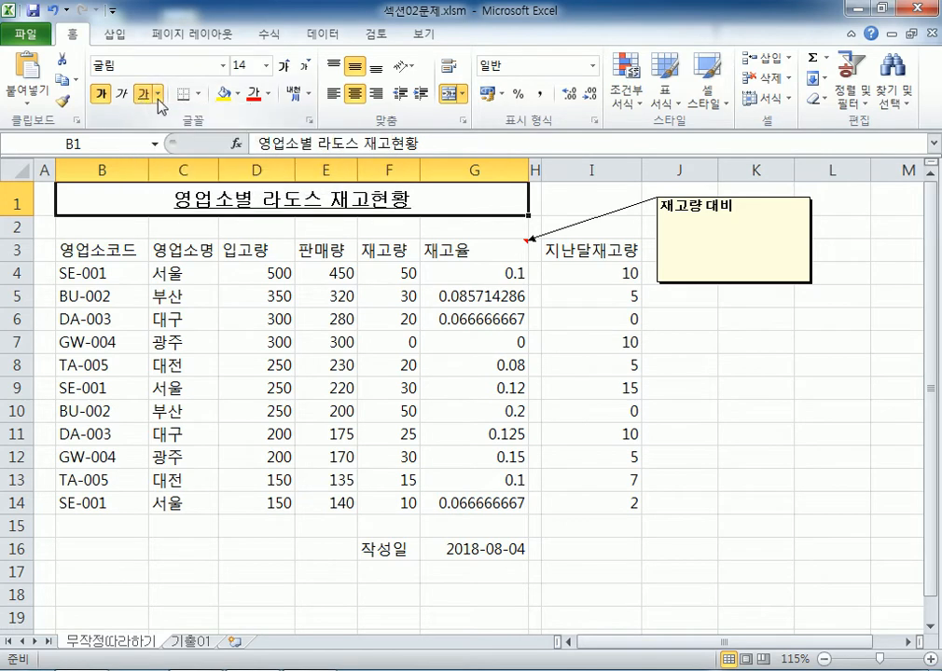
pyautogui.click(158, 93)
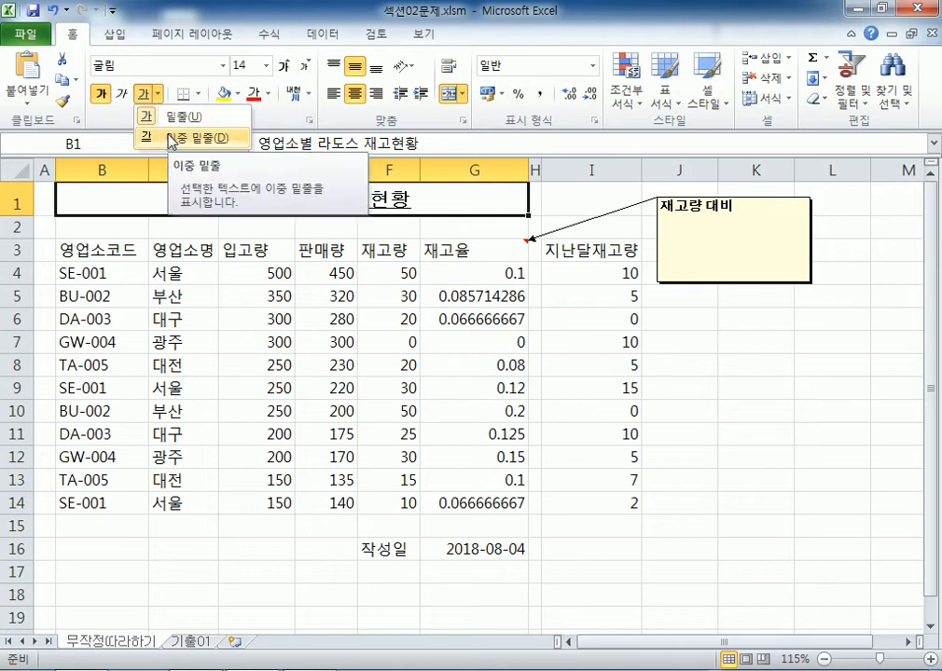
pyautogui.click(200, 194)
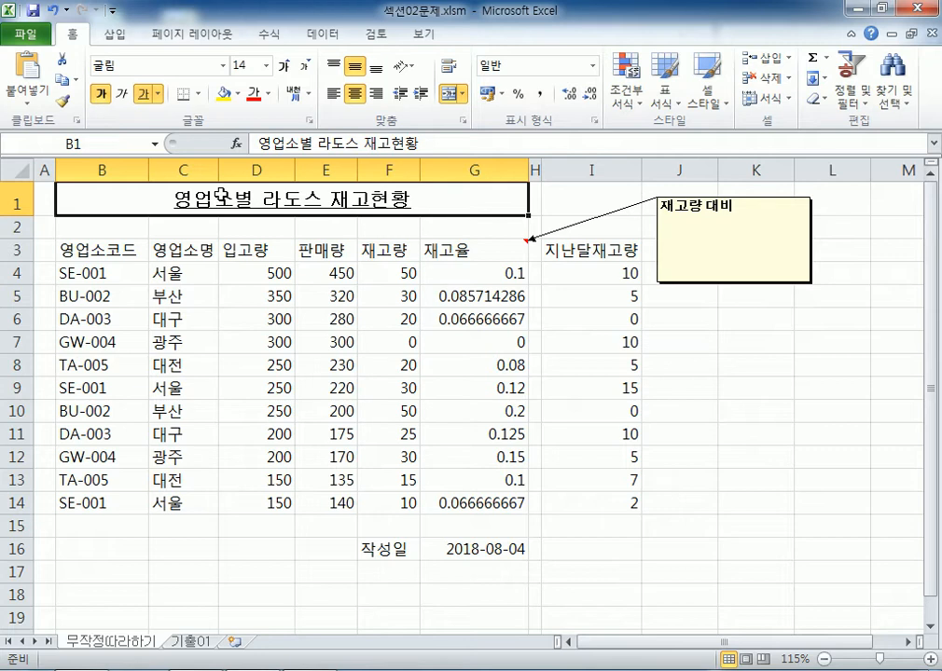
pyautogui.press('F2')
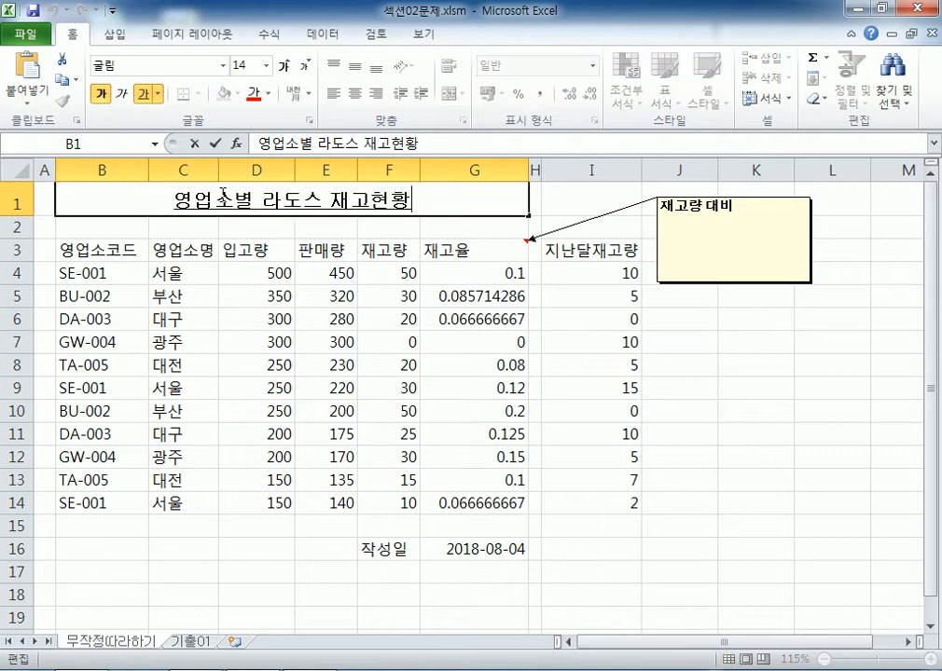
pyautogui.press('Escape')
pyautogui.click(303, 140)
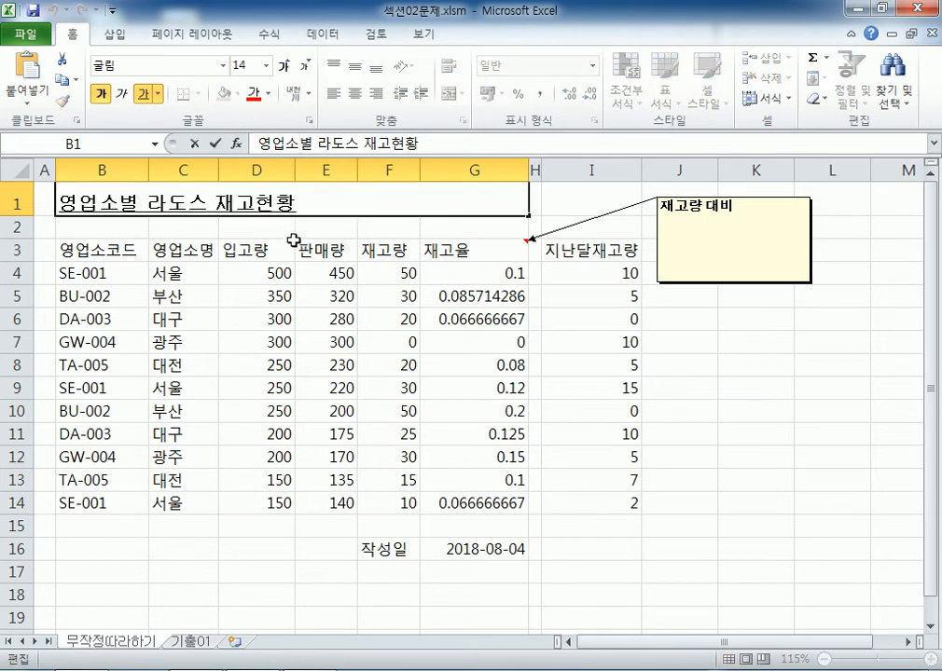
pyautogui.click(230, 201)
# Open the title in B1 for in-cell editing and select only the word 영업소
pyautogui.doubleClick(230, 199)
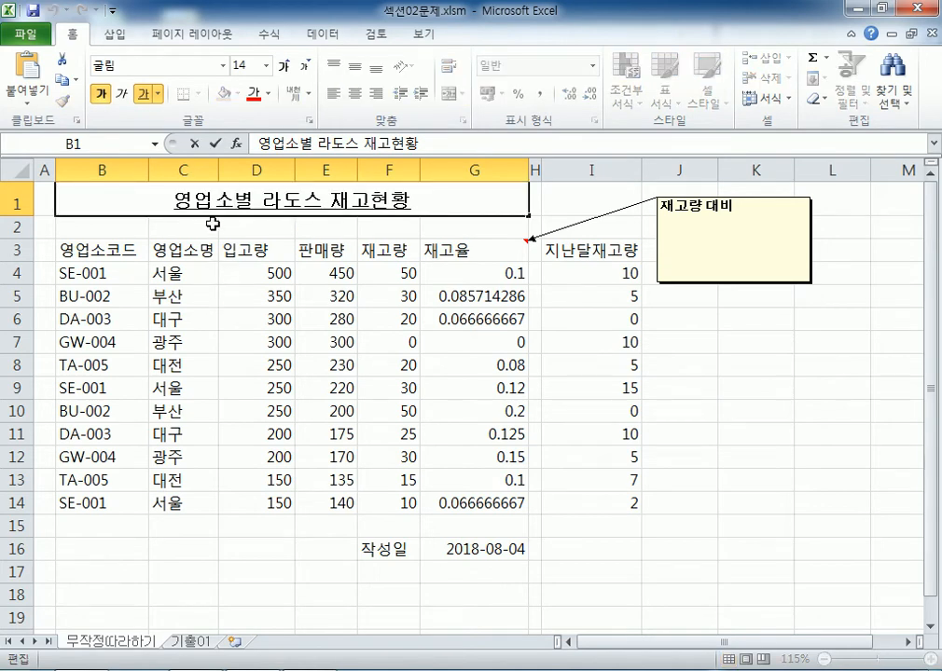
pyautogui.moveTo(233, 196); pyautogui.dragTo(179, 159)
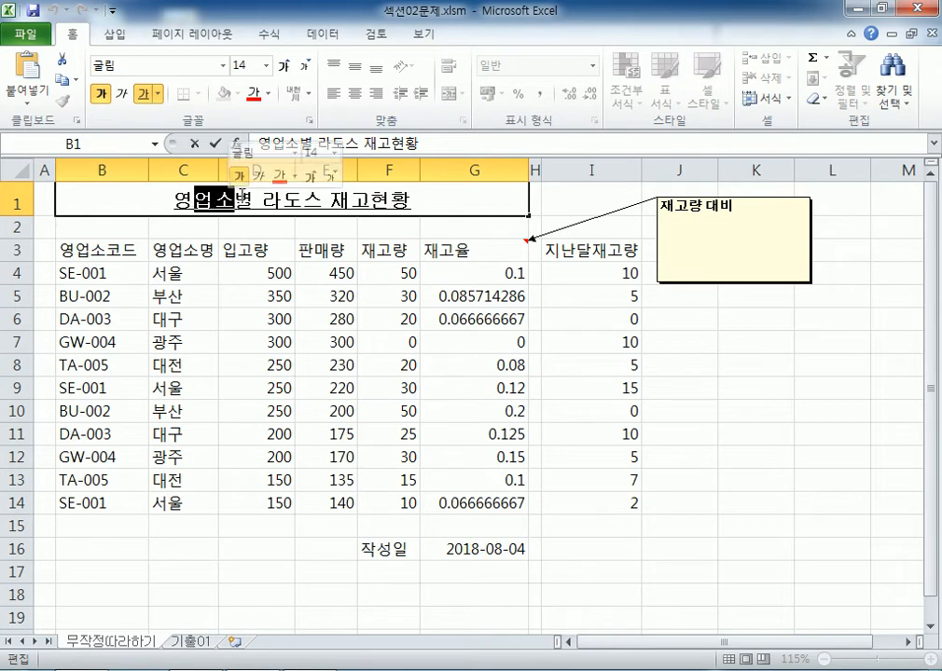
pyautogui.moveTo(175, 200); pyautogui.dragTo(57, 199)
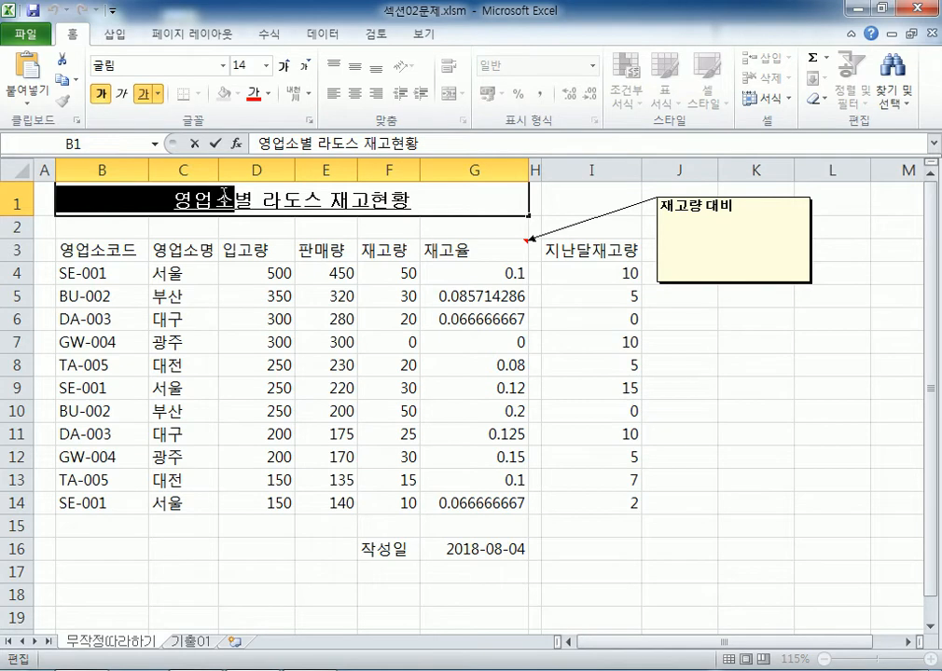
pyautogui.click(165, 194)
pyautogui.moveTo(194, 200); pyautogui.dragTo(322, 200)
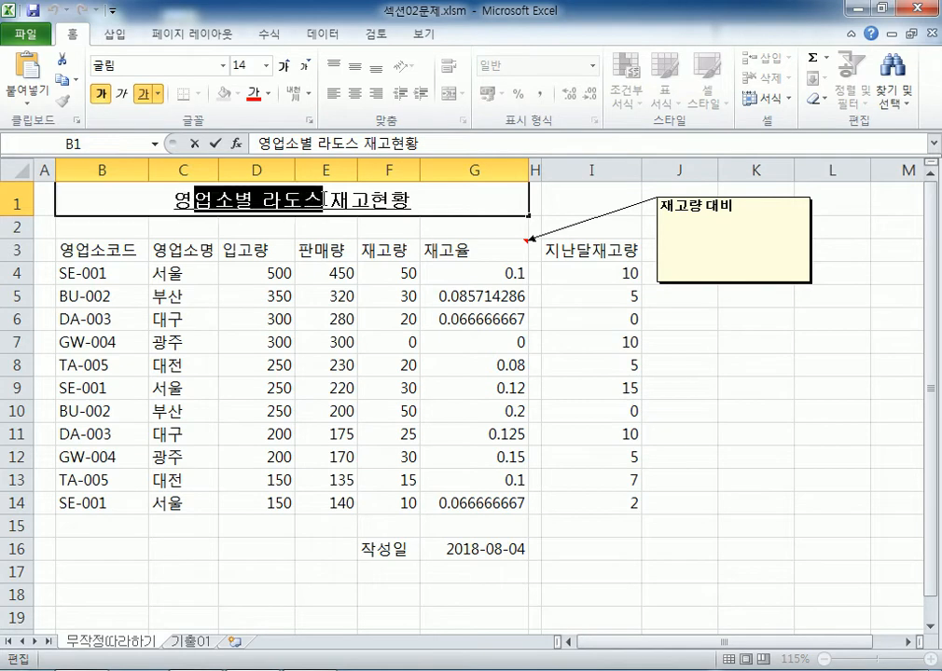
pyautogui.click(182, 200)
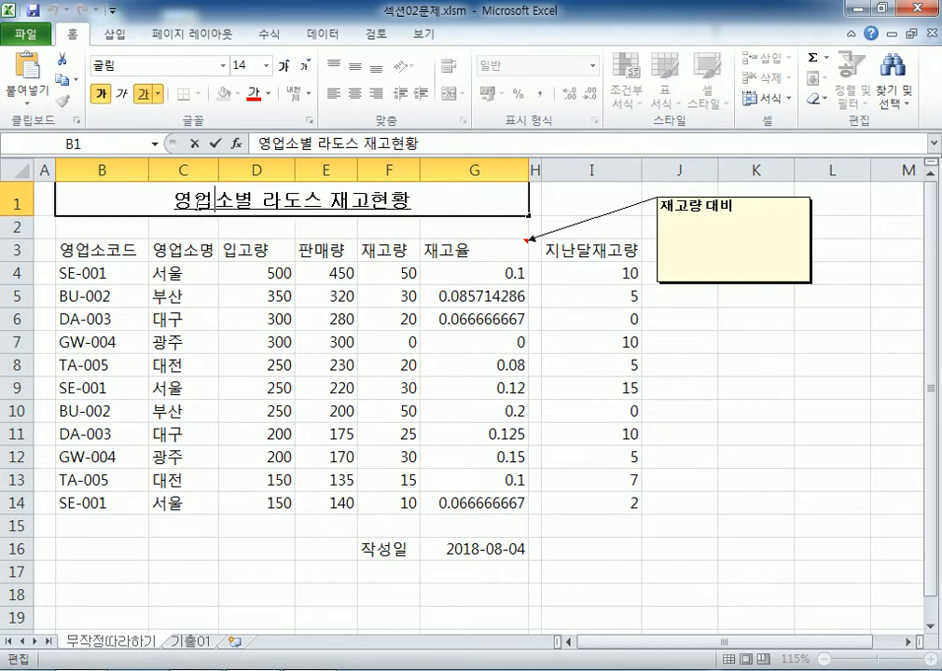
pyautogui.moveTo(176, 200); pyautogui.dragTo(234, 199)
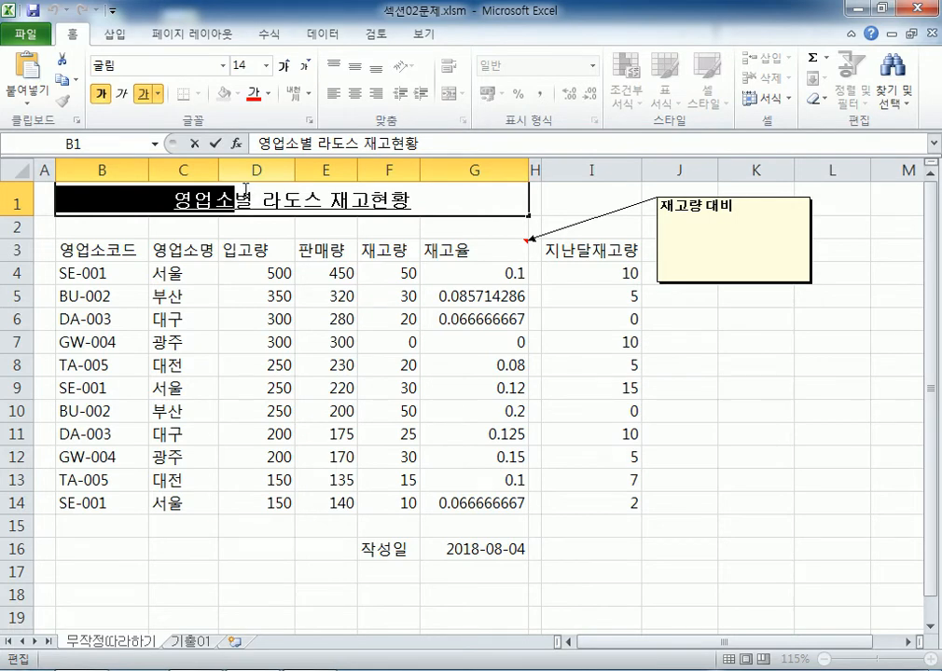
# Convert the selected 영업소 to the Hanja 營業所 using the 漢字 input form, and commit the cell
pyautogui.press('Hangul_Hanja')
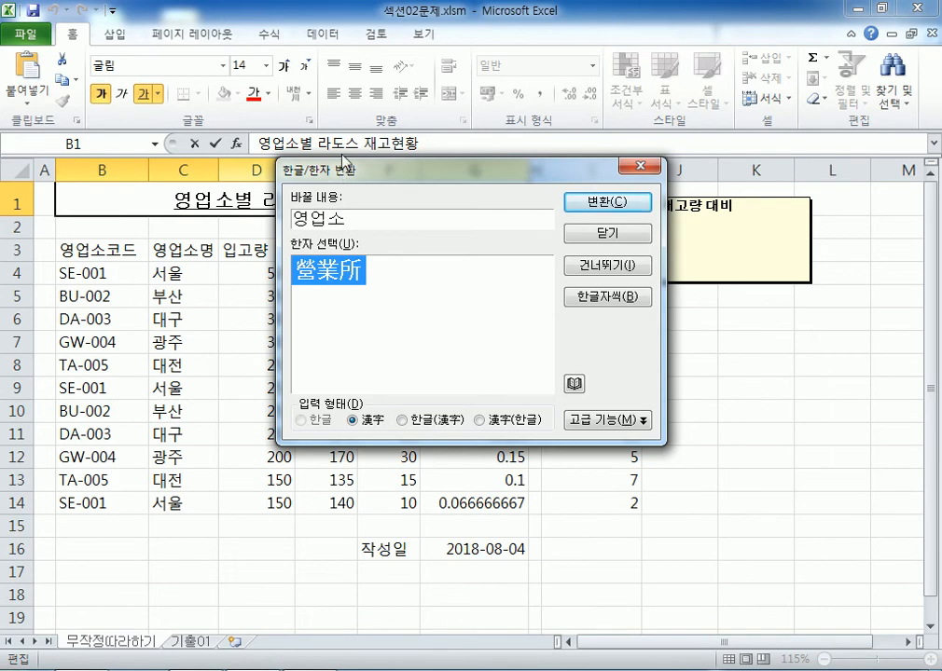
pyautogui.moveTo(342, 175); pyautogui.dragTo(342, 47)
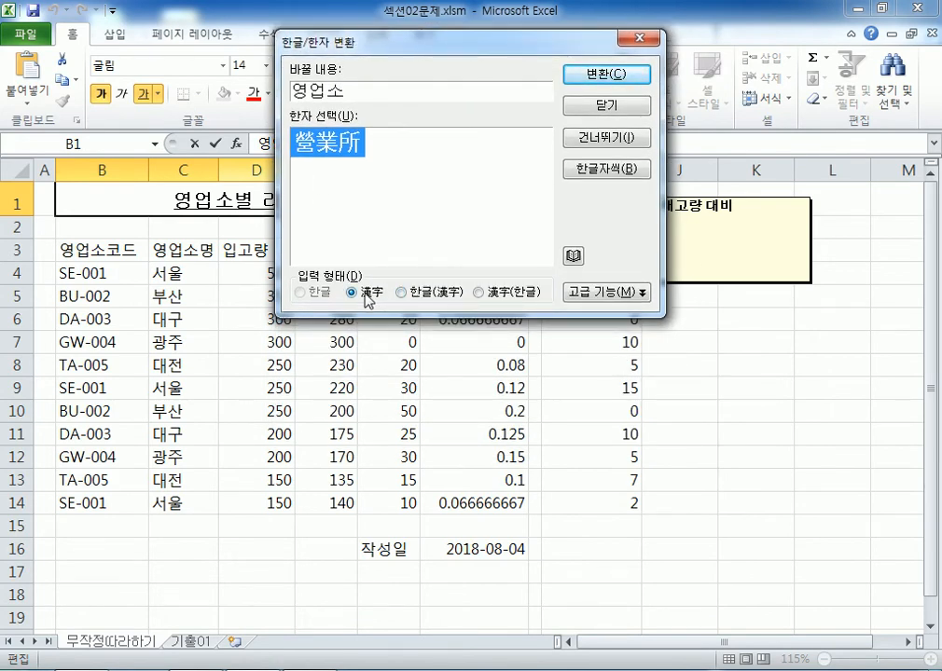
pyautogui.click(401, 291)
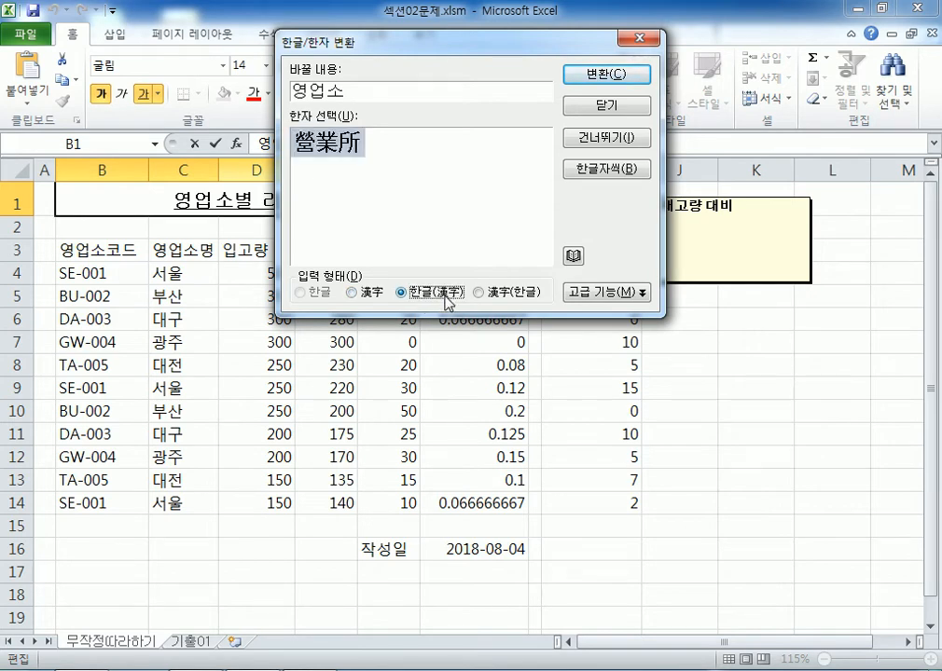
pyautogui.click(504, 293)
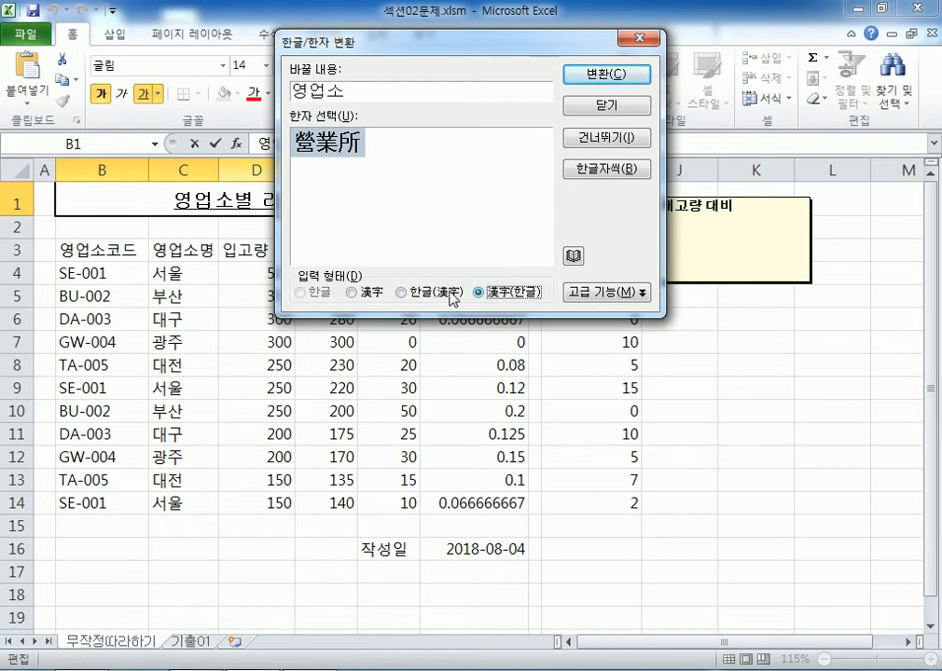
pyautogui.click(363, 293)
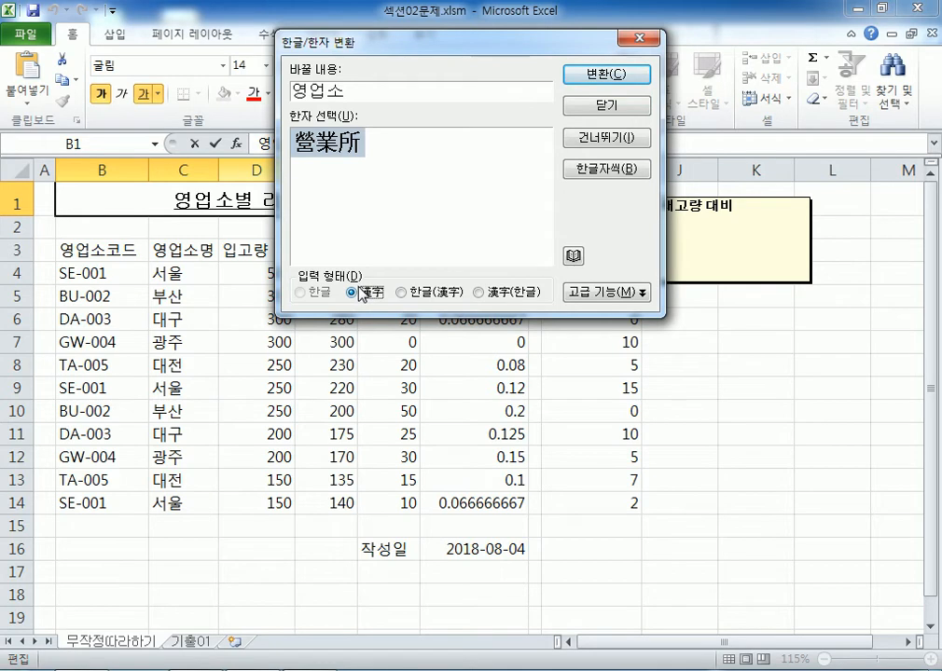
pyautogui.click(606, 73)
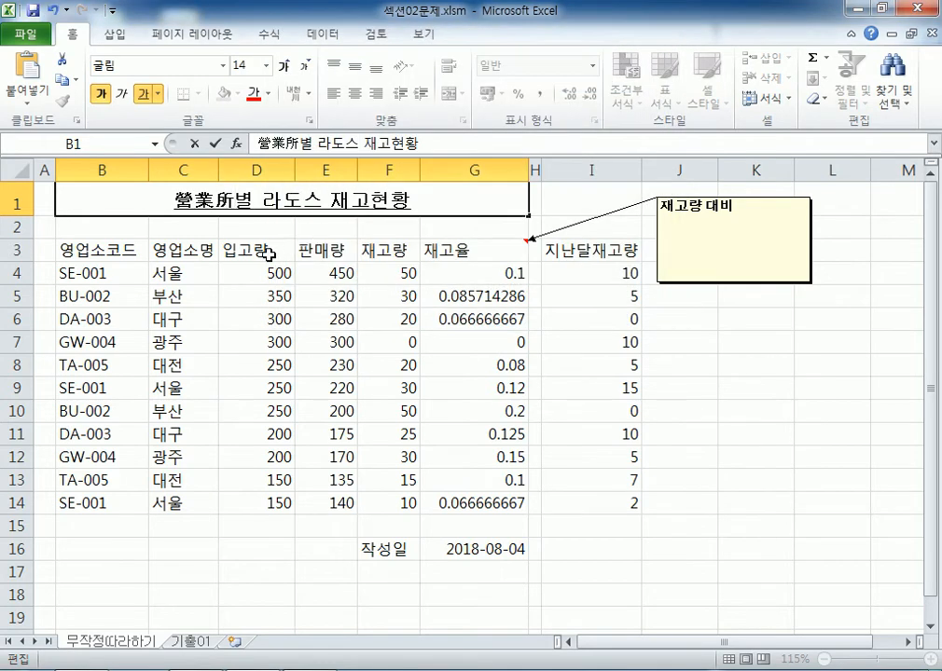
pyautogui.click(222, 316)
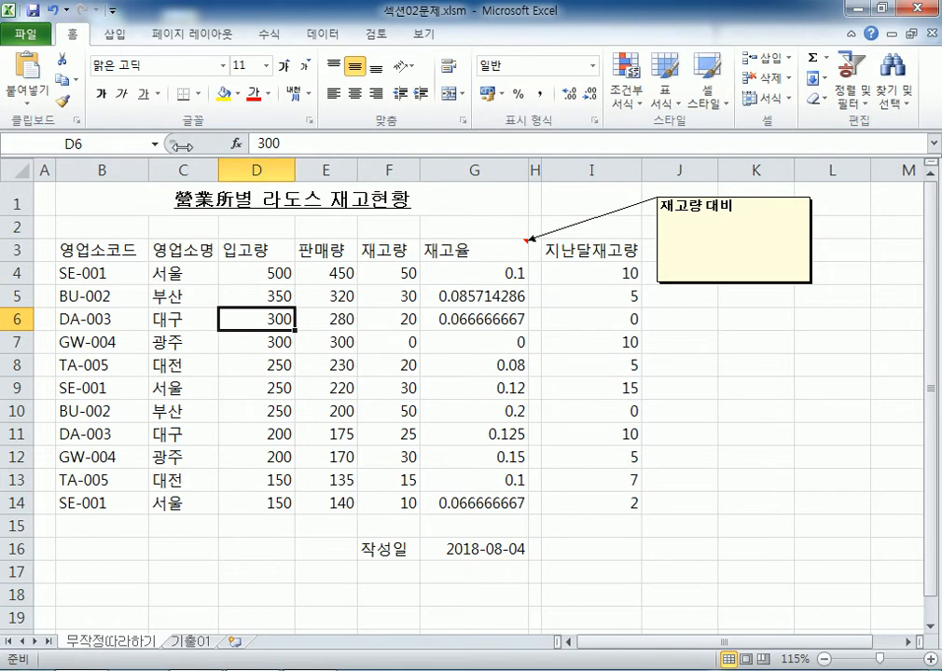
# Place the text cursor before 營業所 in the title and look through the special characters and the 도형 subset of the Symbol dialog
pyautogui.click(190, 200)
pyautogui.doubleClick(179, 200)
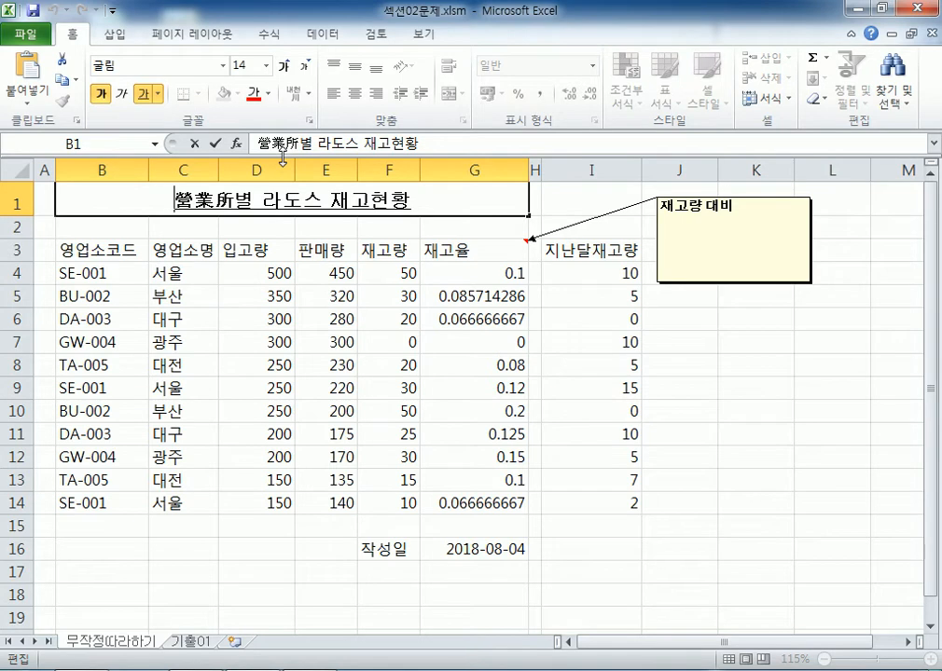
pyautogui.click(121, 42)
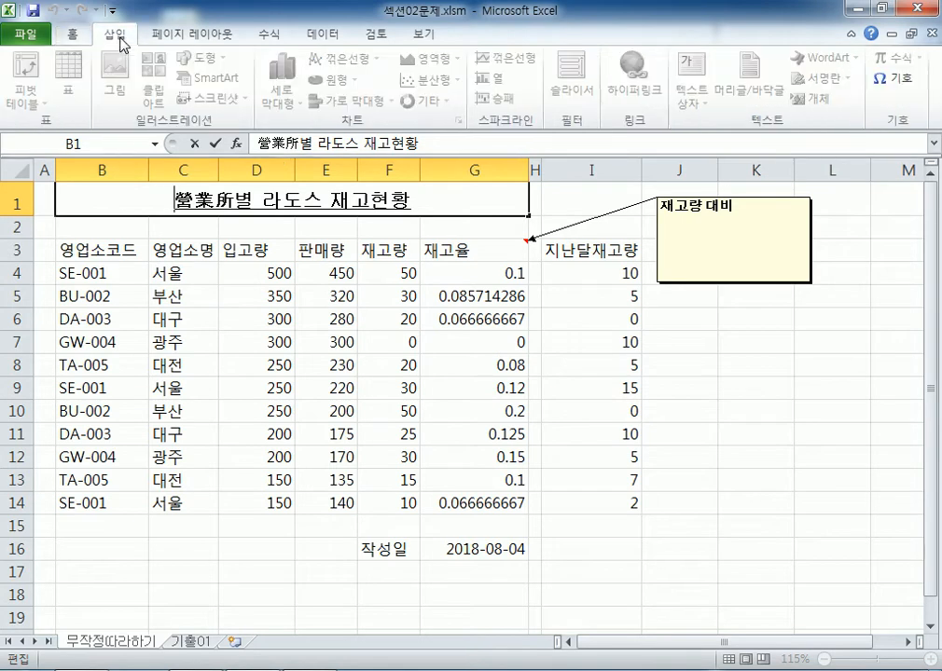
pyautogui.click(890, 84)
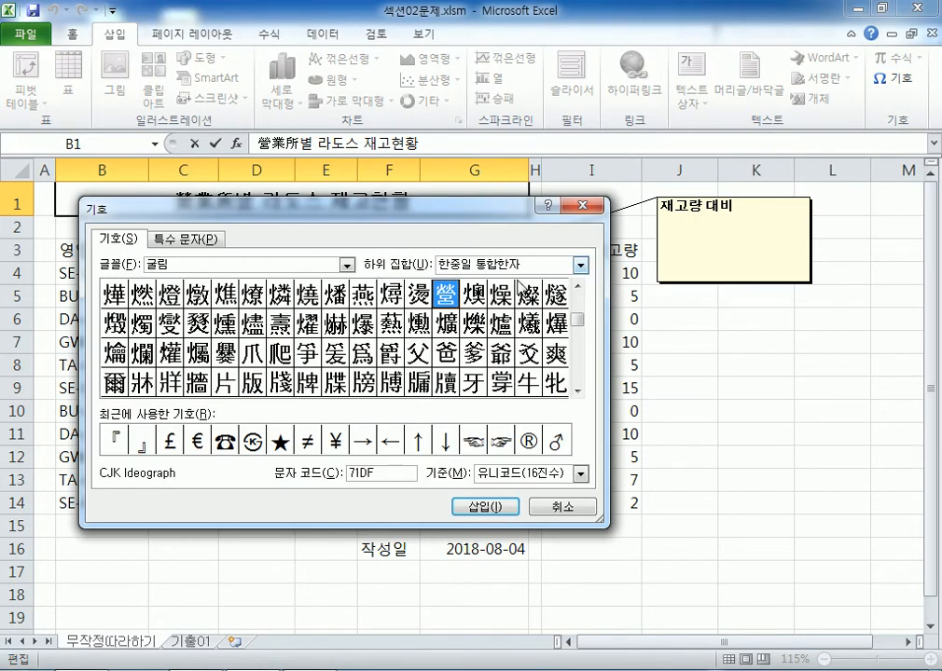
pyautogui.click(184, 239)
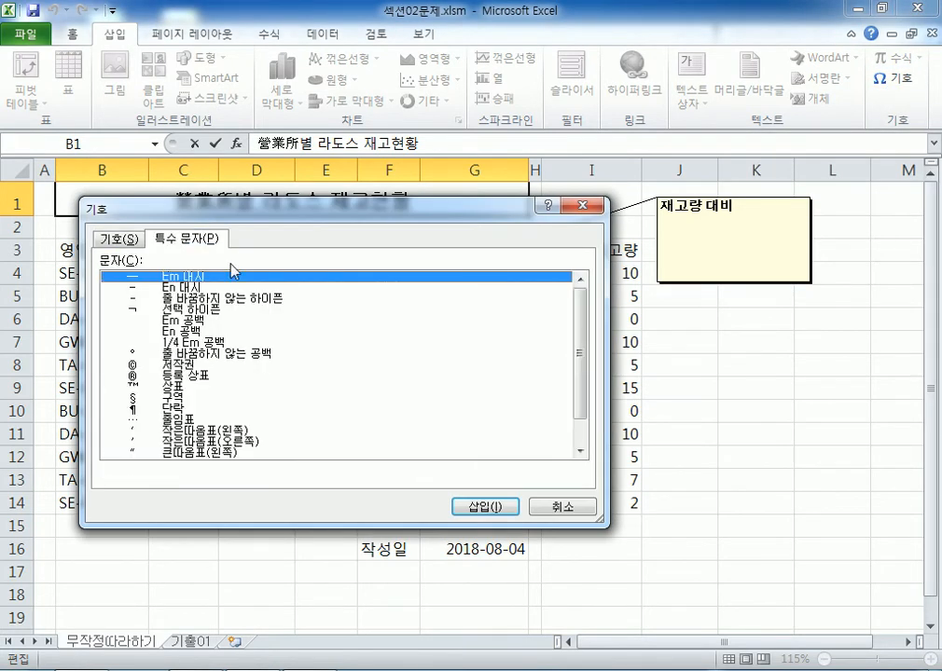
pyautogui.click(118, 239)
pyautogui.click(580, 265)
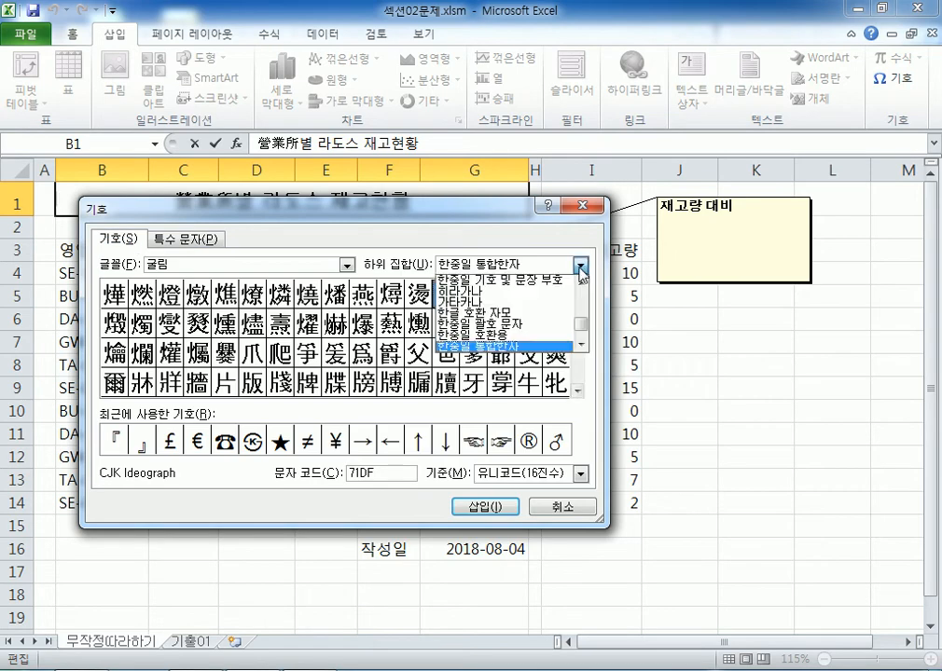
pyautogui.scroll(4, 523, 341)
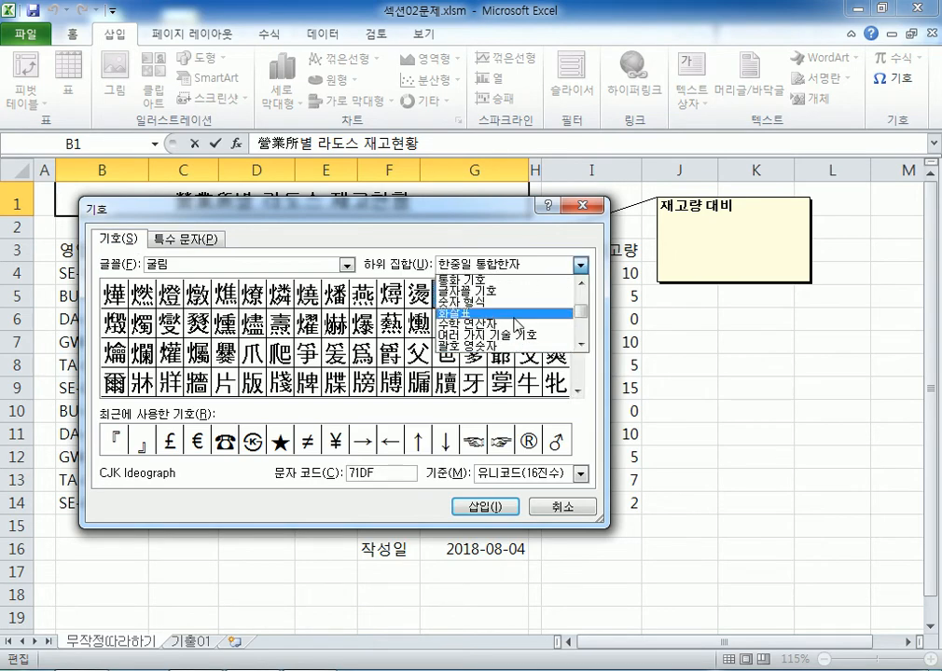
pyautogui.click(508, 336)
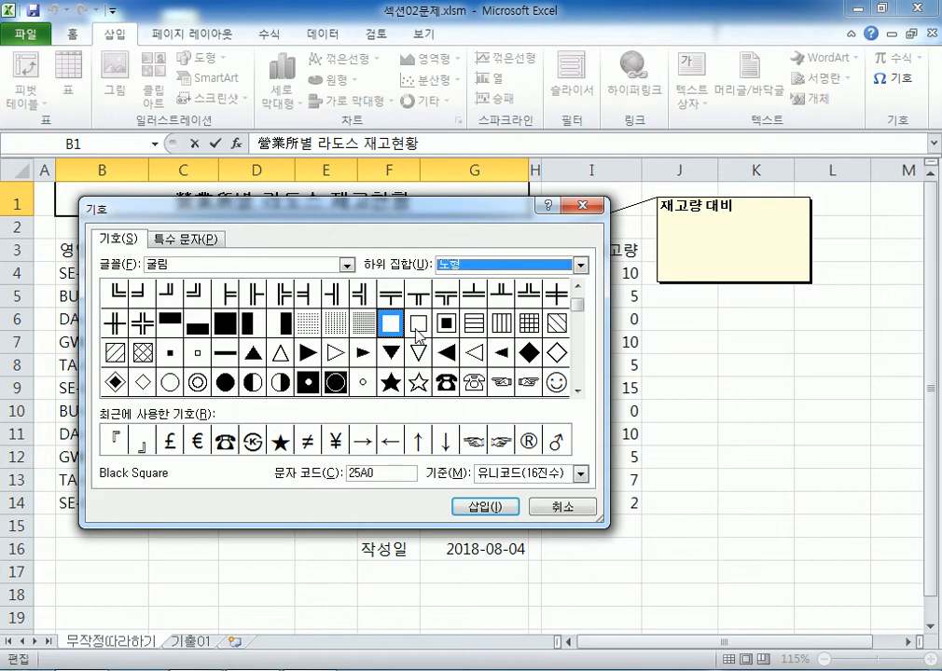
pyautogui.click(169, 353)
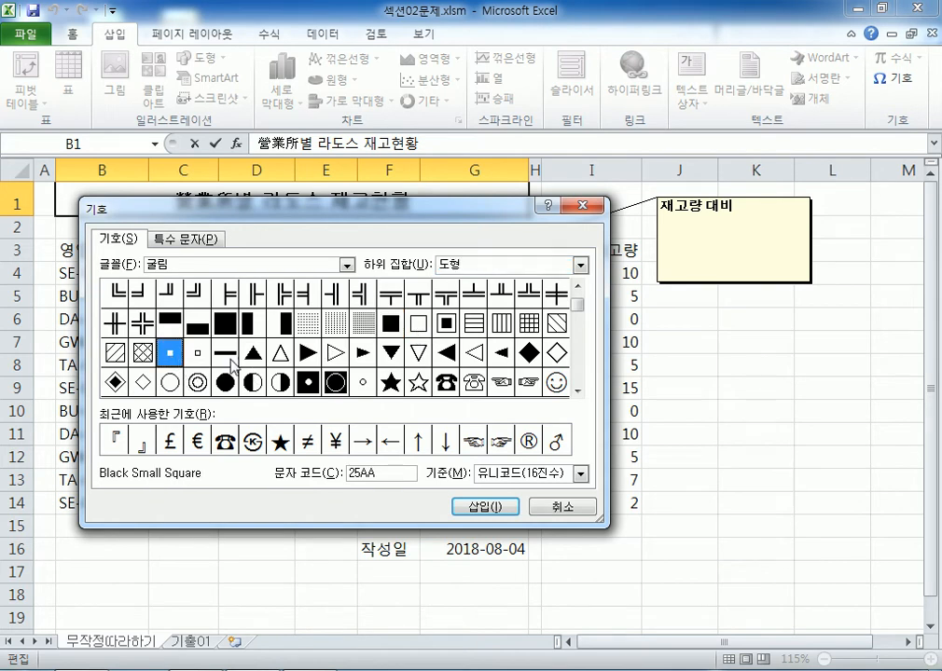
pyautogui.click(546, 508)
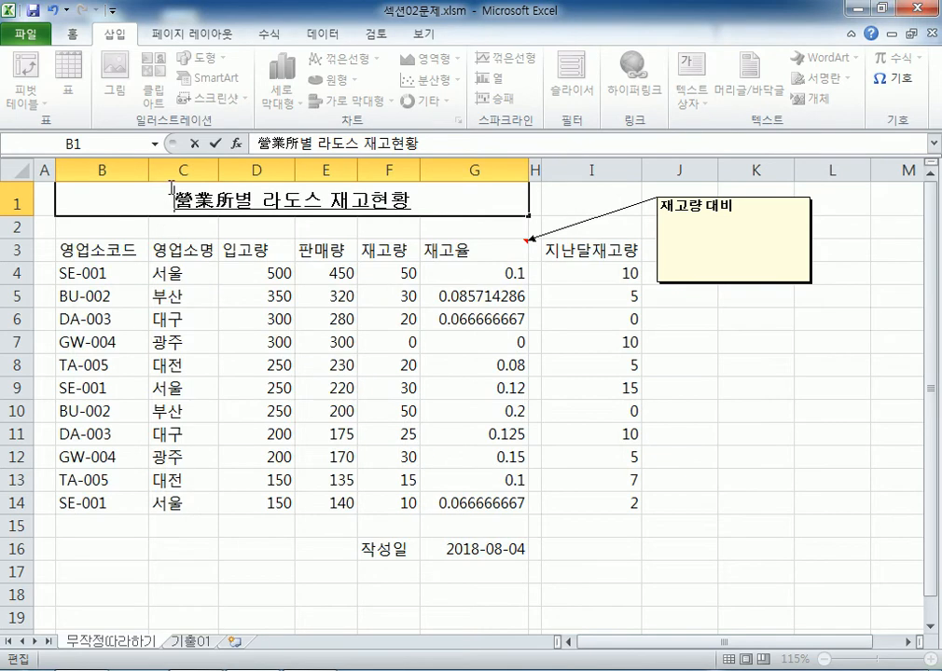
# Insert a ■ symbol at the start of the title by converting the consonant ㅁ through the expanded special-character list
pyautogui.write('ㅁ')
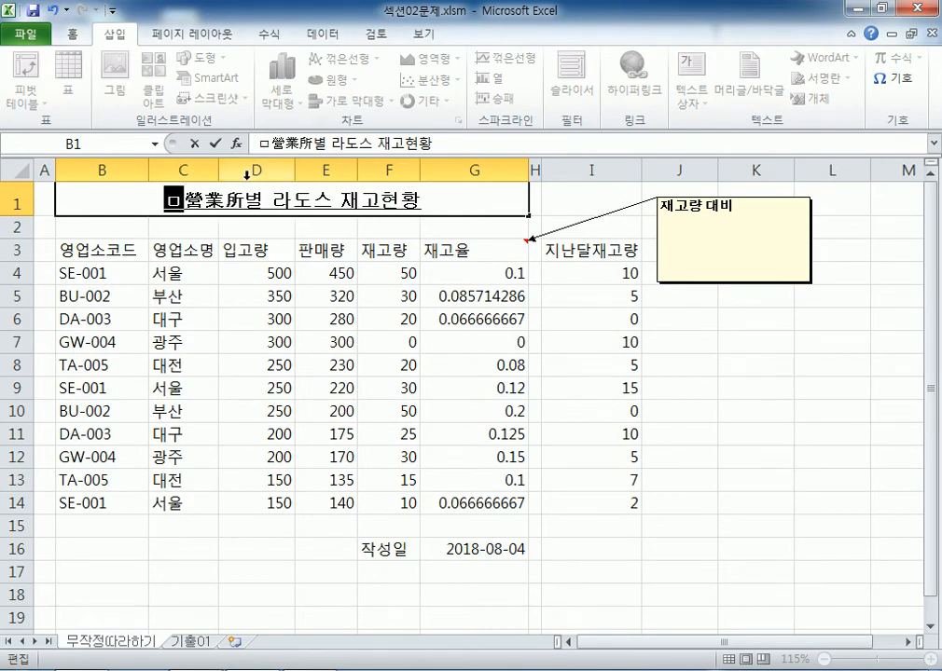
pyautogui.press('Hangul_Hanja')
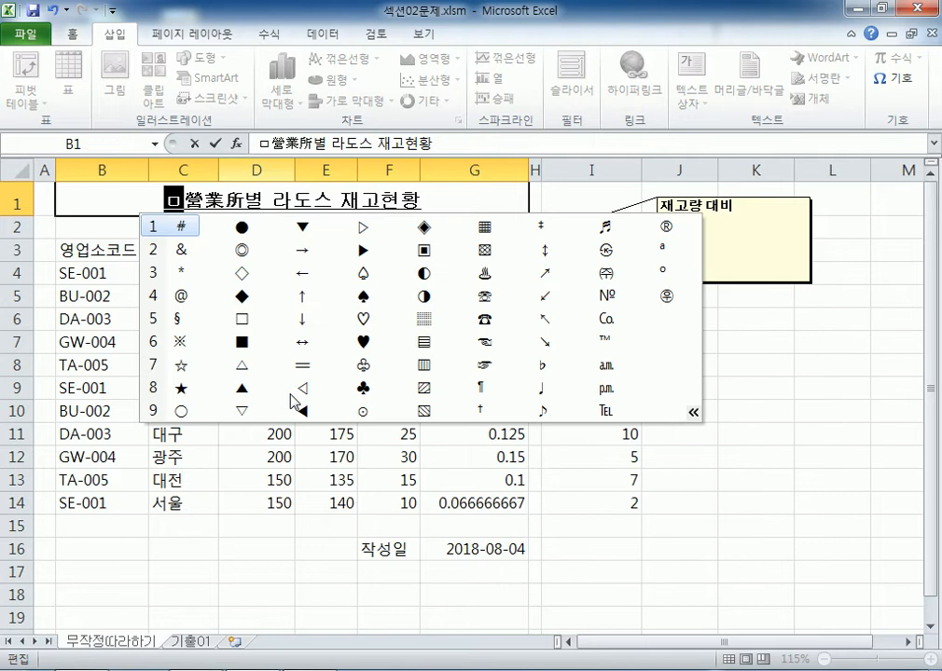
pyautogui.click(692, 413)
pyautogui.press('Tab')
pyautogui.press('Tab')
pyautogui.press('Tab')
pyautogui.press('Tab')
pyautogui.press('Tab')
pyautogui.press('Tab')
pyautogui.press('Tab')
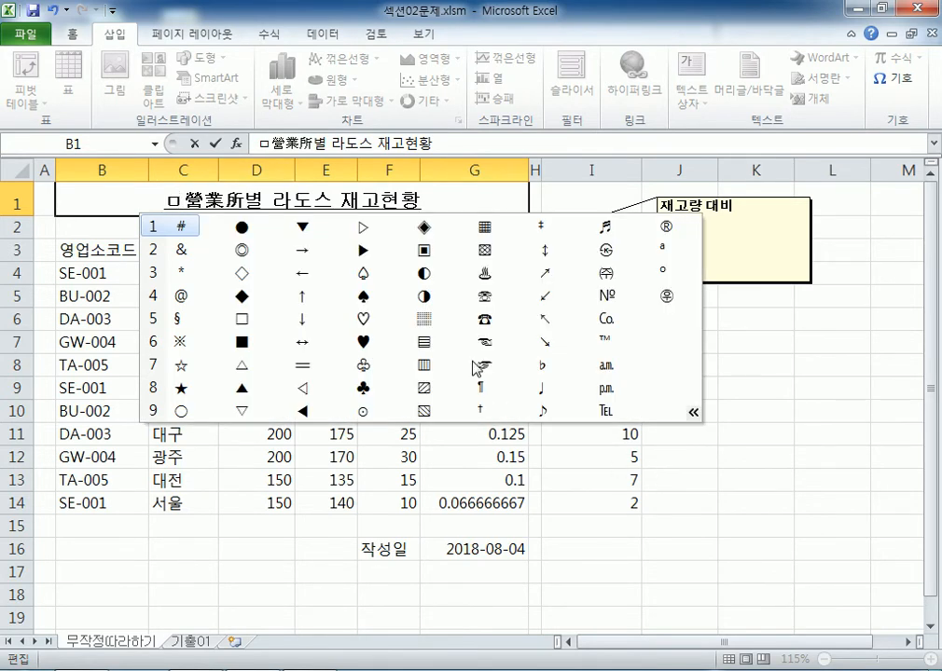
pyautogui.click(243, 347)
pyautogui.click(244, 342)
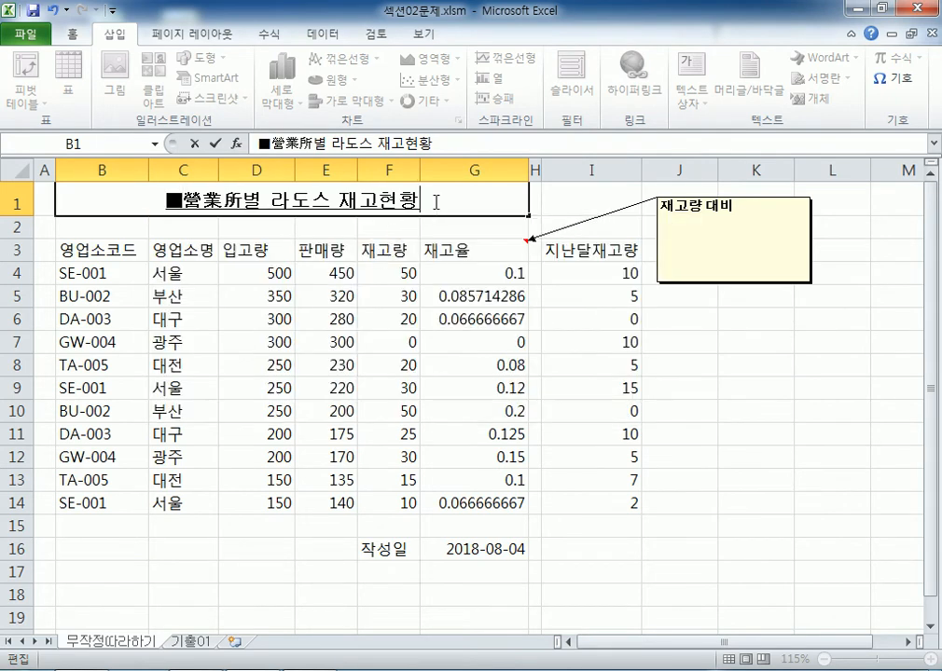
# Insert a ■ symbol at the end of the title in B1 by converting the consonant ㅁ through the expanded special-character list
pyautogui.moveTo(183, 200); pyautogui.dragTo(168, 201)
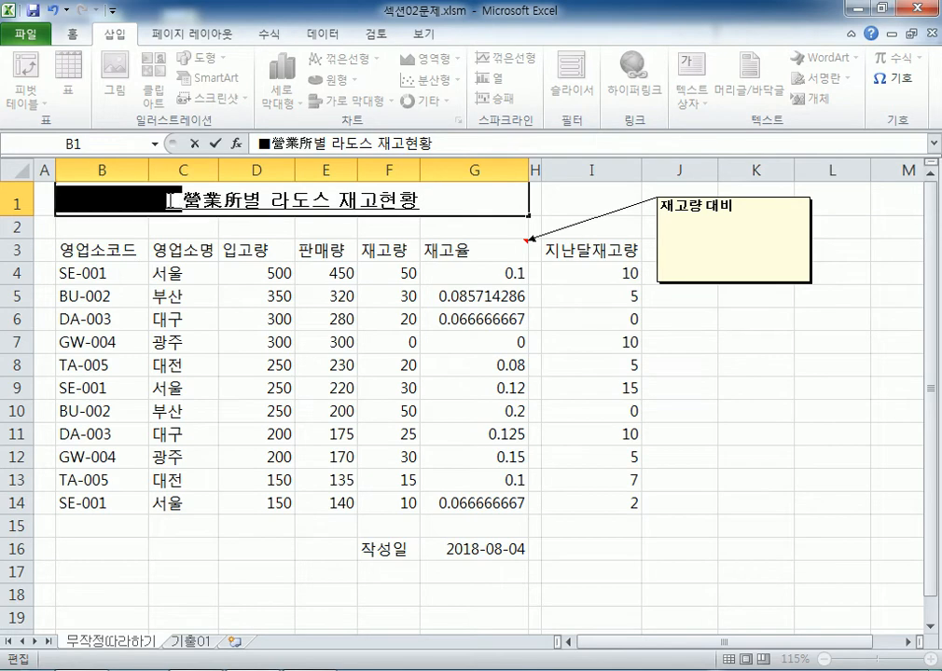
pyautogui.click(431, 207)
pyautogui.write('ㅁ')
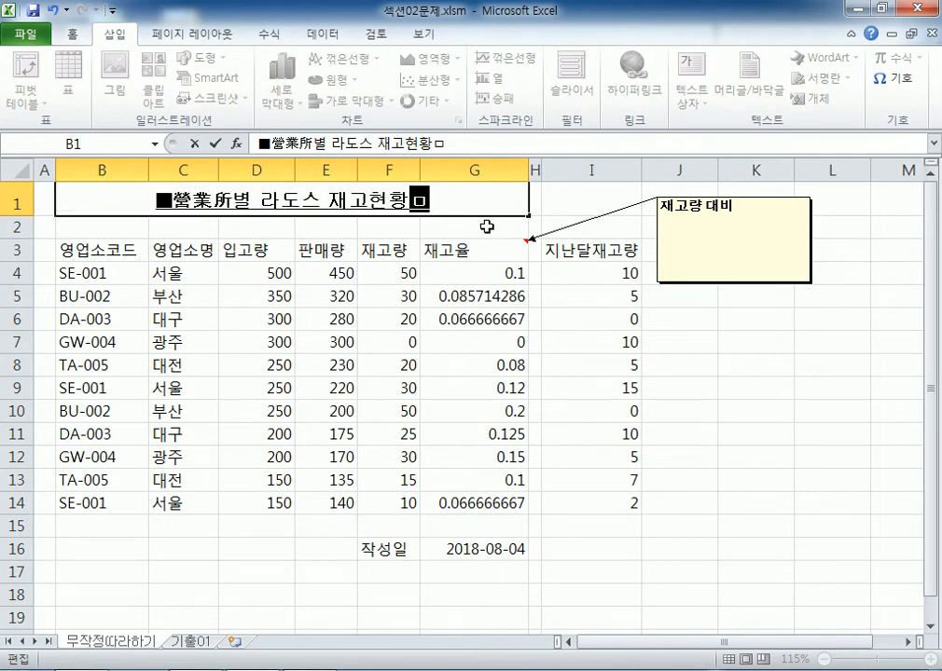
pyautogui.press('Hangul_Hanja')
pyautogui.press('Tab')
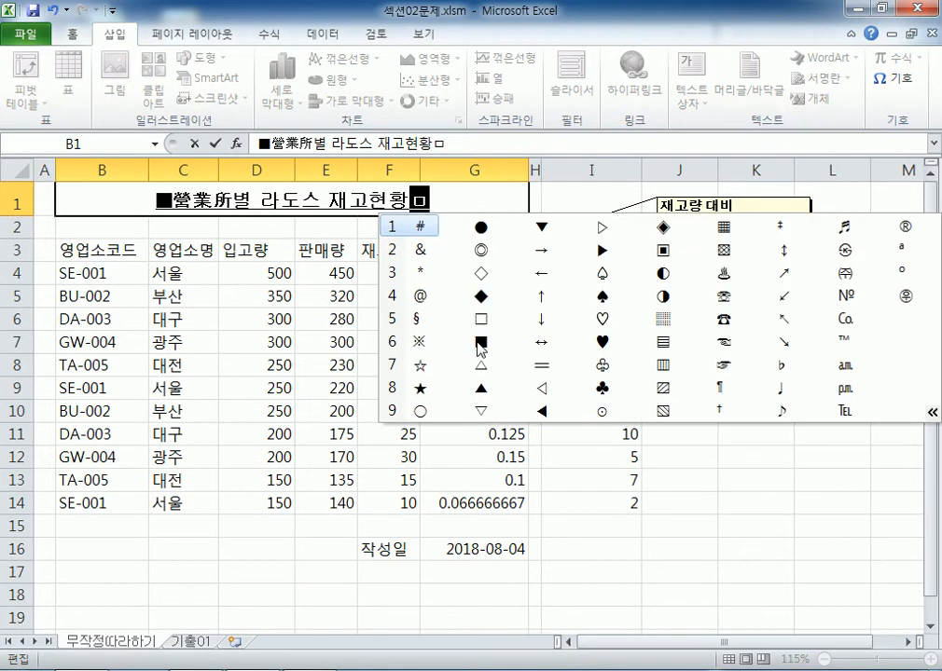
pyautogui.click(480, 345)
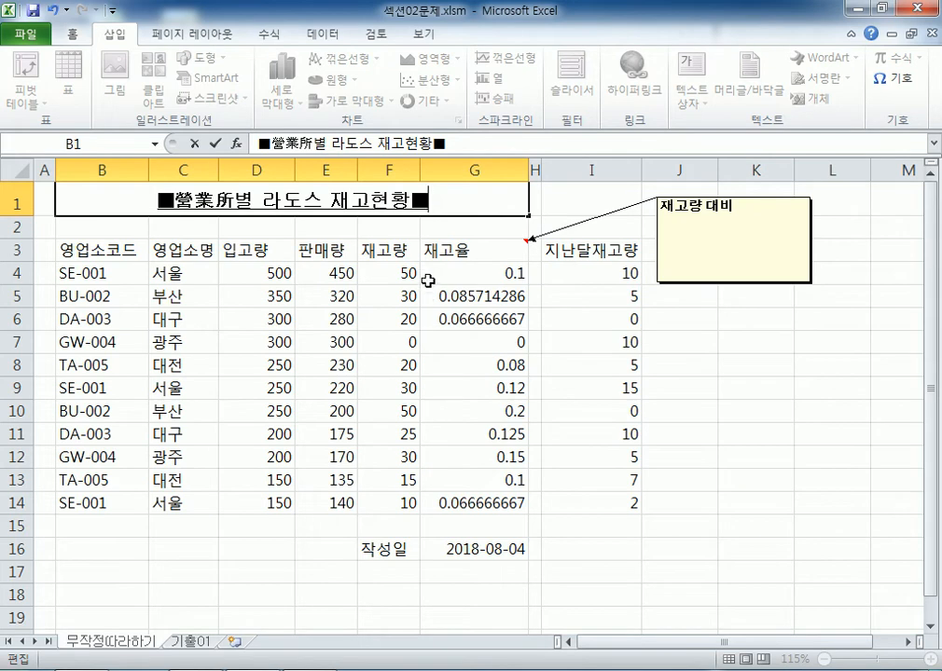
pyautogui.write('ㅁ')
pyautogui.press('Hangul_Hanja')
pyautogui.press('Tab')
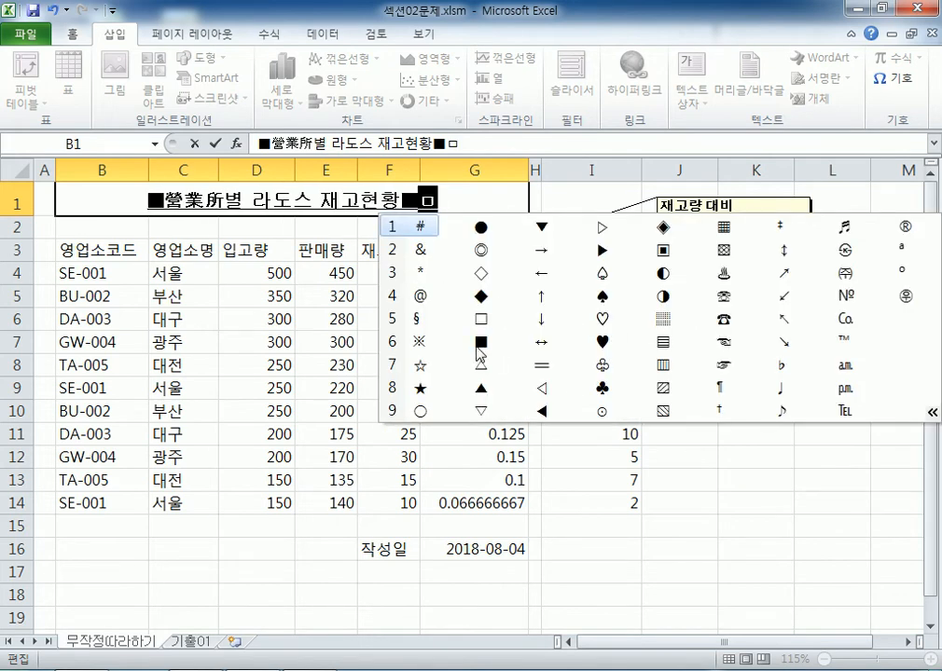
pyautogui.press('Escape')
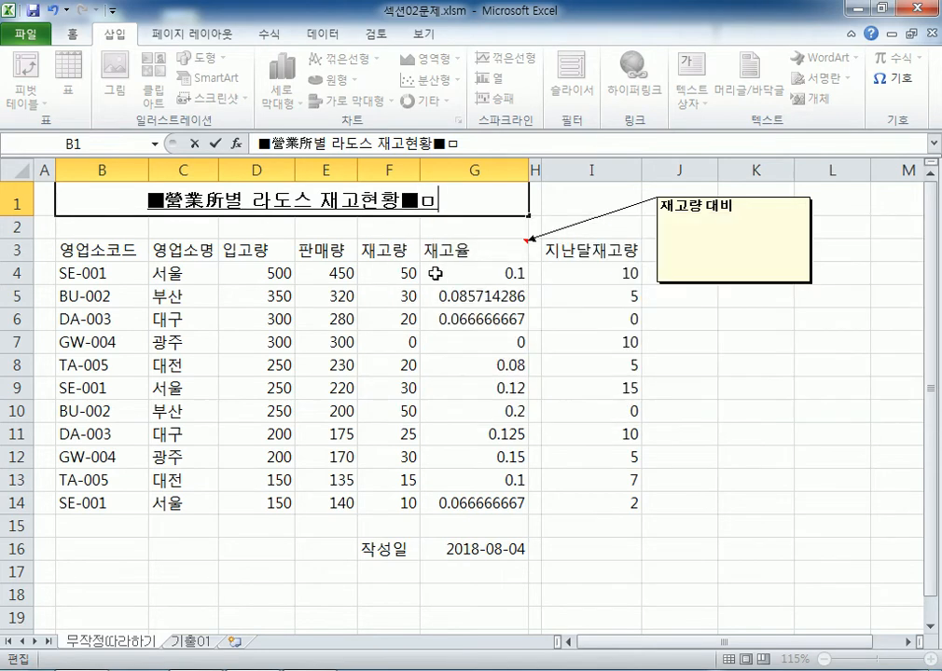
pyautogui.press('BackSpace')
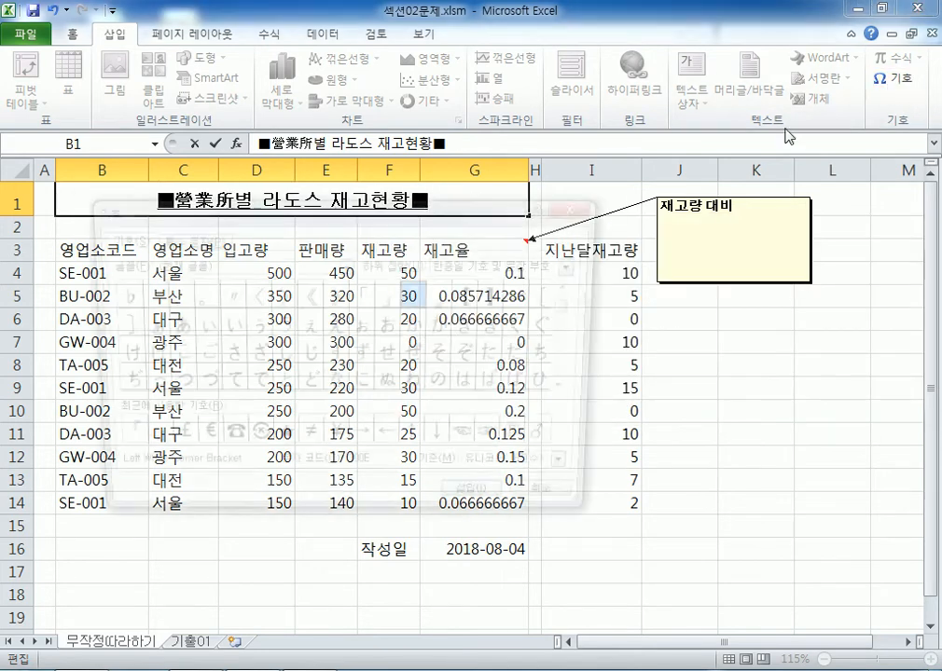
# Look through the 도형 subset of the Symbol dialog for the Black Square, closing the dialog without inserting anything
pyautogui.click(893, 78)
pyautogui.click(579, 265)
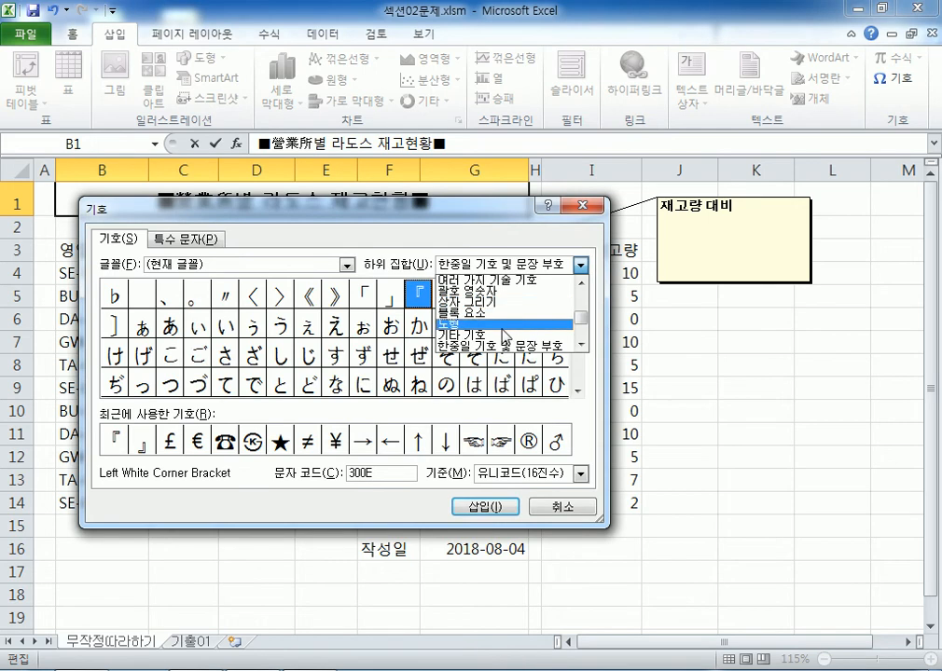
pyautogui.click(522, 322)
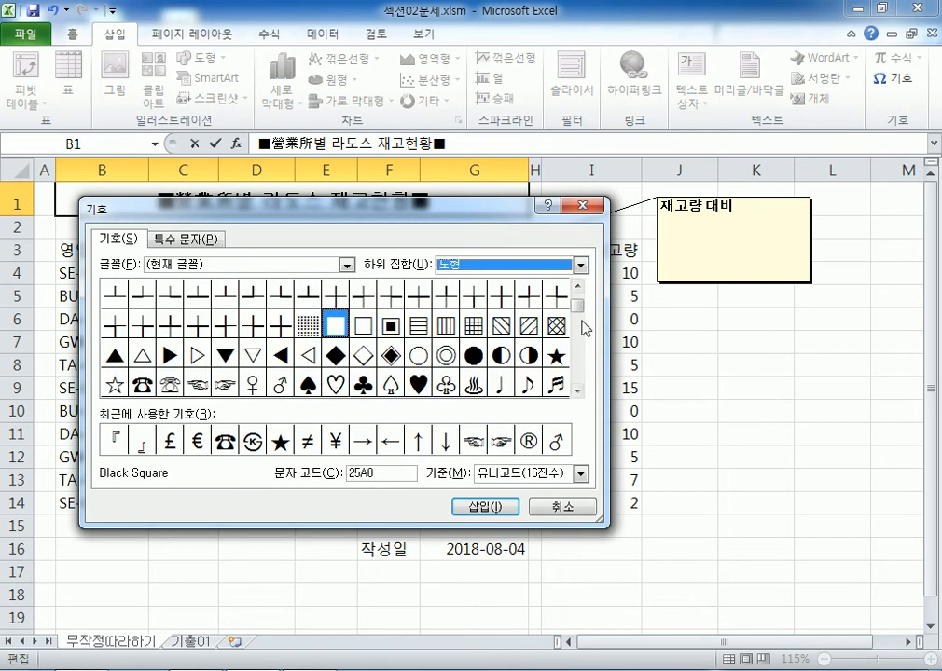
pyautogui.scroll(-3, 572, 336)
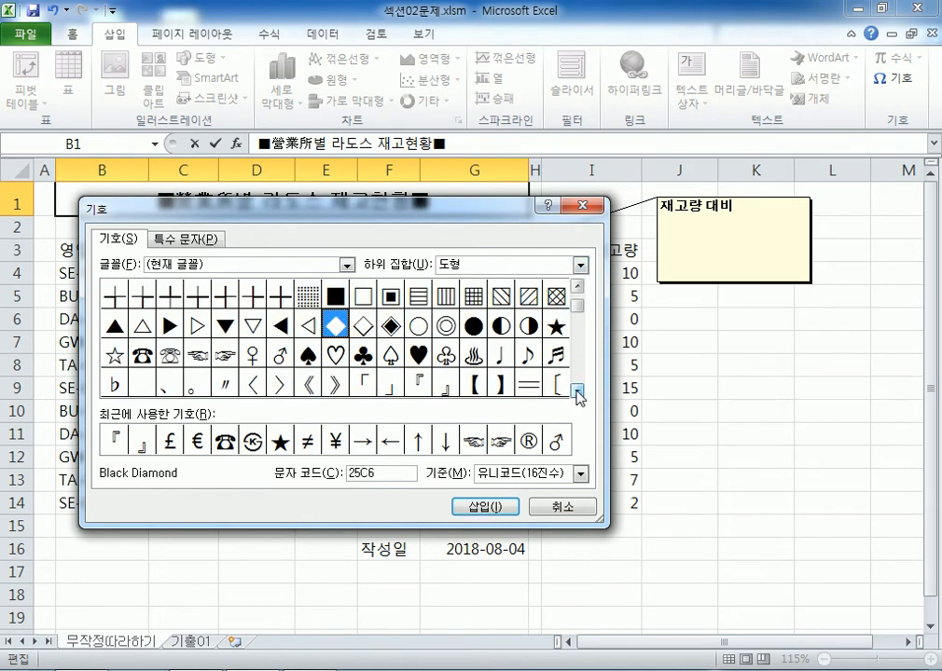
pyautogui.scroll(6, 582, 337)
pyautogui.click(582, 206)
pyautogui.click(893, 78)
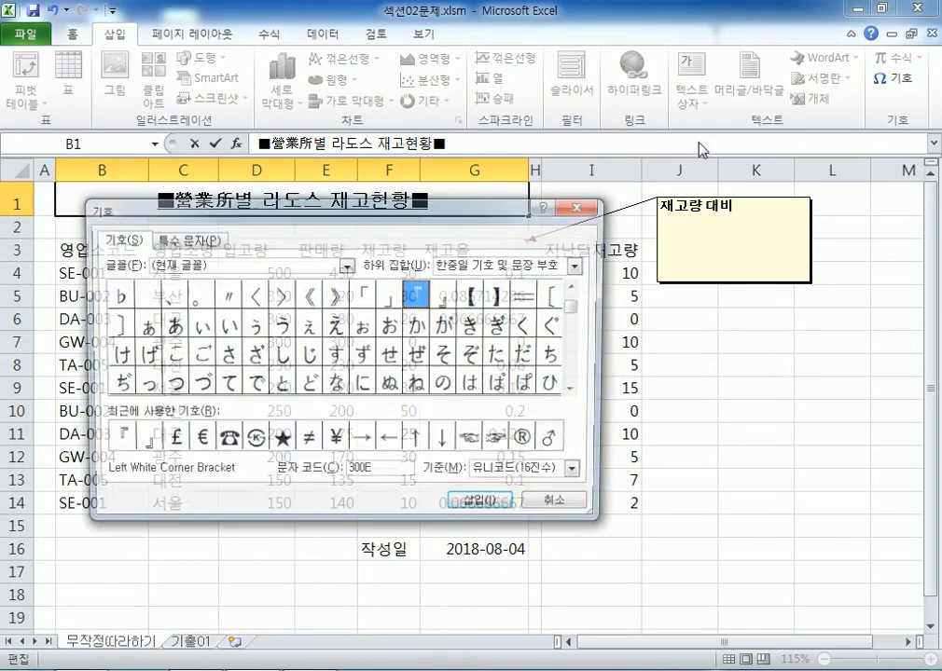
pyautogui.click(581, 265)
pyautogui.click(494, 313)
pyautogui.click(334, 324)
pyautogui.press('Escape')
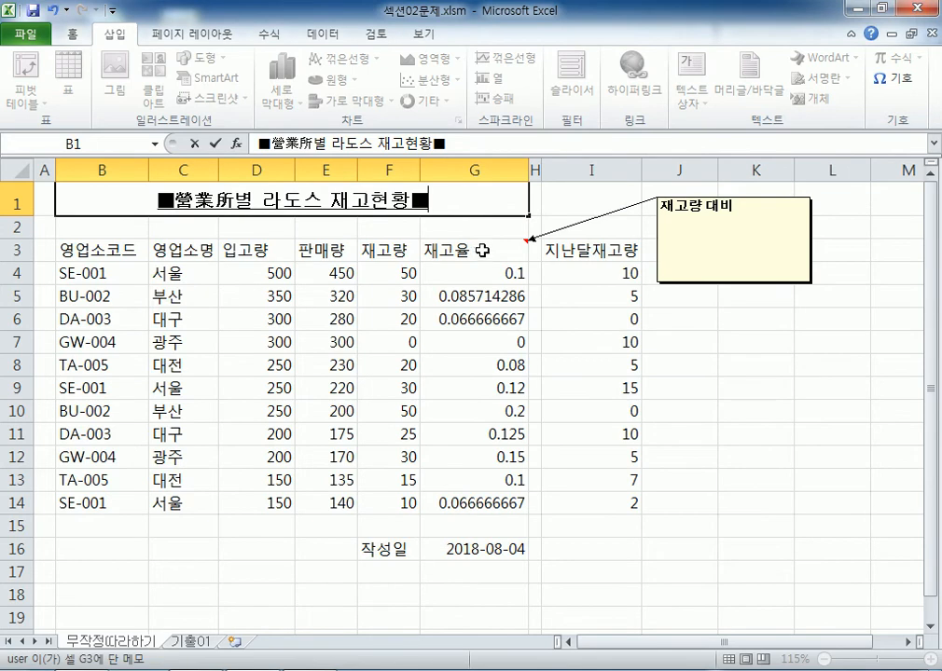
# Insert a ♠ symbol after the title's closing ■ by converting ㅁ, and delete it again
pyautogui.write('ㅁ')
pyautogui.press('Hangul_Hanja')
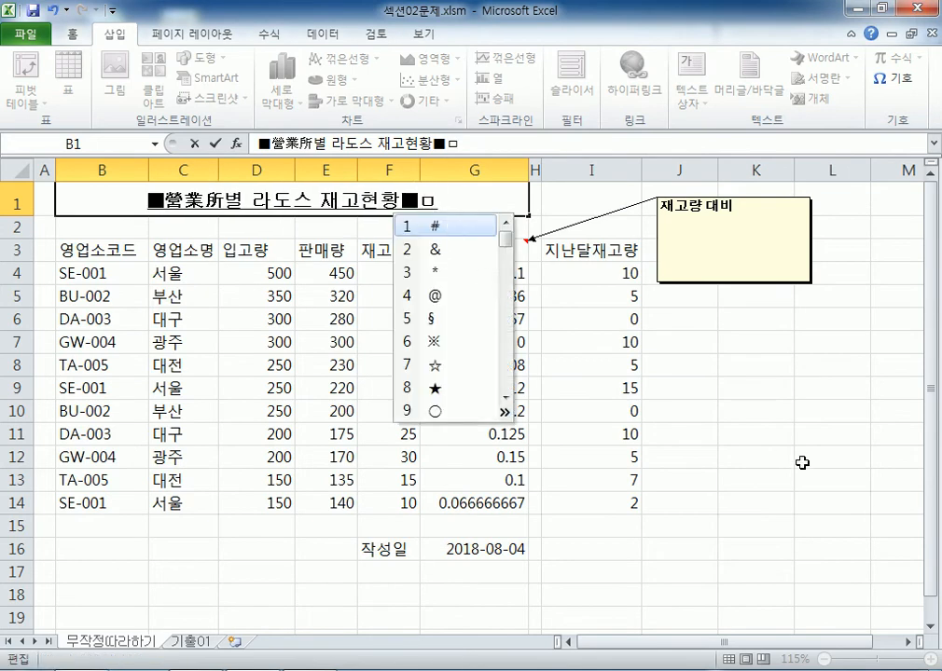
pyautogui.press('Tab')
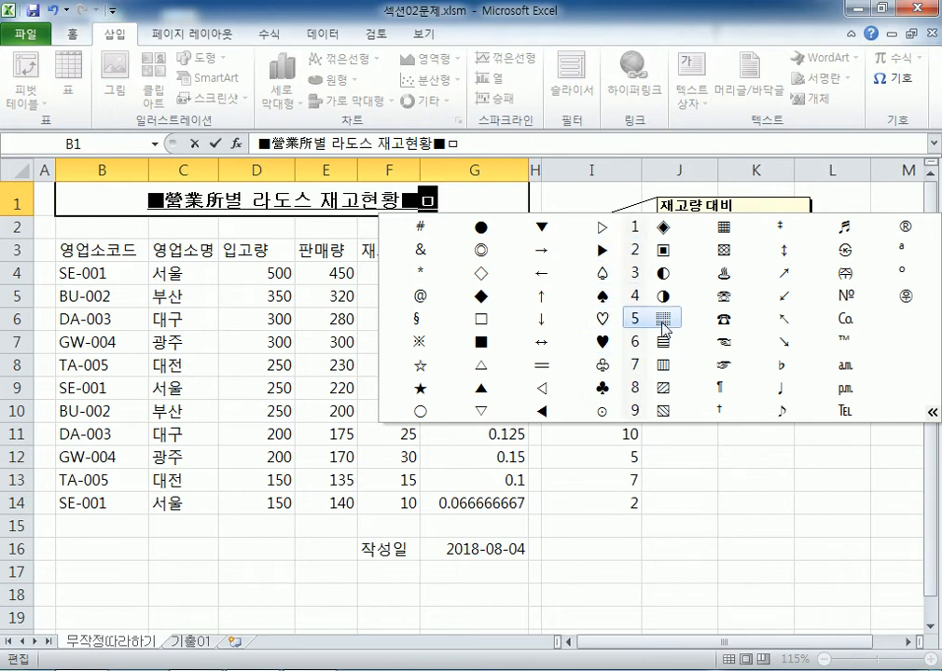
pyautogui.click(601, 295)
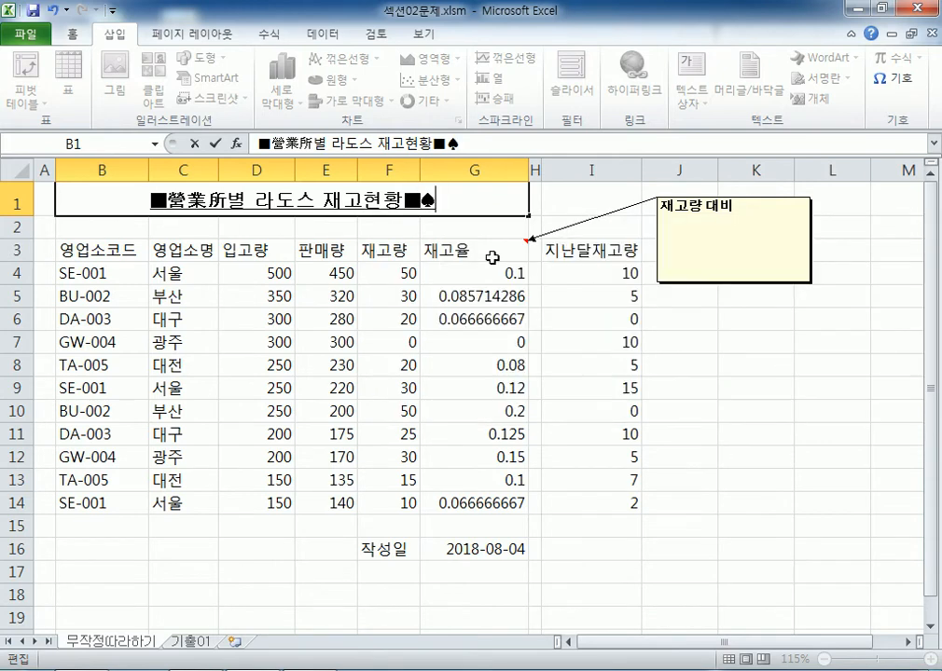
pyautogui.press('BackSpace')
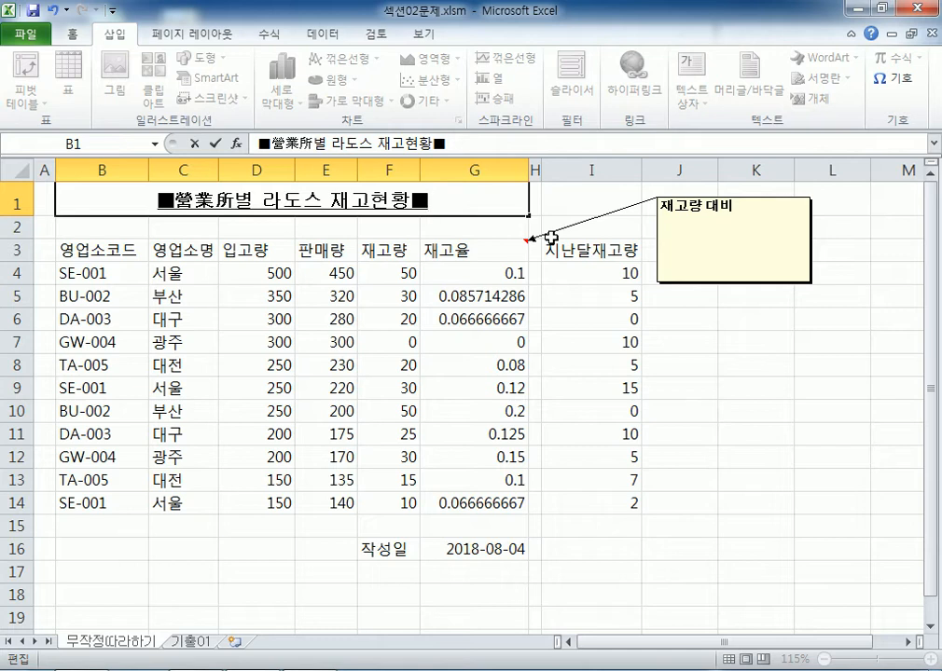
# Commit the title in B1 and center the header cells B3:G3 horizontally
pyautogui.click(415, 312)
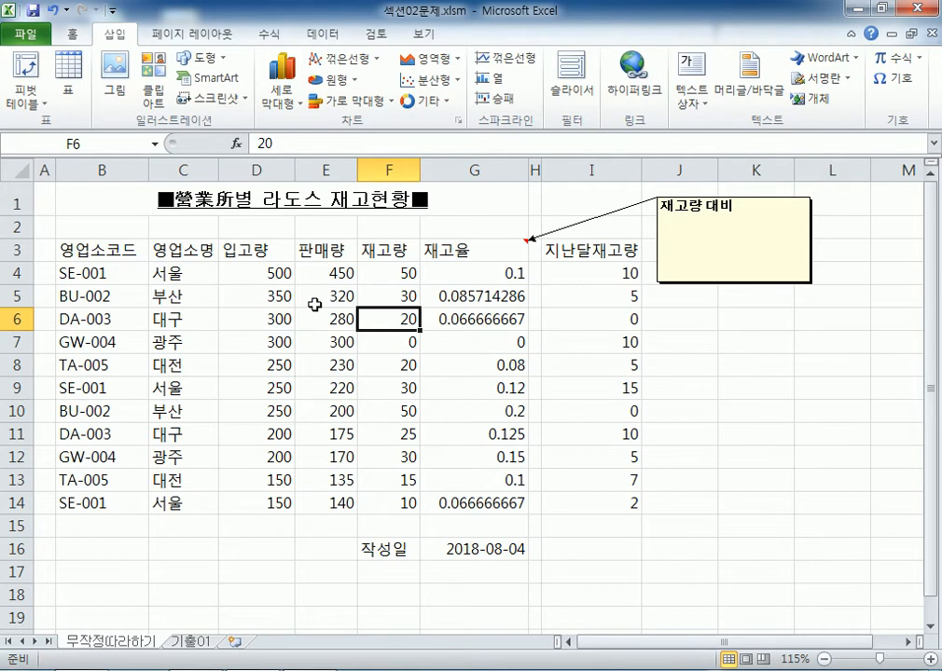
pyautogui.hotkey('alt', 'm')
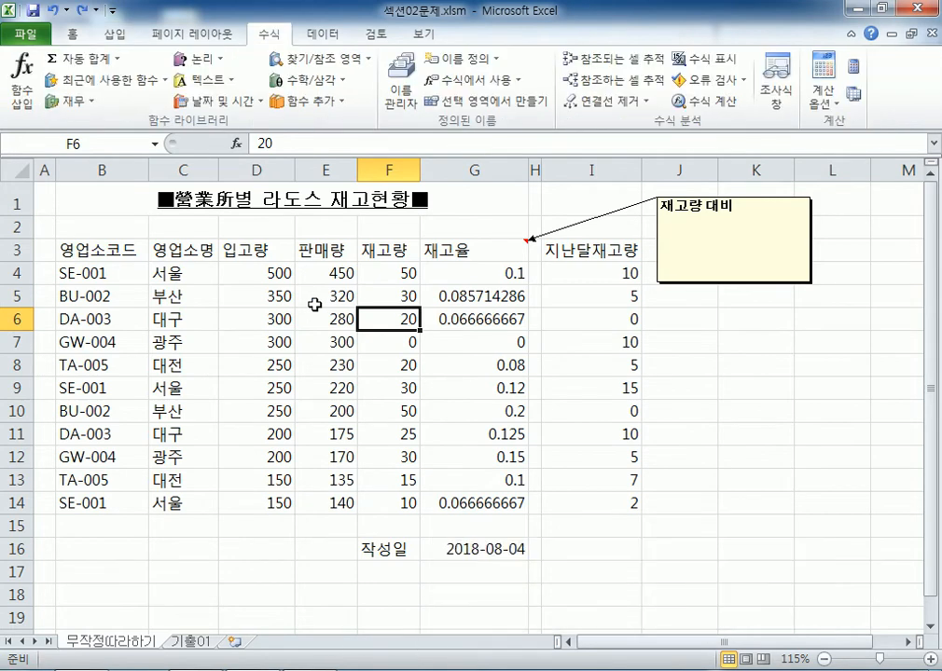
pyautogui.click(93, 248)
pyautogui.moveTo(94, 248); pyautogui.dragTo(482, 250)
pyautogui.click(75, 42)
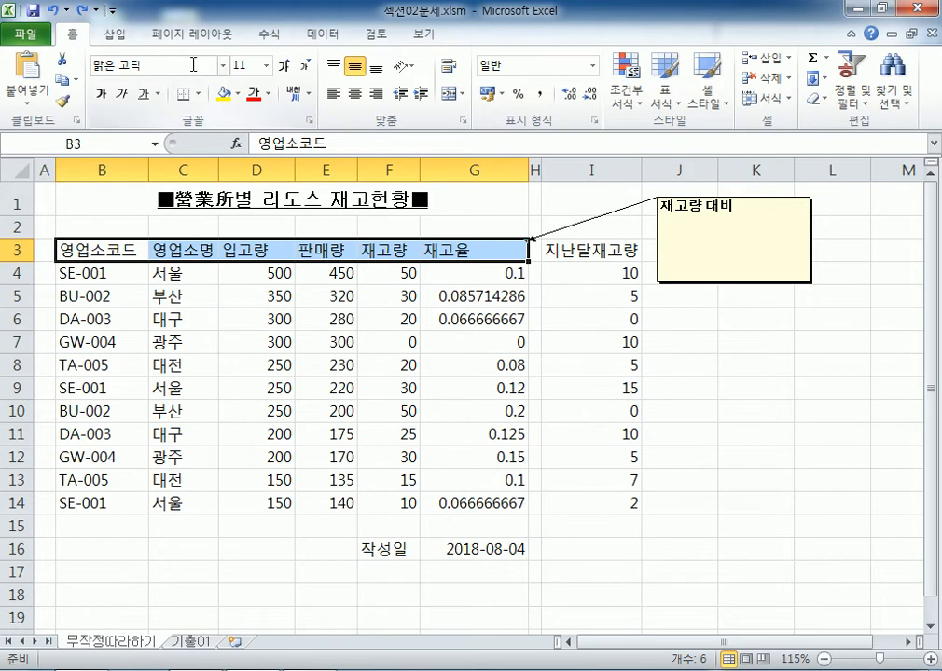
pyautogui.click(357, 94)
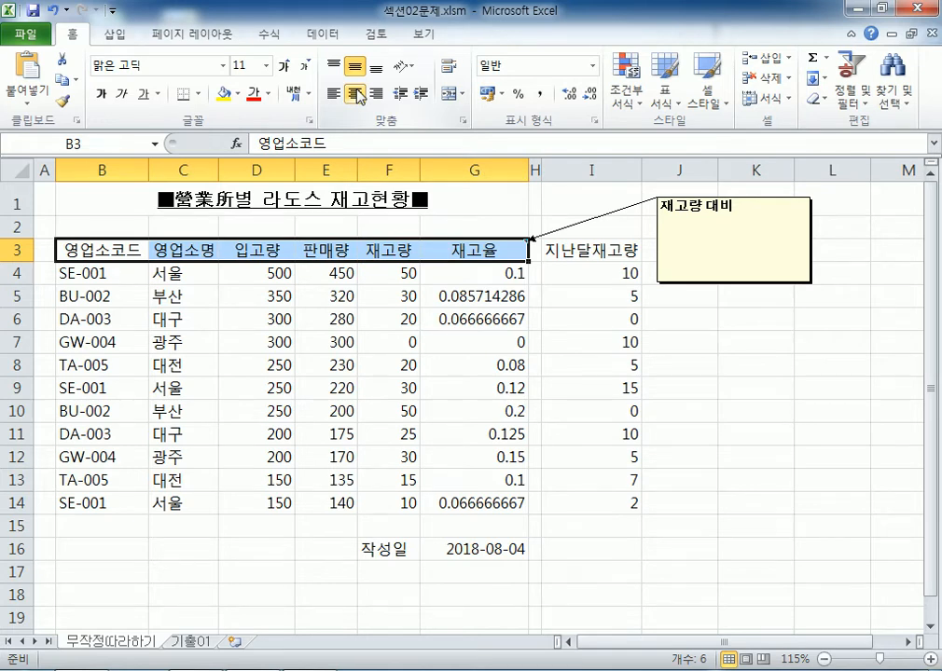
# Fill the header cells B3:G3 with the light blue standard color
pyautogui.click(241, 95)
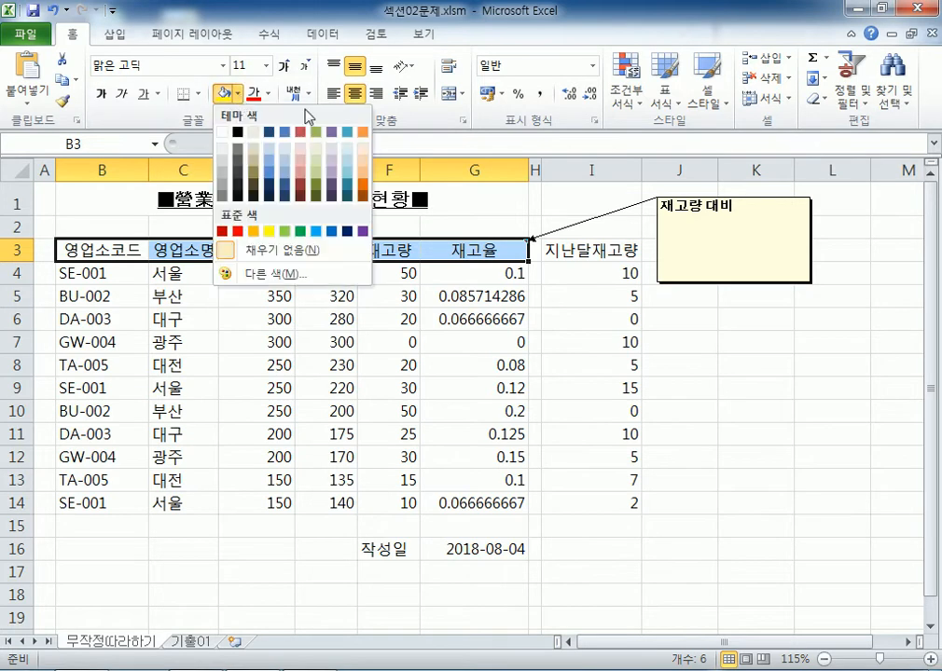
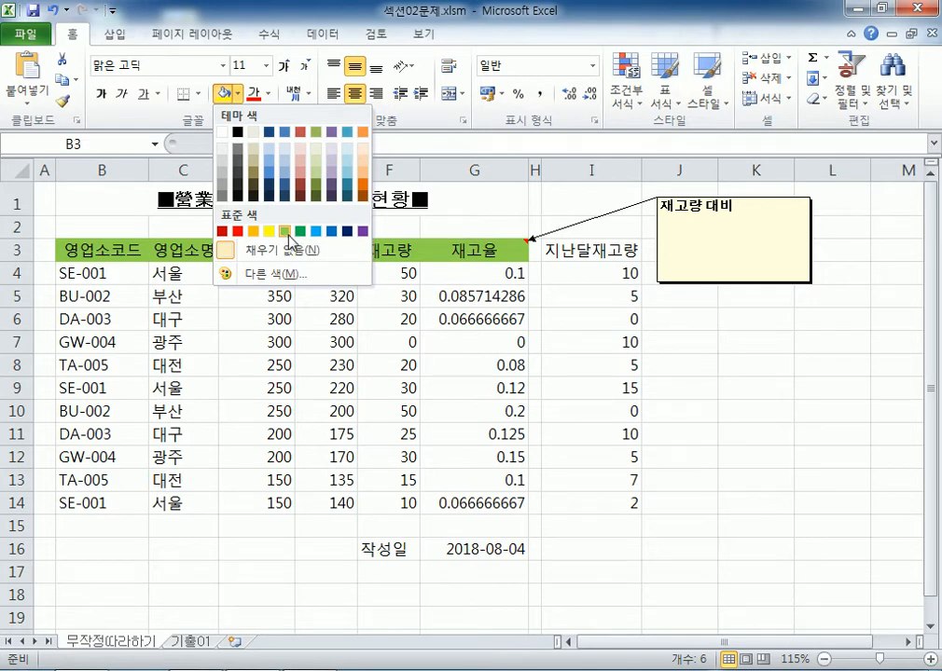
pyautogui.click(318, 233)
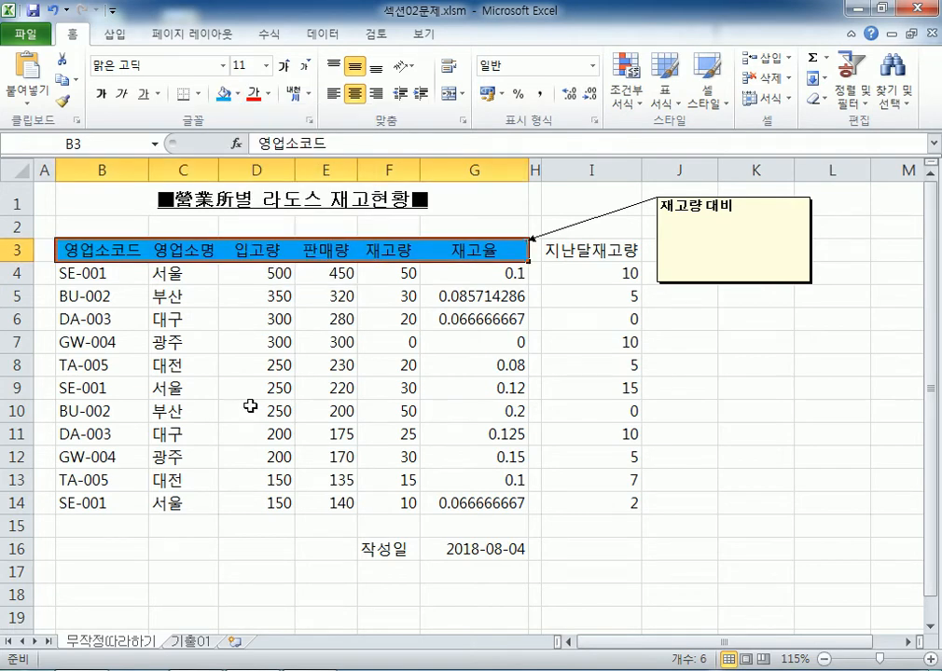
pyautogui.click(239, 94)
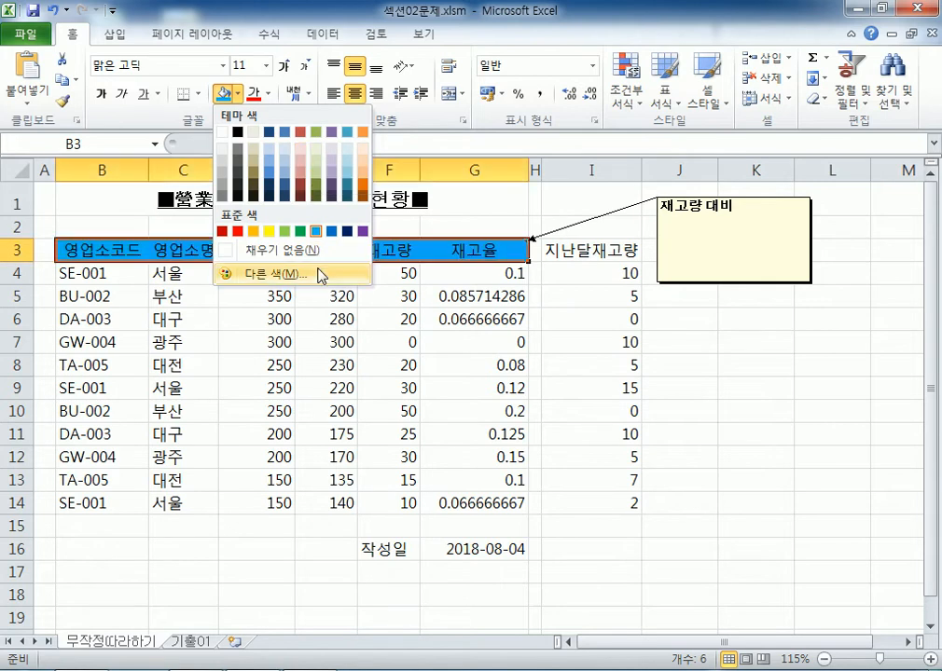
pyautogui.click(466, 211)
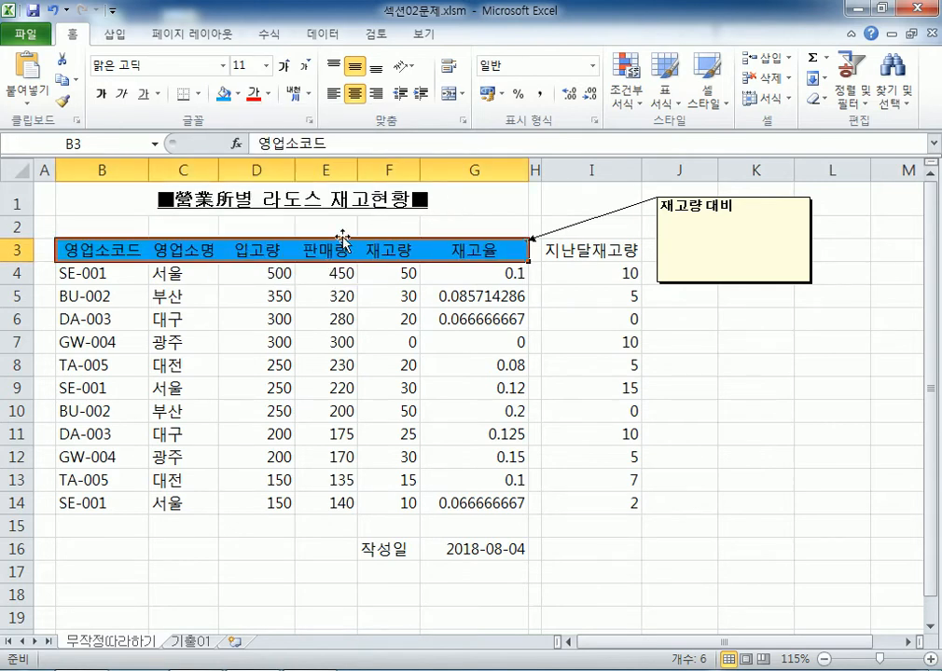
pyautogui.click(317, 226)
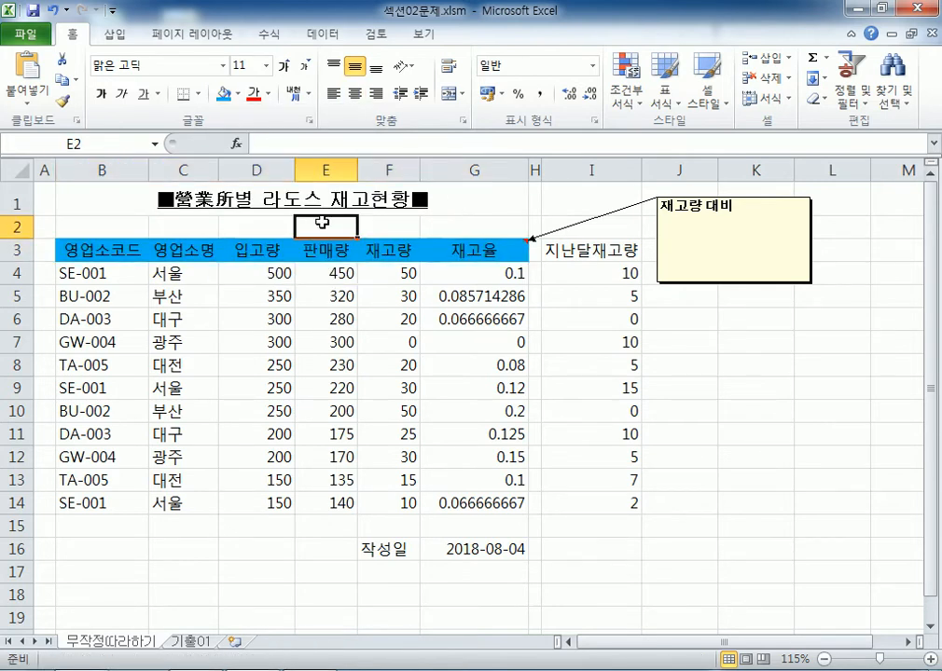
# Make row 3 several times taller so that vertical alignment can be demonstrated in the header cells
pyautogui.click(183, 250)
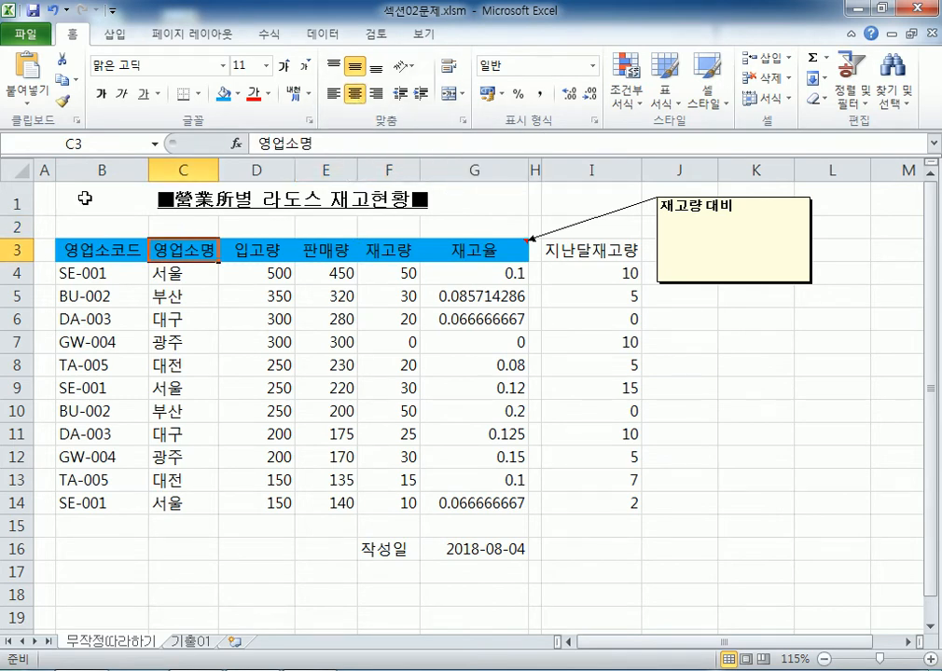
pyautogui.click(14, 252)
pyautogui.moveTo(13, 262); pyautogui.dragTo(13, 421)
# Try top, middle and bottom vertical alignment on the 영업소코드 header in B3, finishing with middle
pyautogui.click(116, 308)
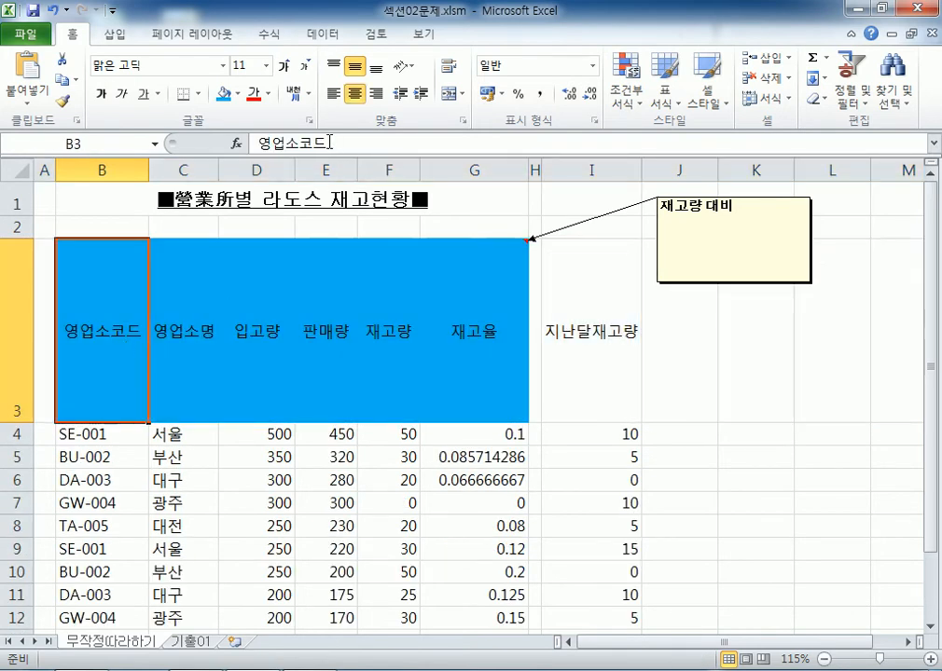
pyautogui.click(333, 65)
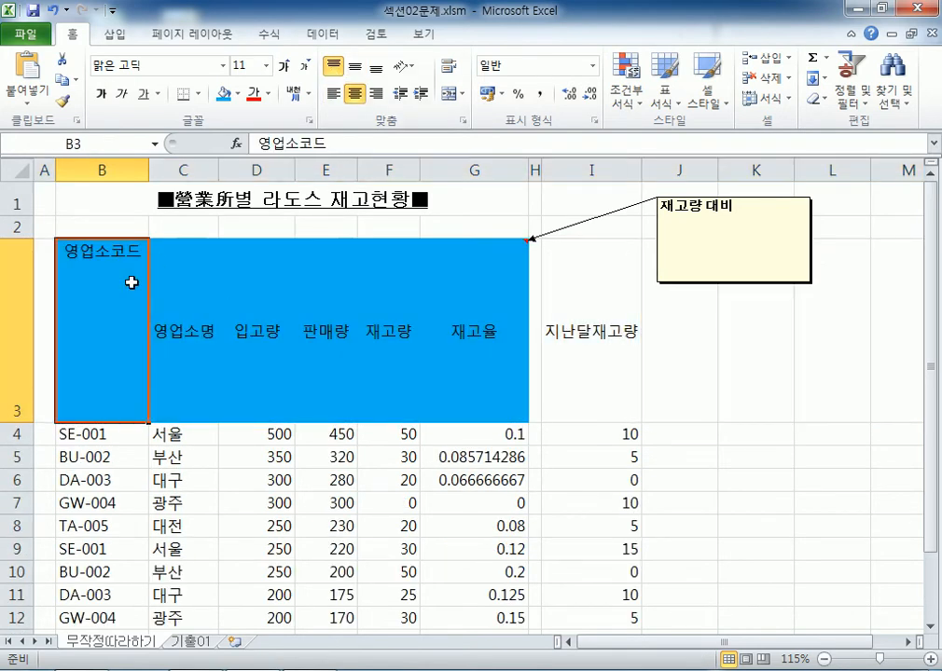
pyautogui.click(355, 68)
pyautogui.click(376, 69)
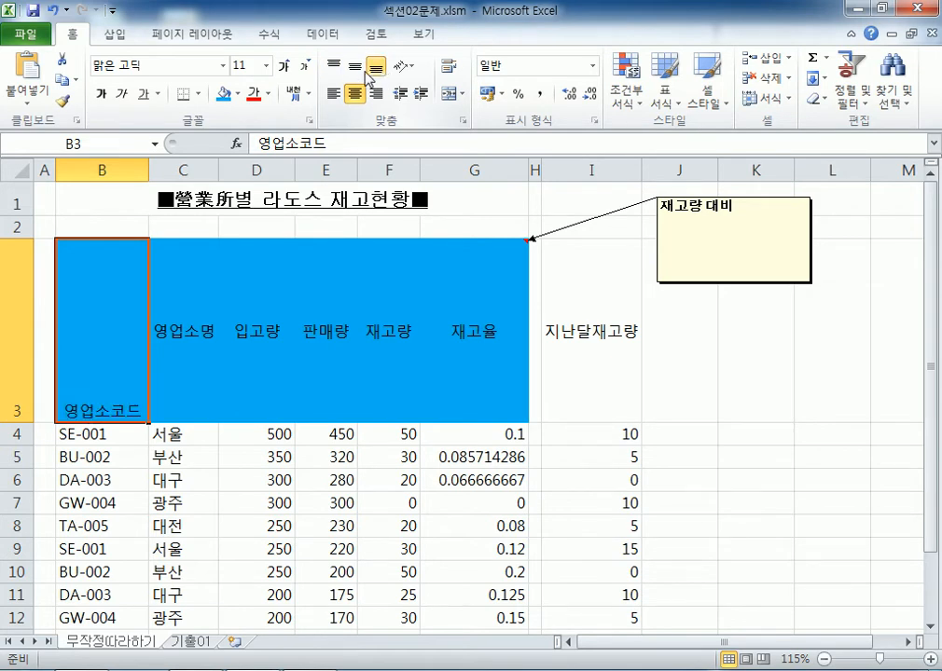
pyautogui.click(356, 68)
pyautogui.click(333, 68)
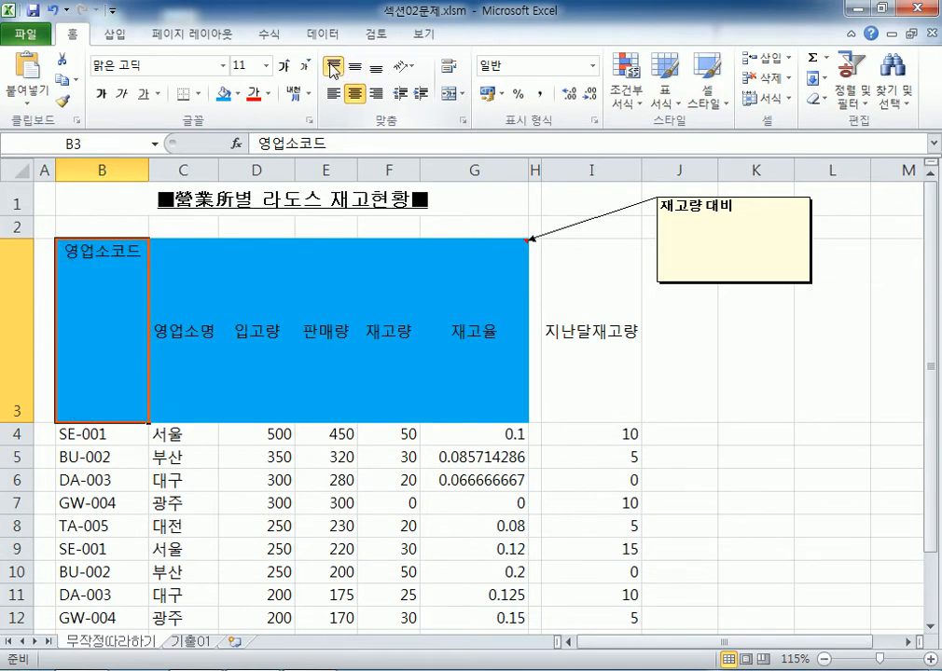
pyautogui.click(376, 68)
pyautogui.click(355, 68)
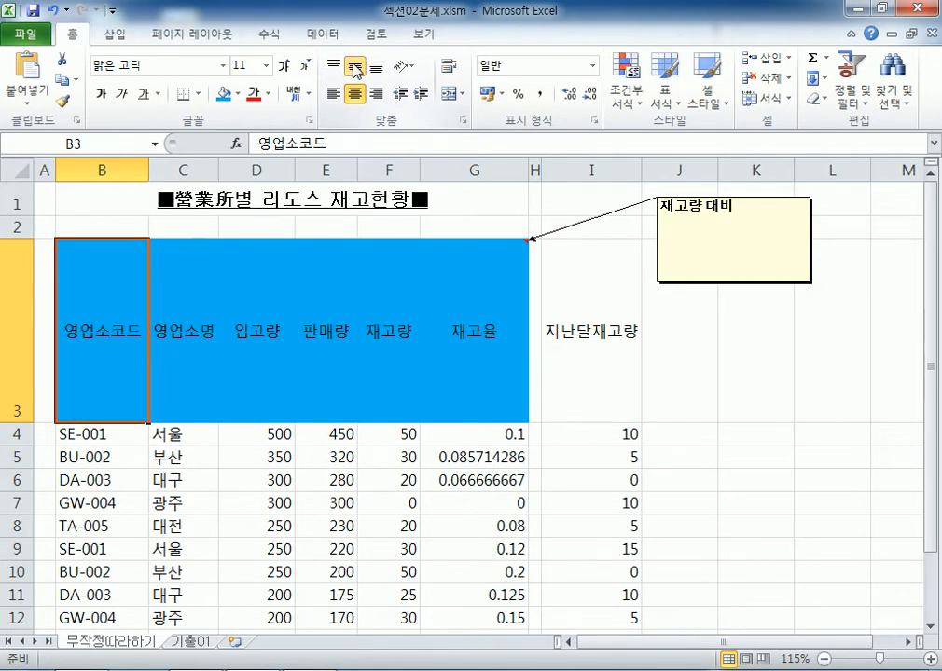
# Try left, center and right horizontal alignment on the header in B3, finishing with center
pyautogui.click(333, 93)
pyautogui.click(356, 93)
pyautogui.click(374, 94)
pyautogui.click(360, 93)
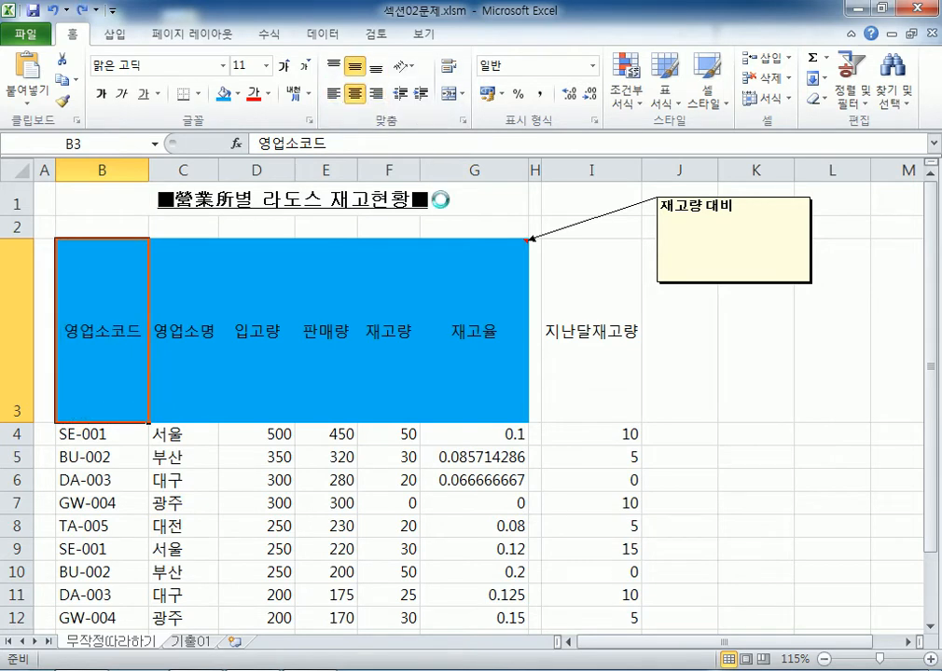
# Undo the alignment trials in B3 and the enlarged height of row 3, and select G4
pyautogui.hotkey('ctrl', 'z')
pyautogui.hotkey('ctrl', 'z')
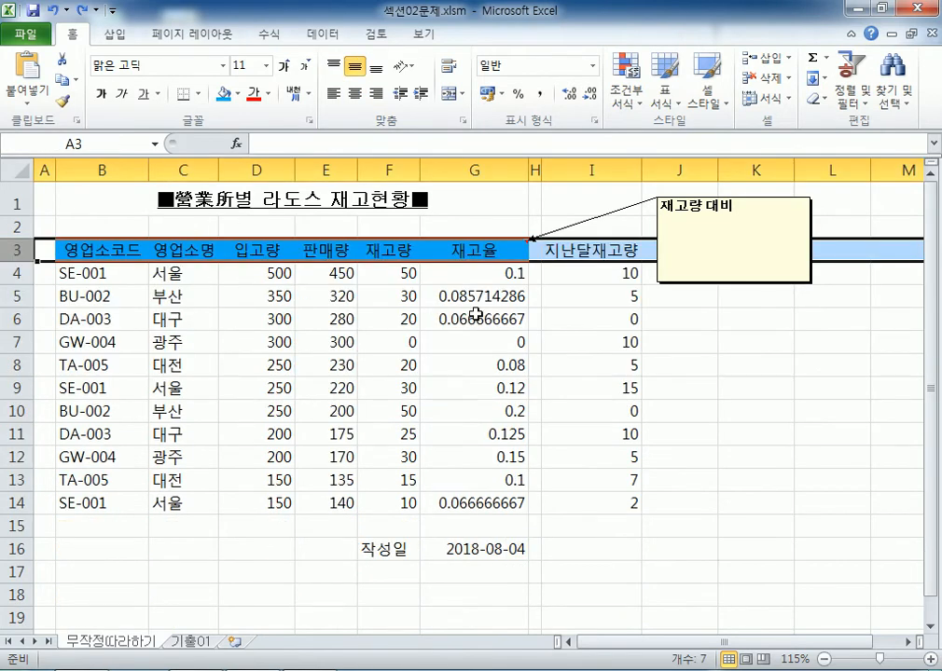
pyautogui.click(465, 278)
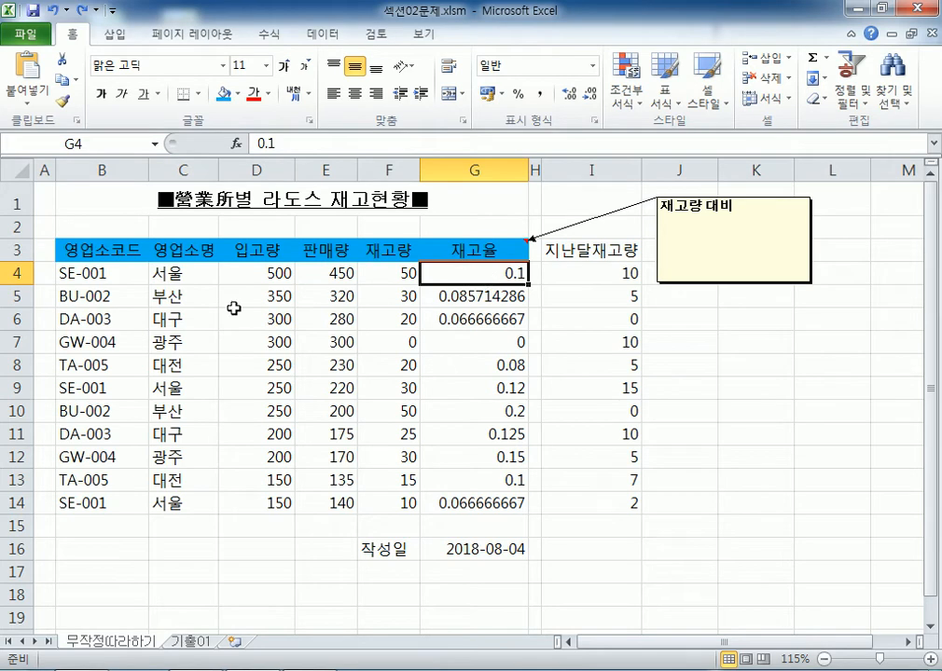
# Try center alignment on the data in B4:G10, switching it on, off and on again
pyautogui.moveTo(182, 297); pyautogui.dragTo(192, 415)
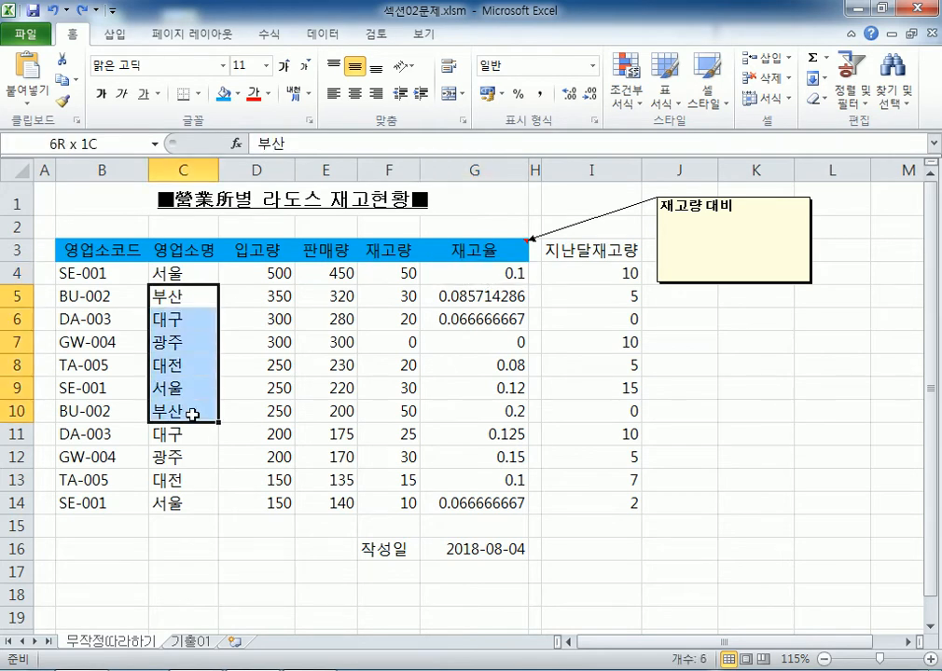
pyautogui.moveTo(131, 271); pyautogui.dragTo(466, 406)
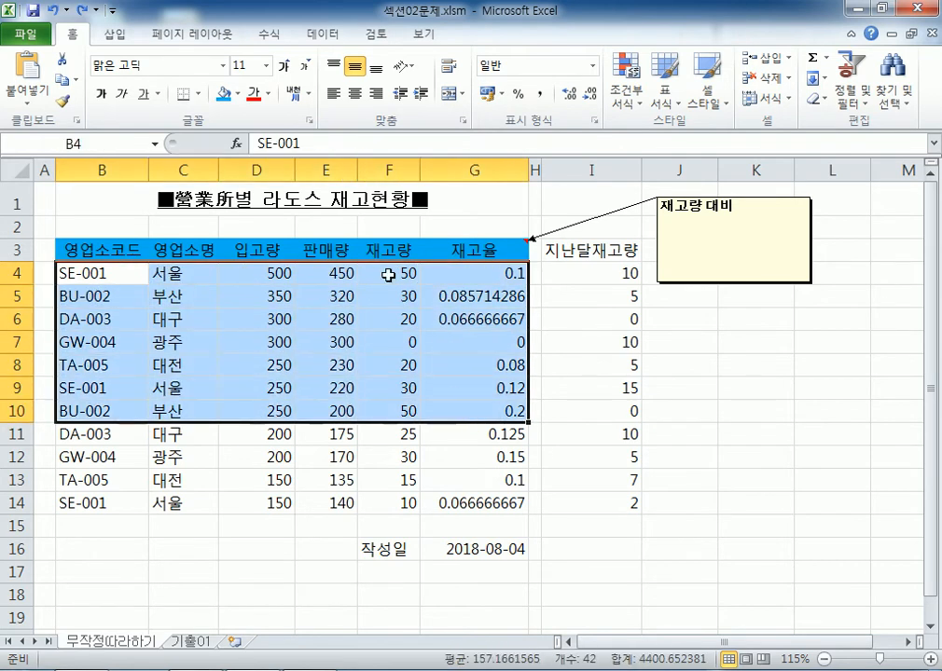
pyautogui.click(357, 97)
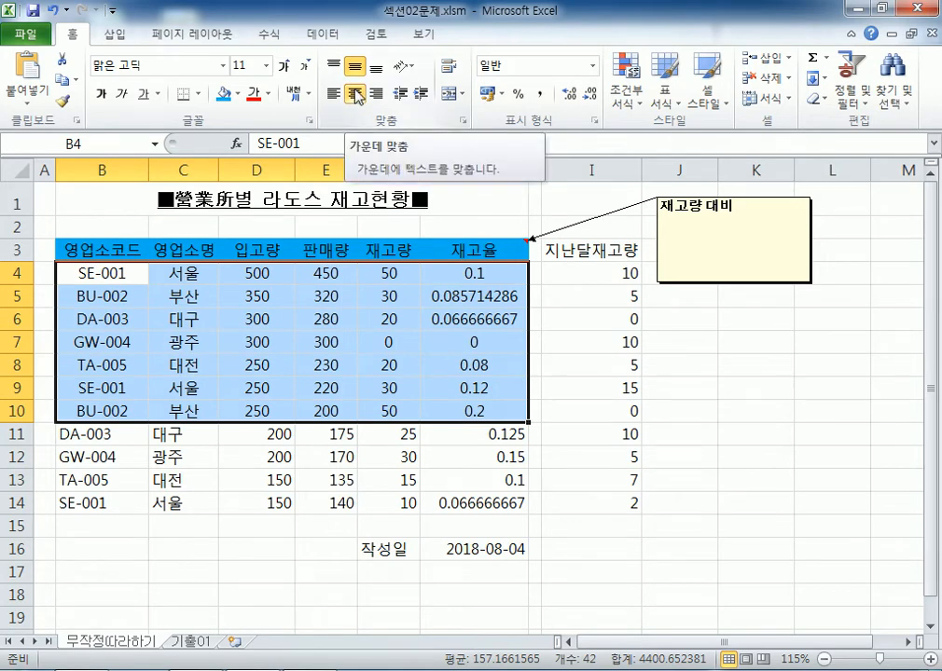
pyautogui.click(355, 94)
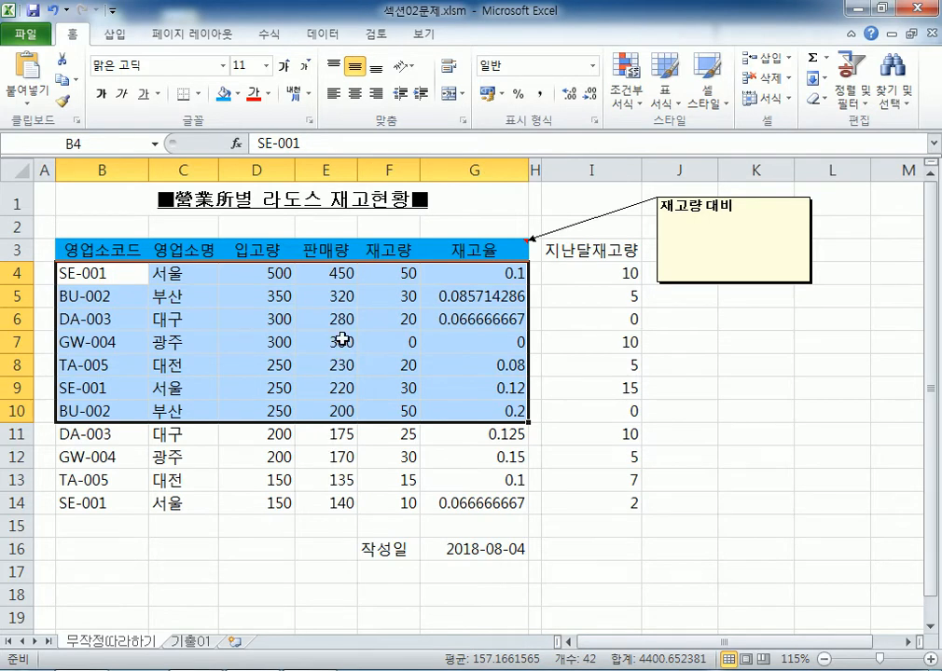
pyautogui.click(355, 94)
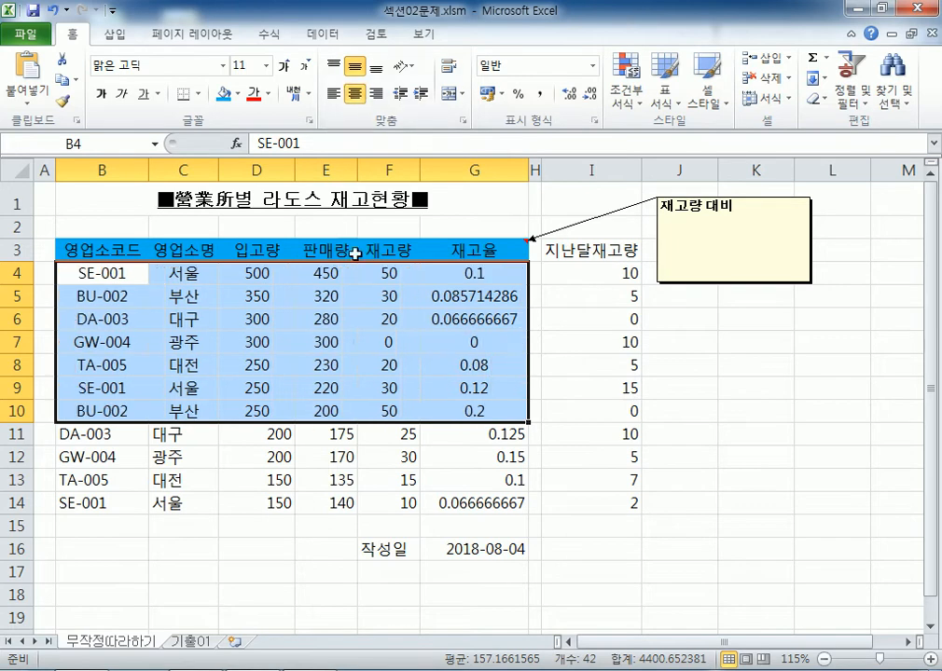
# Try right, left and center alignment on B4:G10, then clear the horizontal alignment and select C4
pyautogui.click(375, 93)
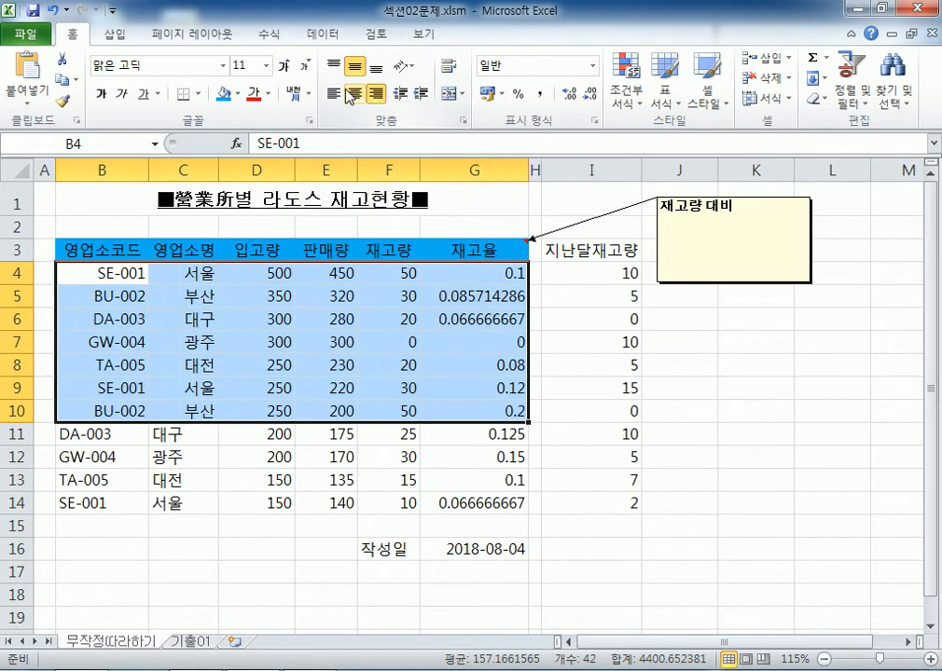
pyautogui.click(333, 94)
pyautogui.click(353, 94)
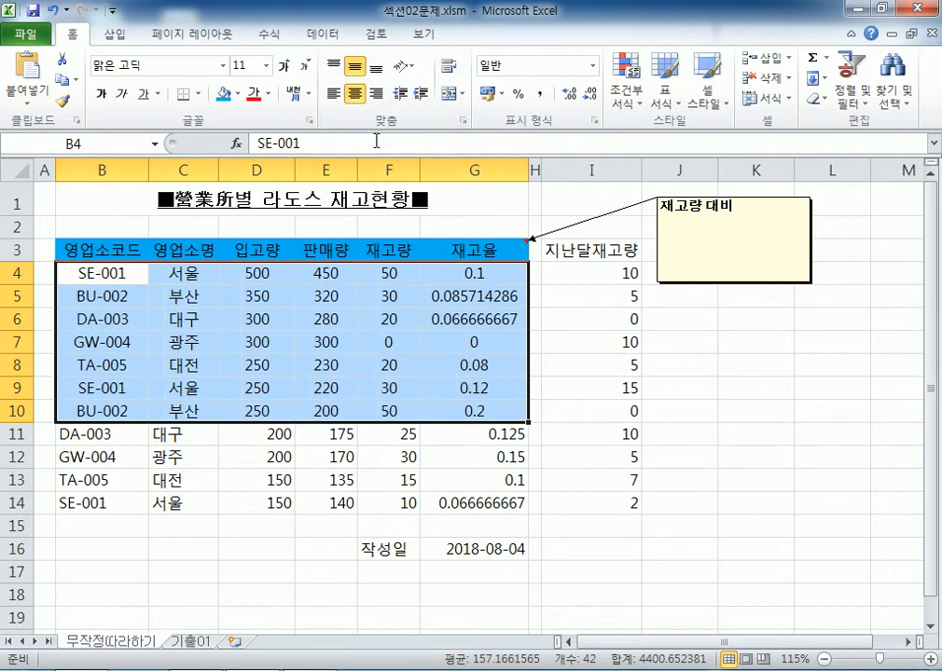
pyautogui.click(354, 95)
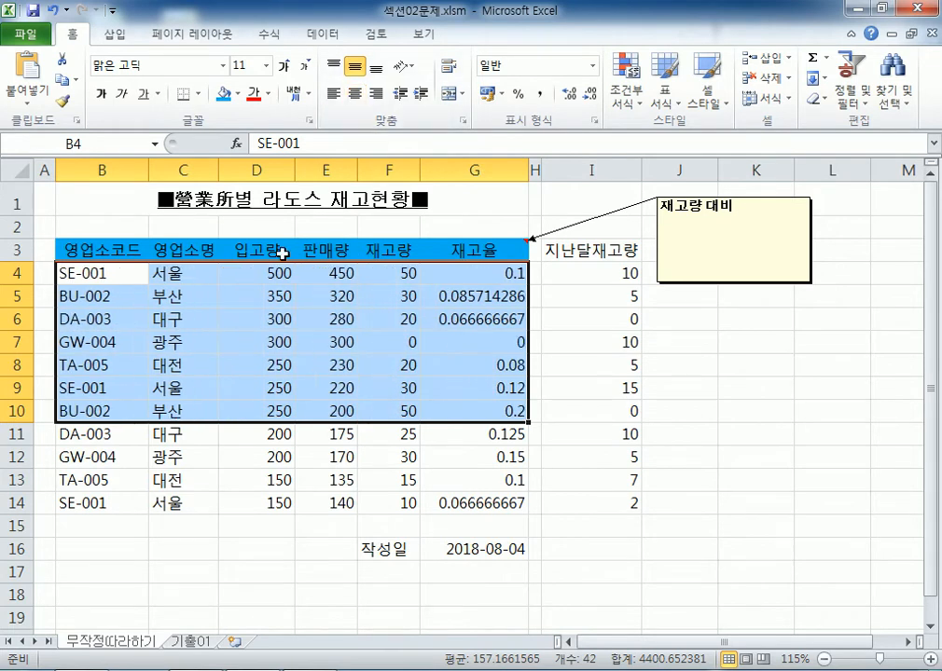
pyautogui.click(179, 271)
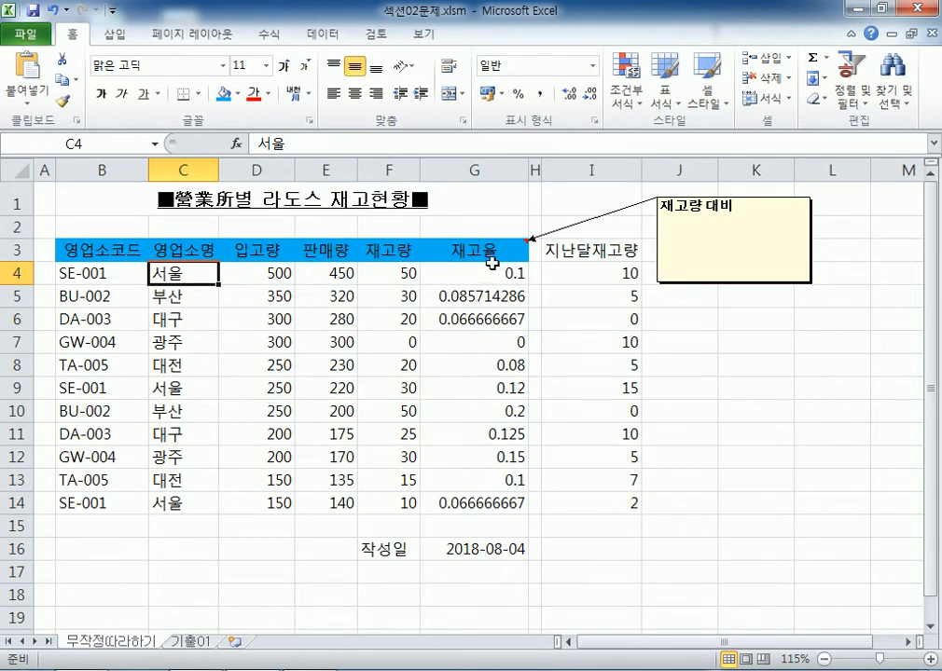
# Center the data in B4:E9, then clear that alignment again and select D5
pyautogui.moveTo(84, 273); pyautogui.dragTo(342, 396)
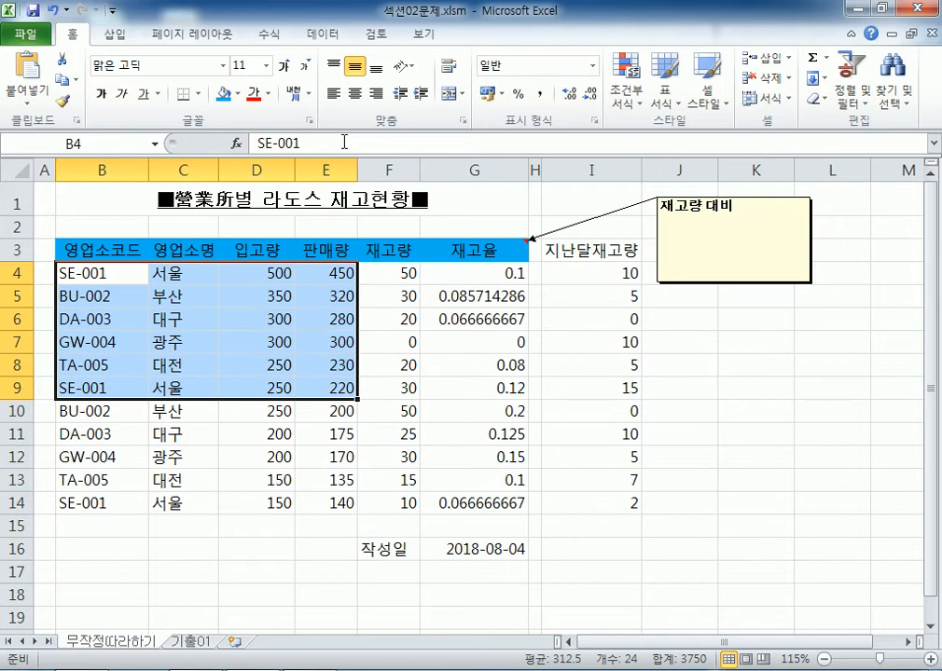
pyautogui.click(354, 93)
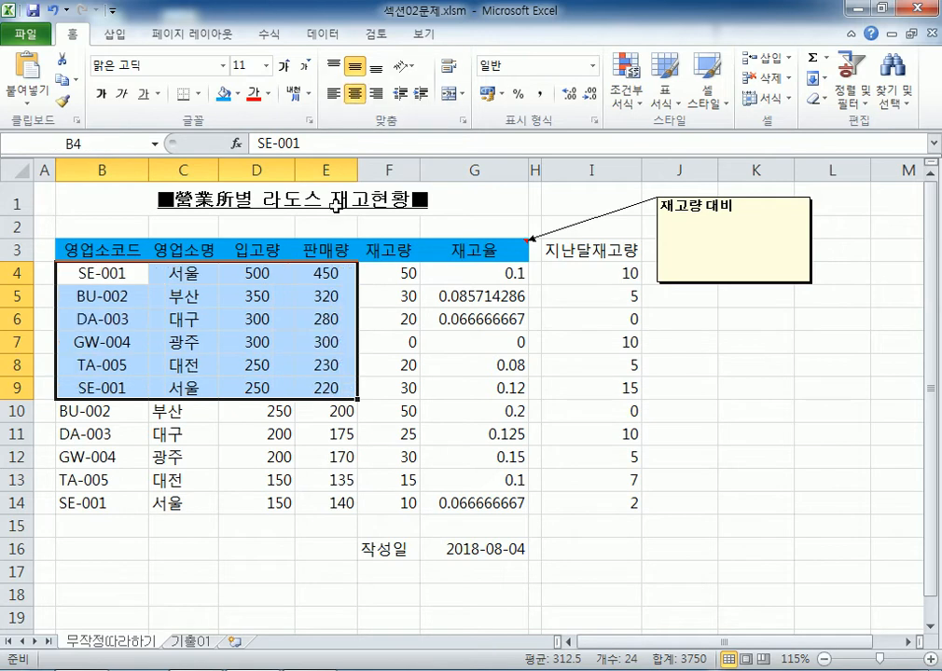
pyautogui.click(354, 93)
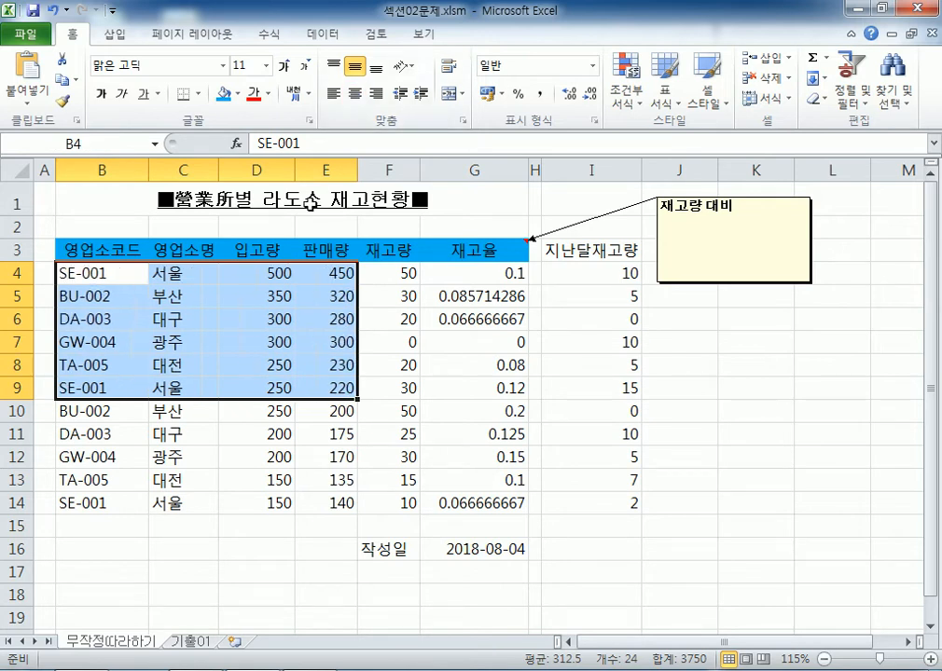
pyautogui.click(284, 291)
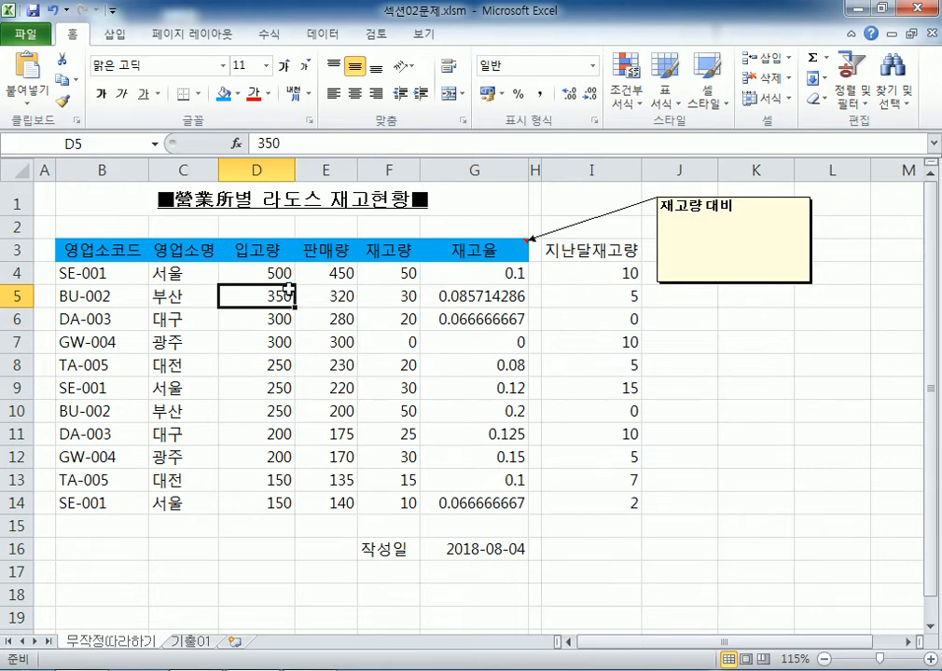
# Append the unit 개 directly to the 입고량 value in D4 to make it 500개
pyautogui.click(251, 276)
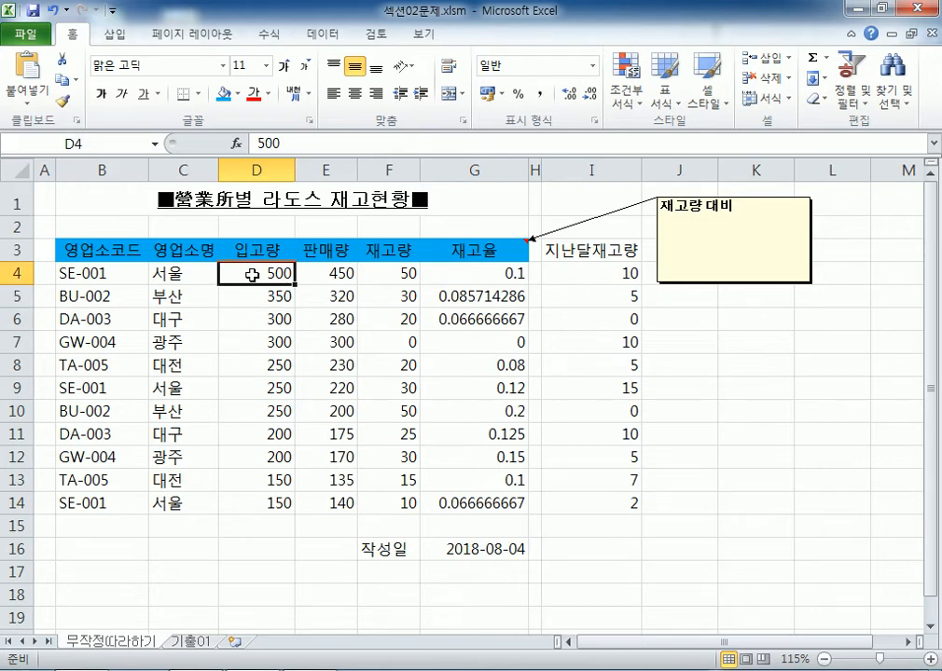
pyautogui.moveTo(252, 276); pyautogui.dragTo(312, 498)
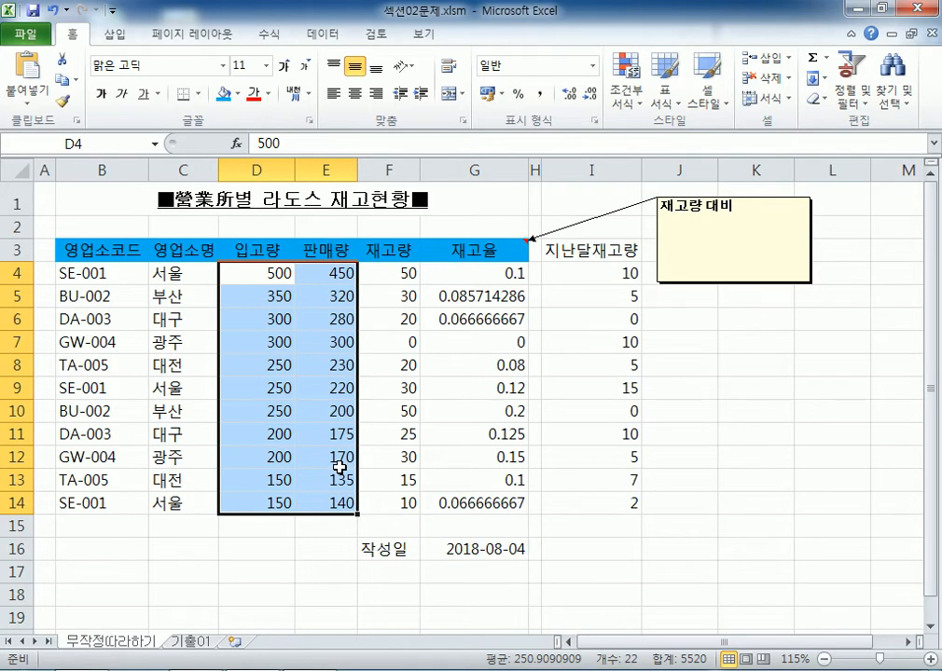
pyautogui.doubleClick(275, 271)
pyautogui.write('개')
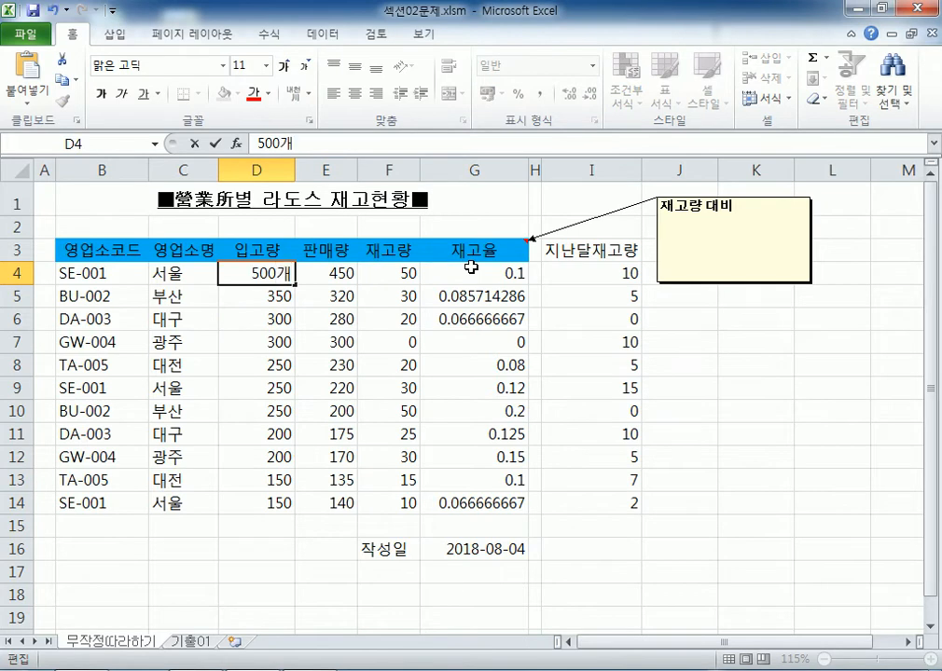
pyautogui.press('Return')
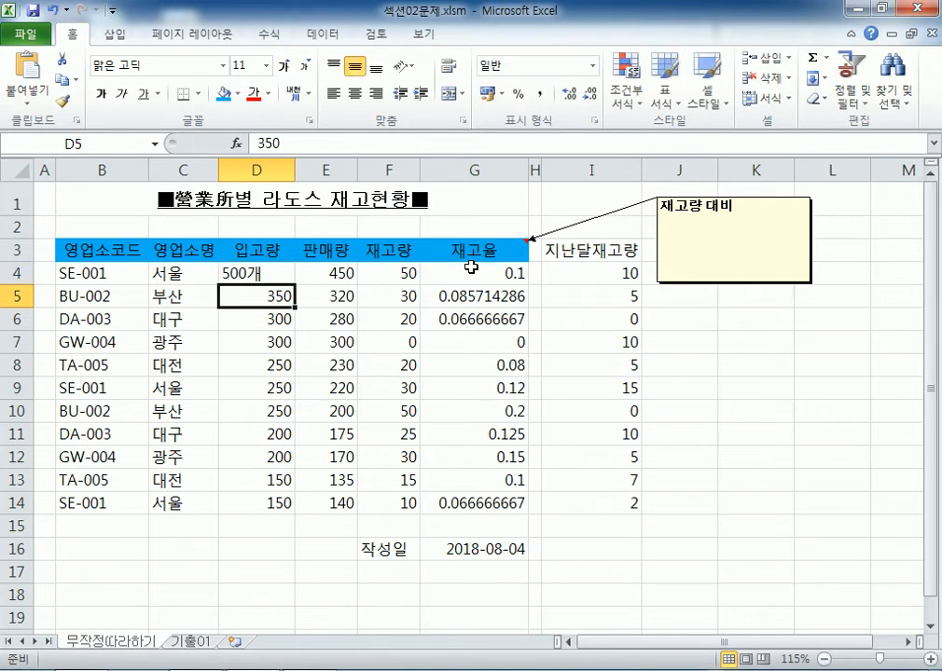
pyautogui.press('Up')
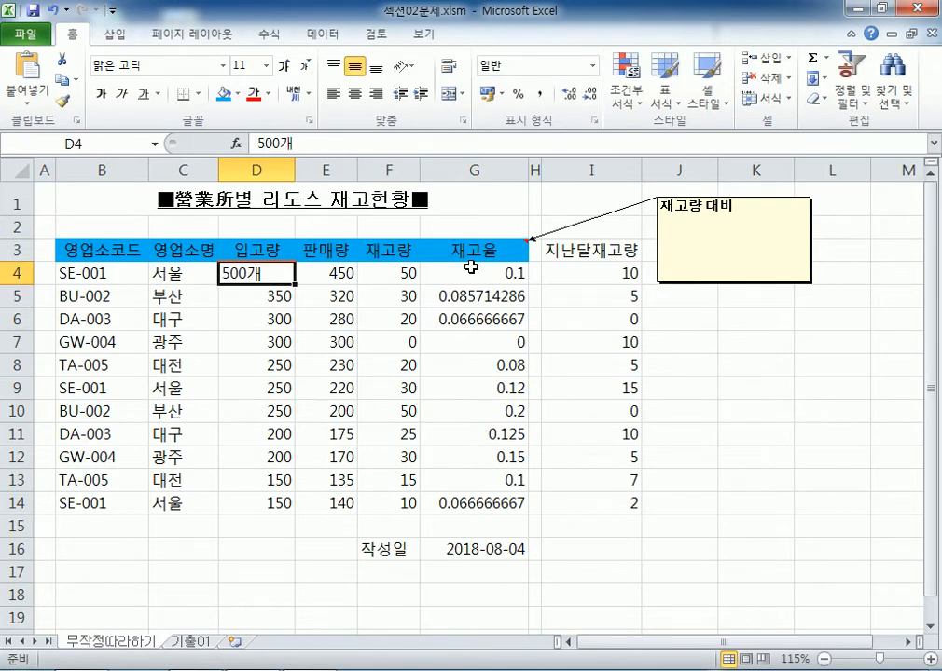
# Remove the unit from D4 so the cell holds the plain number 500
pyautogui.press('F2')
pyautogui.press('BackSpace')
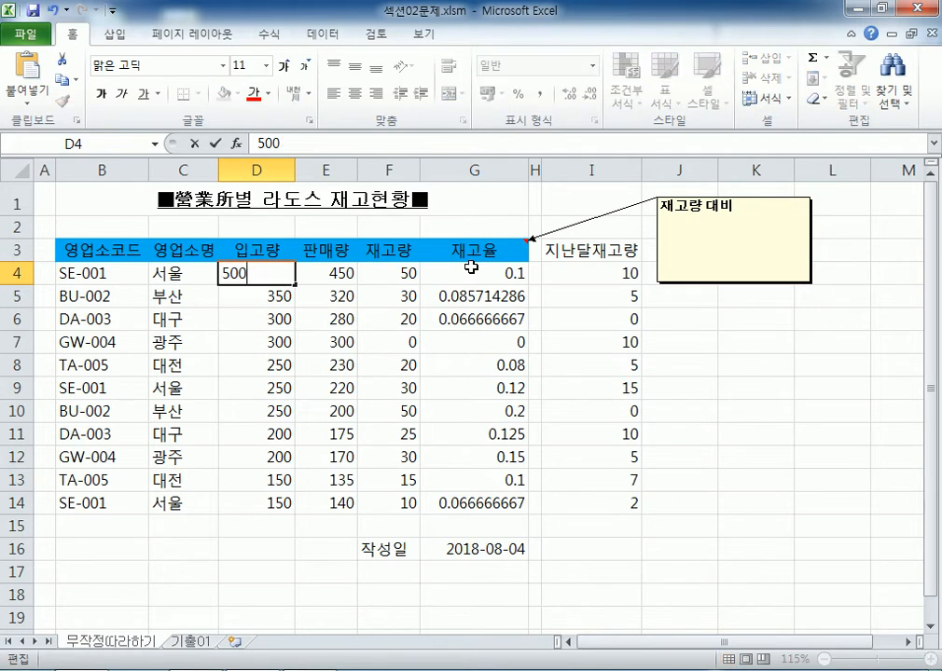
pyautogui.press('Return')
pyautogui.press('Up')
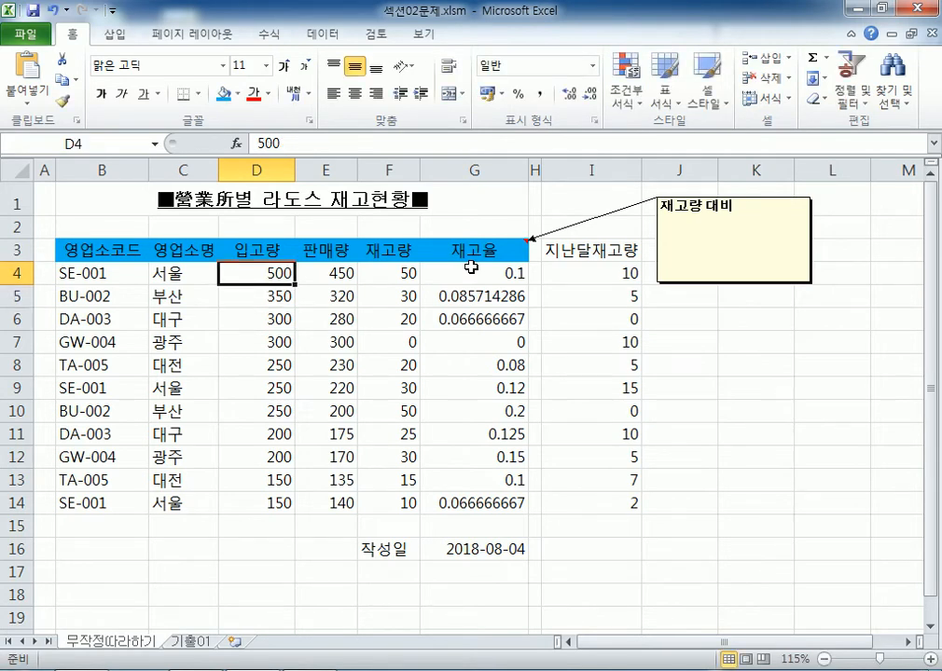
# Enter 500개 in D4 again and try right alignment on the cell, then clear it
pyautogui.press('F2')
pyautogui.write('개')
pyautogui.hotkey('ctrl', 'Return')
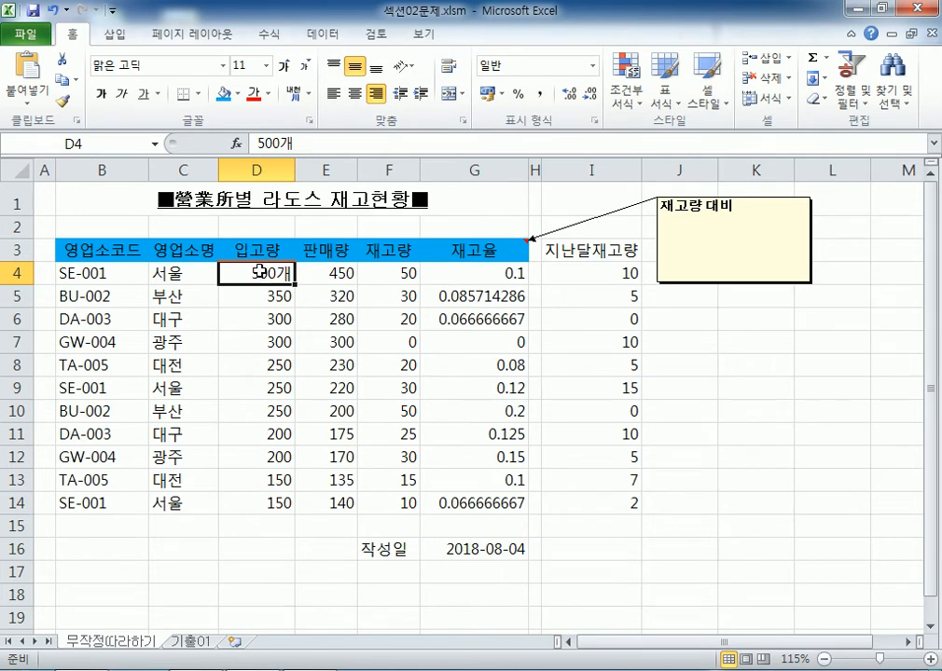
pyautogui.click(376, 93)
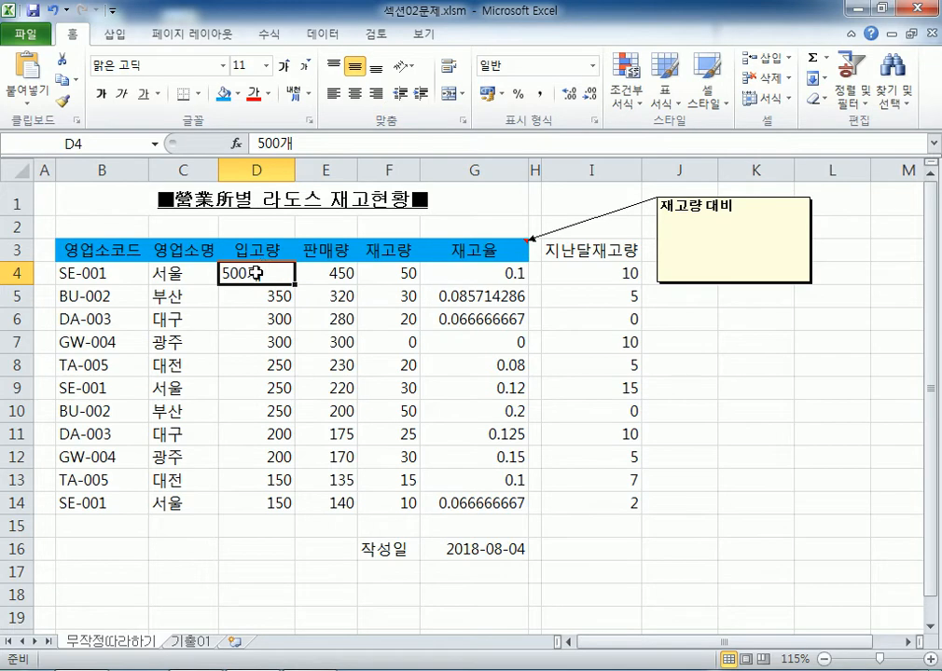
# Delete 개 from the D4 entry, leaving only 500
pyautogui.doubleClick(255, 272)
pyautogui.press('BackSpace')
pyautogui.press('Return')
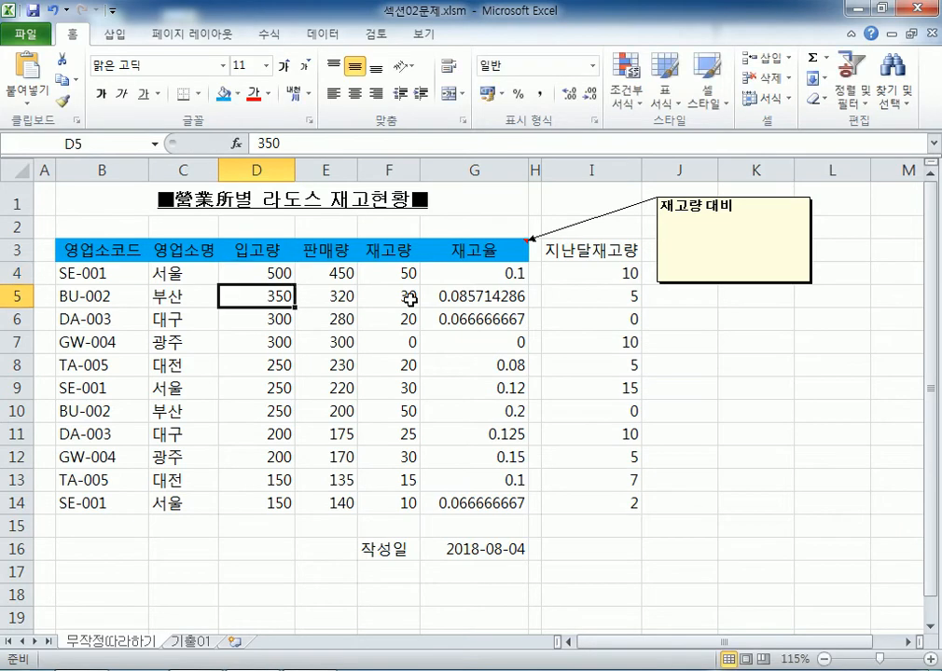
# Select the 입고량 and 판매량 values in D4:E14 and locate the 셀 서식 command
pyautogui.moveTo(271, 272); pyautogui.dragTo(311, 492)
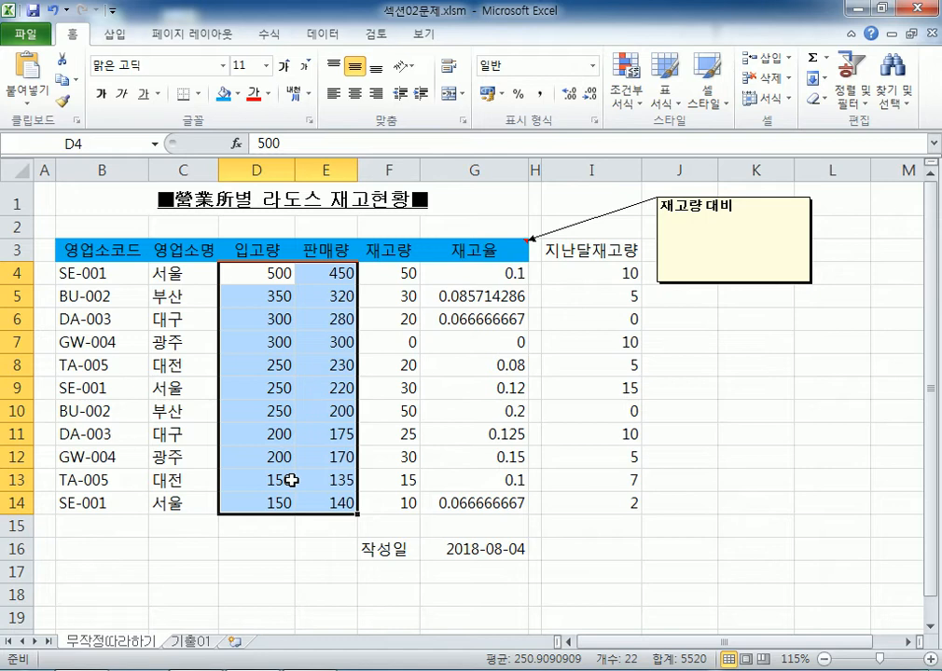
pyautogui.moveTo(252, 274); pyautogui.dragTo(332, 492)
pyautogui.rightClick(264, 286)
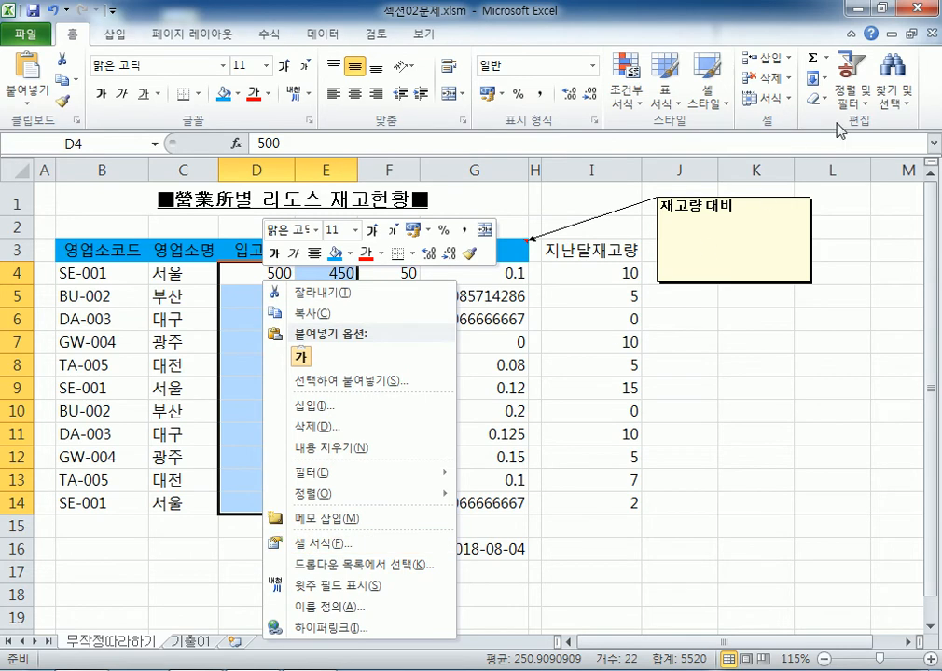
pyautogui.click(786, 100)
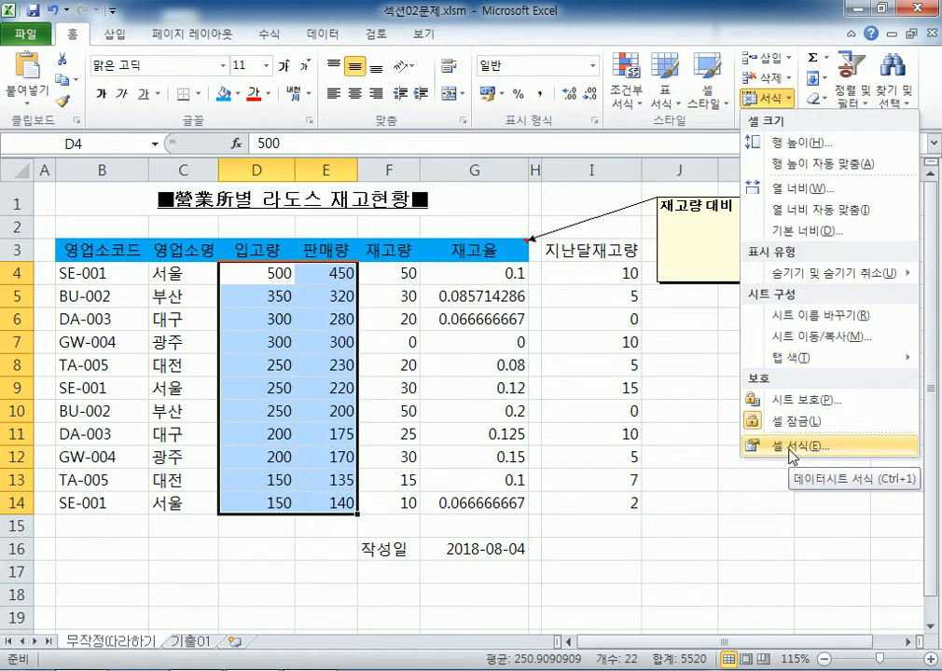
pyautogui.click(275, 268)
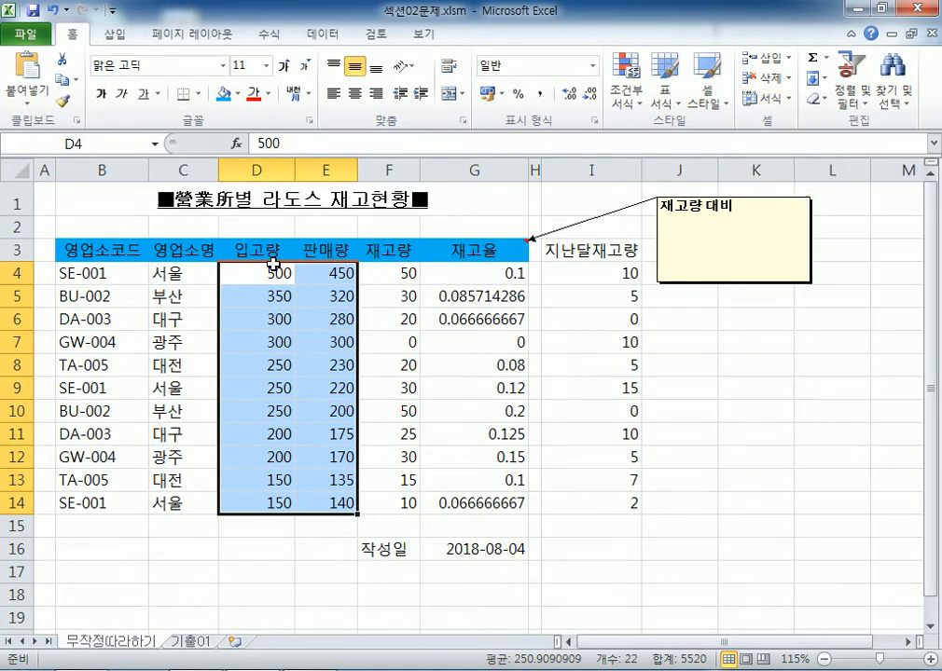
# View the number format categories for D4:E14 and close the cell format settings without changes
pyautogui.hotkey('ctrl', '1')
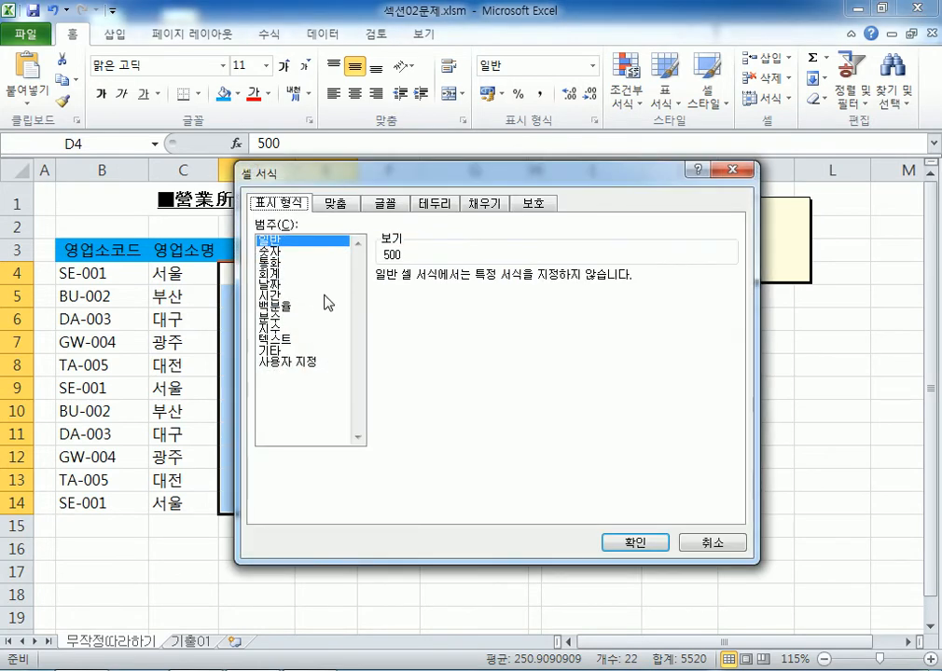
pyautogui.moveTo(359, 191); pyautogui.dragTo(457, 140)
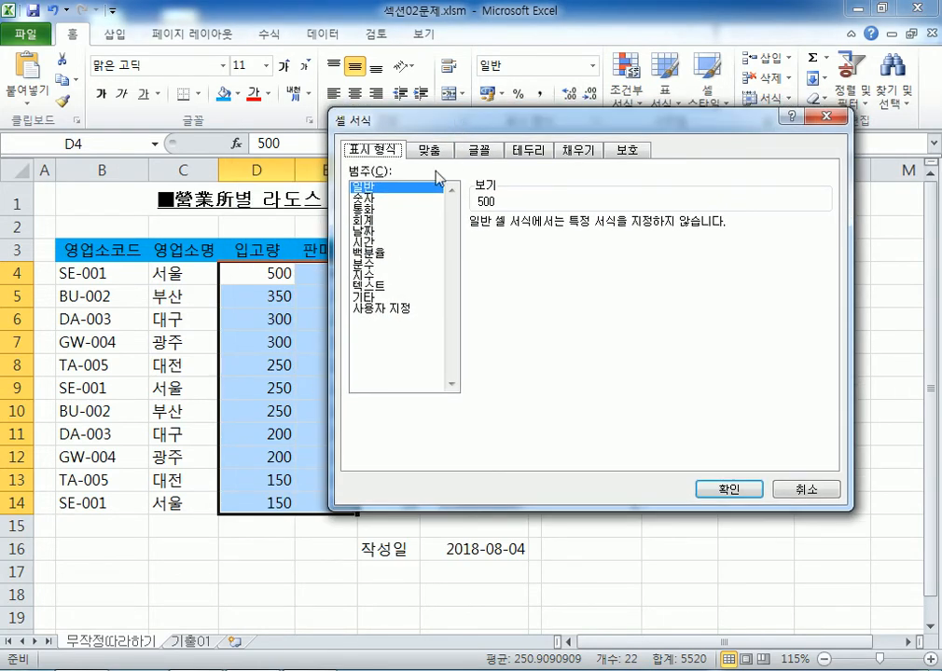
pyautogui.press('Escape')
# Check which cell format settings are offered while D4 is being edited, then cancel the edit
pyautogui.press('F2')
pyautogui.hotkey('ctrl', '1')
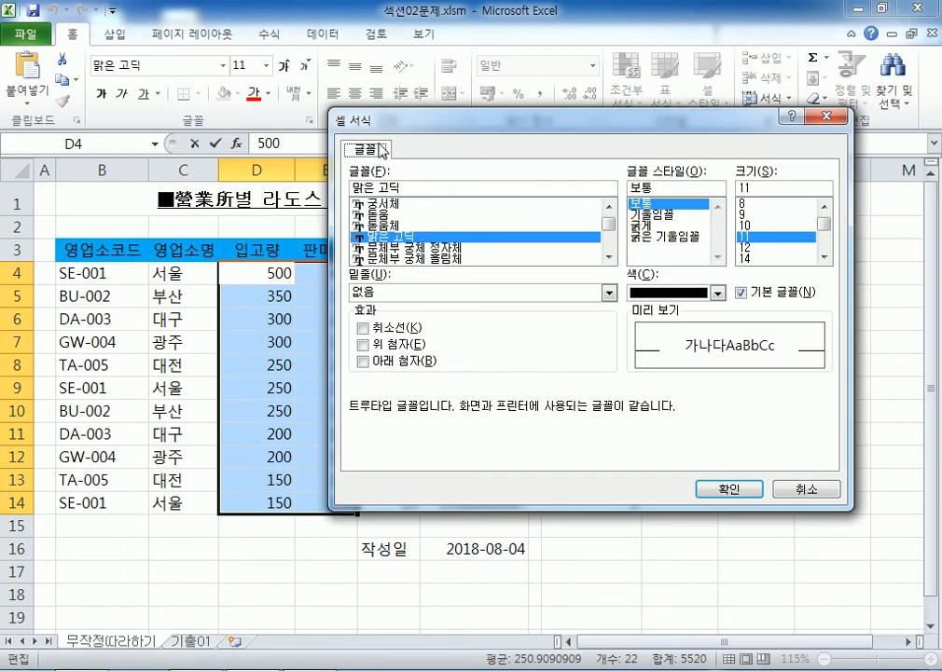
pyautogui.press('Escape')
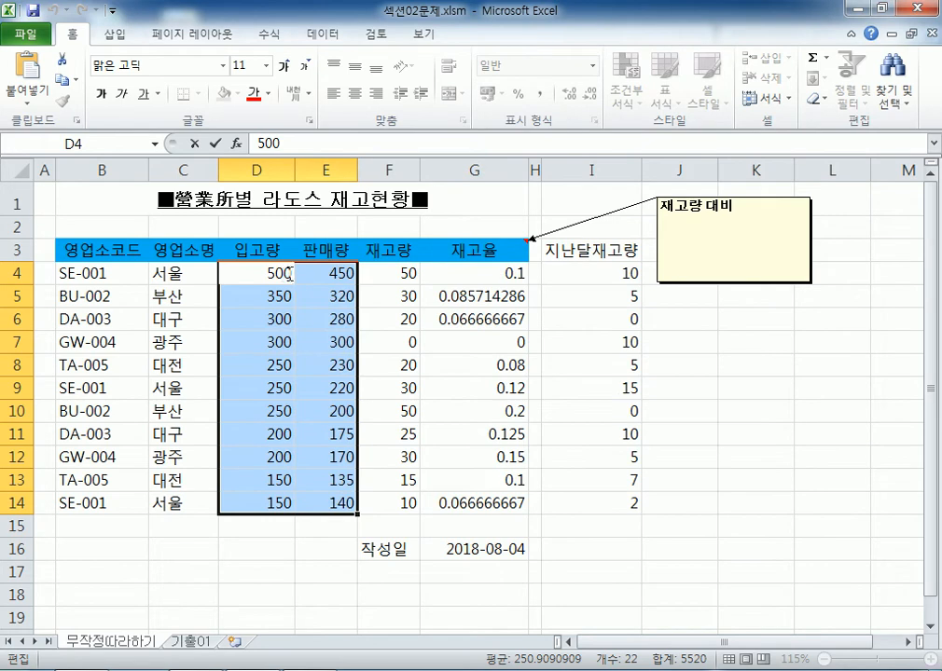
pyautogui.hotkey('ctrl', '1')
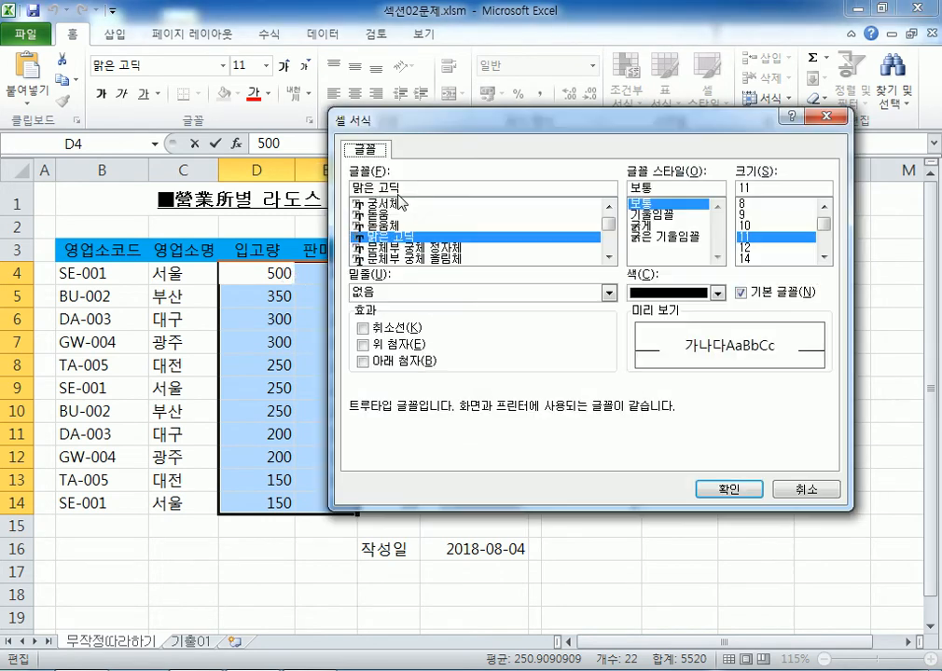
pyautogui.press('Escape')
pyautogui.press('Escape')
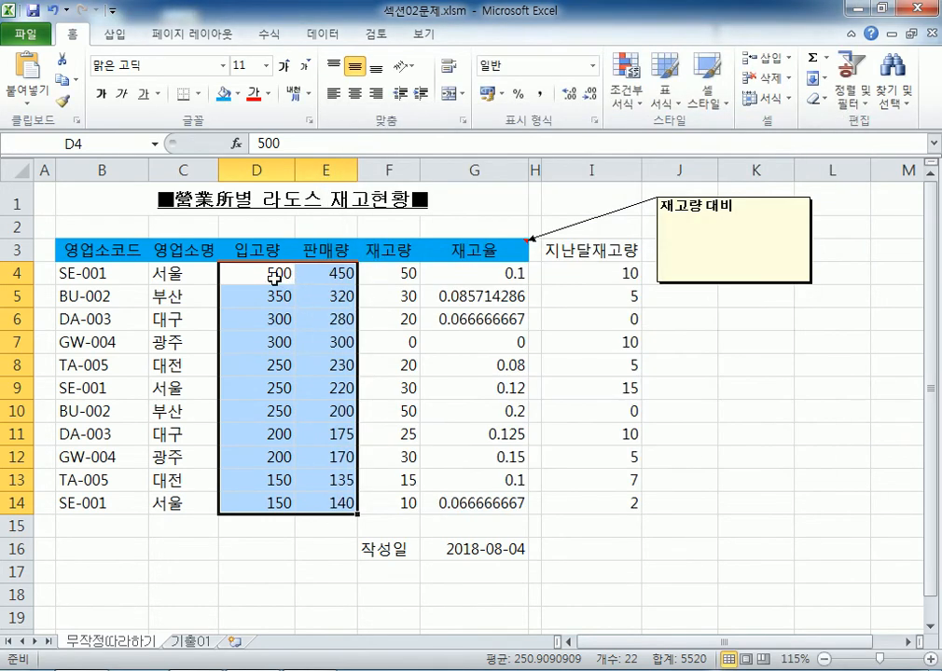
# Bring up the 사용자 지정 number formats for the selected range D4:E14
pyautogui.hotkey('ctrl', '1')
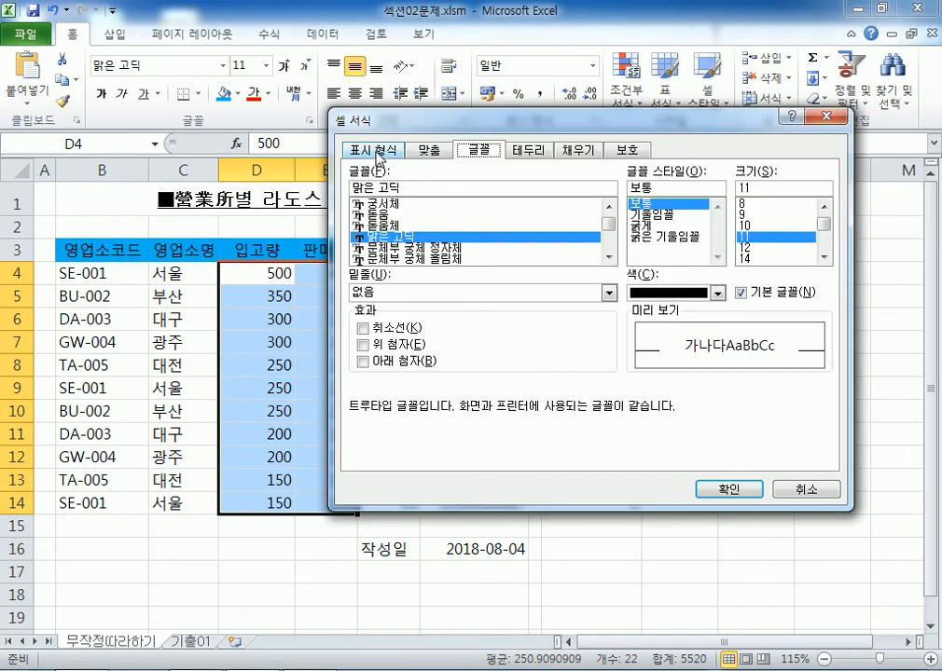
pyautogui.click(367, 150)
pyautogui.moveTo(431, 131); pyautogui.dragTo(525, 56)
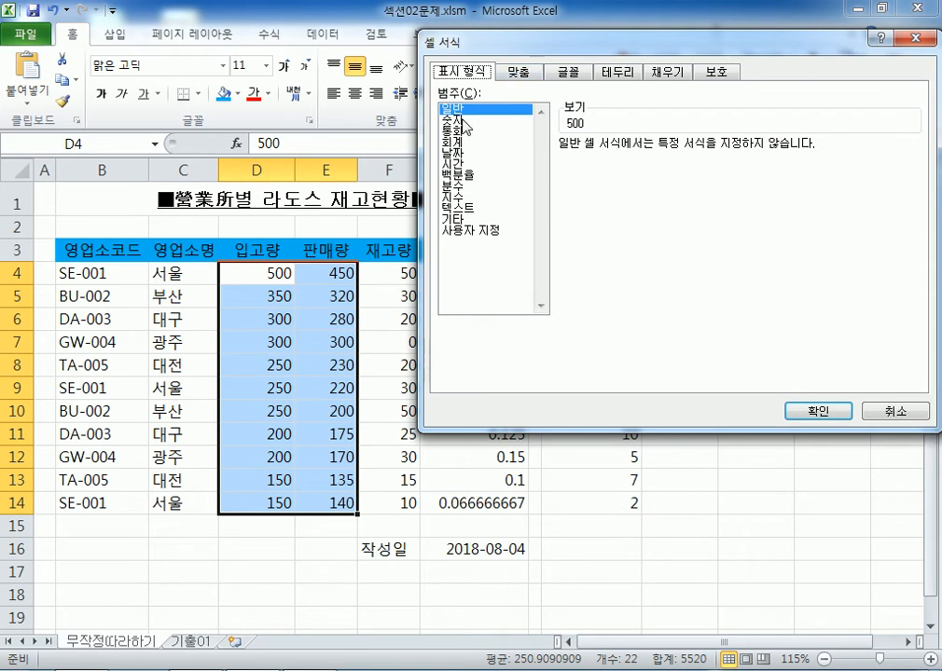
pyautogui.click(468, 232)
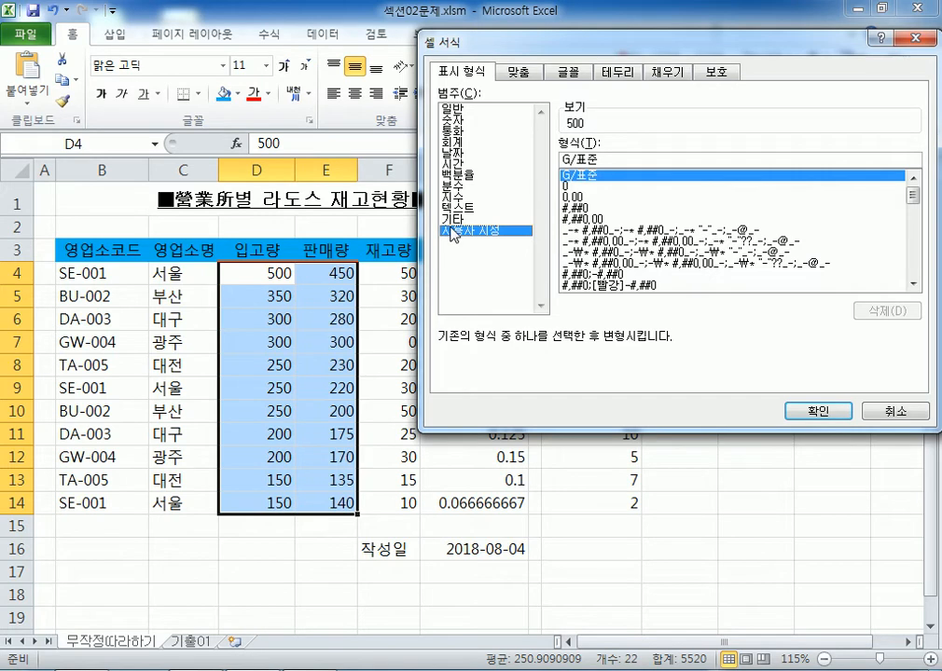
# Try the custom format #,##0개 and preview G/표준, 0.00 and #,##0.00 on the selected values
pyautogui.click(596, 209)
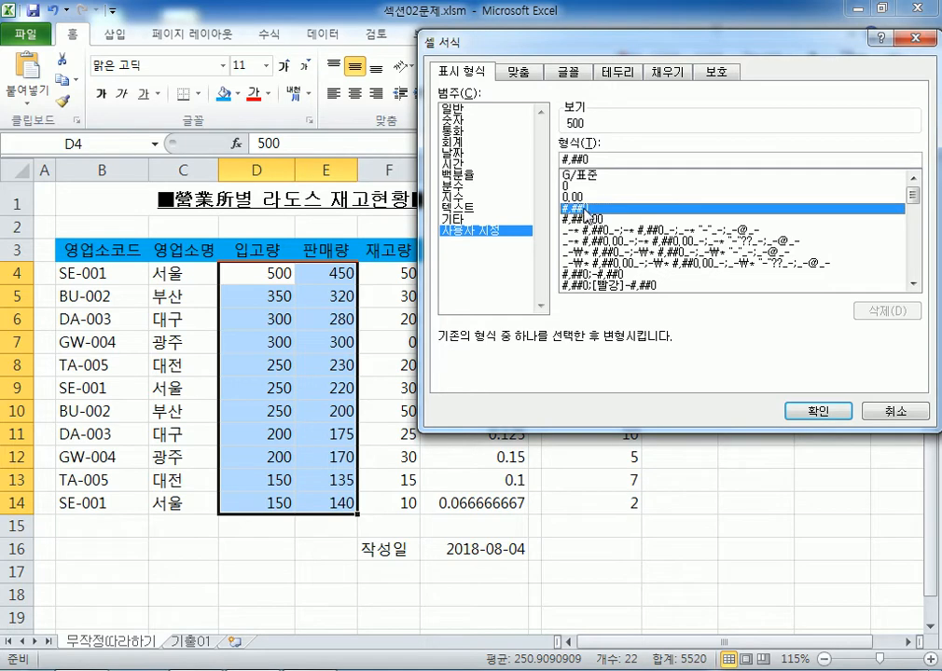
pyautogui.click(629, 164)
pyautogui.write('ㄱㅐ')
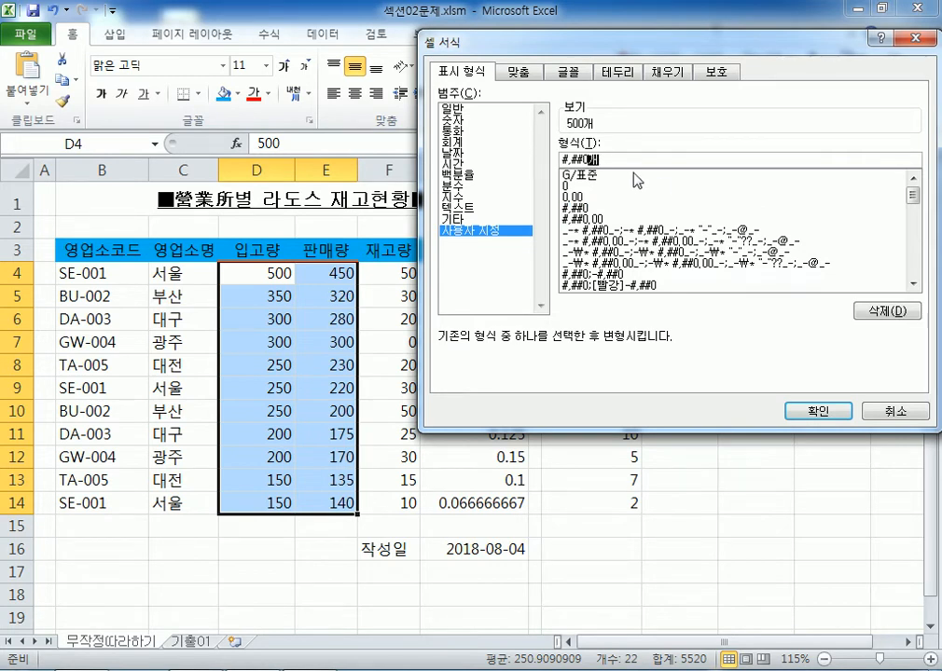
pyautogui.press('BackSpace')
pyautogui.press('BackSpace')
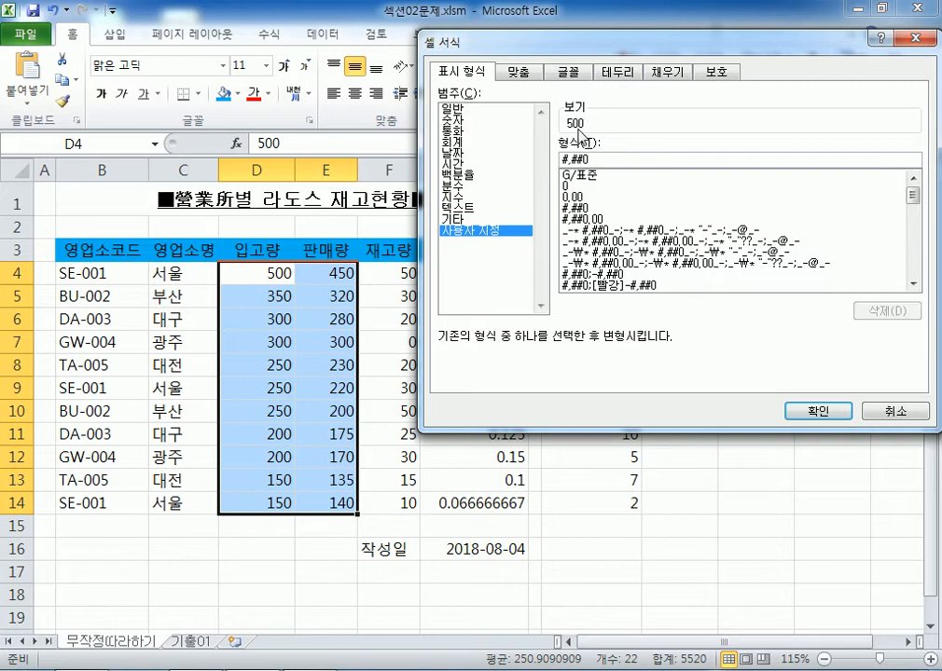
pyautogui.write('개')
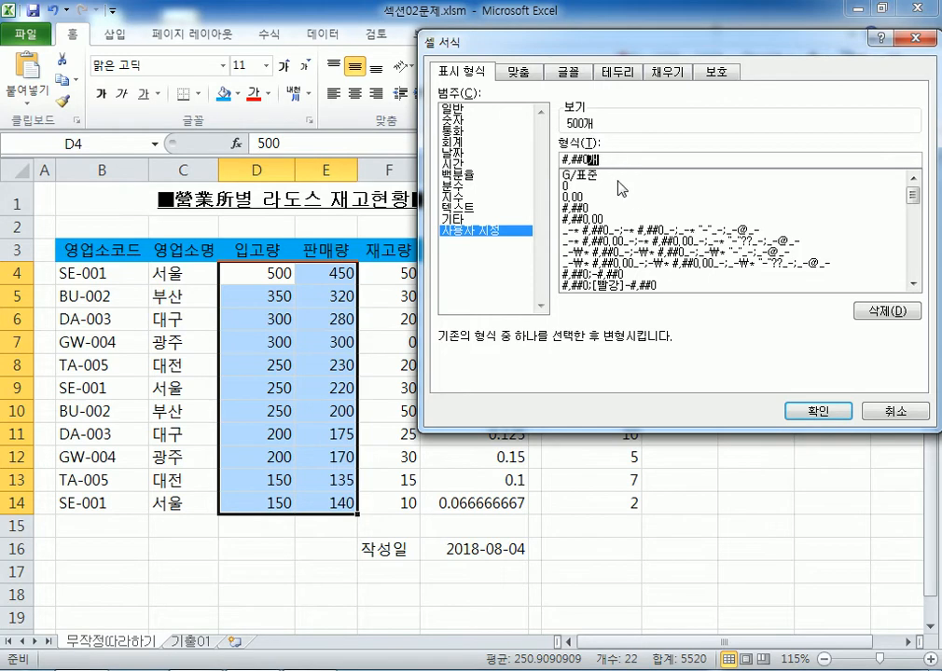
pyautogui.click(589, 176)
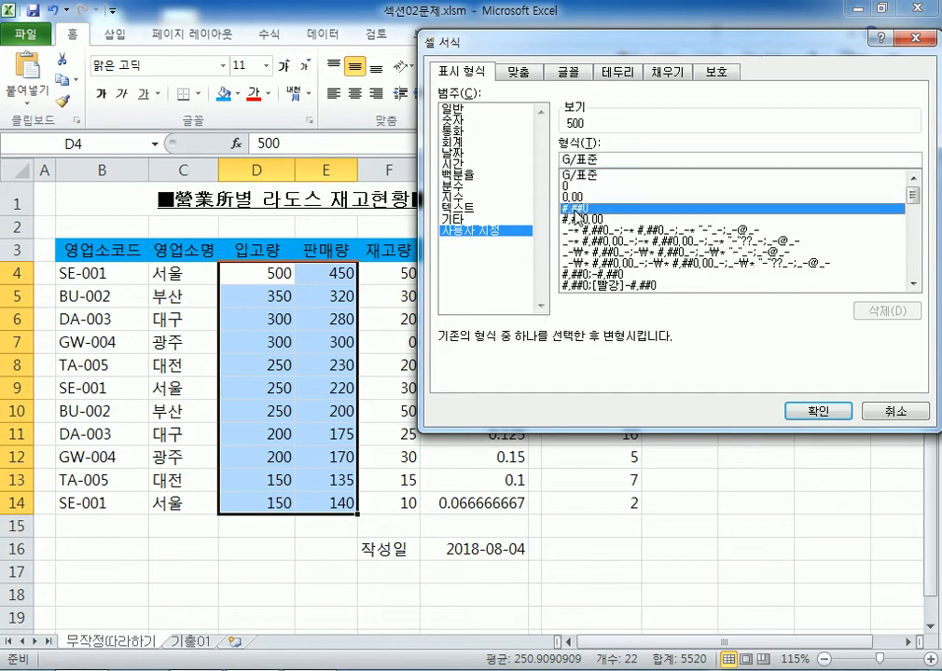
pyautogui.click(574, 198)
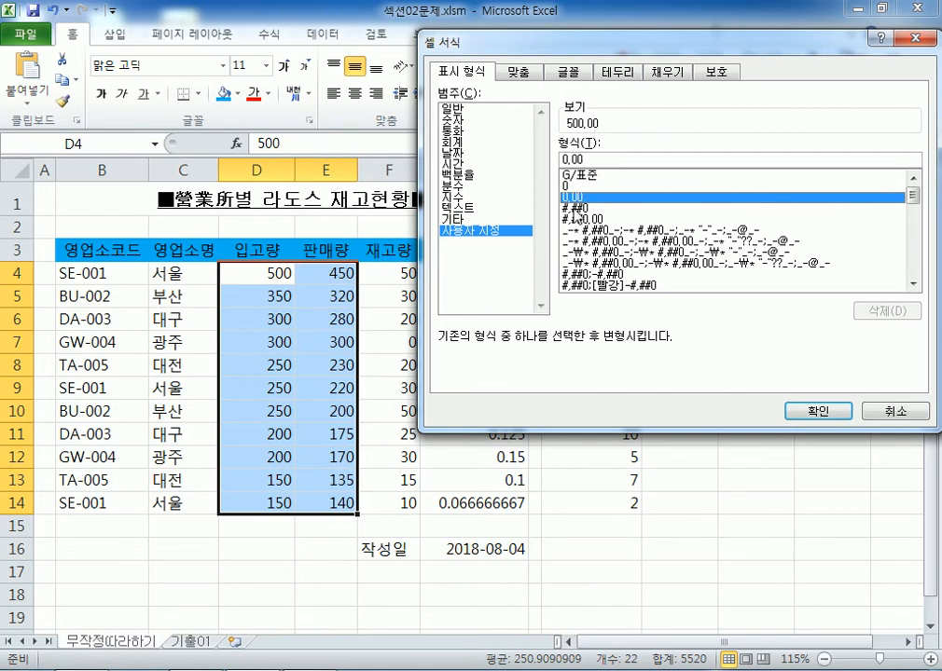
pyautogui.click(573, 222)
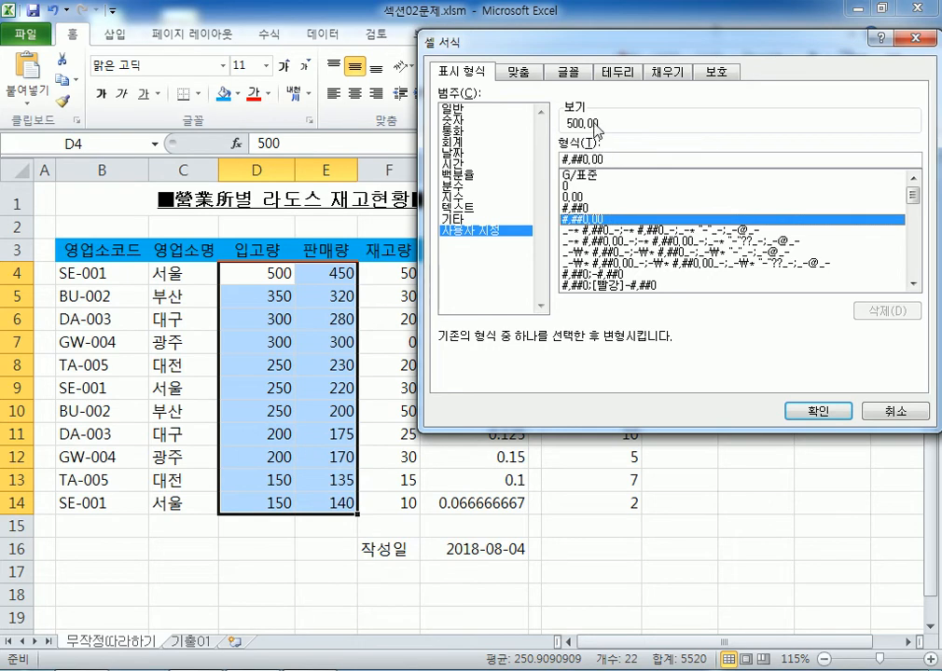
# Apply the custom number format #,##0개 to the 입고량 and 판매량 values in D4:E14
pyautogui.click(576, 208)
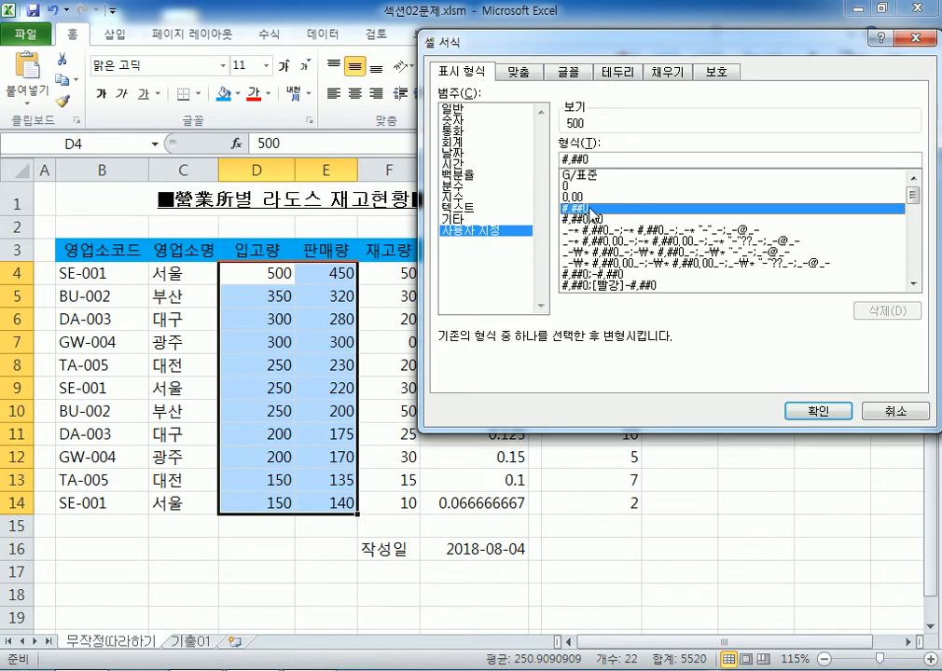
pyautogui.click(623, 158)
pyautogui.write('개')
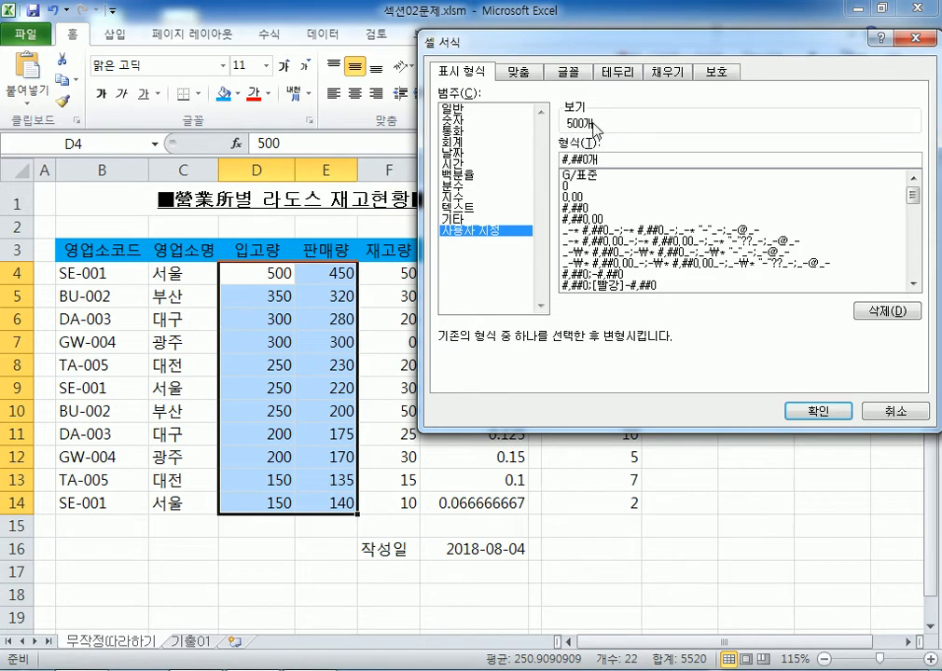
pyautogui.click(807, 411)
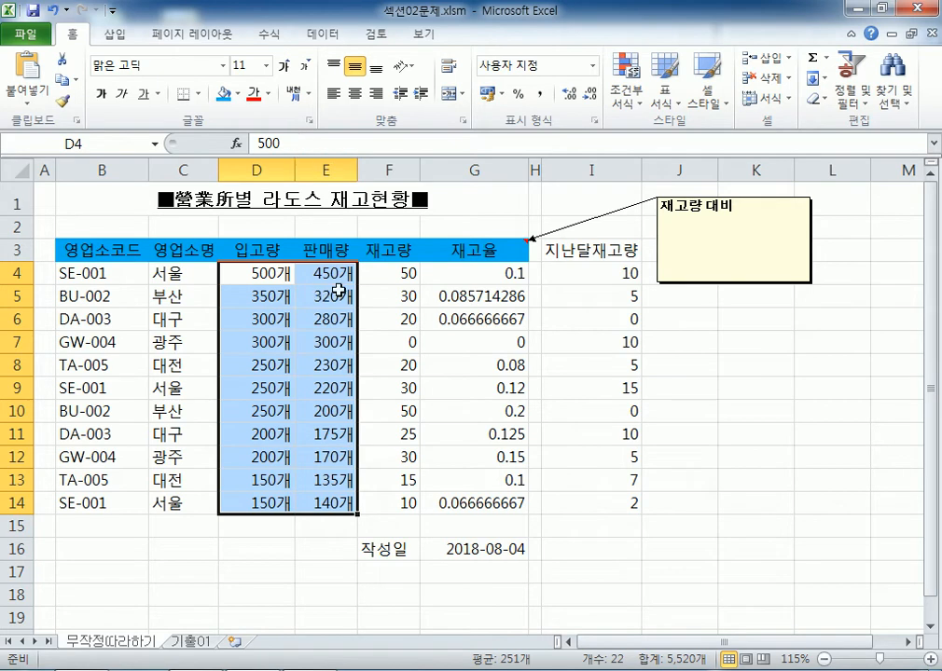
# Compare the displayed 입고량 values with the stored contents of D4, D5 and D7
pyautogui.click(387, 273)
pyautogui.click(396, 311)
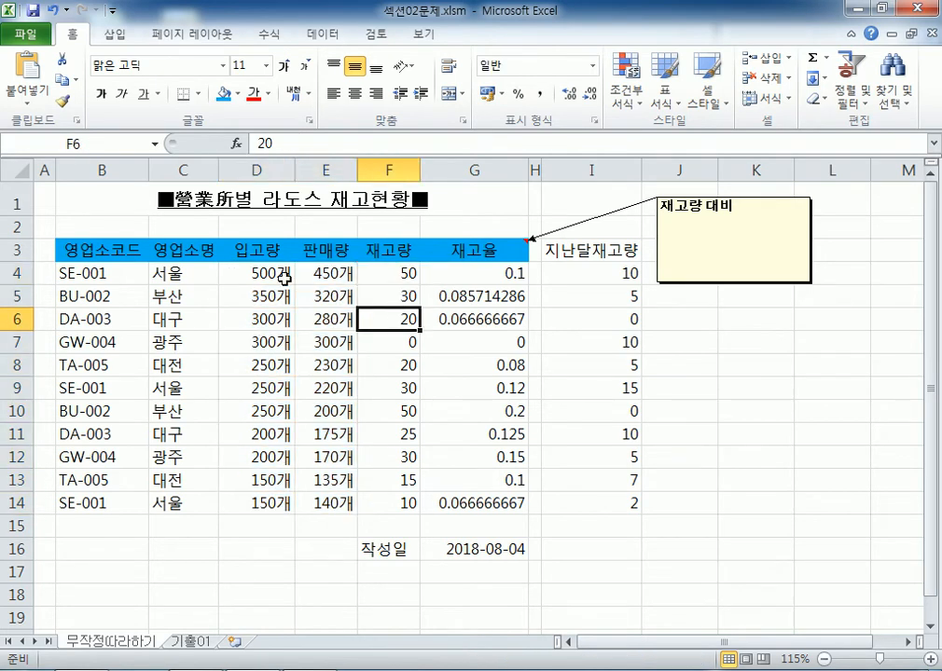
pyautogui.click(284, 274)
pyautogui.click(269, 299)
pyautogui.click(273, 338)
pyautogui.click(270, 273)
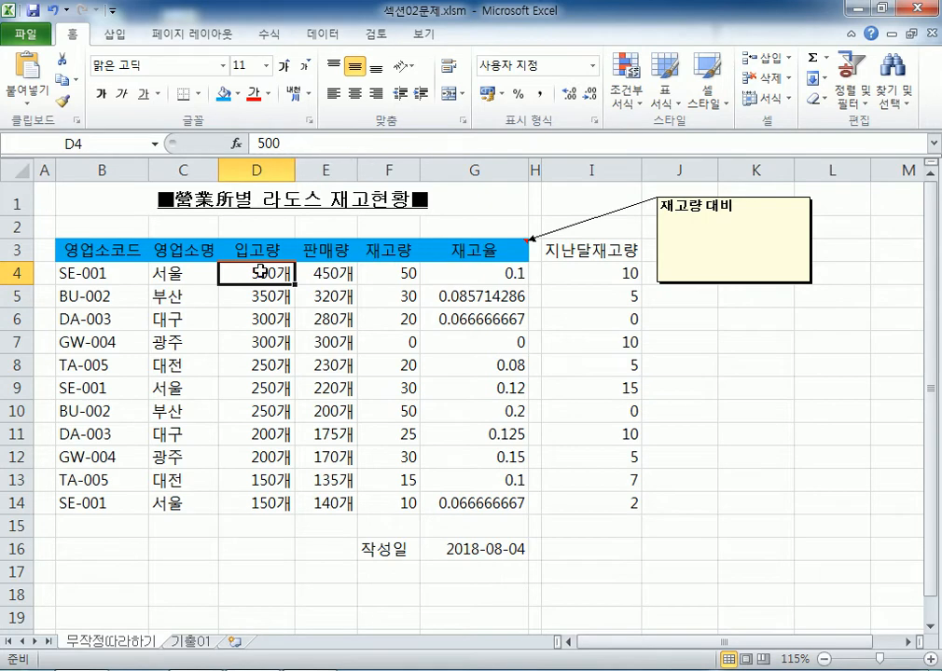
# Switch to a new Notepad (메모장) document and enter the heading 엑셀에서의 셀서식 on its own line
pyautogui.click(70, 664)
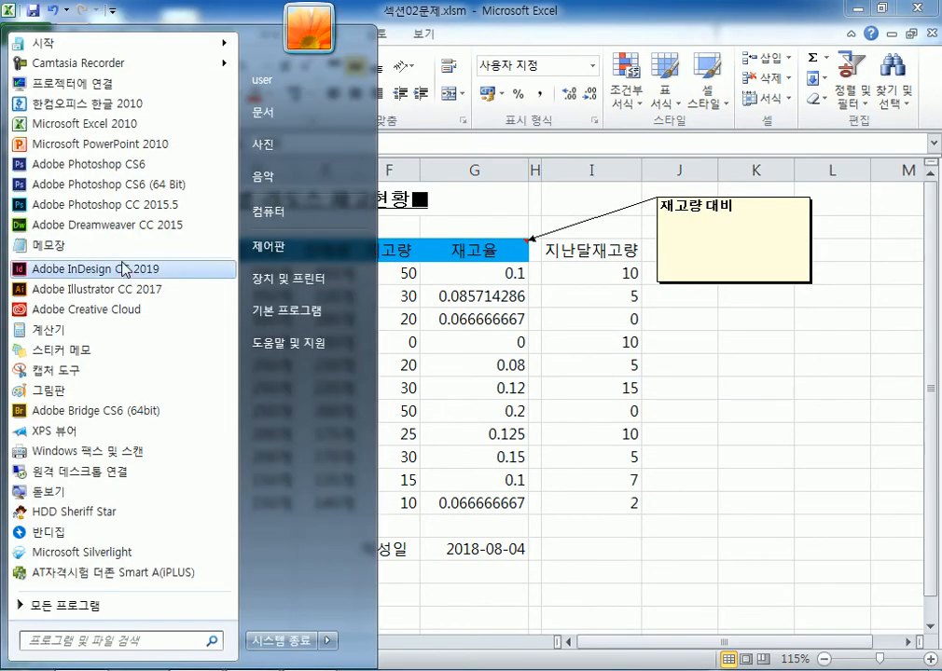
pyautogui.click(56, 244)
pyautogui.write('엑셀에서으의 셀서식')
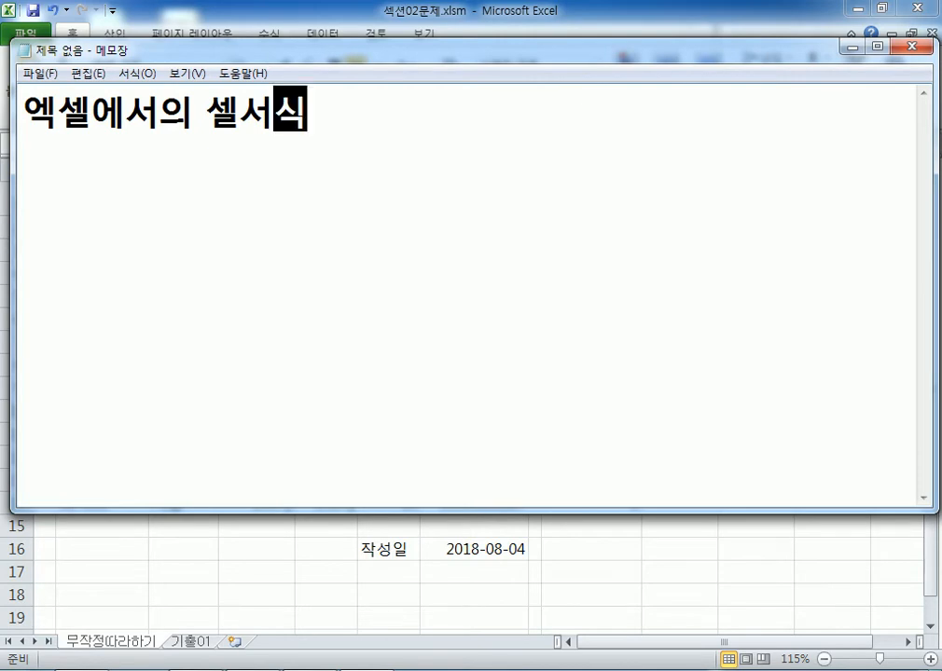
pyautogui.press('Return')
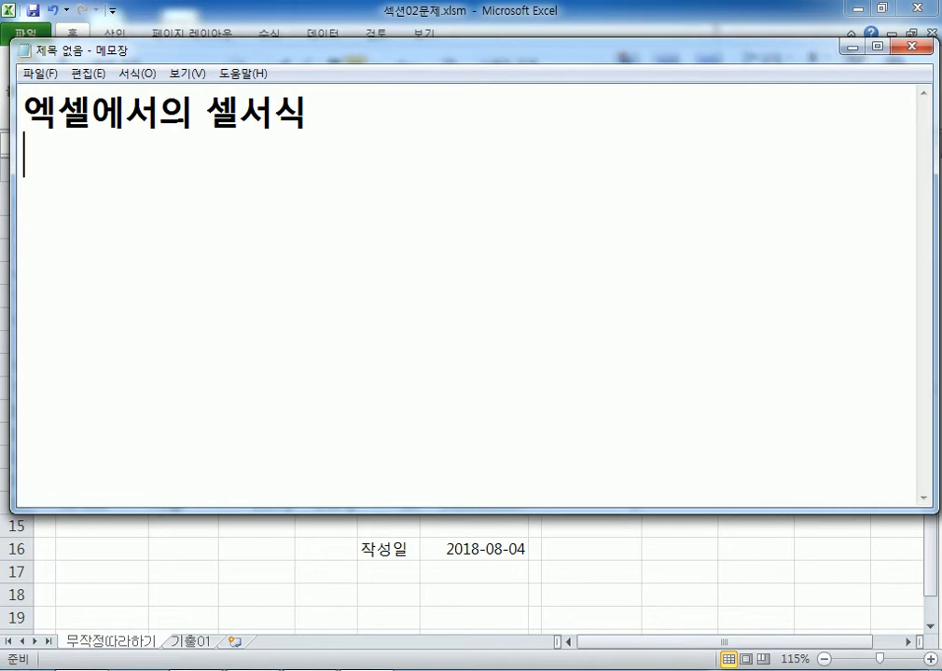
# Write the note 사용자 지정 숫자값 뒤에 "개"를 붙이시오.(예, 500개 on the line below the heading
pyautogui.write('사용자 지정 ')
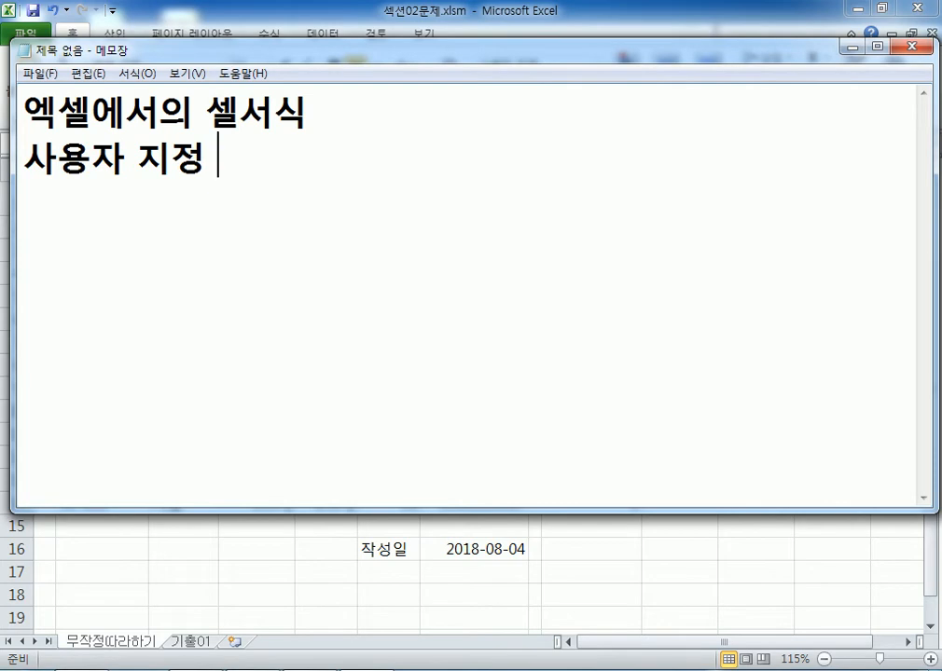
pyautogui.write('숫')
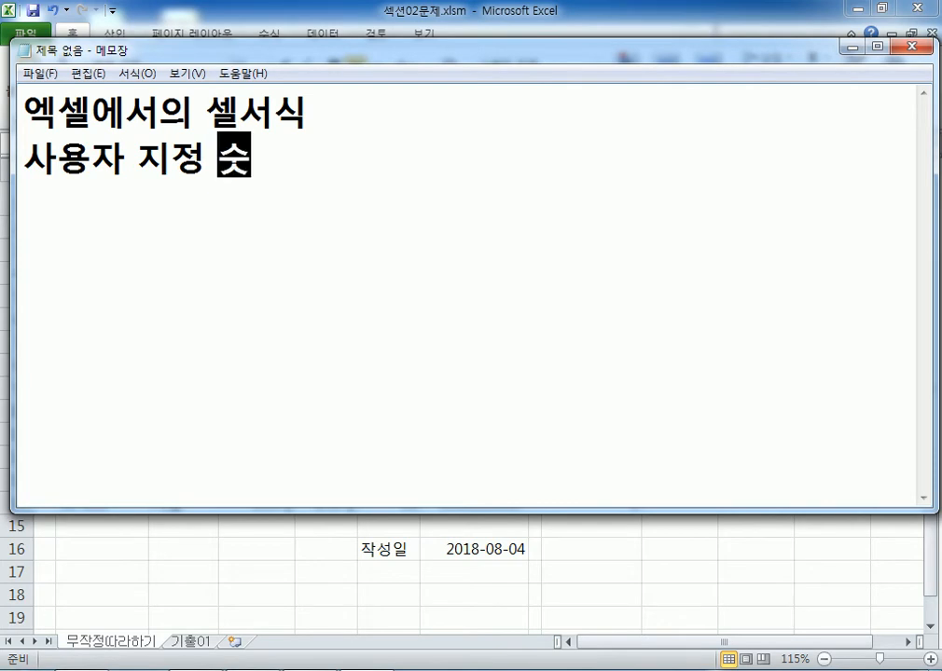
pyautogui.write('자')
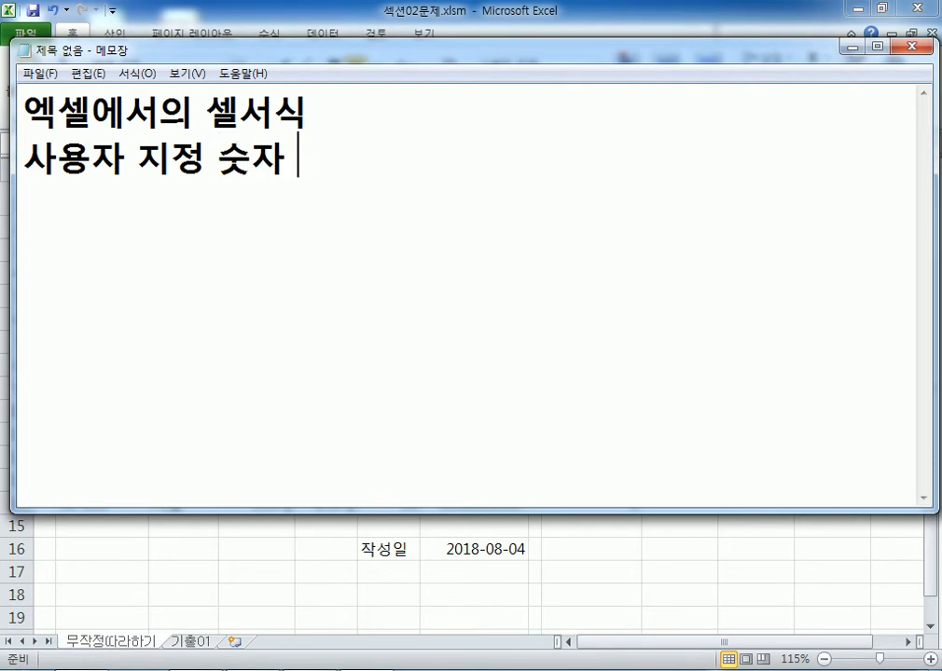
pyautogui.write('값 뒤애')
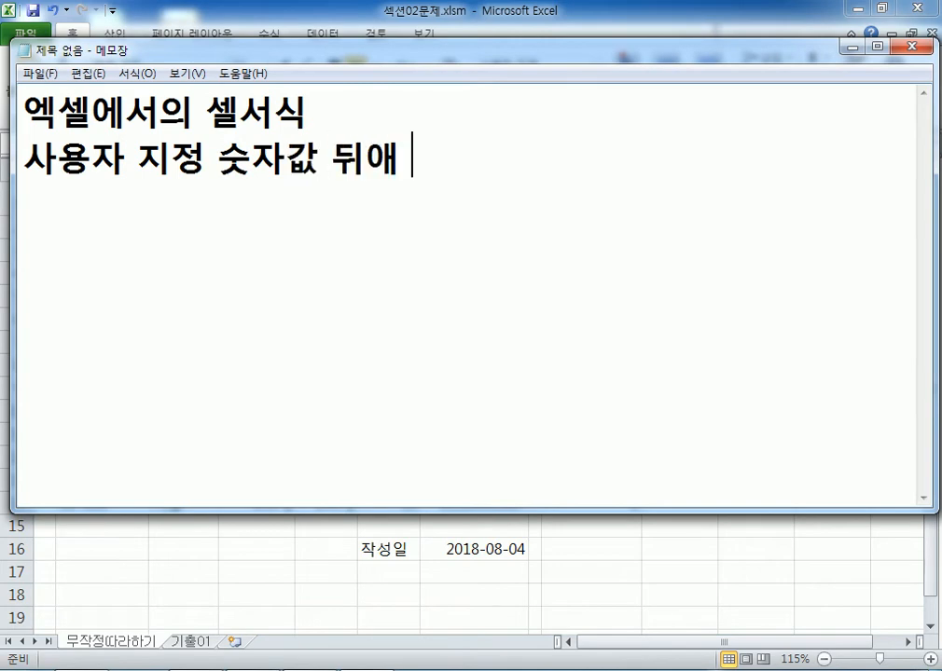
pyautogui.press('BackSpace')
pyautogui.press('BackSpace')
pyautogui.write('에 "')
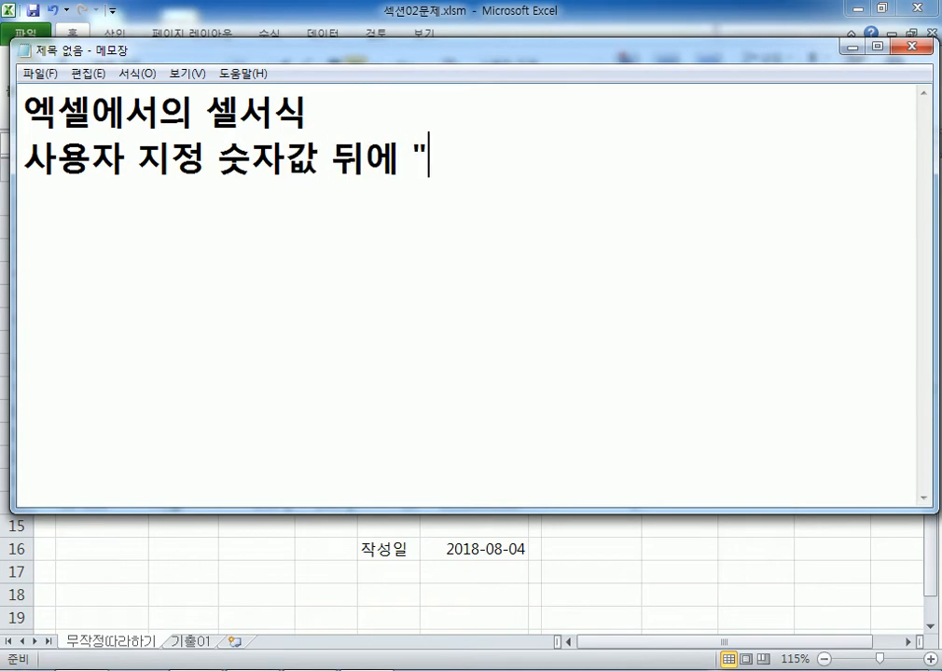
pyautogui.write('개"를 ')
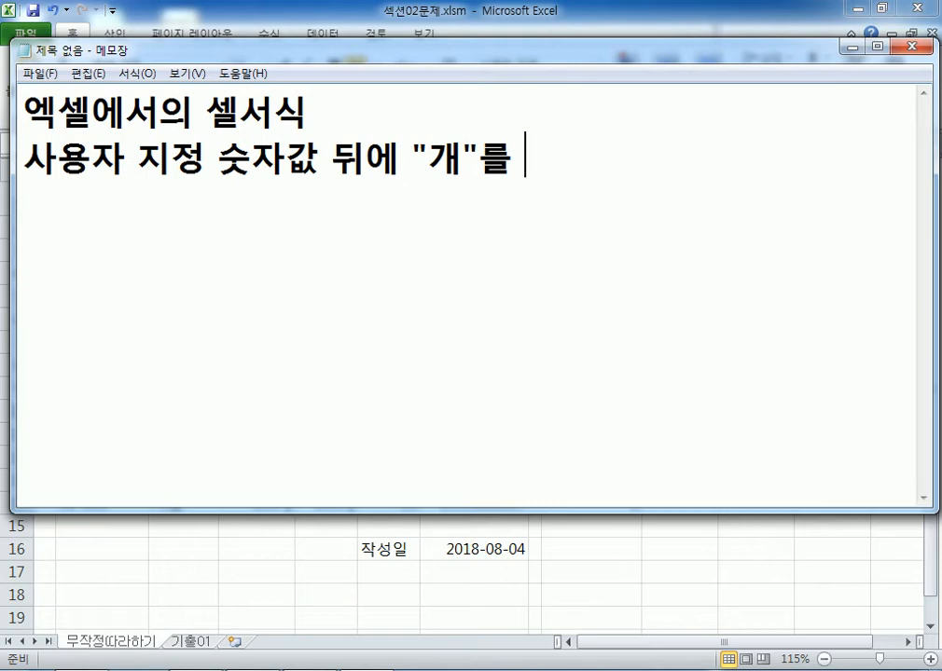
pyautogui.write('붙잇시오.')
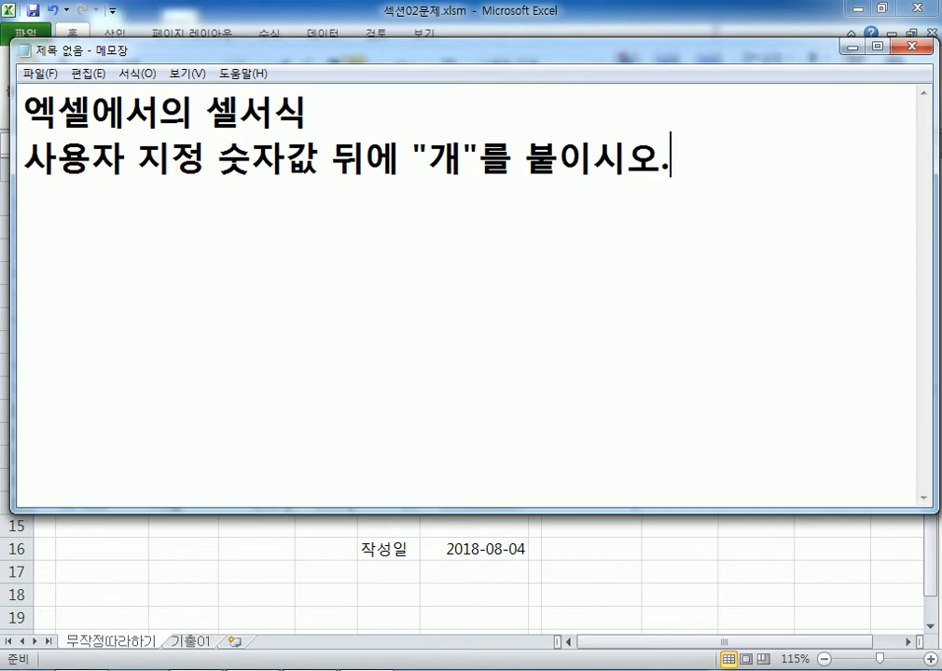
pyautogui.write('(예, 500개')
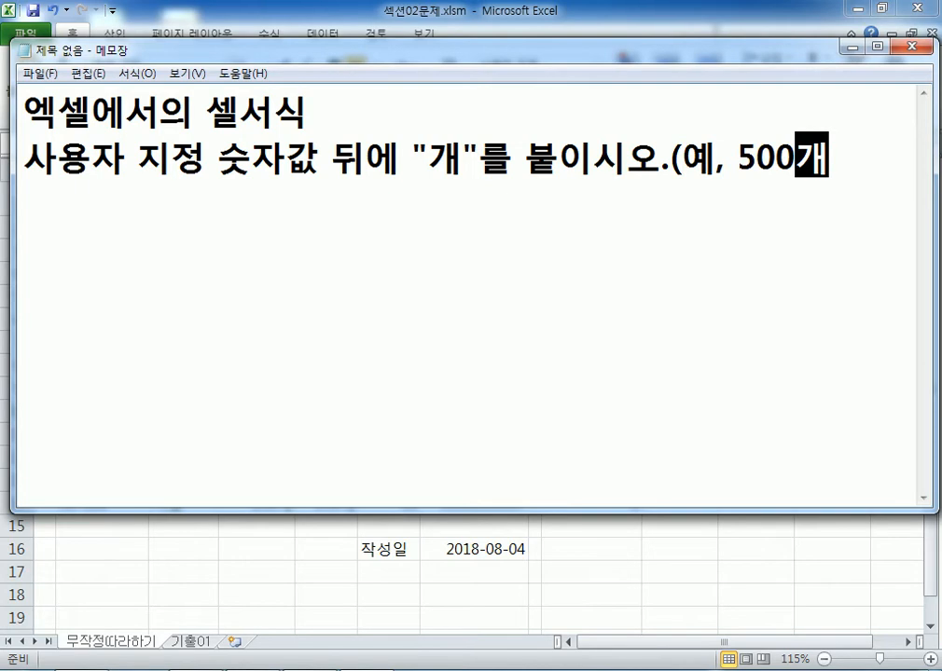
# Maximize the notes window and put an asterisk and a space before the heading
pyautogui.doubleClick(411, 56)
pyautogui.click(327, 73)
pyautogui.press('Home')
pyautogui.write('*')
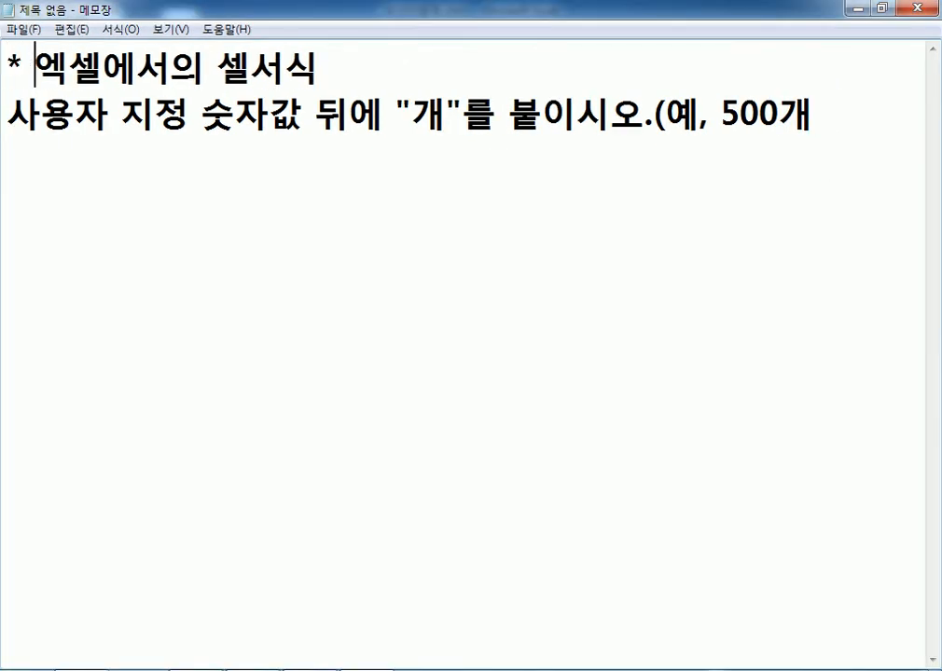
# Move the example (예, 500개 onto a new third line and insert 0일 경우에도 before it
pyautogui.hotkey('ctrl', 'End')
pyautogui.press('Left')
pyautogui.press('Left')
pyautogui.press('Left')
pyautogui.press('Left')
pyautogui.press('Left')
pyautogui.press('Left')
pyautogui.press('Left')
pyautogui.press('Left')
pyautogui.press('Return')
pyautogui.write('0')
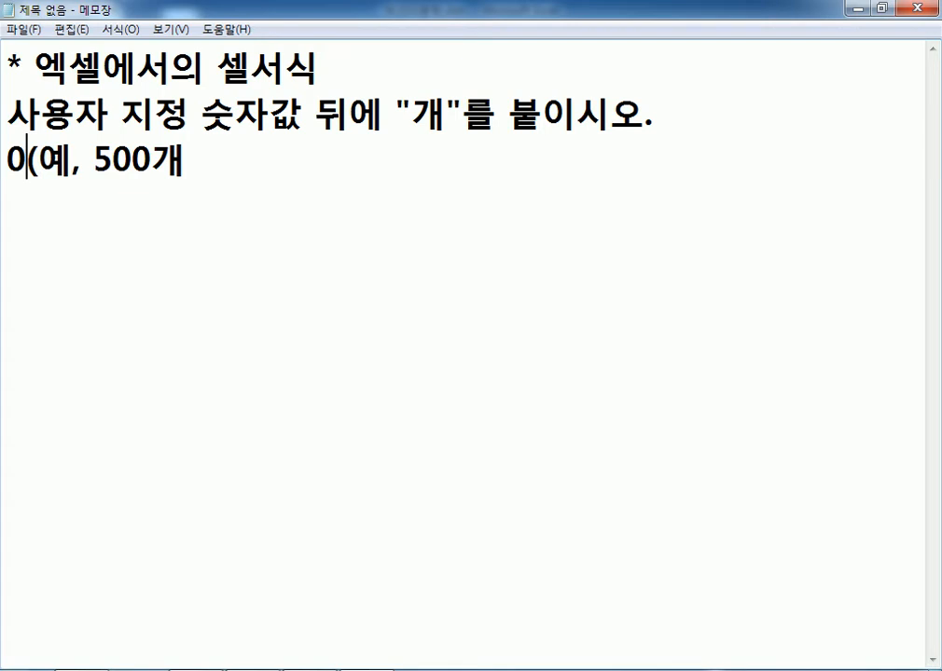
pyautogui.write('일 경웅')
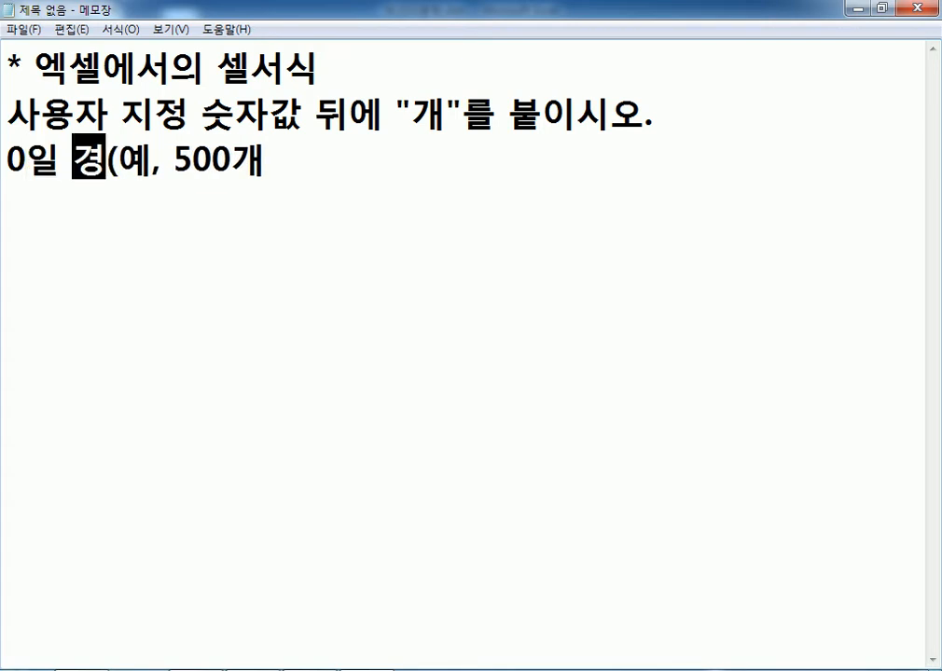
pyautogui.write('에도')
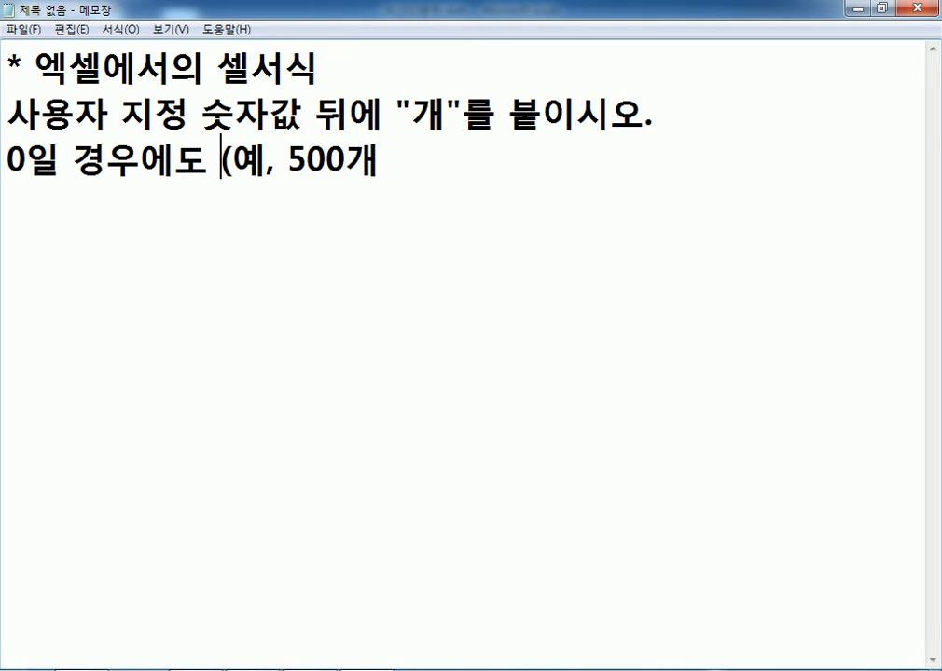
# Add the example (예, 500 > 50 at the end of the second note line
pyautogui.press('Up')
pyautogui.press('End')
pyautogui.write('(예, ')
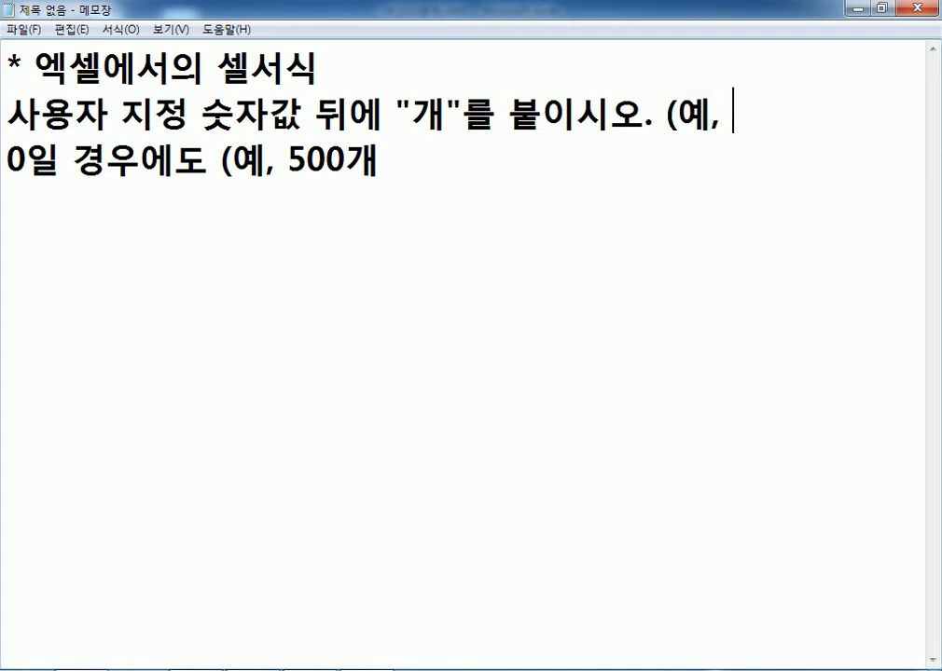
pyautogui.write('500 > 50')
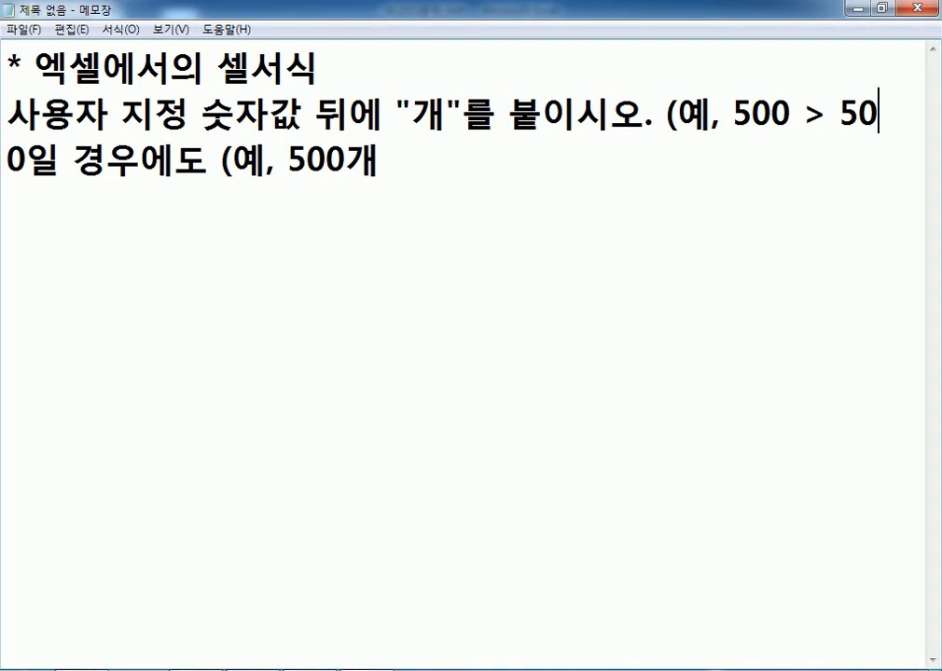
# Complete the first example as "500 > 500개)" and change the zero-case example to "(예, 0 > 0개)"
pyautogui.write('0개)')
pyautogui.press('Down')
pyautogui.press('End')
pyautogui.press('Left')
pyautogui.press('Left')
pyautogui.press('Left')
pyautogui.press('Left')
pyautogui.press('Left')
pyautogui.press('Left')
pyautogui.press('Right')
pyautogui.press('Right')
pyautogui.press('Delete')
pyautogui.press('Delete')
pyautogui.press('Delete')
pyautogui.press('Delete')
pyautogui.write('0 > 0개')
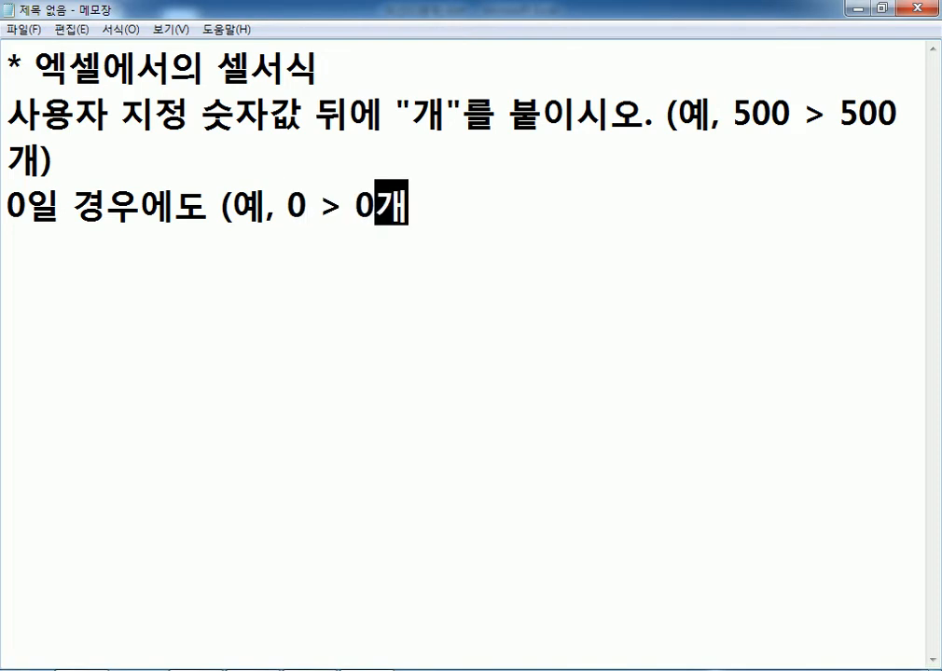
pyautogui.write(')')
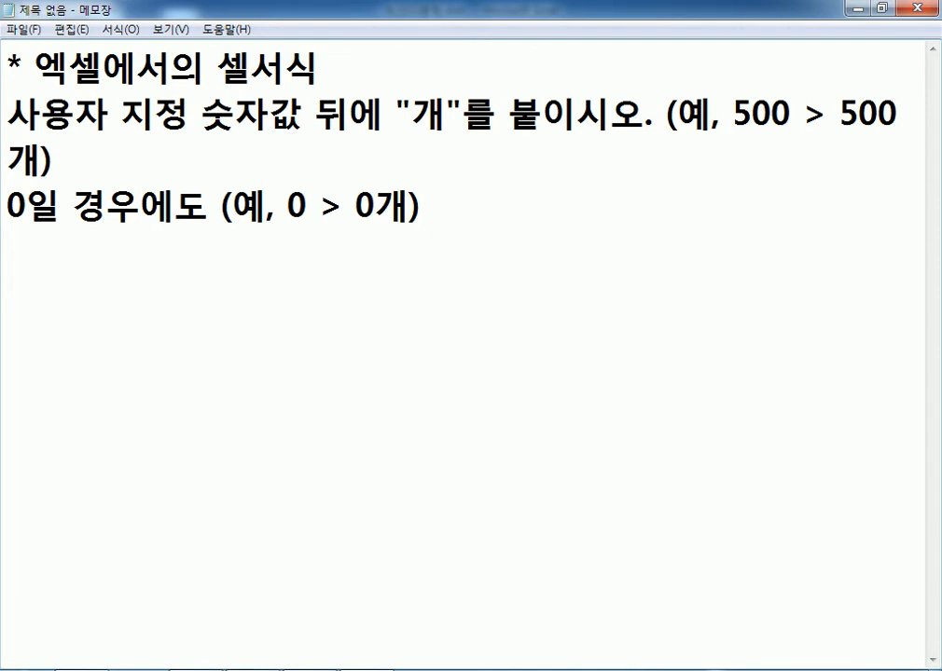
# Add the format code "G/표준" on its own line below the zero-case example
pyautogui.press('Return')
pyautogui.press('Return')
pyautogui.press('BackSpace')
pyautogui.write('g/')
pyautogui.press('BackSpace')
pyautogui.press('BackSpace')
pyautogui.write('ㅎ/')
pyautogui.press('BackSpace')
pyautogui.press('BackSpace')
pyautogui.write('G/표준')
pyautogui.press('Return')
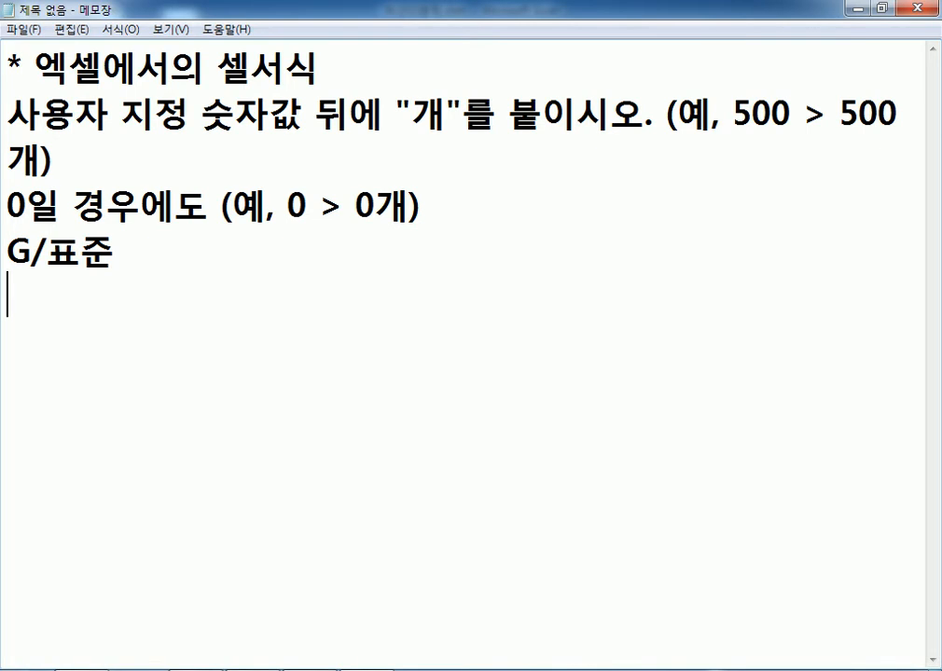
# Switch to Excel and view the start of the custom number format list for cell D4
pyautogui.hotkey('alt', 'Tab')
pyautogui.hotkey('ctrl', '1')
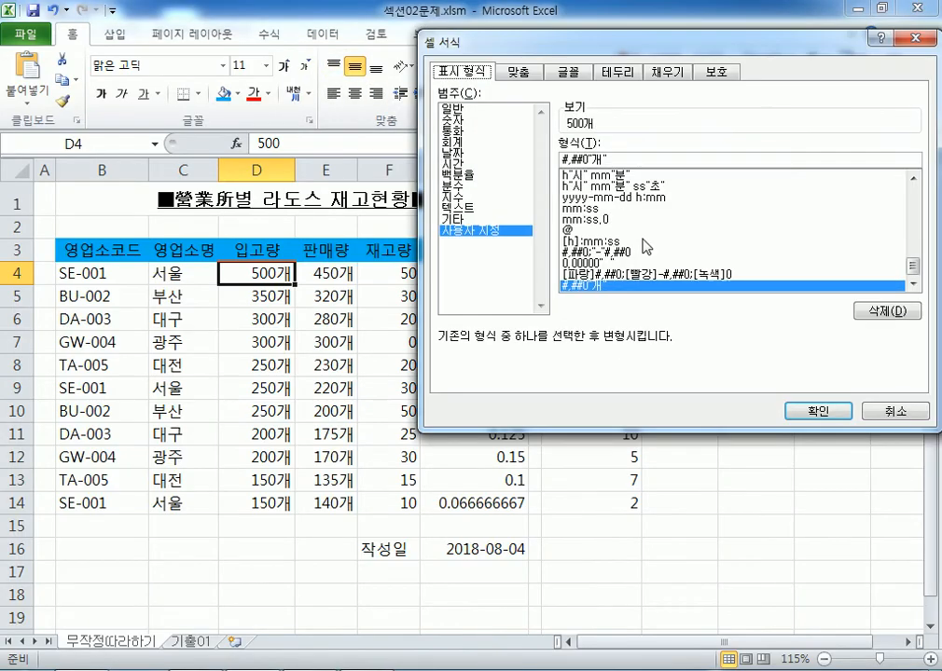
pyautogui.moveTo(913, 267); pyautogui.dragTo(912, 190)
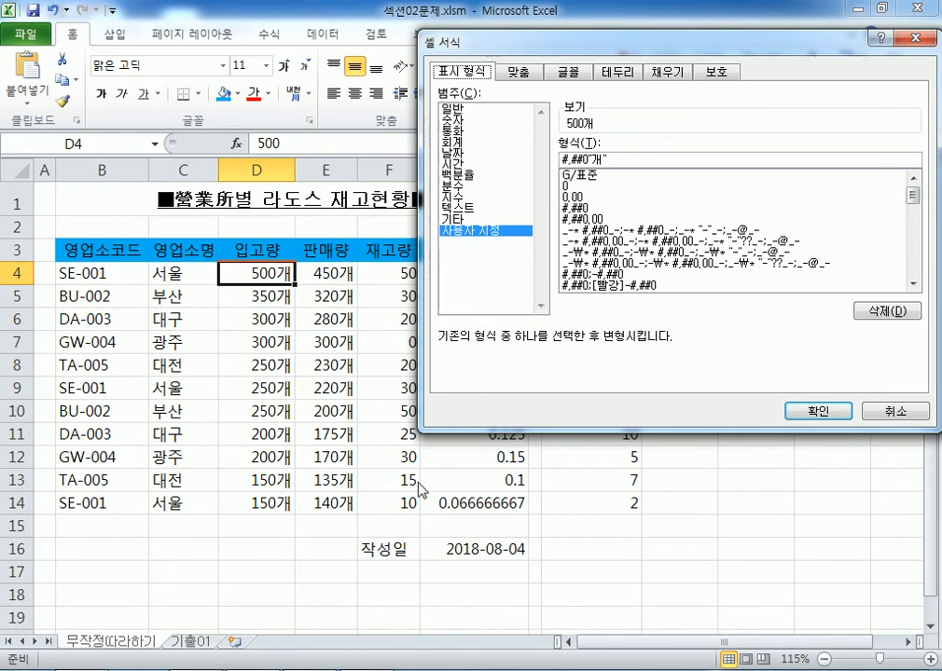
# Return to Notepad and list the codes "0", "0.00" and "#,##0" on separate lines below G/표준
pyautogui.hotkey('alt', 'Tab')
pyautogui.press('Return')
pyautogui.write('0')
pyautogui.press('Return')
pyautogui.write('0.00')
pyautogui.press('Return')
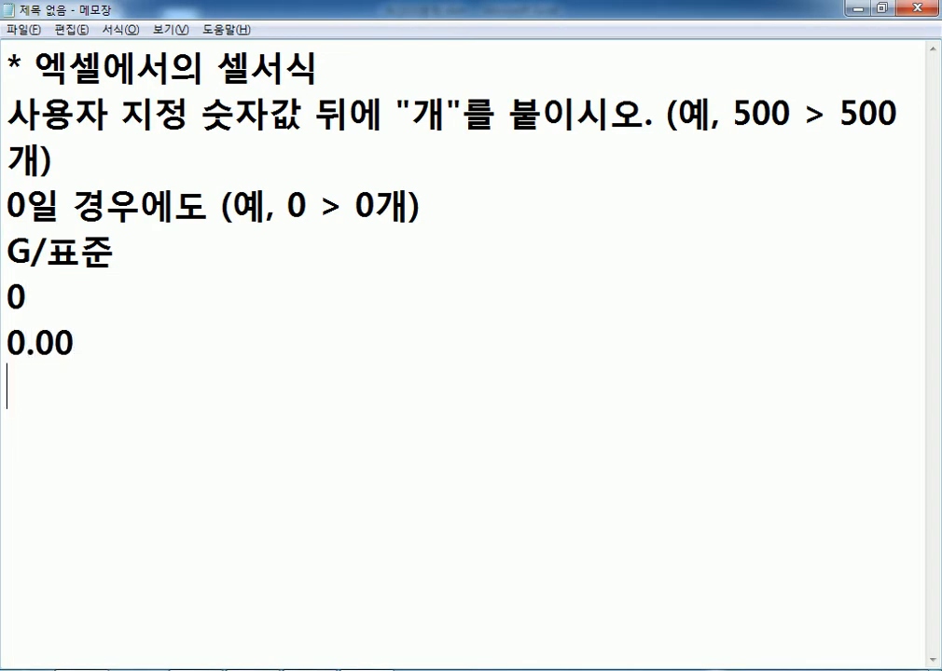
pyautogui.write('#,##0')
pyautogui.press('Return')
# Check the custom format list in Excel again and add "#,##0.00" as the last code in Notepad
pyautogui.hotkey('alt', 'Tab')
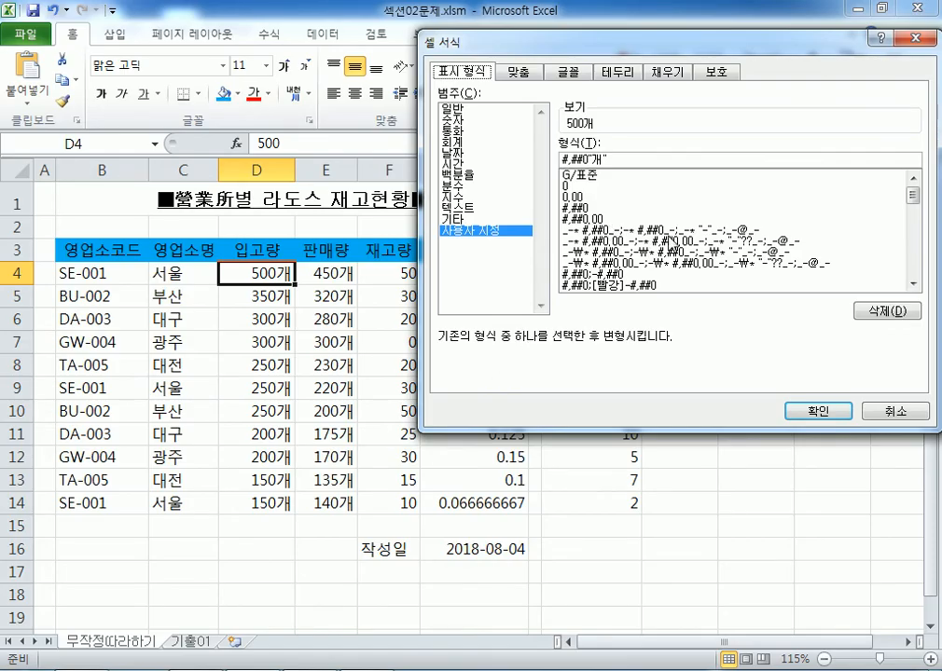
pyautogui.hotkey('alt', 'Tab')
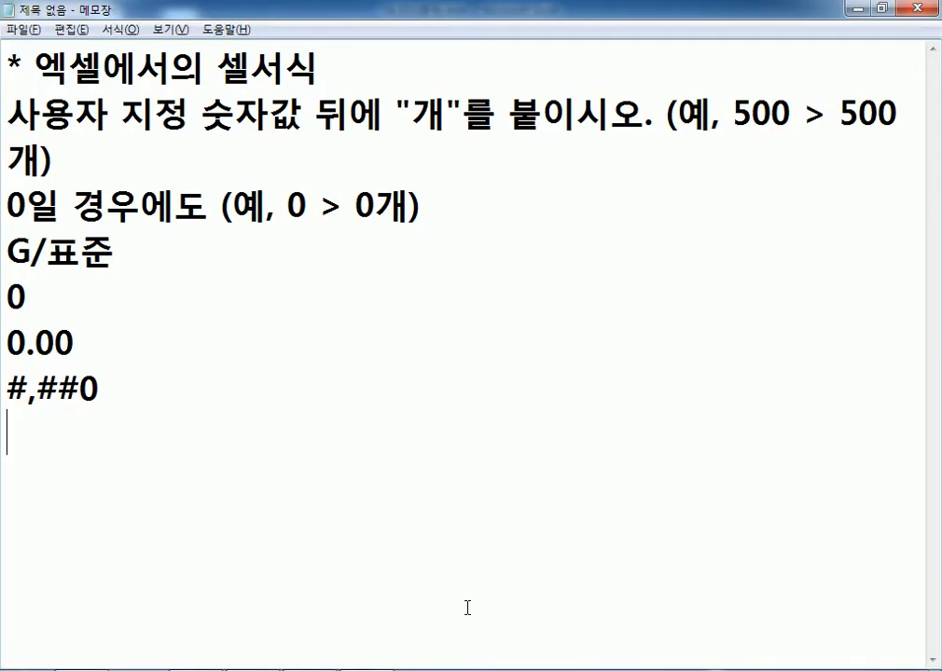
pyautogui.press('Return')
pyautogui.write('#,##0')
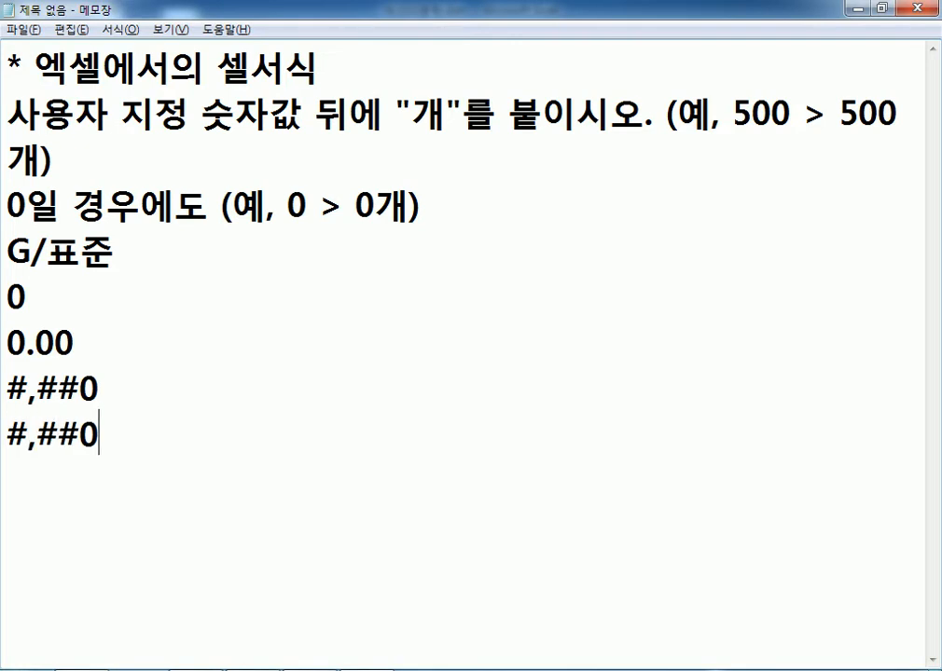
pyautogui.write('.00')
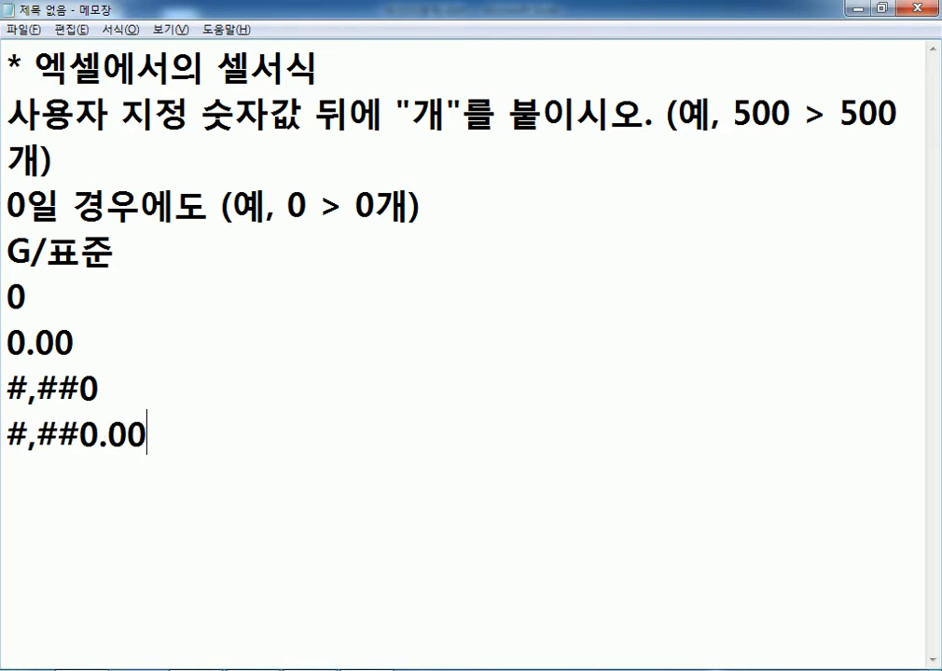
# Insert a blank line above G/표준 and describe that code with ": 입력된 값 그대로 표시"
pyautogui.press('Up')
pyautogui.press('Up')
pyautogui.press('Up')
pyautogui.press('Up')
pyautogui.press('Home')
pyautogui.press('Return')
pyautogui.press('End')
pyautogui.write(': ')
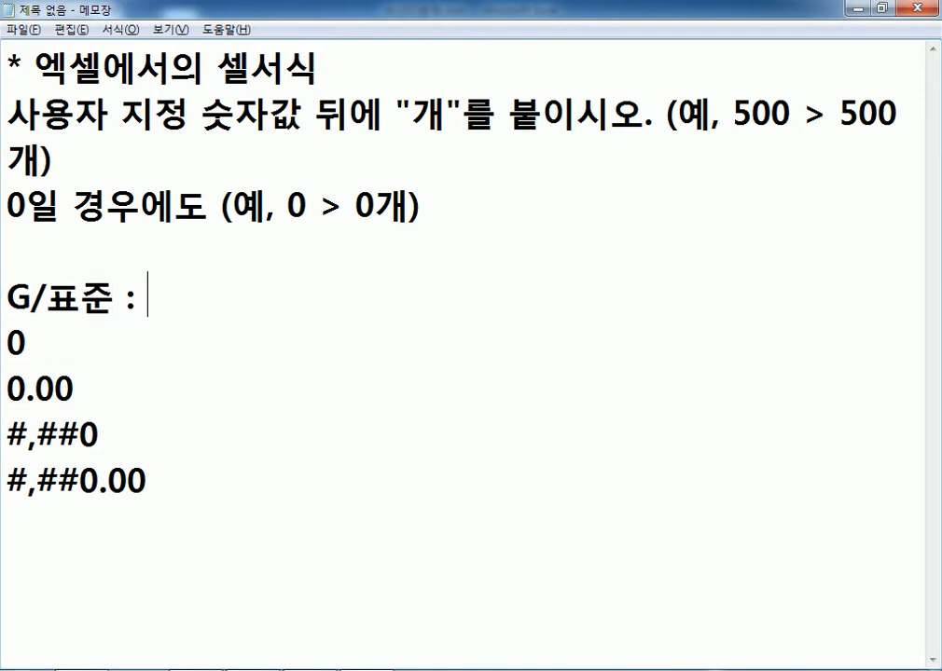
pyautogui.write('입력된')
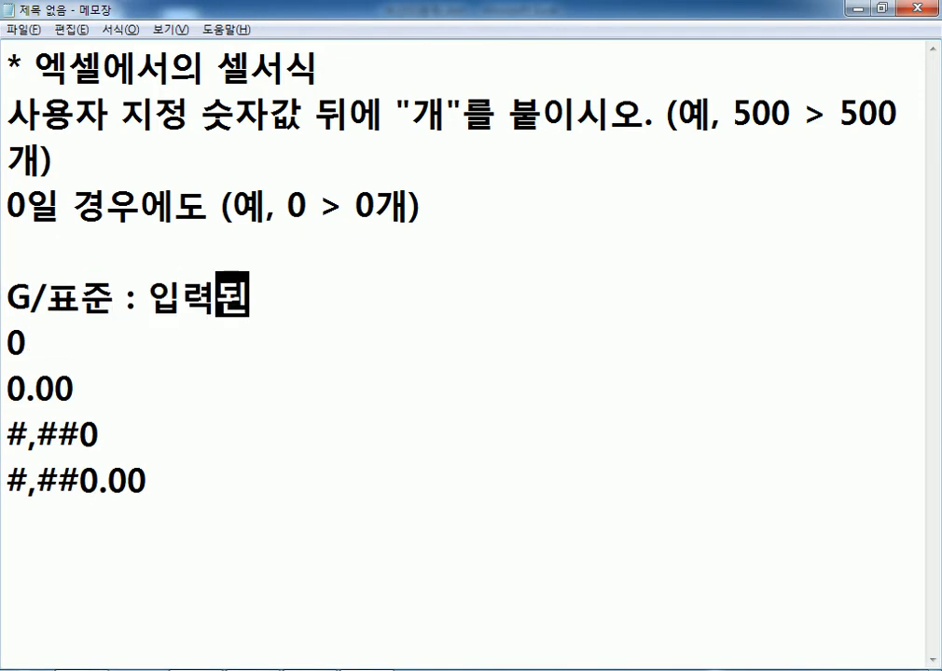
pyautogui.write(' 갑 그대로 표시')
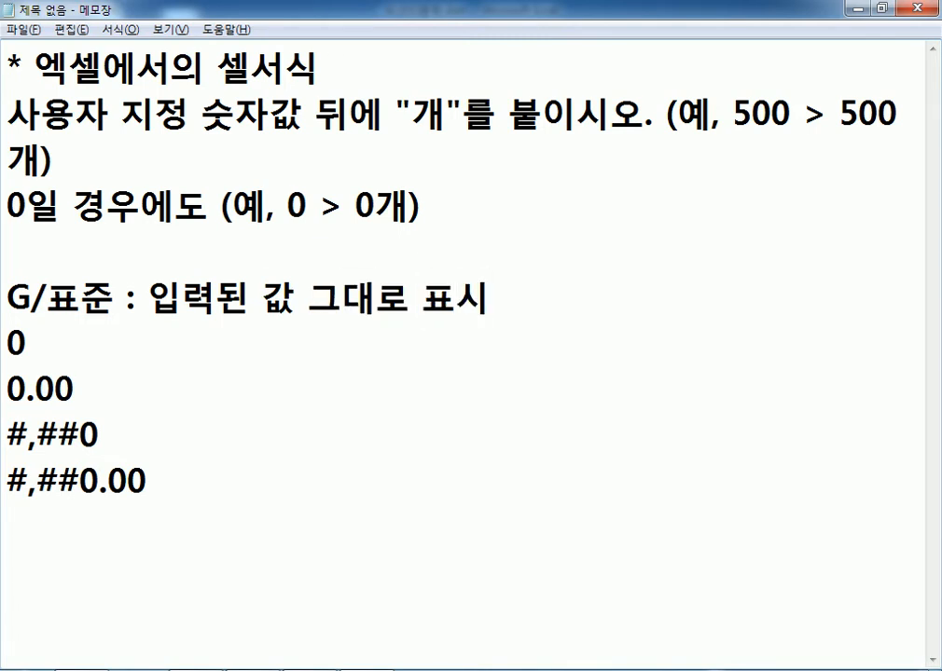
# Append the examples "(5.3 > 5.3, 5 > 5)" to the G/표준 description
pyautogui.write('(5.3 > ')
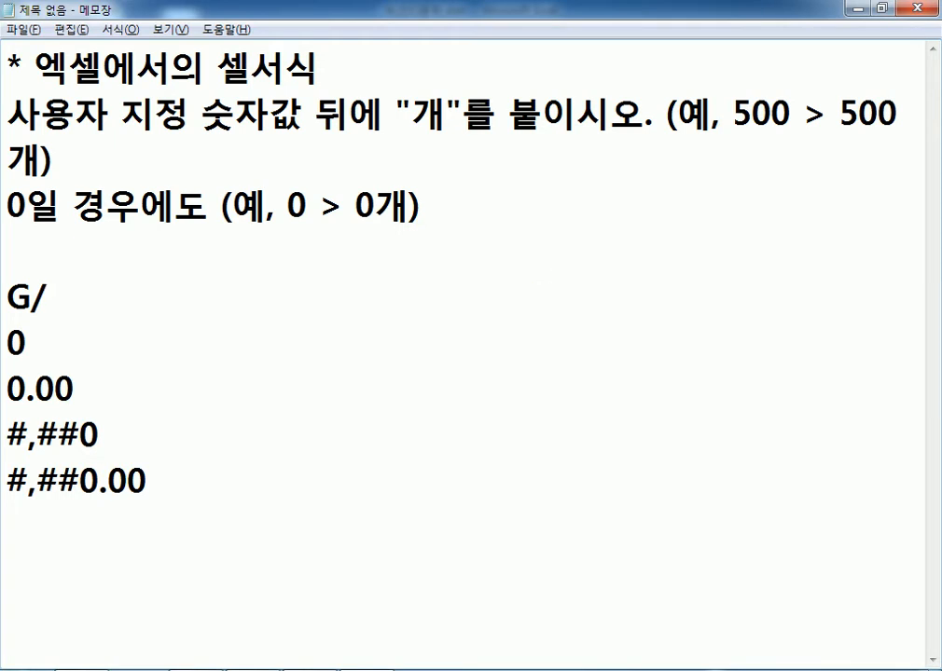
pyautogui.write('5.3.')
pyautogui.press('BackSpace')
pyautogui.write(', ')
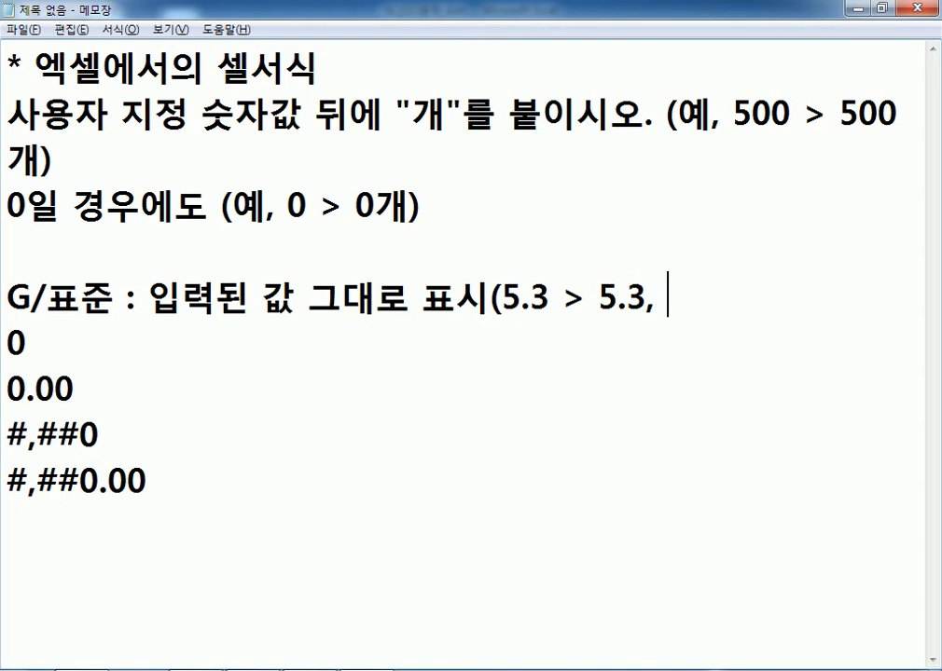
pyautogui.write('5 > 5)')
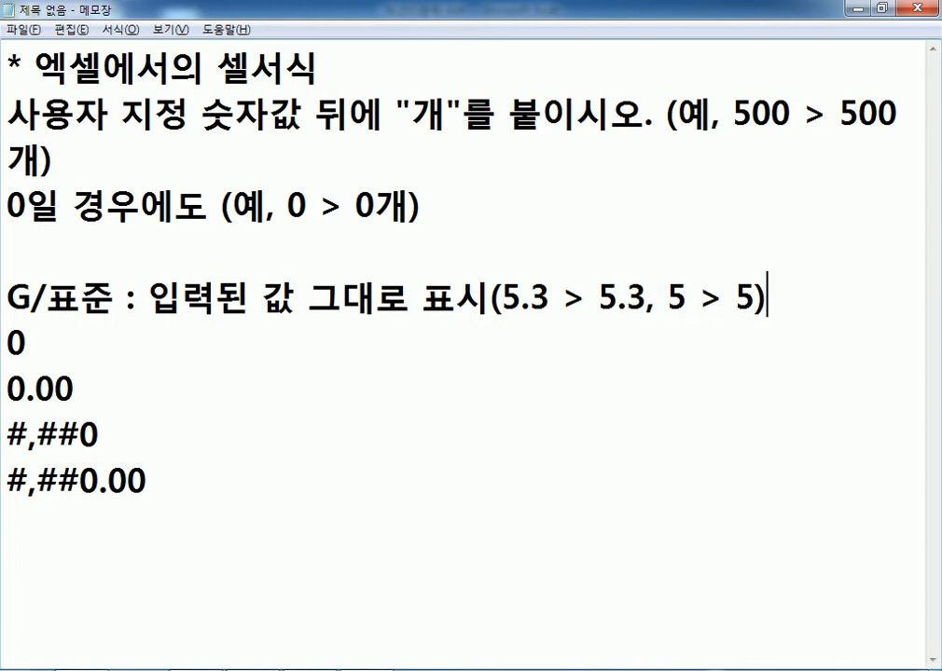
# Describe the 0 code with ": 무조건 1자리는 표시, 소수 이하는 반올림"
pyautogui.press('Down')
pyautogui.write('"')
pyautogui.press('BackSpace')
pyautogui.write(': 유')
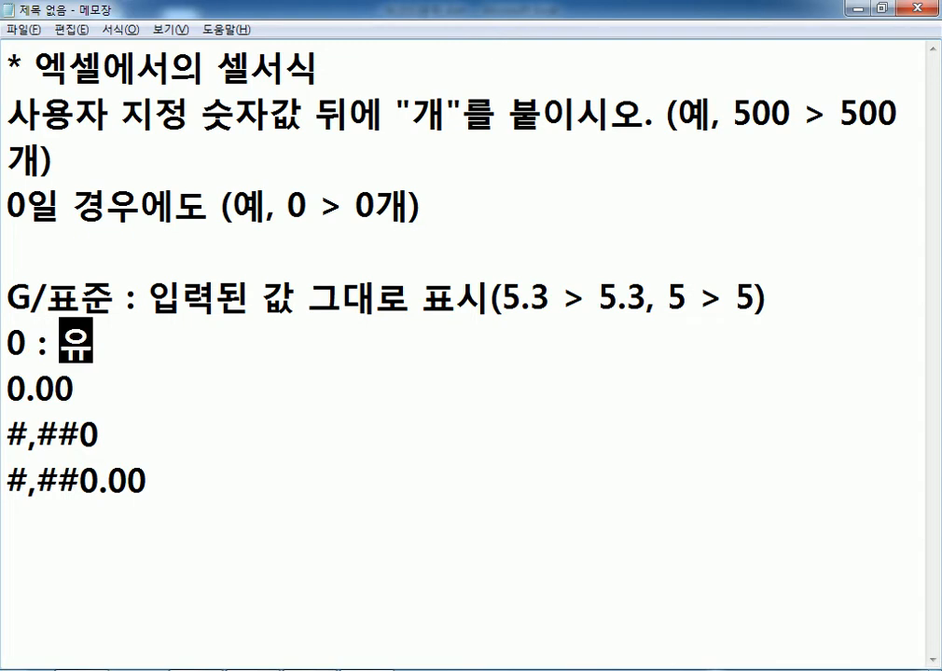
pyautogui.press('BackSpace')
pyautogui.press('BackSpace')
pyautogui.write('무조건 1자리')
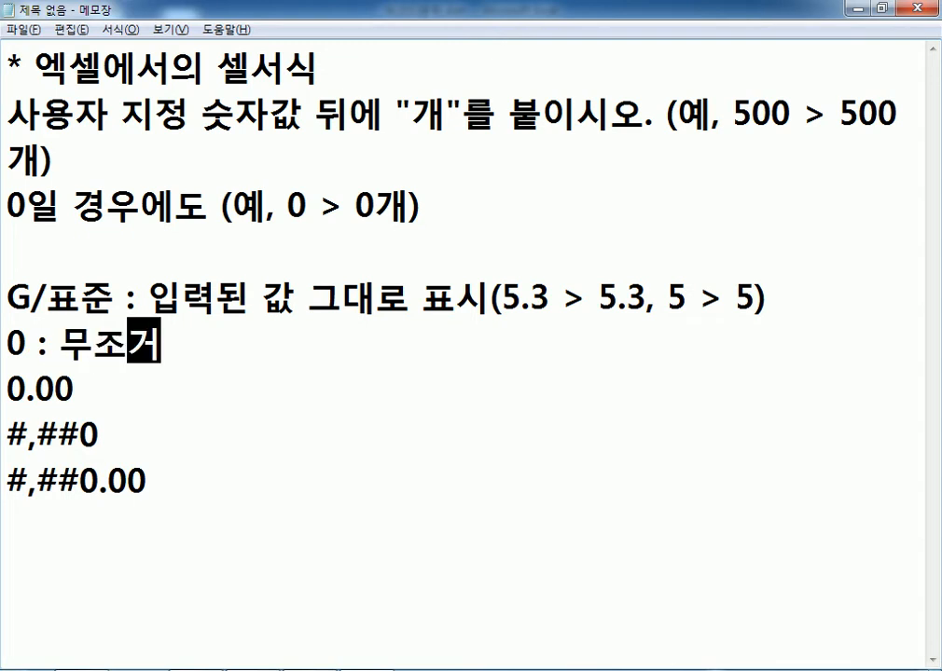
pyautogui.write('는')
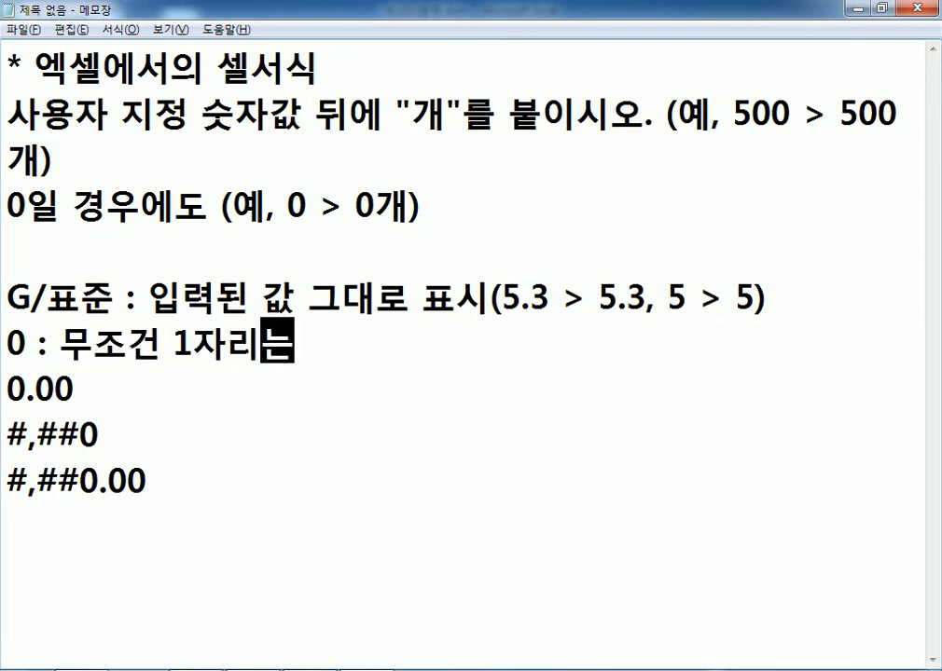
pyautogui.write(' 표시, 소수 이')
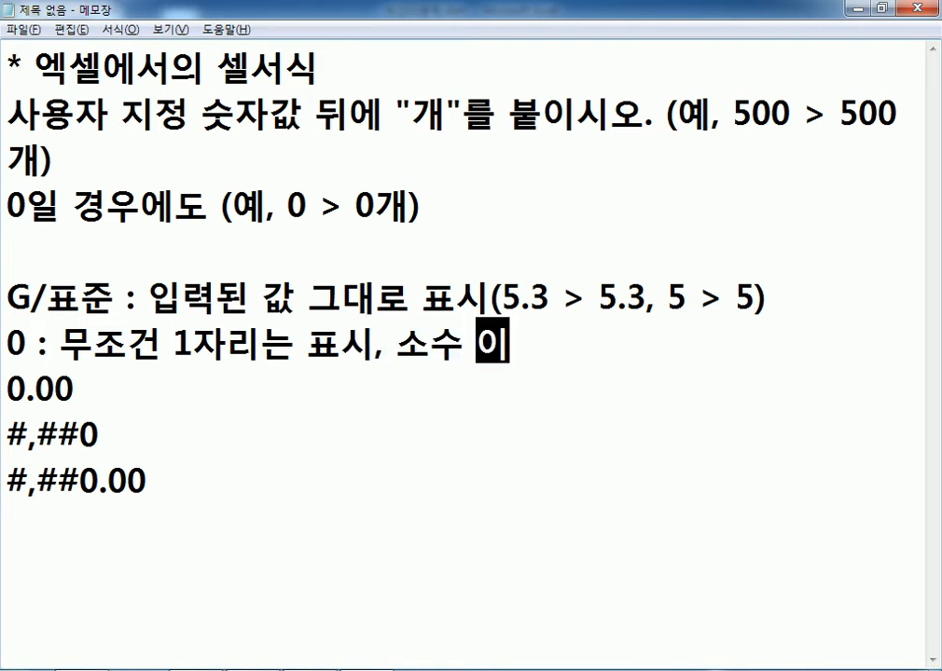
pyautogui.write('하는 반올림')
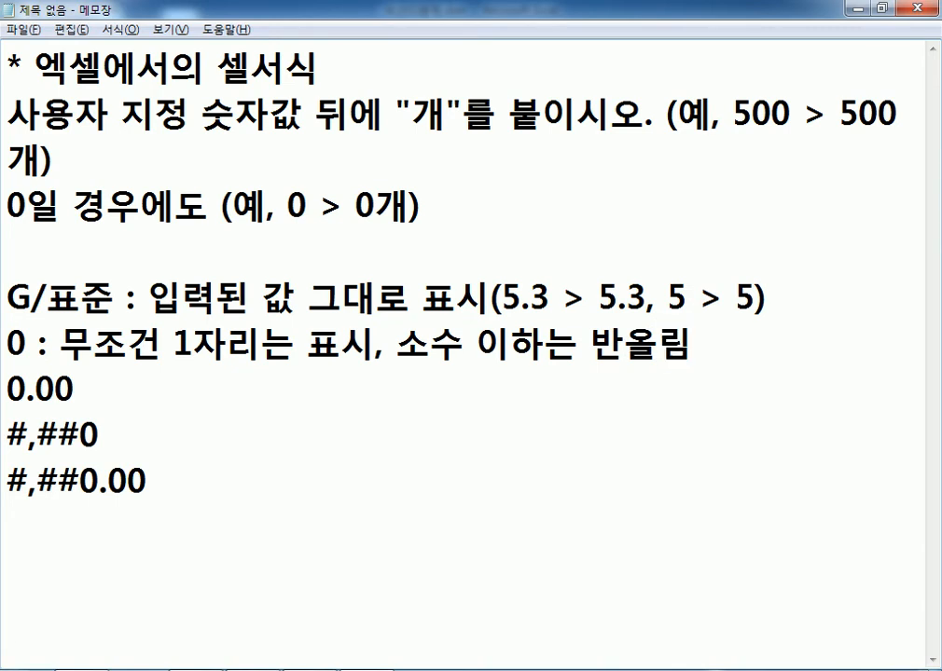
# Append the examples "(50 > 50, 3.5 > 4" to the description of the 0 code
pyautogui.write('(5')
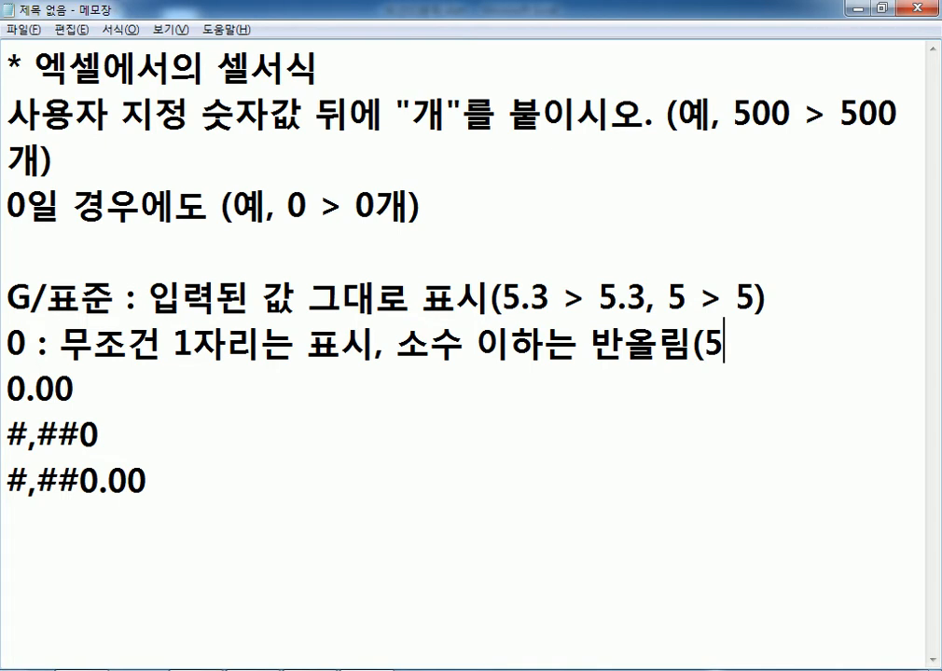
pyautogui.write('0 > 50')
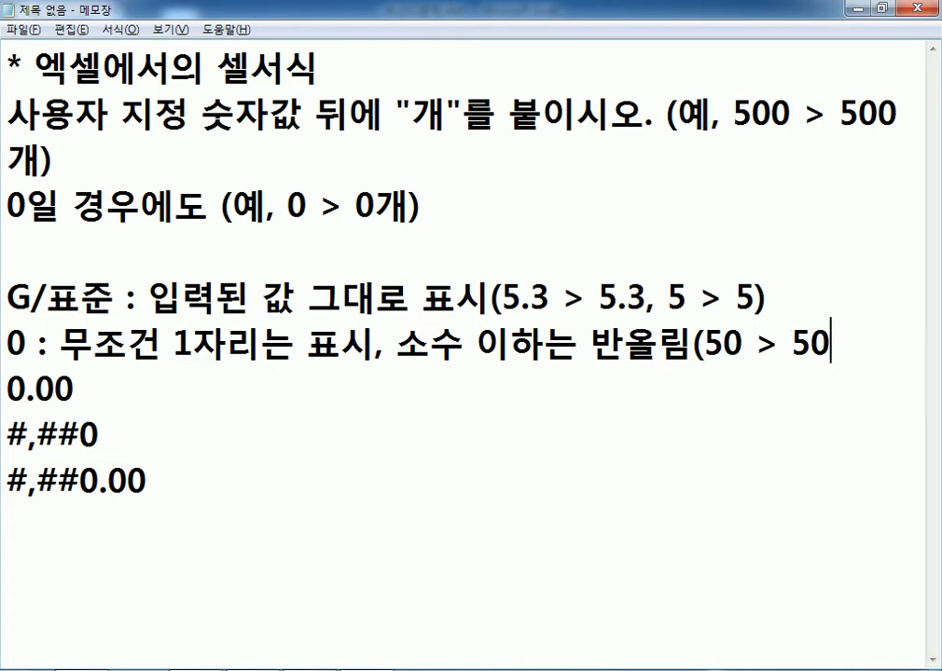
pyautogui.write(', 3.5')
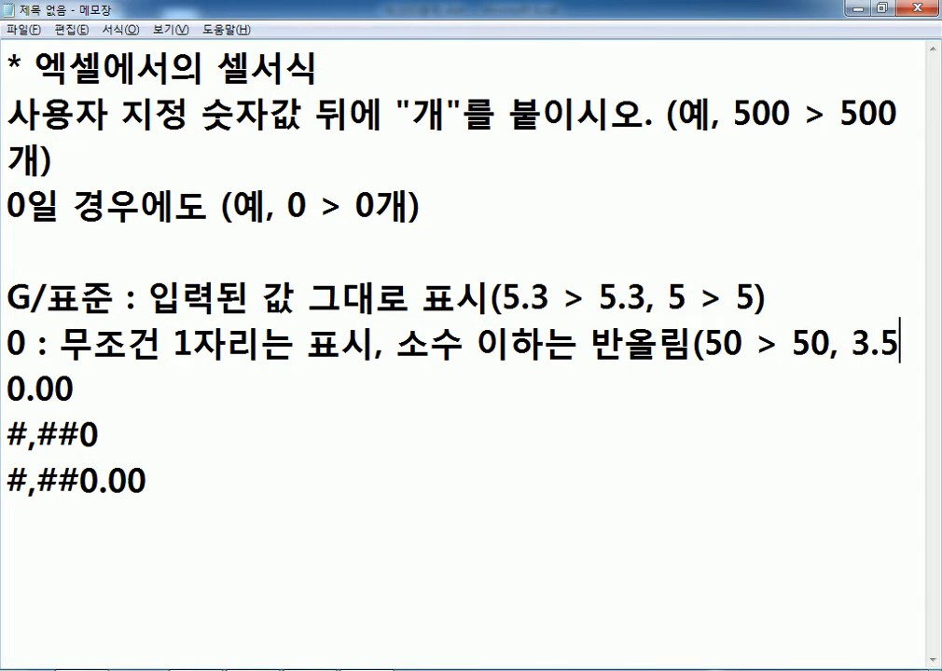
pyautogui.write(' > 4')
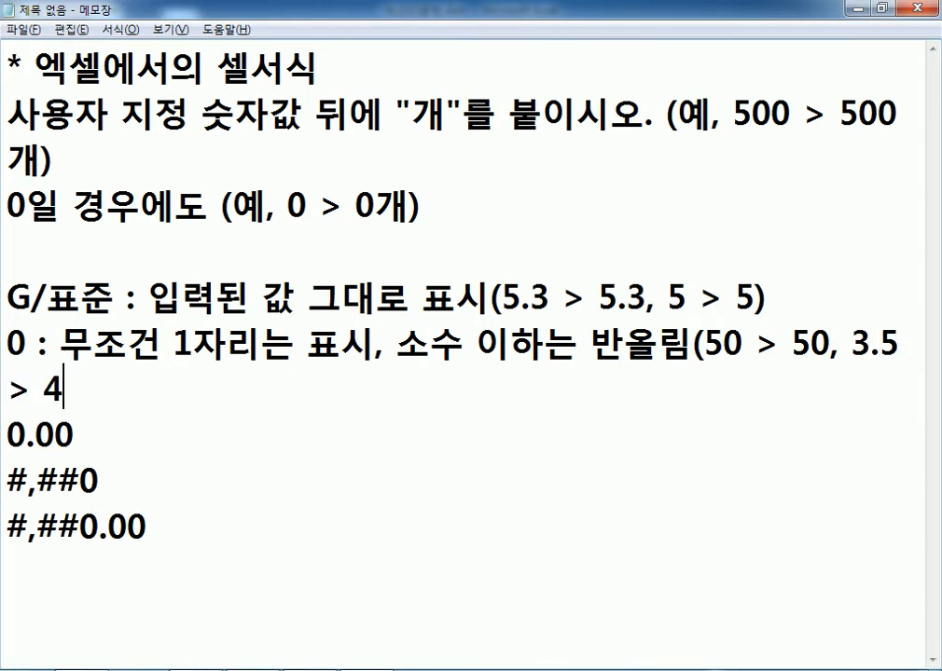
# Highlight the 0 code and the decimal part of the 0.00 code to compare them
pyautogui.press('Left')
pyautogui.press('Left')
pyautogui.press('Up')
pyautogui.hotkey('shift', 'Left')
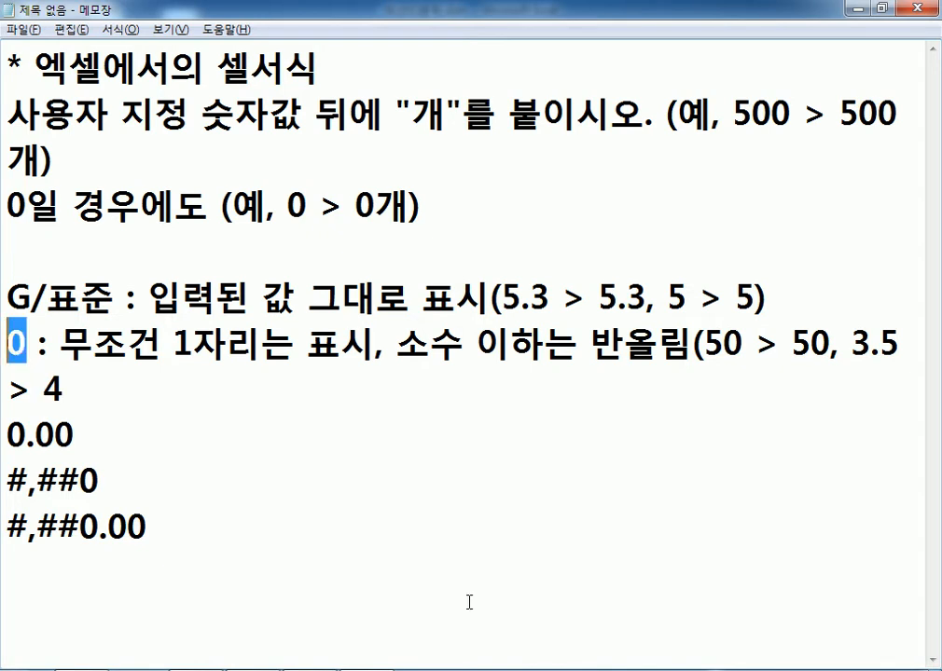
pyautogui.press('Right')
pyautogui.press('Down')
pyautogui.press('Down')
pyautogui.hotkey('shift', 'Right')
pyautogui.press('Home')
pyautogui.press('Right')
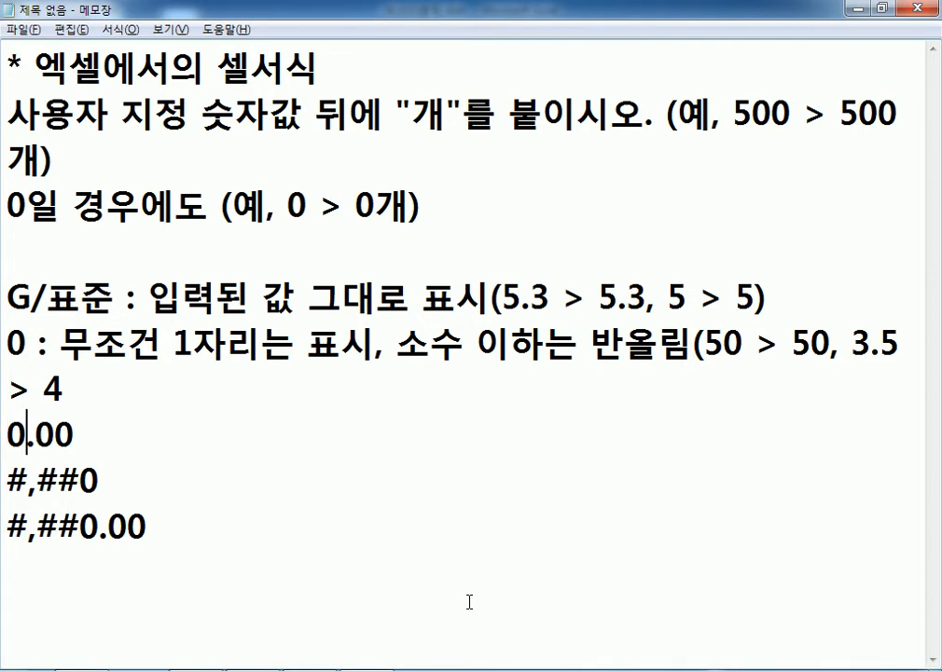
pyautogui.hotkey('shift', 'End')
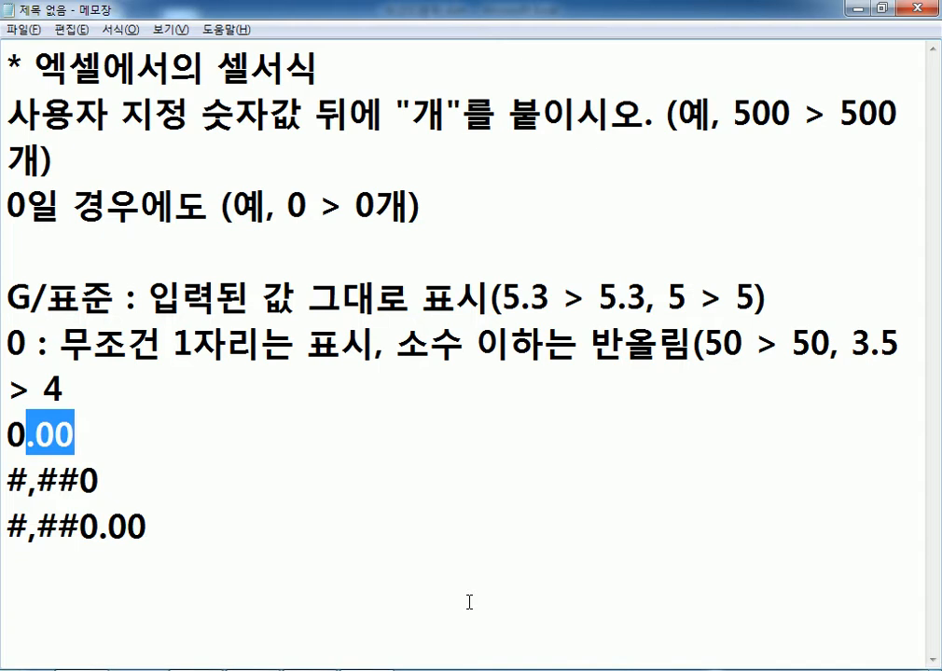
# Close the parenthesis after the 0 code's examples and add blank lines at the end of the note
pyautogui.press('Up')
pyautogui.write(')')
pyautogui.press('Down')
pyautogui.click(426, 601)
pyautogui.press('Return')
pyautogui.press('Return')
pyautogui.press('Return')
pyautogui.press('Return')
pyautogui.press('Return')
# Describe the 0.00 code with ": 정수부분은 1자리 확보, 소수 이하는 2자리 확보"
pyautogui.click(168, 261)
pyautogui.write(': 수')
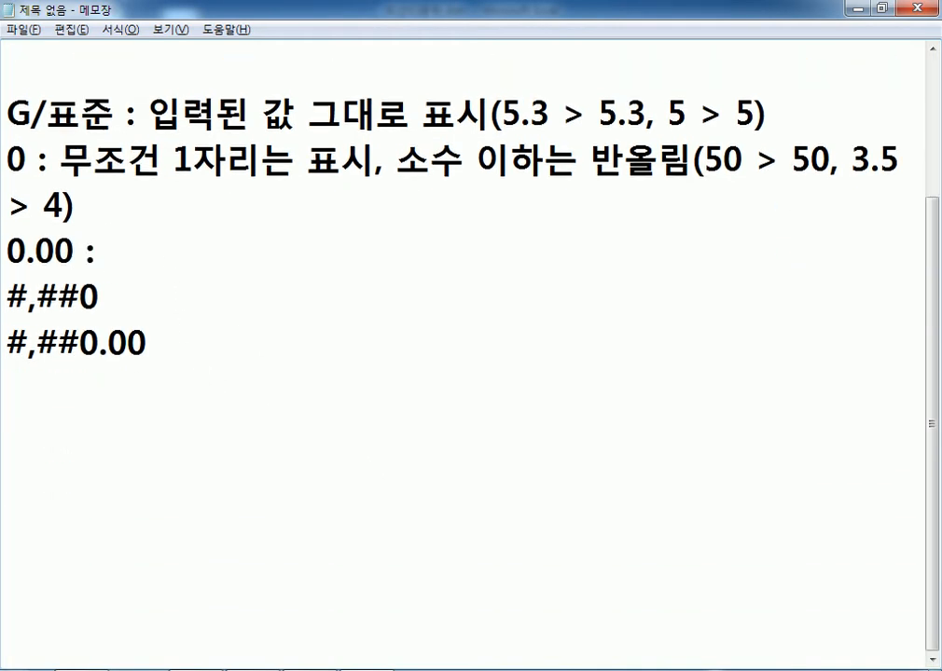
pyautogui.press('BackSpace')
pyautogui.press('BackSpace')
pyautogui.write('ㅈ정부')
pyautogui.press('BackSpace')
pyautogui.press('BackSpace')
pyautogui.write('수부분은')
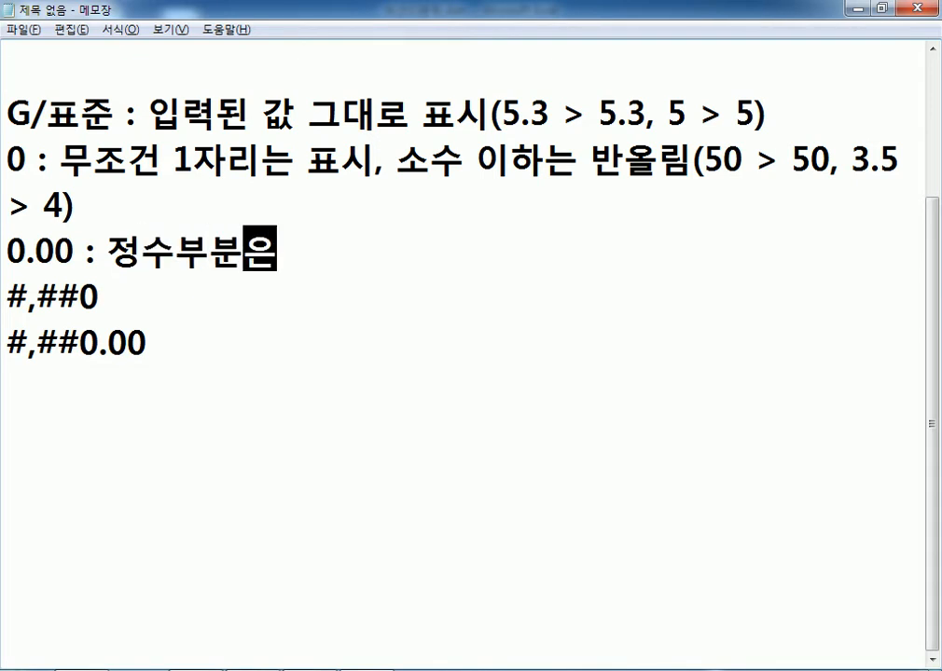
pyautogui.write(' 1자리 확')
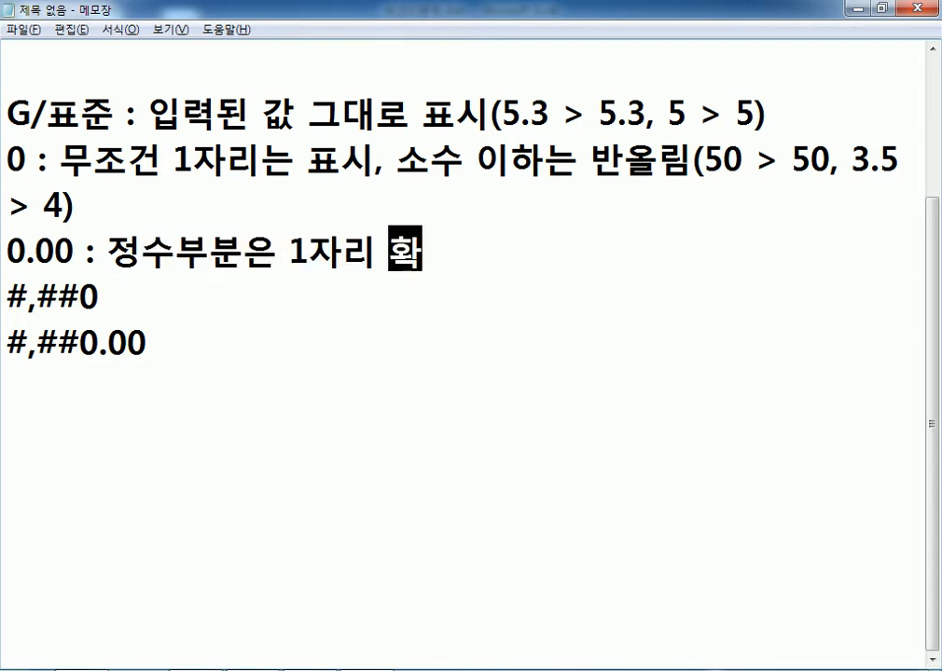
pyautogui.write('보, 소수 이')
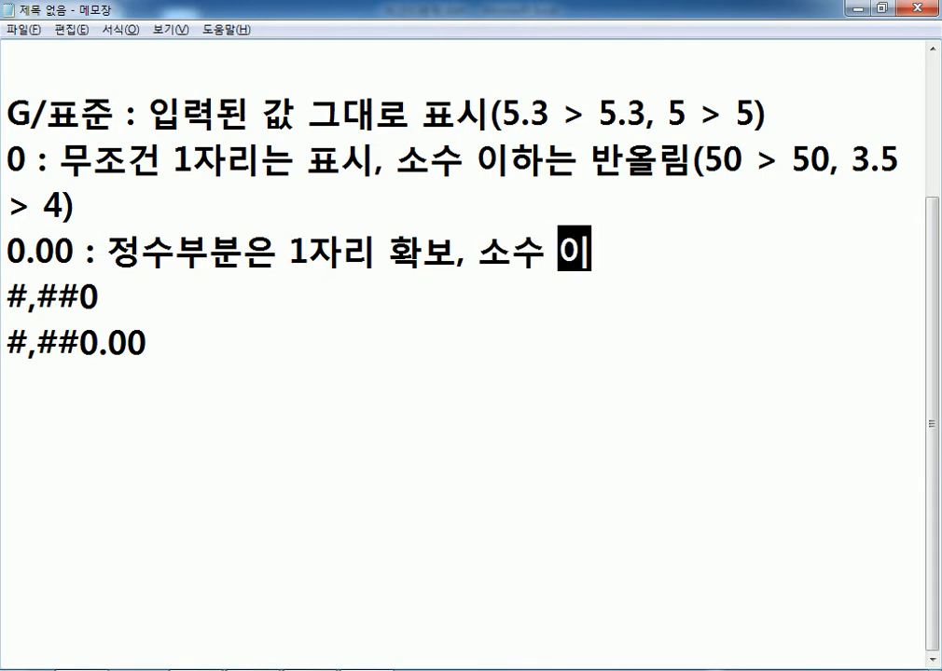
pyautogui.write('하는 2자리 확')
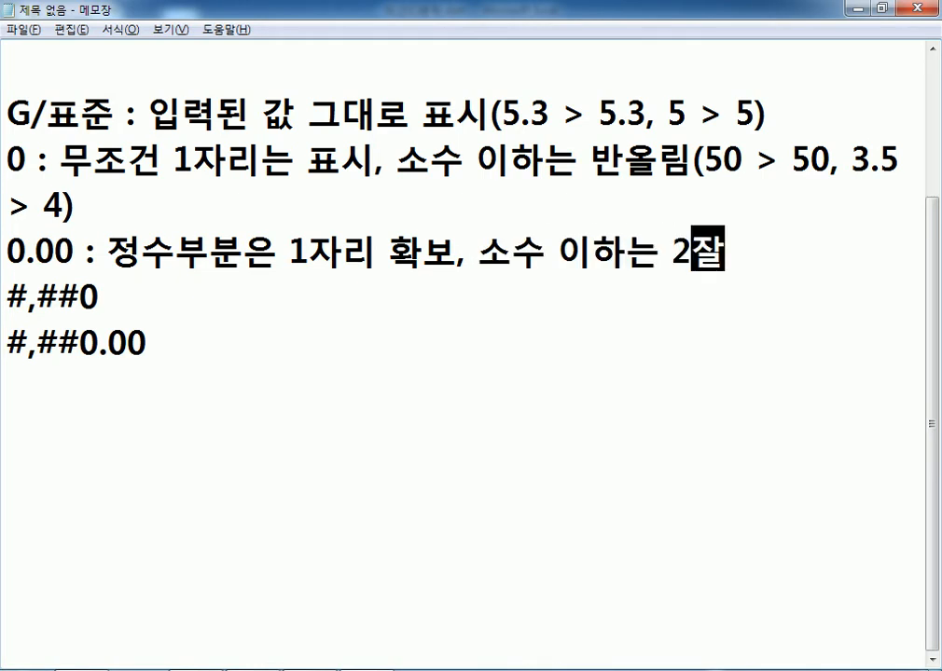
pyautogui.write('보')
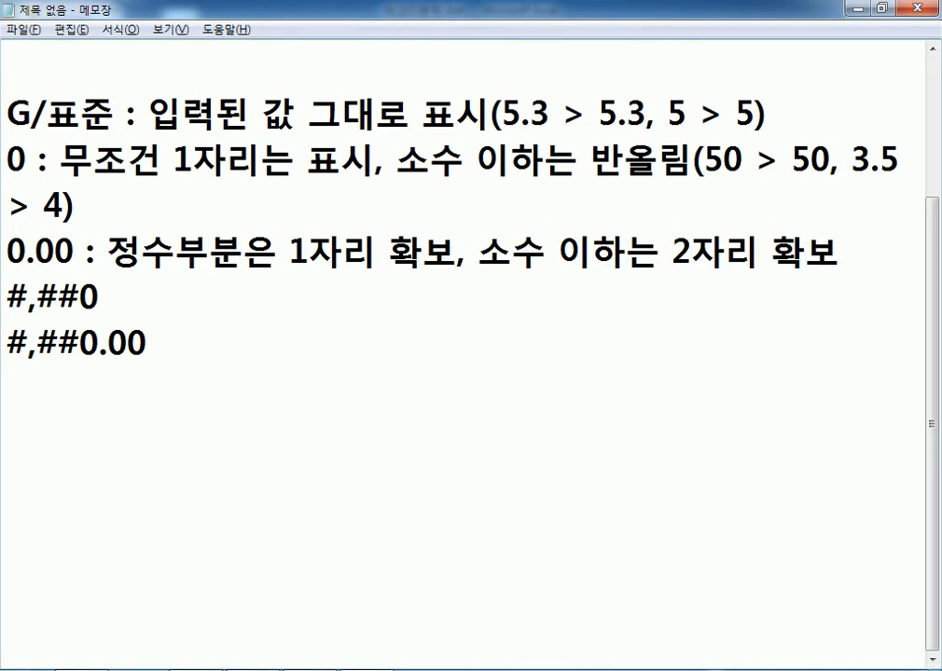
# Append the examples "(5 > 5.00, 45.789 > 45.79" to the description of the 0.00 code
pyautogui.write('(5 > 5.')
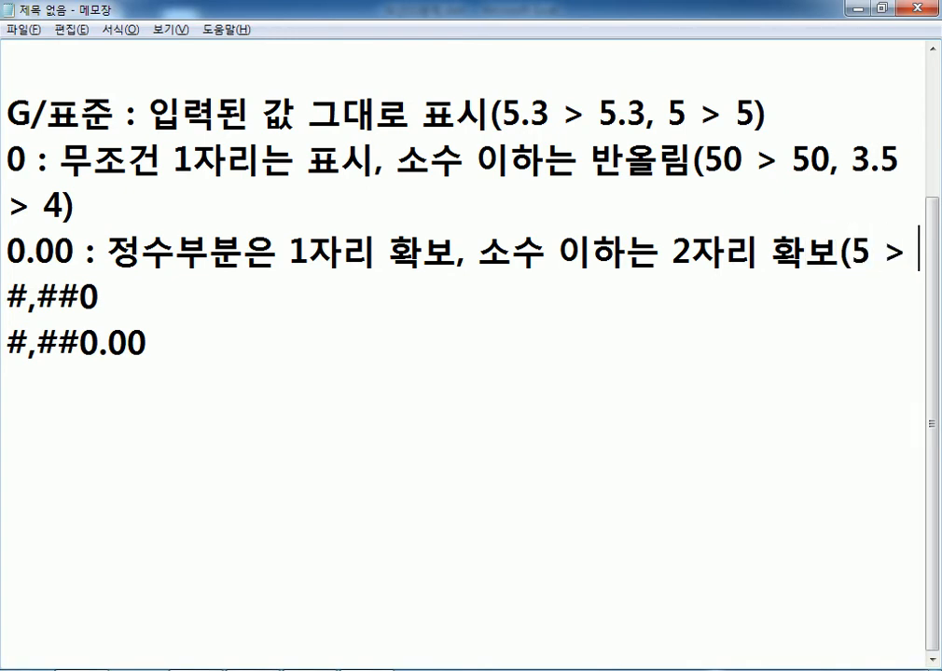
pyautogui.write('00')
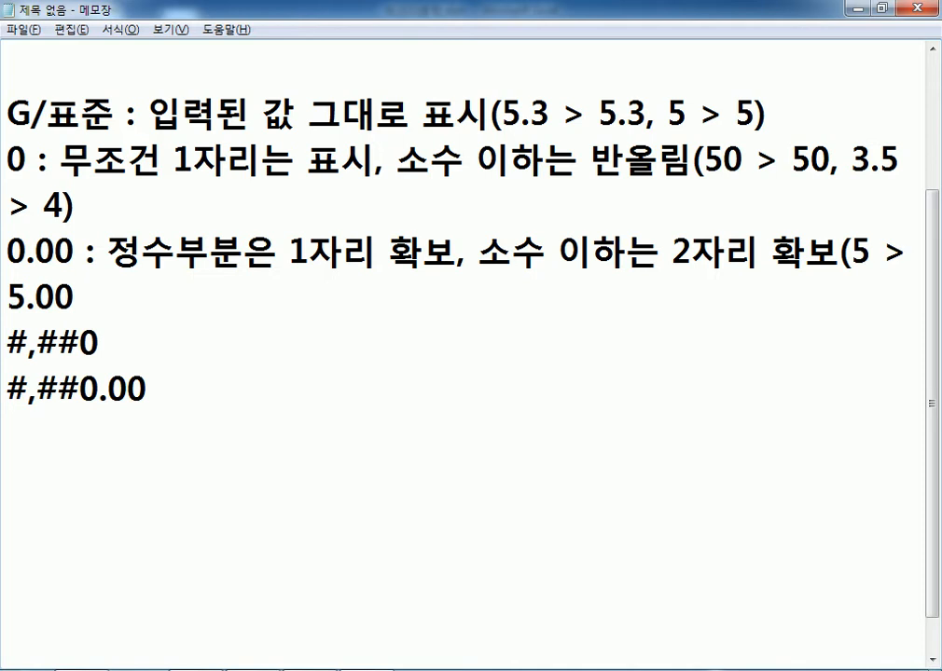
pyautogui.write(', 45.')
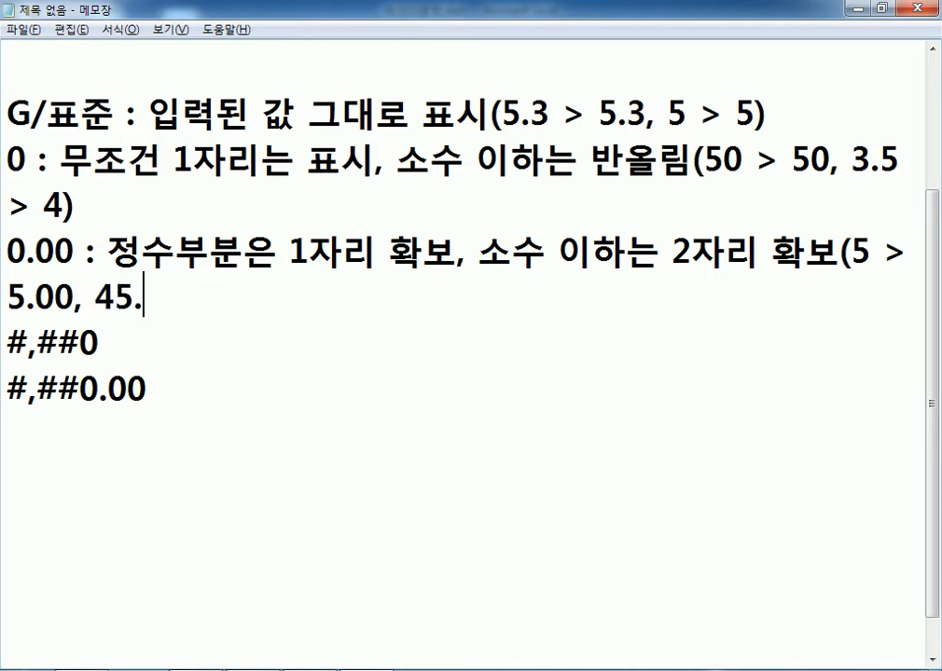
pyautogui.write('78')
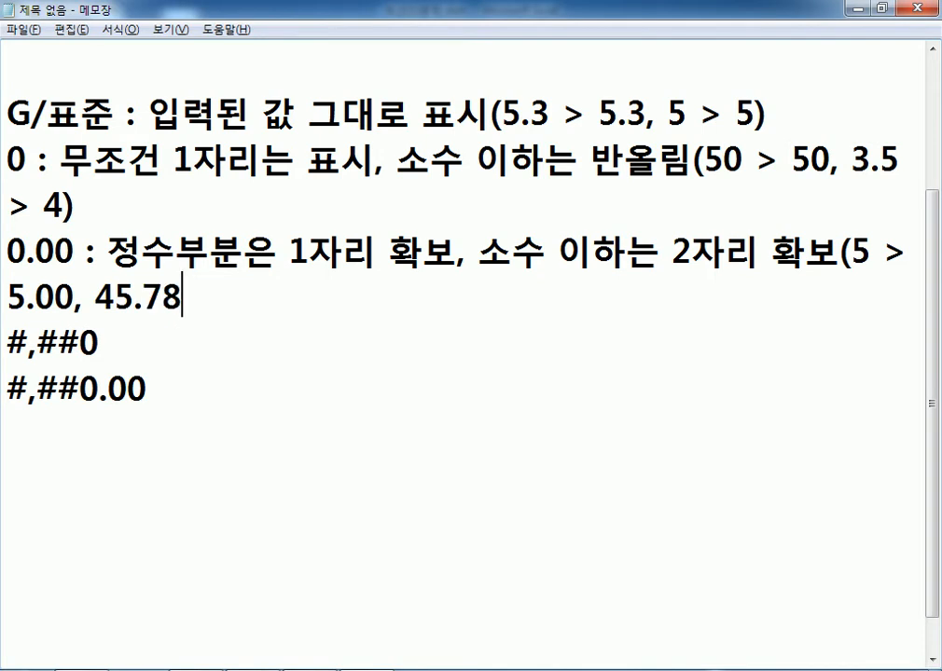
pyautogui.write('9 > 45.7')
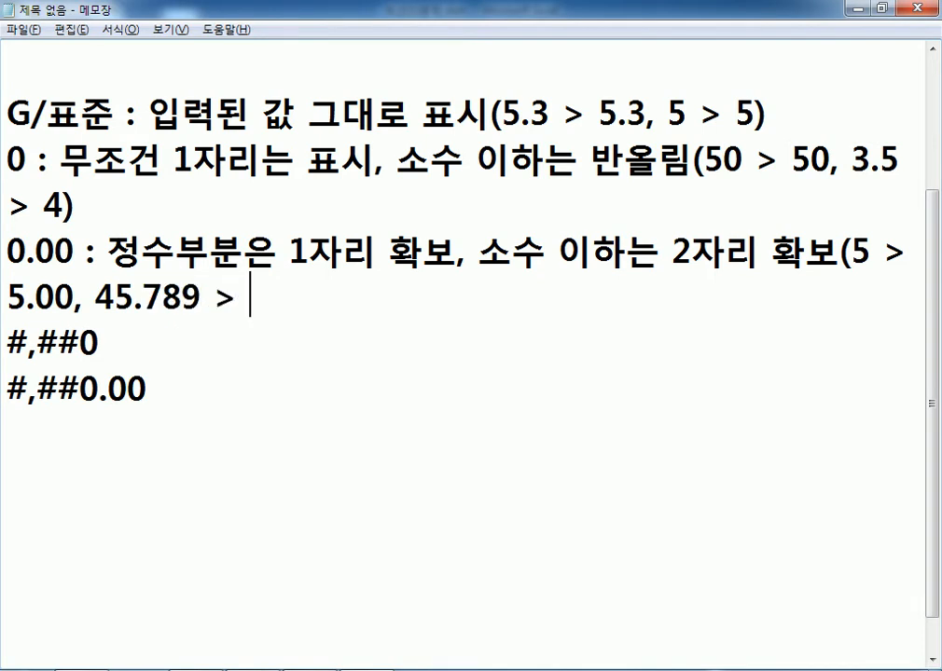
pyautogui.write('9')
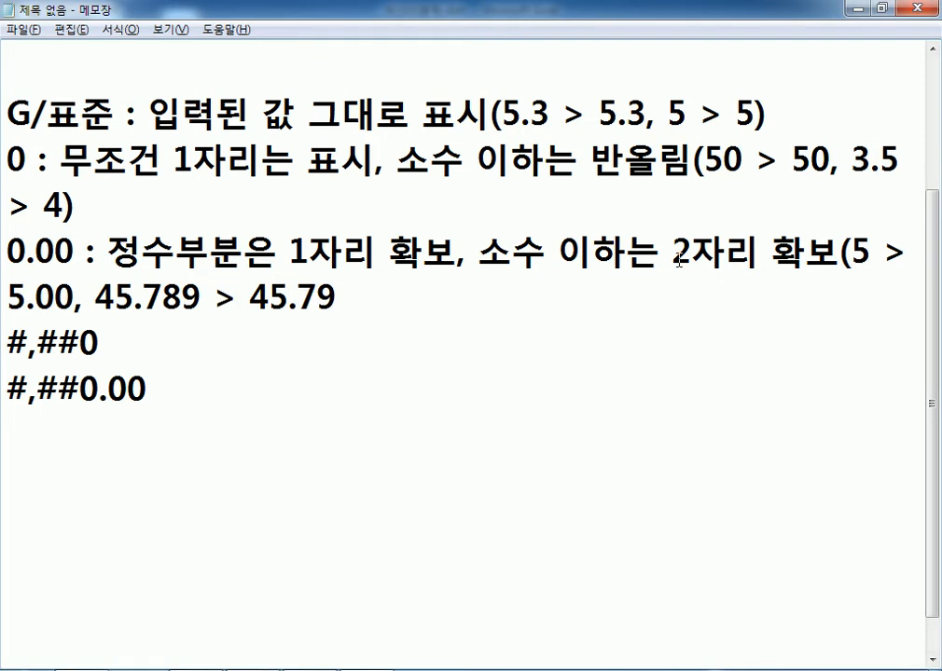
# Highlight the two decimal zeros in the 0.00 code and in its 5.00 example to compare them
pyautogui.moveTo(35, 251); pyautogui.dragTo(69, 250)
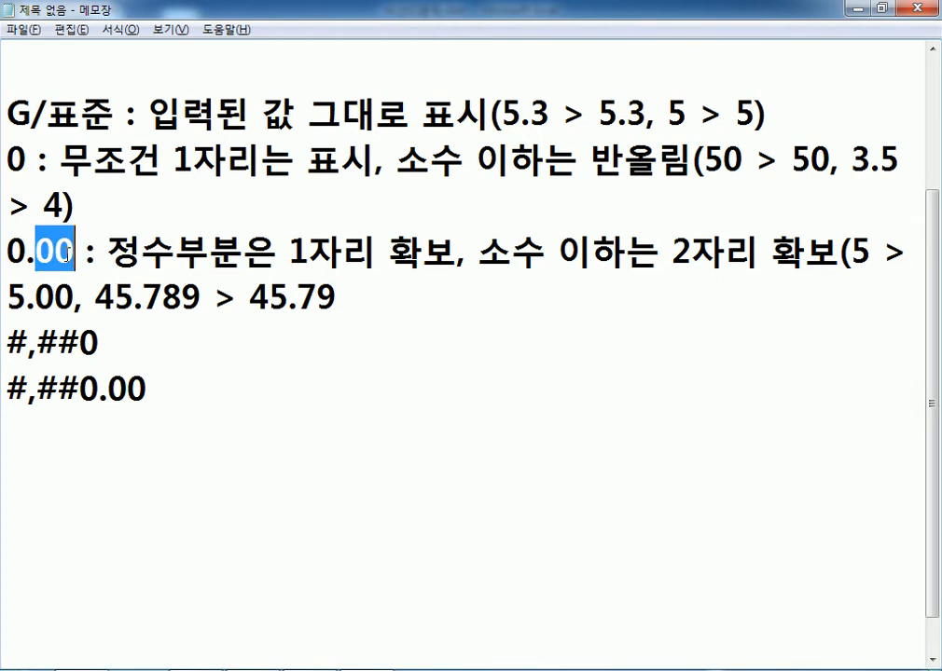
pyautogui.click(856, 252)
pyautogui.moveTo(35, 296); pyautogui.dragTo(71, 298)
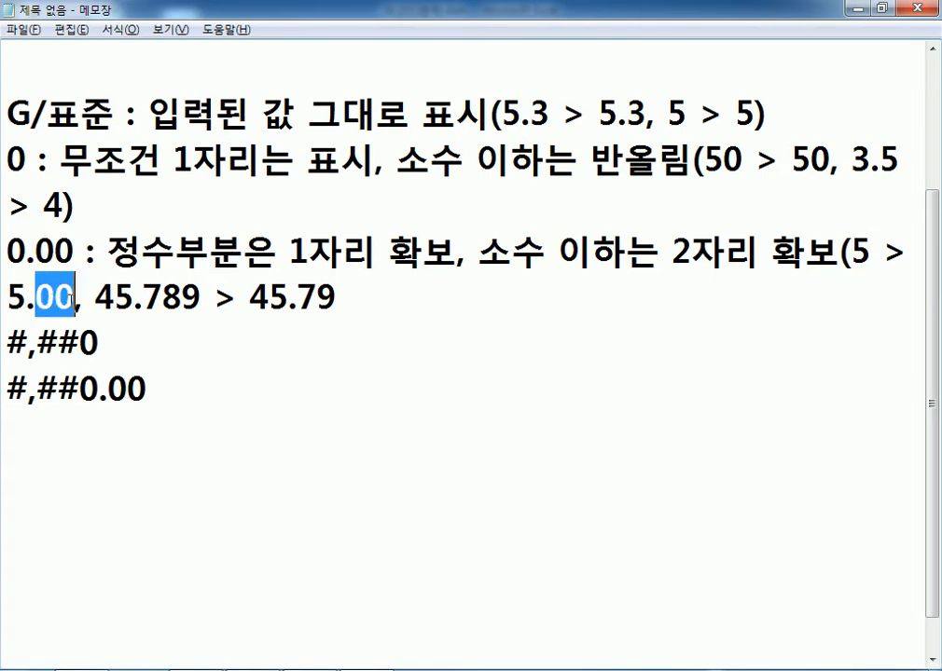
# Add the example ", 40.5 > 40.50" to the 0.00 description and close its parenthesis
pyautogui.click(500, 280)
pyautogui.write(', ')
pyautogui.write('4')
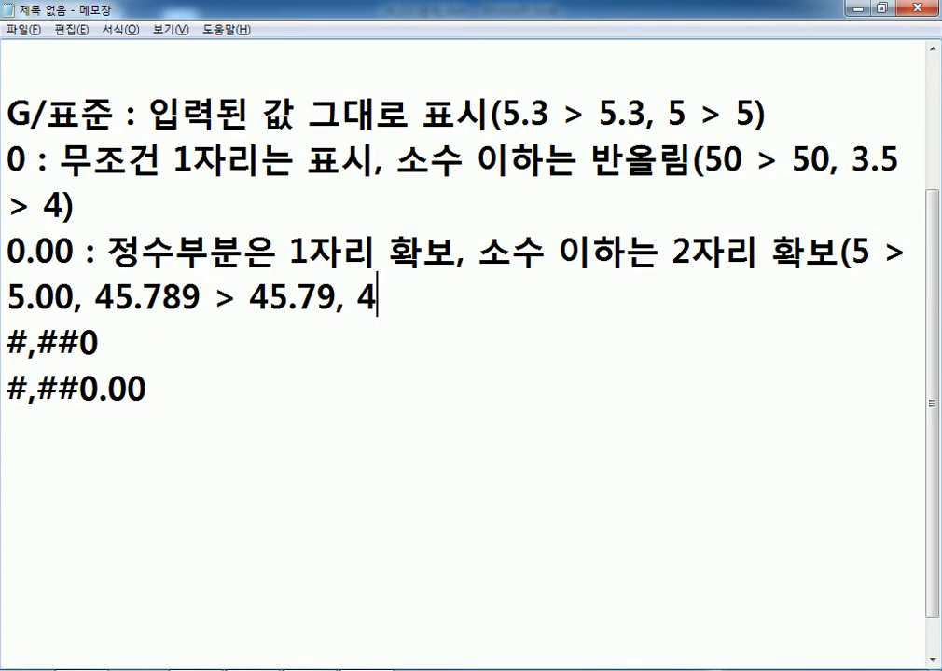
pyautogui.write('0.5')
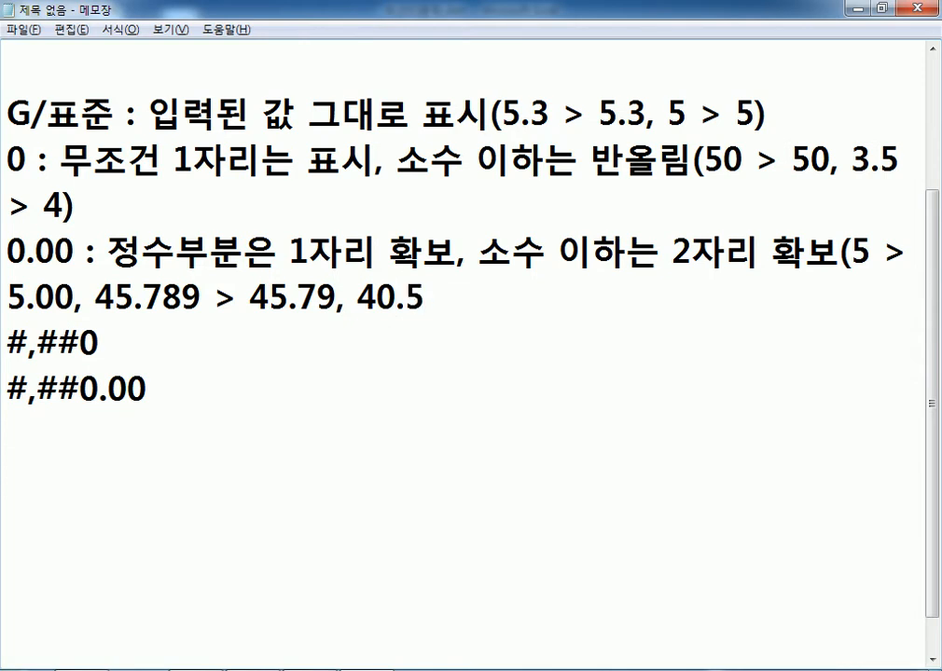
pyautogui.write(' > 40.50')
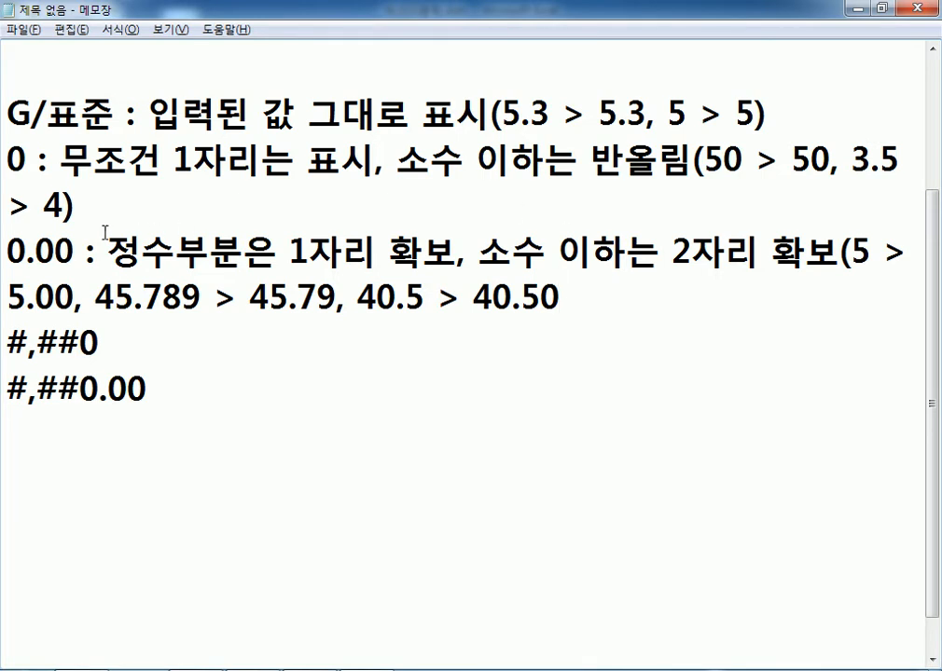
pyautogui.moveTo(35, 251); pyautogui.dragTo(70, 251)
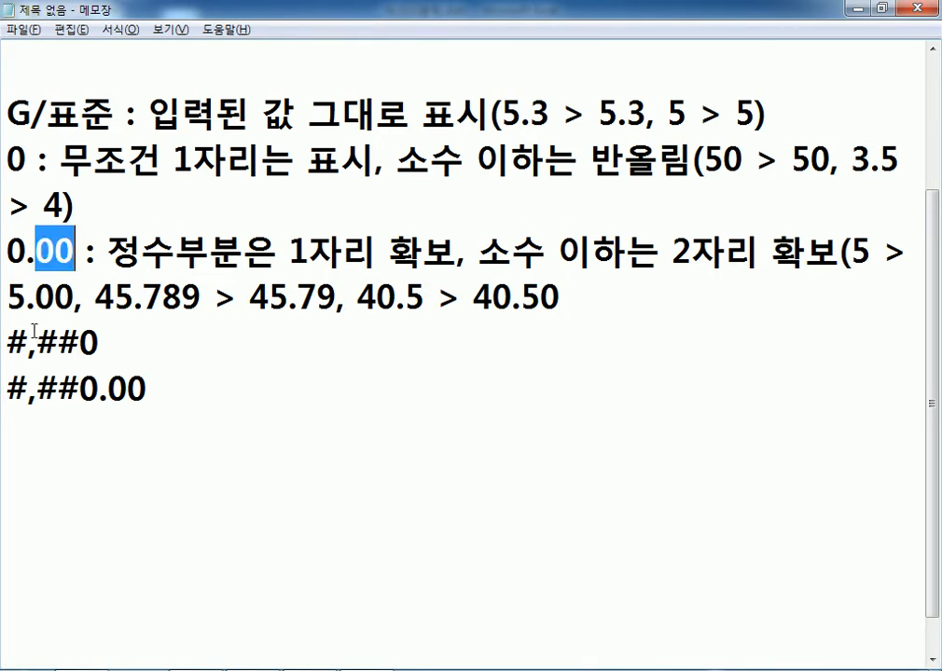
pyautogui.click(663, 293)
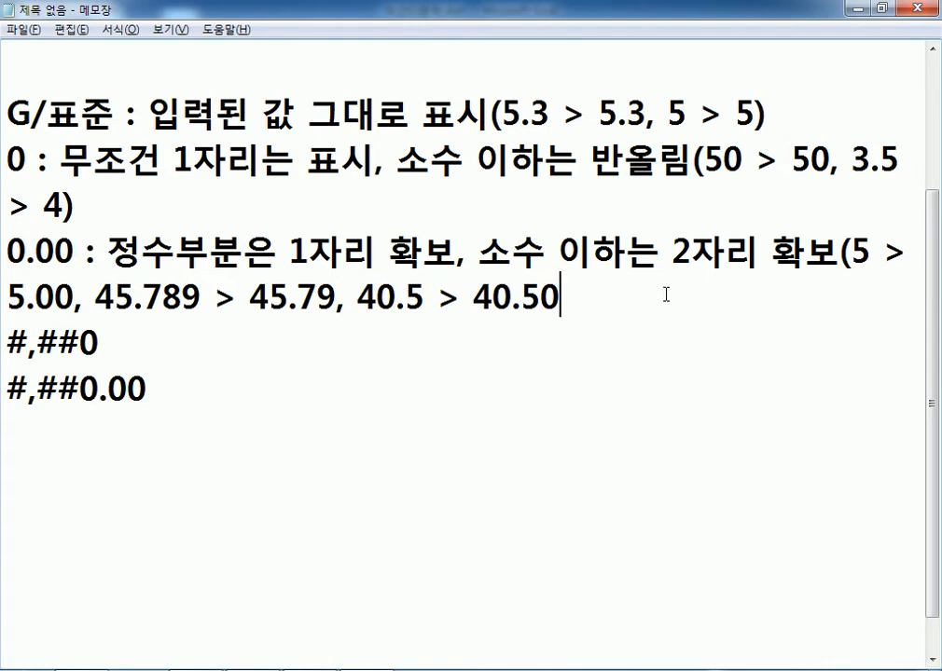
pyautogui.write(')')
# Describe the #,##0 code with ": 천단위마다 구분기호(,)를 삽입, 소수 이하는 반올림("
pyautogui.press('Down')
pyautogui.write(': 천담ㅇ')
pyautogui.press('BackSpace')
pyautogui.press('BackSpace')
pyautogui.write('ㄴ위마다 ')
pyautogui.write('구분기호(,')
pyautogui.write(')를 삽입')
pyautogui.write(', 수수')
pyautogui.press('BackSpace')
pyautogui.press('BackSpace')
pyautogui.press('BackSpace')
pyautogui.write('소수 이하')
pyautogui.write(' 반올ㄹ')
pyautogui.write('ㅣㅁ(')
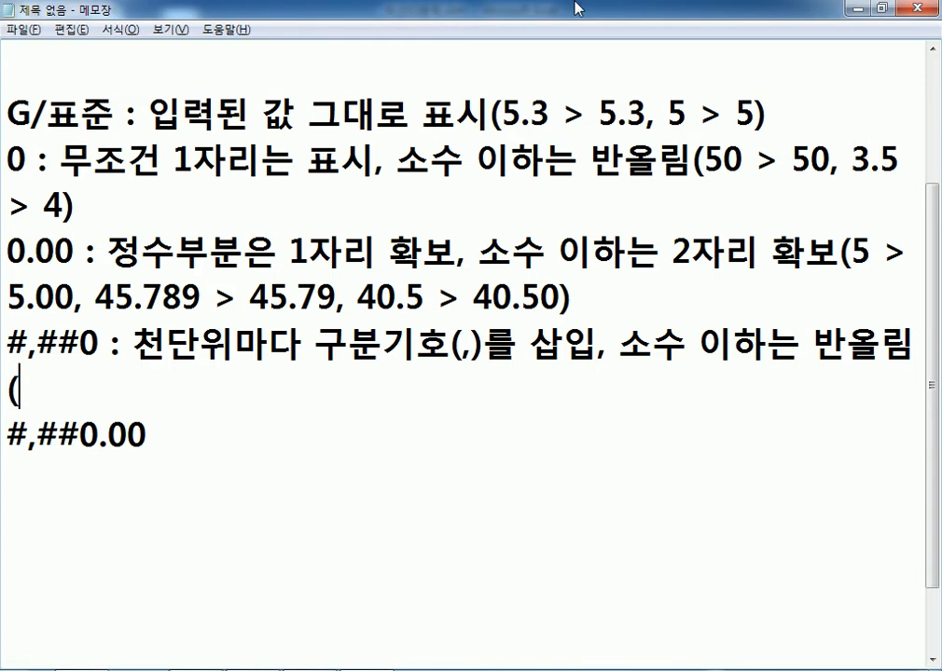
# Set the note's font size to 24
pyautogui.click(125, 29)
pyautogui.click(141, 70)
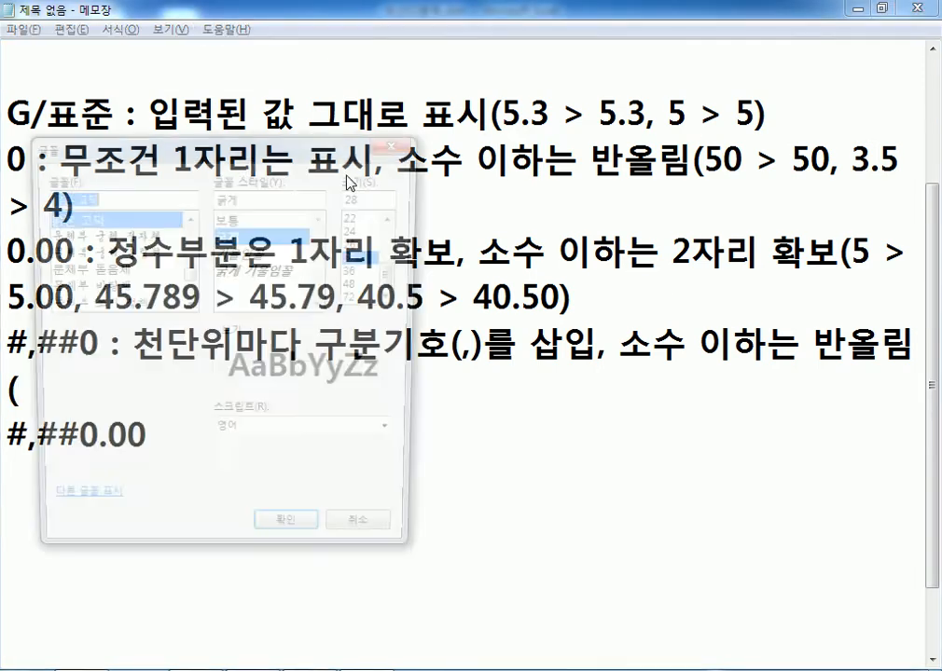
pyautogui.click(368, 229)
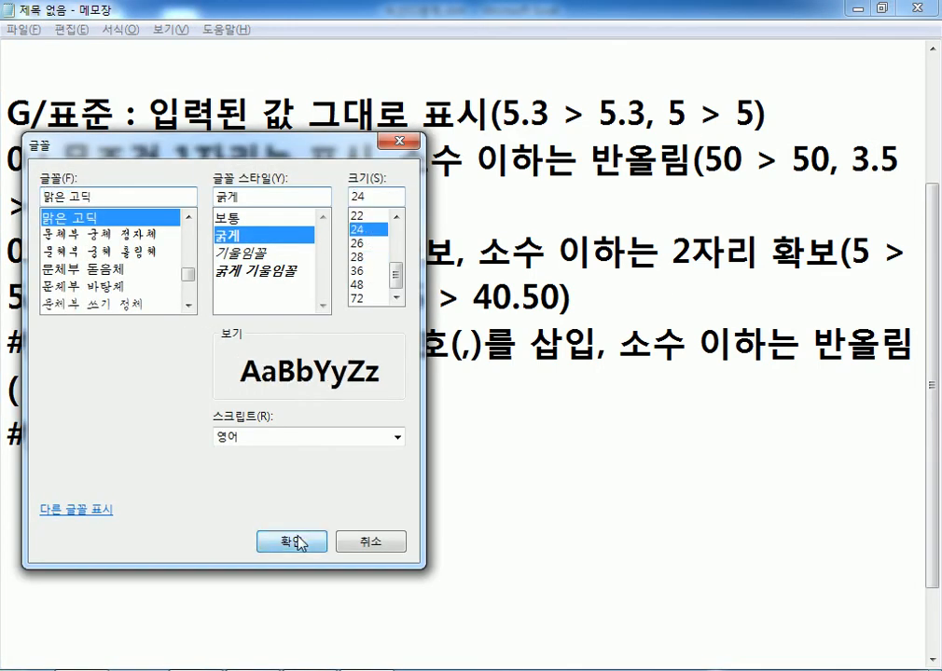
pyautogui.click(298, 542)
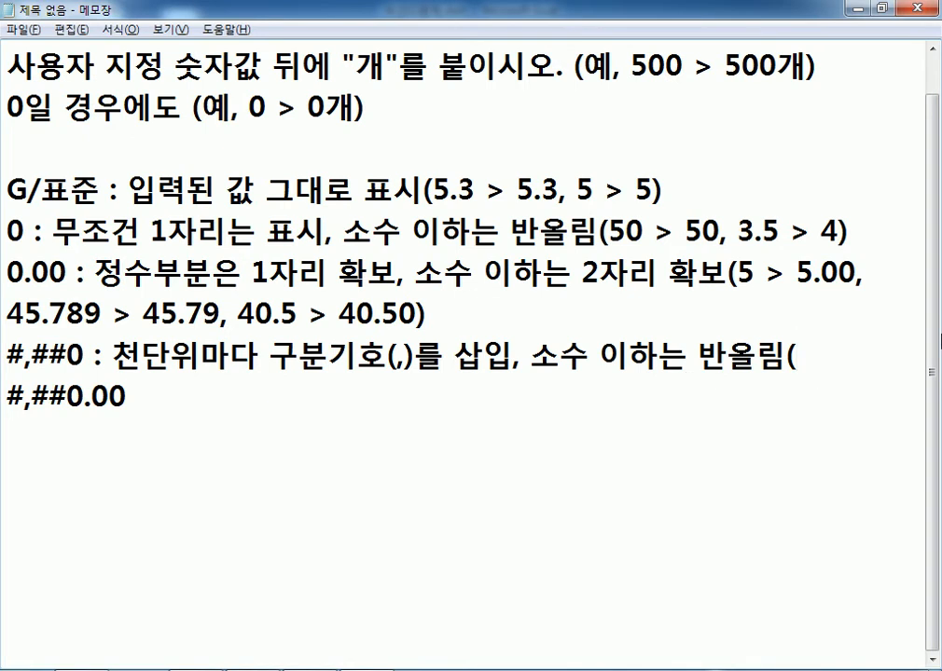
# Append the examples "450 > 450, 5.3 > 5, 5.8 > 6, 1234 > 1,234" to the description of the #,##0 code
pyautogui.write('450 > 450')
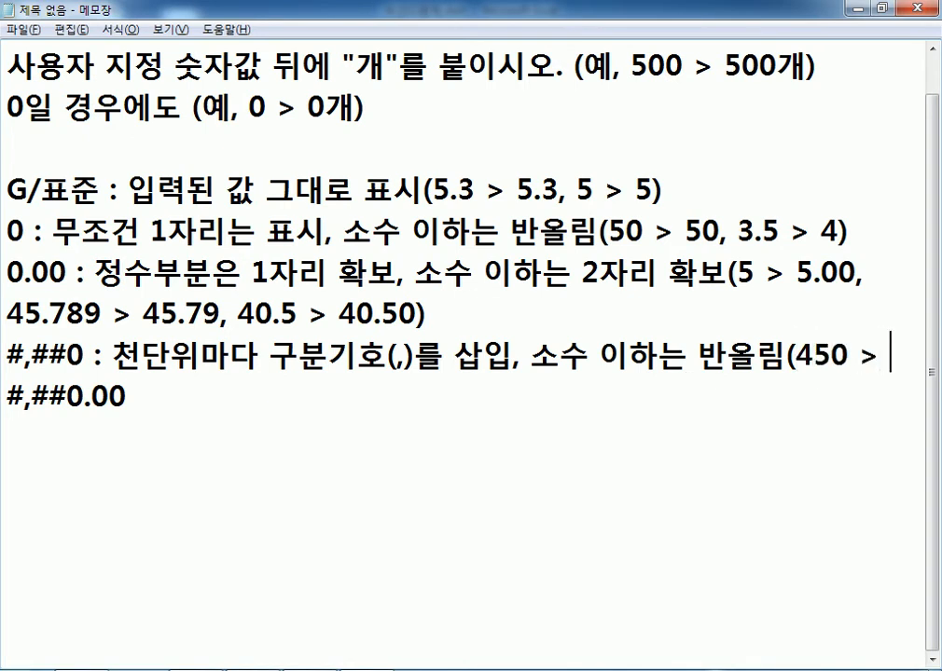
pyautogui.write(', ')
pyautogui.write('5.')
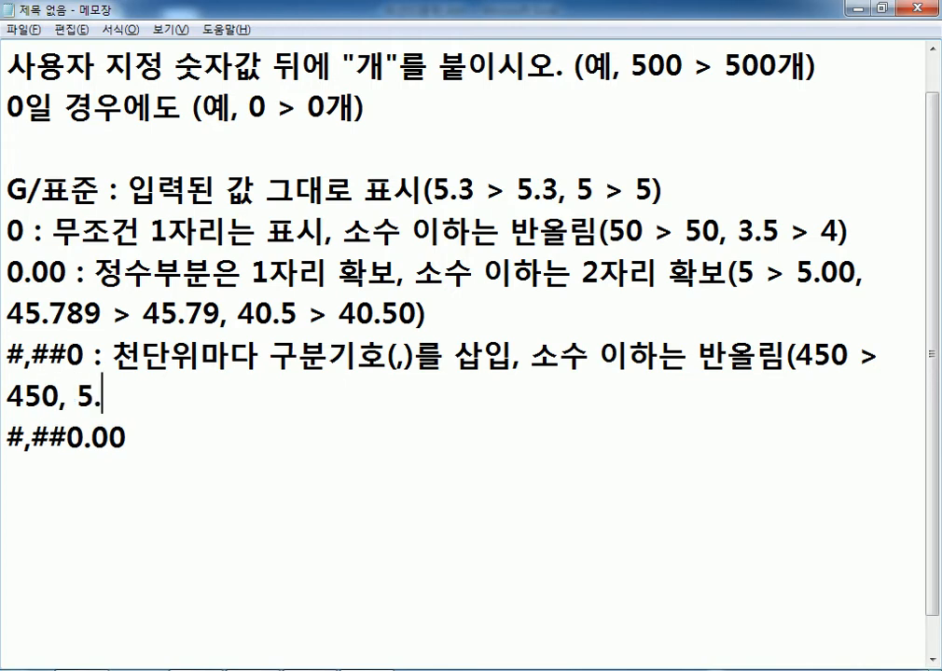
pyautogui.write('3 > 5, 5.8')
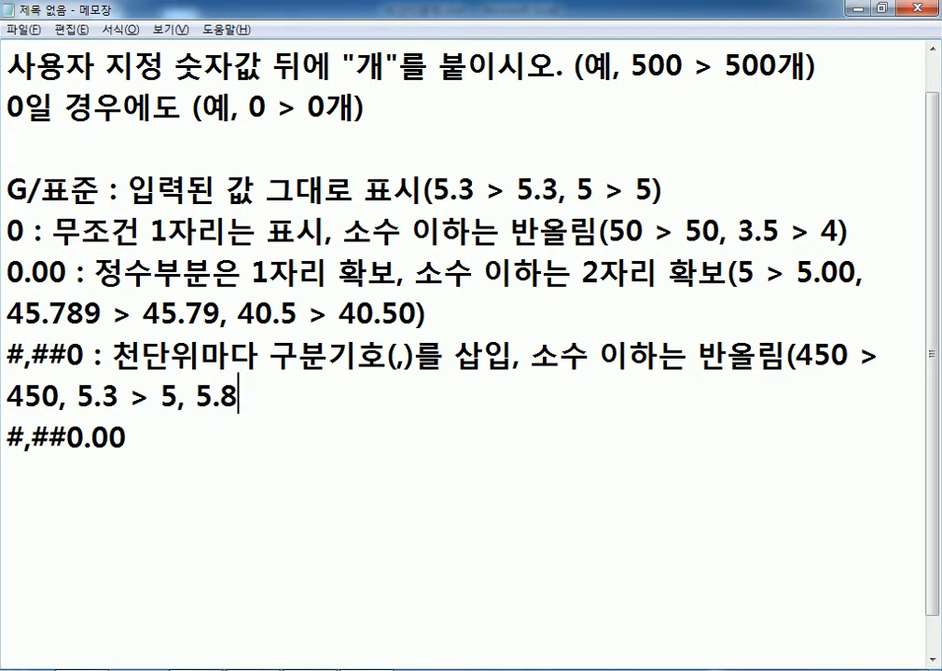
pyautogui.write(' > 6')
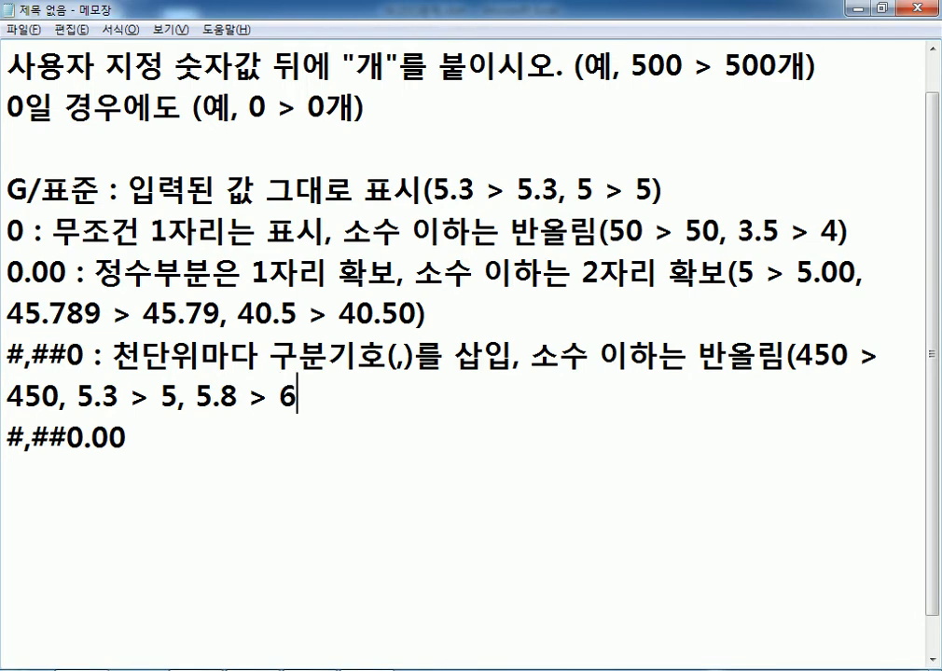
pyautogui.write(', 1234')
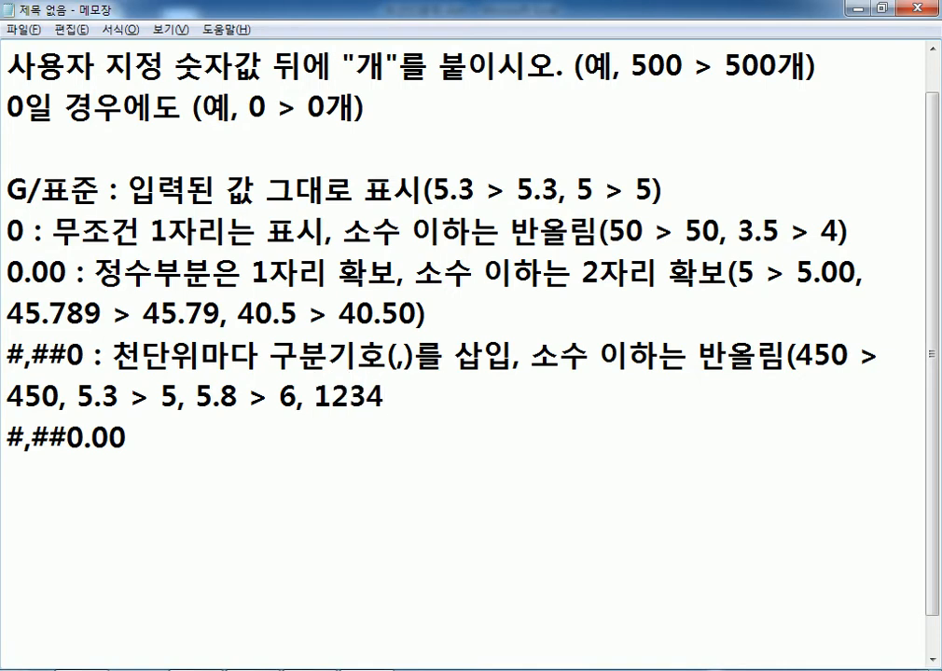
pyautogui.write(' > 1, 234')
pyautogui.click(454, 396)
pyautogui.press('BackSpace')
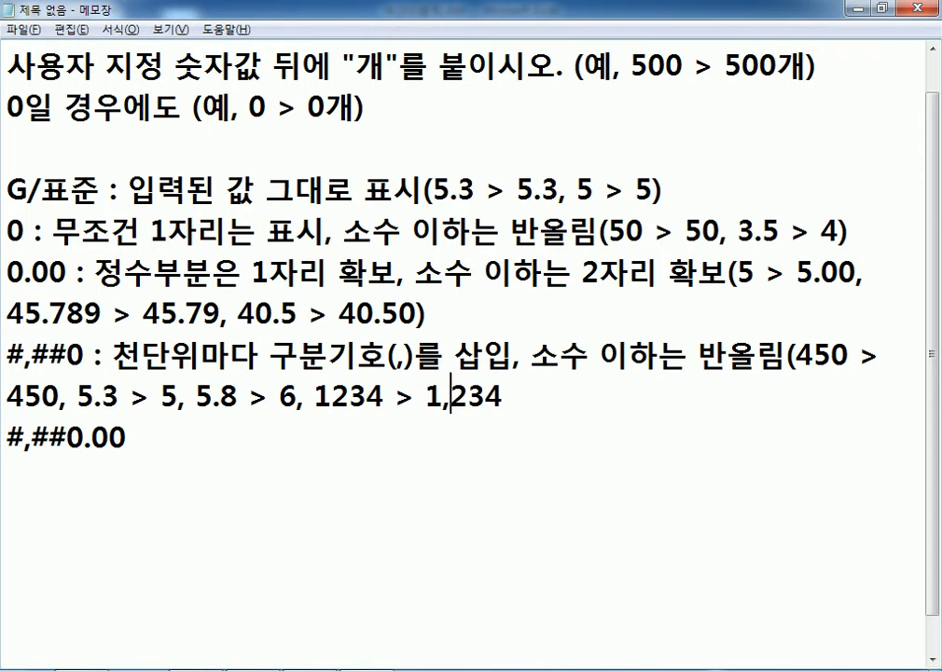
# Highlight the #,##0 code at the start of its description
pyautogui.click(32, 356)
pyautogui.press('Home')
pyautogui.keyDown('shift'); pyautogui.click(78, 357); pyautogui.keyUp('shift')
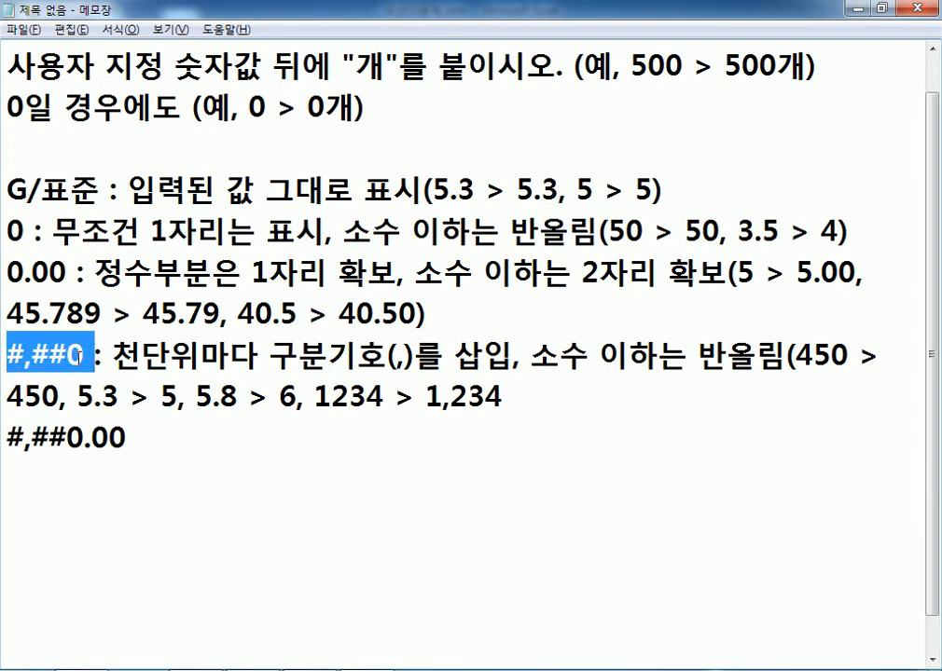
# Add a colon after the #,##0.00 code and highlight the code's decimal part
pyautogui.click(166, 439)
pyautogui.write(':')
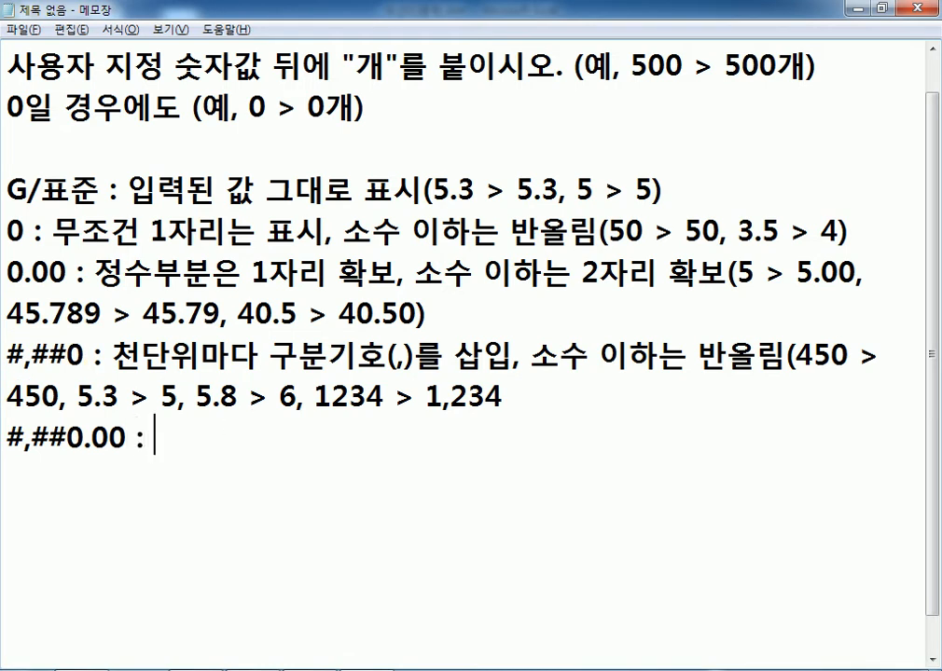
pyautogui.scroll(-1, 90, 418)
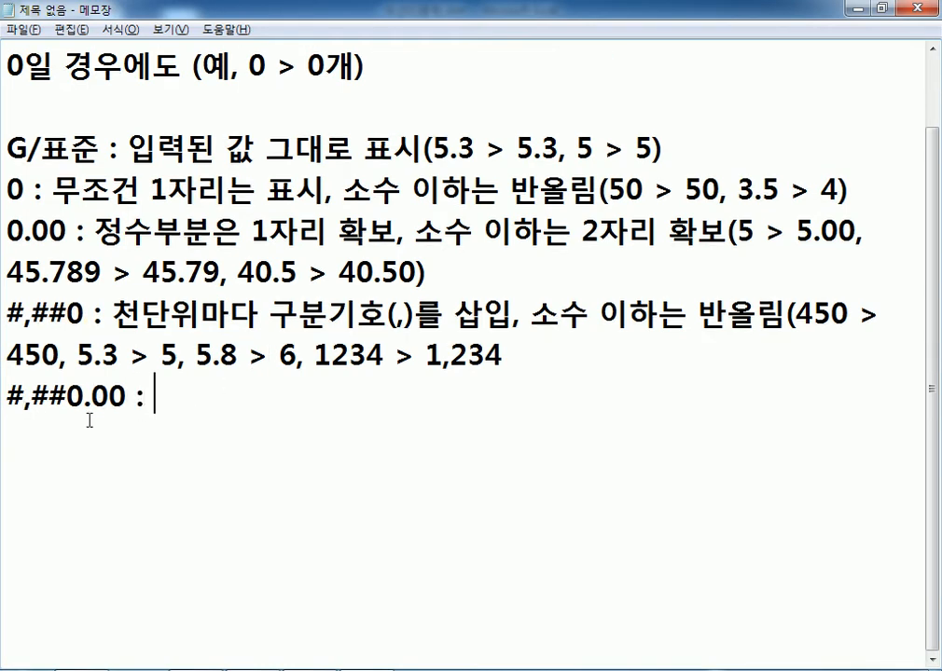
pyautogui.moveTo(85, 399); pyautogui.dragTo(130, 398)
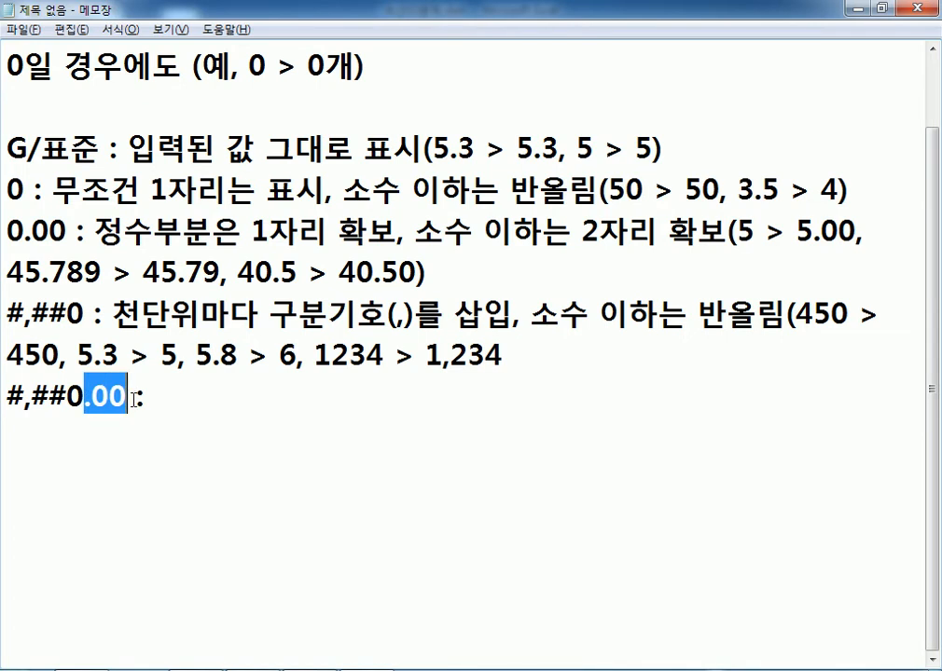
pyautogui.click(228, 402)
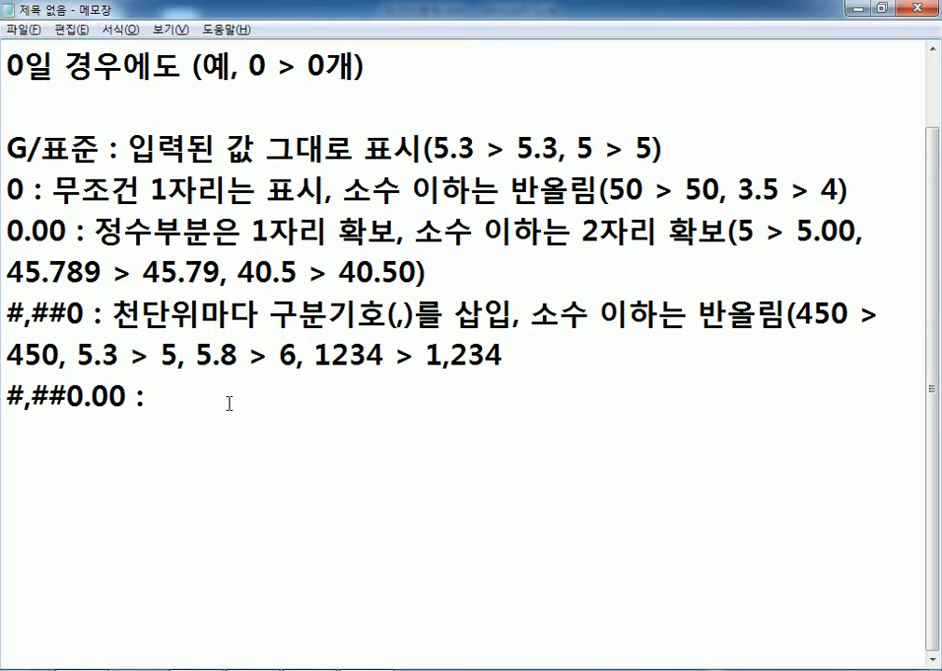
# Delete the #,##0.00 line from the note
pyautogui.press('Home')
pyautogui.hotkey('shift', 'End')
pyautogui.press('Delete')
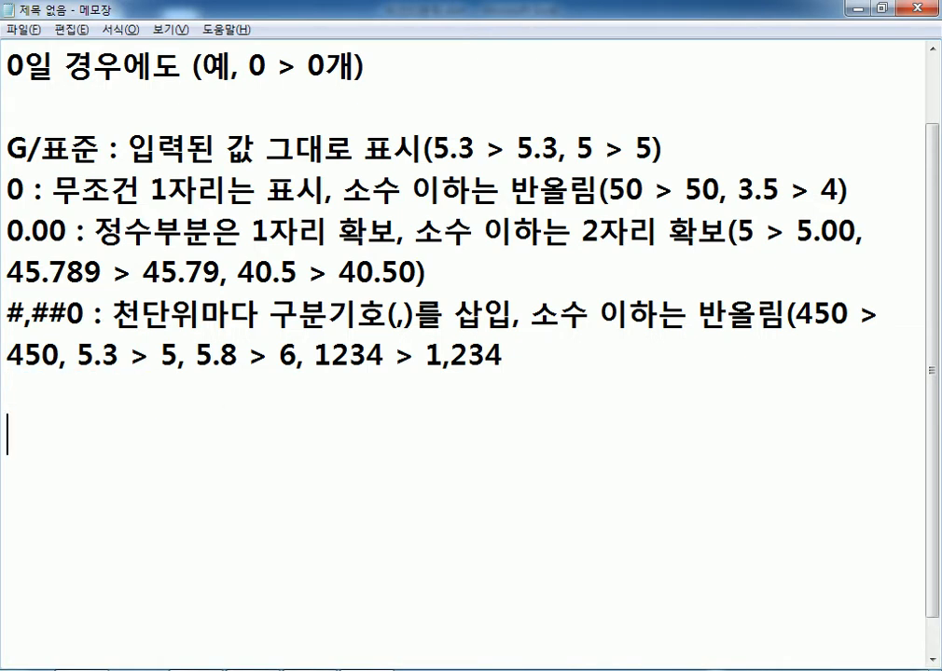
# Add the example "100,000,000 > 100,000" on the line below the #,##0 description
pyautogui.write('100000000')
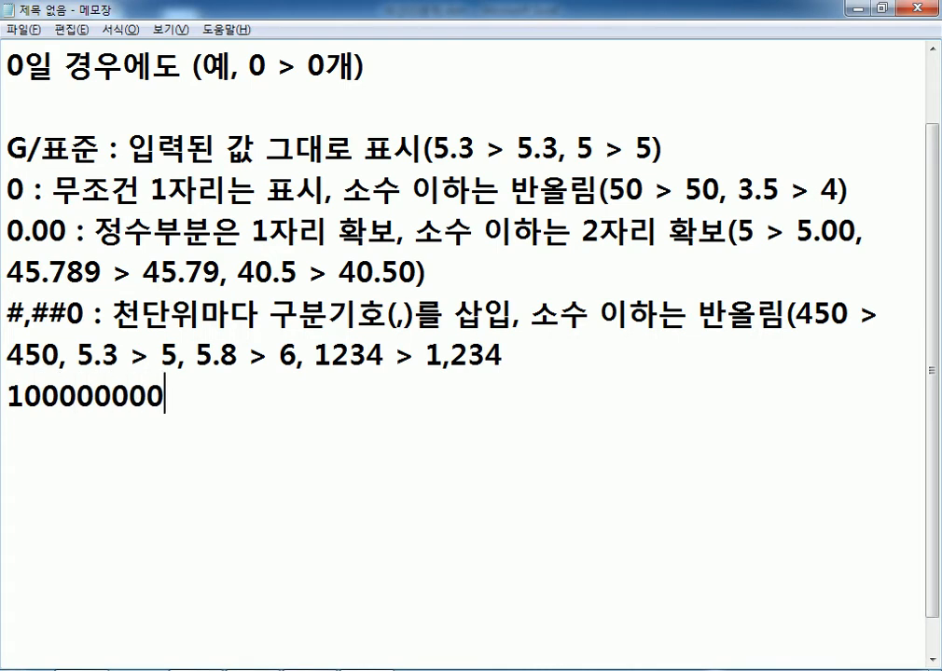
pyautogui.press('Left')
pyautogui.press('Left')
pyautogui.press('Left')
pyautogui.write(',')
pyautogui.press('Left')
pyautogui.press('Left')
pyautogui.press('Left')
pyautogui.press('Left')
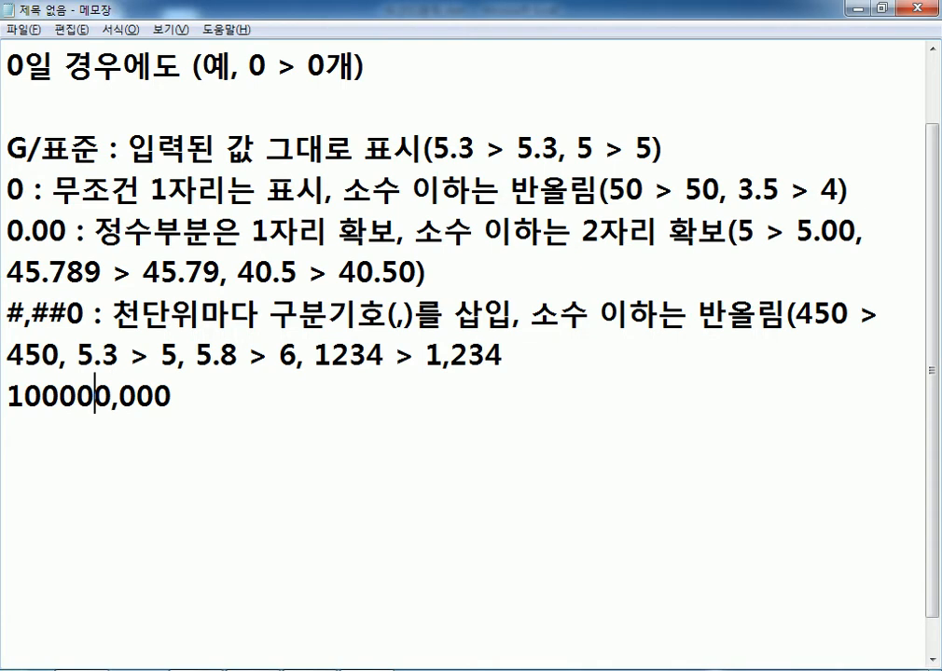
pyautogui.write(',')
pyautogui.press('End')
pyautogui.write('> 100,000')
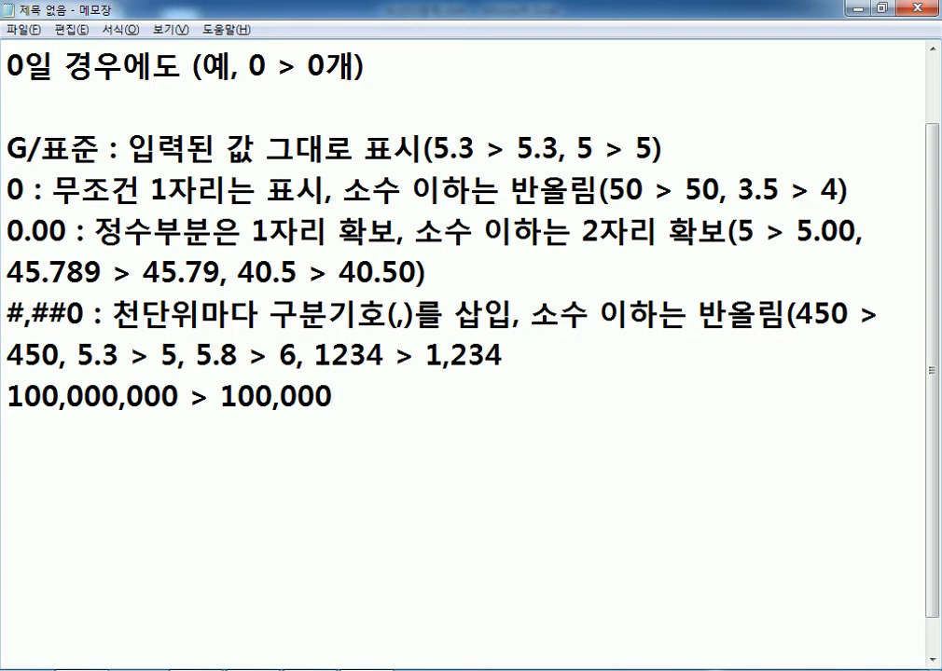
pyautogui.press('Home')
pyautogui.press('Return')
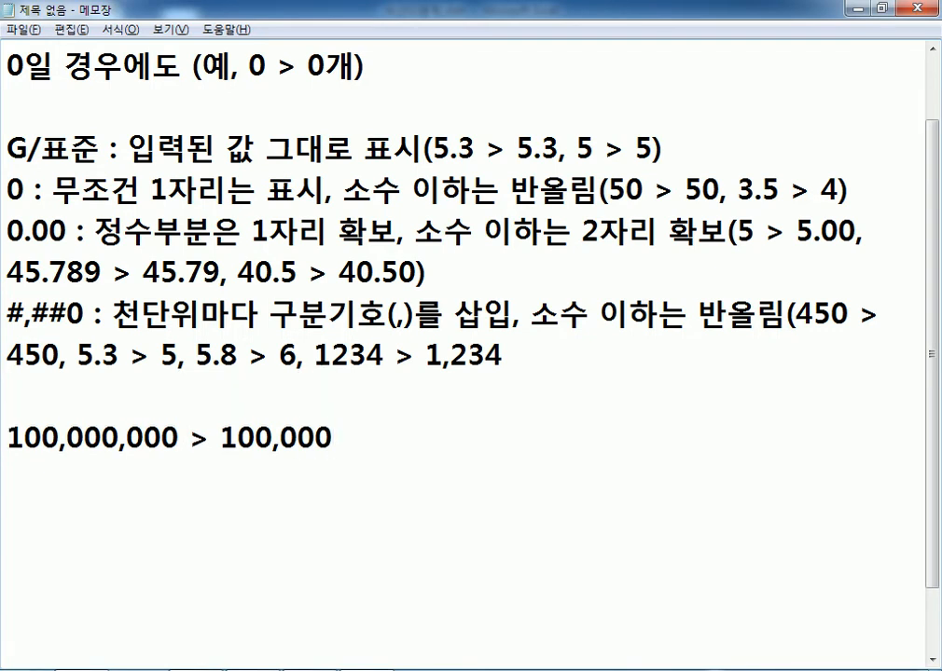
pyautogui.press('BackSpace')
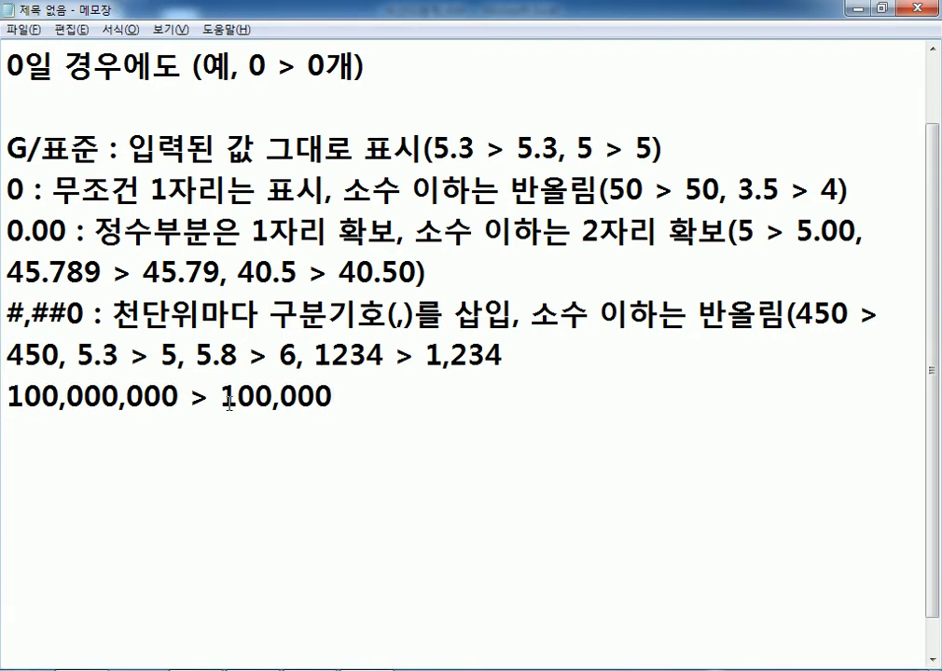
# Add a colon at the end of the 100,000,000 example line and insert the code "(#,##0)" right after 100,000,000
pyautogui.press('End')
pyautogui.write(':')
pyautogui.click(10, 396)
pyautogui.moveTo(10, 397); pyautogui.dragTo(179, 397)
pyautogui.click(263, 398)
pyautogui.click(181, 399)
pyautogui.write('(')
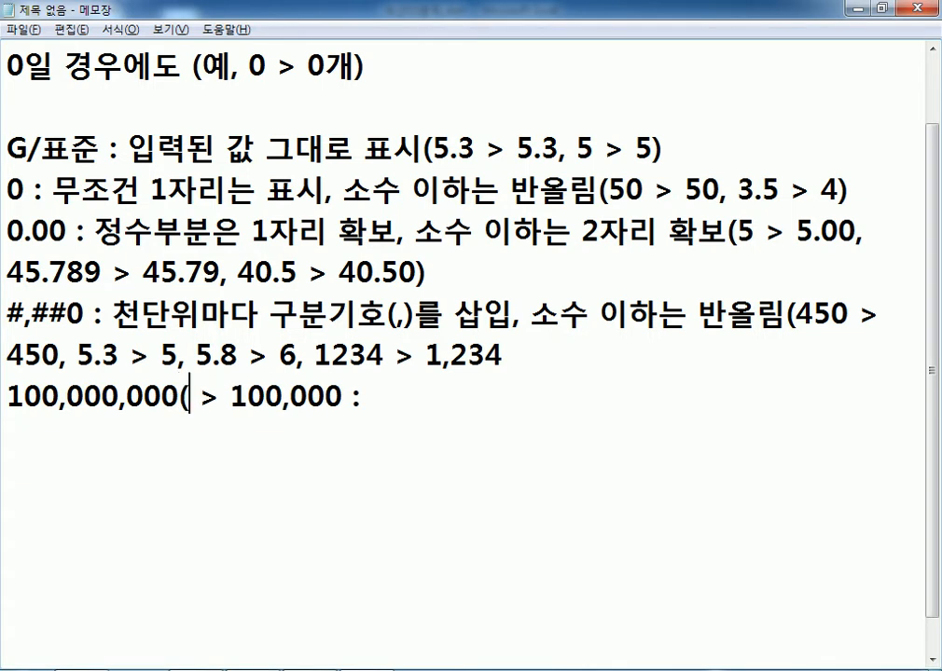
pyautogui.write('#,##0)')
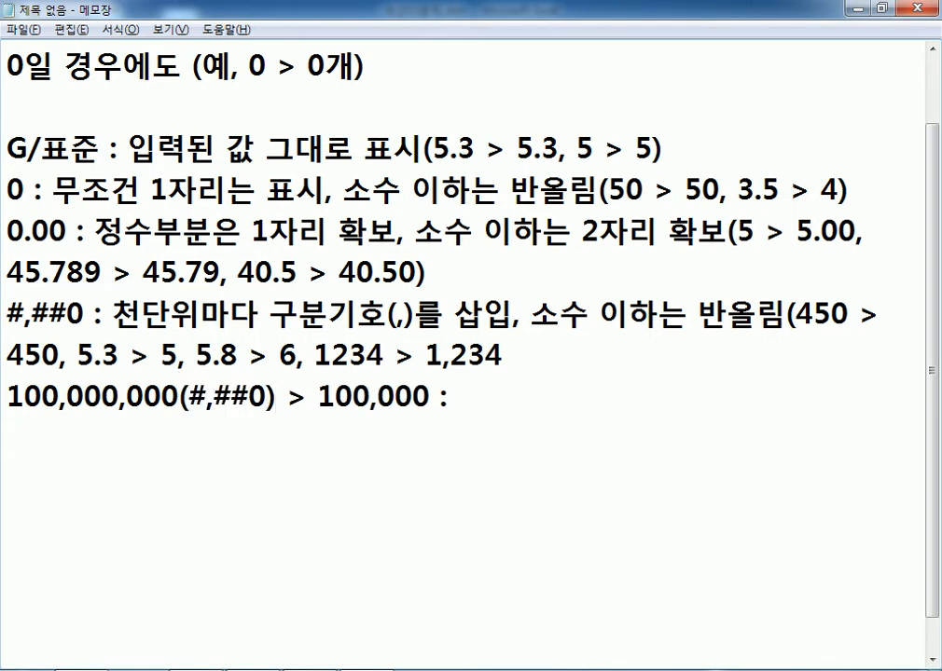
# Replace the colon after the displayed value 100,000 with the code "(#,##0,)"
pyautogui.press('End')
pyautogui.press('Left')
pyautogui.press('Left')
pyautogui.press('Left')
pyautogui.press('Delete')
pyautogui.press('Delete')
pyautogui.write('(#,##0')
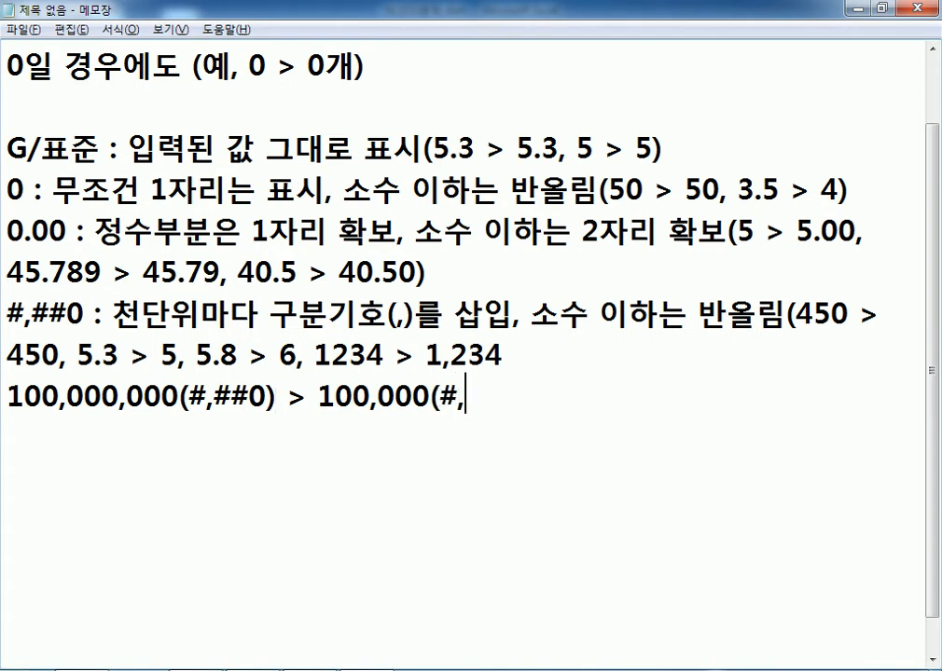
pyautogui.write(',)')
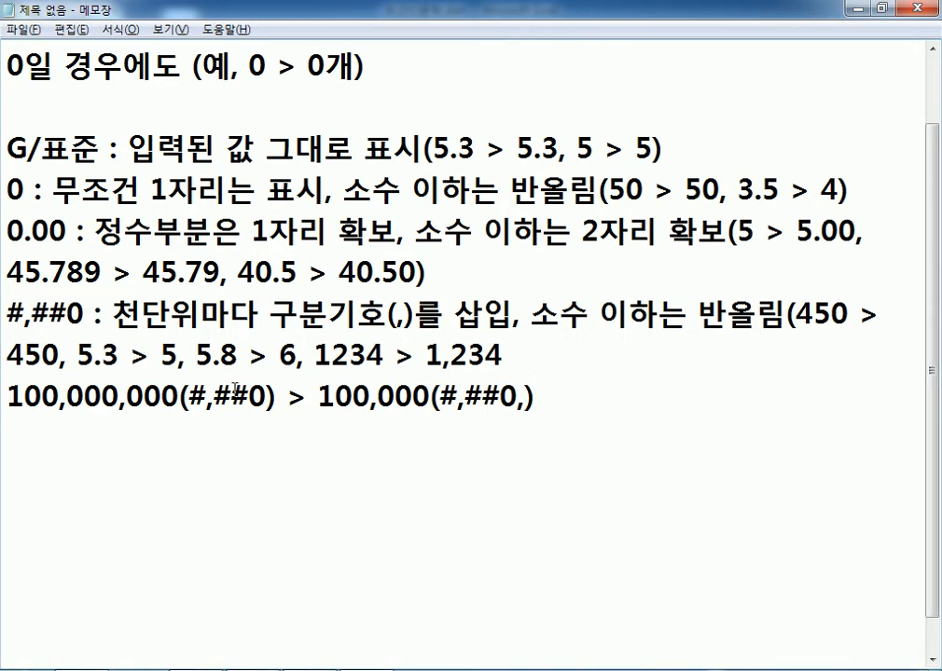
# Highlight the code's trailing comma and add "1/1000" after "(#,##0,)" at the end of the line
pyautogui.moveTo(517, 399); pyautogui.dragTo(525, 399)
pyautogui.click(597, 402)
pyautogui.write('1/000')
pyautogui.press('Left')
pyautogui.press('Left')
pyautogui.press('Left')
pyautogui.press('Left')
pyautogui.write('1')
pyautogui.press('Left')
pyautogui.press('Delete')
pyautogui.press('Right')
pyautogui.write('1')
pyautogui.press('End')
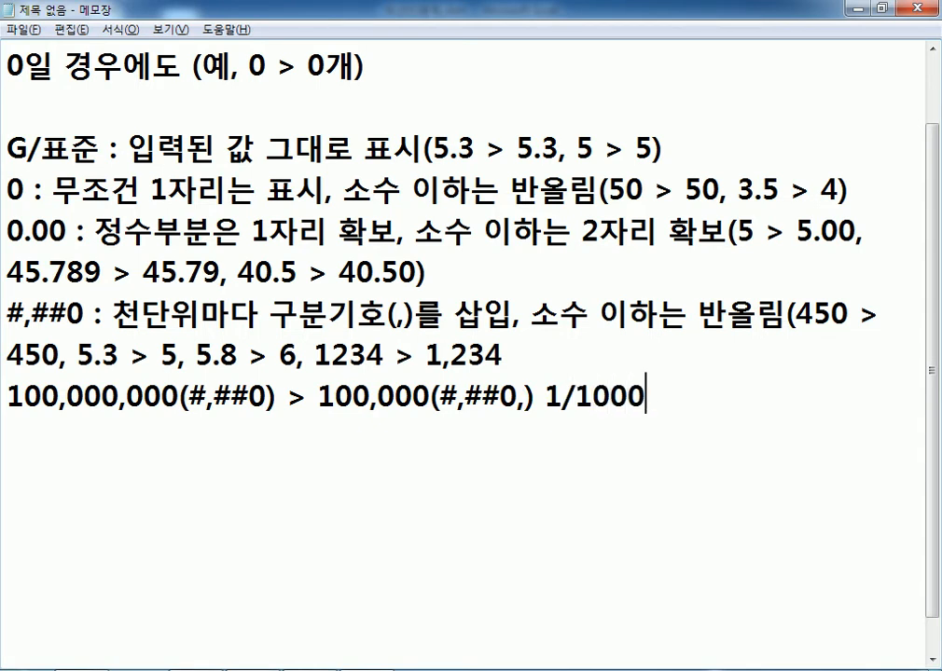
# Complete the explanation after 1/1000 with the words "로 줄인다."
pyautogui.write('로 ')
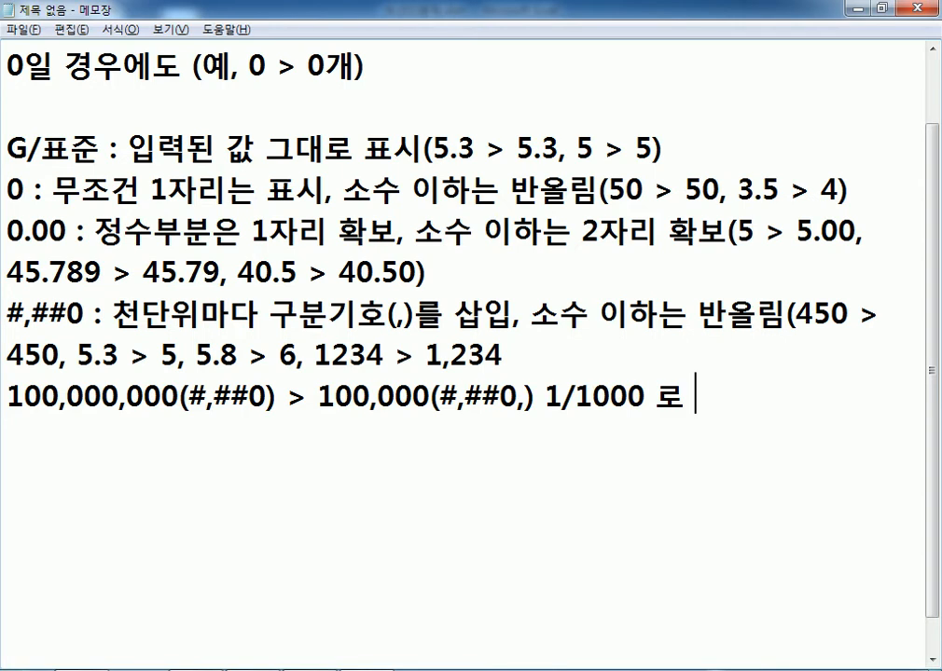
pyautogui.write('줄ㅇ닙')
pyautogui.press('BackSpace')
pyautogui.press('BackSpace')
pyautogui.press('BackSpace')
pyautogui.press('BackSpace')
pyautogui.write('인다.')
# Duplicate the 100,000,000 example line onto a new line directly below it
pyautogui.press('Home')
pyautogui.hotkey('shift', 'End')
pyautogui.hotkey('ctrl', 'c')
pyautogui.press('End')
pyautogui.press('Return')
pyautogui.hotkey('ctrl', 'v')
# Shorten the displayed value in the duplicated example line to 100
pyautogui.press('Home')
pyautogui.press('Right')
pyautogui.press('Right')
pyautogui.press('Right')
pyautogui.press('Right')
pyautogui.press('Right')
pyautogui.press('Right')
pyautogui.press('Right')
pyautogui.press('Right')
pyautogui.press('Right')
pyautogui.press('Right')
pyautogui.press('Right')
pyautogui.press('Right')
pyautogui.press('Right')
pyautogui.press('Right')
pyautogui.press('Right')
pyautogui.press('Right')
pyautogui.press('Right')
pyautogui.press('Right')
pyautogui.press('Right')
pyautogui.press('Right')
pyautogui.press('Left')
pyautogui.press('Left')
pyautogui.press('BackSpace')
pyautogui.press('BackSpace')
pyautogui.press('Delete')
pyautogui.press('Delete')
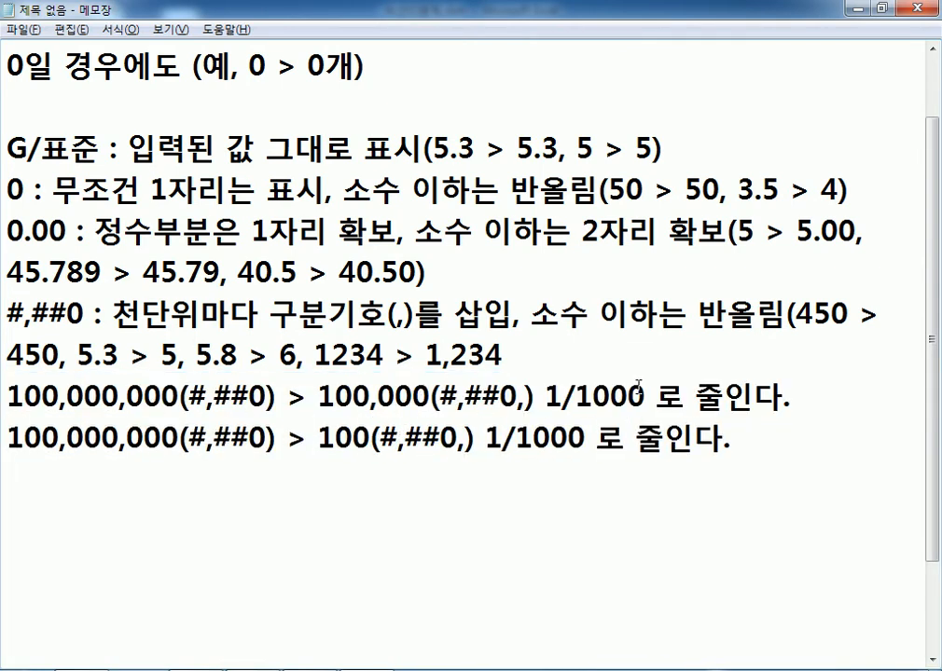
# Change the duplicated line's scaling code to "#,##0,," and its factor to 1/1000000
pyautogui.moveTo(66, 438); pyautogui.dragTo(178, 437)
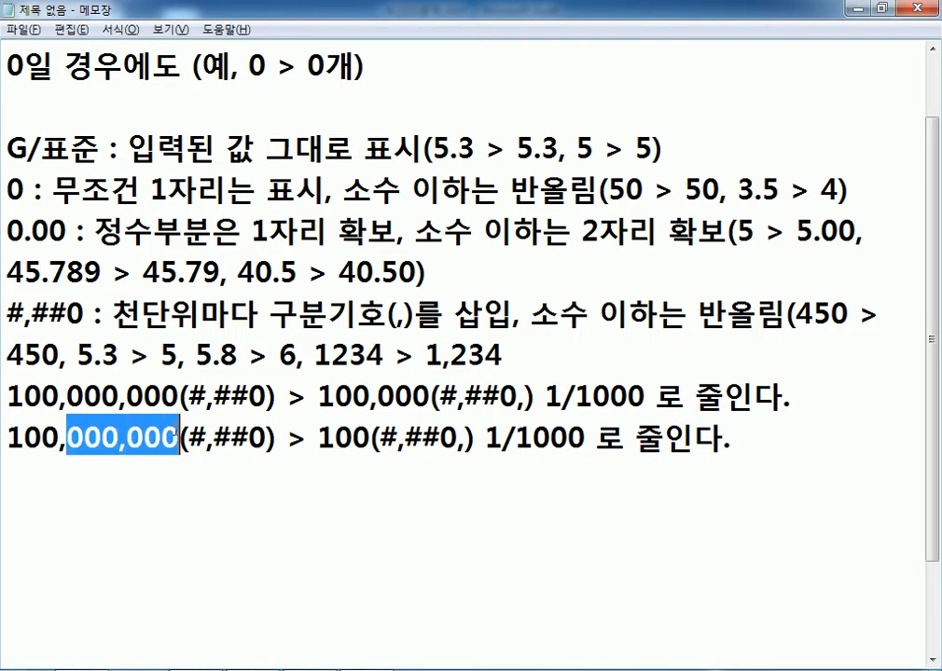
pyautogui.click(468, 438)
pyautogui.write(',')
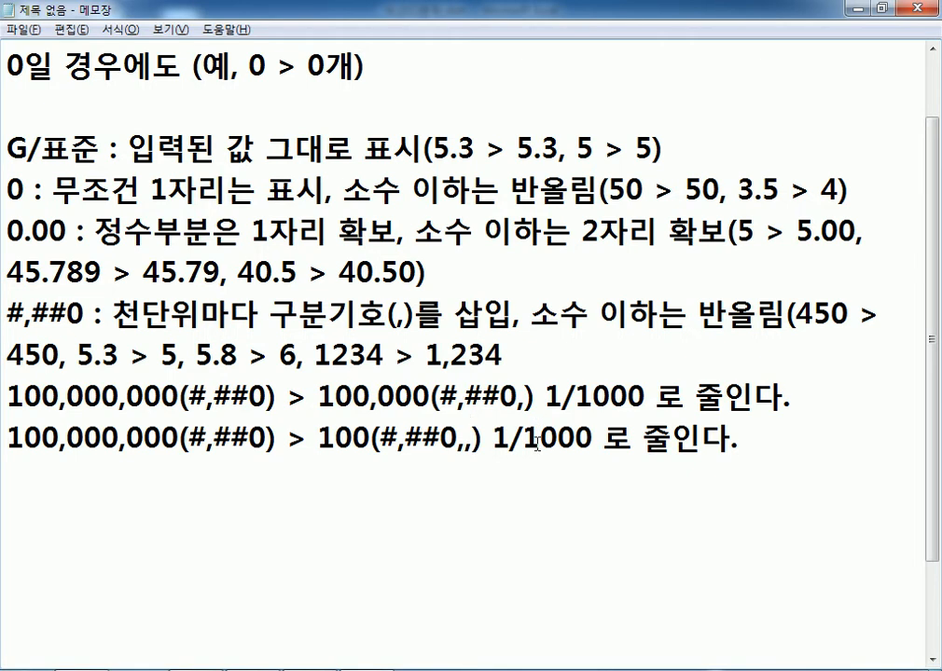
pyautogui.click(644, 438)
pyautogui.write('000')
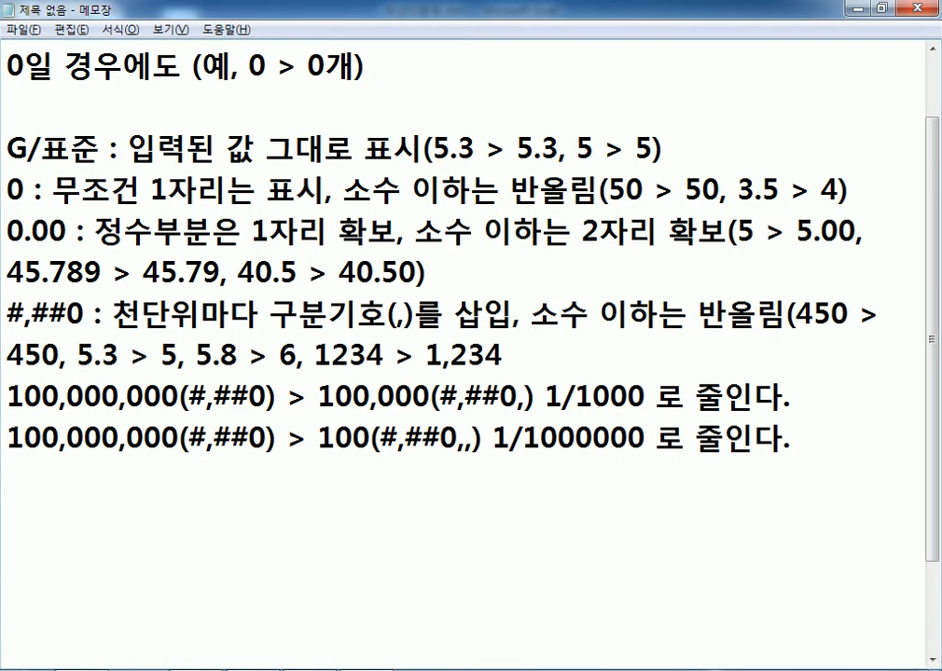
# Place the cursor on the empty line below the examples, switch to Excel and accept the cell format settings for D4
pyautogui.scroll(-1, 709, 460)
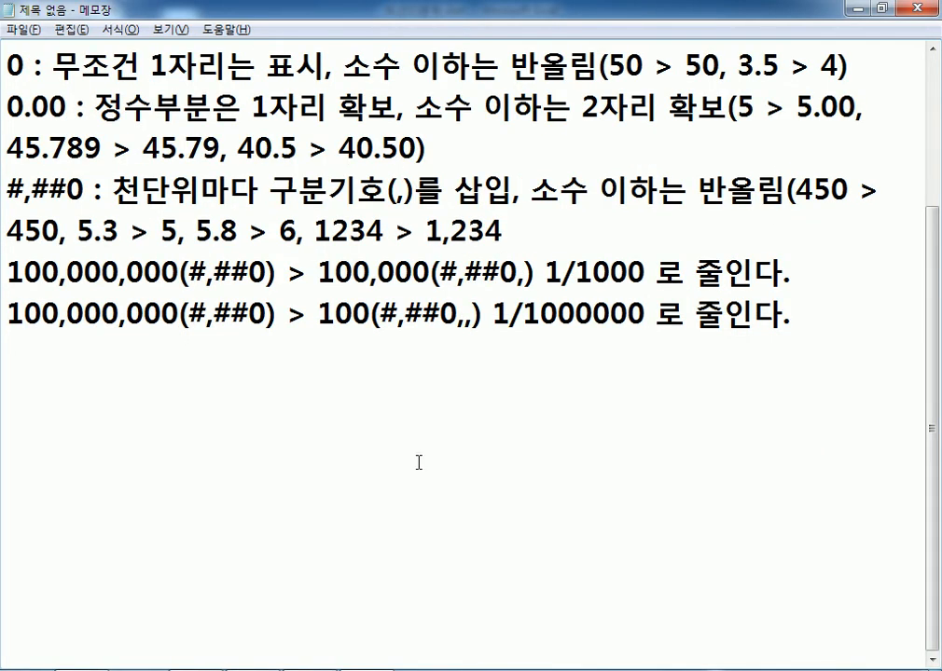
pyautogui.click(86, 359)
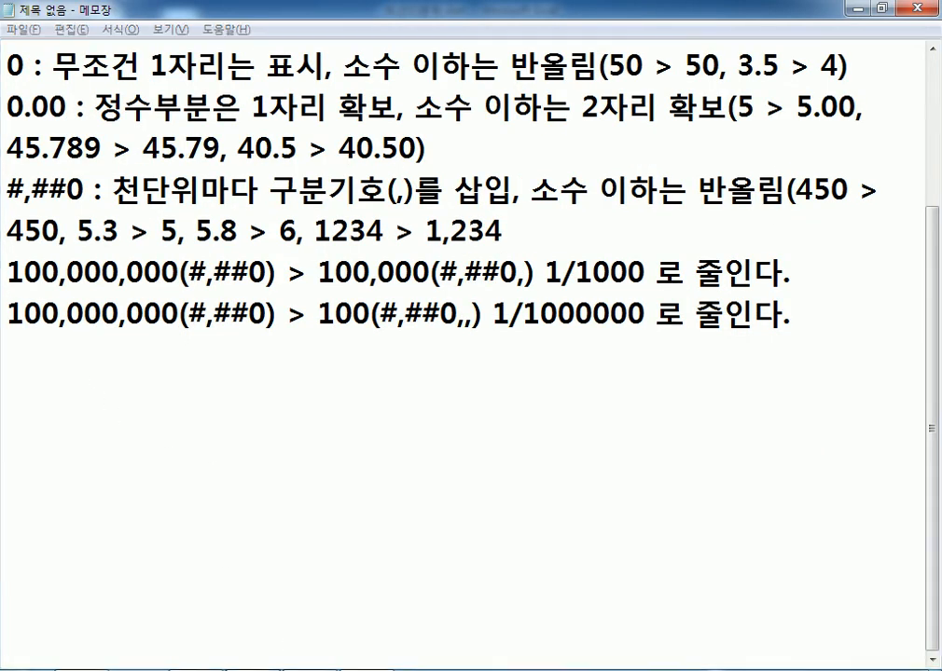
pyautogui.click(256, 669)
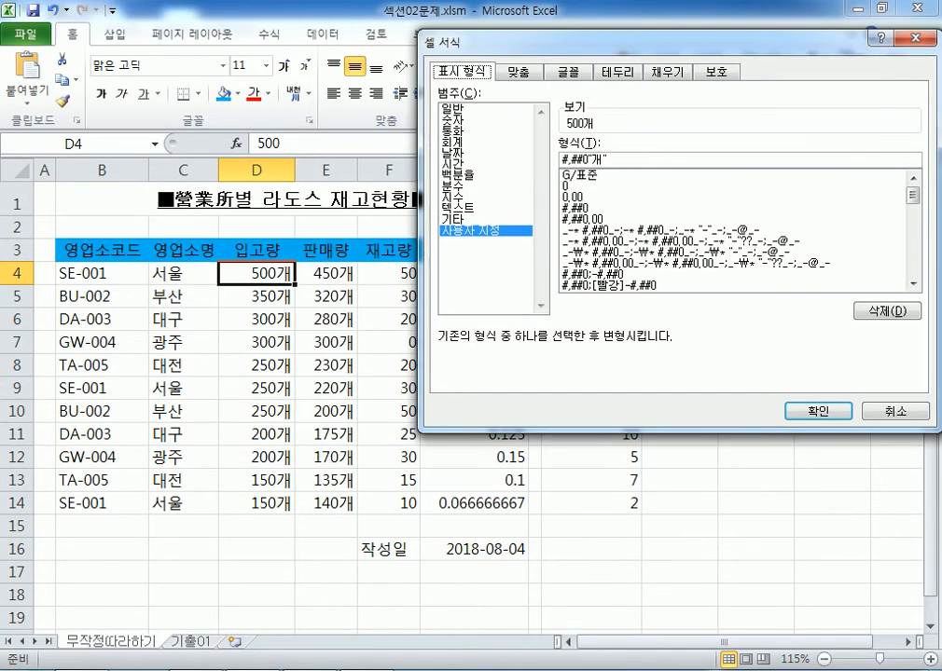
pyautogui.click(354, 670)
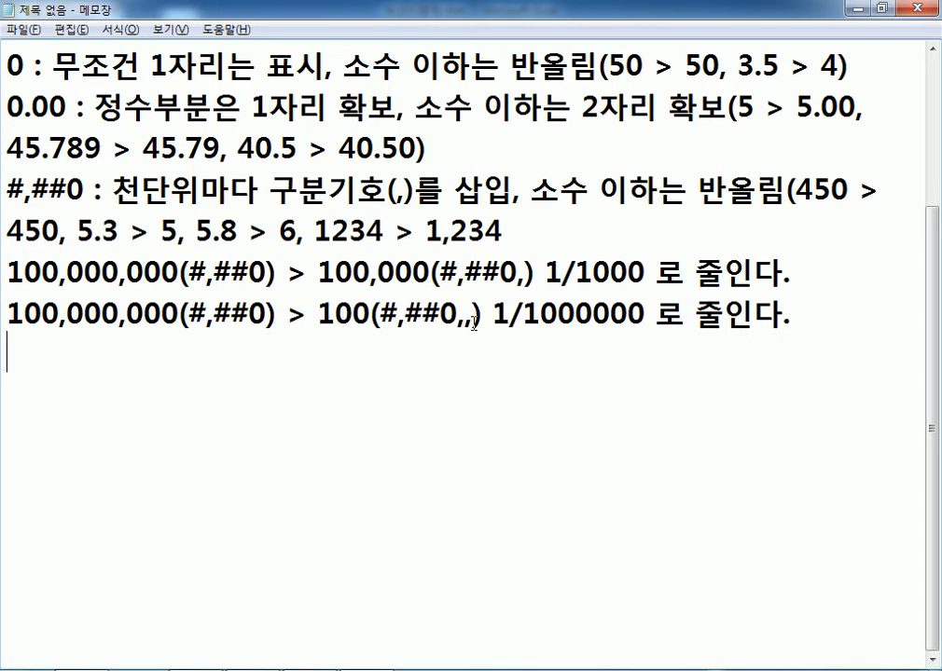
pyautogui.hotkey('alt', 'Tab')
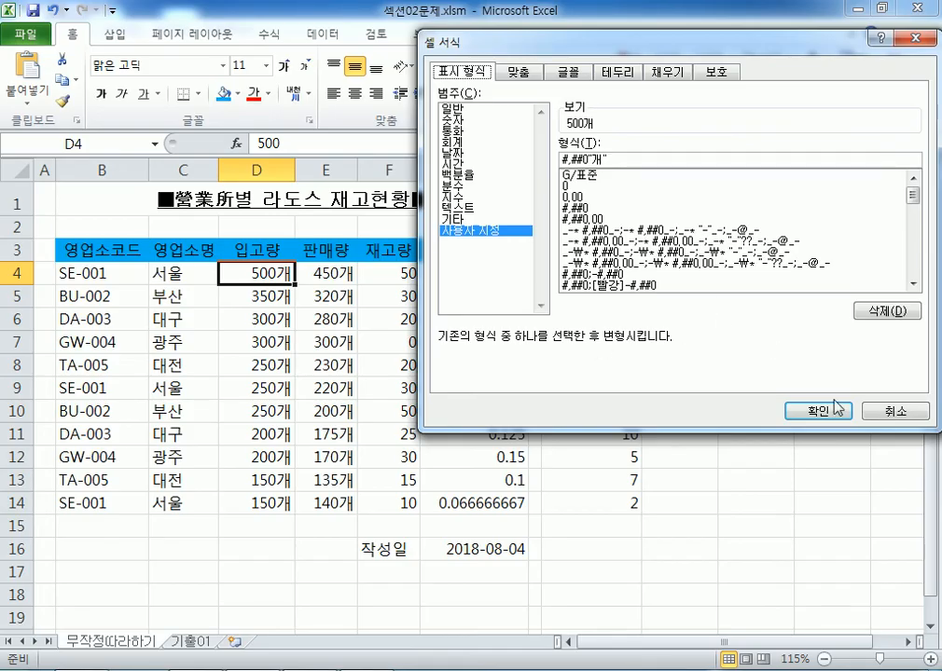
pyautogui.click(788, 408)
pyautogui.scroll(-5, 494, 395)
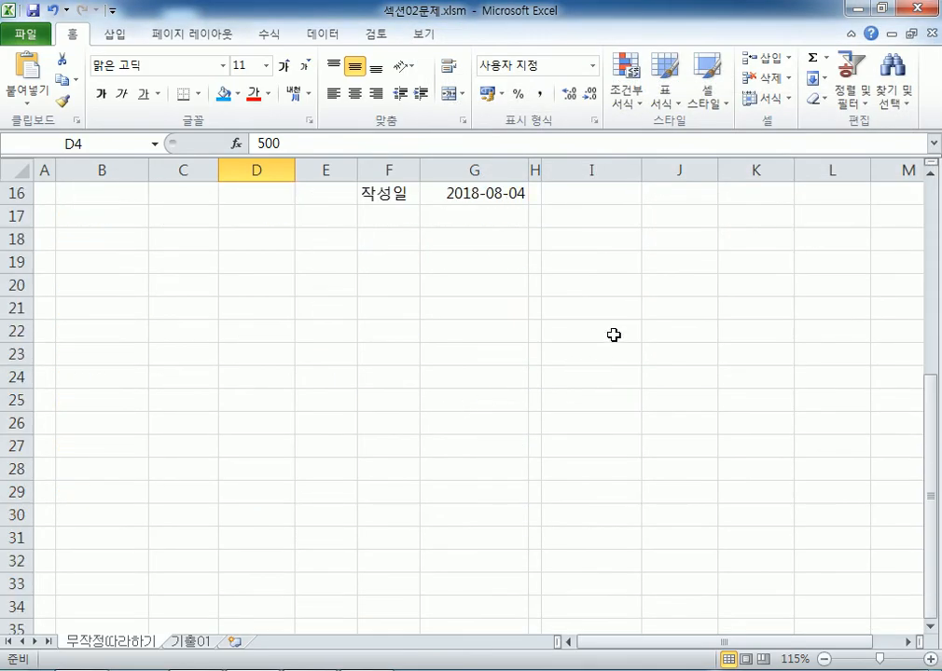
pyautogui.click(737, 335)
pyautogui.write('1000')
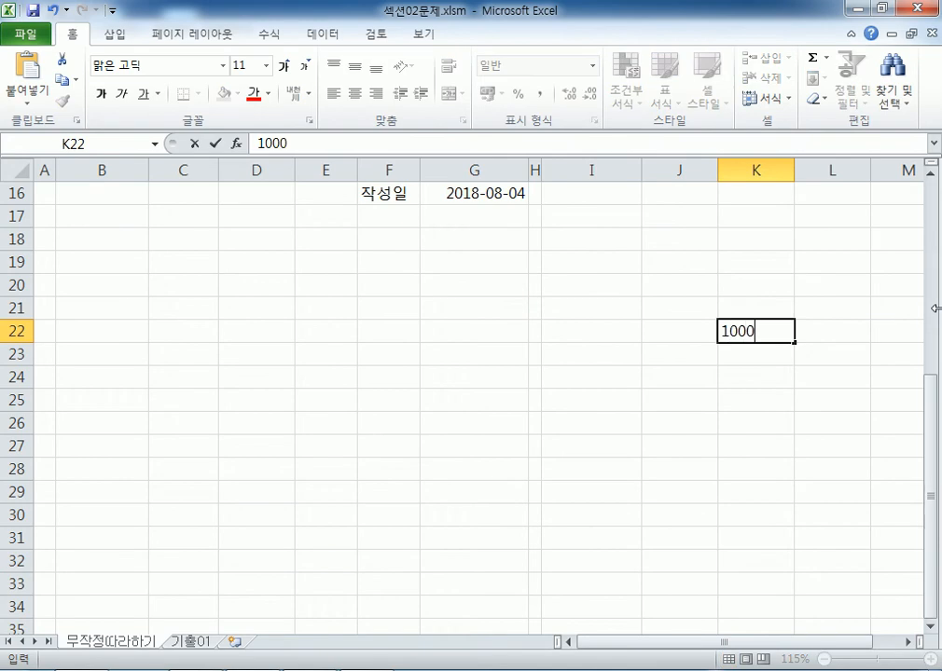
pyautogui.write('0000000000')
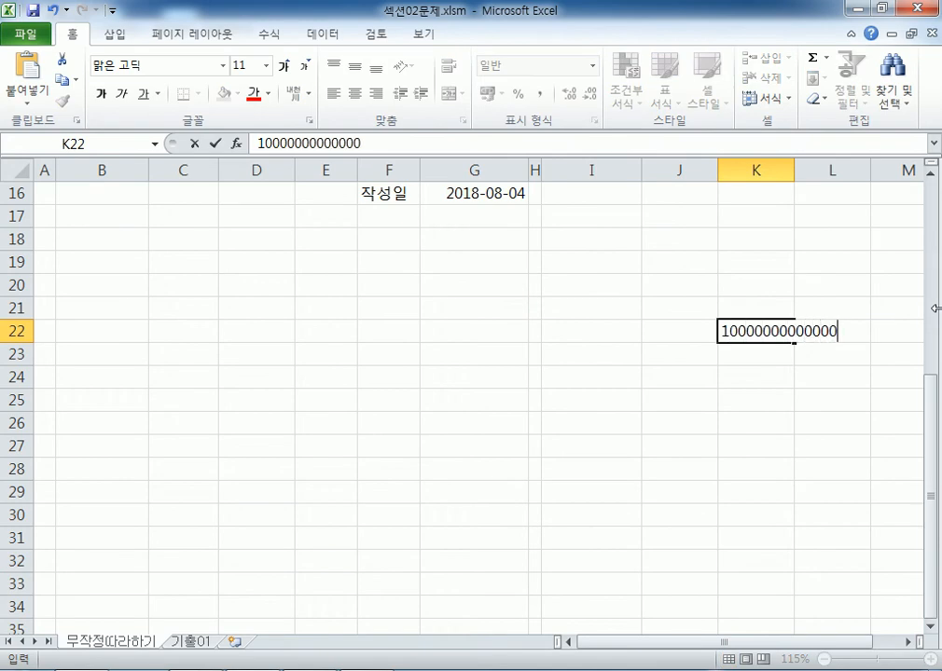
pyautogui.press('Return')
pyautogui.press('Up')
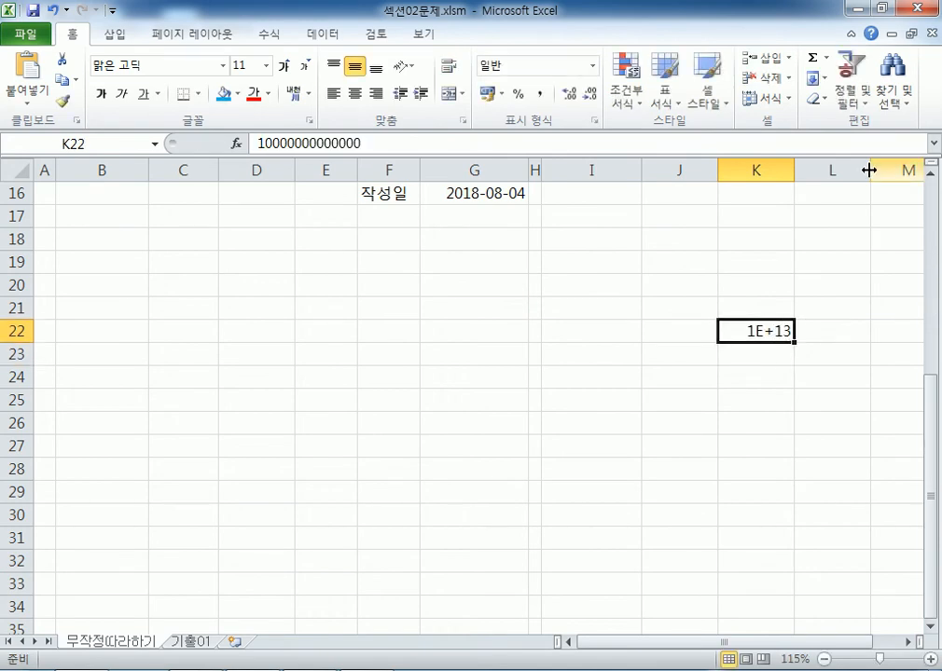
# Apply the 숫자 number format to cell K22 and copy the cell into K23
pyautogui.click(592, 65)
pyautogui.click(559, 123)
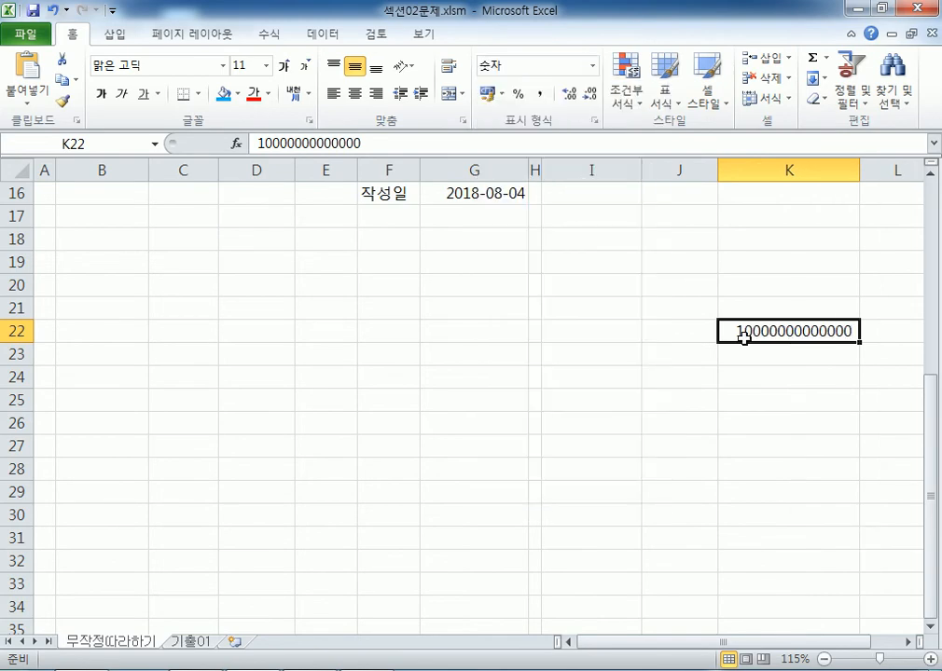
pyautogui.hotkey('ctrl', 'c')
pyautogui.click(793, 356)
pyautogui.hotkey('ctrl', 'v')
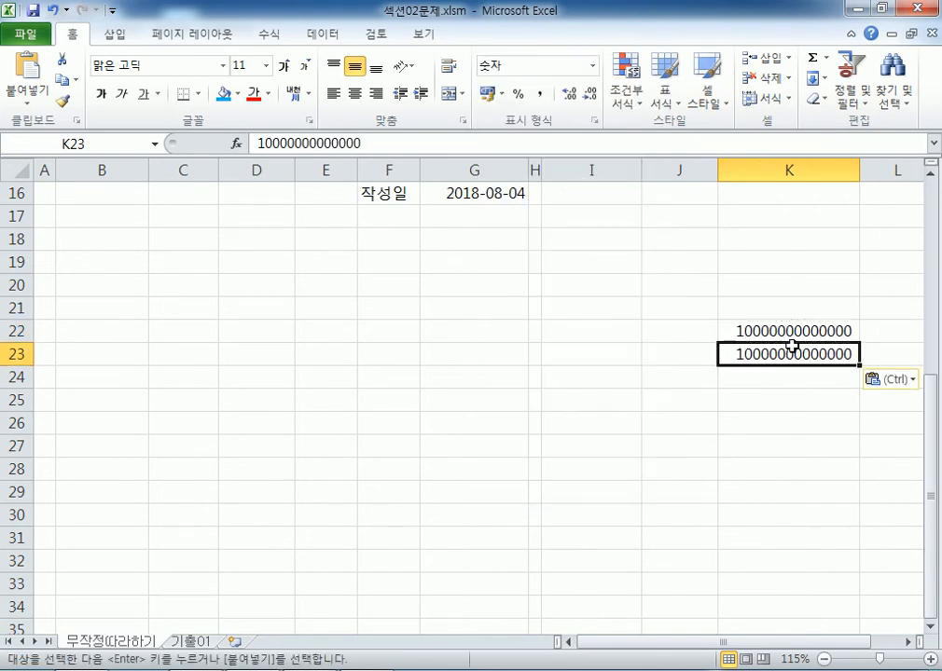
# Apply the custom number format "#,##0,,," to cell K23, based on the existing #,##0 code
pyautogui.hotkey('ctrl', '1')
pyautogui.click(511, 228)
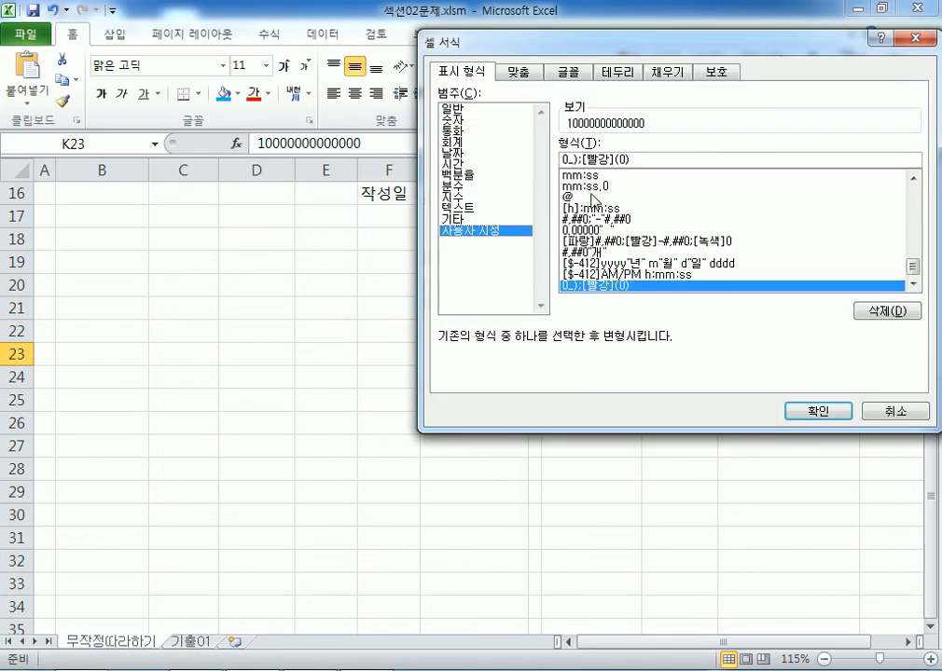
pyautogui.moveTo(910, 264); pyautogui.dragTo(910, 186)
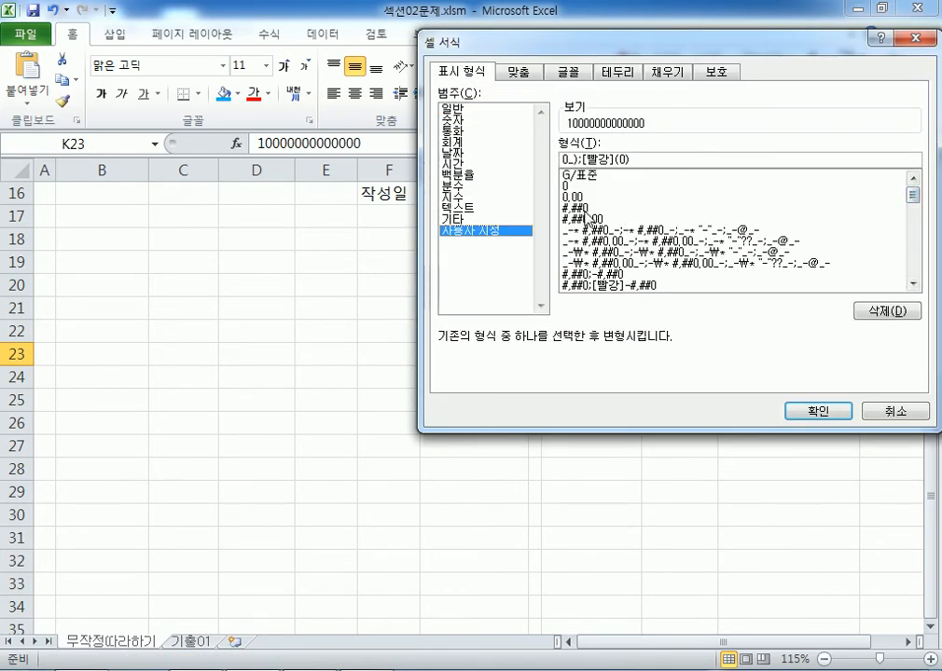
pyautogui.click(585, 210)
pyautogui.click(617, 159)
pyautogui.write(',##0')
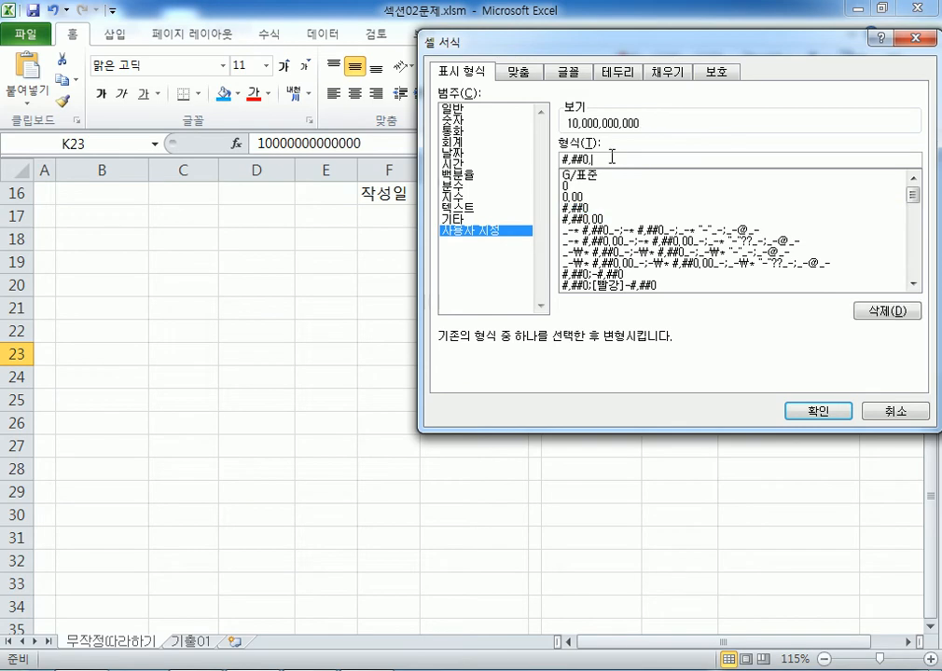
pyautogui.write(',,')
pyautogui.click(831, 411)
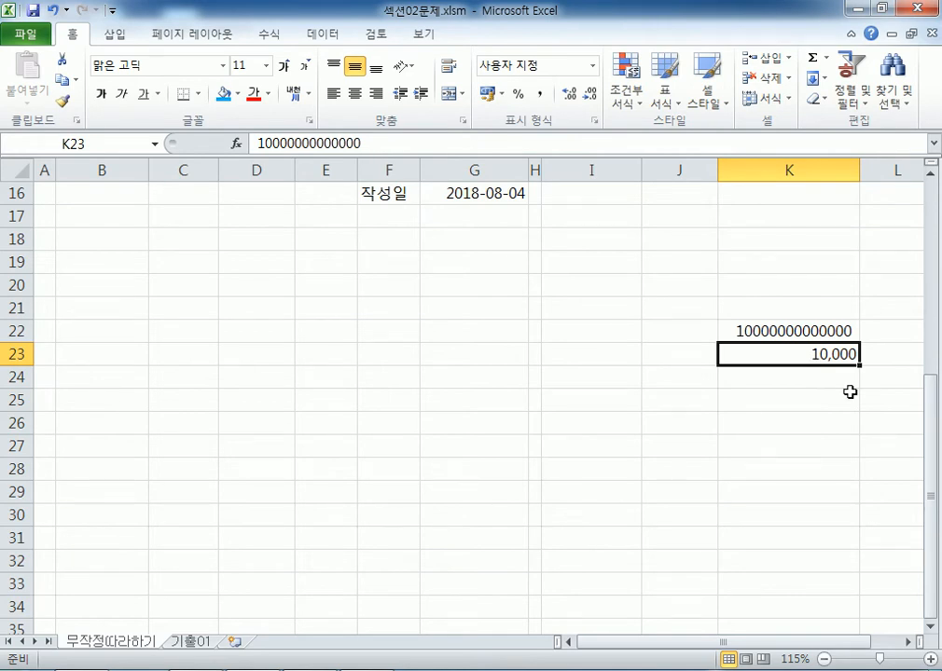
# Examine the value actually stored in cell K23, in the cell and in the formula bar, without changing it
pyautogui.doubleClick(812, 369)
pyautogui.moveTo(741, 354); pyautogui.dragTo(860, 352)
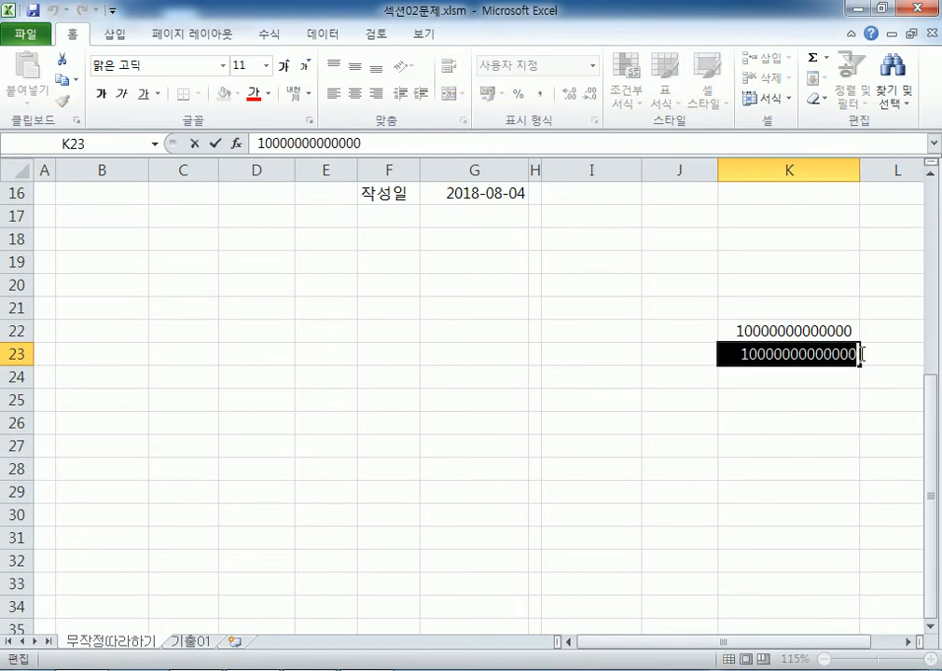
pyautogui.press('Escape')
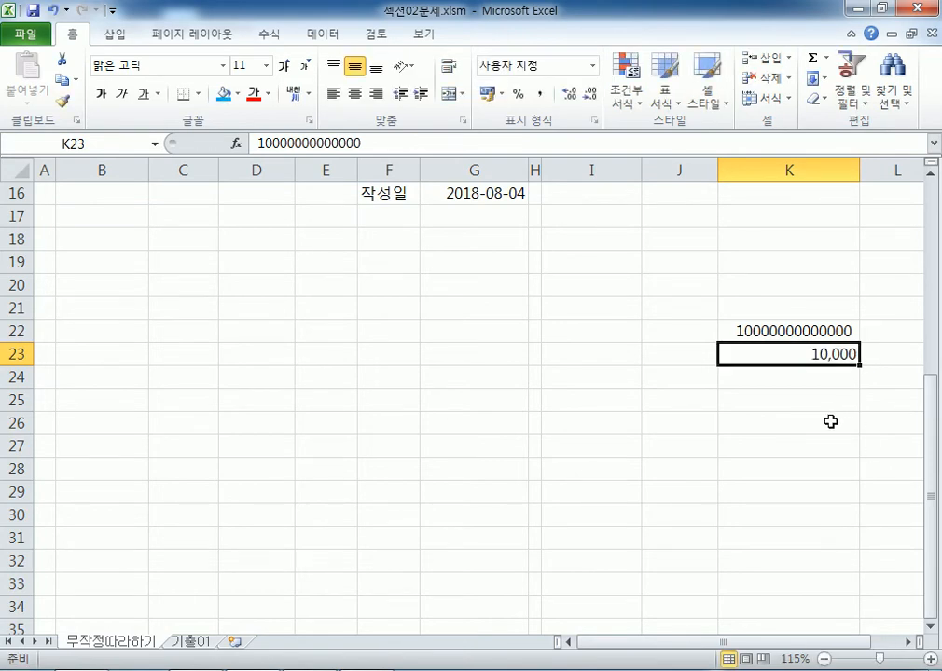
pyautogui.moveTo(371, 149); pyautogui.dragTo(266, 154)
pyautogui.press('Escape')
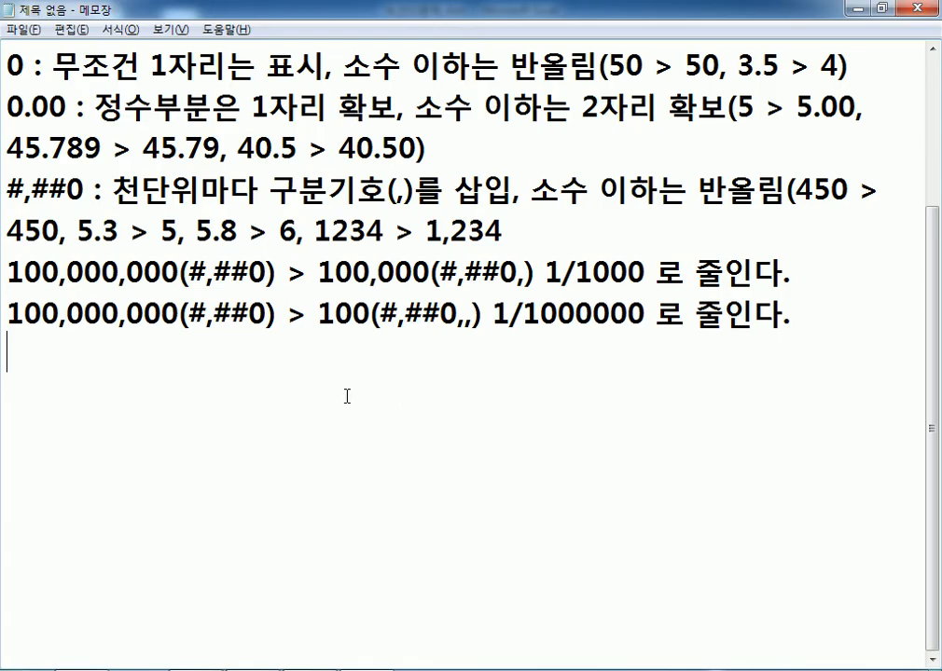
# Switch to Notepad and highlight the value 100,000,000 and the "#,##0,," code in the last example line
pyautogui.hotkey('alt', 'Tab')
pyautogui.moveTo(8, 314); pyautogui.dragTo(179, 313)
pyautogui.moveTo(318, 314); pyautogui.dragTo(473, 315)
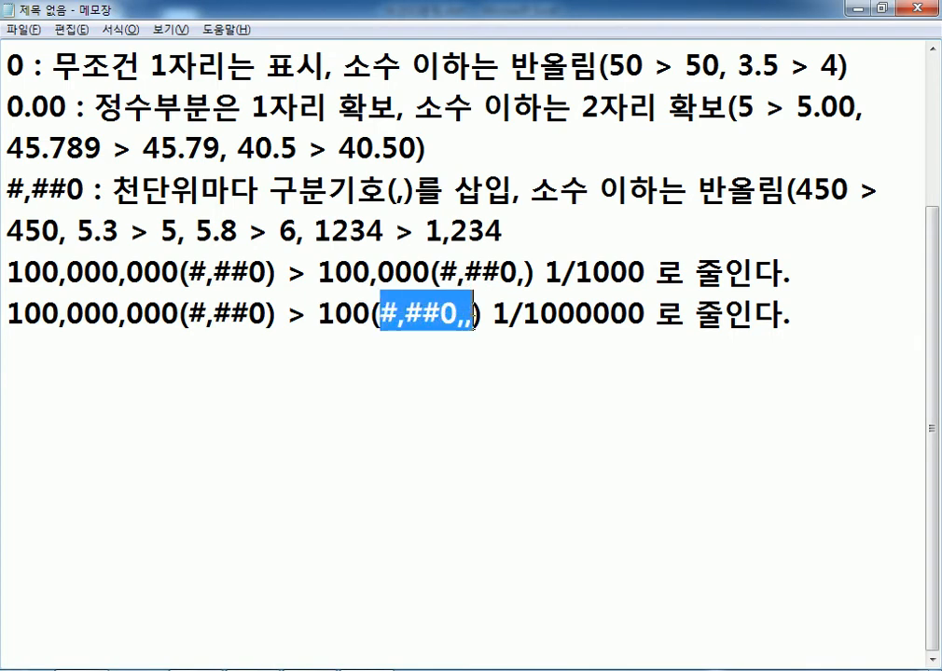
pyautogui.click(458, 317)
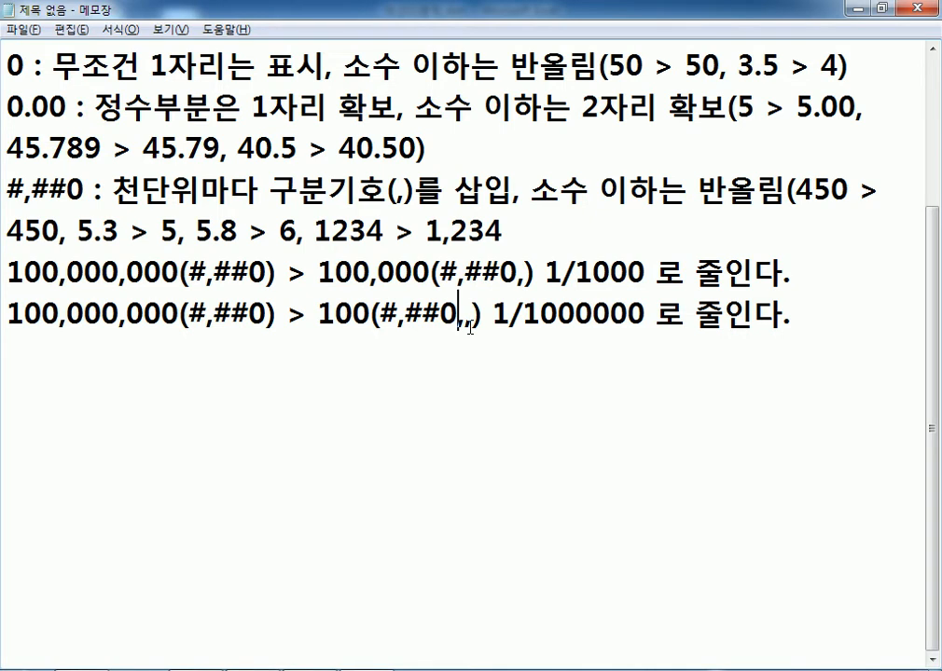
# Switch to Excel and look over the inventory table from its title down to the 작성일 row
pyautogui.click(447, 355)
pyautogui.hotkey('alt', 'Tab')
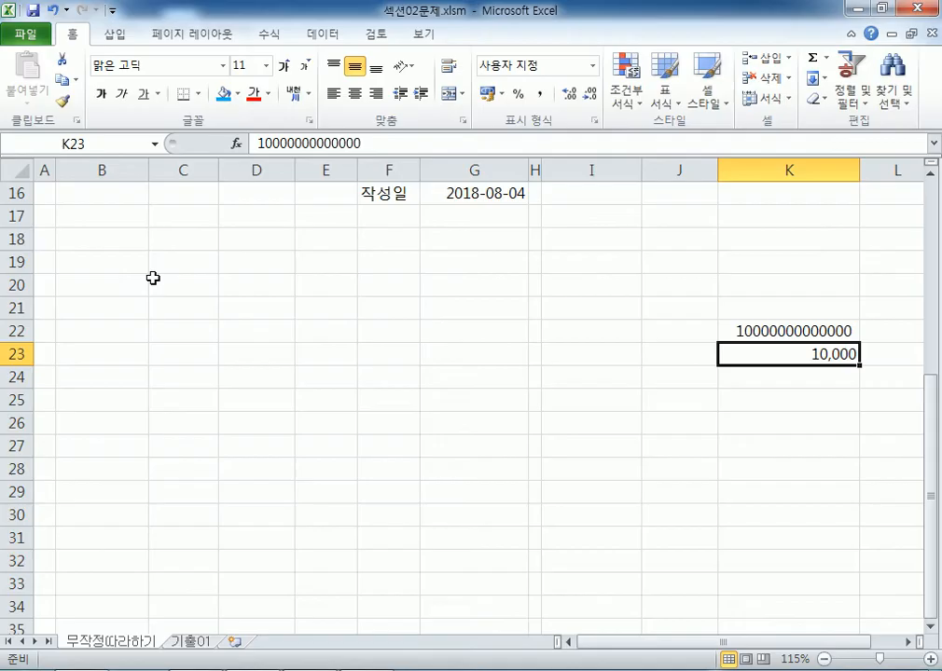
pyautogui.scroll(4, 378, 335)
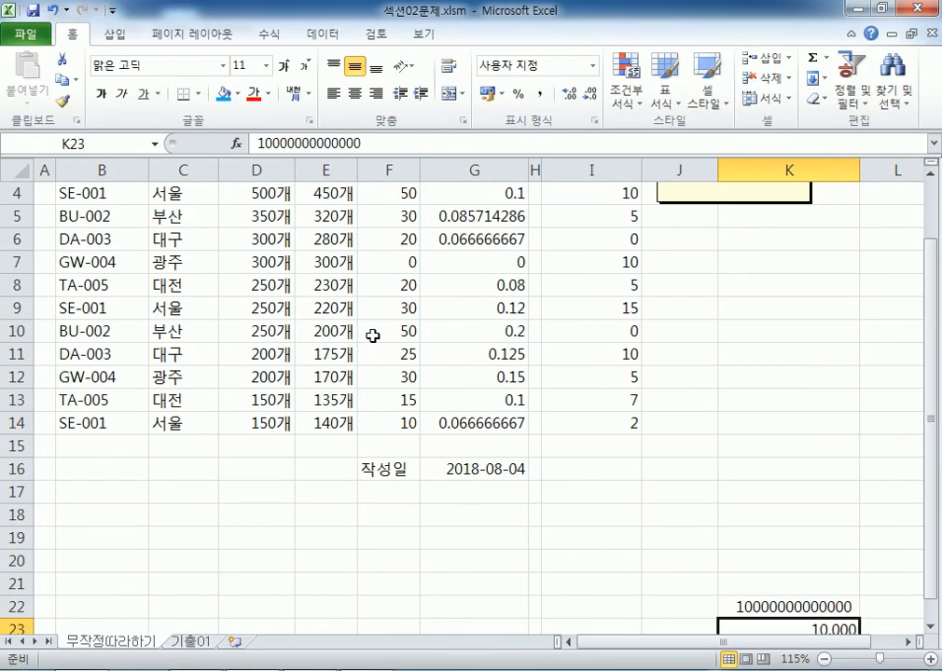
pyautogui.scroll(1, 372, 335)
pyautogui.click(317, 546)
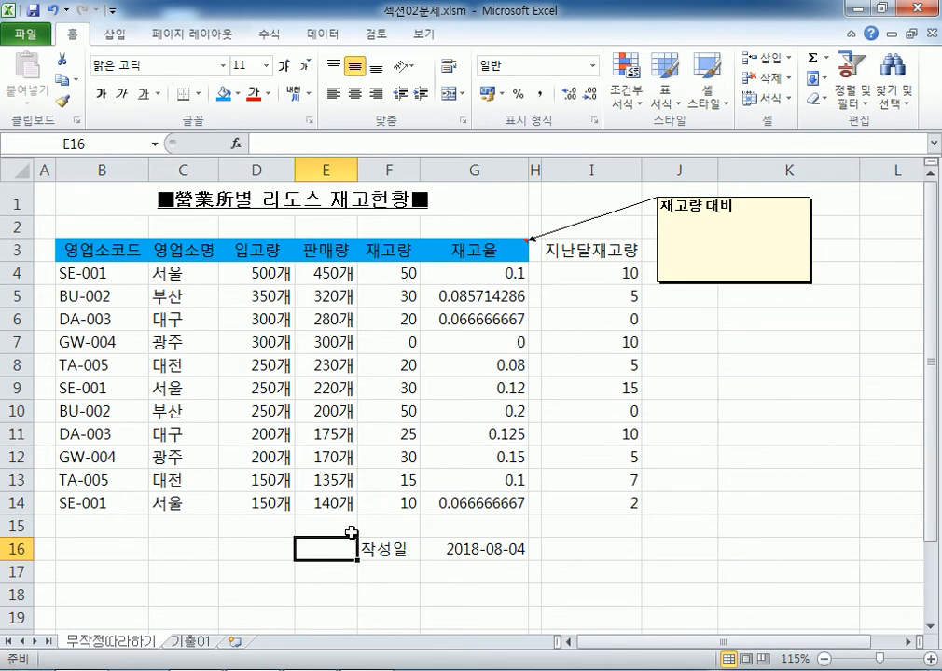
# Switch to Notepad and start a new note at the end reading "#,### : 천단위마다 구분기호가 삽입,"
pyautogui.hotkey('alt', 'Tab')
pyautogui.scroll(1, 221, 328)
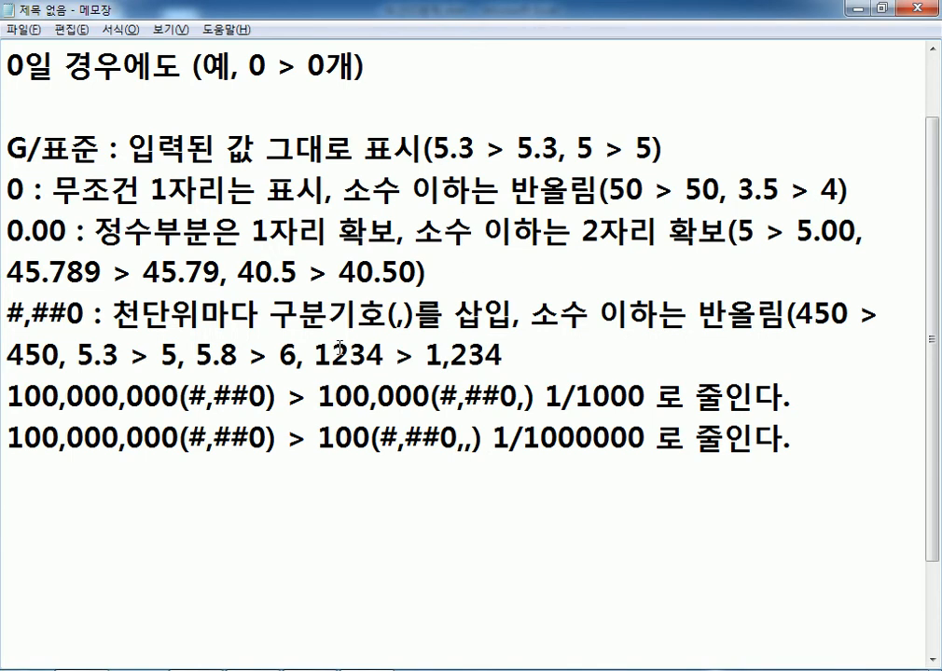
pyautogui.scroll(-1, 149, 429)
pyautogui.press('Return')
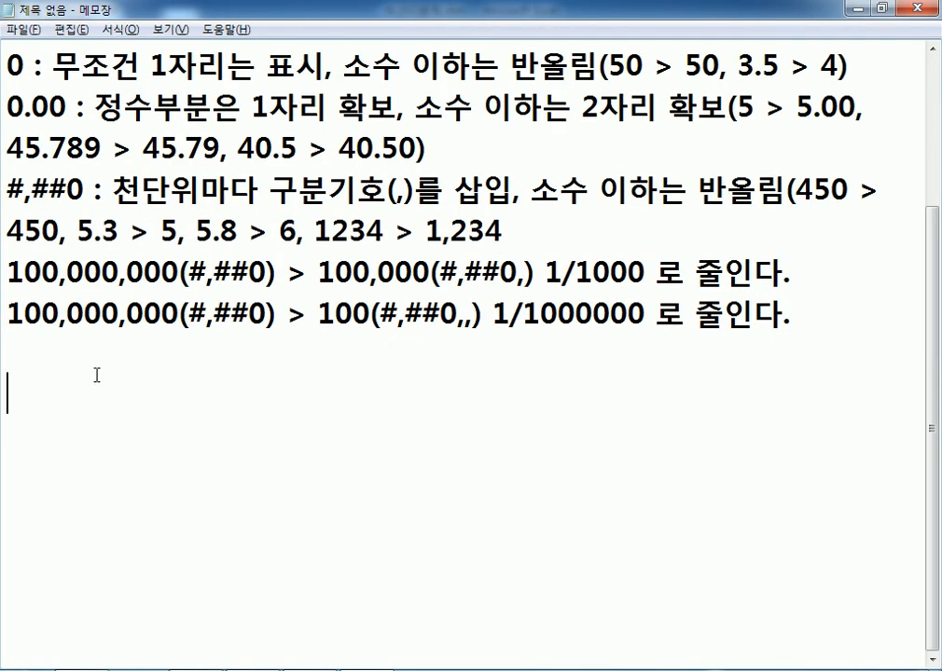
pyautogui.write('#,###')
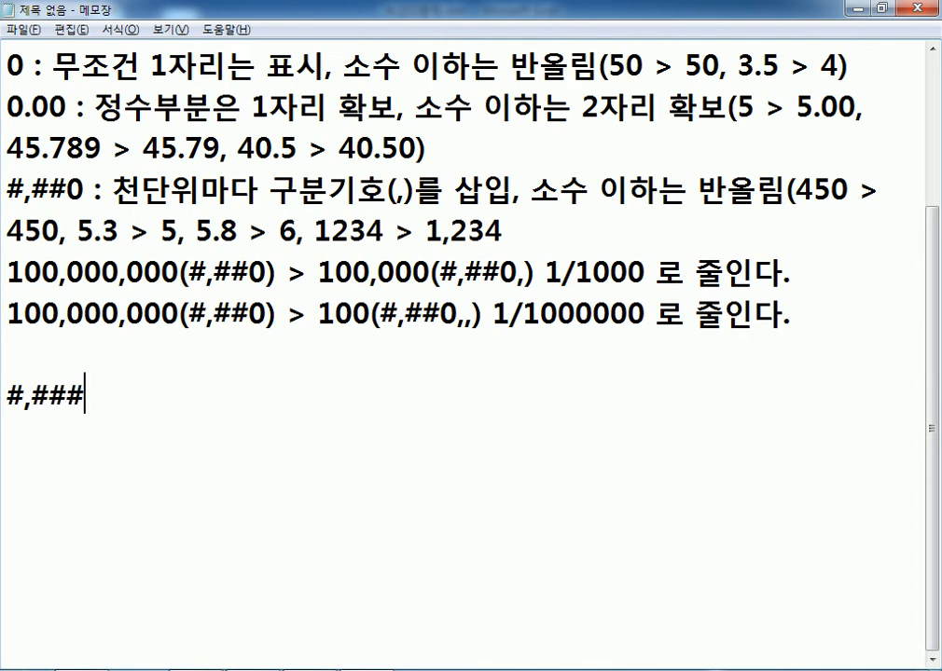
pyautogui.write(' : 천담')
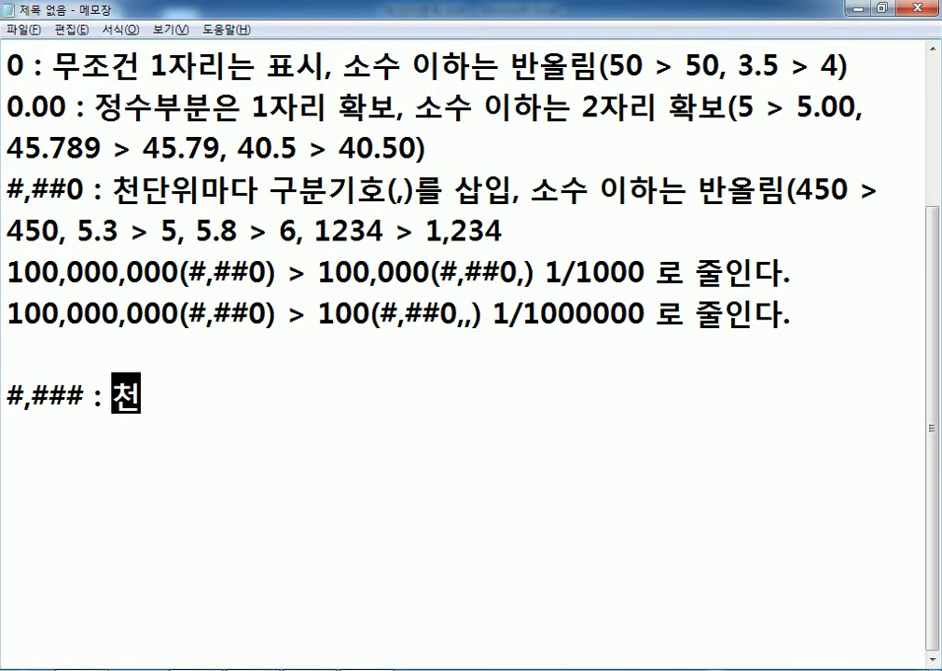
pyautogui.press('BackSpace')
pyautogui.write('ㄴ무')
pyautogui.press('BackSpace')
pyautogui.press('BackSpace')
pyautogui.write('으ㅟ')
pyautogui.press('BackSpace')
pyautogui.press('BackSpace')
pyautogui.press('BackSpace')
pyautogui.write('단윔마다 구분기호')
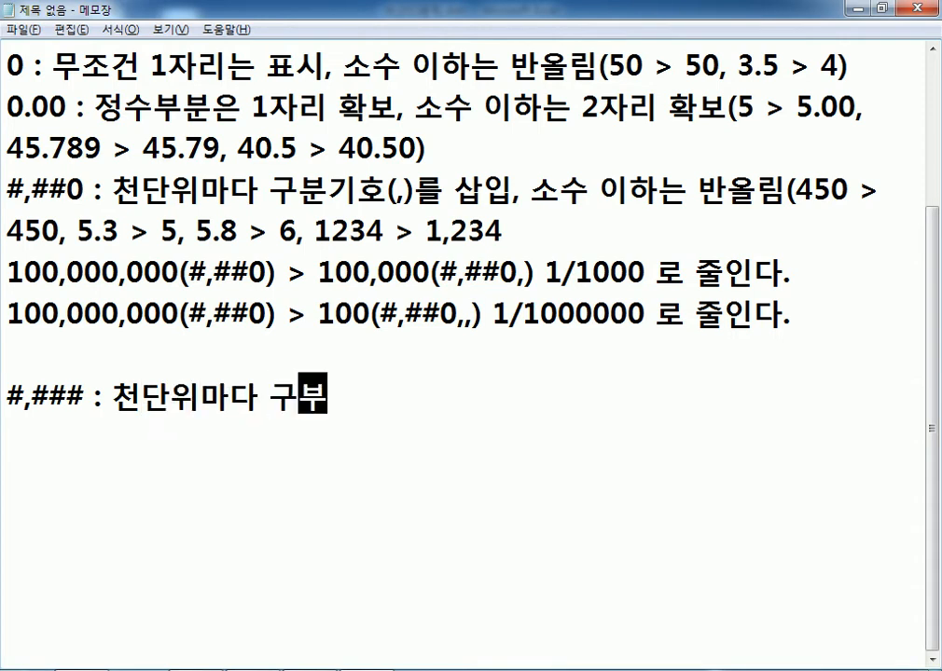
pyautogui.write('가 삽입')
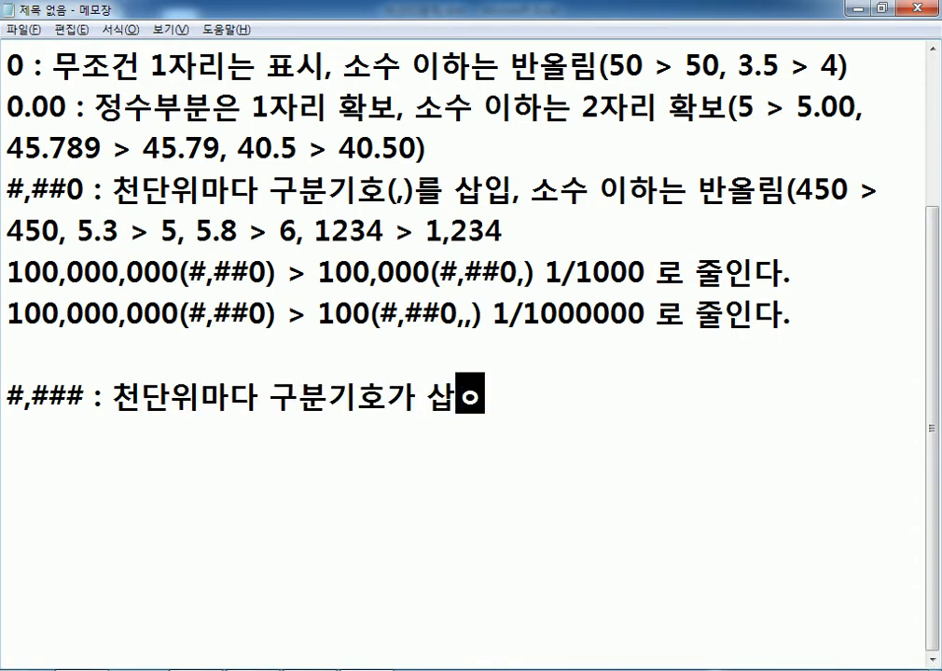
pyautogui.write(', ')
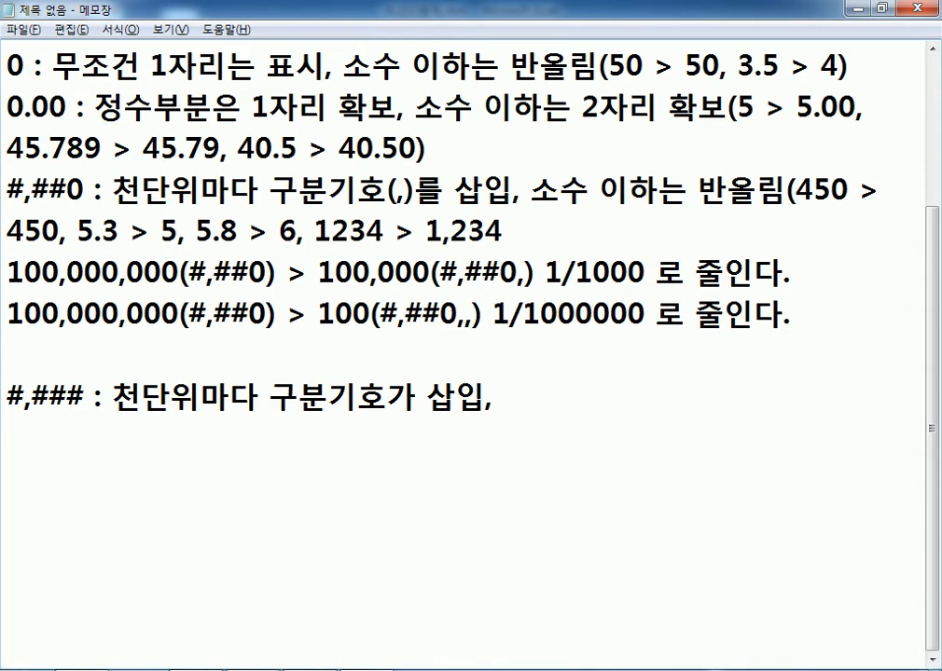
# Complete the #,### note with "#은 유효숫자만 표기(0 > 빈칸)"
pyautogui.write('#은 유효숫자만 표기')
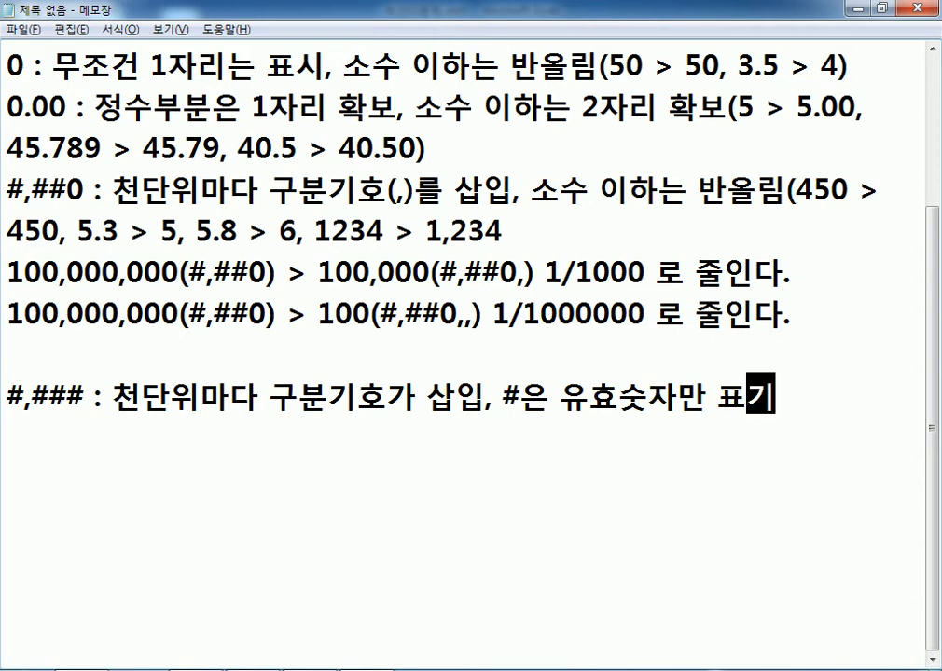
pyautogui.write('(0')
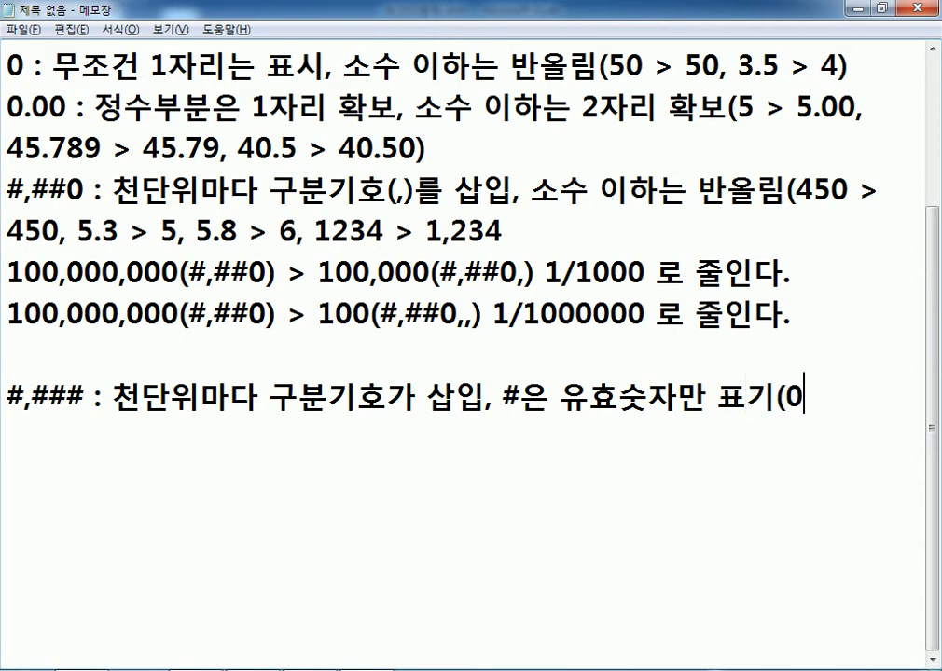
pyautogui.write(' > 빈칸)')
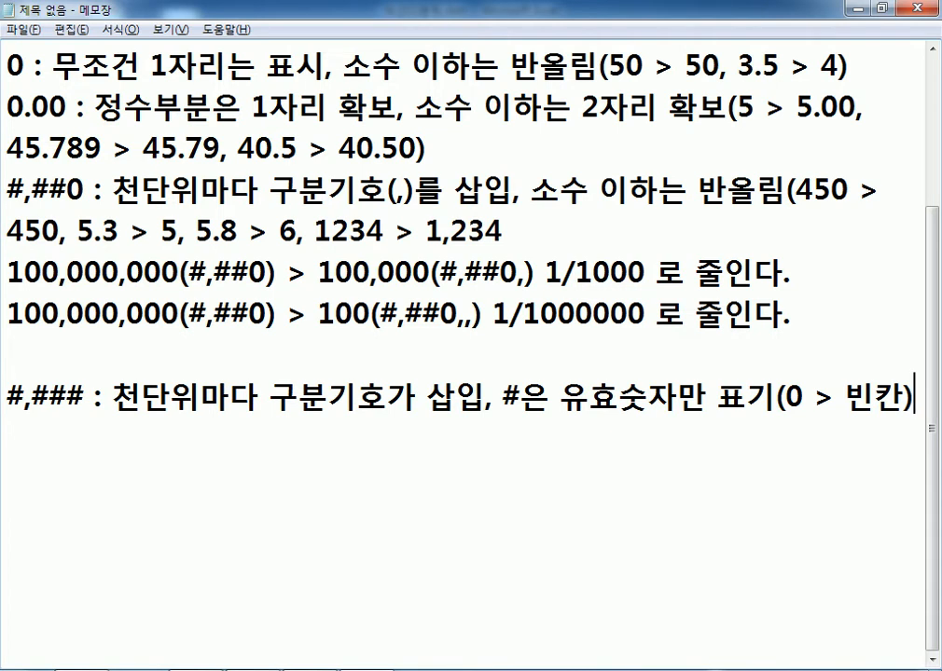
# Add the sample values "100, 0.5" on a new line below the #,### note
pyautogui.press('Return')
pyautogui.write('100')
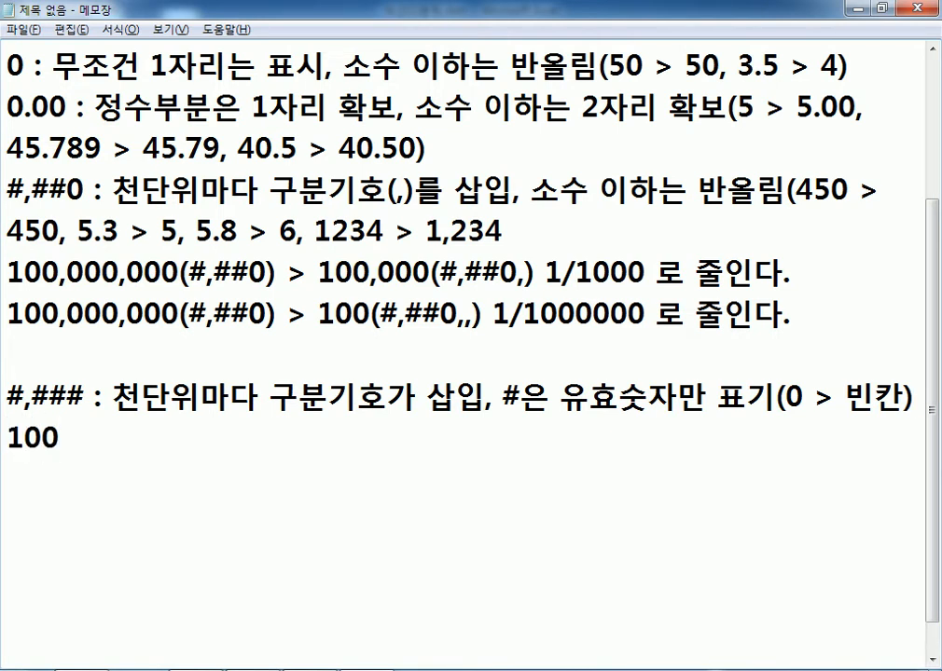
pyautogui.hotkey('shift', 'Left')
pyautogui.press('Right')
pyautogui.write(', 0.5')
# Highlight the leading 0 and the whole 0.5 in the sample line, and the last # of the #,### code
pyautogui.press('Left')
pyautogui.press('Left')
pyautogui.press('Left')
pyautogui.hotkey('shift', 'Right')
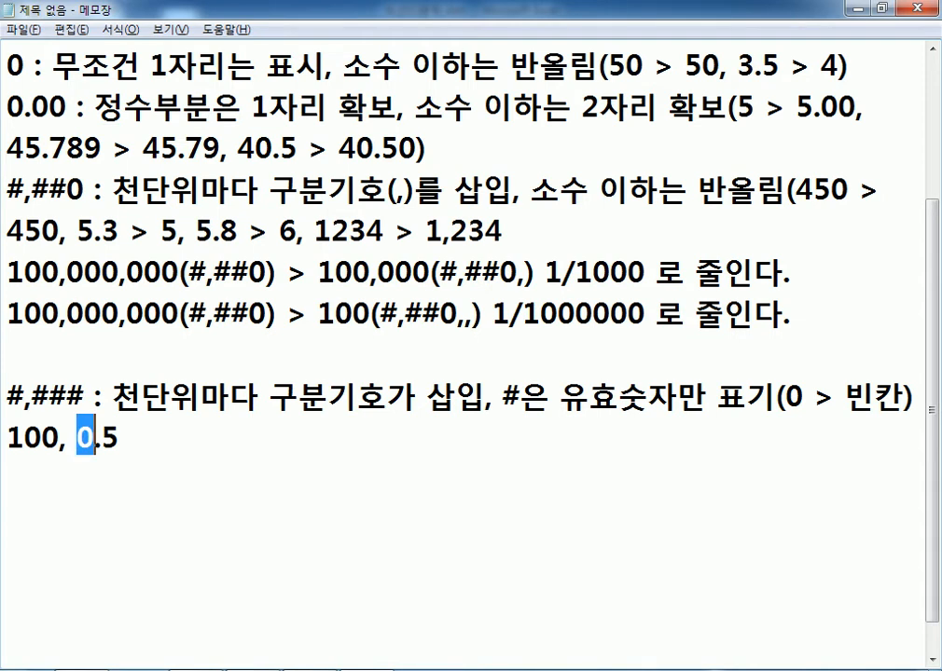
pyautogui.hotkey('shift', 'Left')
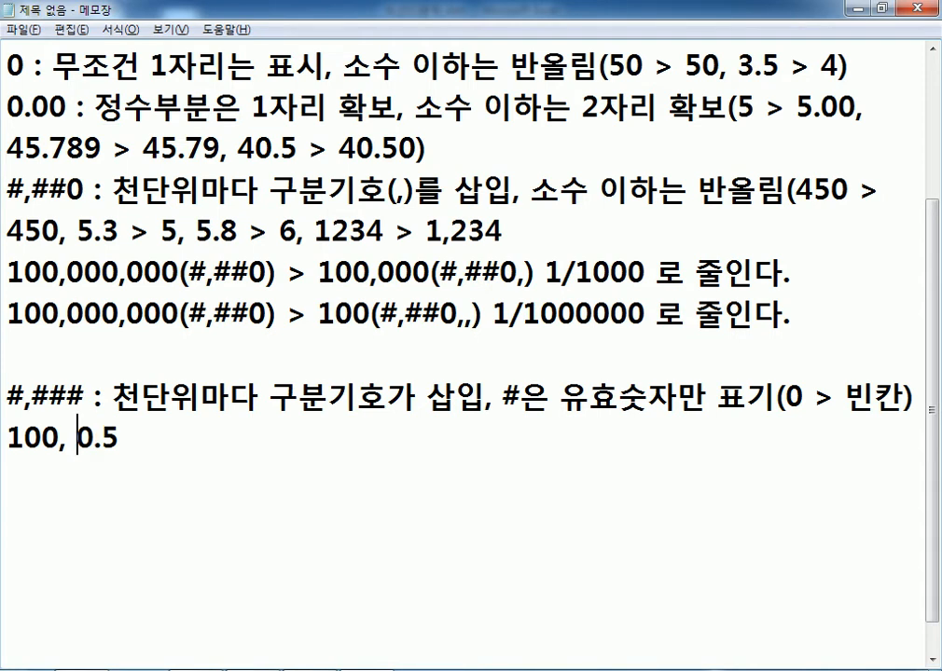
pyautogui.hotkey('shift', 'Right')
pyautogui.hotkey('shift', 'Right')
pyautogui.hotkey('shift', 'Right')
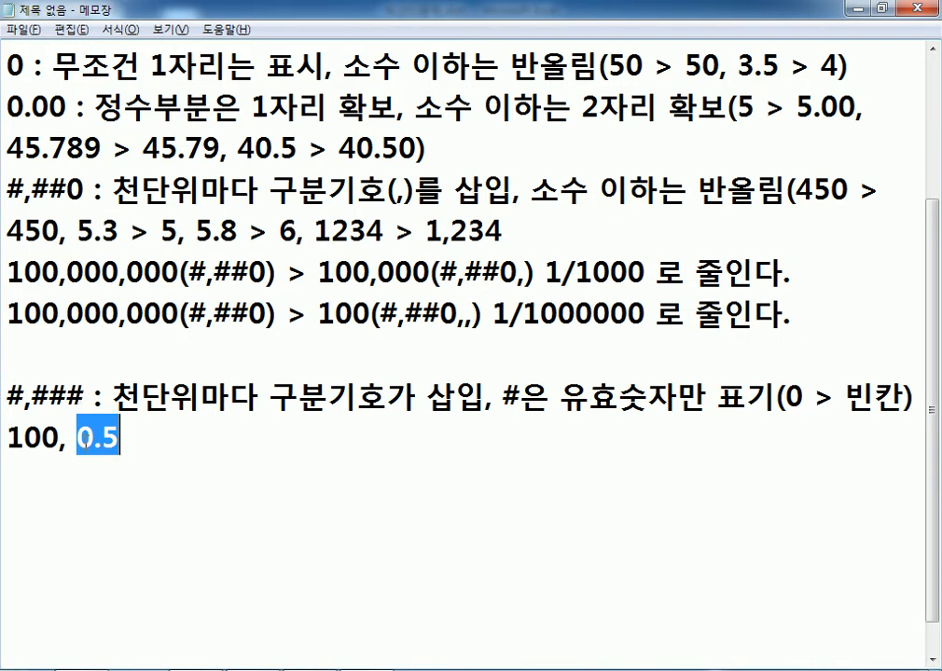
pyautogui.moveTo(77, 438); pyautogui.dragTo(109, 438)
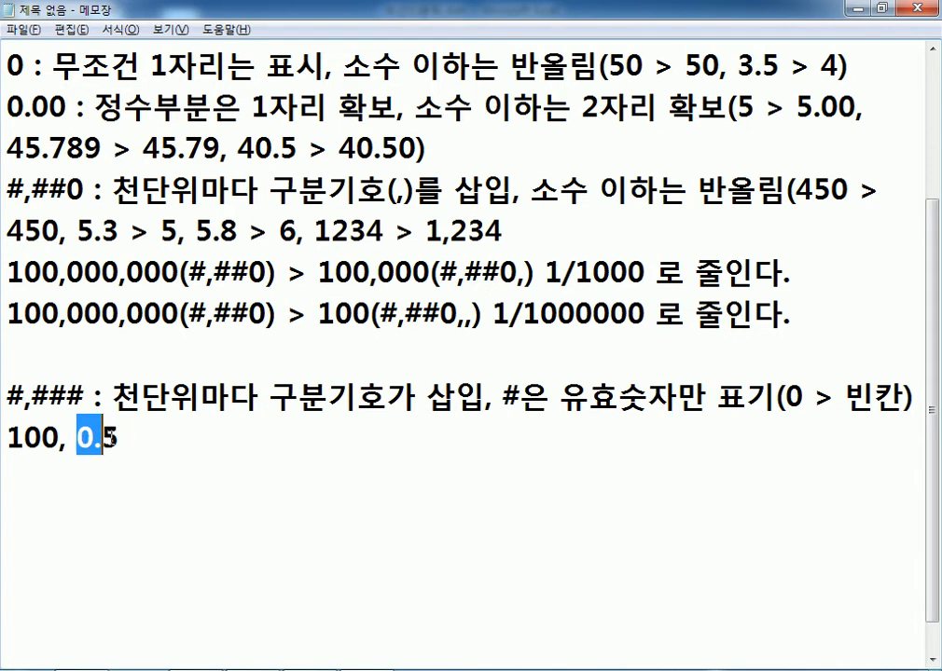
pyautogui.click(82, 395)
pyautogui.moveTo(82, 395); pyautogui.dragTo(71, 396)
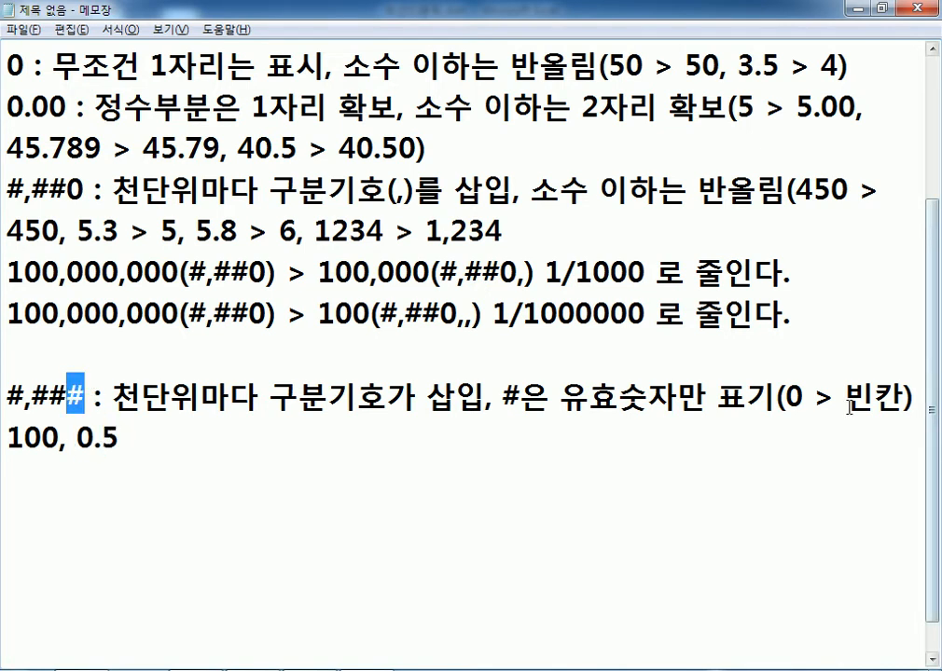
pyautogui.click(788, 398)
# Switch to Excel and enter 0 in cell G19
pyautogui.hotkey('alt', 'Tab')
pyautogui.scroll(-3, 366, 490)
pyautogui.click(429, 400)
pyautogui.write('0')
pyautogui.click(489, 396)
# Apply the custom number format "#,###" to cell G19, based on the existing #,##0 code, and check the cell's stored value
pyautogui.hotkey('ctrl', '1')
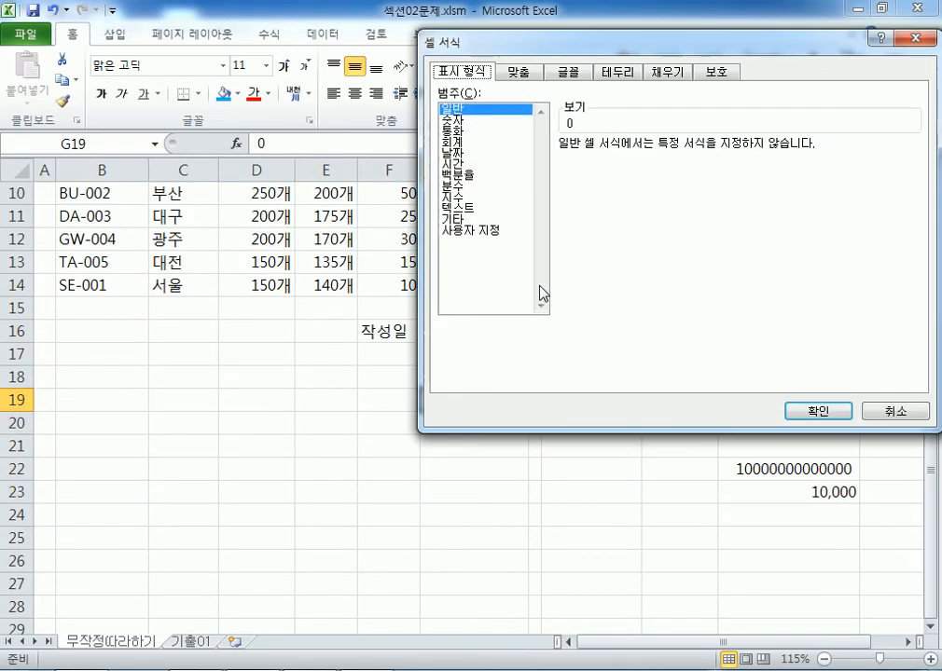
pyautogui.click(476, 231)
pyautogui.click(574, 209)
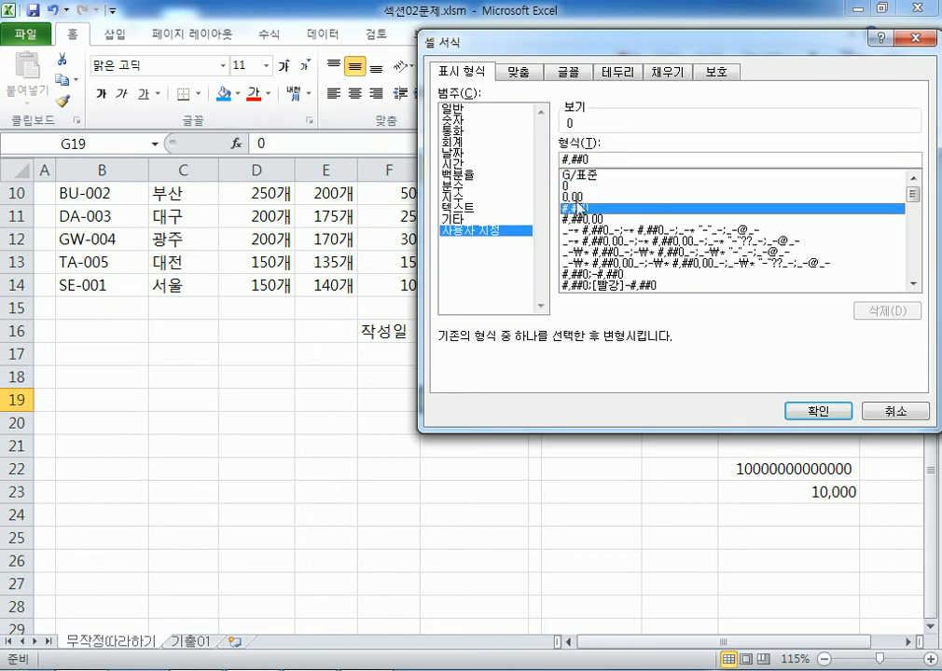
pyautogui.click(610, 159)
pyautogui.press('BackSpace')
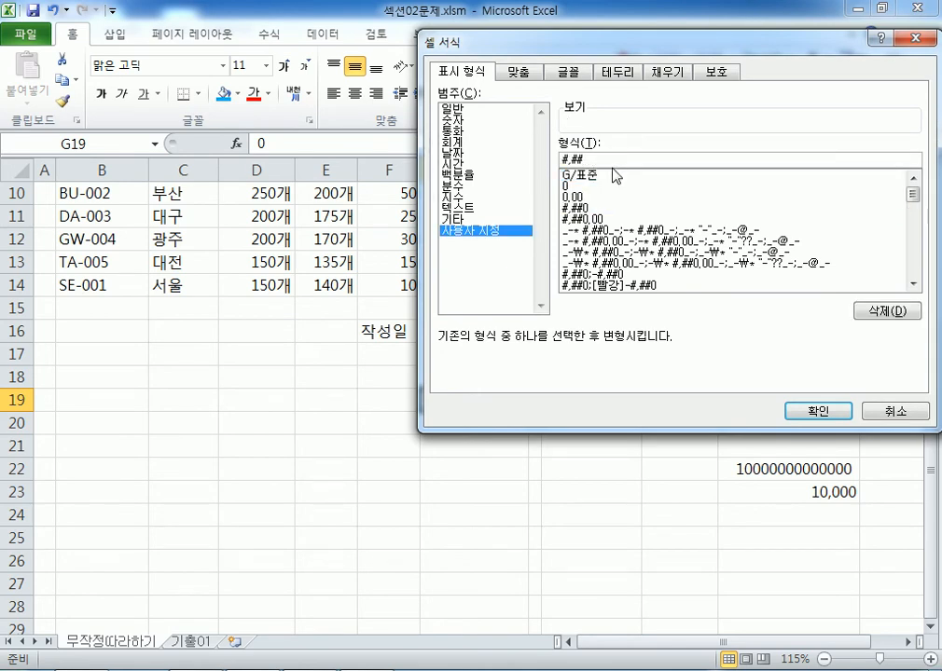
pyautogui.write('#')
pyautogui.click(818, 411)
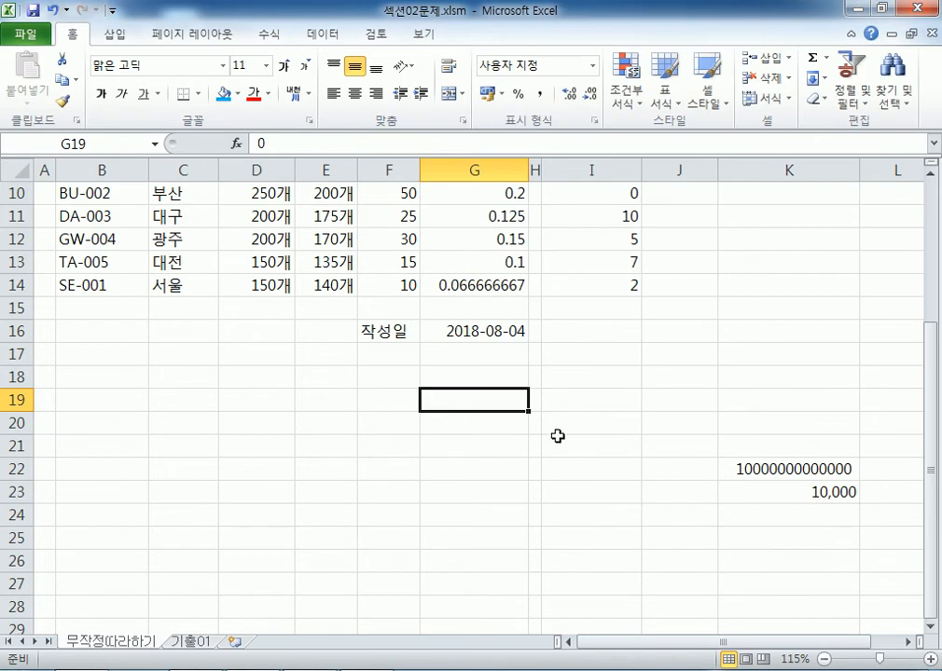
pyautogui.press('F2')
pyautogui.press('Escape')
# Switch to Notepad and delete the "100, 0.5" sample text below the #,### note
pyautogui.hotkey('alt', 'Tab')
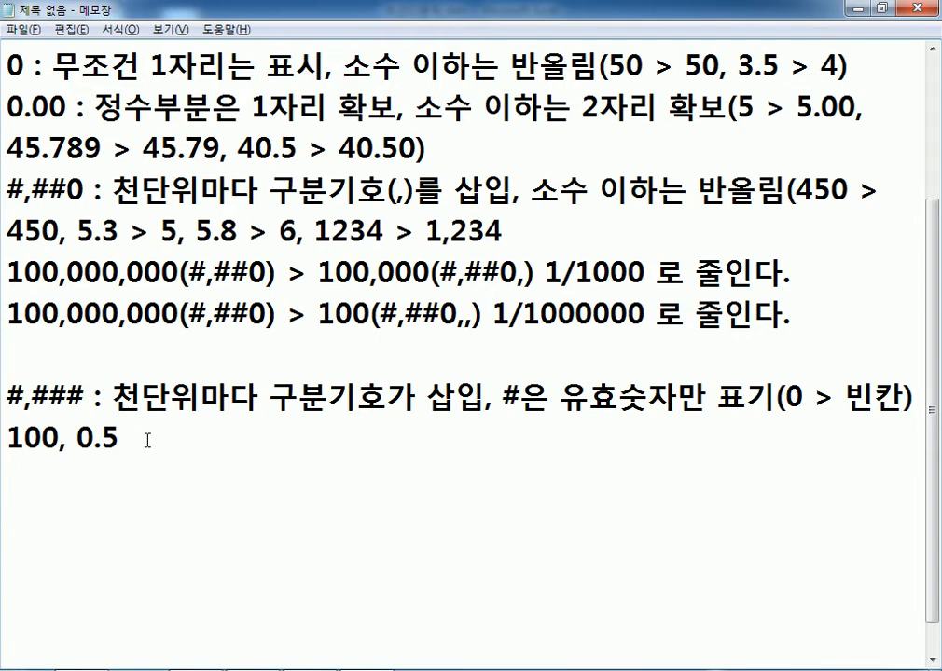
pyautogui.moveTo(147, 440); pyautogui.dragTo(5, 432)
pyautogui.press('Delete')
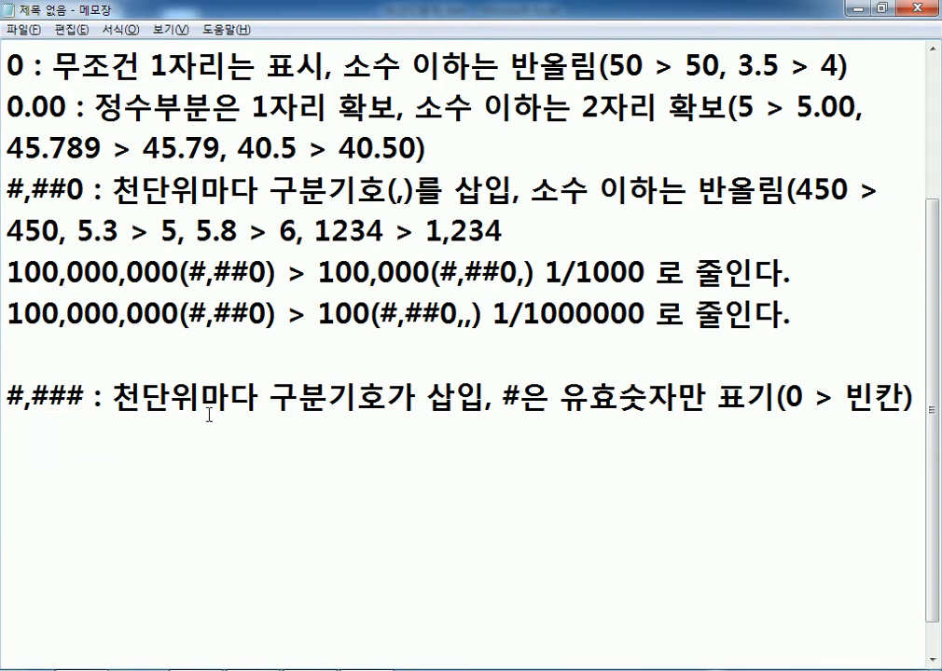
# Copy the custom format code #,##0"개" from Excel cell D4's format settings and paste it below the #,### note in Notepad
pyautogui.hotkey('alt', 'Tab')
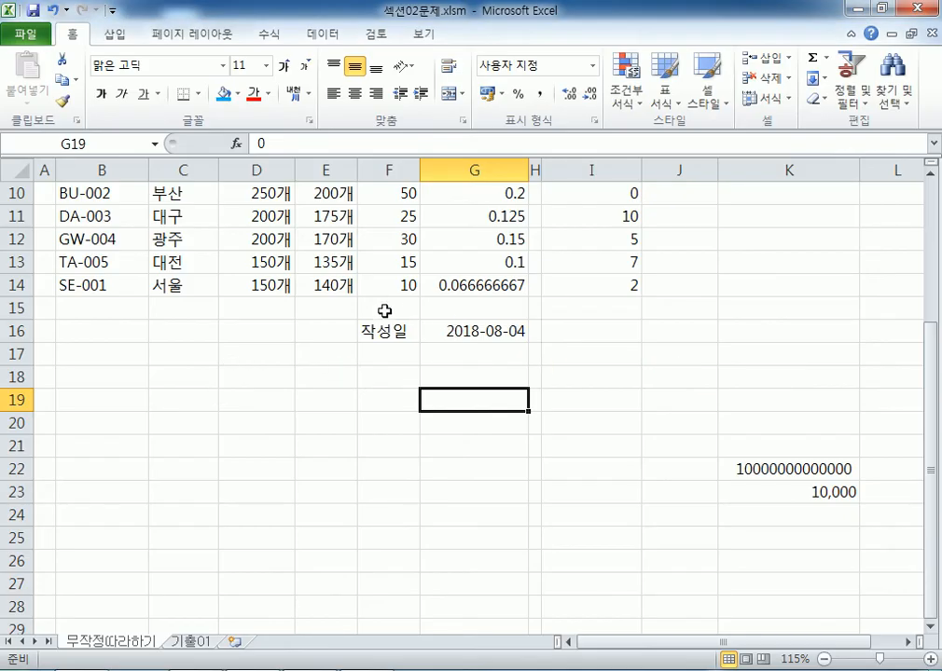
pyautogui.scroll(2, 391, 305)
pyautogui.click(256, 193)
pyautogui.hotkey('ctrl', '1')
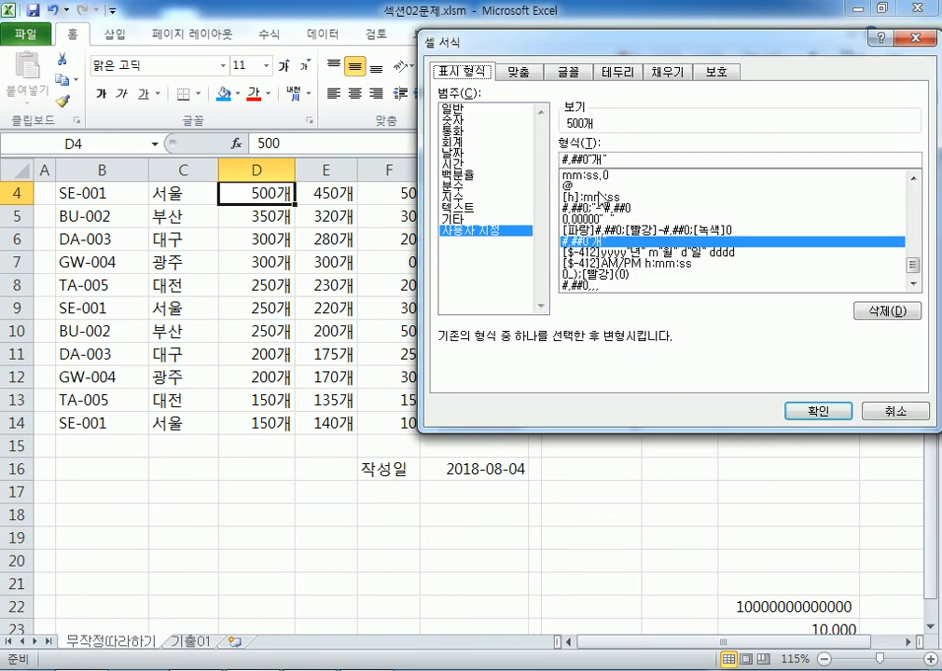
pyautogui.moveTo(615, 158); pyautogui.dragTo(550, 157)
pyautogui.hotkey('ctrl', 'c')
pyautogui.hotkey('alt', 'Tab')
pyautogui.hotkey('ctrl', 'v')
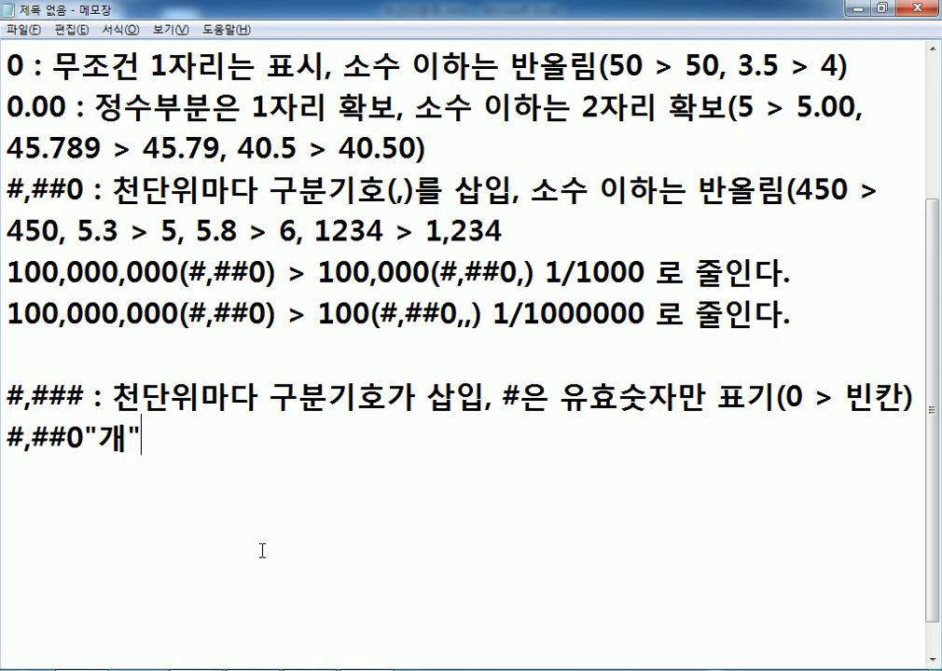
# Insert a blank line above the #,##0"개" code, append " : 한글은 따옴표를 붙이지 않아도 자동으로 삽입", and start a new line
pyautogui.press('Home')
pyautogui.press('Return')
pyautogui.press('End')
pyautogui.write(': ㅇㅜㄹ')
pyautogui.press('BackSpace')
pyautogui.press('BackSpace')
pyautogui.press('BackSpace')
pyautogui.write('한ㄱㅡㄹ은 따옴표')
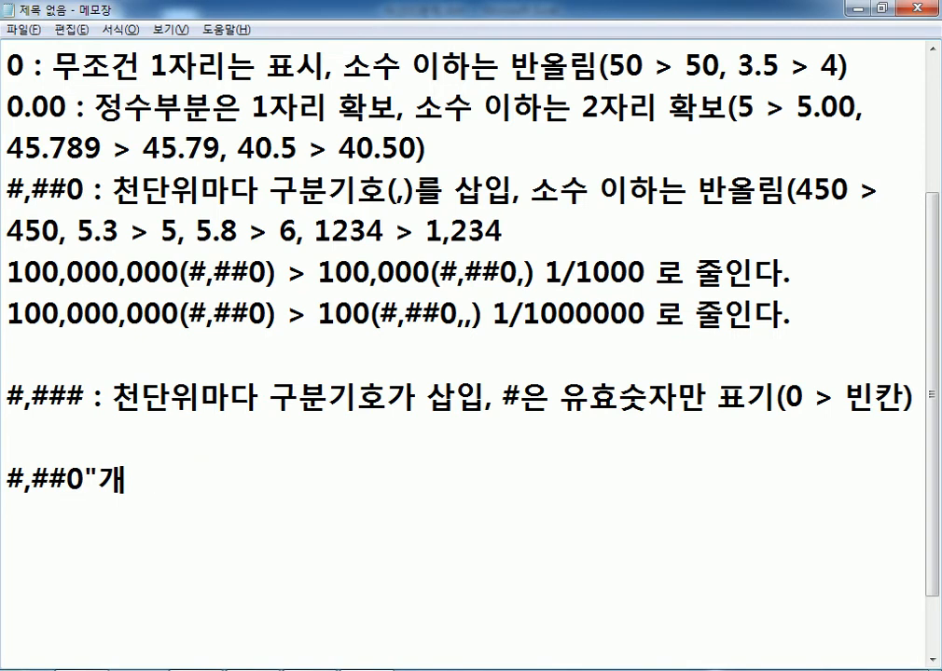
pyautogui.write('를 붙')
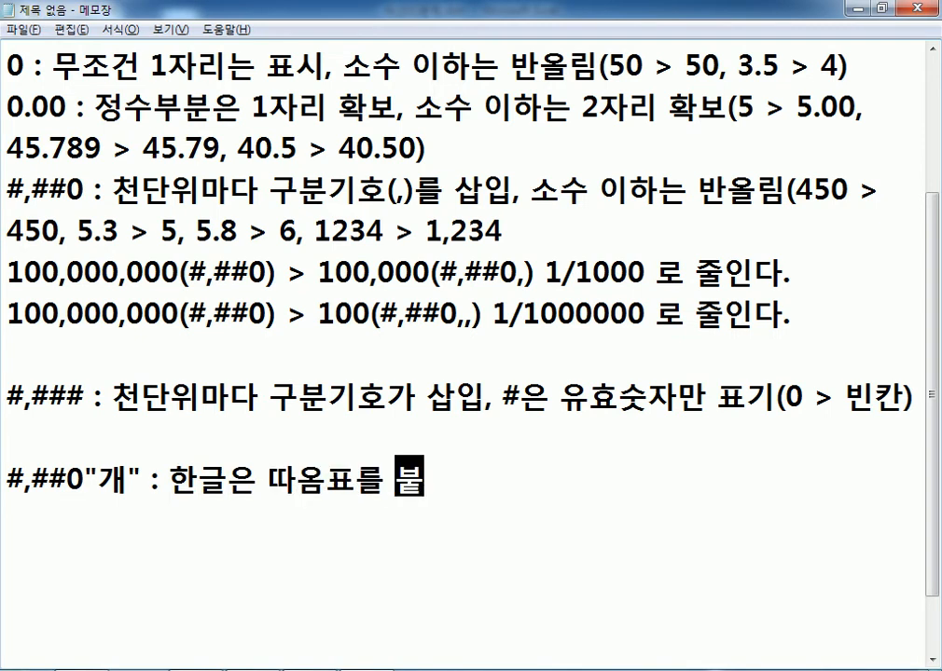
pyautogui.write('이지 않아도 자동으로')
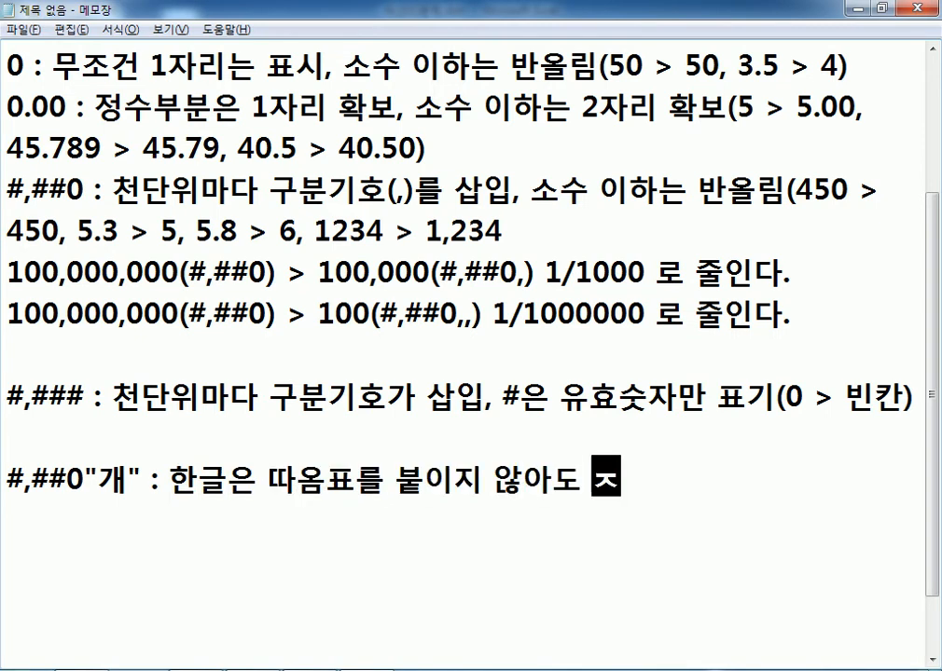
pyautogui.write(' 삽입')
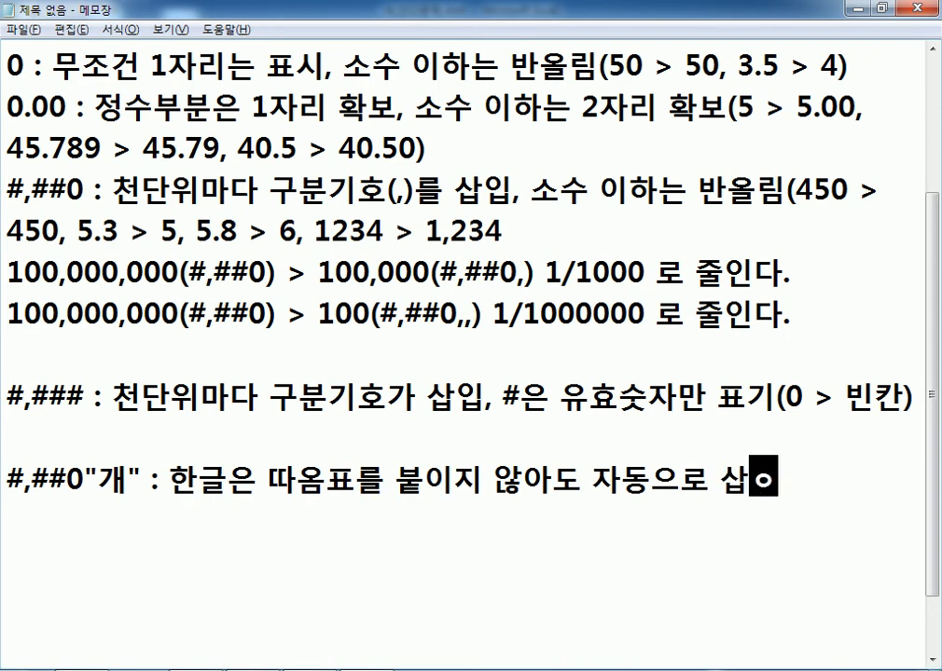
pyautogui.press('Return')
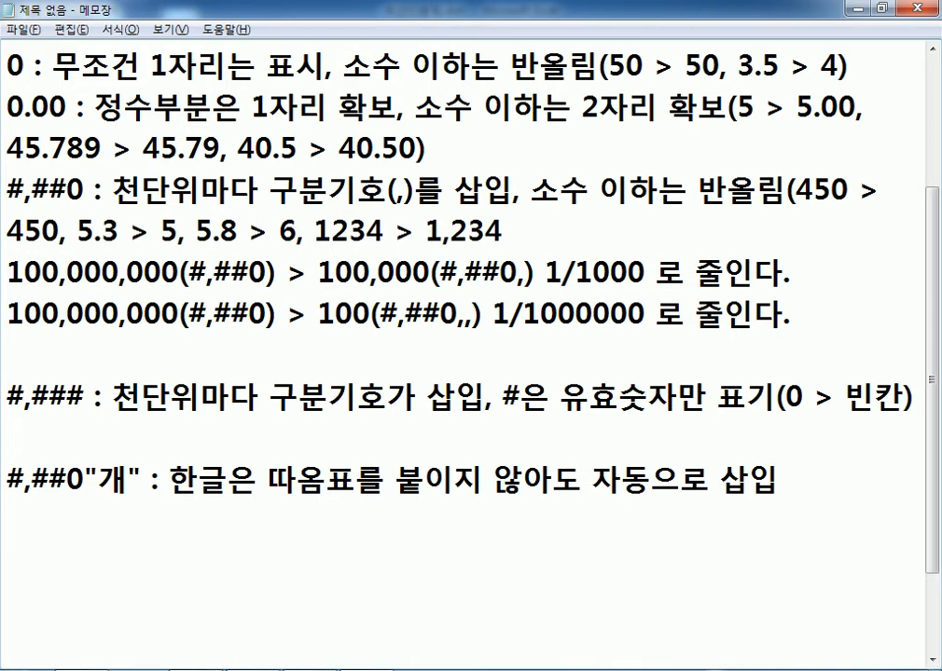
# Switch to Excel, accept cell D4's #,##0"개" custom format as it is, and return to the end of the Notepad notes
pyautogui.hotkey('alt', 'Tab')
pyautogui.click(630, 159)
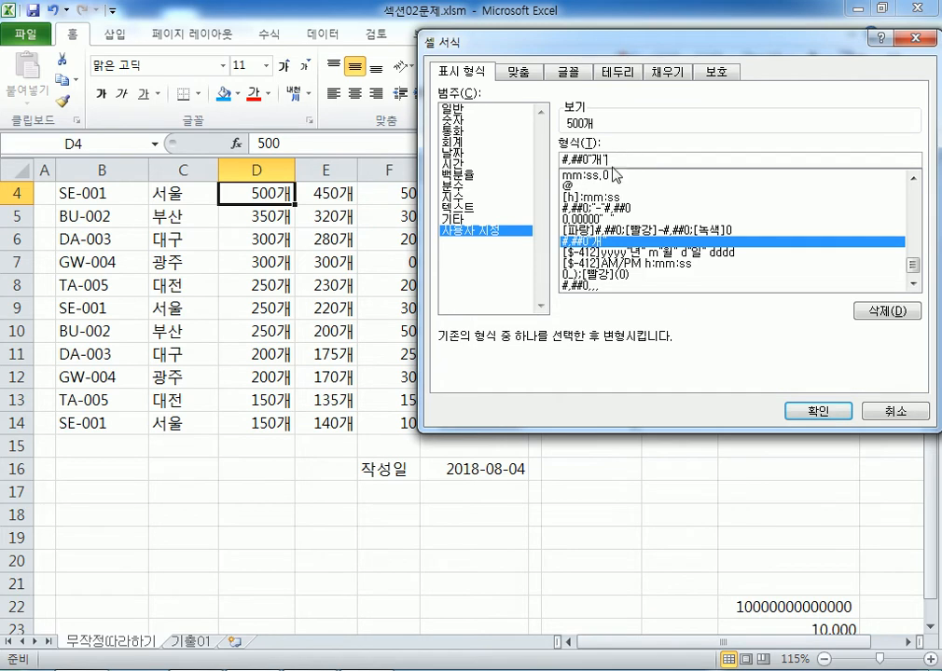
pyautogui.press('Return')
pyautogui.hotkey('alt', 'Tab')
pyautogui.scroll(-1, 256, 451)
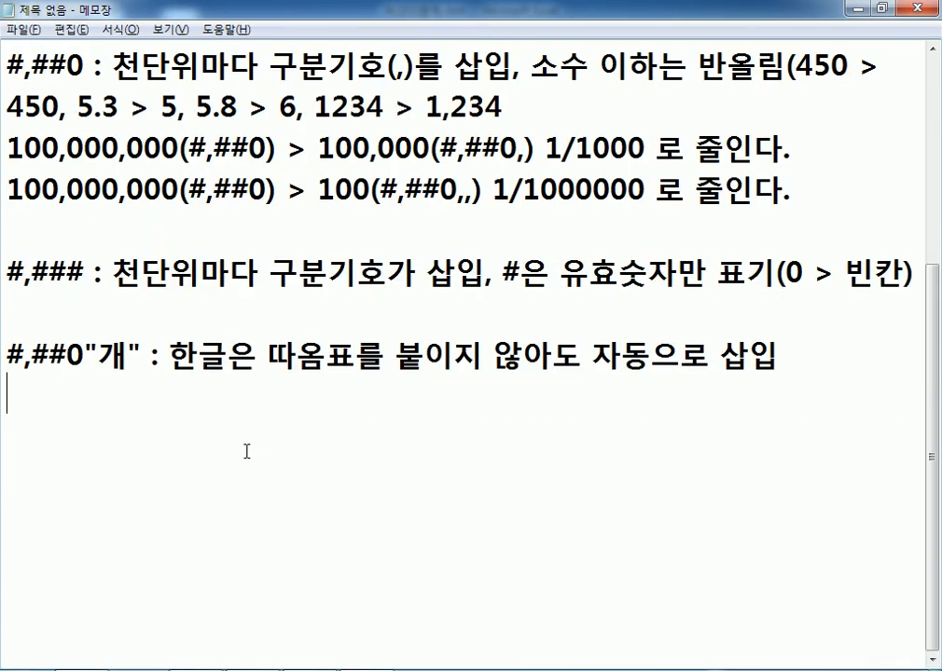
# Add the line "숫자뒤에 cm를 표기" below the #,##0"개" note
pyautogui.write('숫자뒤')
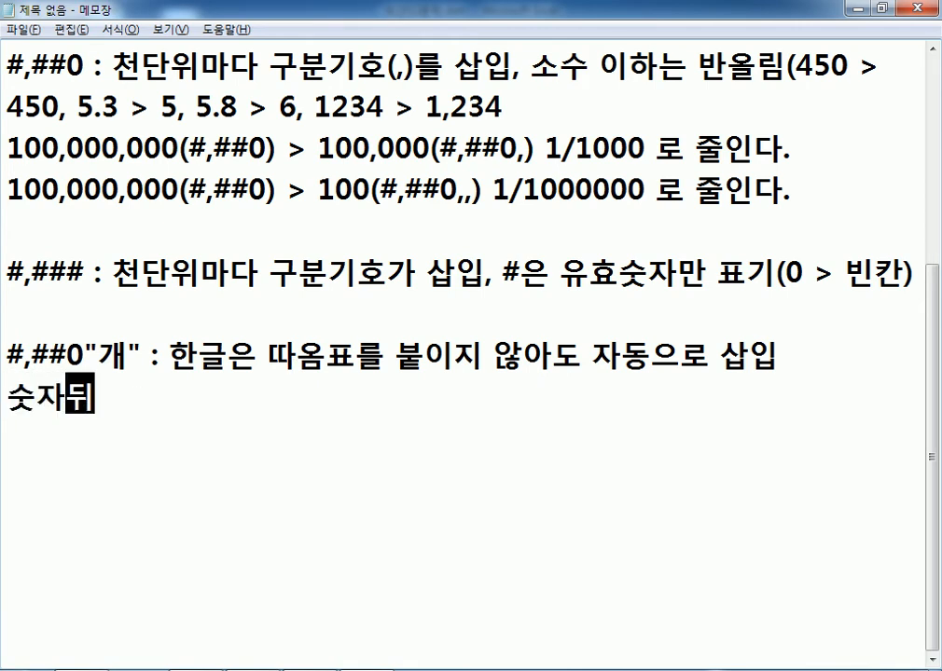
pyautogui.write('에 CM')
pyautogui.press('BackSpace')
pyautogui.press('BackSpace')
pyautogui.write('cm를 표기')
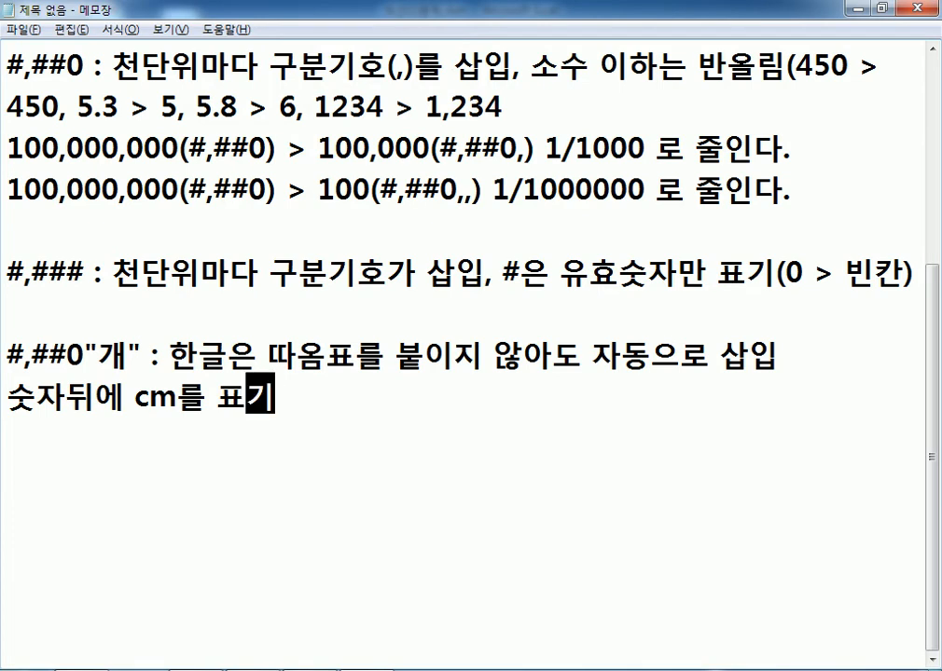
# Append " : G/표준cm," to the "숫자뒤에 cm를 표기" line
pyautogui.write(':g')
pyautogui.press('BackSpace')
pyautogui.write('G/표준')
pyautogui.press('Hangul')
pyautogui.write('CM')
pyautogui.press('BackSpace')
pyautogui.press('BackSpace')
pyautogui.write('cmM')
pyautogui.press('BackSpace')
pyautogui.write(',')
# Copy the code G/표준cm and paste it after the comma on the same line
pyautogui.press('Left')
pyautogui.press('Left')
pyautogui.hotkey('shift', 'Left')
pyautogui.hotkey('shift', 'Left')
pyautogui.hotkey('shift', 'Left')
pyautogui.hotkey('shift', 'Left')
pyautogui.hotkey('shift', 'Left')
pyautogui.hotkey('shift', 'Left')
pyautogui.hotkey('ctrl', 'c')
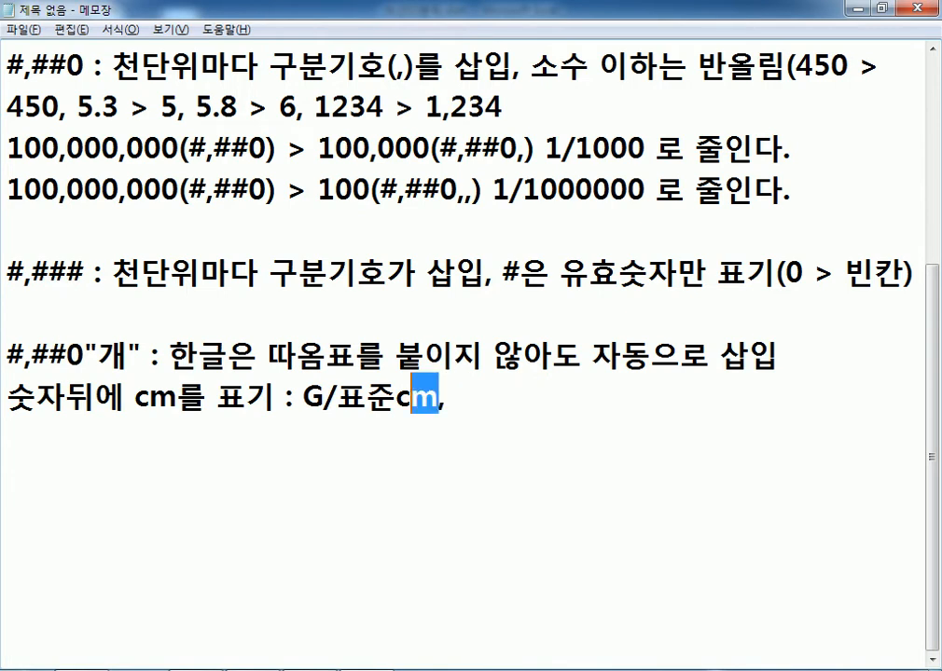
pyautogui.press('Down')
pyautogui.press('Down')
pyautogui.press('Down')
pyautogui.press('Down')
pyautogui.press('Down')
pyautogui.press('Down')
pyautogui.press('Up')
pyautogui.press('Up')
pyautogui.press('Up')
pyautogui.press('Up')
pyautogui.press('Up')
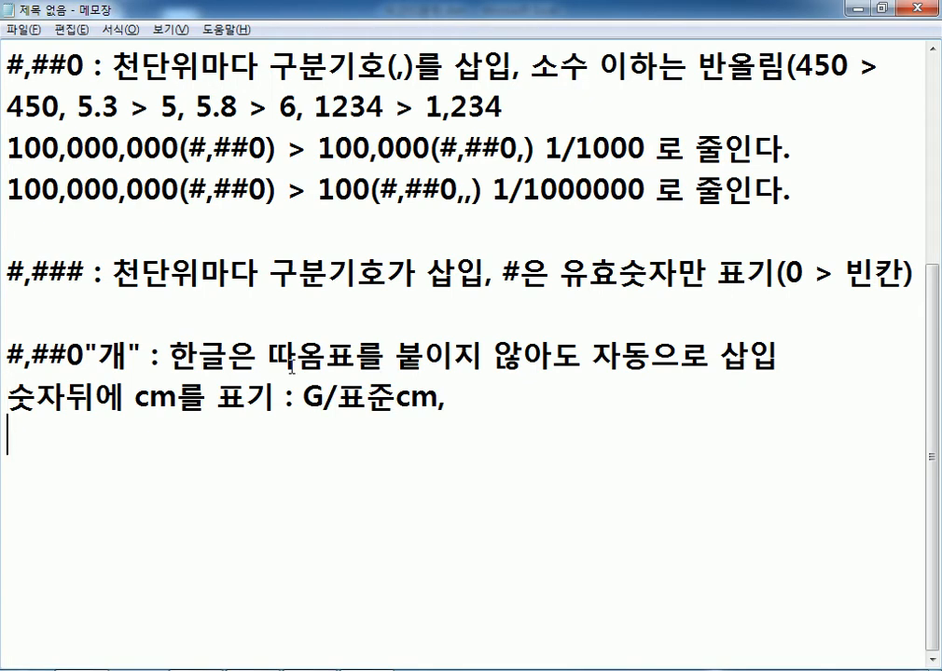
pyautogui.press('BackSpace')
pyautogui.hotkey('ctrl', 'v')
# Enclose the cm of the second code in double quotes so that it reads G/표준"cm"
pyautogui.press('Left')
pyautogui.press('Left')
pyautogui.write('"')
pyautogui.press('Right')
pyautogui.press('Right')
pyautogui.write('"')
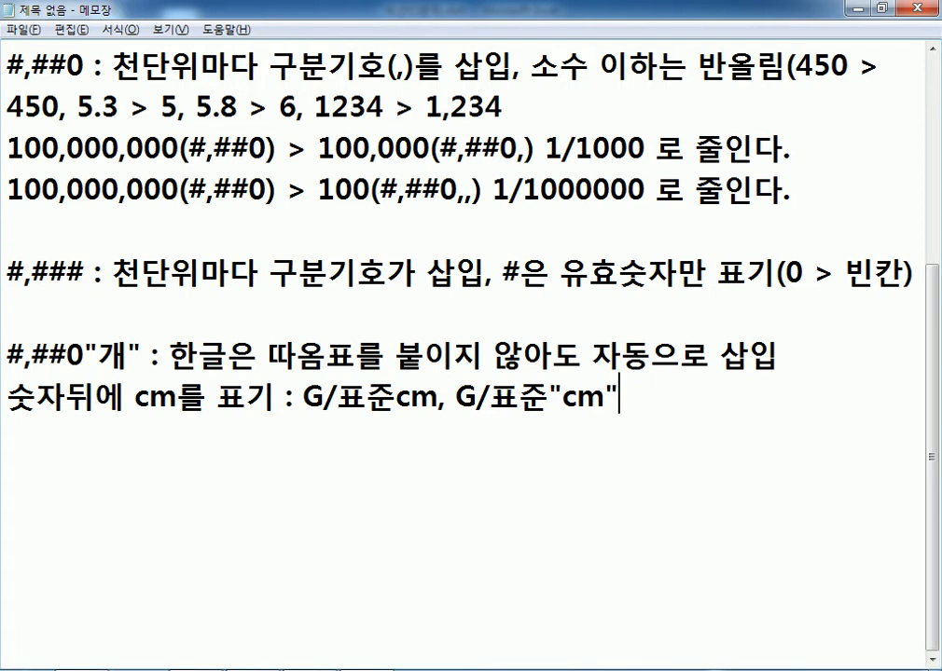
# Mark G/표준cm with "(X)" and G/표준"cm" with "(O)", and start a new line
pyautogui.click(398, 399)
pyautogui.moveTo(398, 399); pyautogui.dragTo(438, 399)
pyautogui.click(554, 395)
pyautogui.click(640, 392)
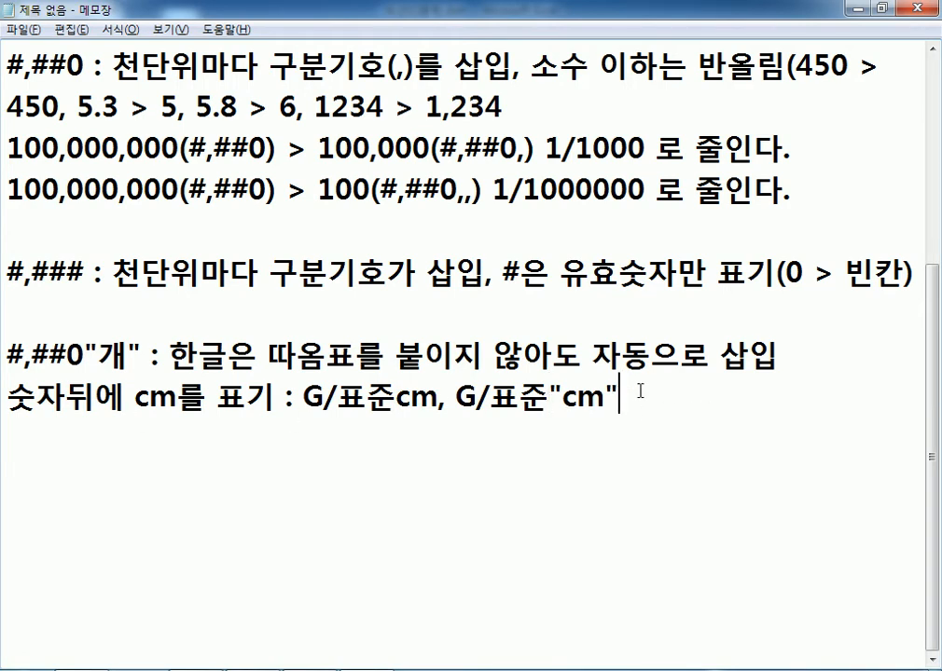
pyautogui.doubleClick(582, 400)
pyautogui.moveTo(397, 399); pyautogui.dragTo(437, 399)
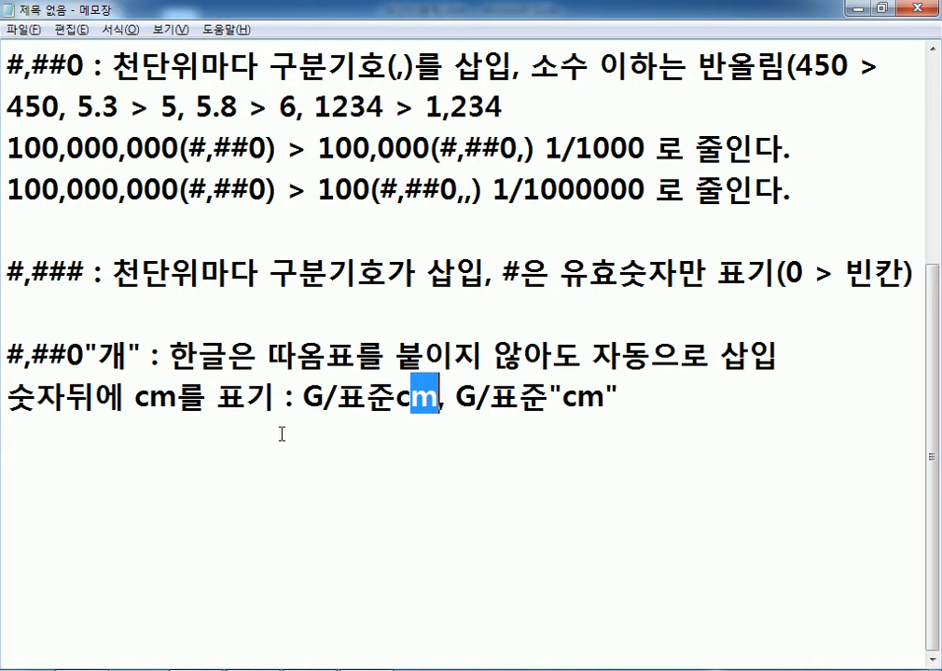
pyautogui.press('Right')
pyautogui.write('(X)')
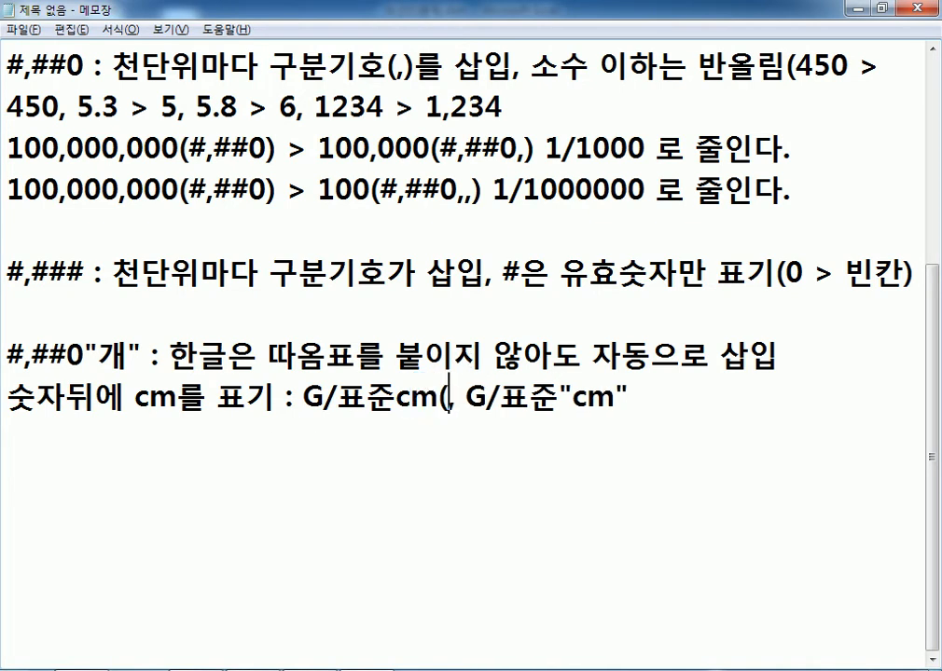
pyautogui.press('End')
pyautogui.write('(O)')
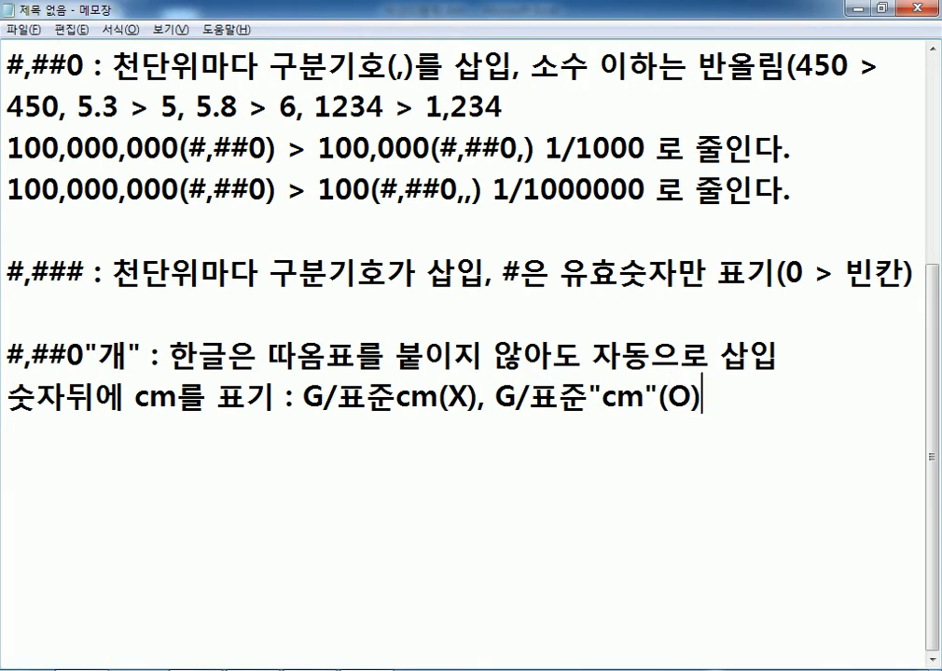
pyautogui.press('Return')
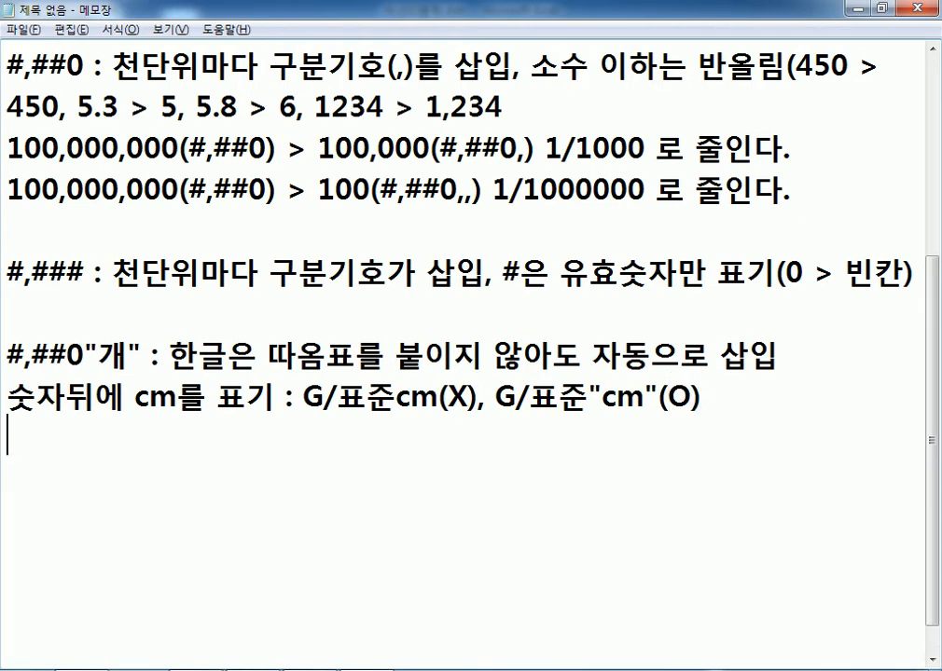
# Switch to Excel and set the horizontal alignment of the 재고율 values in G4:G14 to 오른쪽 (들여쓰기) with an indent of 1
pyautogui.hotkey('alt', 'Tab')
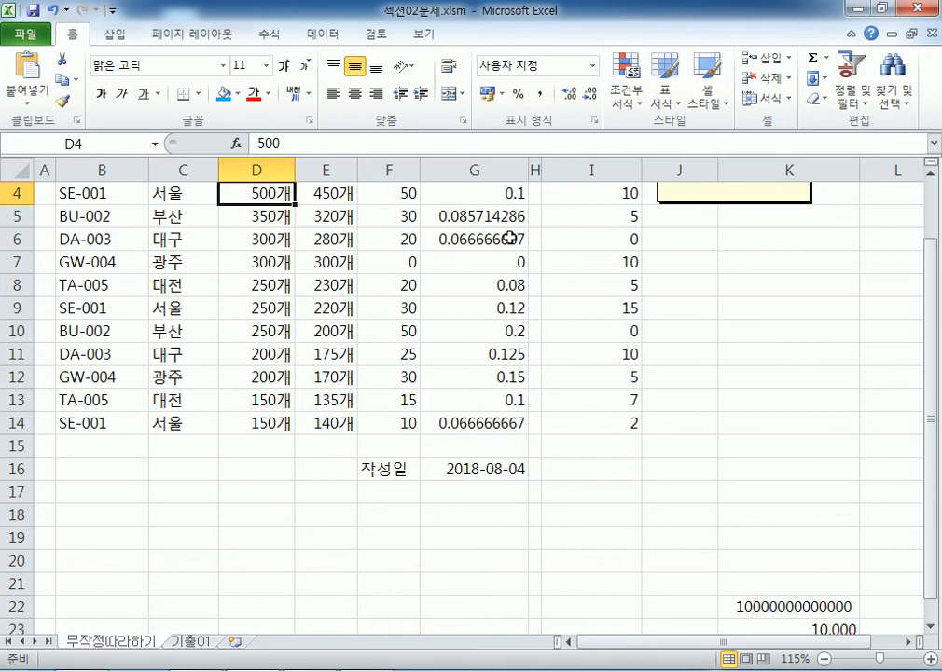
pyautogui.scroll(1, 369, 242)
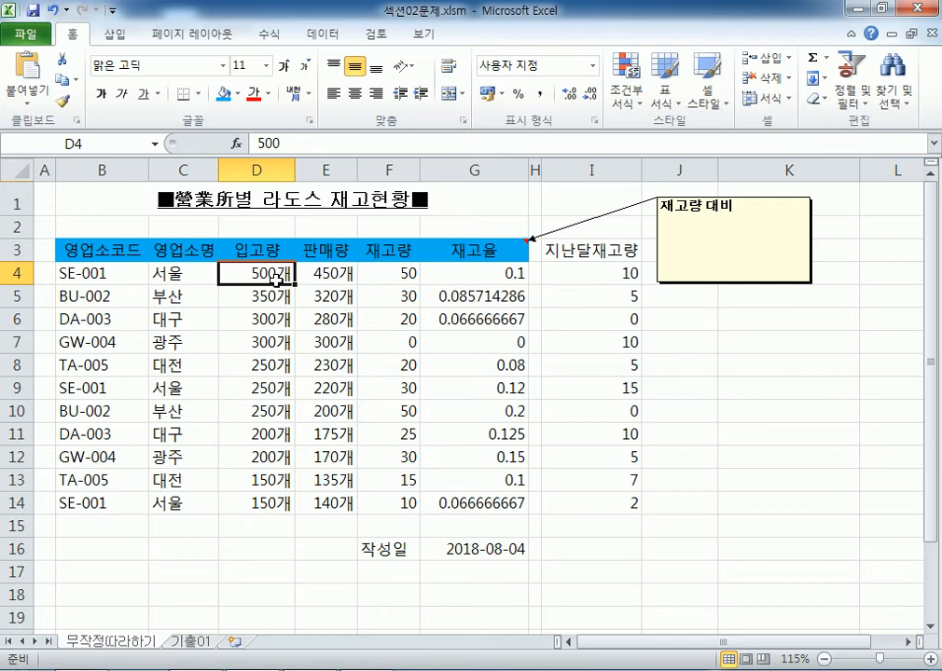
pyautogui.moveTo(487, 273); pyautogui.dragTo(469, 503)
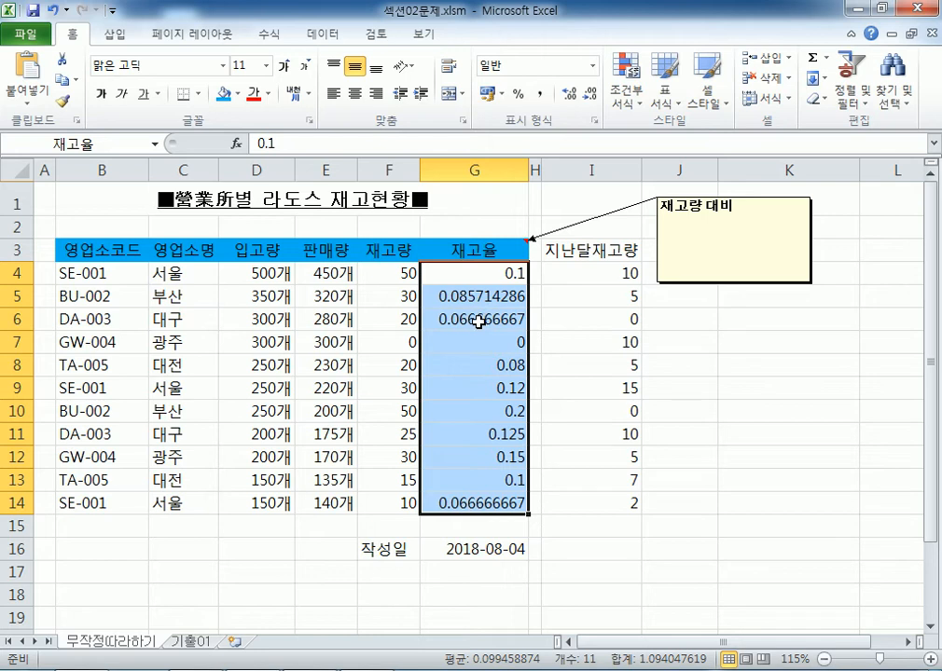
pyautogui.hotkey('ctrl', '1')
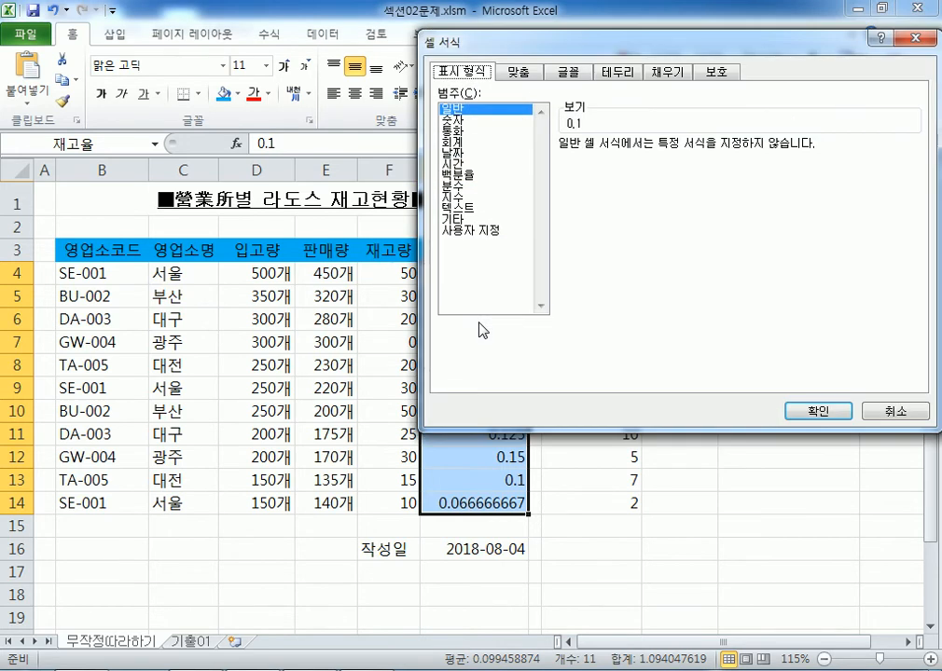
pyautogui.click(885, 412)
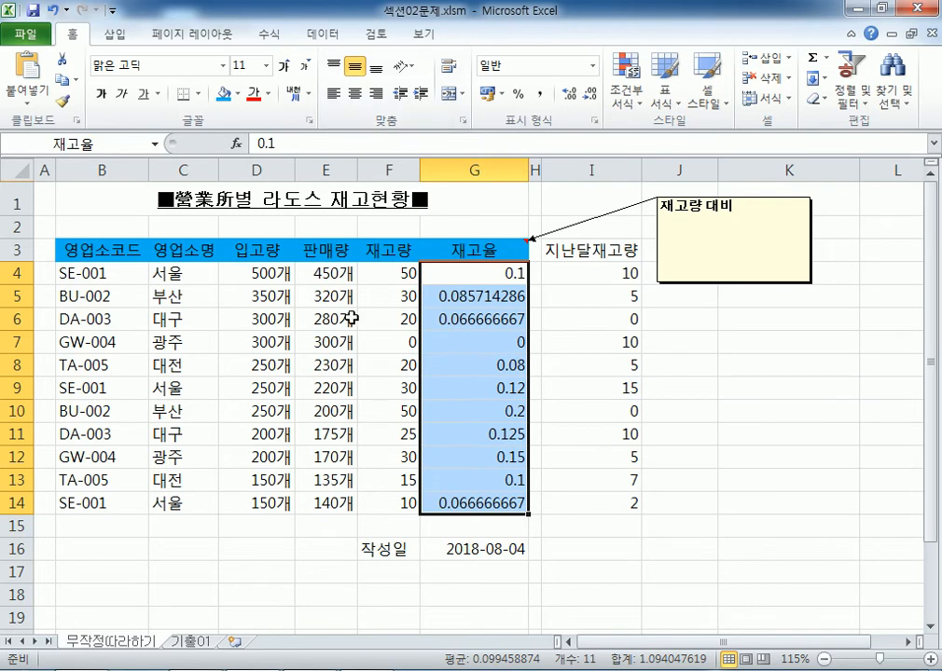
pyautogui.hotkey('ctrl', '1')
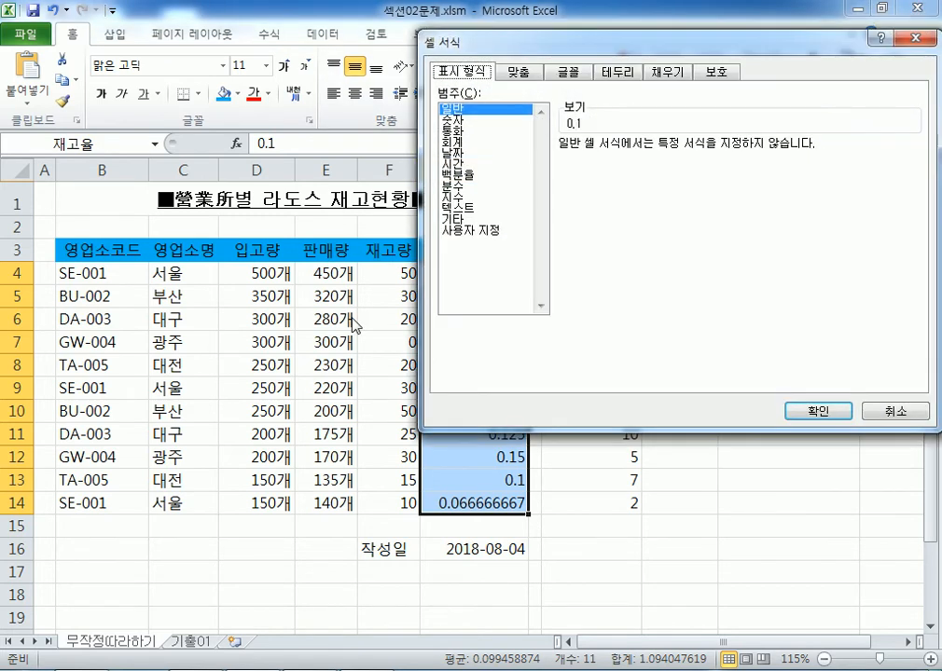
pyautogui.click(518, 72)
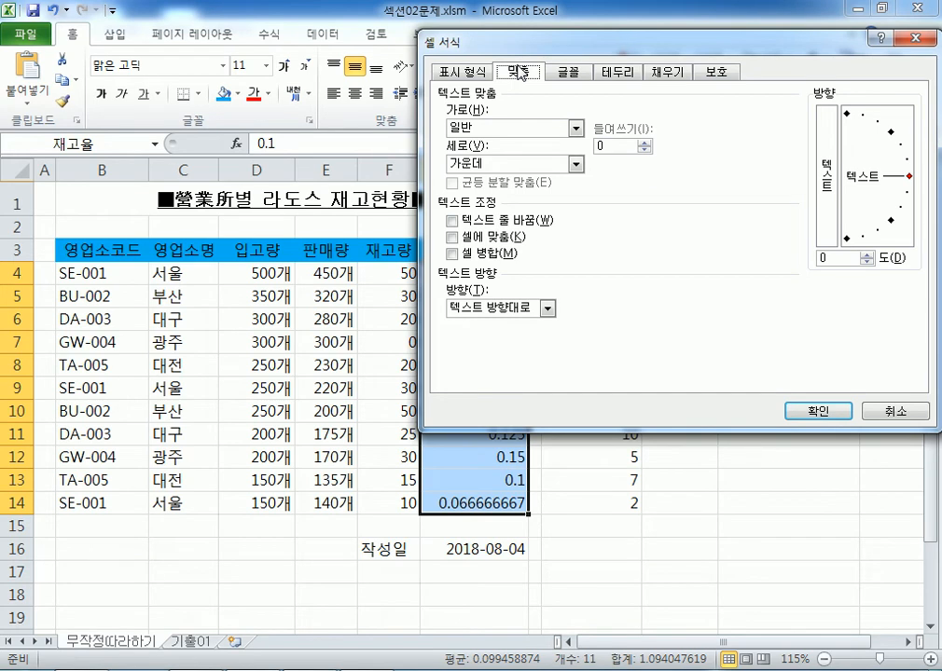
pyautogui.click(510, 127)
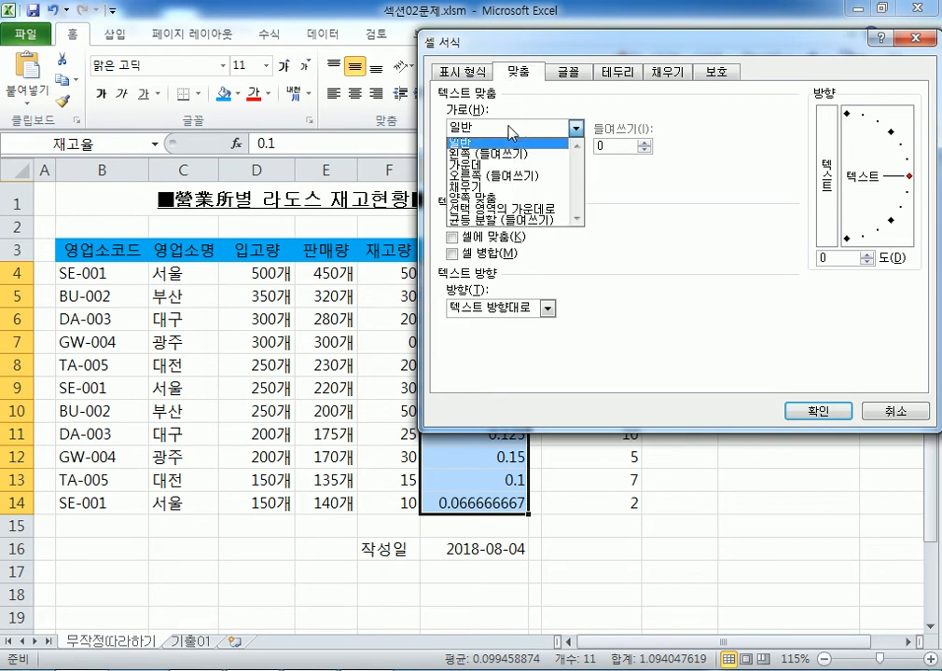
pyautogui.click(505, 177)
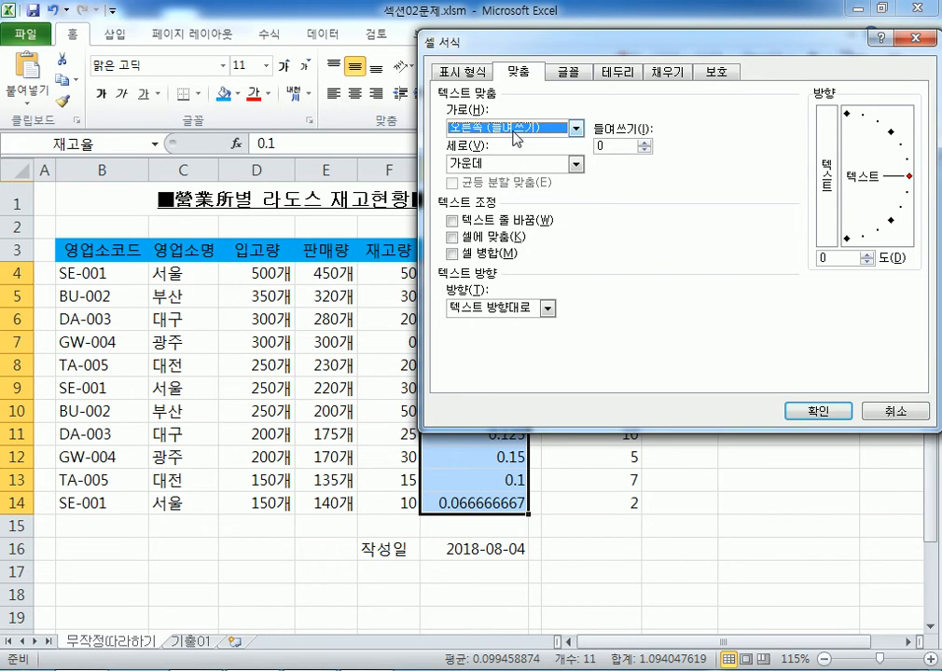
pyautogui.click(645, 141)
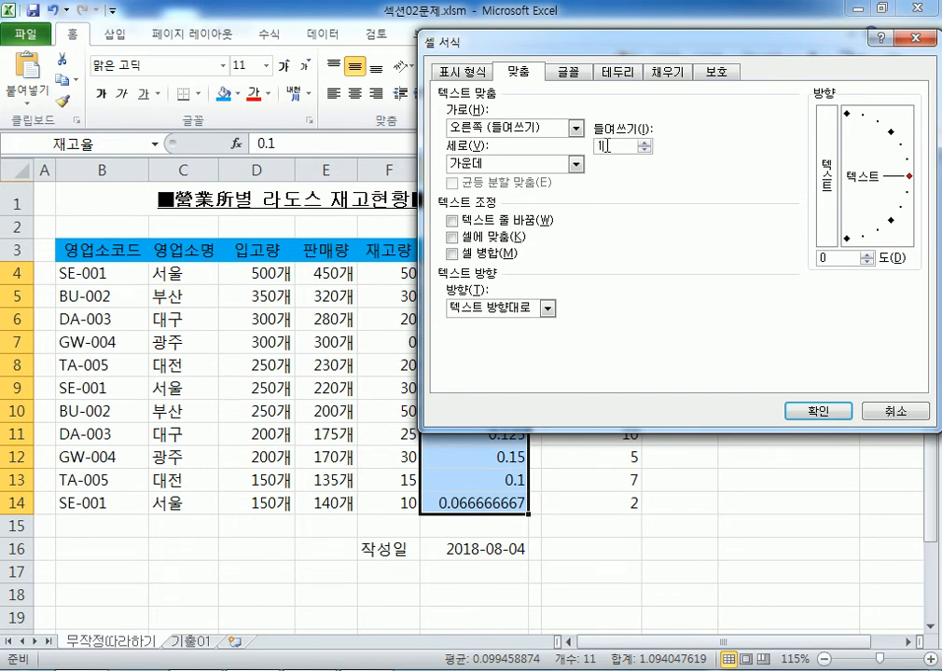
# Set the number format of G4:G14 to 백분율 with 2 decimal places and apply the cell formatting
pyautogui.moveTo(562, 46); pyautogui.dragTo(478, 194)
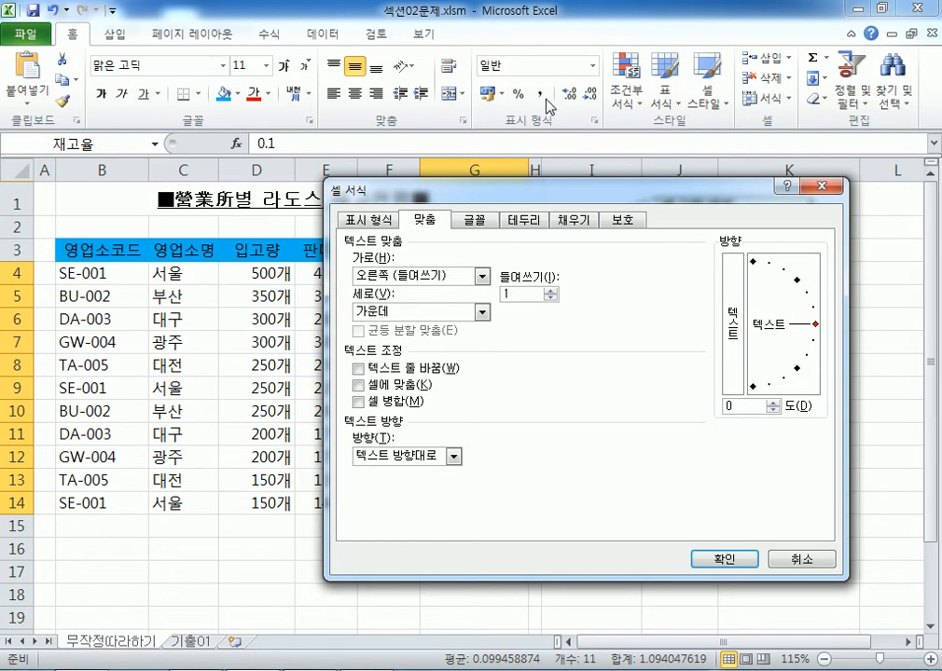
pyautogui.click(370, 221)
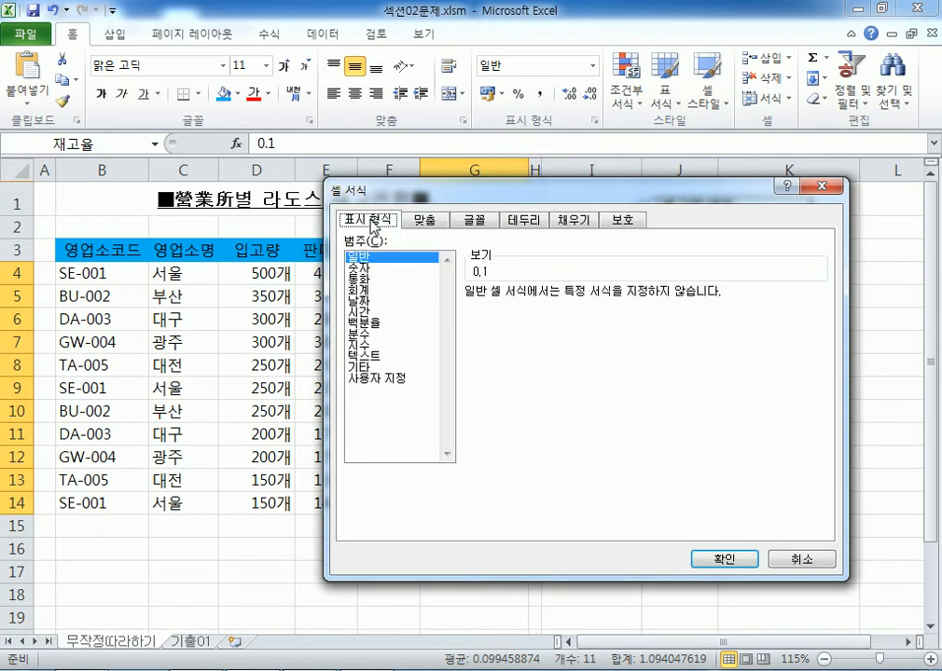
pyautogui.click(371, 324)
pyautogui.click(601, 290)
pyautogui.click(602, 290)
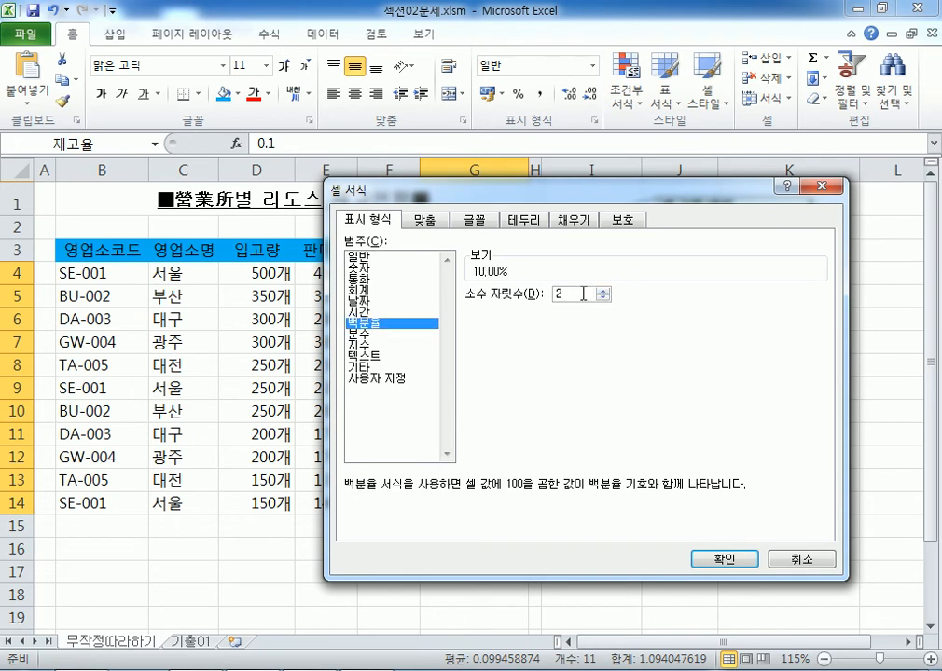
pyautogui.moveTo(623, 203); pyautogui.dragTo(645, 156)
pyautogui.click(445, 171)
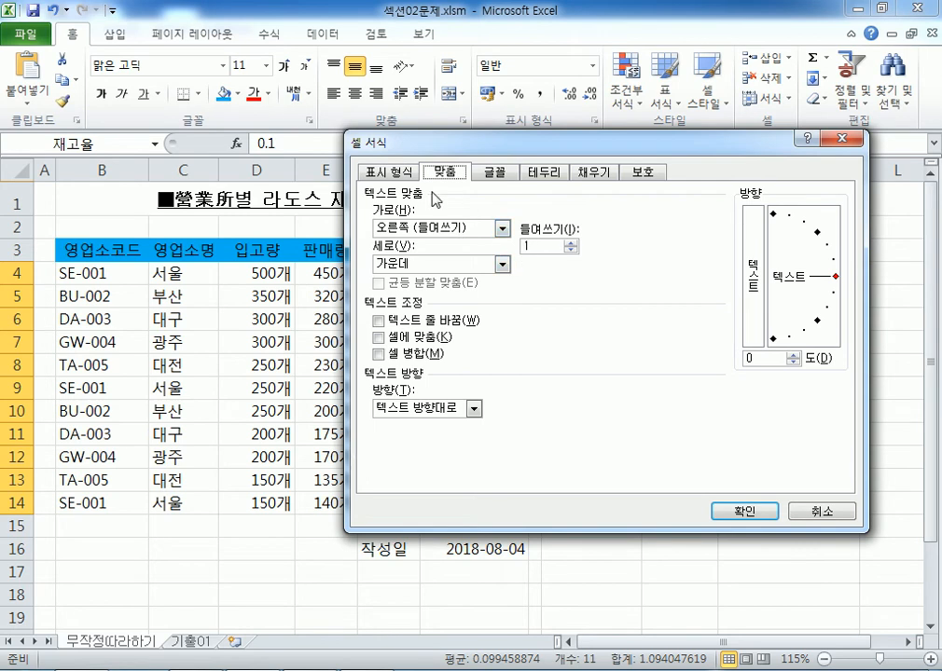
pyautogui.click(385, 172)
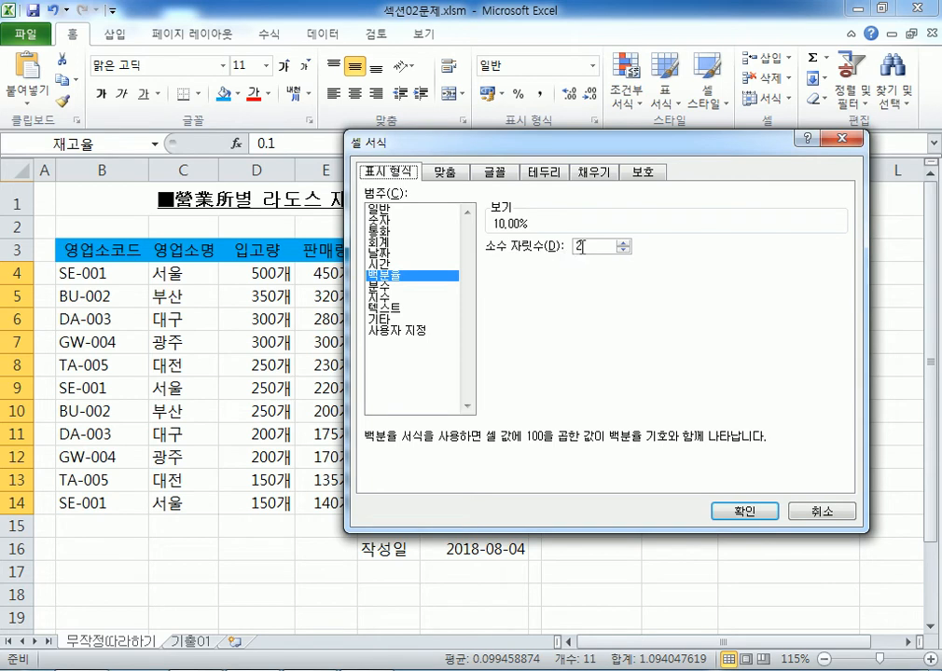
pyautogui.click(729, 514)
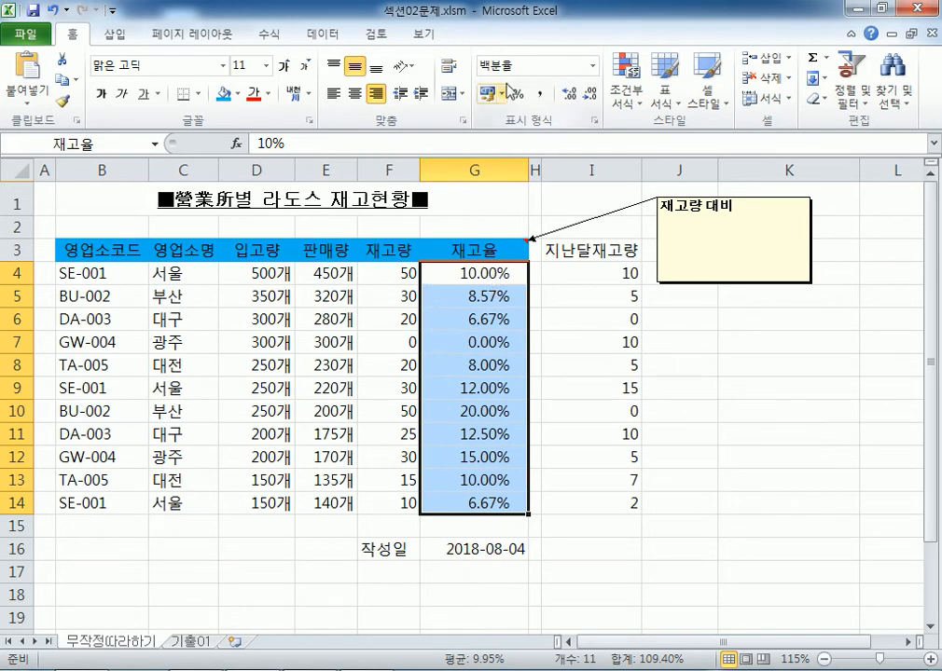
# Try out more and fewer decimal places on the G4:G14 percentages, and return them to two decimals
pyautogui.click(569, 97)
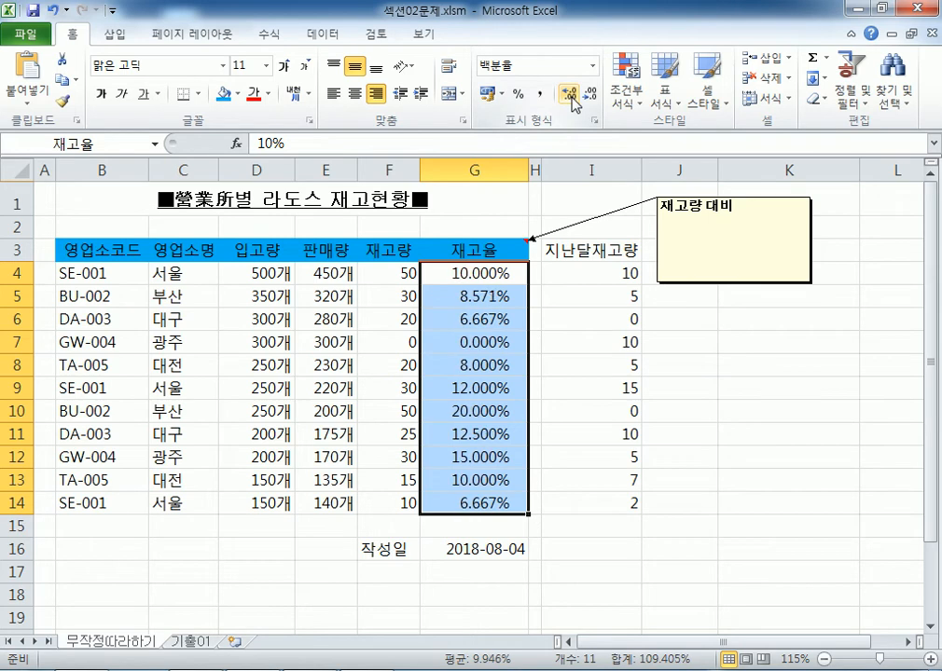
pyautogui.click(570, 97)
pyautogui.click(581, 96)
pyautogui.click(582, 97)
pyautogui.click(582, 96)
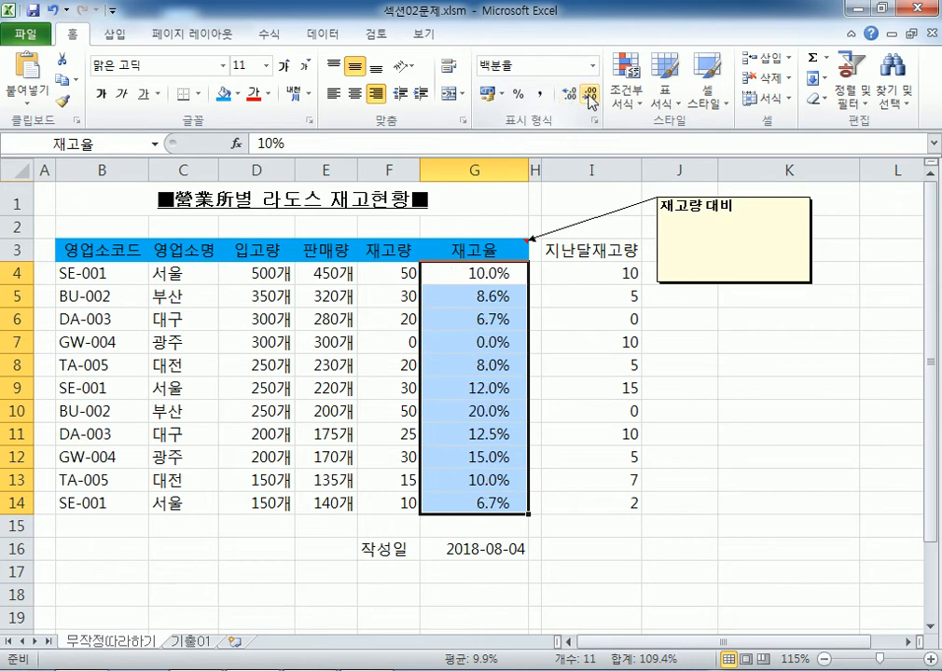
pyautogui.click(570, 95)
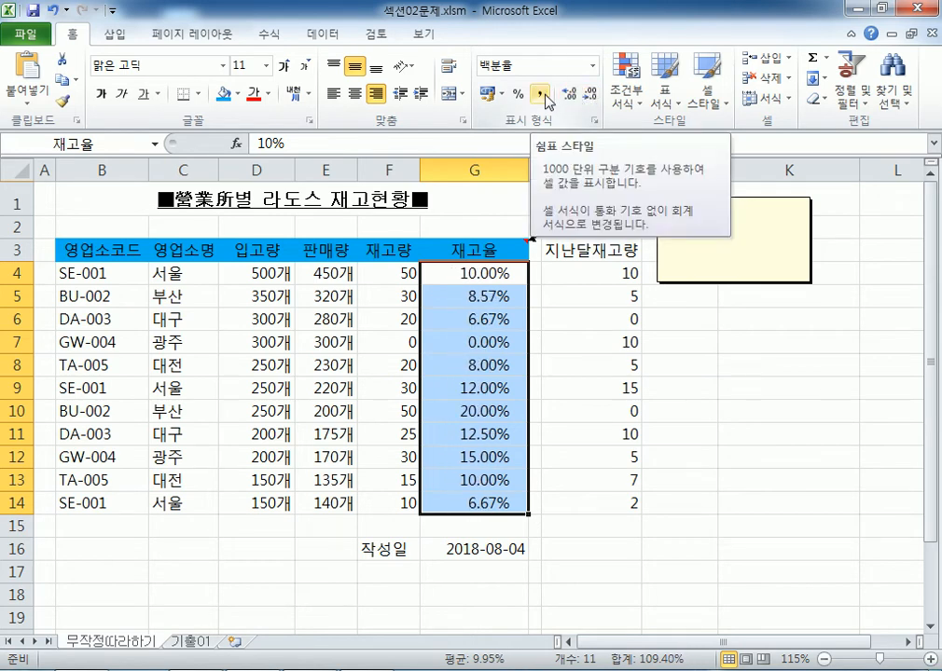
# Reapply the percent style to G4:G14 and adjust it to two decimal places
pyautogui.click(513, 95)
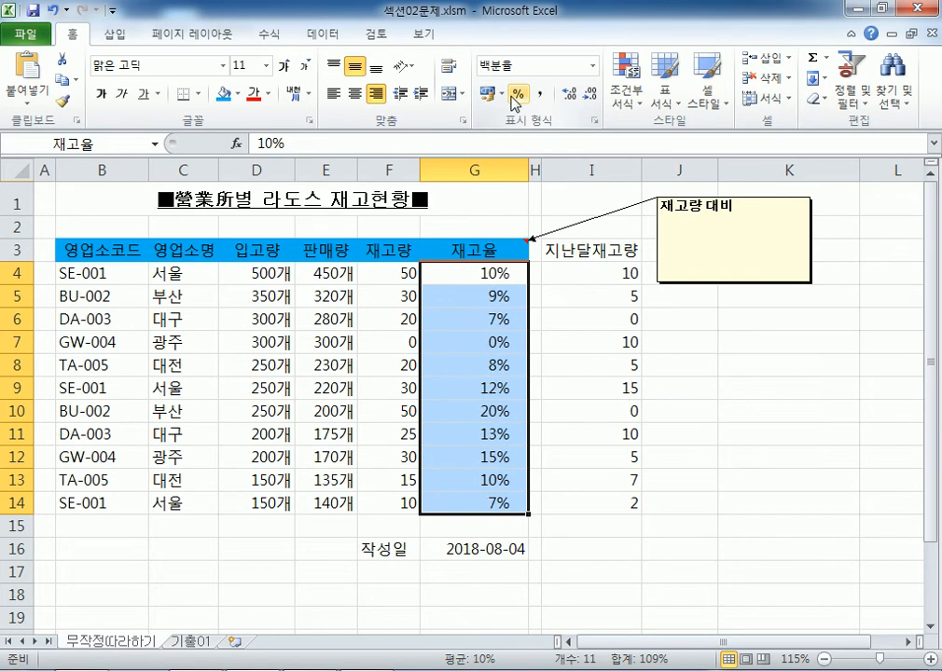
pyautogui.click(570, 95)
pyautogui.click(570, 95)
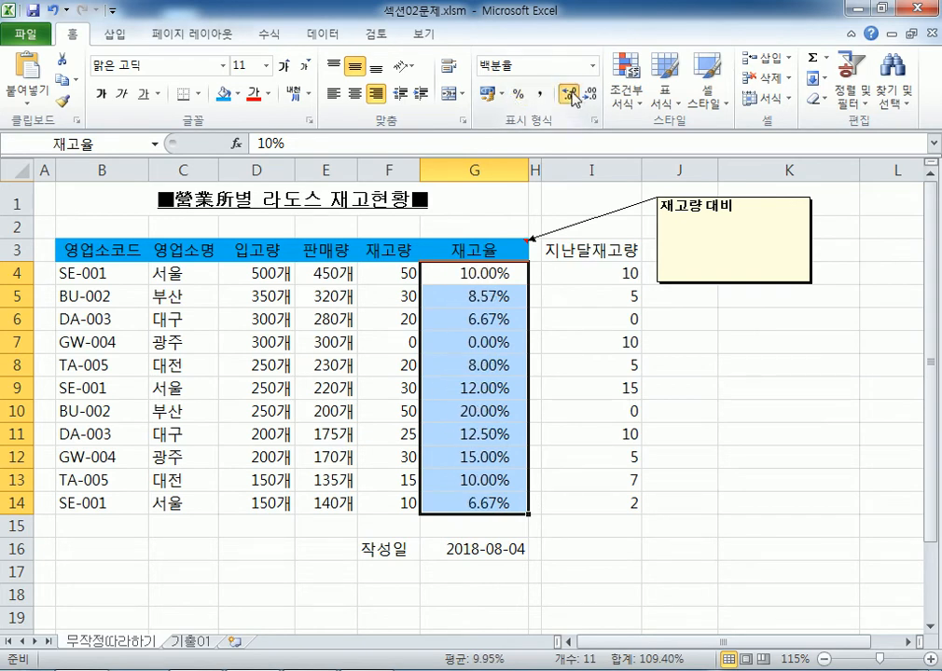
pyautogui.click(570, 95)
pyautogui.click(589, 95)
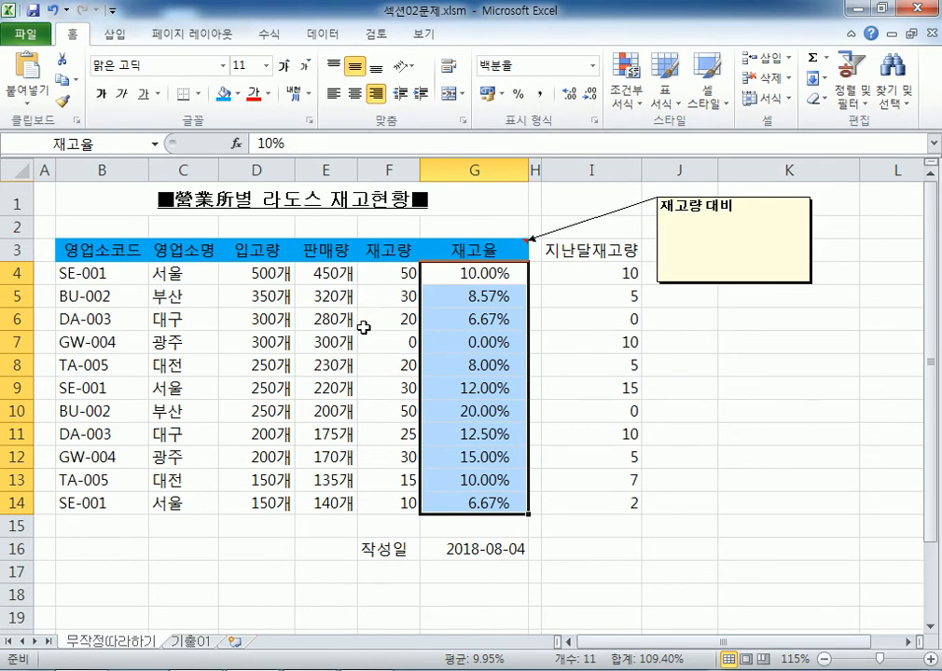
# Review the number format and alignment settings of the 재고율 values in G4:G14
pyautogui.hotkey('ctrl', '1')
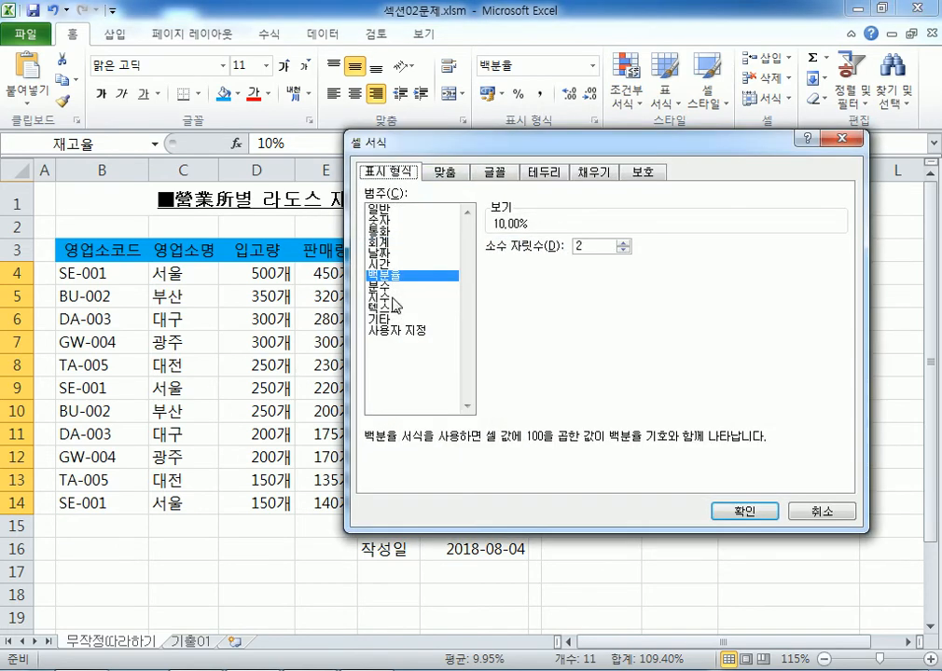
pyautogui.click(446, 171)
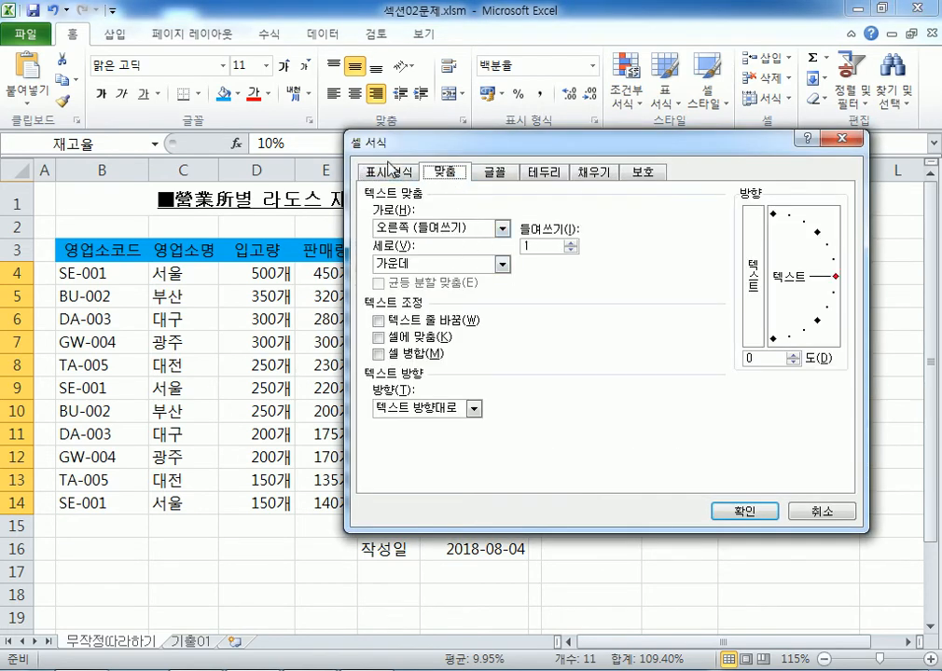
pyautogui.click(385, 172)
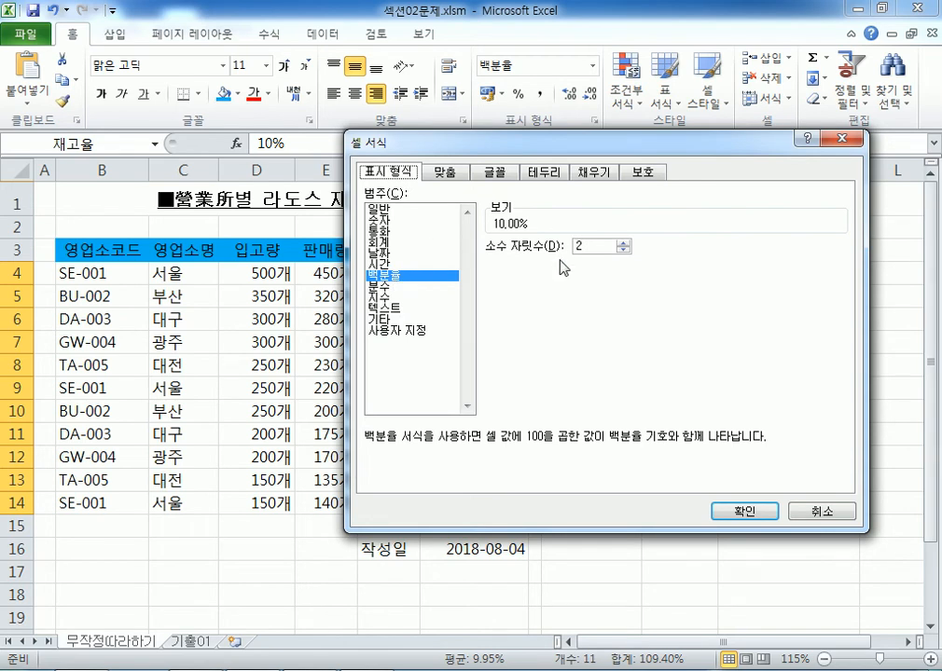
pyautogui.click(736, 513)
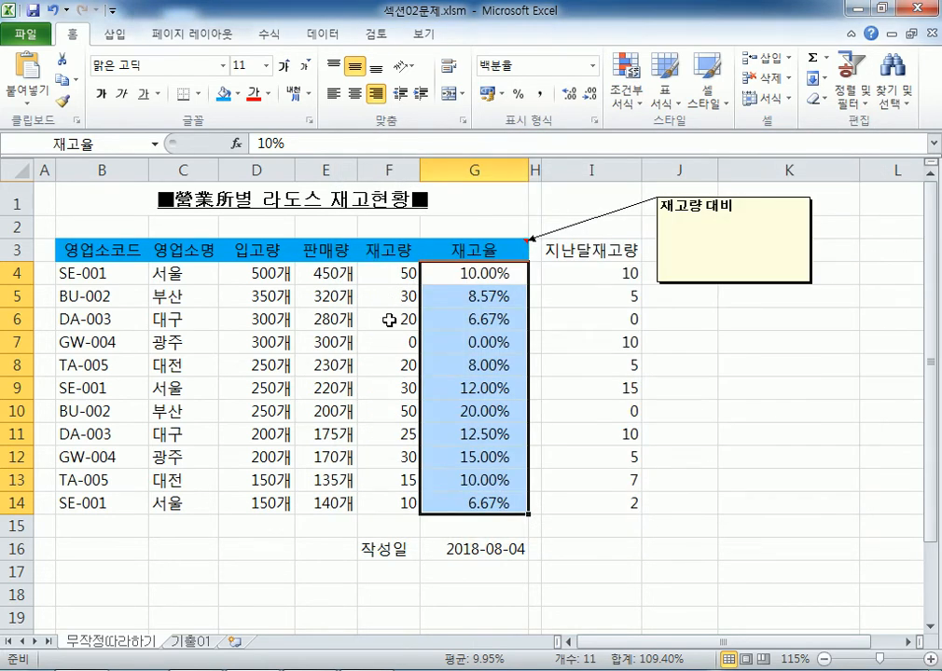
pyautogui.click(466, 269)
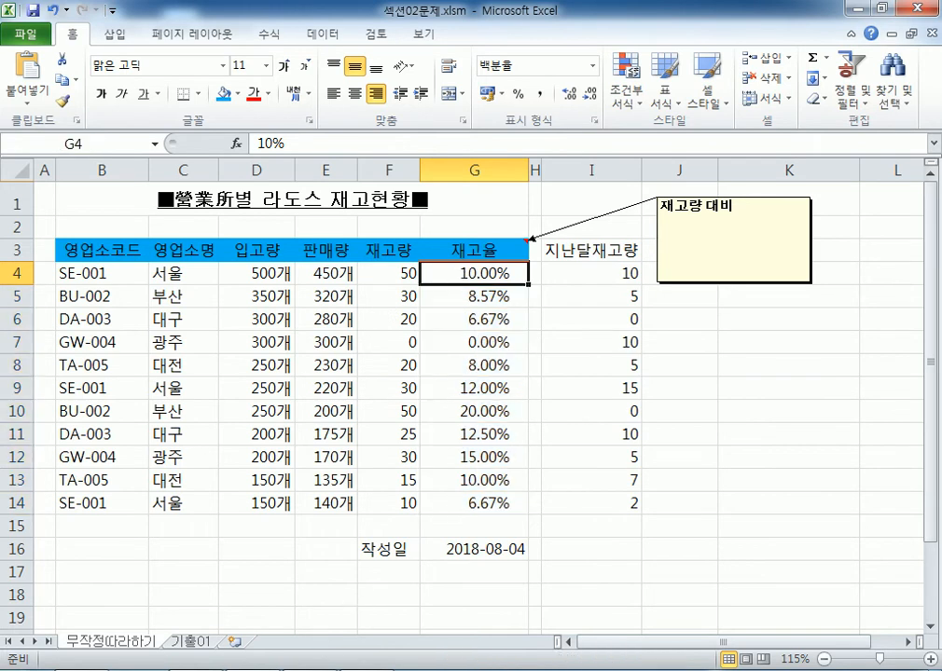
# Delete column K with the leftover test numbers from the worksheet
pyautogui.click(310, 670)
pyautogui.click(310, 670)
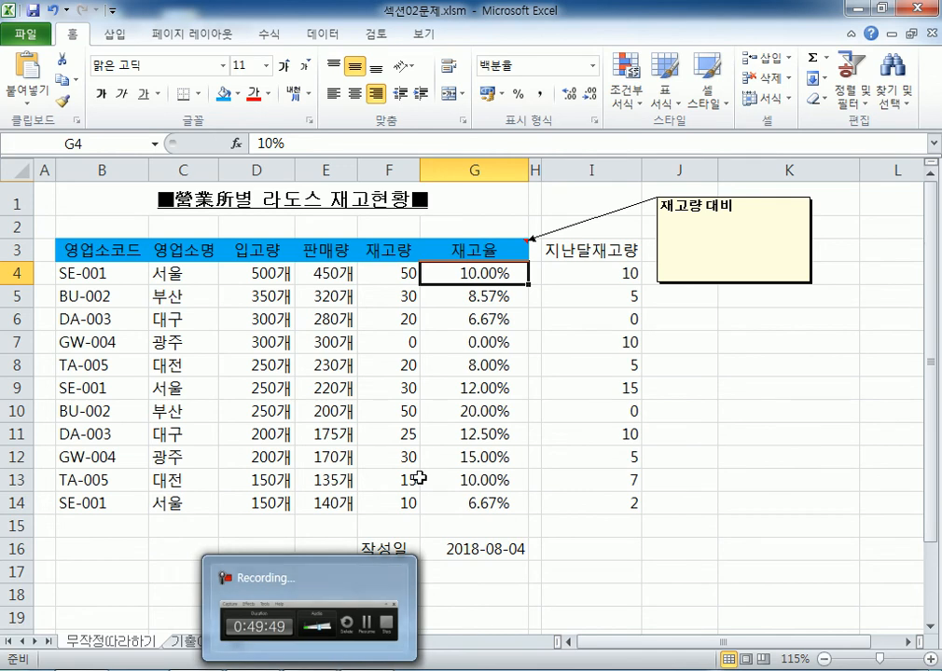
pyautogui.scroll(-3, 410, 480)
pyautogui.click(475, 328)
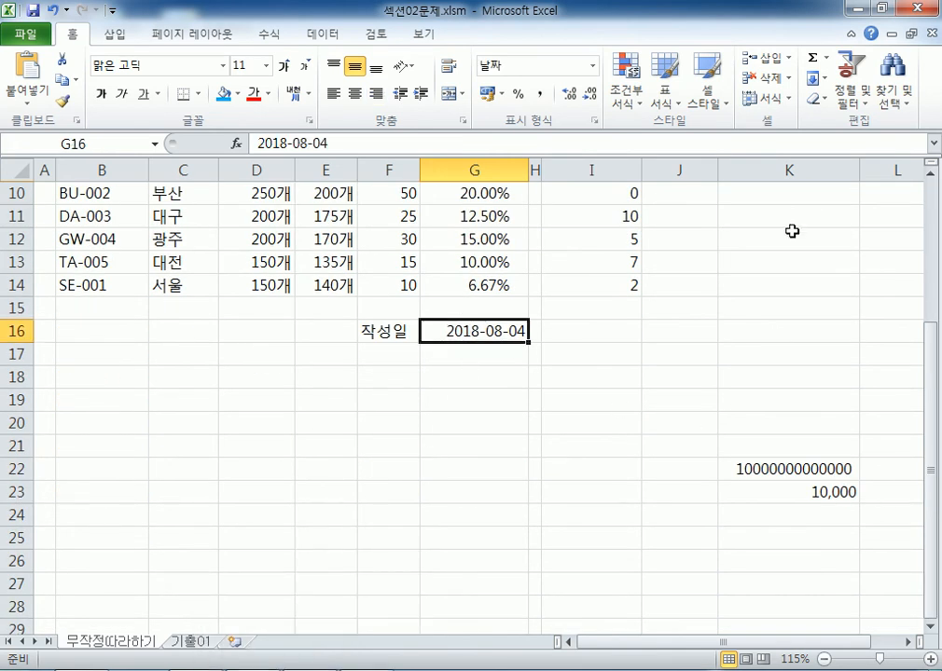
pyautogui.click(798, 166)
pyautogui.scroll(3, 725, 312)
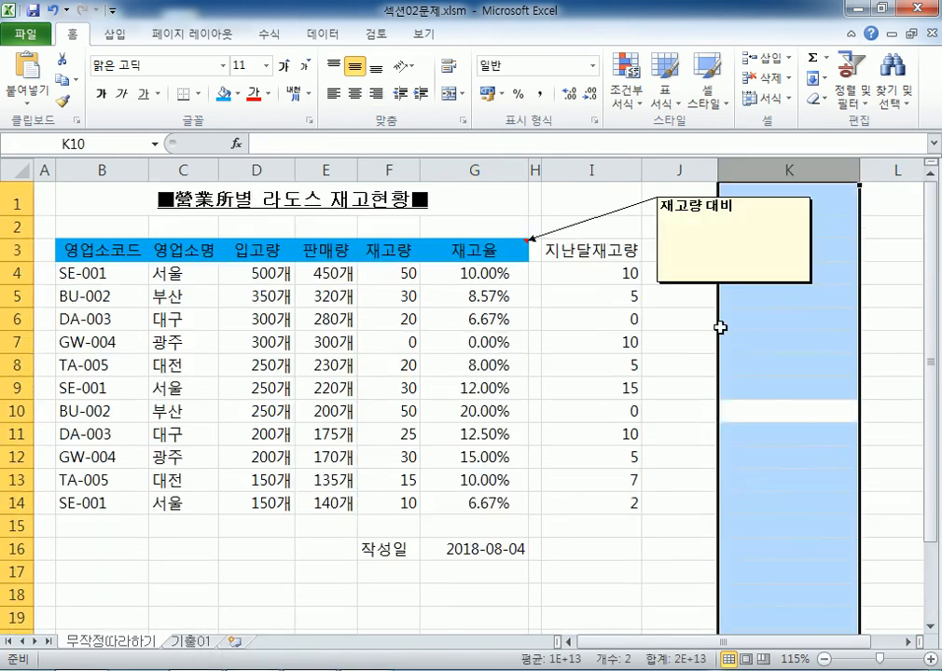
pyautogui.scroll(-1, 749, 265)
pyautogui.rightClick(788, 176)
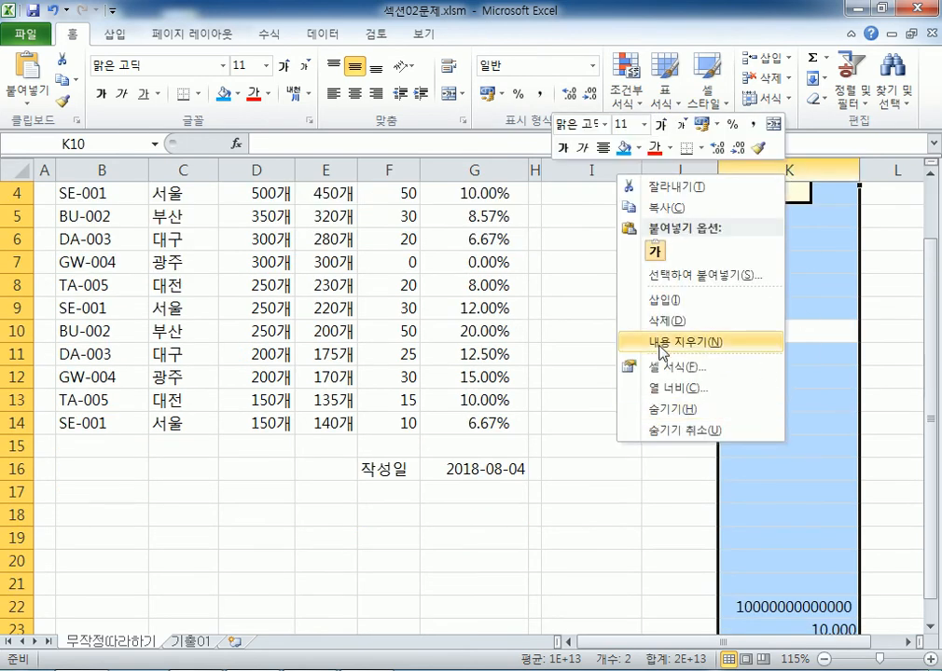
pyautogui.click(660, 322)
# Try the 자세한 날짜 format on the 작성일 date in G16, and undo it
pyautogui.click(459, 471)
pyautogui.scroll(-3, 466, 438)
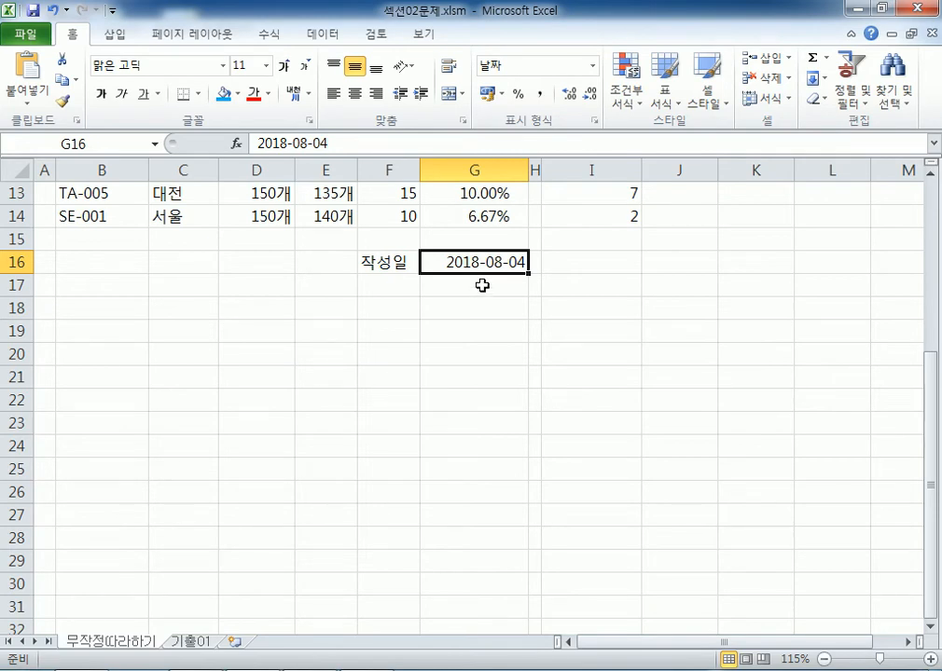
pyautogui.click(591, 66)
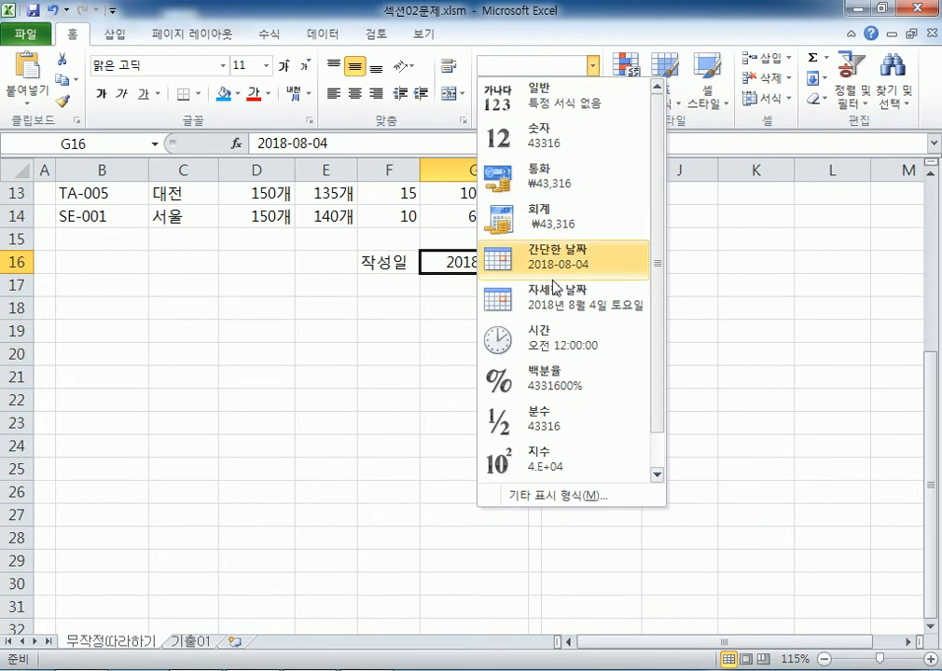
pyautogui.click(556, 302)
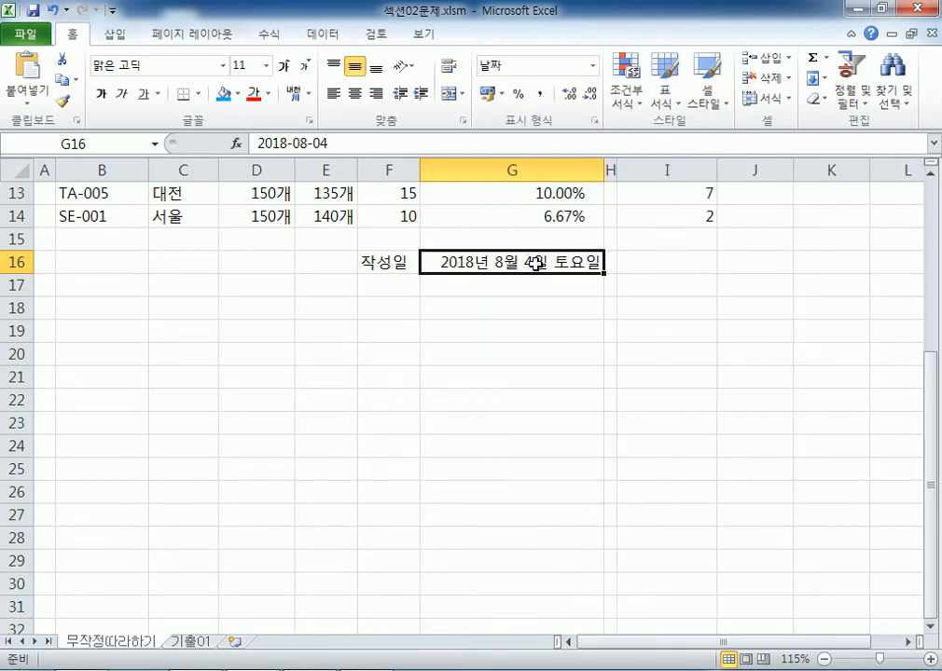
pyautogui.hotkey('ctrl', 'z')
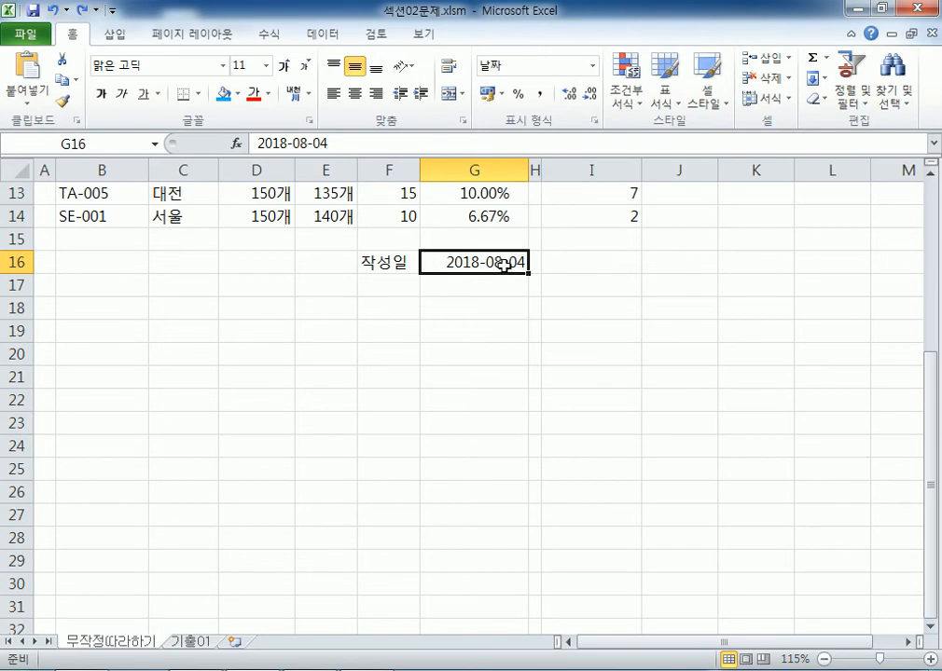
# Apply the custom format yyyy"年" mm"月" dd"日" to the 작성일 date in G16, copying the format code as well
pyautogui.hotkey('ctrl', '1')
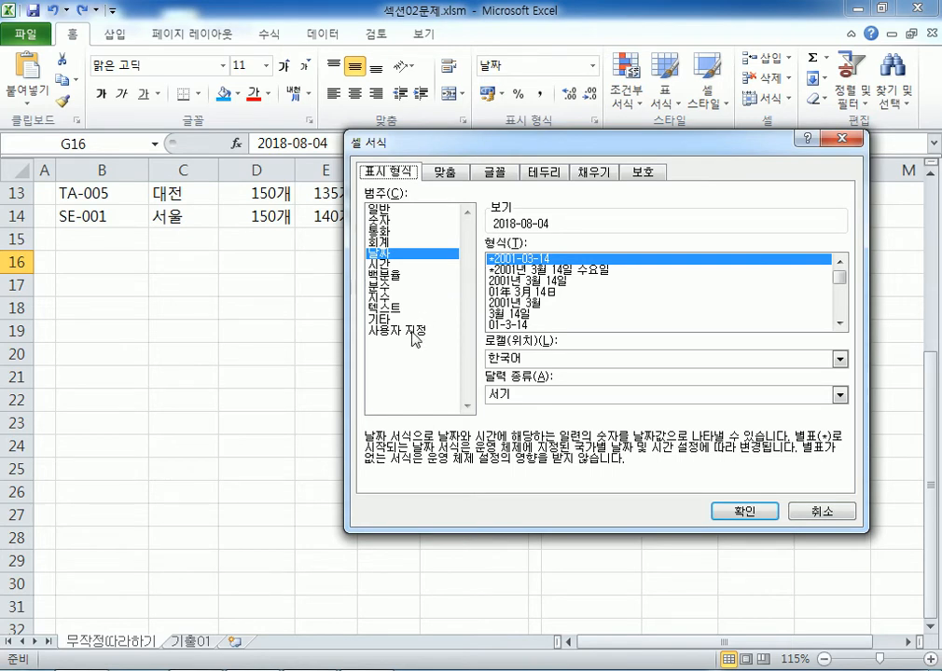
pyautogui.click(451, 345)
pyautogui.moveTo(420, 140); pyautogui.dragTo(393, 56)
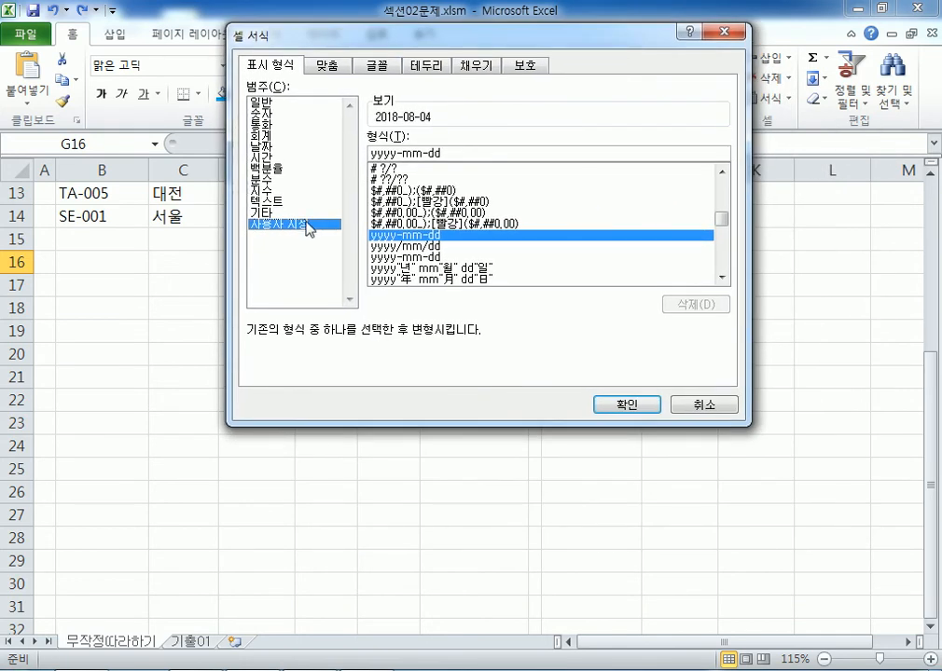
pyautogui.click(401, 278)
pyautogui.scroll(-1, 400, 280)
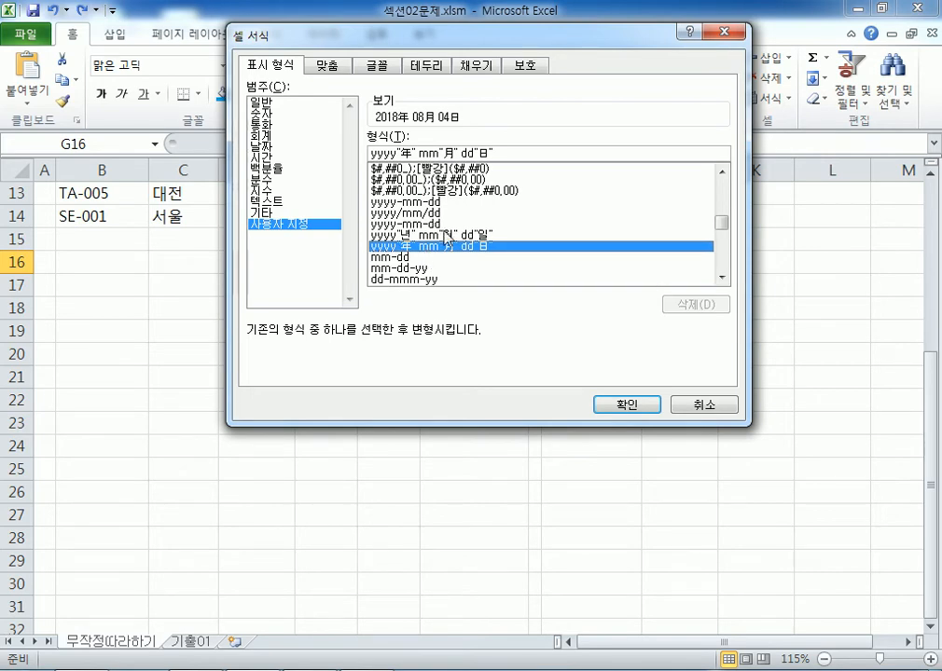
pyautogui.moveTo(521, 152); pyautogui.dragTo(369, 141)
pyautogui.hotkey('ctrl', 'c')
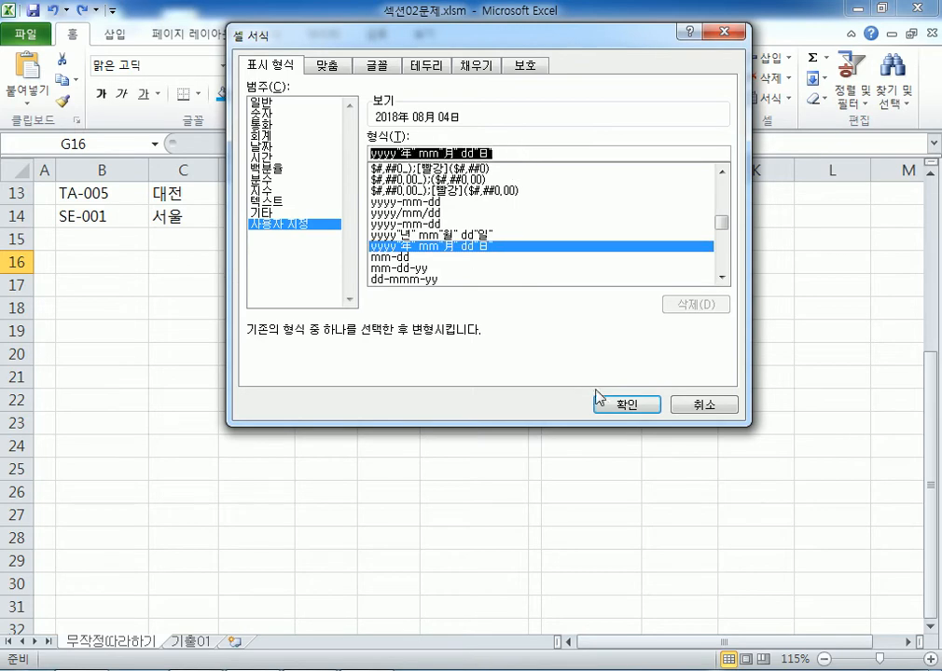
pyautogui.click(631, 406)
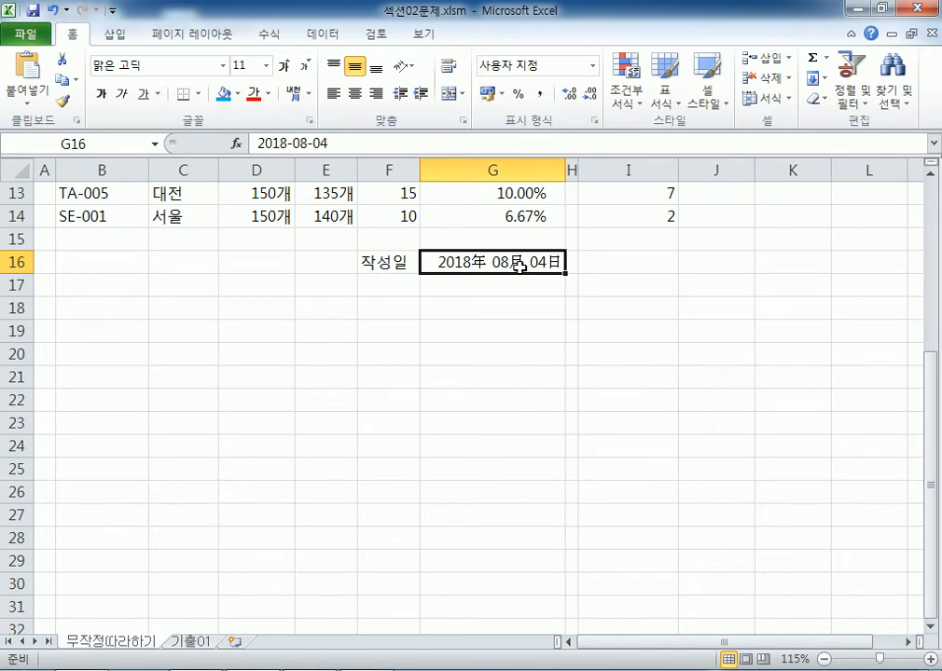
# Switch to Notepad, paste the copied date format code below the cm notes, and append " : 2018-10-17 > "
pyautogui.click(287, 670)
pyautogui.click(102, 466)
pyautogui.hotkey('ctrl', 'v')
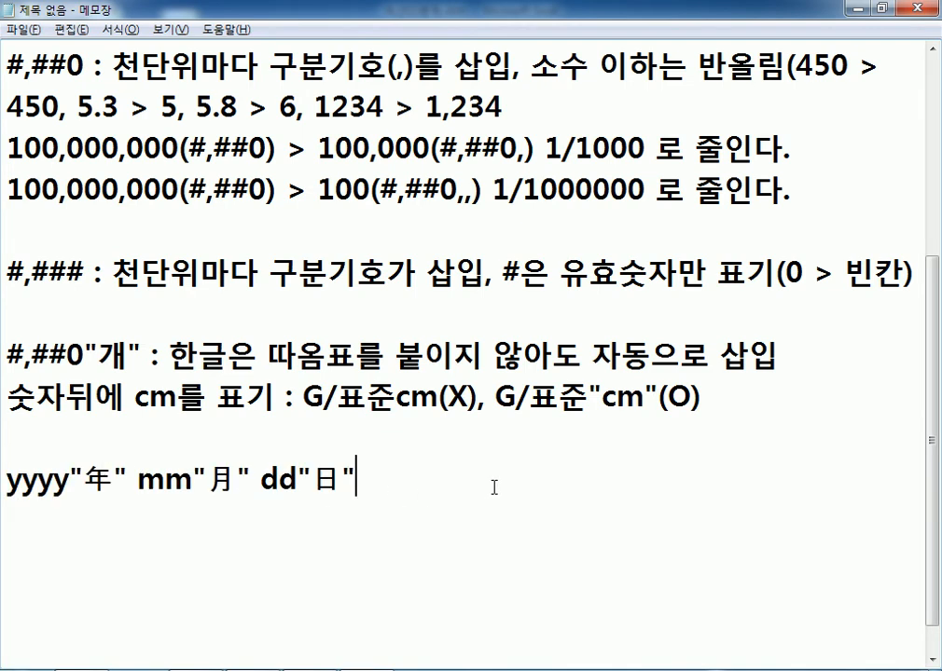
pyautogui.write(': 20')
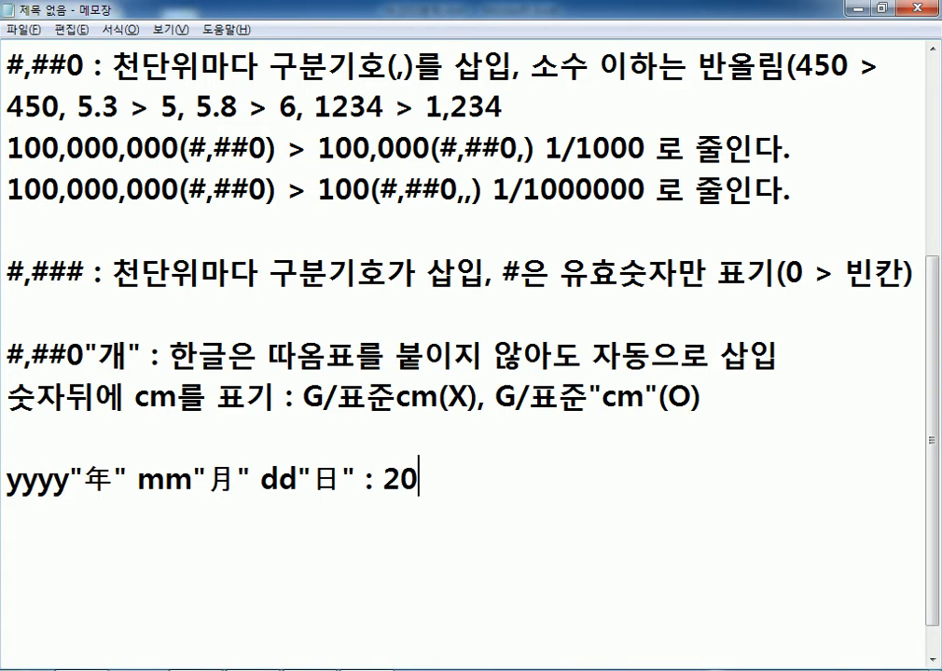
pyautogui.write('18-10')
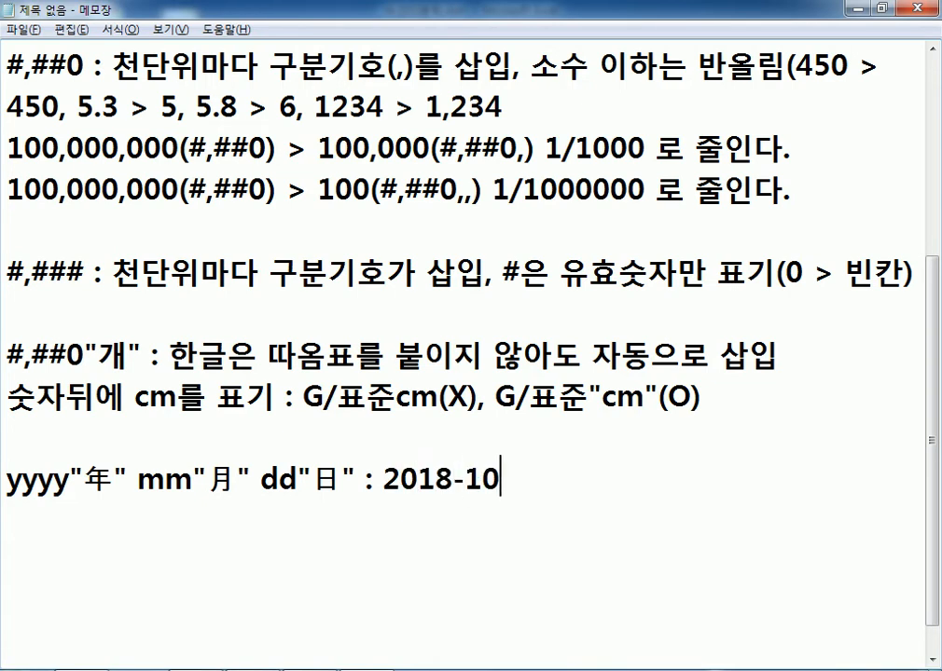
pyautogui.write('-17 > ')
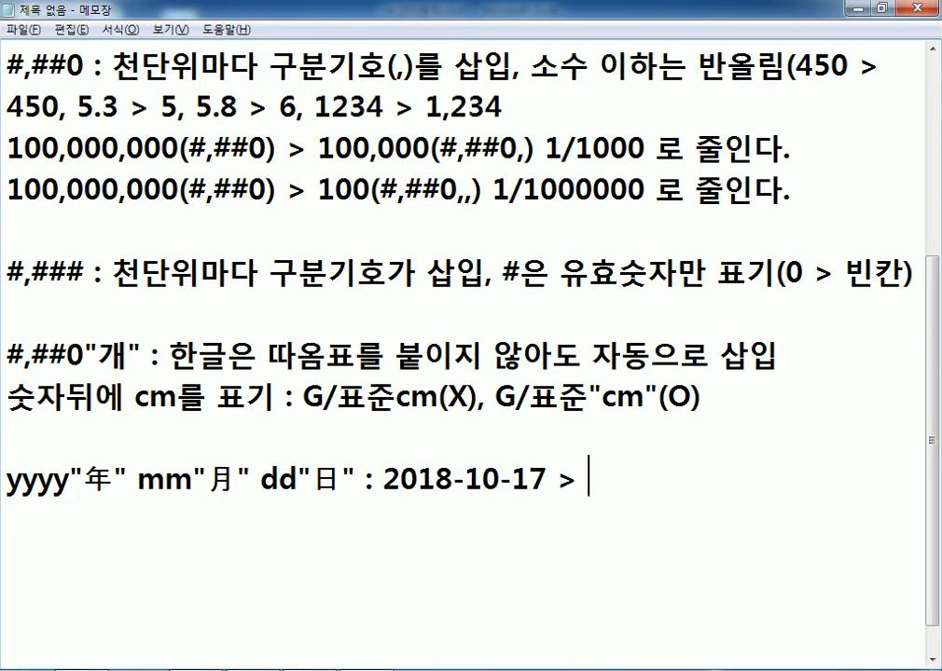
# Continue the date example with "2018年 10月", converting 년 and 월 to Hanja
pyautogui.write('2018sus')
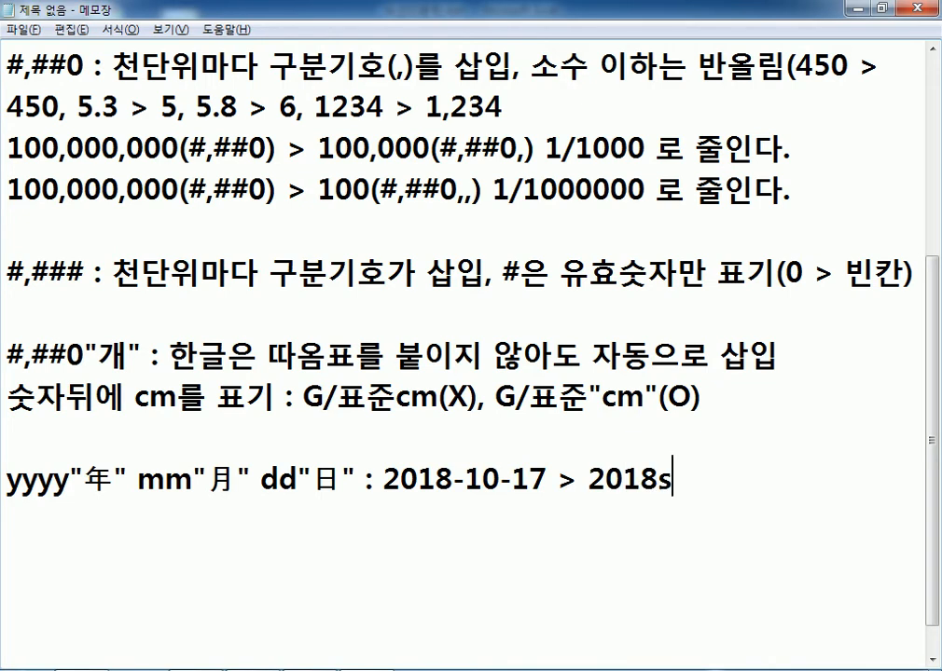
pyautogui.press('BackSpace')
pyautogui.press('BackSpace')
pyautogui.press('BackSpace')
pyautogui.write('년')
pyautogui.press('Hangul_Hanja')
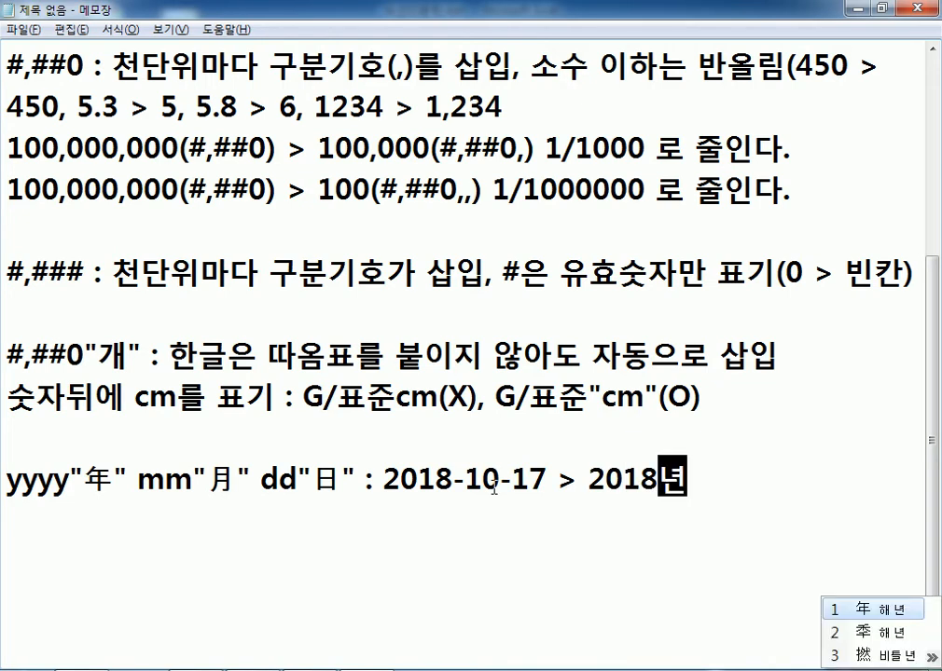
pyautogui.press('Return')
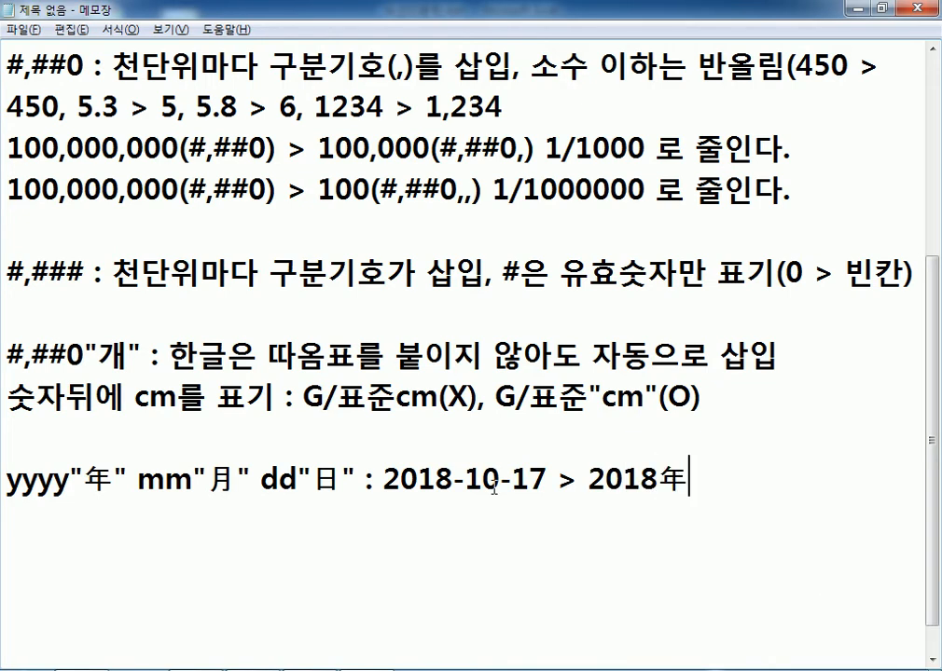
pyautogui.write('10월')
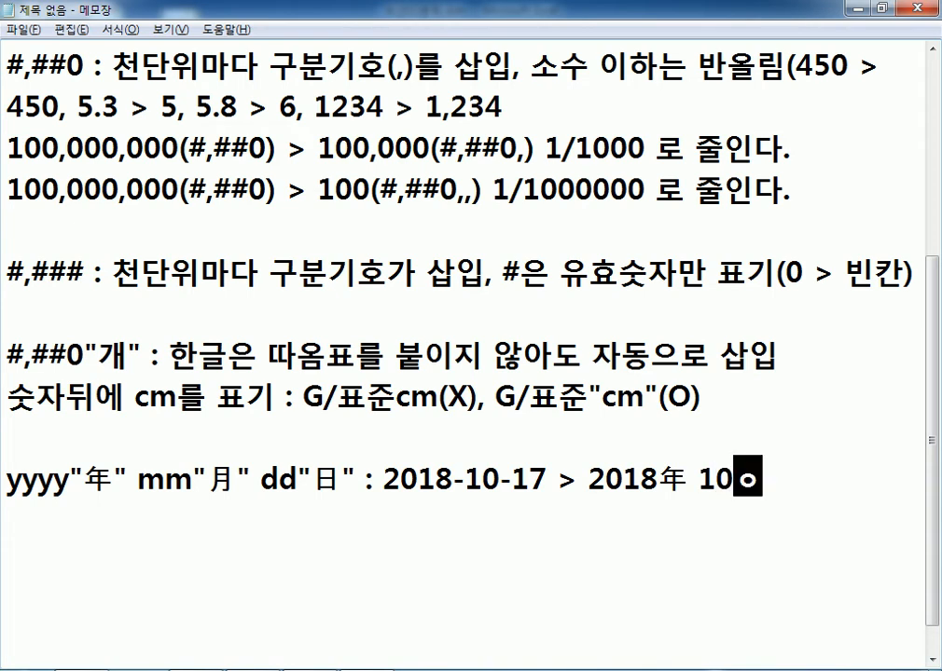
pyautogui.press('Hangul_Hanja')
pyautogui.press('Return')
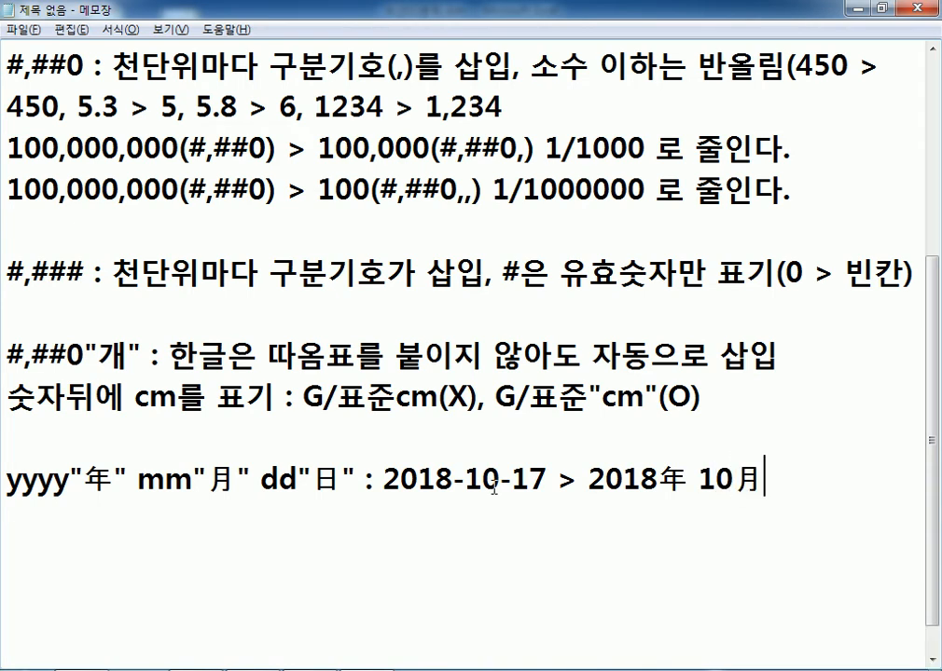
# Complete the date example with "18日", converting 일 to Hanja
pyautogui.write('ㅂ18')
pyautogui.press('BackSpace')
pyautogui.press('BackSpace')
pyautogui.press('BackSpace')
pyautogui.write('18')
pyautogui.write('일')
pyautogui.press('Hangul_Hanja')
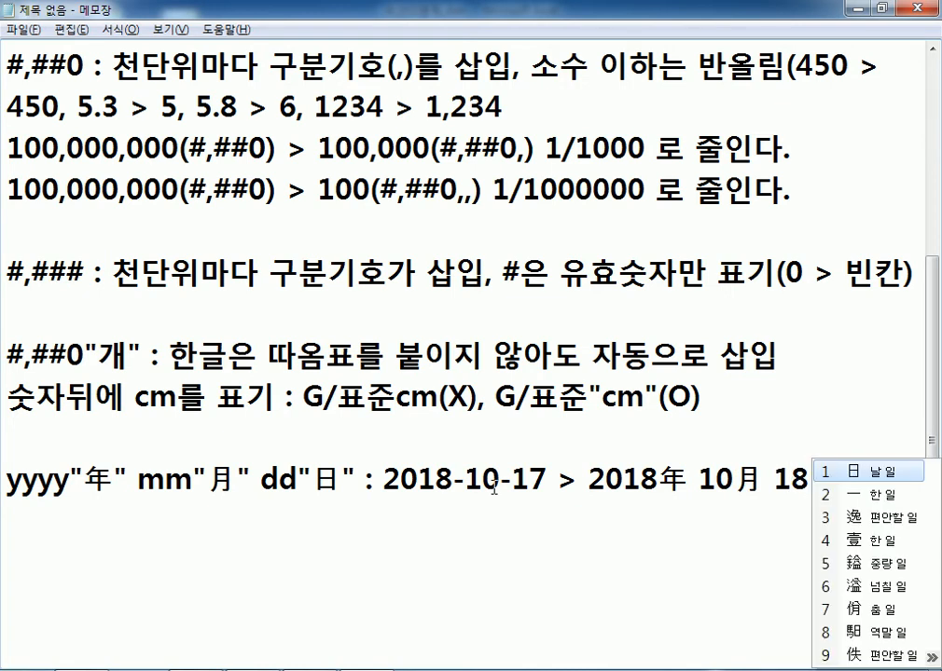
pyautogui.press('Return')
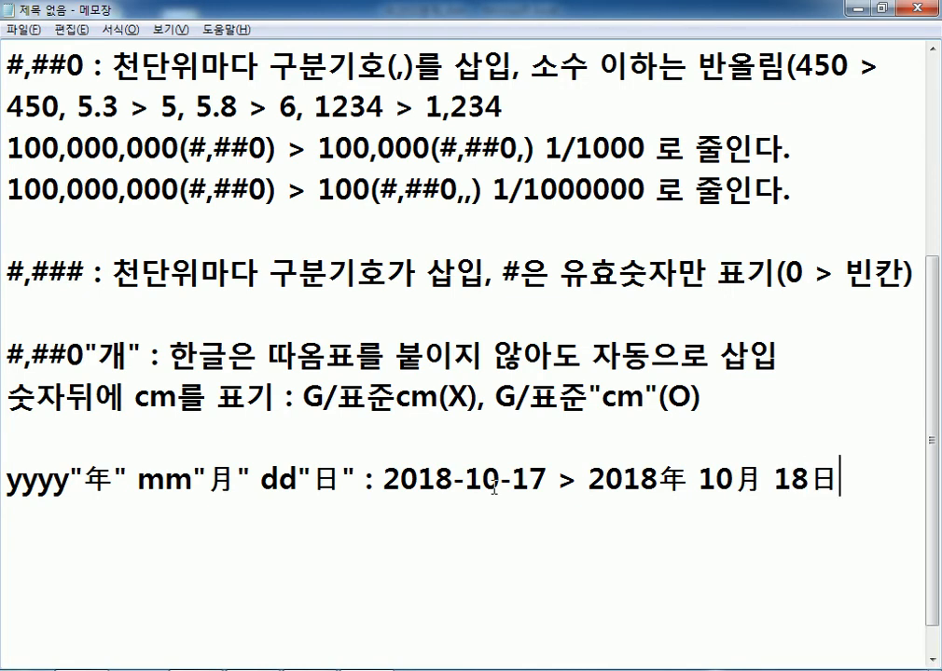
# Highlight the yyyy and 年 parts of the date format code to examine them
pyautogui.scroll(-1, 536, 504)
pyautogui.moveTo(7, 438); pyautogui.dragTo(70, 438)
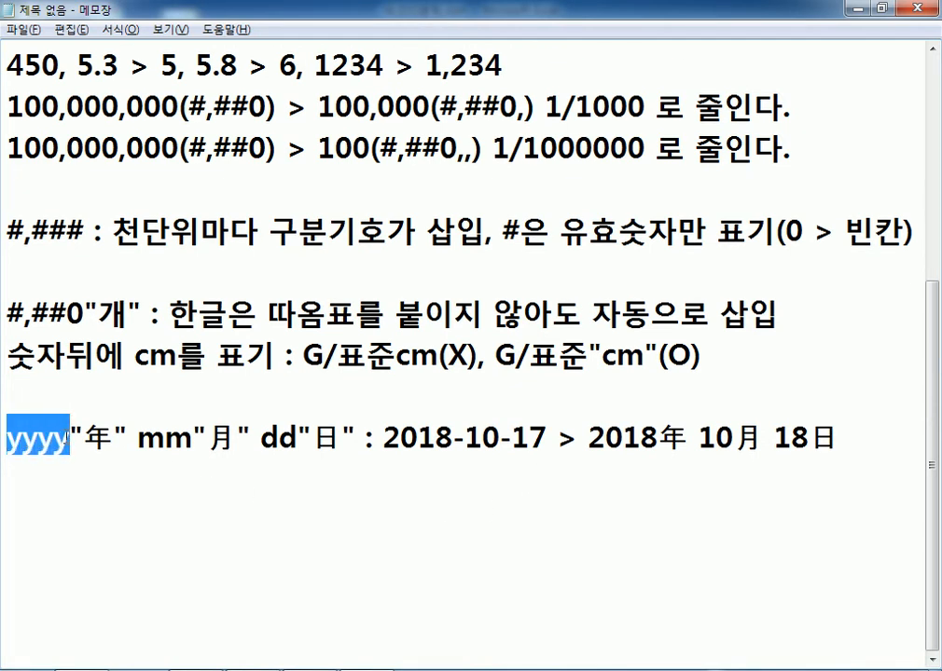
pyautogui.moveTo(84, 438); pyautogui.dragTo(114, 438)
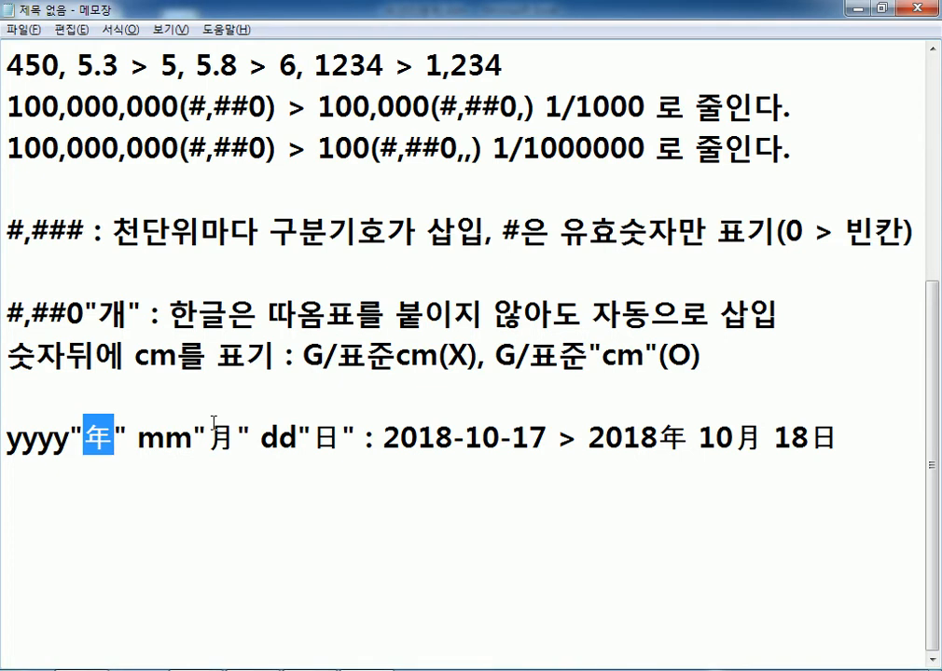
pyautogui.moveTo(71, 438); pyautogui.dragTo(8, 439)
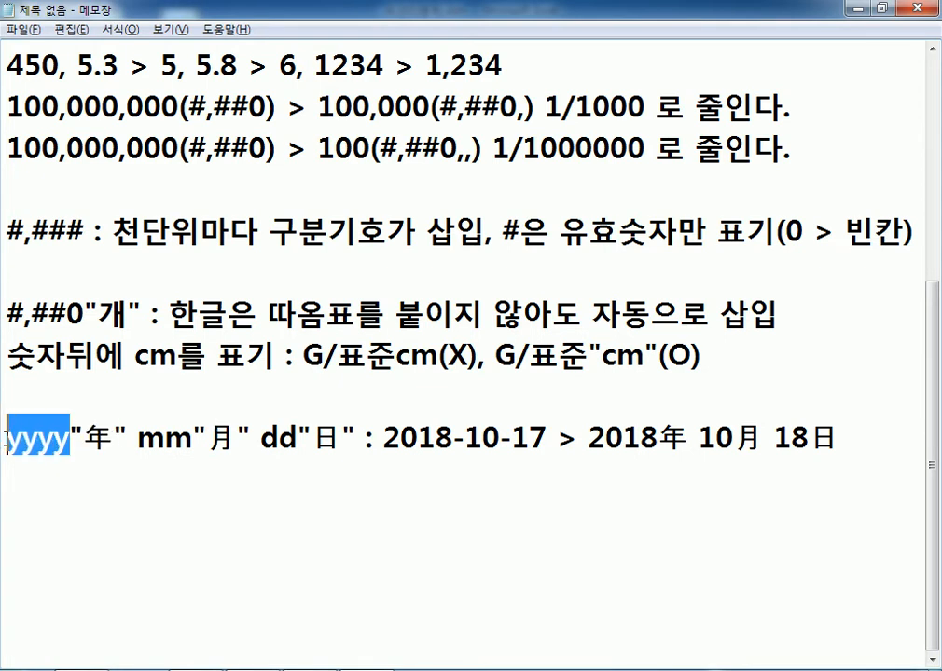
# Add several blank lines below the date format example
pyautogui.click(53, 470)
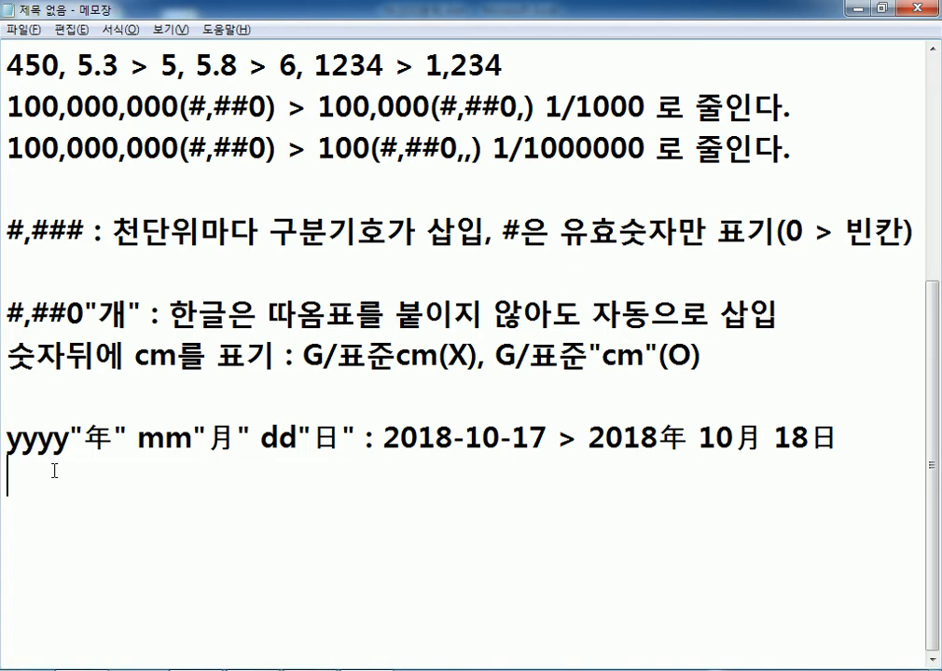
pyautogui.press('Return')
pyautogui.press('Return')
pyautogui.press('Return')
pyautogui.press('Return')
pyautogui.press('Return')
pyautogui.press('Return')
pyautogui.press('Return')
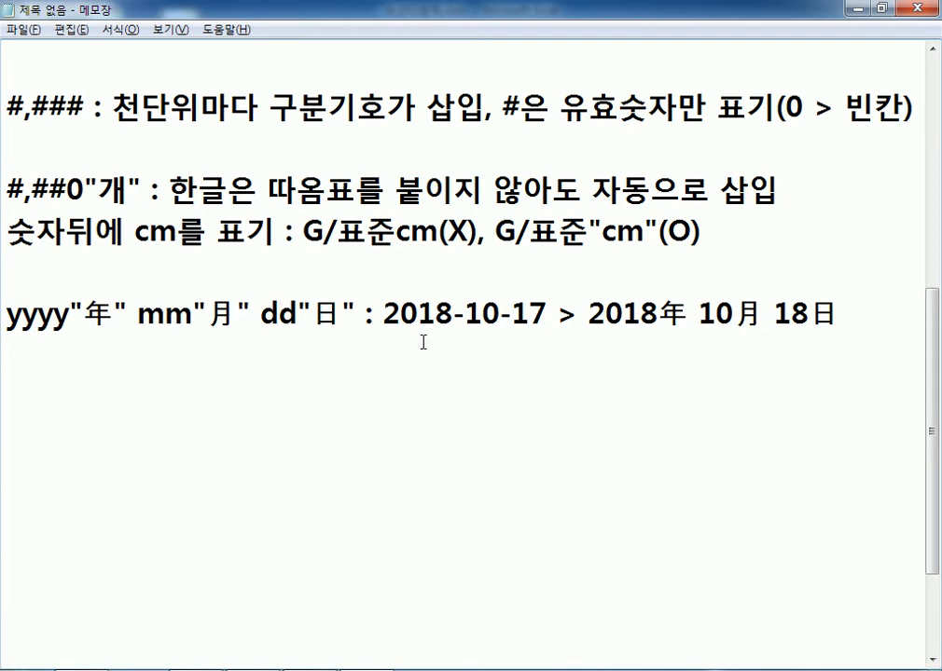
pyautogui.click(482, 314)
pyautogui.press('Delete')
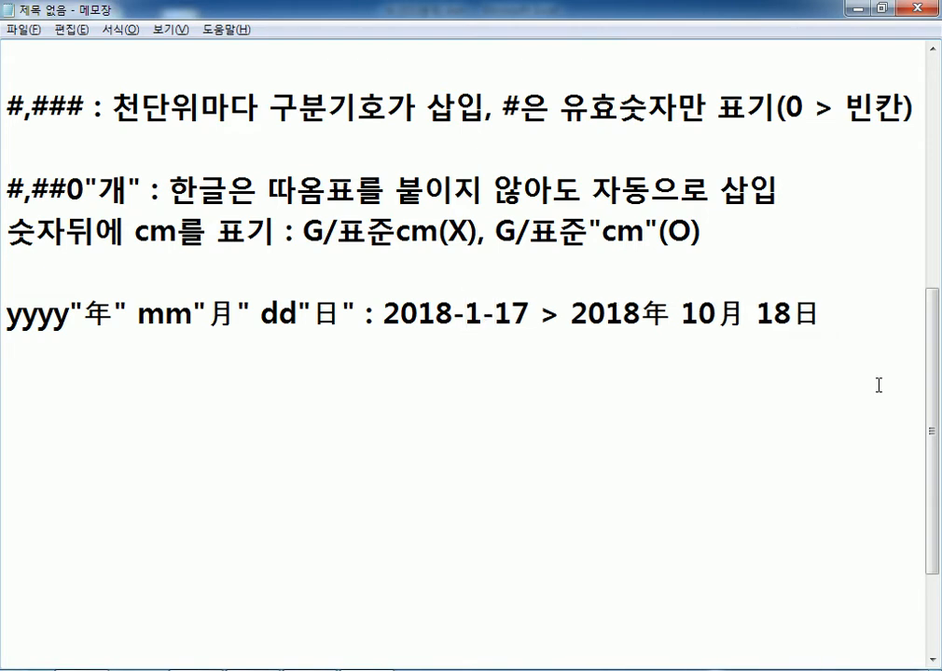
pyautogui.write('0')
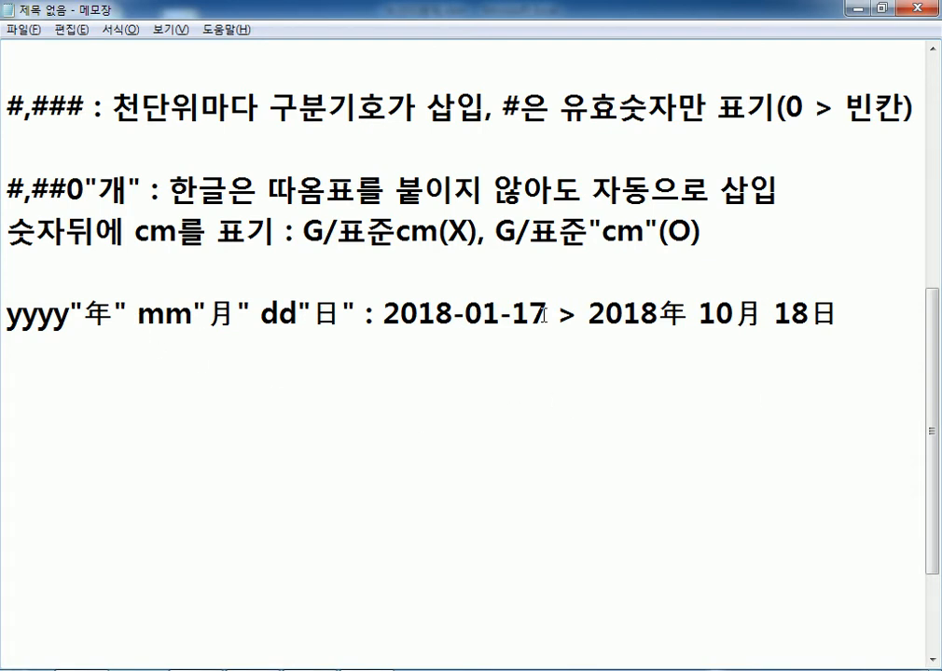
pyautogui.write('1')
pyautogui.press('Right')
pyautogui.press('Delete')
# Add a line below the Hanja date example reading "yyyy-mm-dd : 2018-1-1 > 2018-01-01"
pyautogui.press('Down')
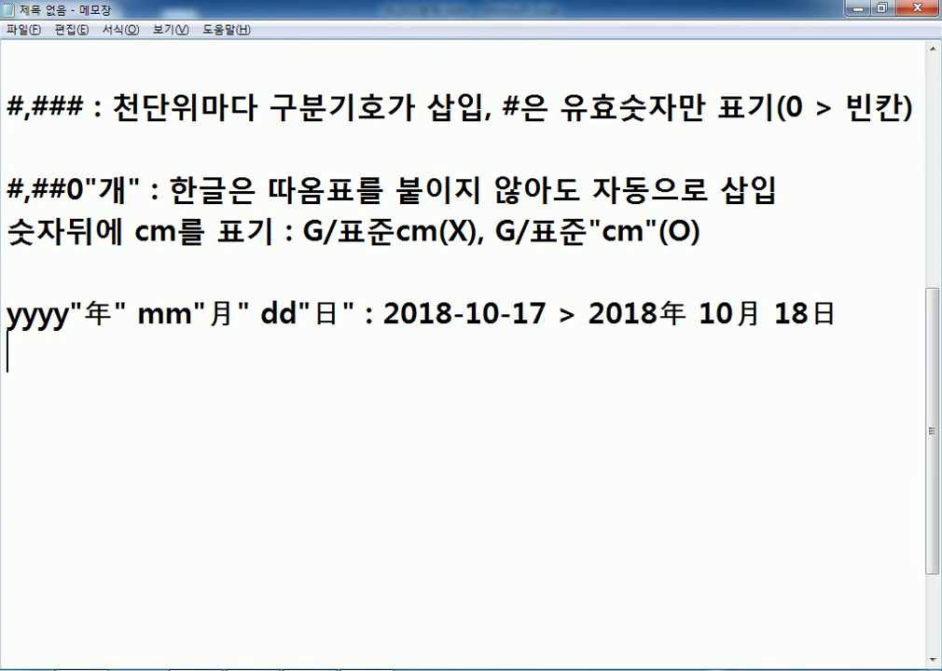
pyautogui.write('yyyy-1')
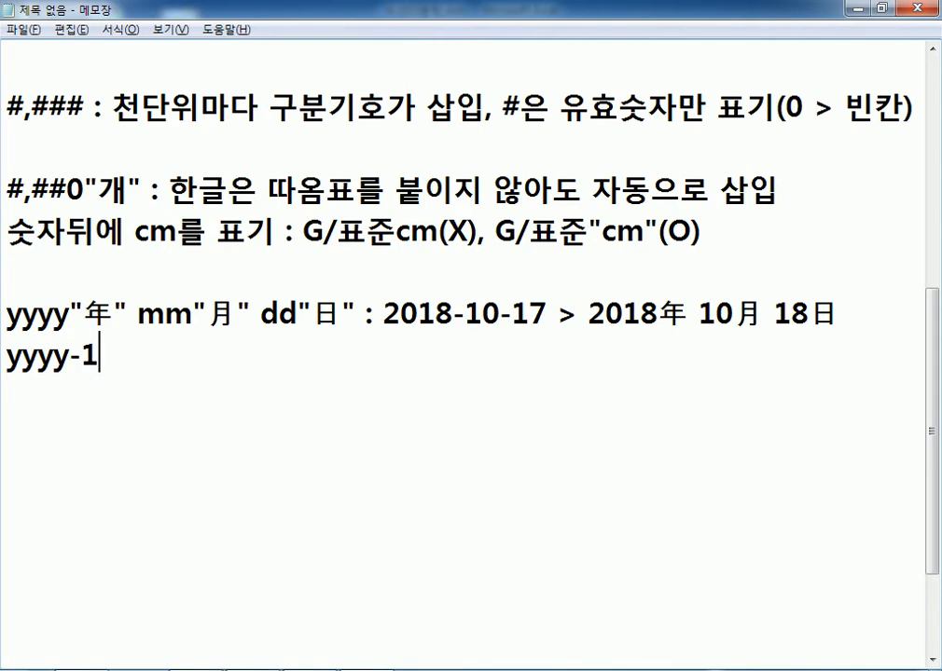
pyautogui.press('BackSpace')
pyautogui.write('mm-e')
pyautogui.press('BackSpace')
pyautogui.write('dd : 2108')
pyautogui.press('BackSpace')
pyautogui.press('BackSpace')
pyautogui.press('BackSpace')
pyautogui.write('018-1-1 ?')
pyautogui.press('BackSpace')
pyautogui.write('> 32')
pyautogui.press('BackSpace')
pyautogui.press('BackSpace')
pyautogui.write('2018-01-01')
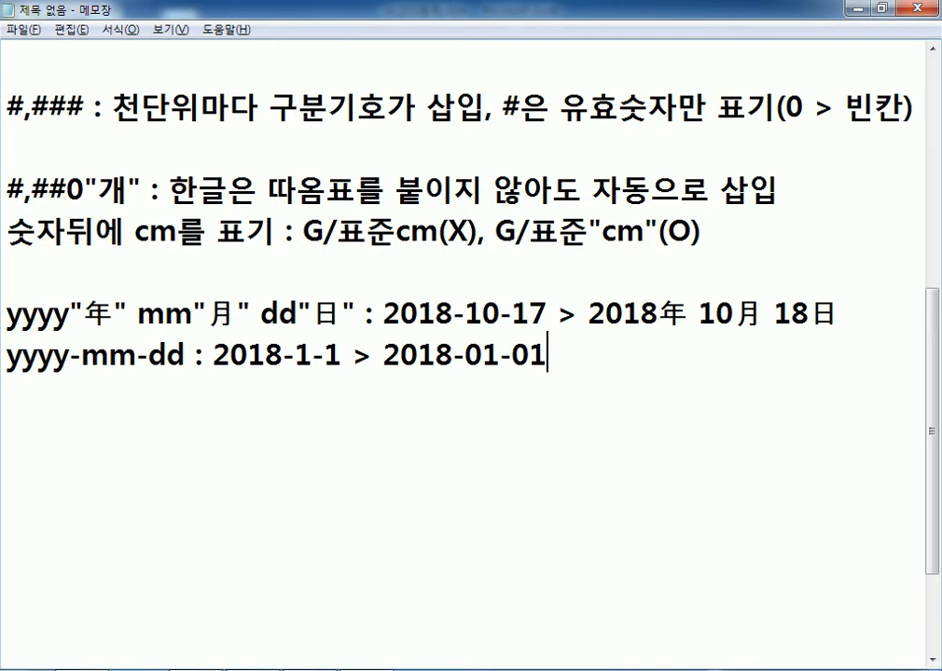
# Duplicate the yyyy-mm-dd example line directly below itself
pyautogui.press('Return')
pyautogui.press('Up')
pyautogui.hotkey('shift', 'Down')
pyautogui.hotkey('ctrl', 'c')
pyautogui.press('Right')
pyautogui.hotkey('ctrl', 'v')
# Shorten the format code in the copied line to yyyy-m-d
pyautogui.press('Up')
pyautogui.press('Right')
pyautogui.press('Right')
pyautogui.press('Right')
pyautogui.press('Right')
pyautogui.press('Right')
pyautogui.press('Right')
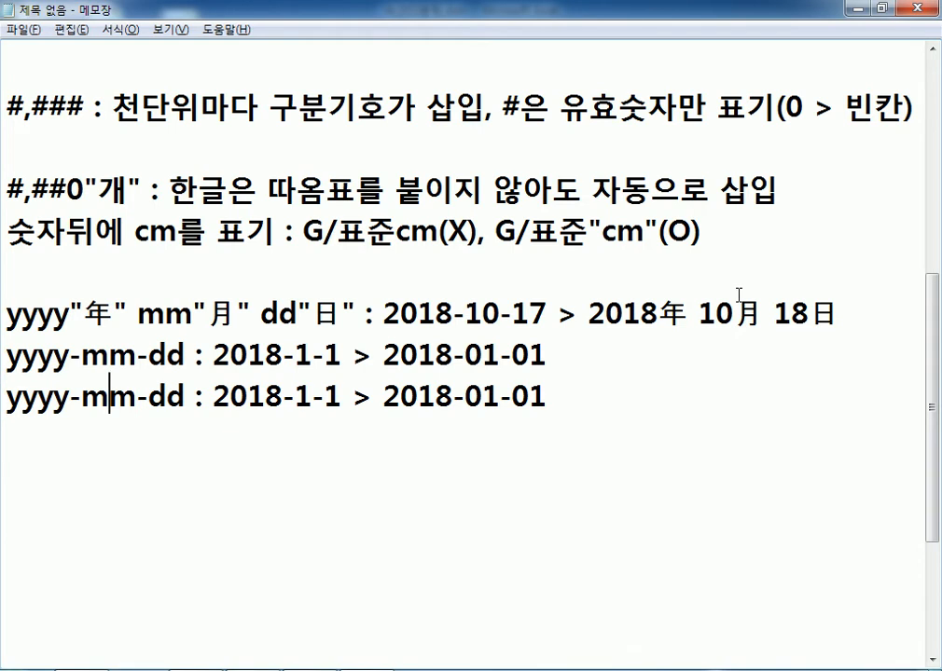
pyautogui.press('Delete')
pyautogui.press('Right')
pyautogui.press('Right')
pyautogui.press('Left')
pyautogui.press('Delete')
pyautogui.press('Right')
# Remove the leading zeros from the result date in the yyyy-m-d line so it reads 2018-1-1
pyautogui.press('Right')
pyautogui.press('Right')
pyautogui.press('Right')
pyautogui.press('Right')
pyautogui.press('Right')
pyautogui.press('Right')
pyautogui.press('Right')
pyautogui.press('Right')
pyautogui.press('Right')
pyautogui.press('Right')
pyautogui.press('Right')
pyautogui.press('Right')
pyautogui.press('Right')
pyautogui.press('Right')
pyautogui.press('Right')
pyautogui.press('Right')
pyautogui.press('Right')
pyautogui.press('Right')
pyautogui.press('Right')
pyautogui.press('Delete')
pyautogui.press('Right')
pyautogui.press('Right')
pyautogui.press('Delete')
pyautogui.press('Right')
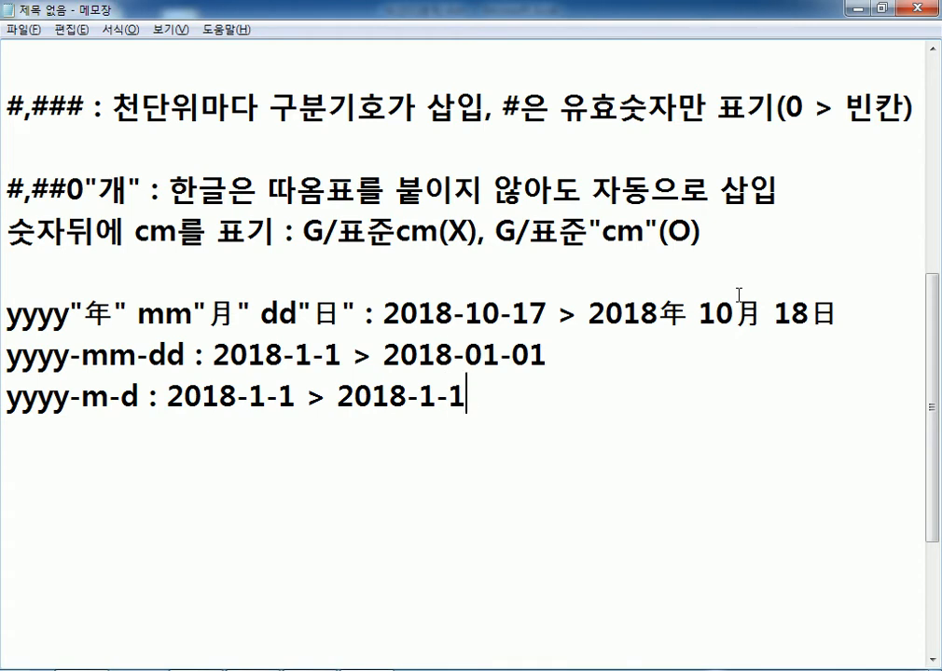
# Append a second example, ", 2018-12-31 > 2018-12-31", to the yyyy-m-d line
pyautogui.write(', 2018-')
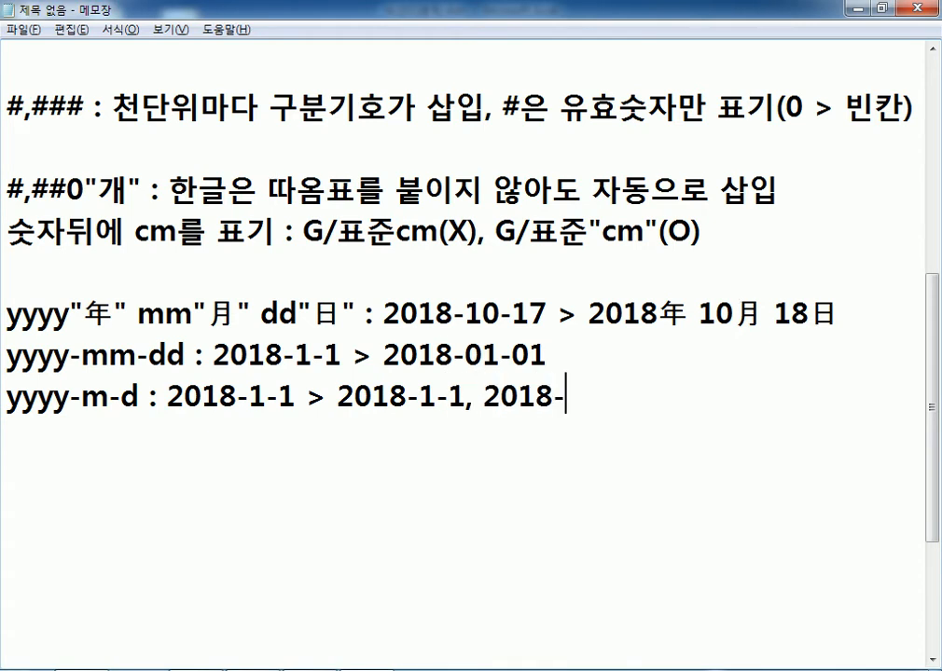
pyautogui.write('12-31 ')
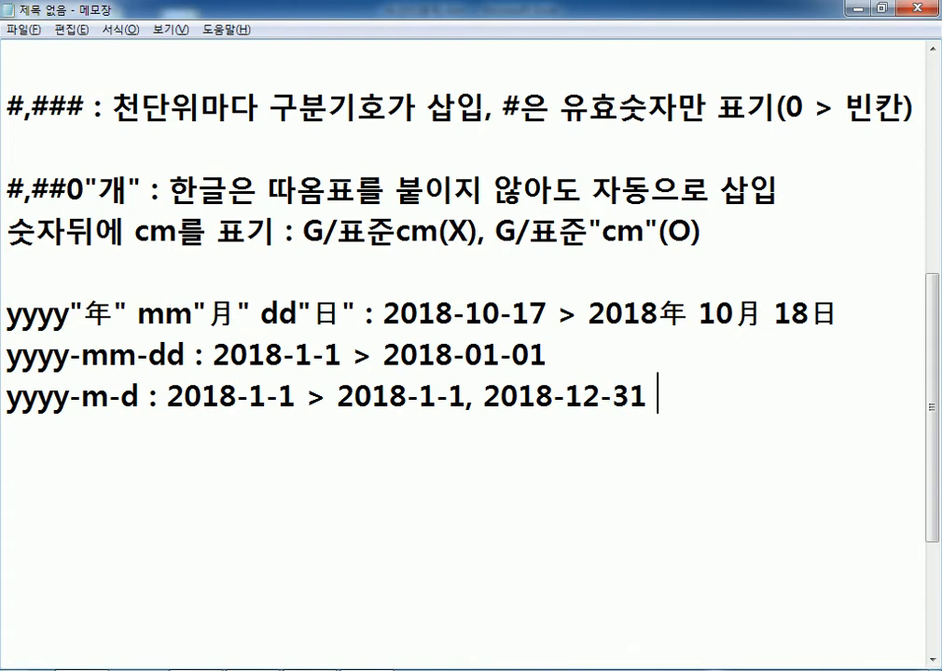
pyautogui.write('> 2018-12')
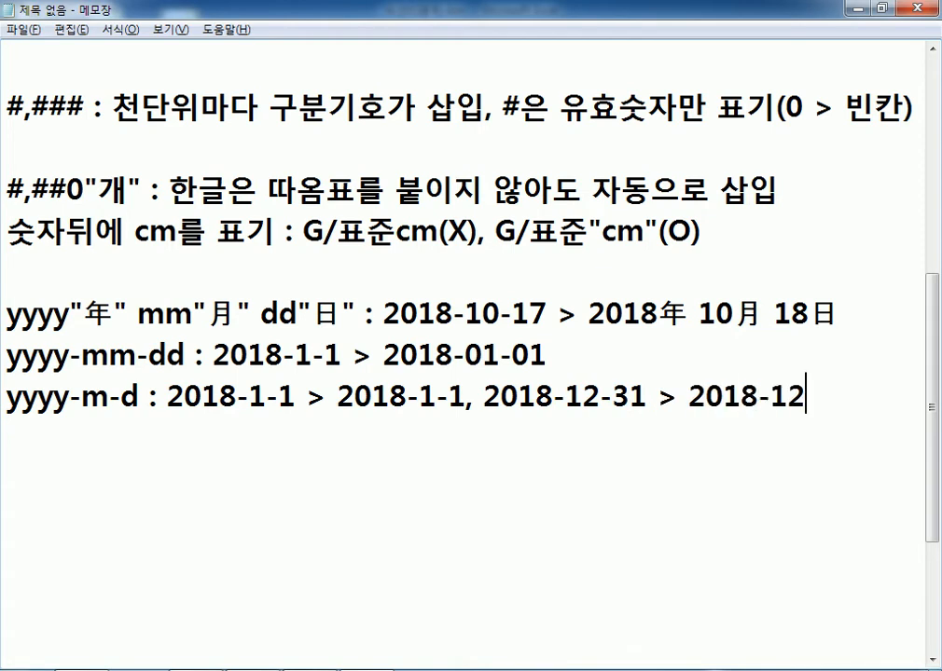
pyautogui.write('-31')
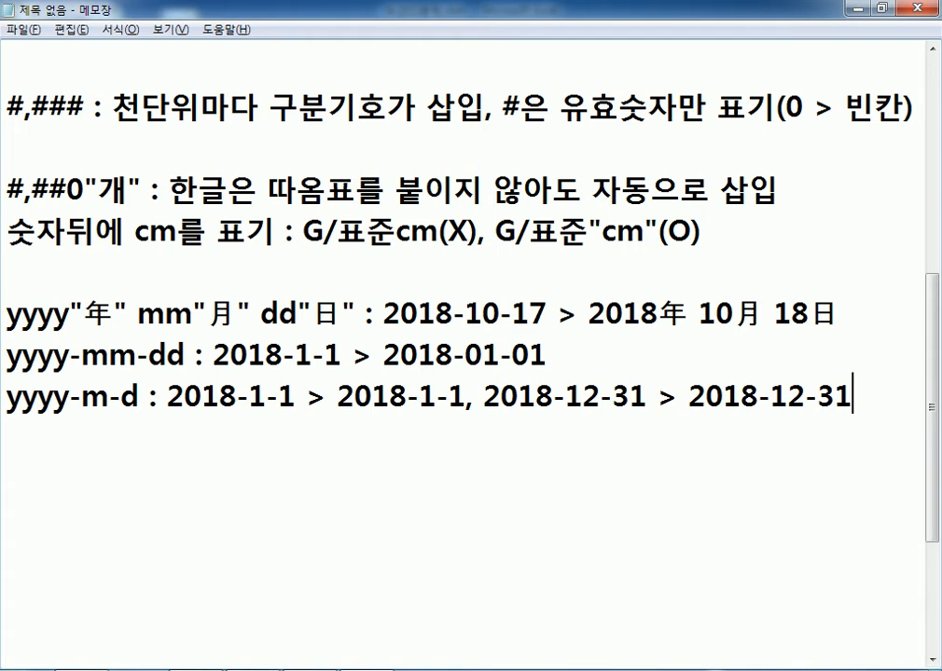
# Examine the m and d codes and the matching example dates in the yyyy-m-d line
pyautogui.click(83, 397)
pyautogui.moveTo(83, 398); pyautogui.dragTo(139, 398)
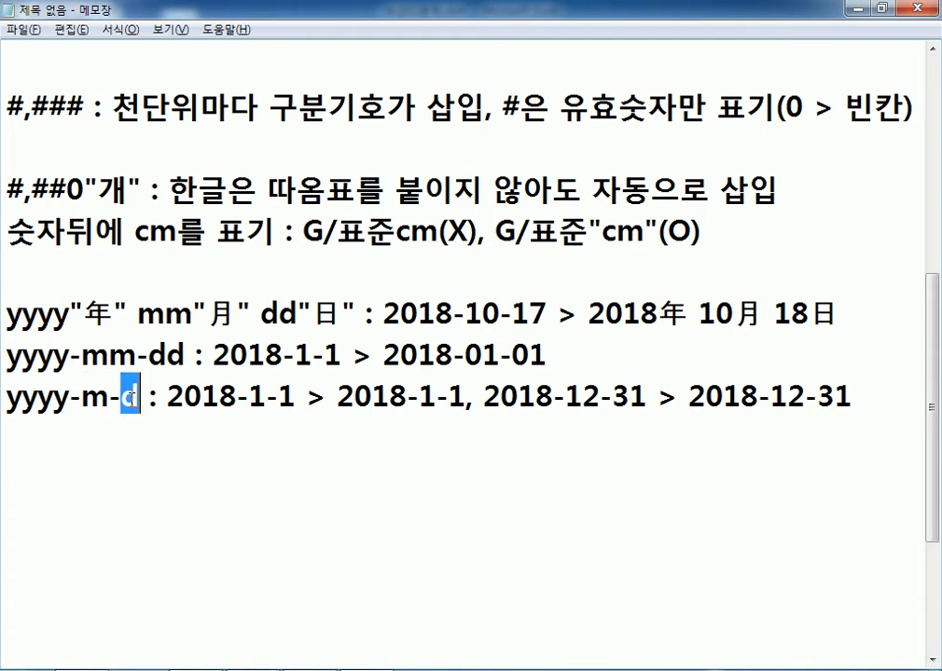
pyautogui.click(251, 398)
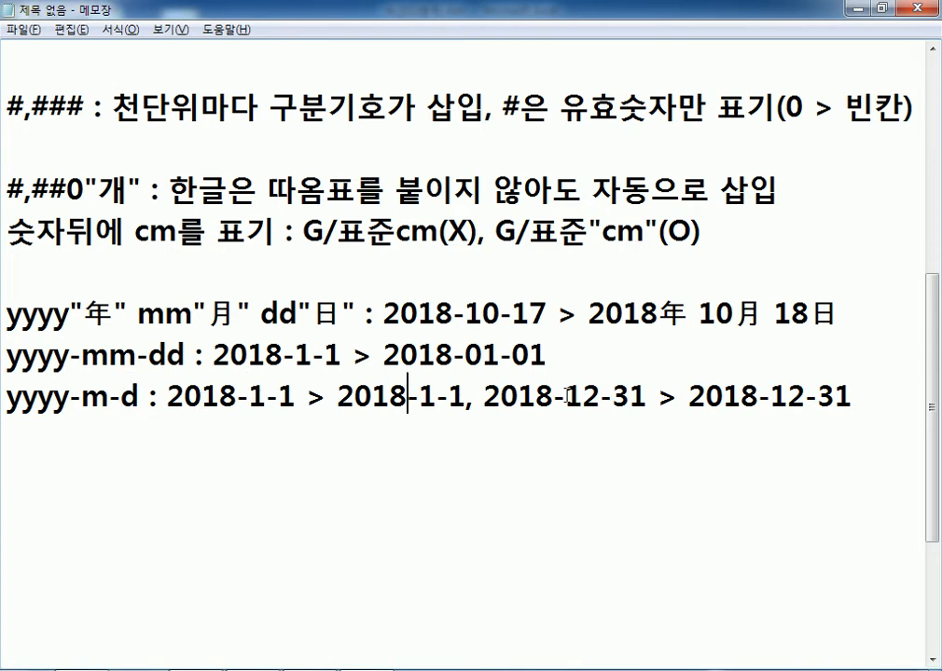
pyautogui.moveTo(565, 398); pyautogui.dragTo(583, 398)
pyautogui.click(789, 398)
# Highlight the month and day digits and the format code in the yyyy-mm-dd line to examine them
pyautogui.click(298, 356)
pyautogui.hotkey('shift', 'Right')
pyautogui.hotkey('shift', 'Right')
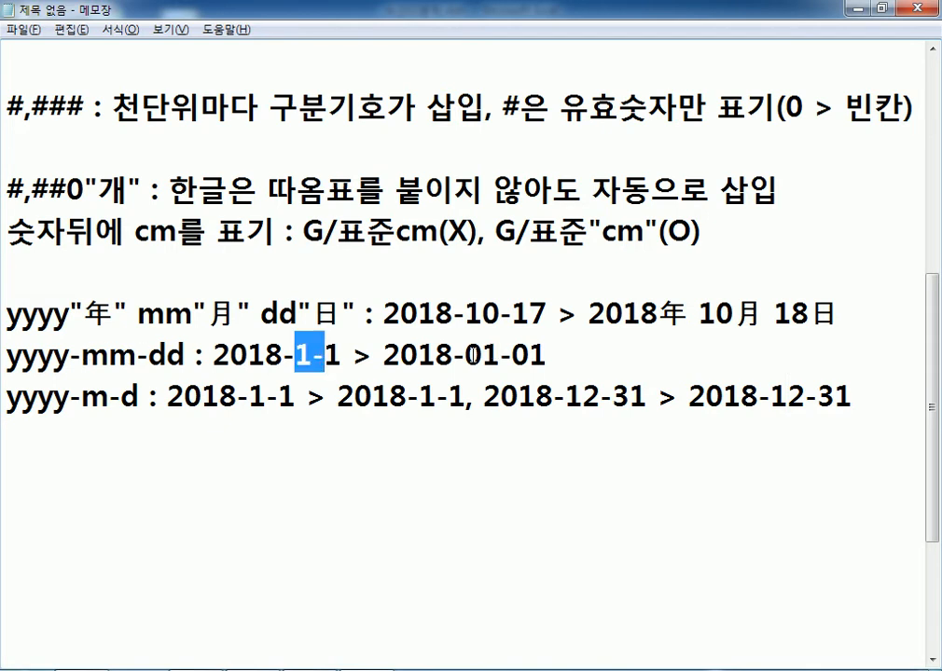
pyautogui.moveTo(466, 355); pyautogui.dragTo(500, 355)
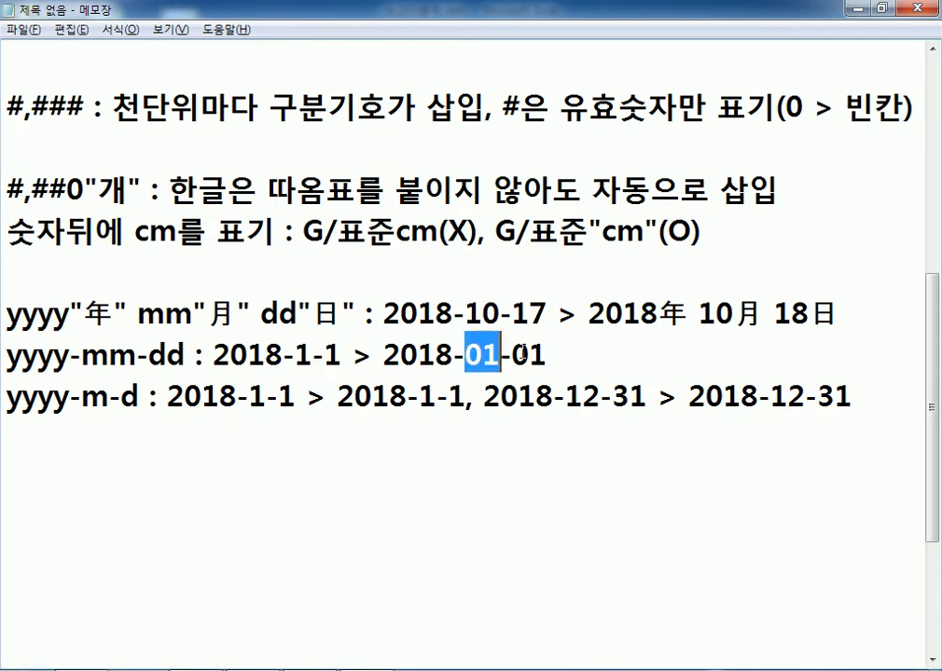
pyautogui.press('Right')
pyautogui.press('Right')
pyautogui.hotkey('shift', 'Right')
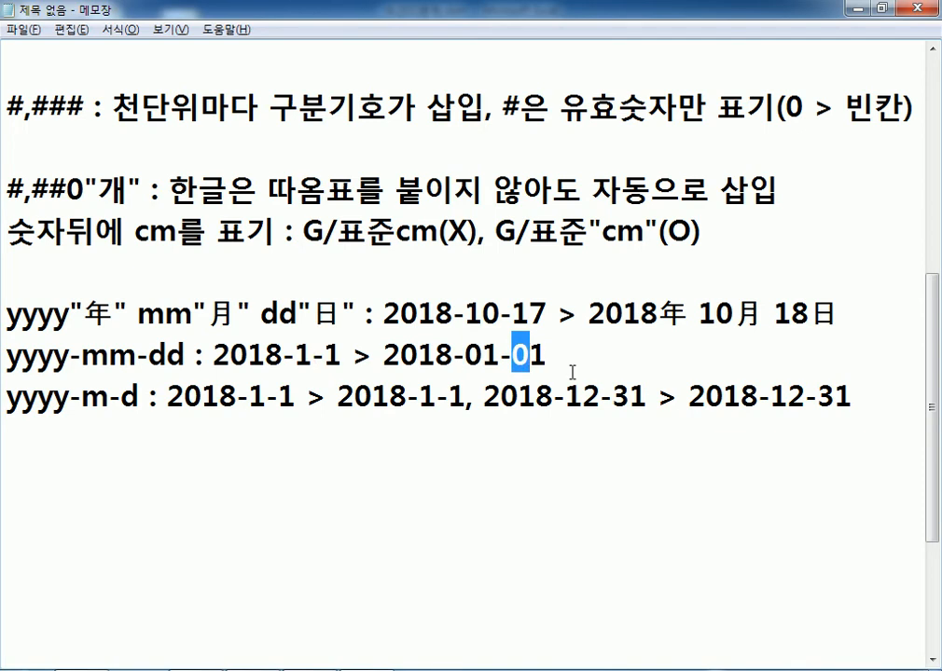
pyautogui.moveTo(7, 355); pyautogui.dragTo(186, 354)
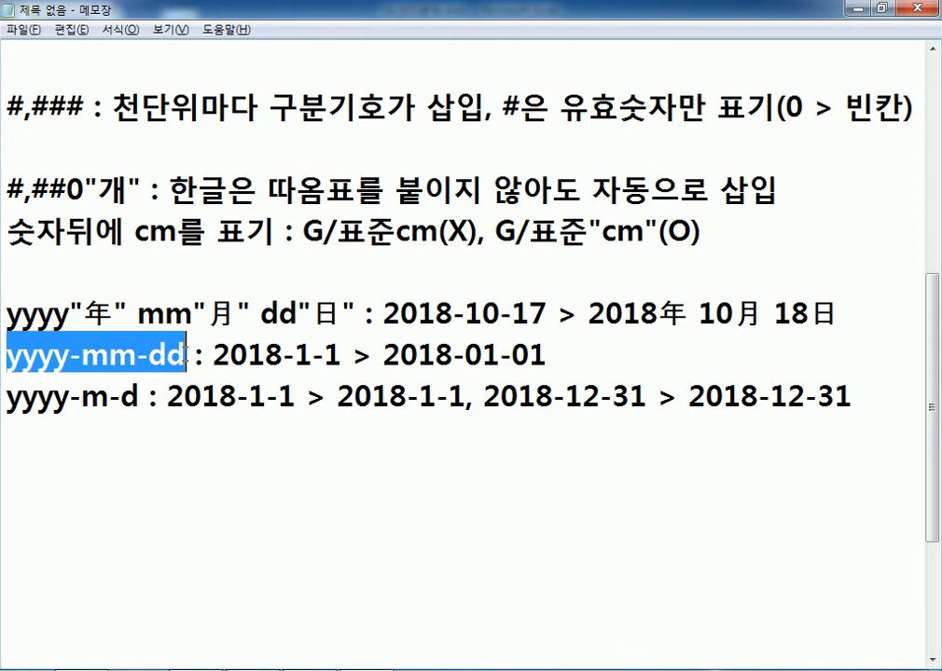
# Start a new line below the yyyy-m-d example with the format code "yy-mmm"
pyautogui.click(130, 432)
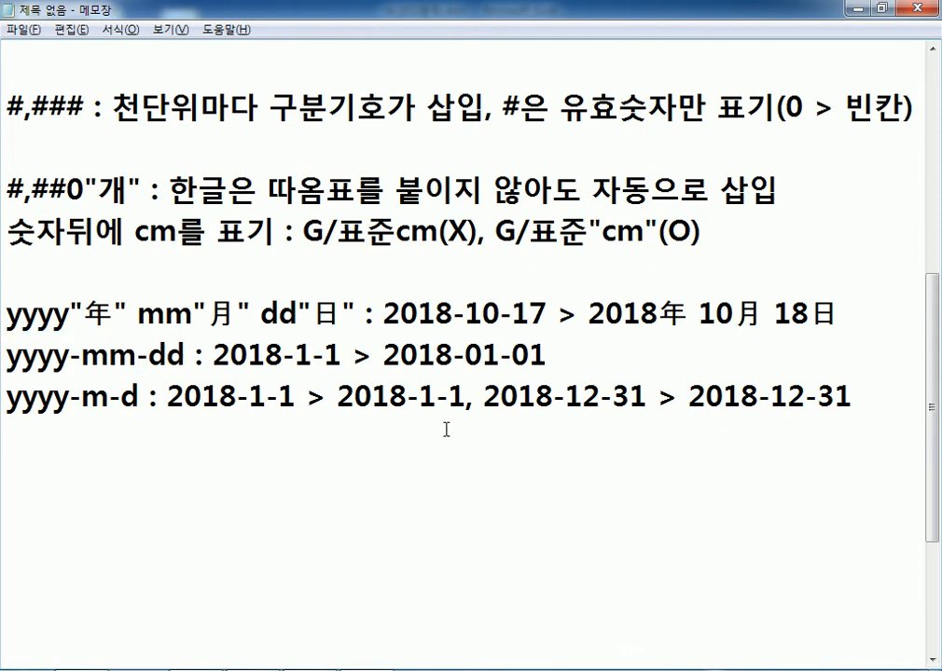
pyautogui.scroll(-1, 424, 458)
pyautogui.write('yy0')
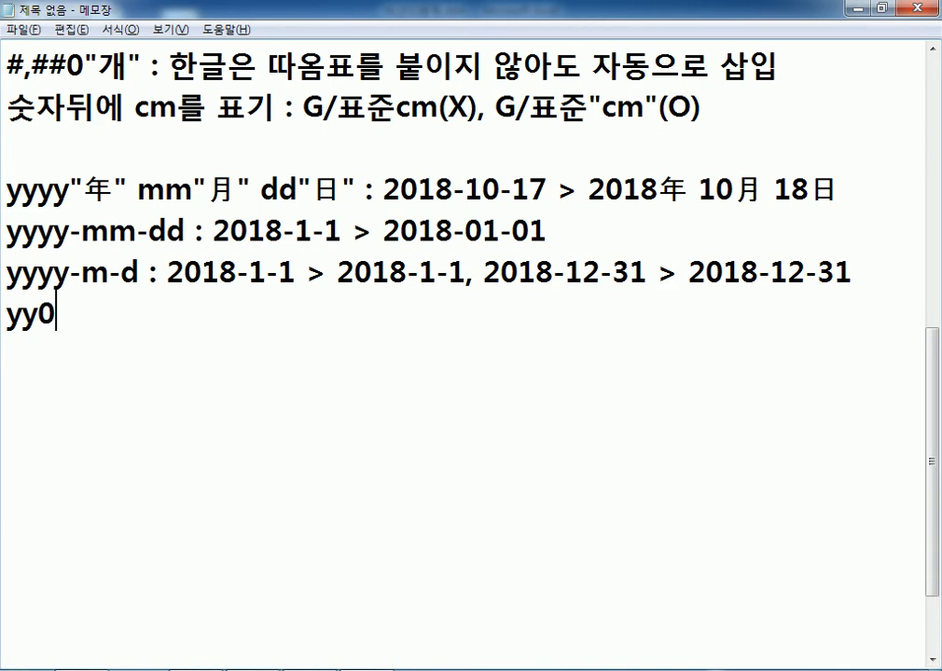
pyautogui.press('BackSpace')
pyautogui.write('-')
pyautogui.moveTo(203, 271); pyautogui.dragTo(237, 271)
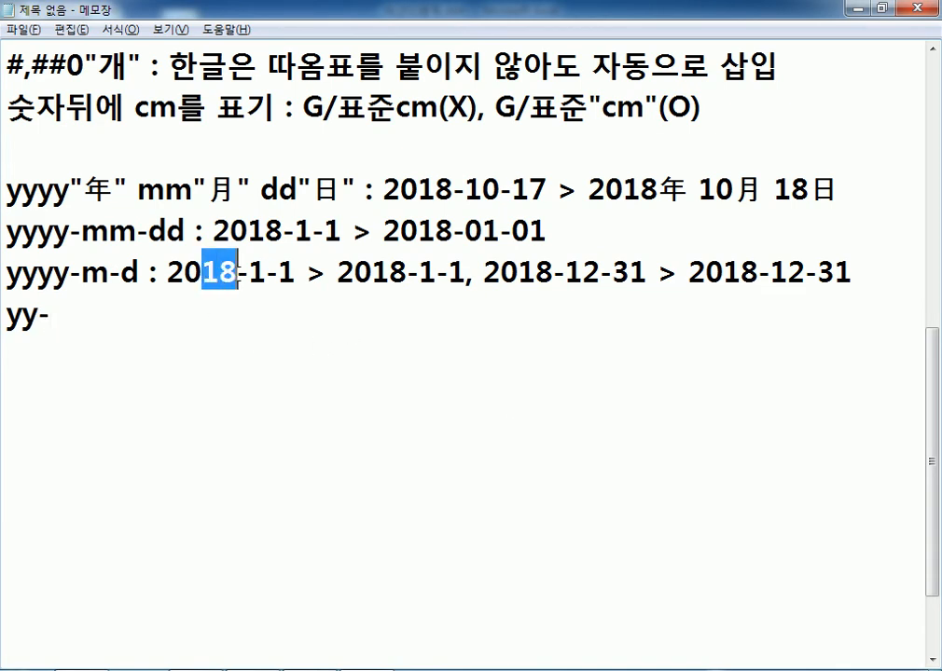
pyautogui.click(194, 316)
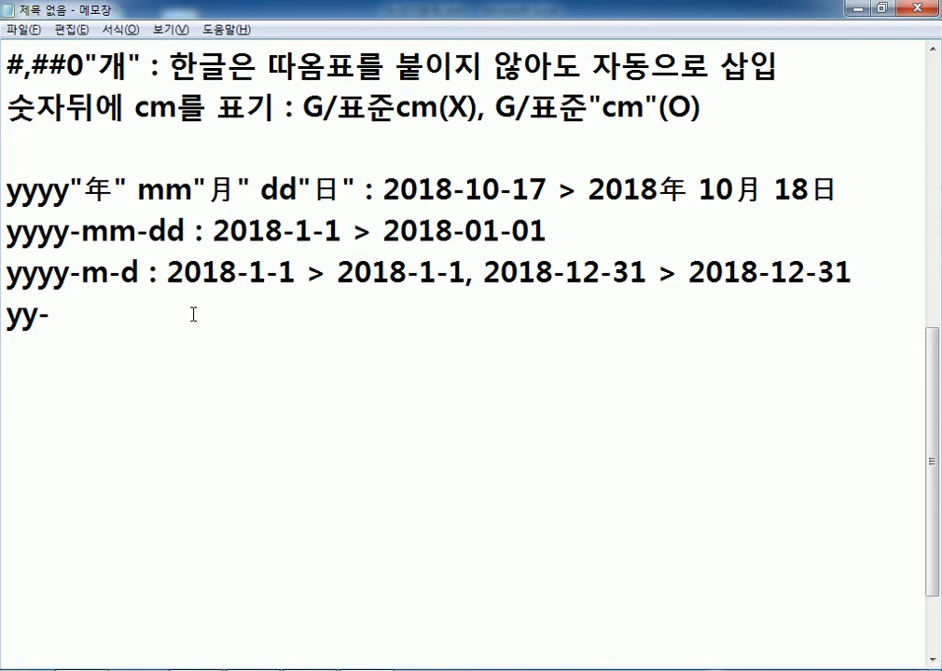
pyautogui.write('mmm')
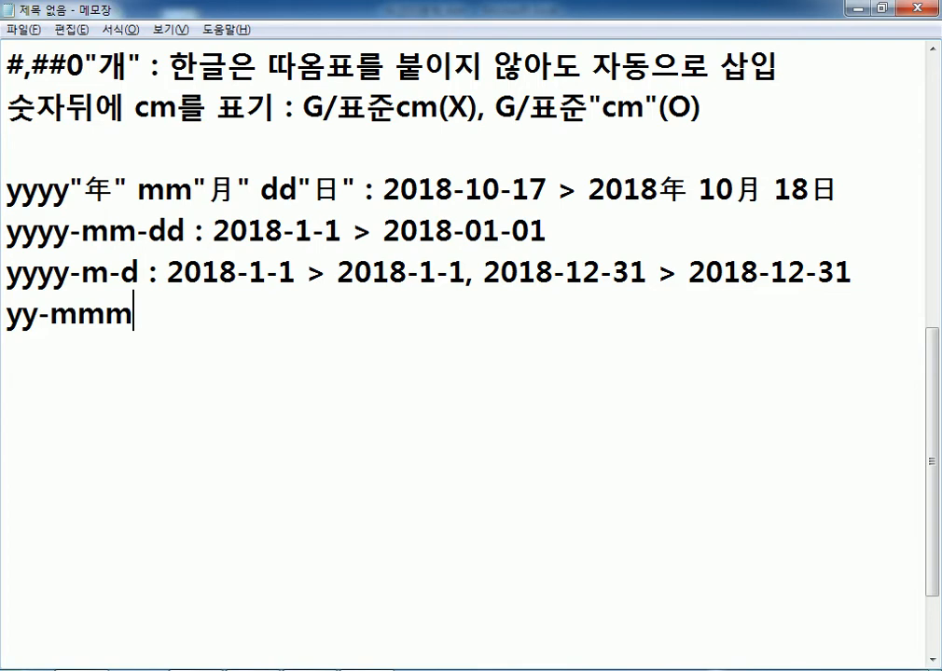
# Continue the yy-mmm line with the source date ": 2018-10-17 >"
pyautogui.write(': ')
pyautogui.write('50')
pyautogui.press('BackSpace')
pyautogui.press('BackSpace')
pyautogui.write('2018')
pyautogui.write('-12')
pyautogui.press('BackSpace')
pyautogui.write('0-17 >')
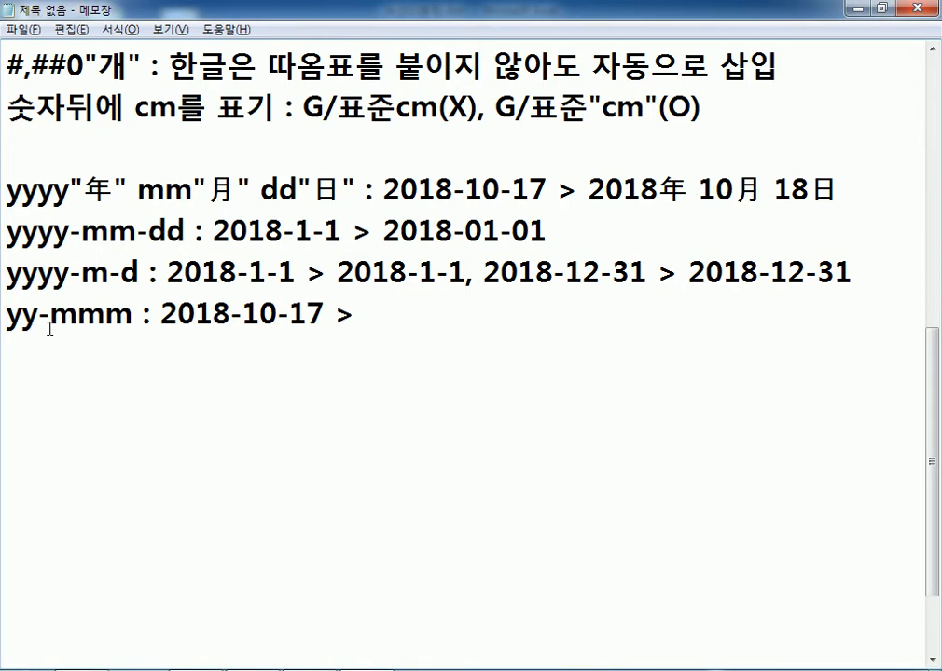
# Complete the yy-mmm example with the result "18-Oct"
pyautogui.moveTo(9, 320); pyautogui.dragTo(22, 320)
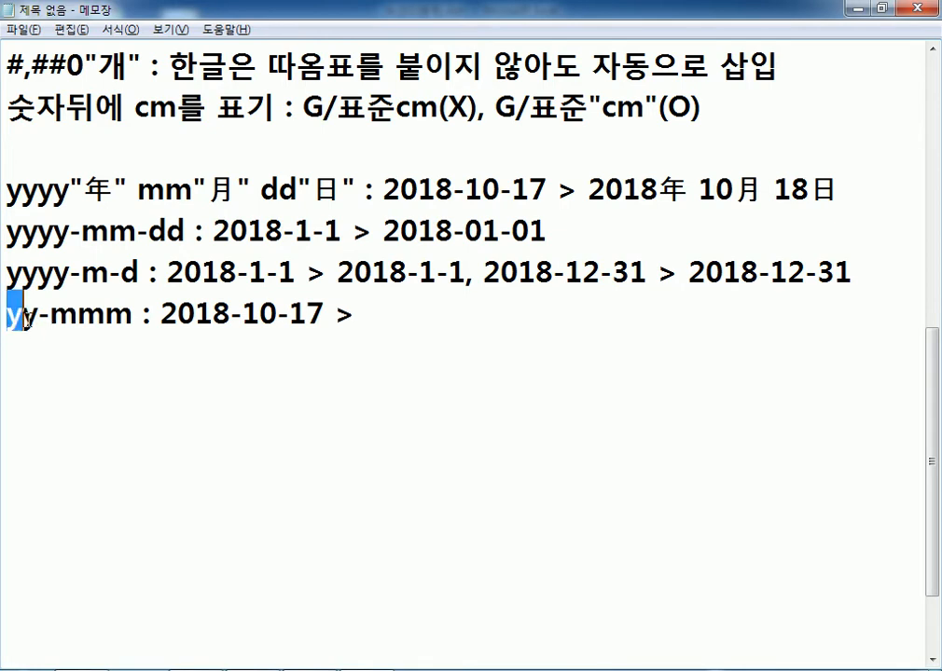
pyautogui.click(68, 316)
pyautogui.click(470, 322)
pyautogui.write('18-')
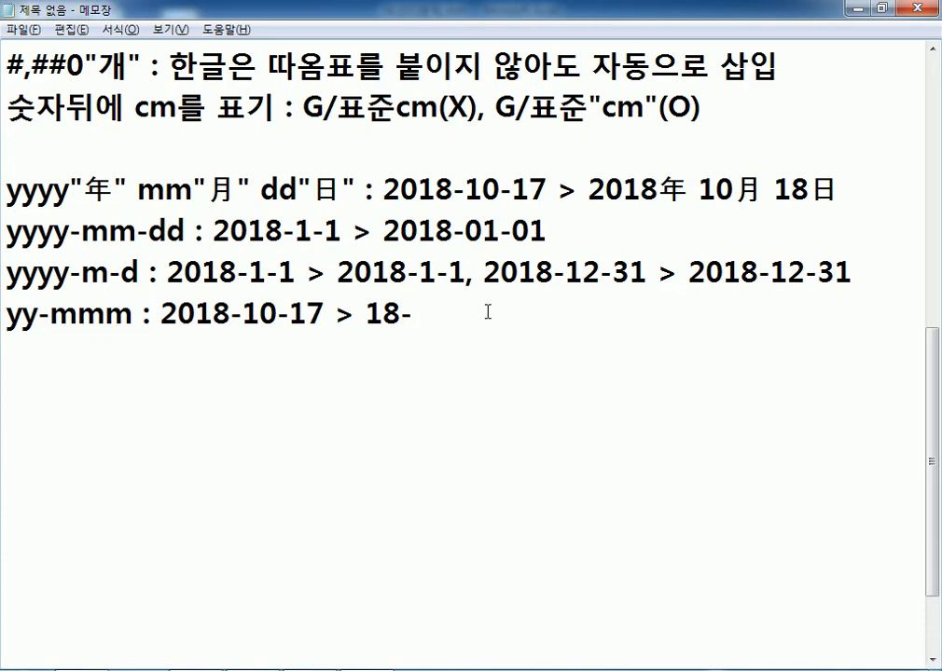
pyautogui.write('O')
pyautogui.press('BackSpace')
pyautogui.write('Oct')
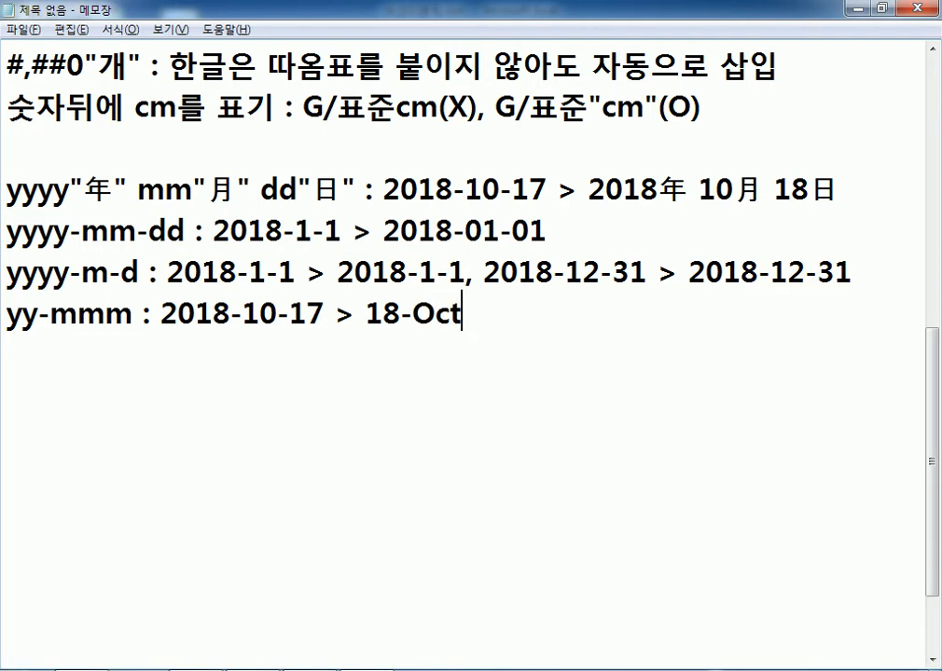
# Duplicate the yy-mmm example line directly below itself
pyautogui.press('Return')
pyautogui.press('Up')
pyautogui.hotkey('shift', 'Down')
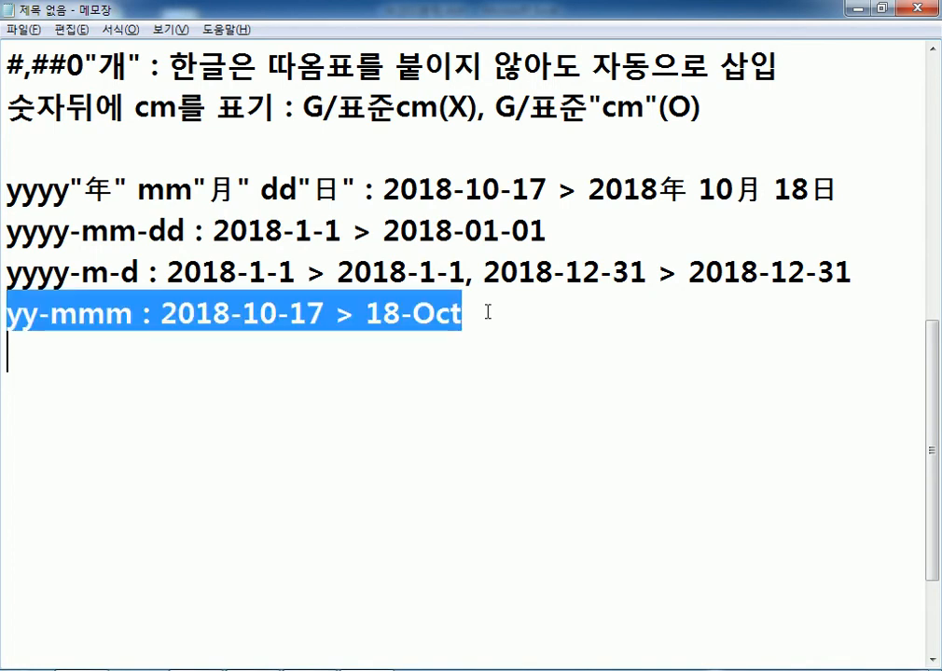
pyautogui.hotkey('ctrl', 'c')
pyautogui.press('Right')
pyautogui.hotkey('ctrl', 'v')
# Change the copied line's format code to yy-mmmm and extend its result to "18-Octotber"
pyautogui.press('Up')
pyautogui.press('Right')
pyautogui.press('Right')
pyautogui.press('Right')
pyautogui.press('Right')
pyautogui.press('Right')
pyautogui.press('Right')
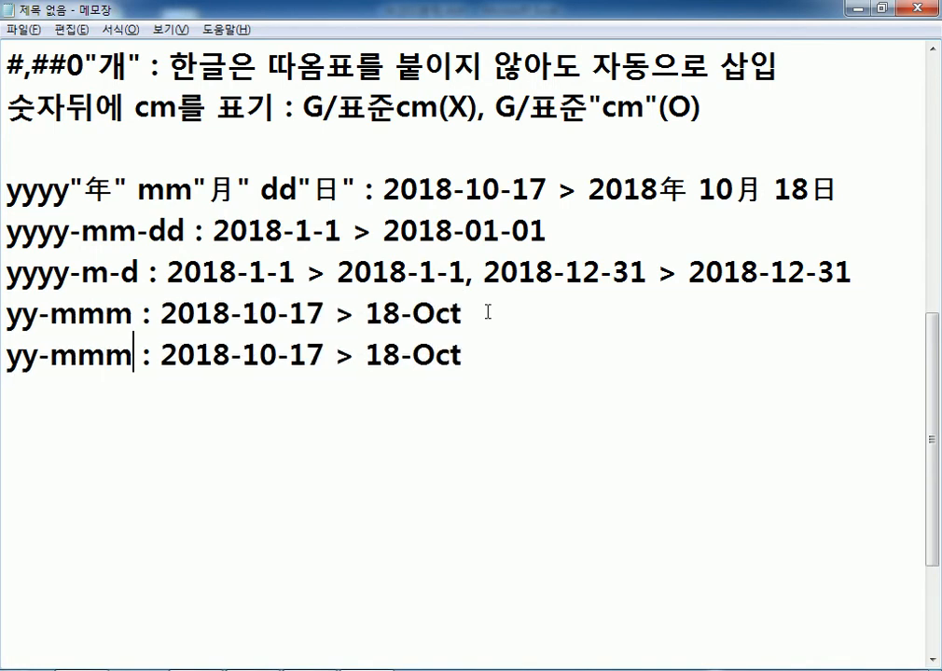
pyautogui.write('m')
pyautogui.press('End')
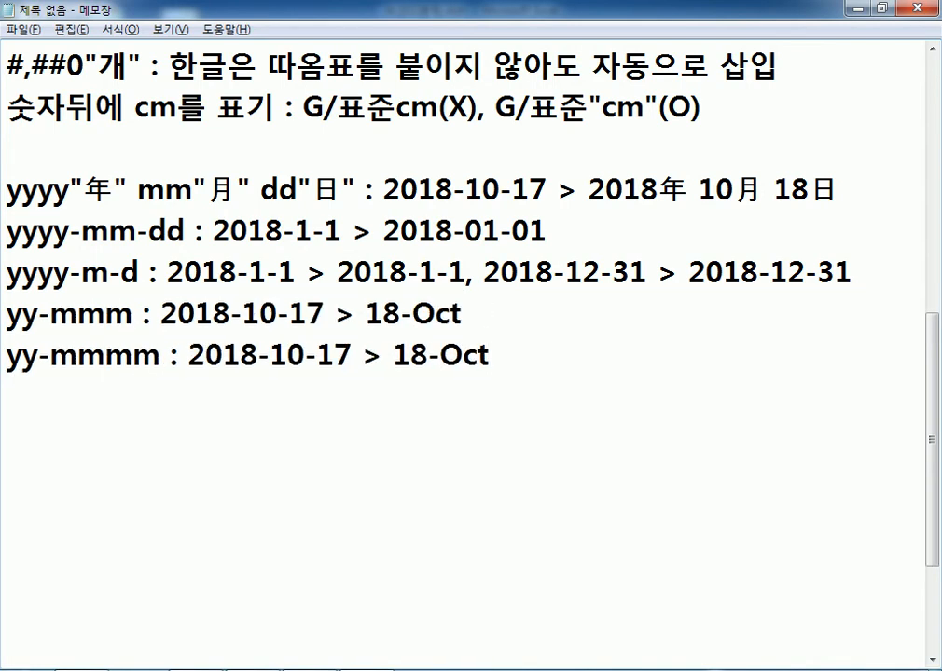
pyautogui.write('otber')
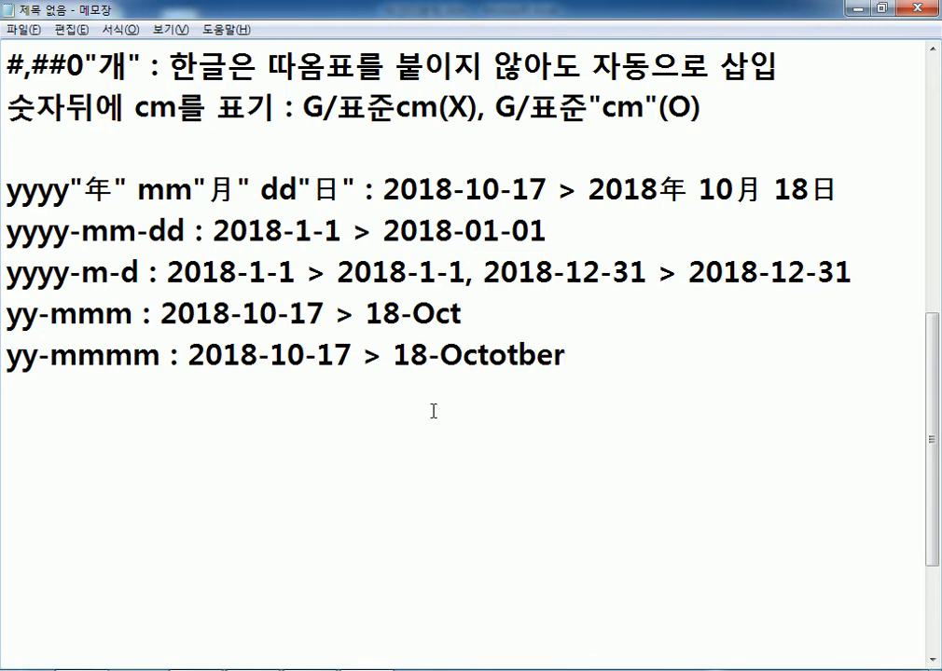
# Highlight the day 17 in the yy-mmmm line to compare it with the format code
pyautogui.doubleClick(334, 355)
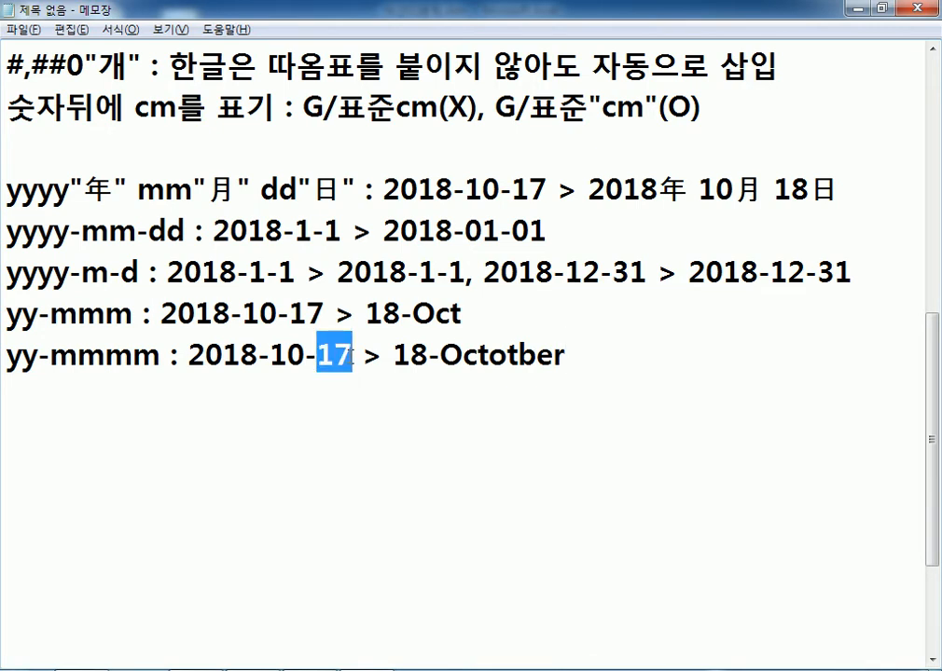
pyautogui.click(161, 355)
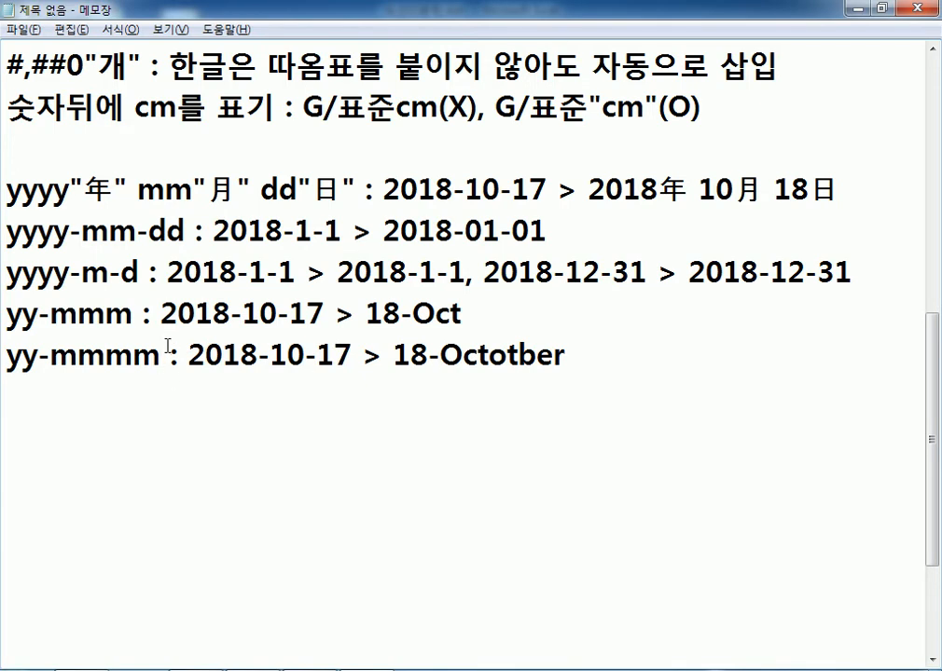
pyautogui.click(181, 417)
# Switch to the Excel inventory sheet and move the 재고량 대비 comment on cell G3 sideways, clear of column I
pyautogui.hotkey('alt', 'Tab')
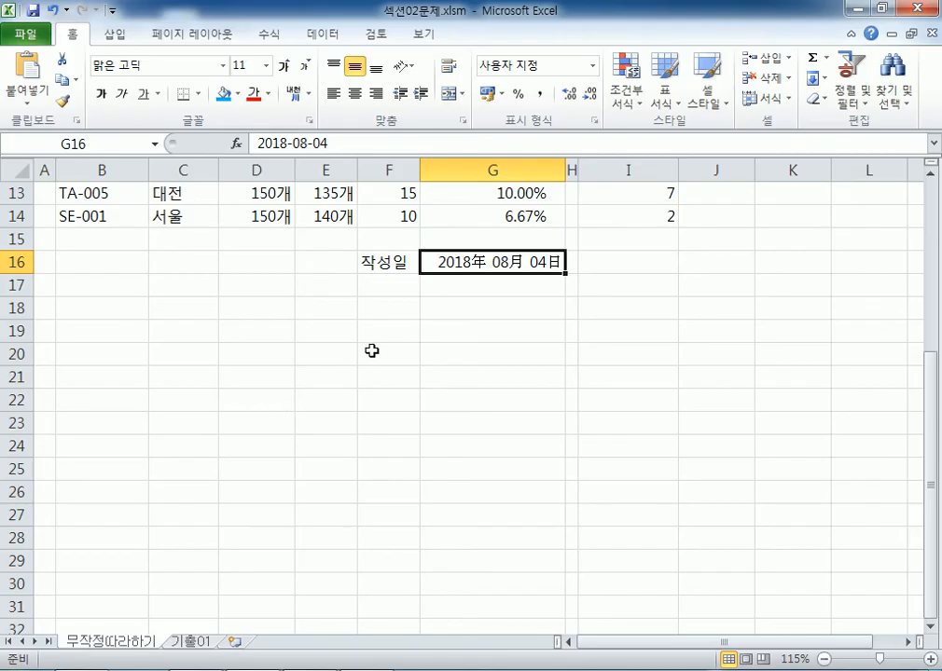
pyautogui.scroll(4, 386, 348)
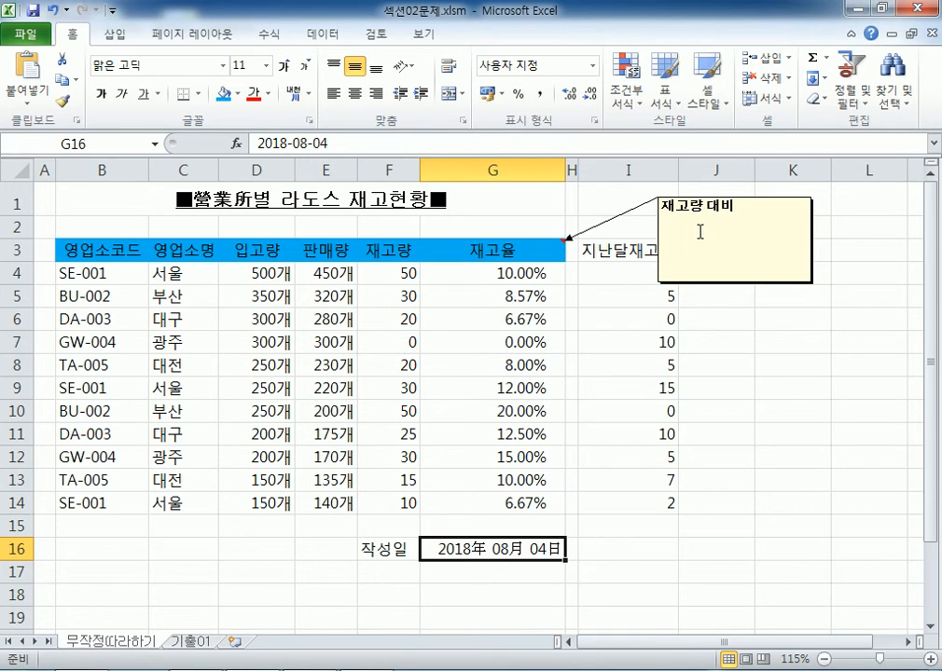
pyautogui.moveTo(771, 290); pyautogui.dragTo(802, 283)
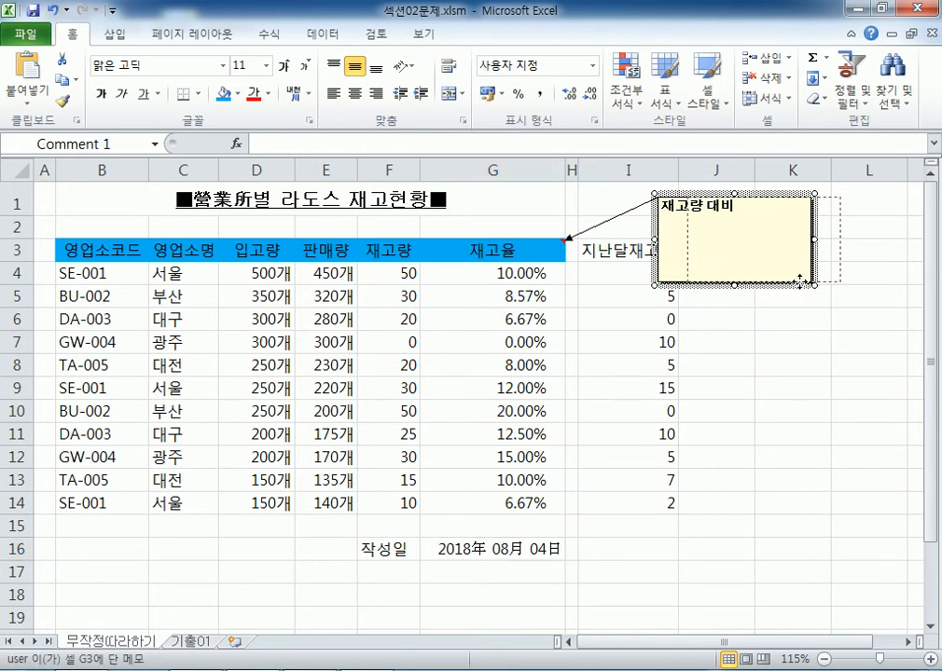
# Compare the 재고량 values in F4:F14 with the 지난달재고량 values in I4:I14, row by row
pyautogui.click(622, 343)
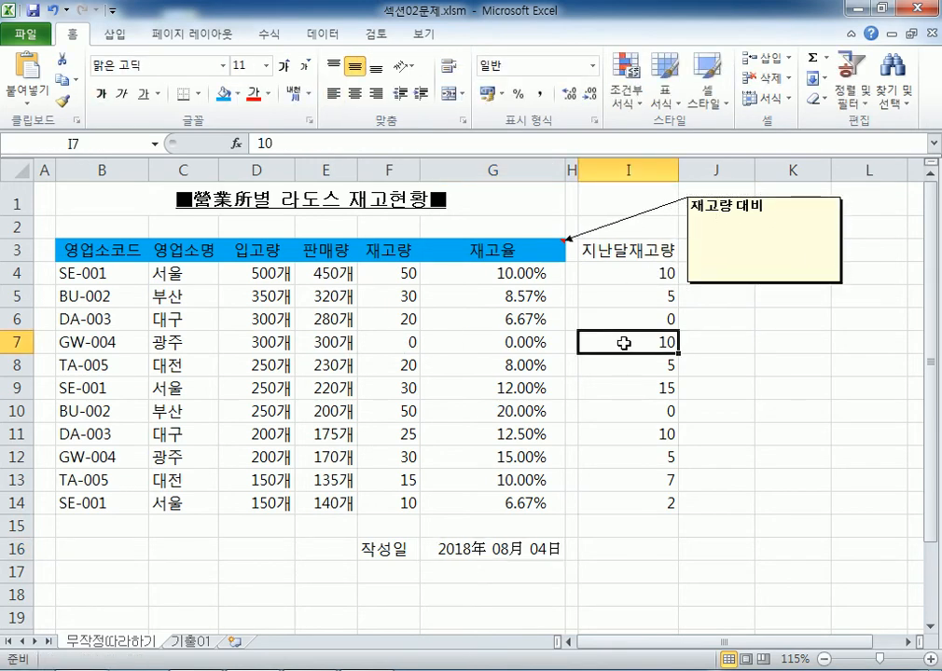
pyautogui.moveTo(630, 271); pyautogui.dragTo(605, 496)
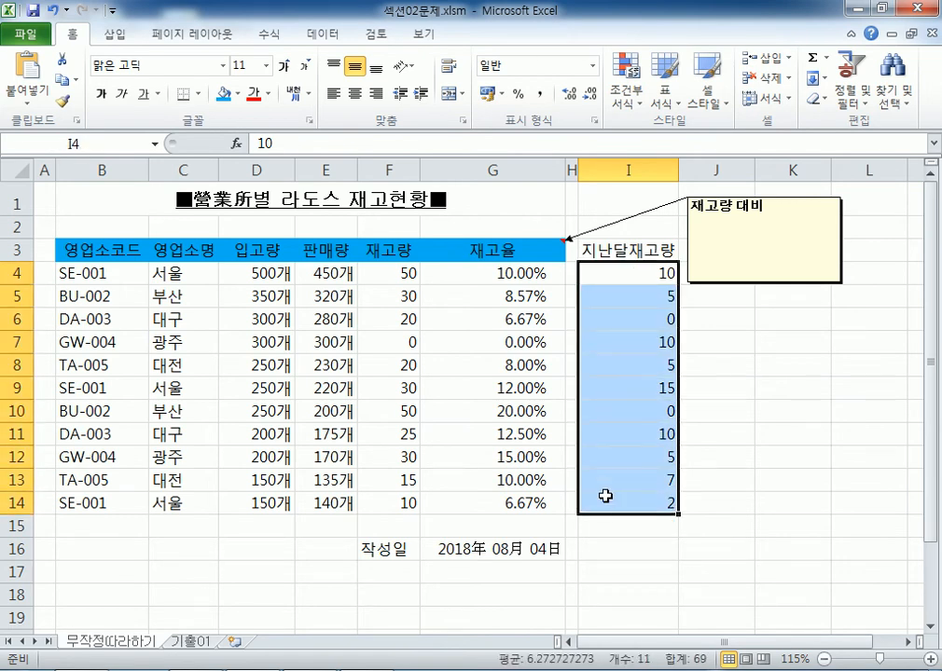
pyautogui.click(385, 277)
pyautogui.moveTo(386, 277); pyautogui.dragTo(377, 507)
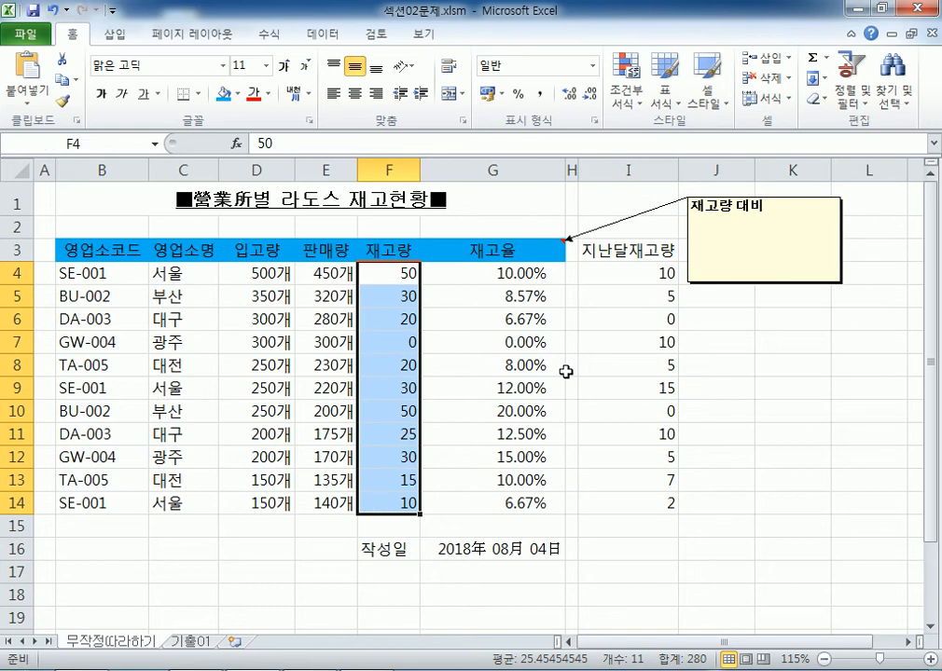
pyautogui.moveTo(612, 273); pyautogui.dragTo(611, 511)
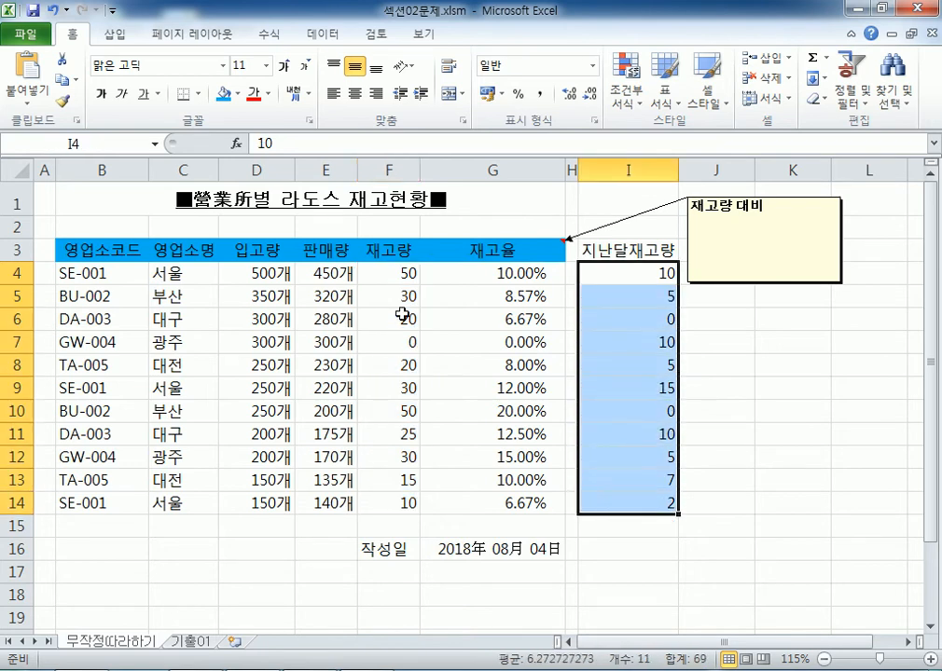
pyautogui.moveTo(382, 273); pyautogui.dragTo(377, 493)
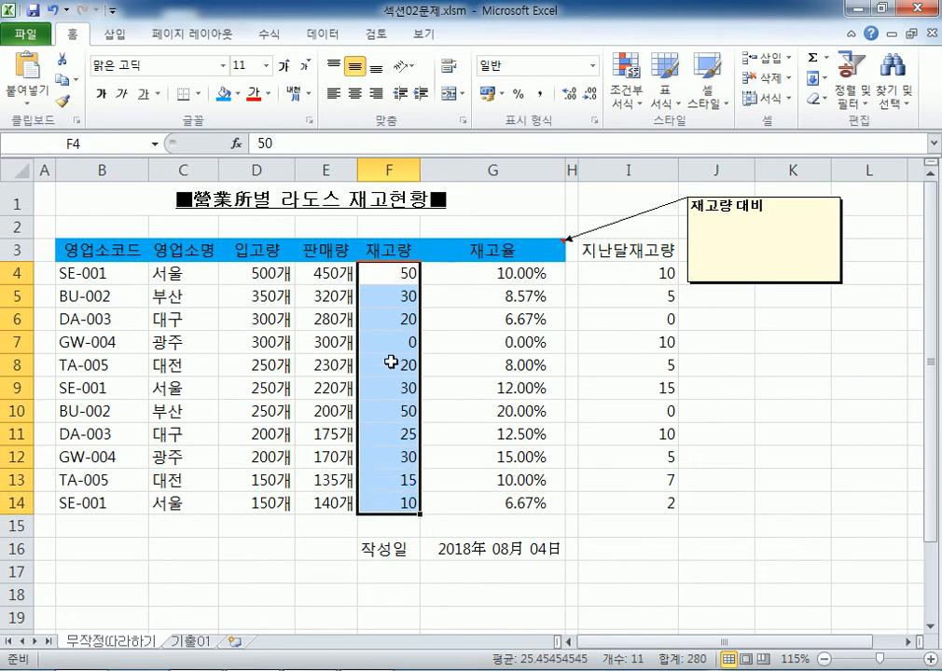
pyautogui.click(387, 273)
pyautogui.click(390, 299)
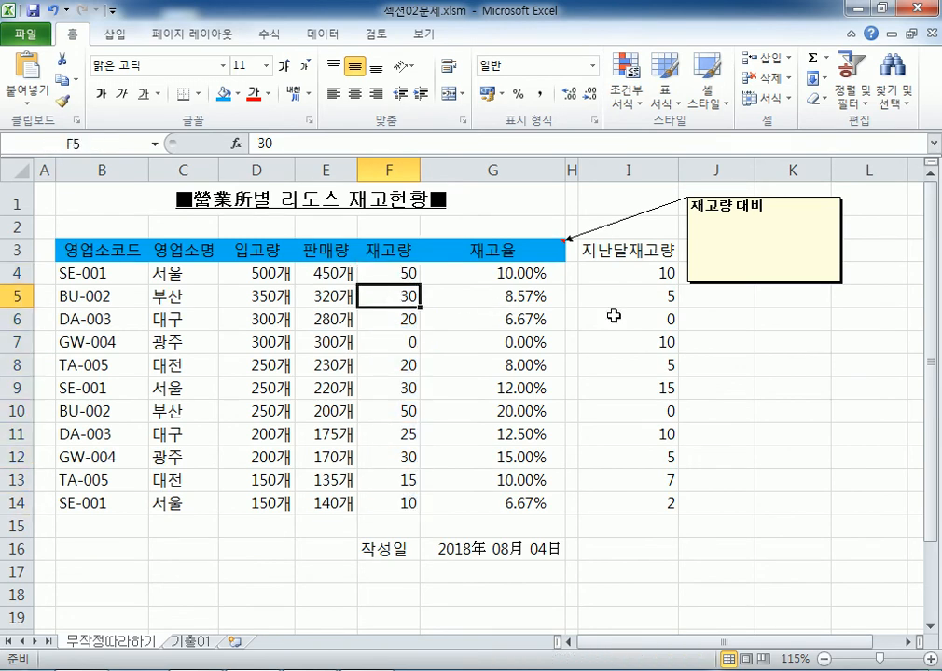
pyautogui.click(391, 320)
pyautogui.click(398, 342)
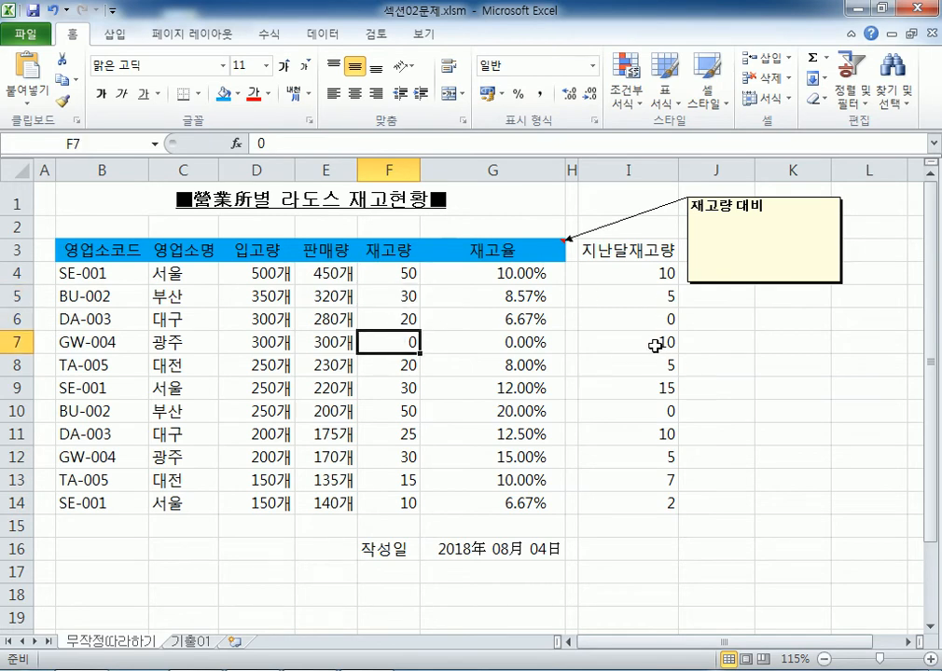
pyautogui.click(383, 371)
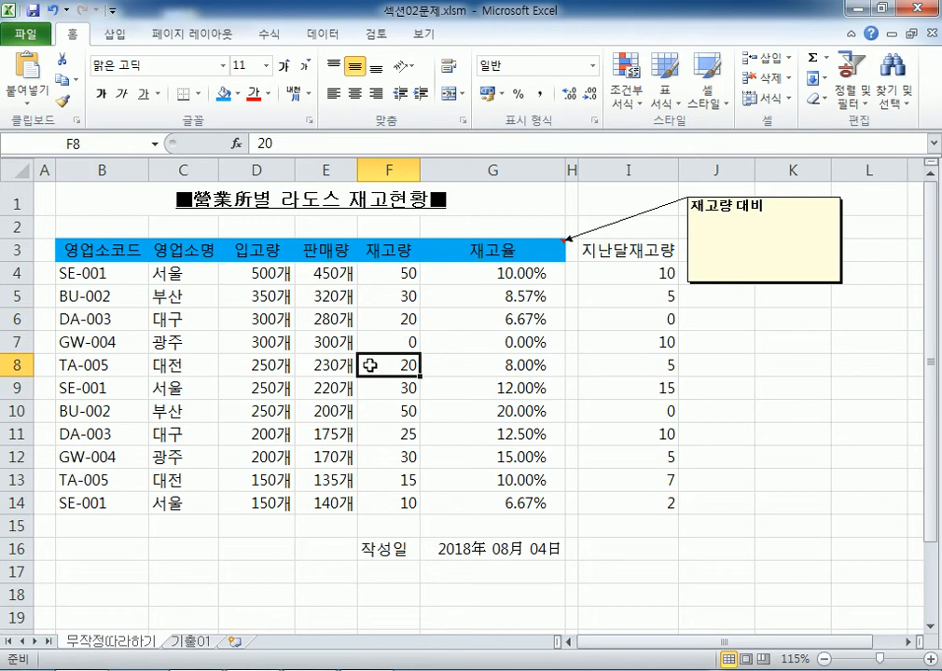
pyautogui.moveTo(399, 272); pyautogui.dragTo(376, 496)
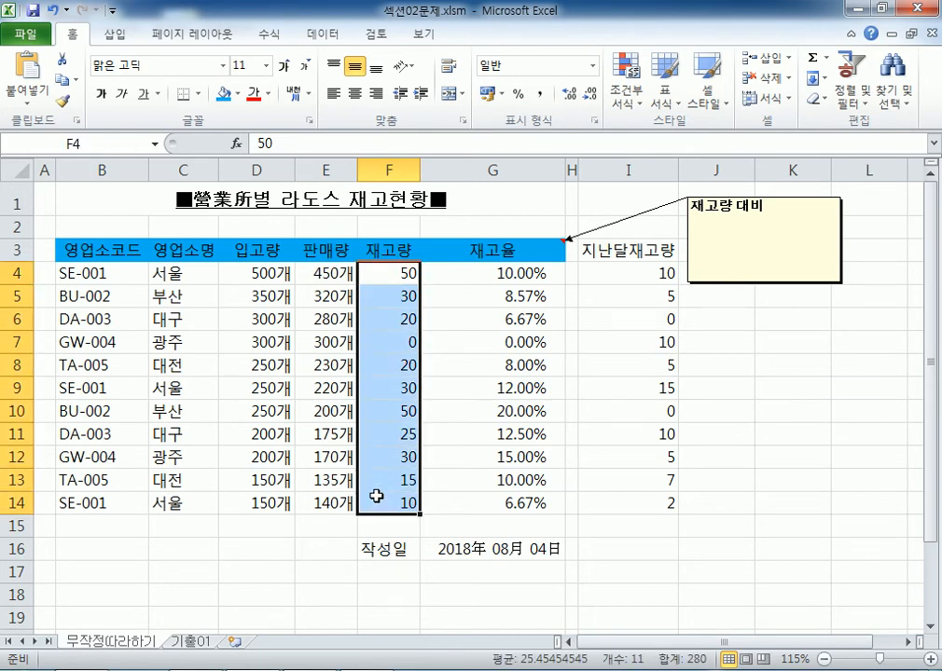
# Try adding the copied 지난달재고량 values I4:I14 onto 재고량 F4:F14 with Paste Special's 더하기 operation, and undo the paste
pyautogui.moveTo(634, 278); pyautogui.dragTo(618, 494)
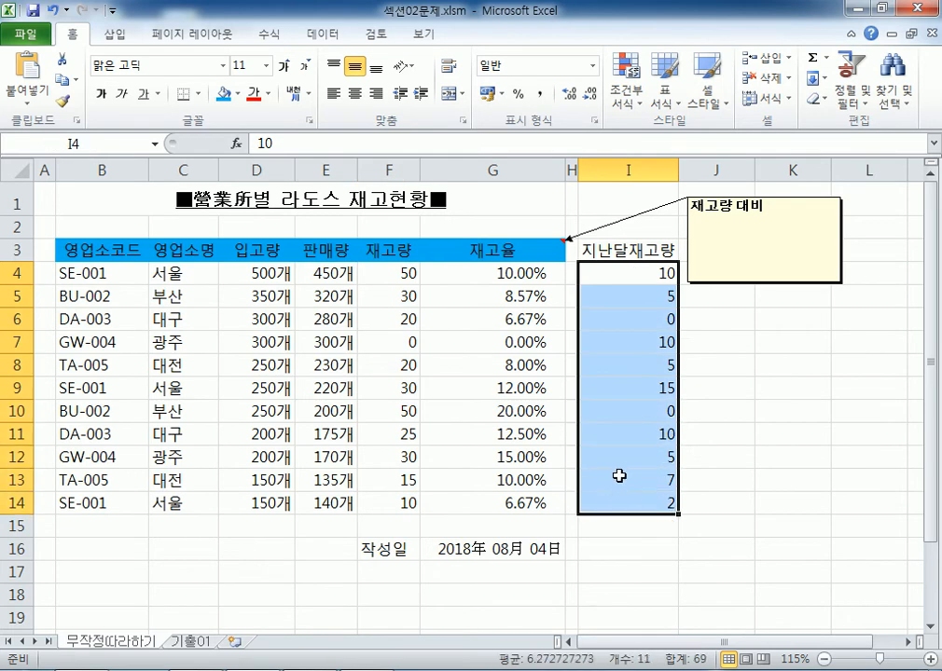
pyautogui.hotkey('ctrl', 'c')
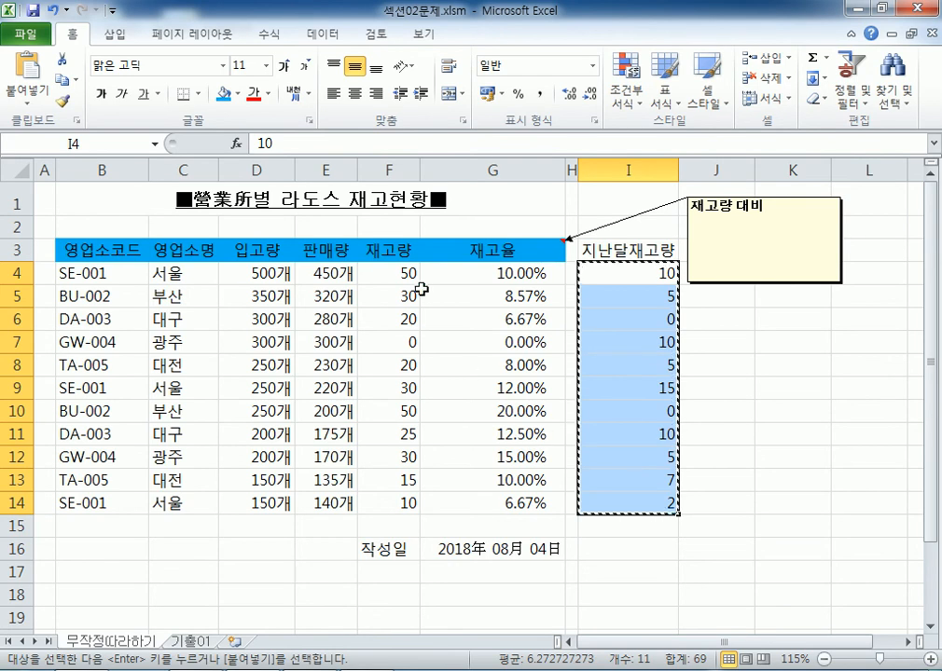
pyautogui.moveTo(371, 271); pyautogui.dragTo(372, 494)
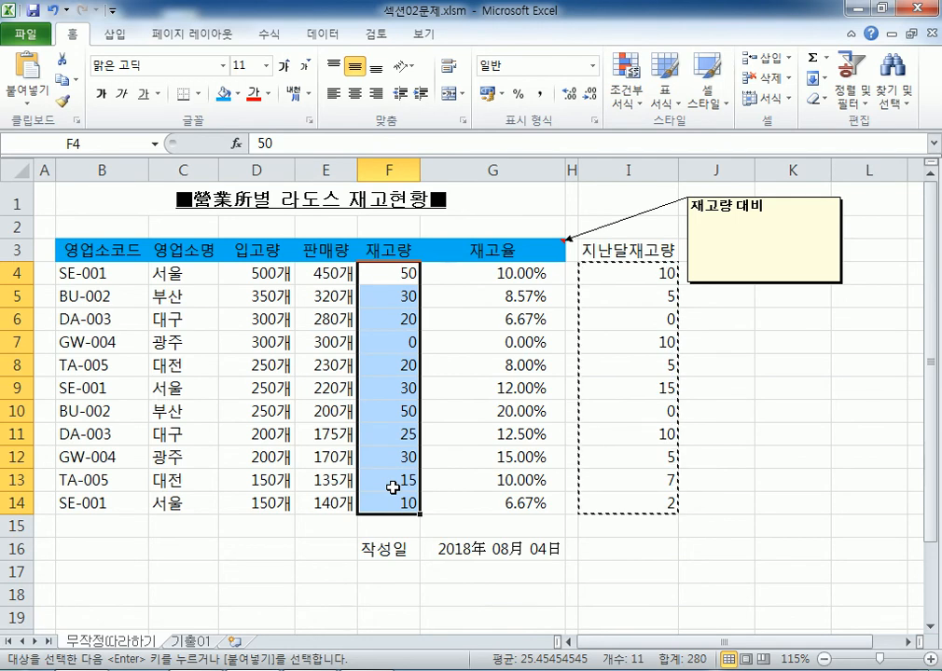
pyautogui.rightClick(388, 274)
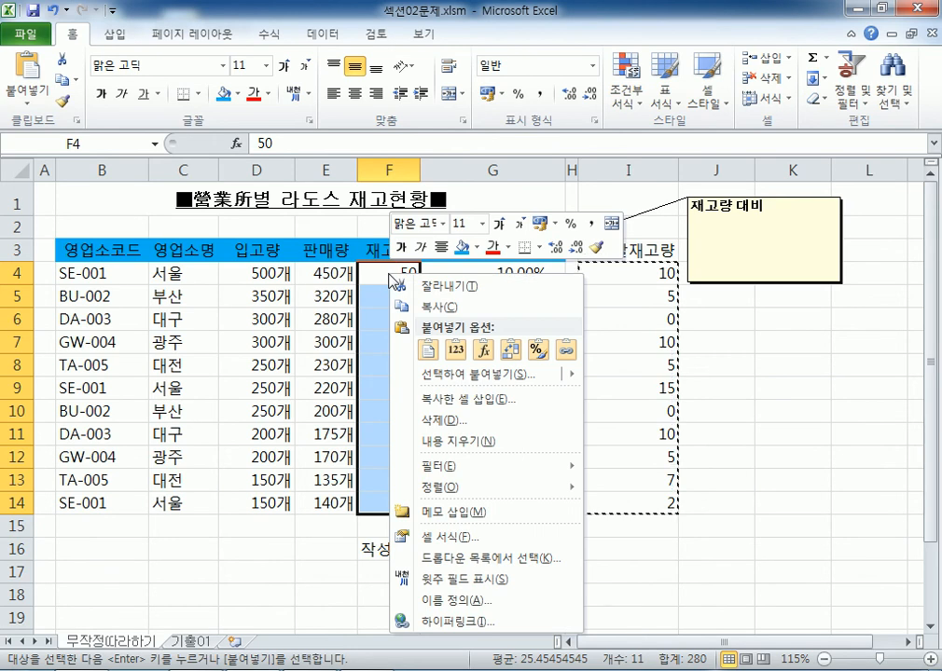
pyautogui.moveTo(439, 385)
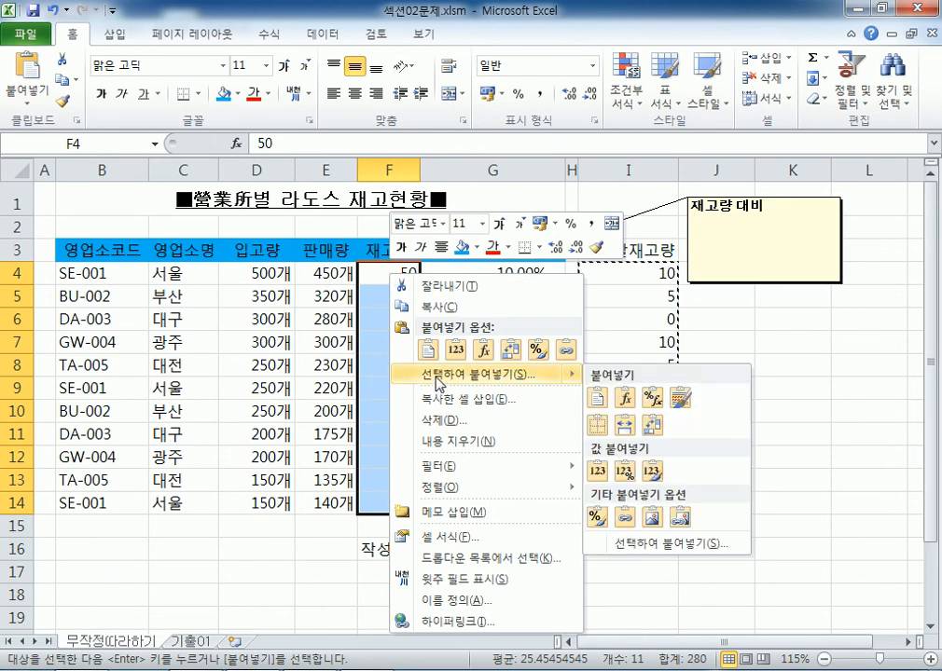
pyautogui.click(439, 382)
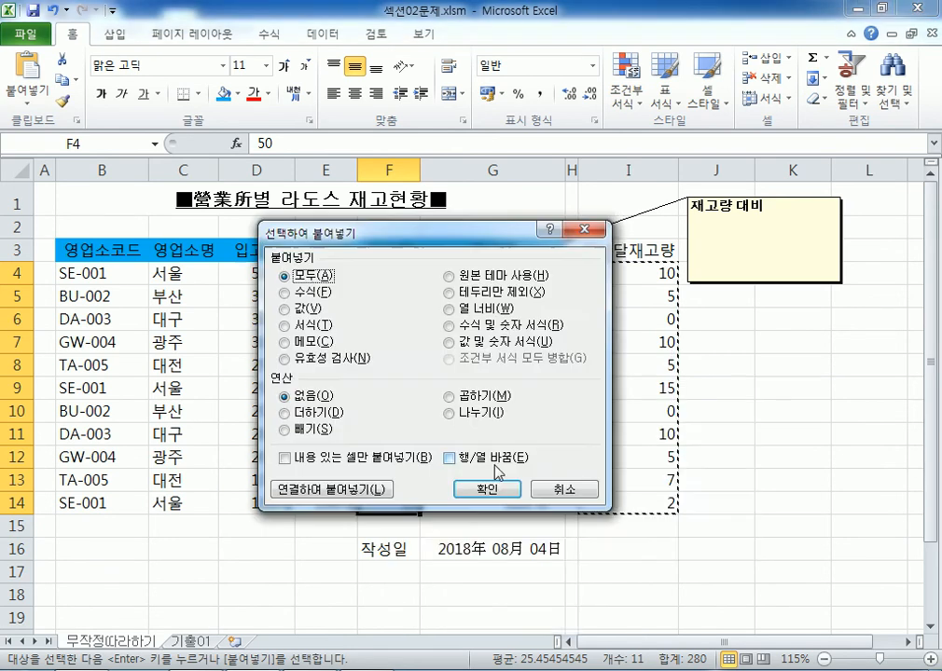
pyautogui.moveTo(379, 222); pyautogui.dragTo(230, 36)
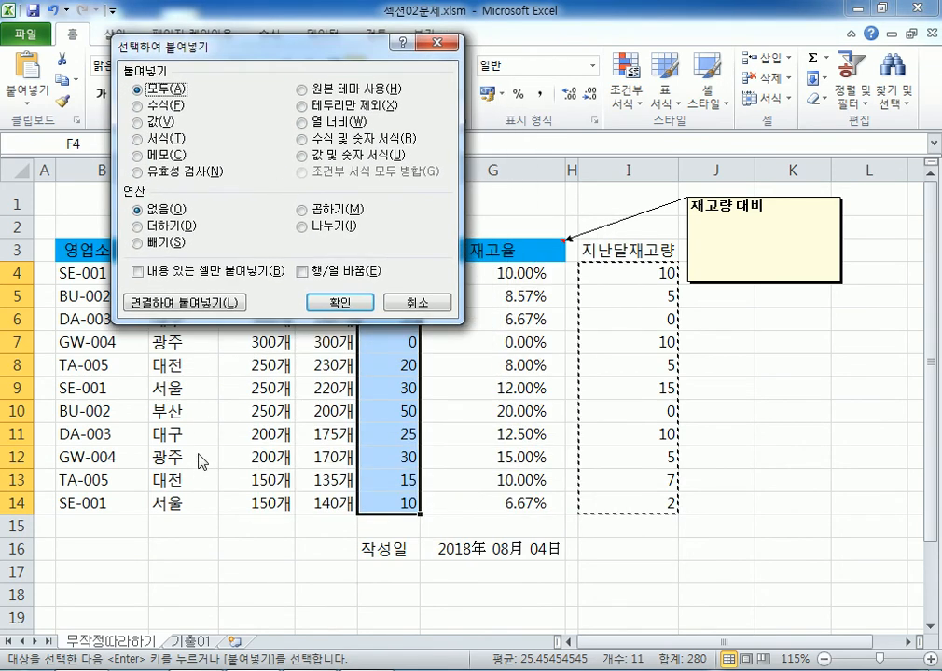
pyautogui.click(164, 225)
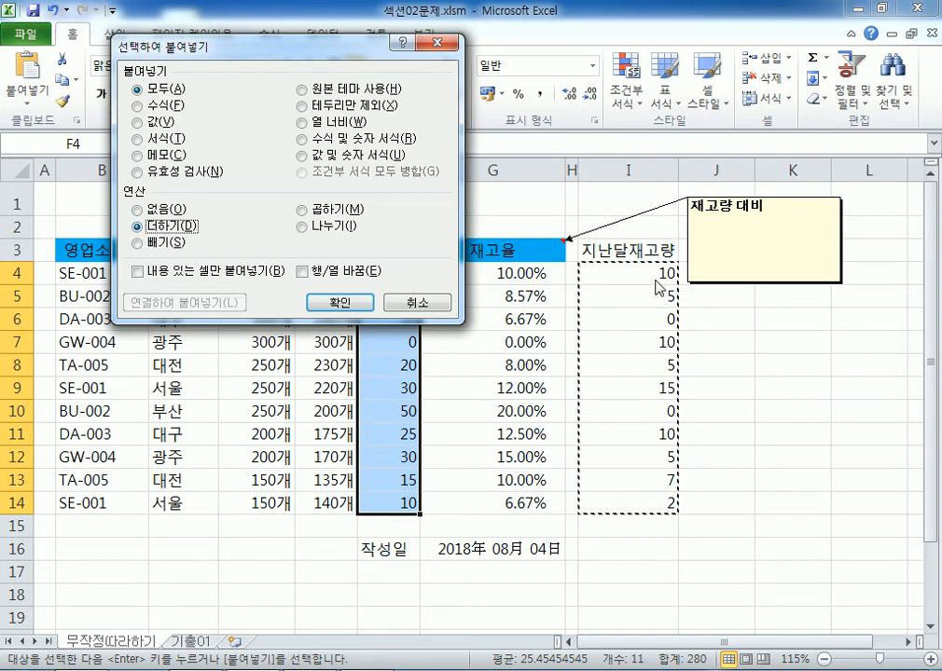
pyautogui.moveTo(340, 56); pyautogui.dragTo(232, 78)
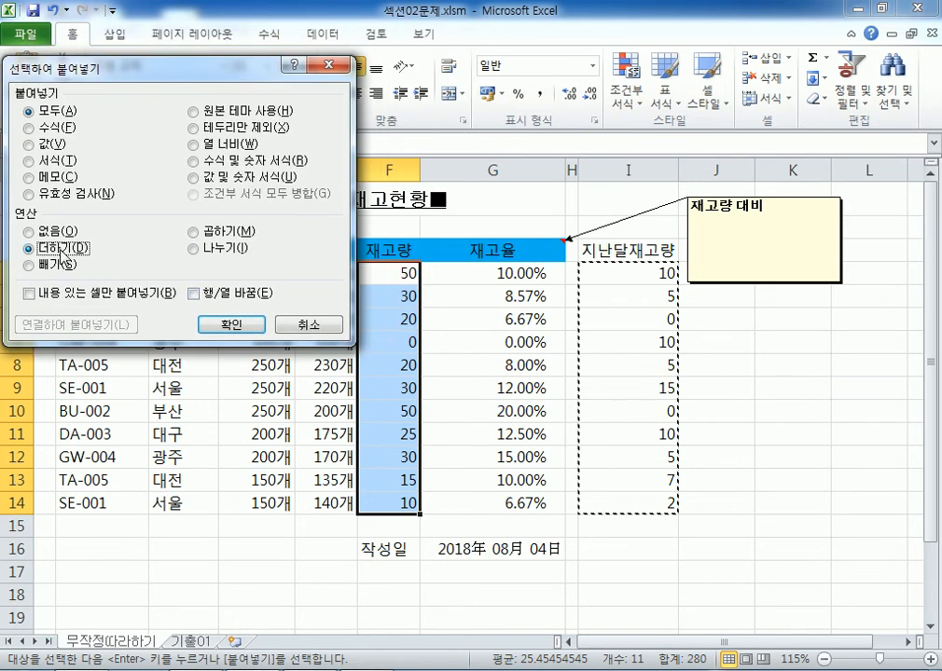
pyautogui.click(233, 325)
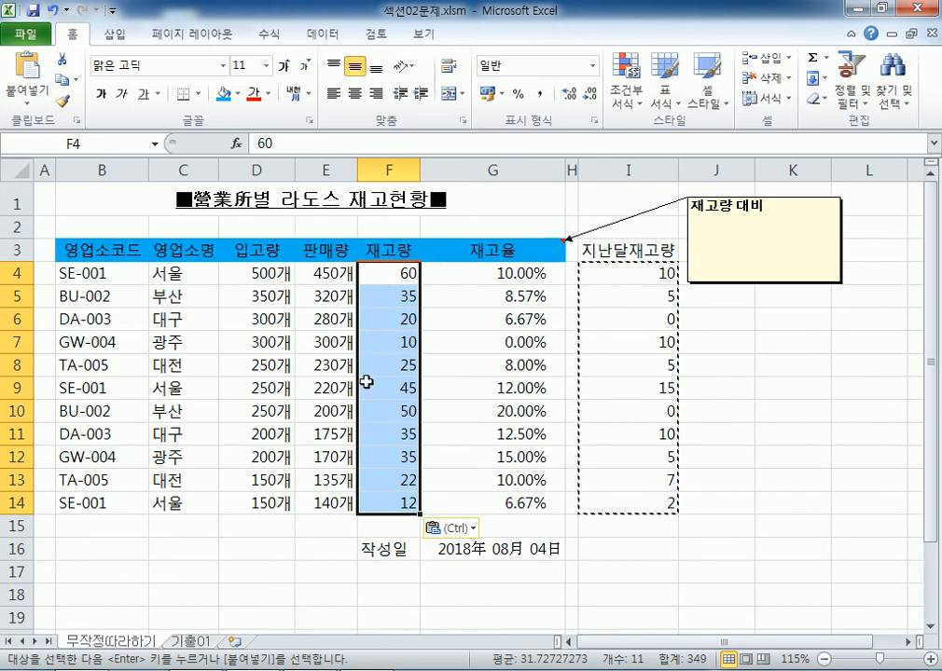
pyautogui.press('Escape')
pyautogui.click(479, 397)
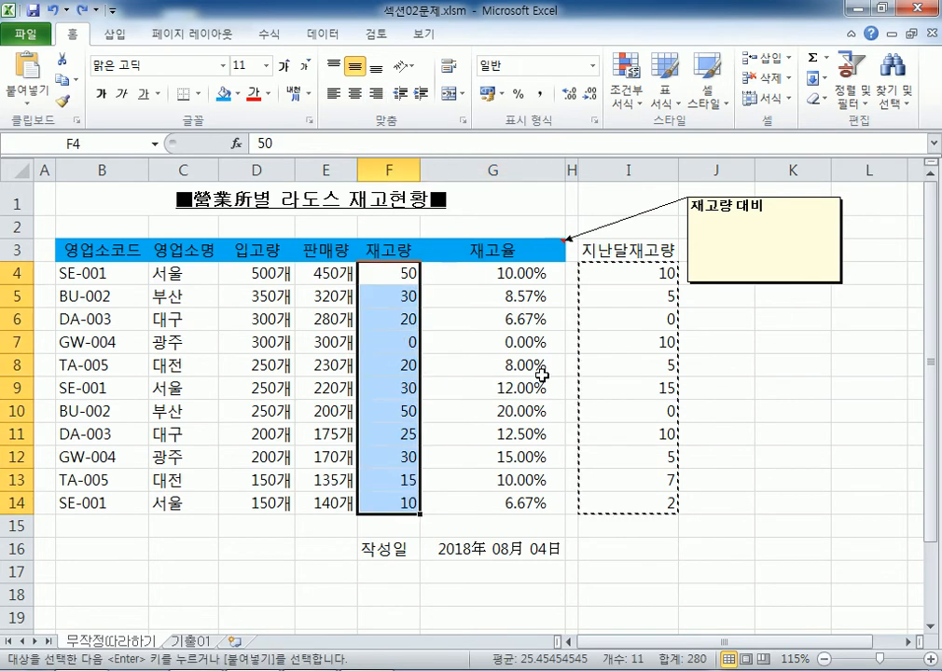
# Copy the 지난달재고량 values I4:I14 and add them to 재고량 F4:F14 using Paste Special with 모두 and 더하기
pyautogui.moveTo(630, 273); pyautogui.dragTo(653, 499)
pyautogui.rightClick(633, 281)
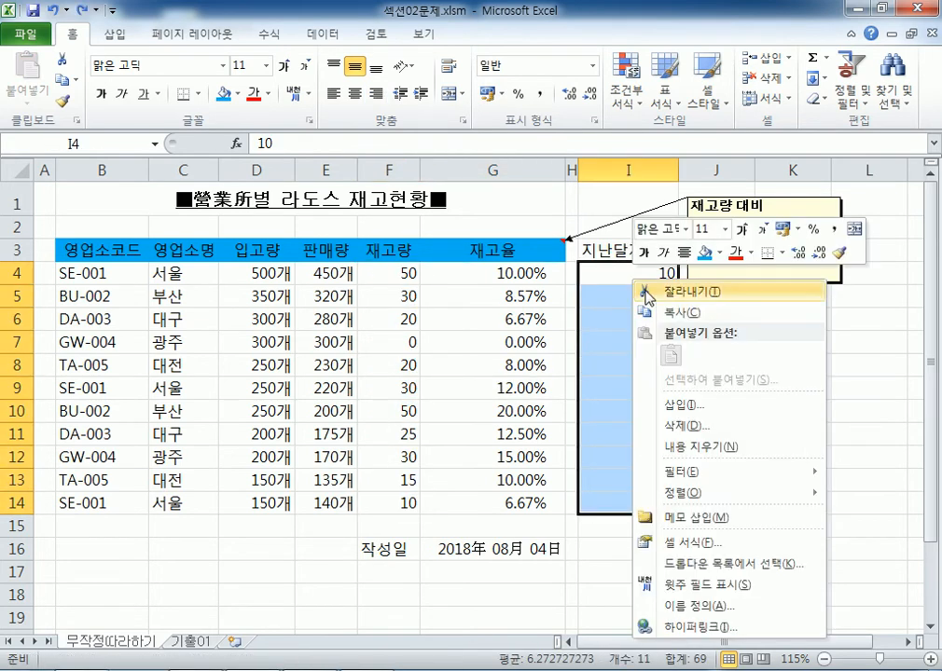
pyautogui.click(670, 313)
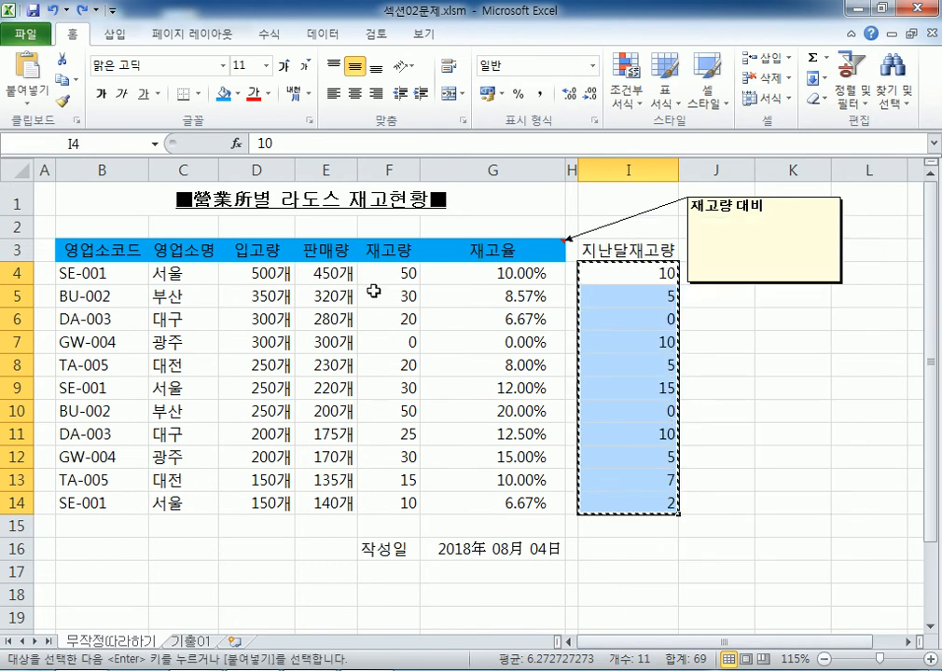
pyautogui.click(387, 272)
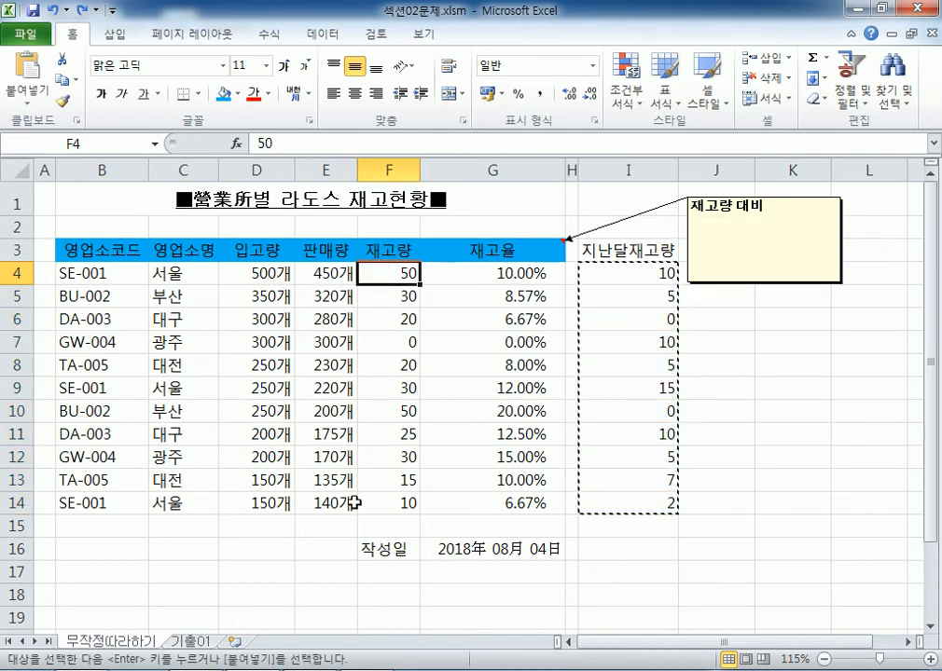
pyautogui.moveTo(387, 270); pyautogui.dragTo(385, 507)
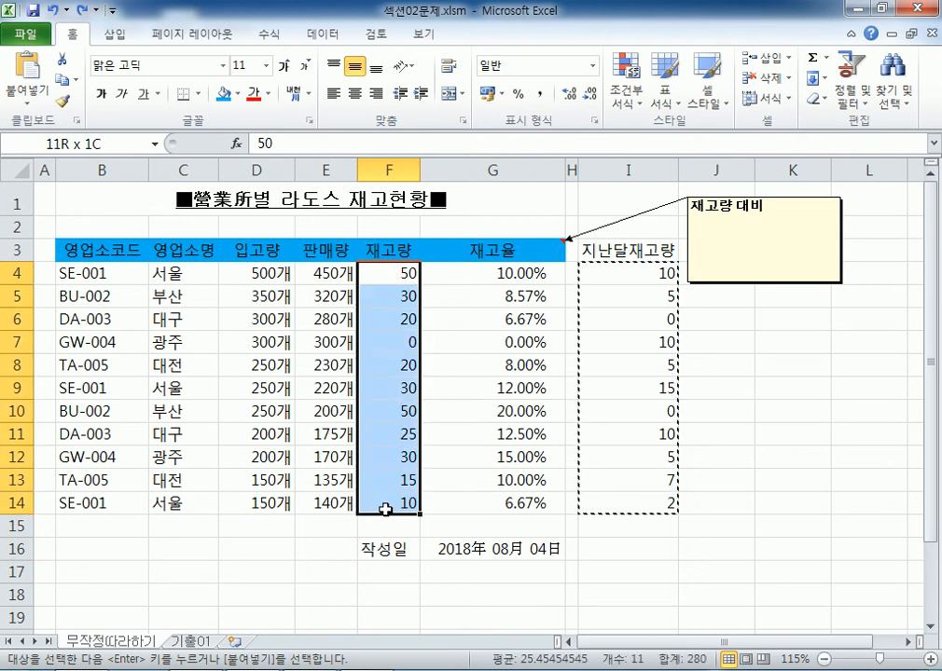
pyautogui.rightClick(386, 271)
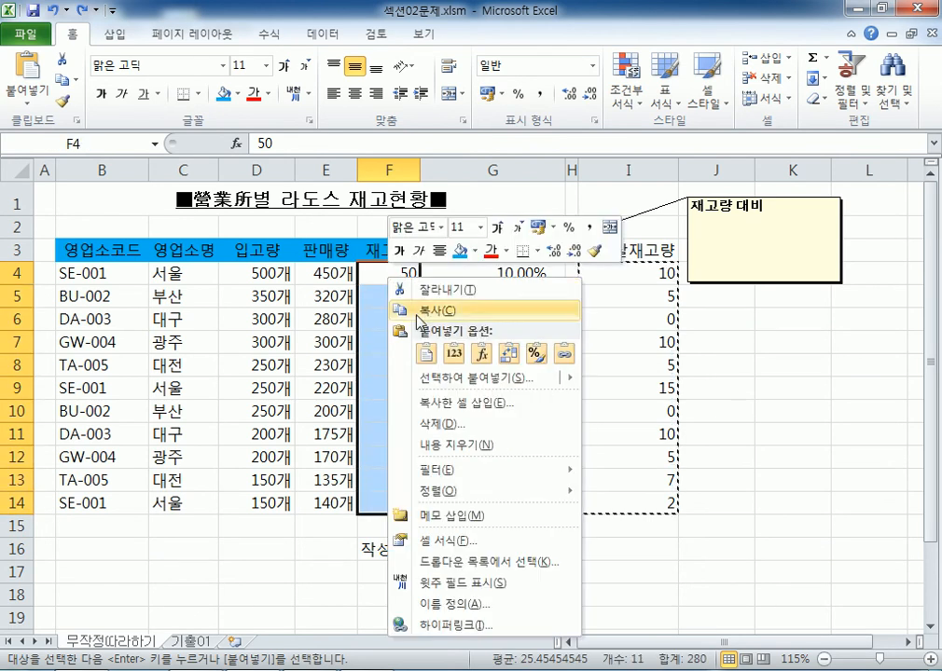
pyautogui.click(438, 379)
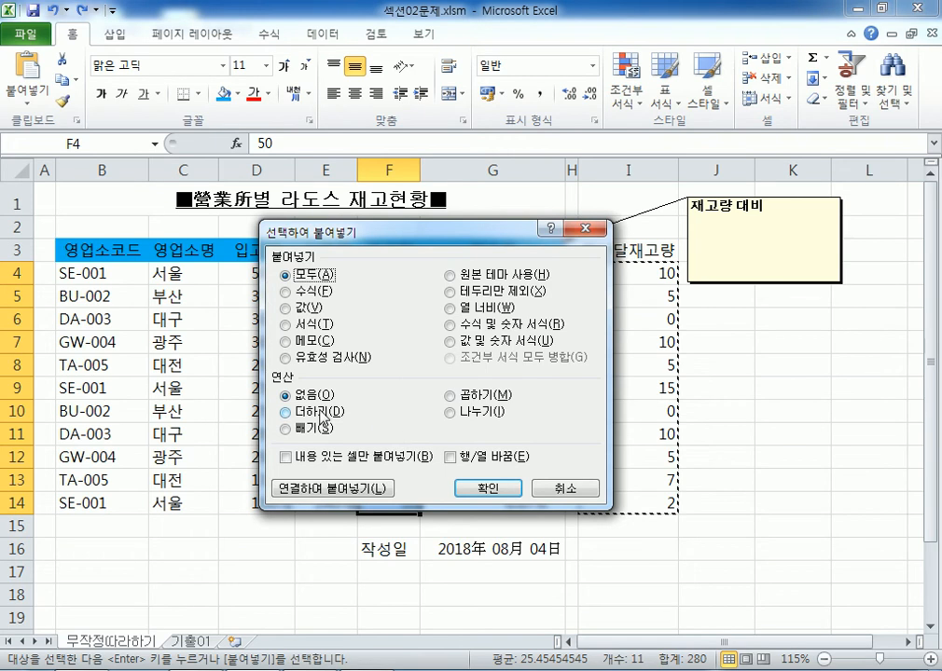
pyautogui.click(323, 418)
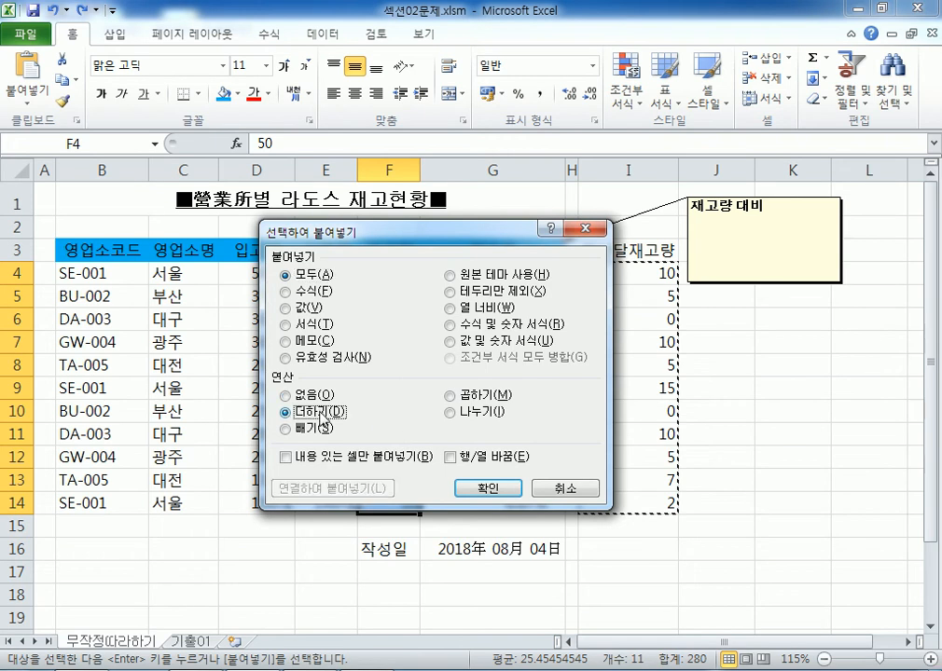
pyautogui.moveTo(505, 239); pyautogui.dragTo(586, 413)
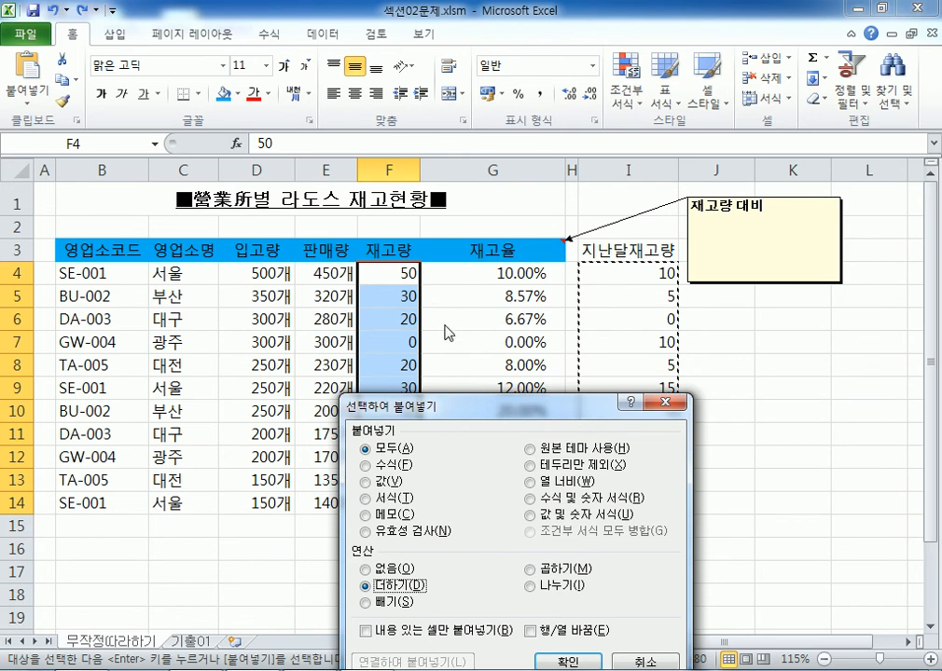
pyautogui.moveTo(480, 400); pyautogui.dragTo(558, 144)
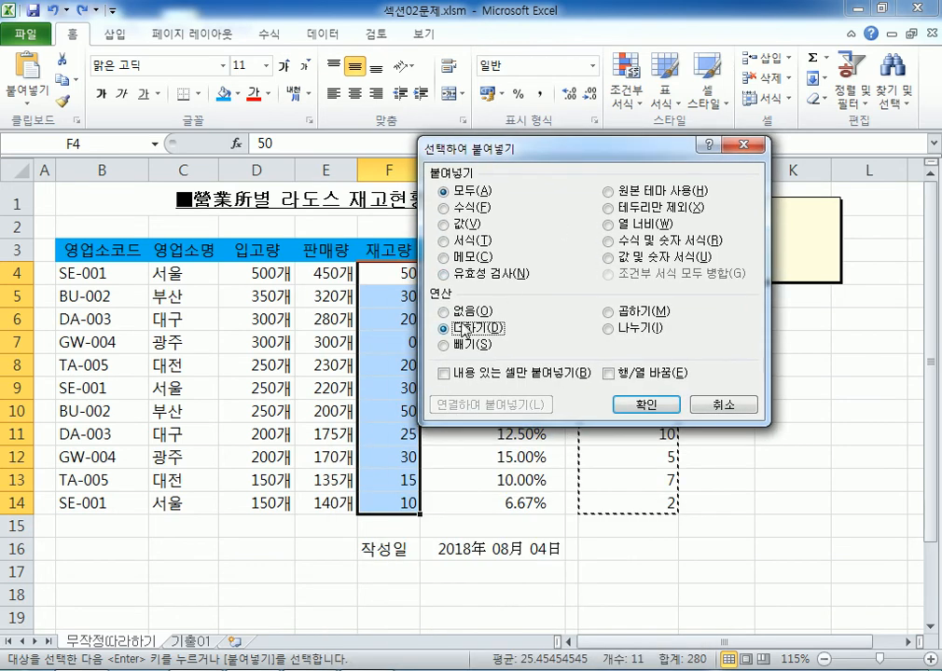
pyautogui.click(646, 404)
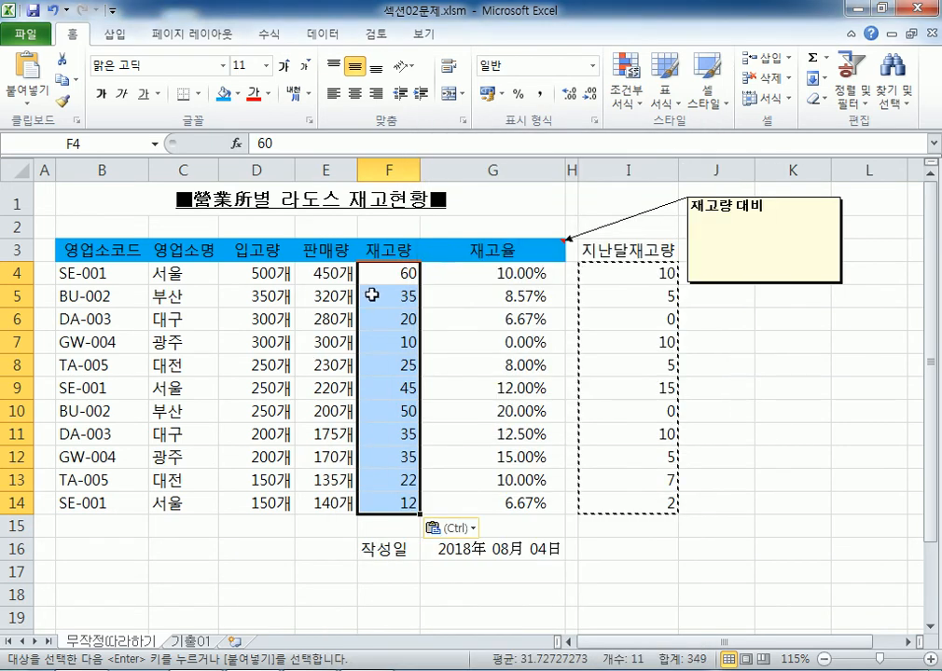
pyautogui.click(481, 305)
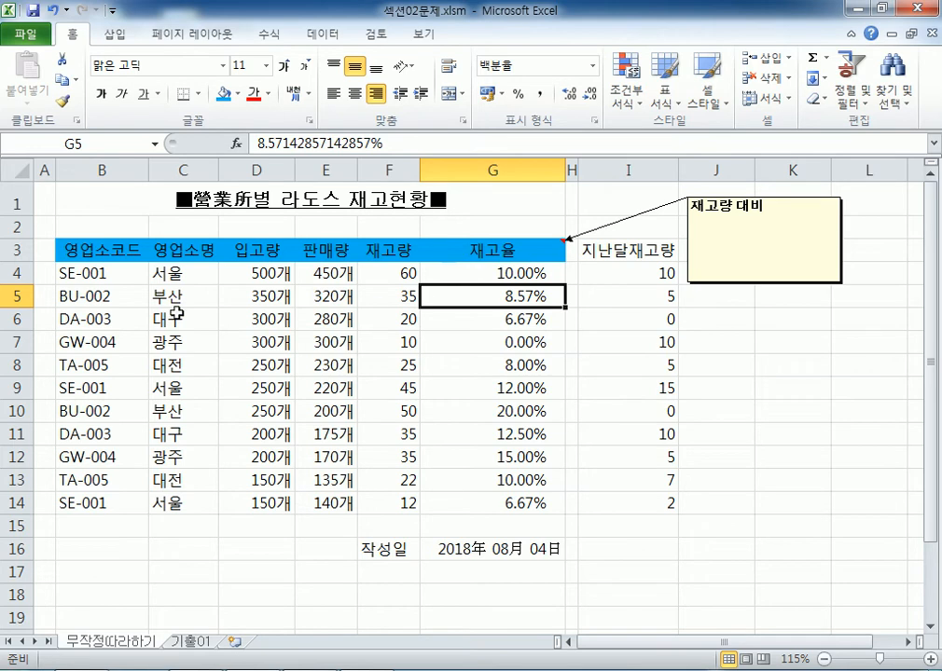
# Highlight the whole inventory table B3:G14, including its header row, to examine its extent
pyautogui.moveTo(103, 251); pyautogui.dragTo(508, 502)
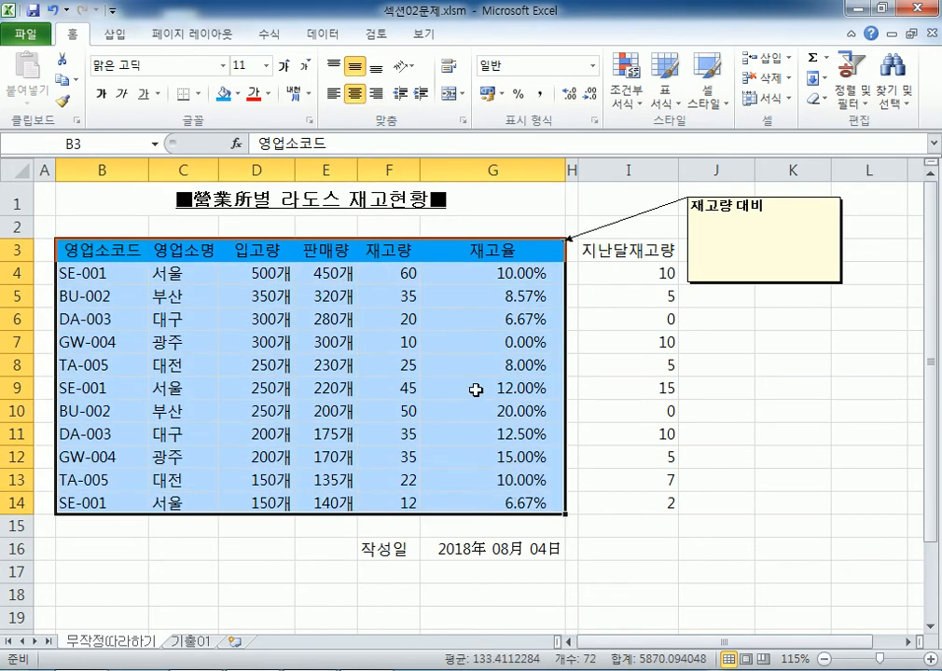
pyautogui.moveTo(84, 249); pyautogui.dragTo(518, 496)
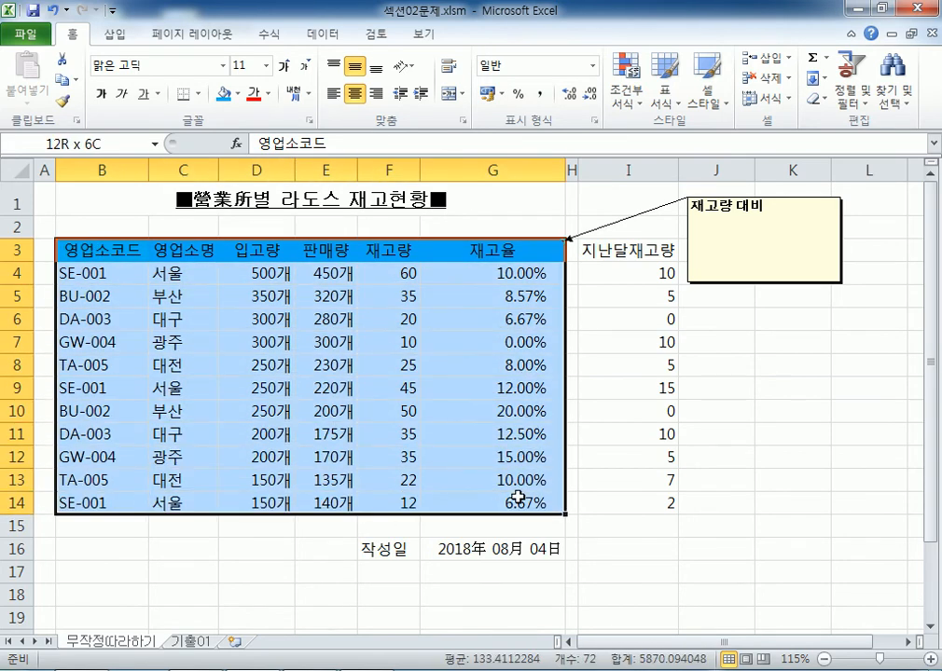
pyautogui.moveTo(517, 499); pyautogui.dragTo(517, 499)
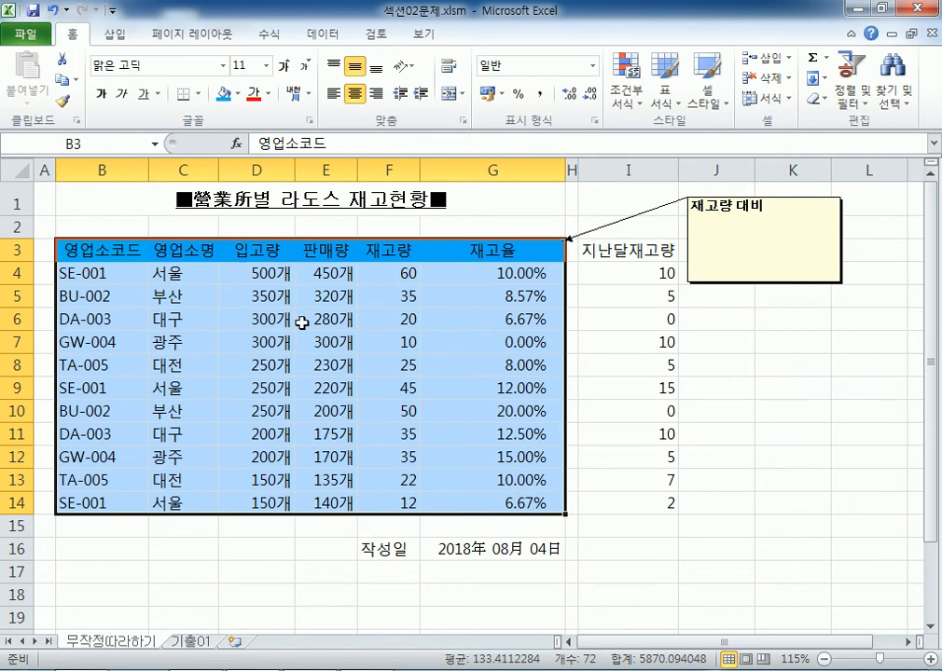
pyautogui.click(223, 320)
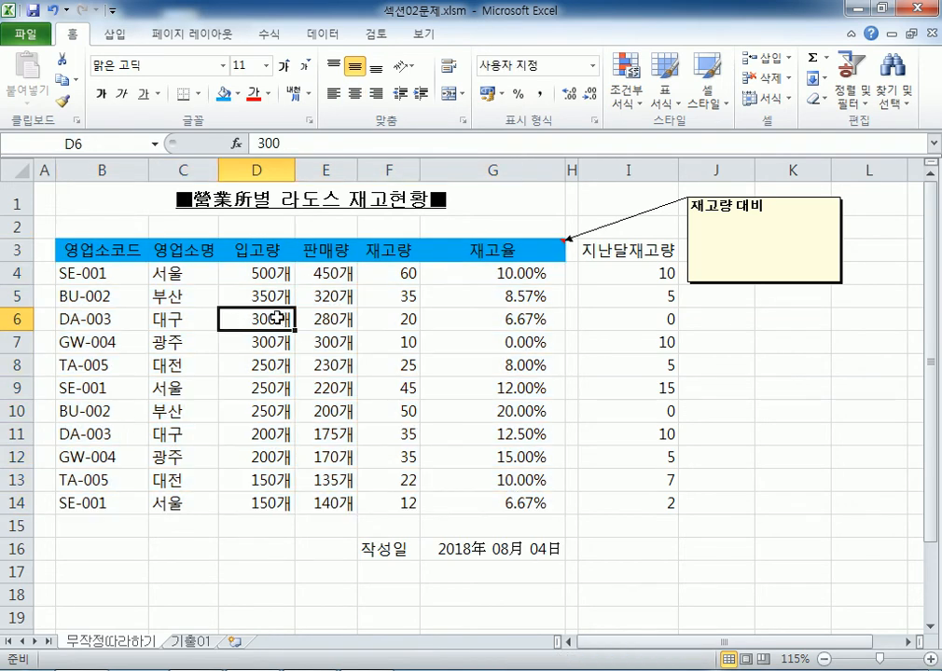
# Select the whole inventory table B3:G14 from a data cell and again from its 영업소코드 header cell
pyautogui.hotkey('ctrl', 'a')
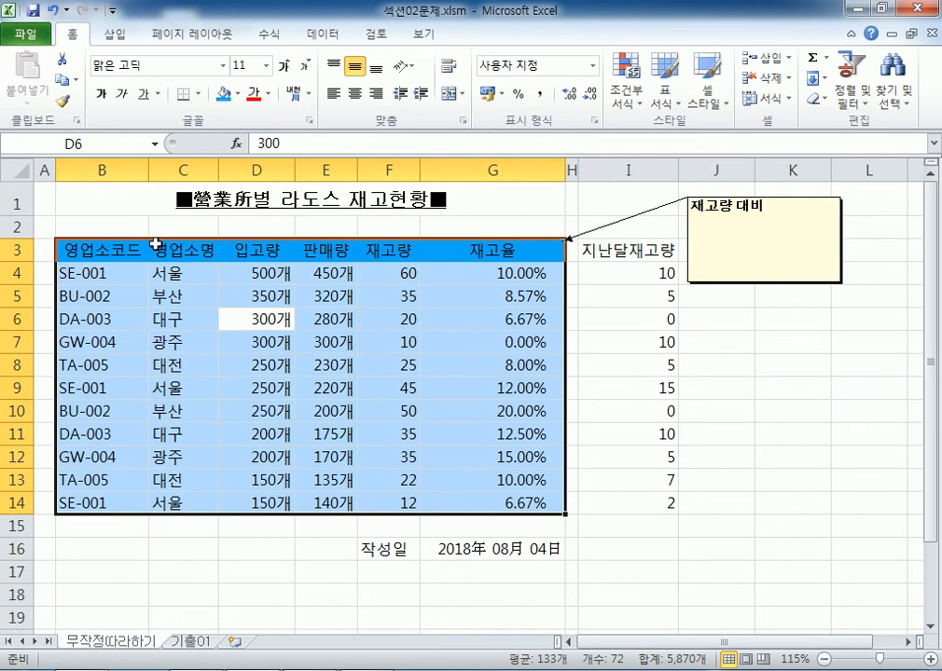
pyautogui.moveTo(100, 250); pyautogui.dragTo(477, 494)
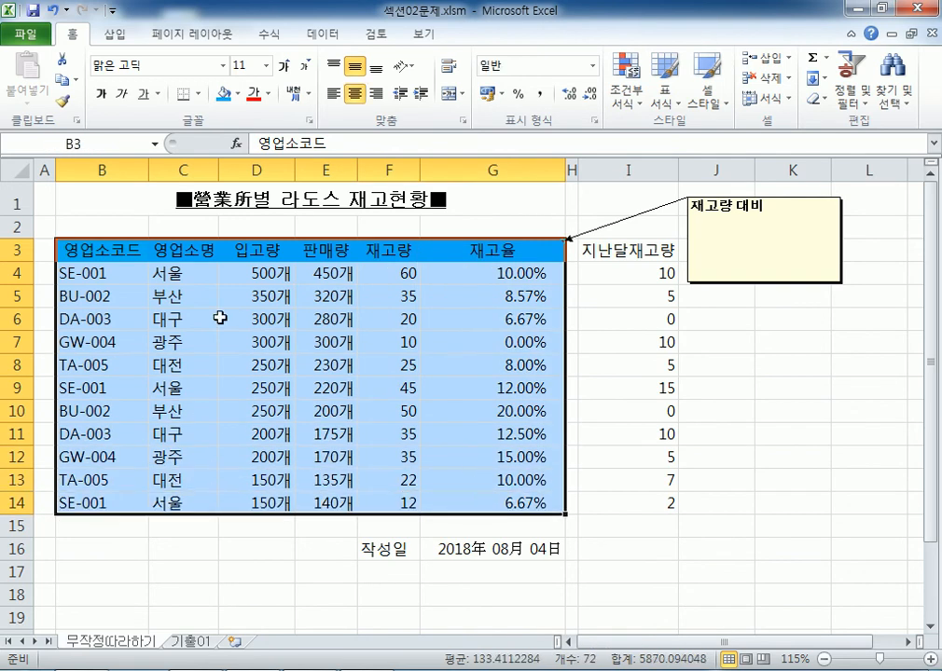
pyautogui.click(100, 253)
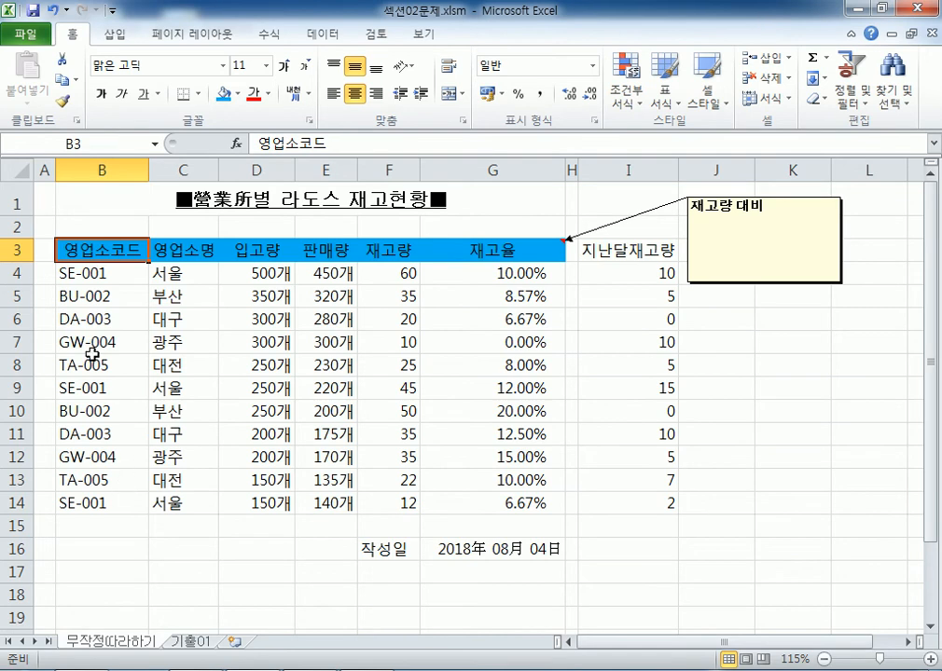
pyautogui.moveTo(63, 250); pyautogui.dragTo(373, 454)
pyautogui.click(82, 250)
pyautogui.hotkey('ctrl', 'a')
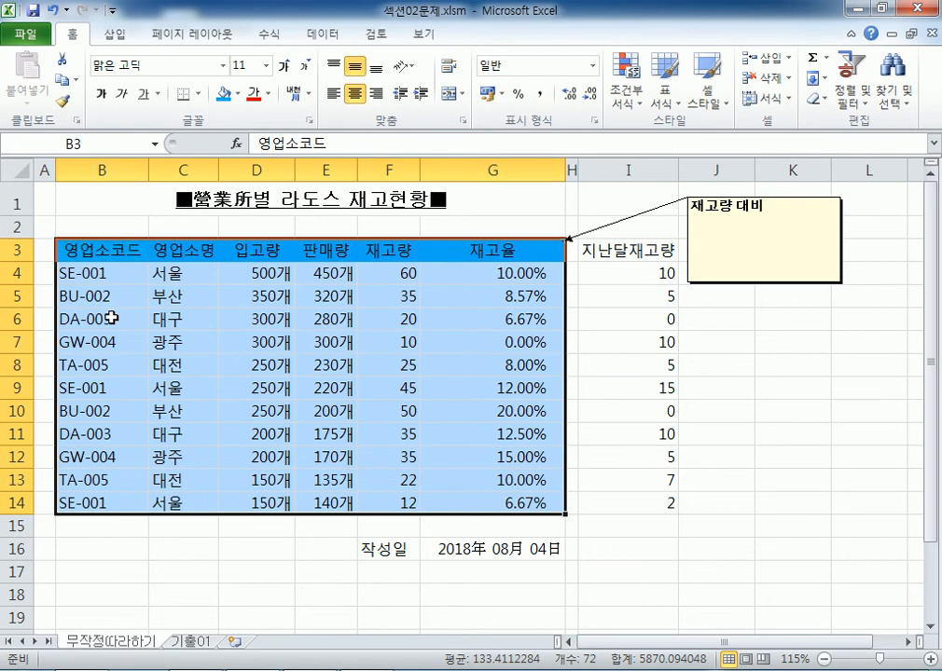
pyautogui.hotkey('ctrl', 'a')
pyautogui.click(111, 318)
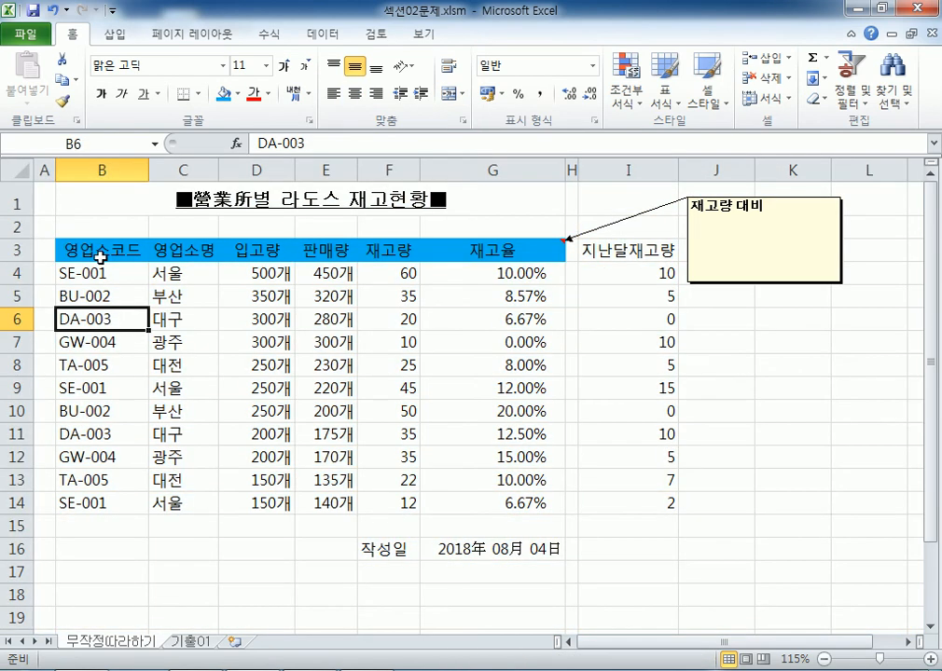
# Select the 입고량 and 판매량 columns D3:E14, extending the selection from the 입고량 header down to the last data row
pyautogui.moveTo(325, 250); pyautogui.dragTo(328, 503)
pyautogui.moveTo(254, 252); pyautogui.dragTo(317, 499)
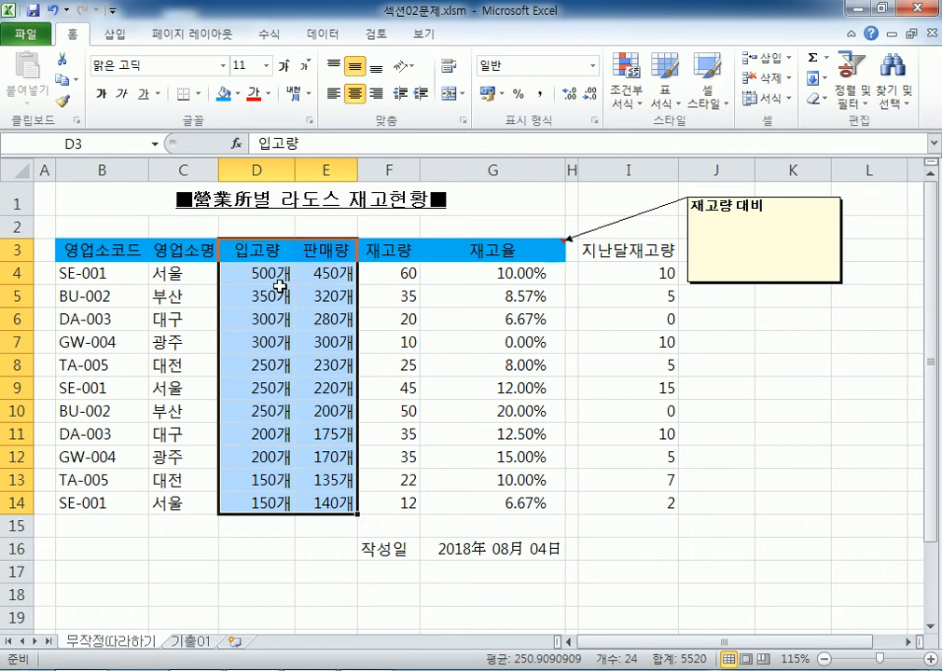
pyautogui.click(240, 248)
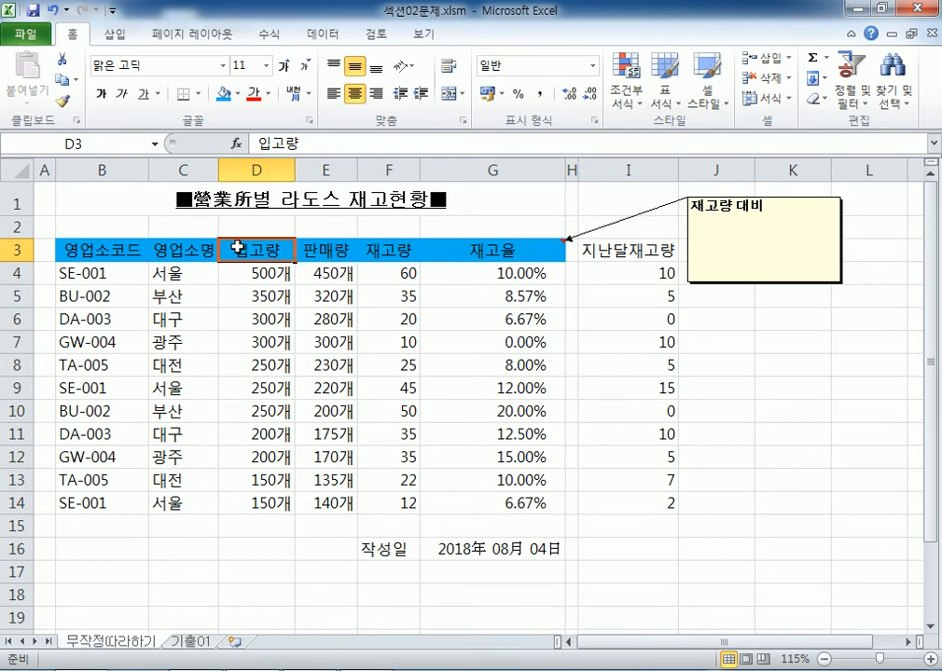
pyautogui.hotkey('shift', 'Right')
pyautogui.hotkey('shift', 'Right')
pyautogui.hotkey('shift', 'Right')
pyautogui.hotkey('shift', 'Left')
pyautogui.hotkey('shift', 'Left')
pyautogui.press('Left')
pyautogui.press('Right')
pyautogui.hotkey('shift', 'Right')
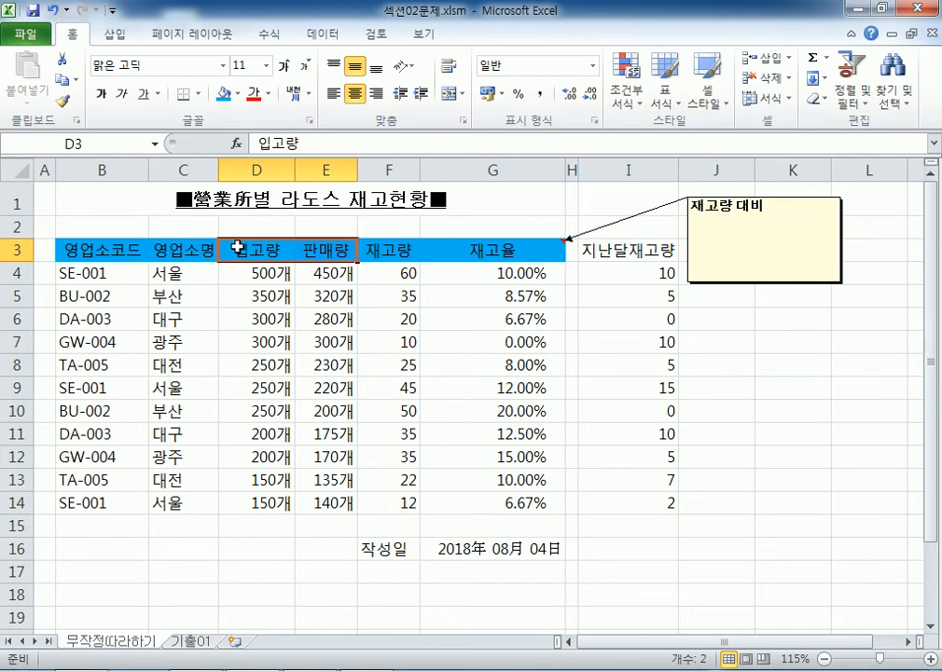
pyautogui.press('Left')
pyautogui.press('Right')
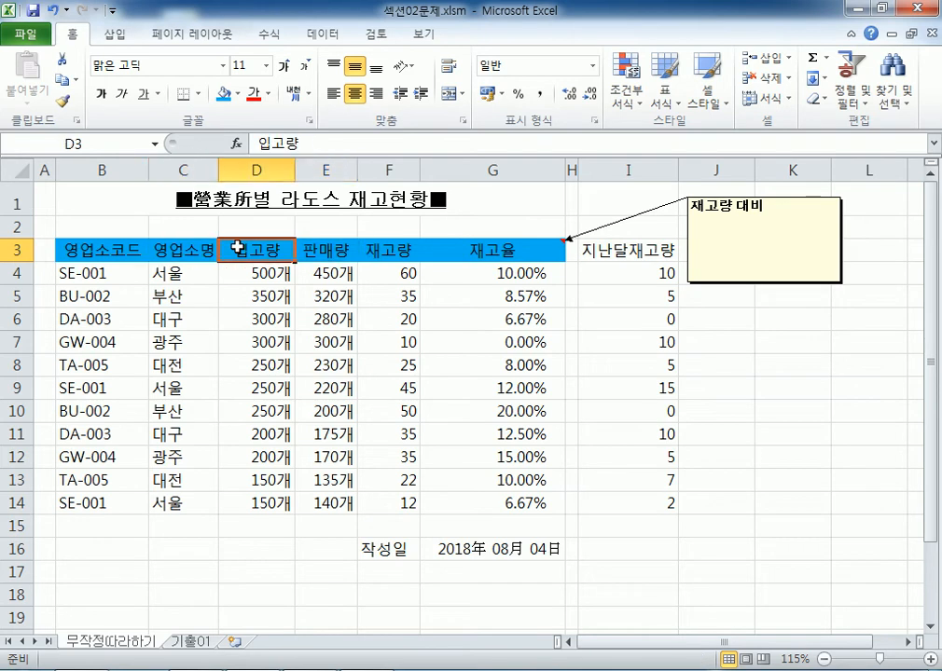
pyautogui.hotkey('shift', 'Right')
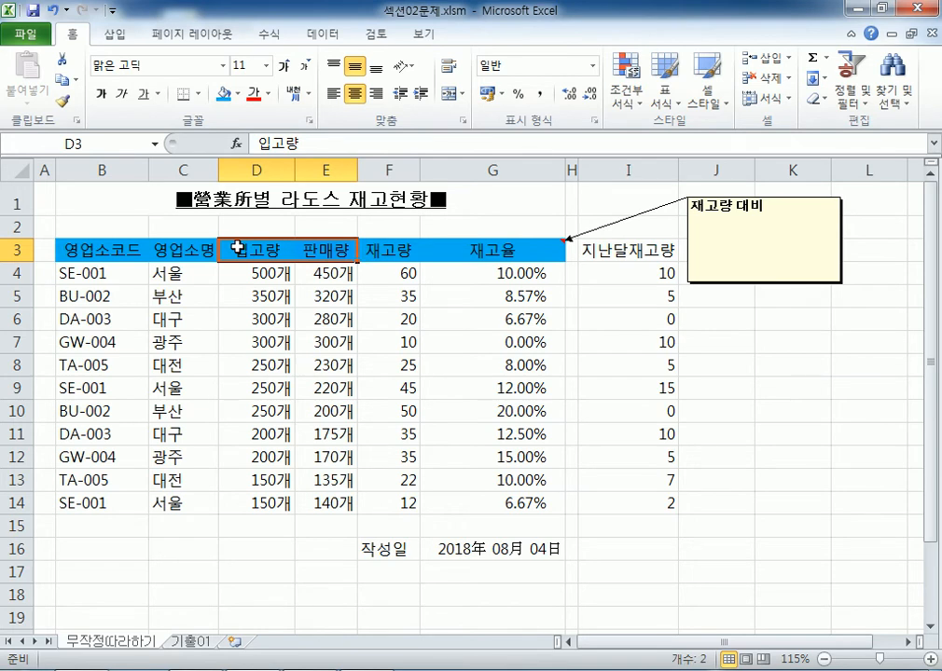
pyautogui.hotkey('ctrl', 'shift', 'Down')
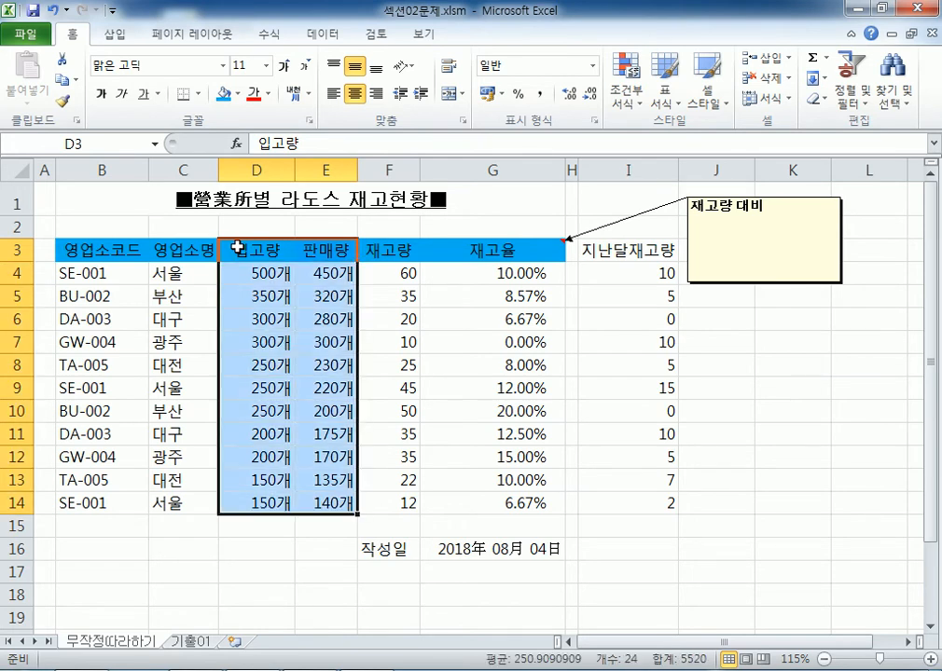
# Jump between the 입고량 column's header and last data cell, and select the column's range D3:D14
pyautogui.click(238, 248)
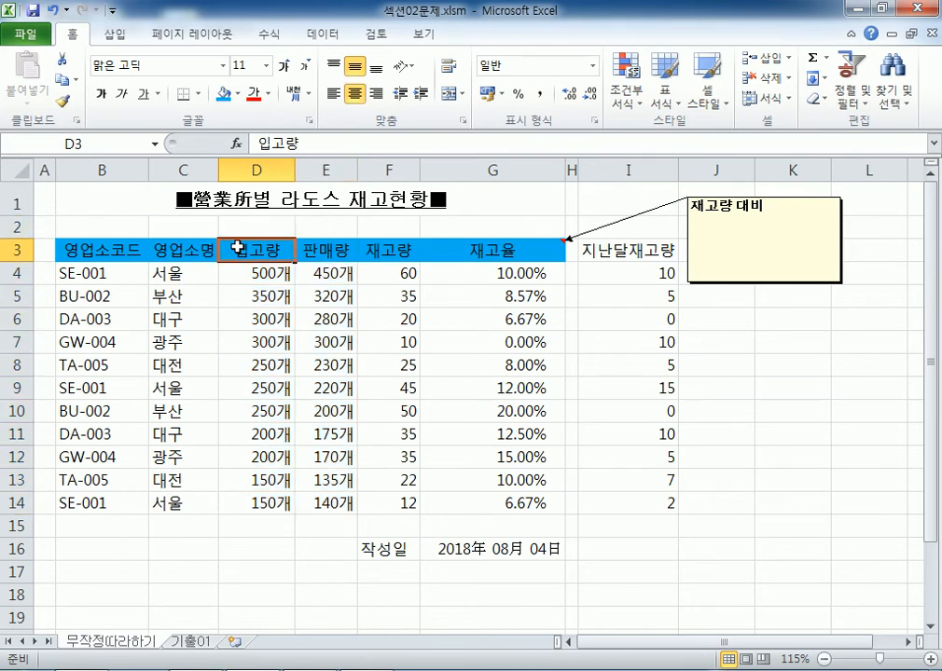
pyautogui.hotkey('ctrl', 'Down')
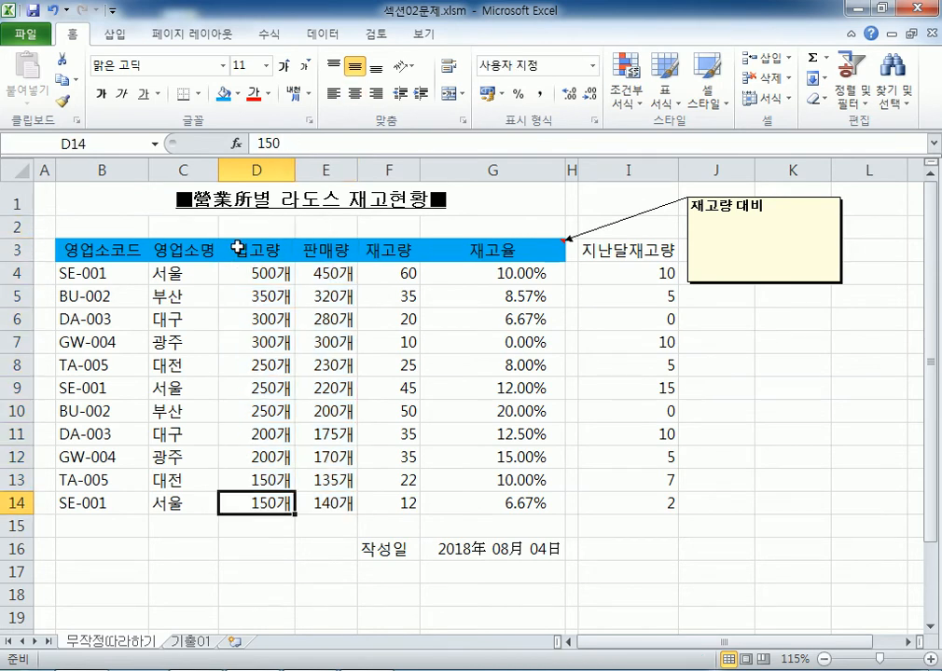
pyautogui.hotkey('ctrl', 'Up')
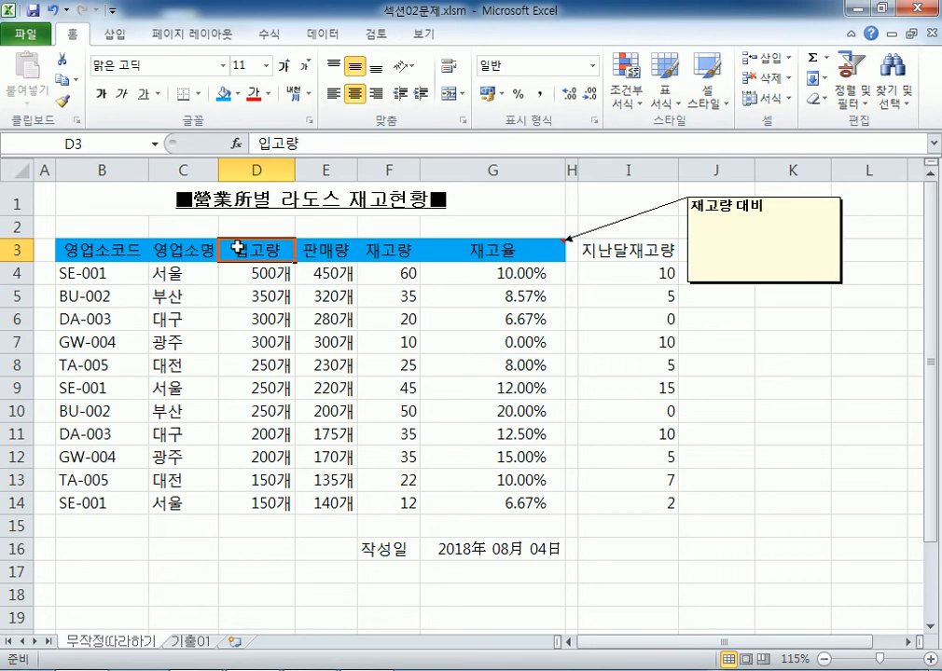
pyautogui.hotkey('ctrl', 'shift', 'Down')
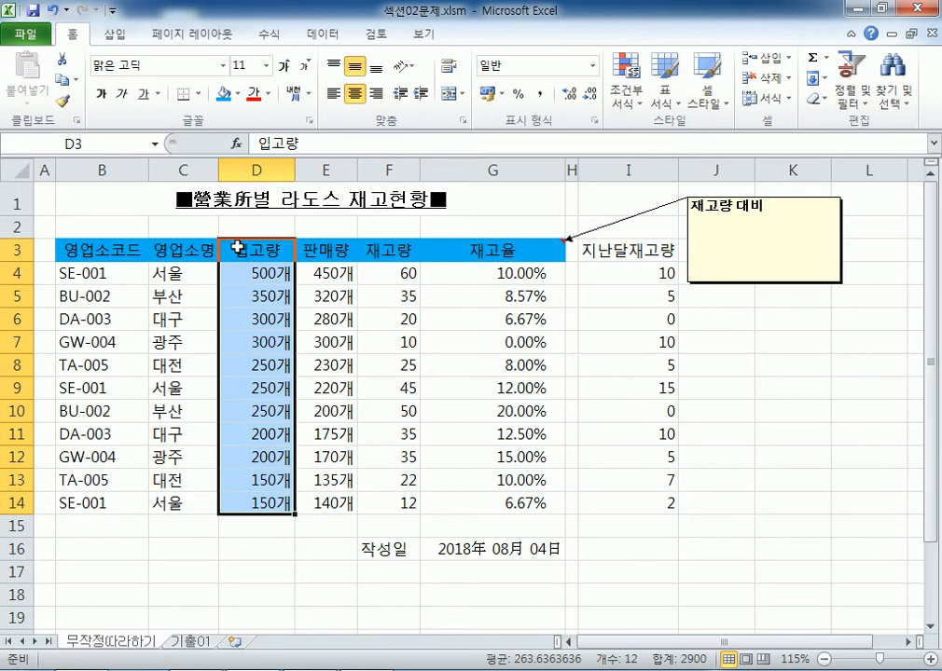
pyautogui.press('Up')
pyautogui.press('Down')
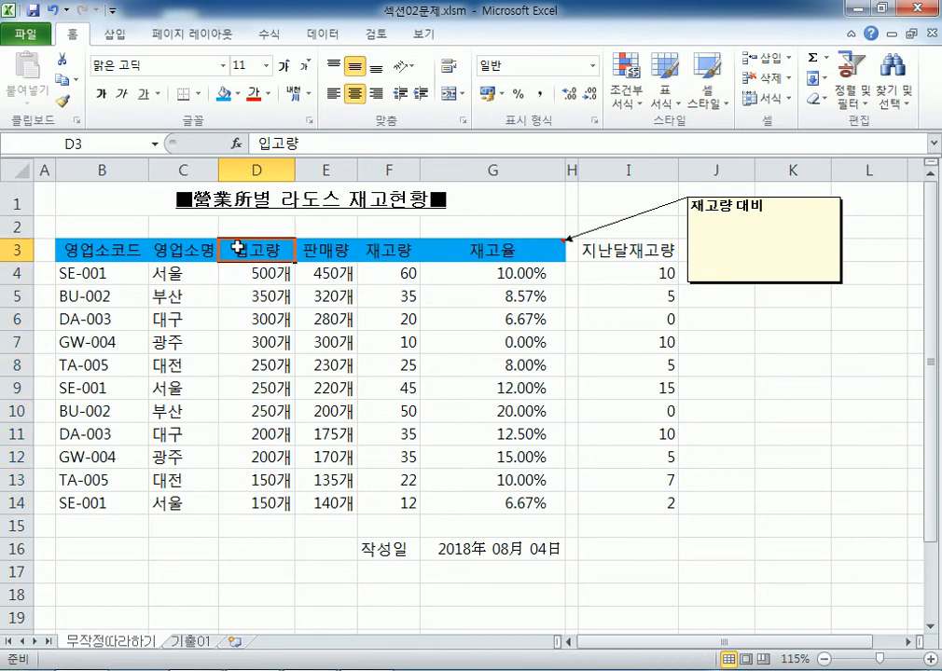
# Grow and shrink a selection starting at D3 across neighbouring columns and rows, ending with D3:E14 selected
pyautogui.hotkey('shift', 'Right')
pyautogui.hotkey('shift', 'Right')
pyautogui.hotkey('shift', 'Right')
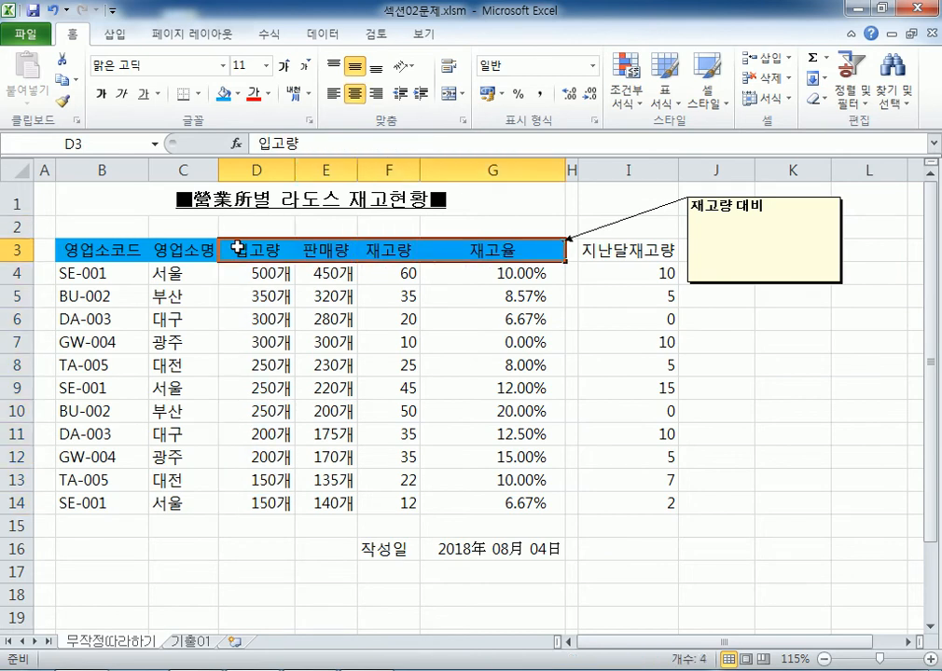
pyautogui.hotkey('shift', 'Down')
pyautogui.hotkey('shift', 'Down')
pyautogui.hotkey('shift', 'Down')
pyautogui.hotkey('shift', 'Down')
pyautogui.hotkey('shift', 'Left')
pyautogui.hotkey('shift', 'Left')
pyautogui.hotkey('shift', 'Up')
pyautogui.hotkey('shift', 'Up')
pyautogui.hotkey('shift', 'Up')
pyautogui.hotkey('shift', 'Up')
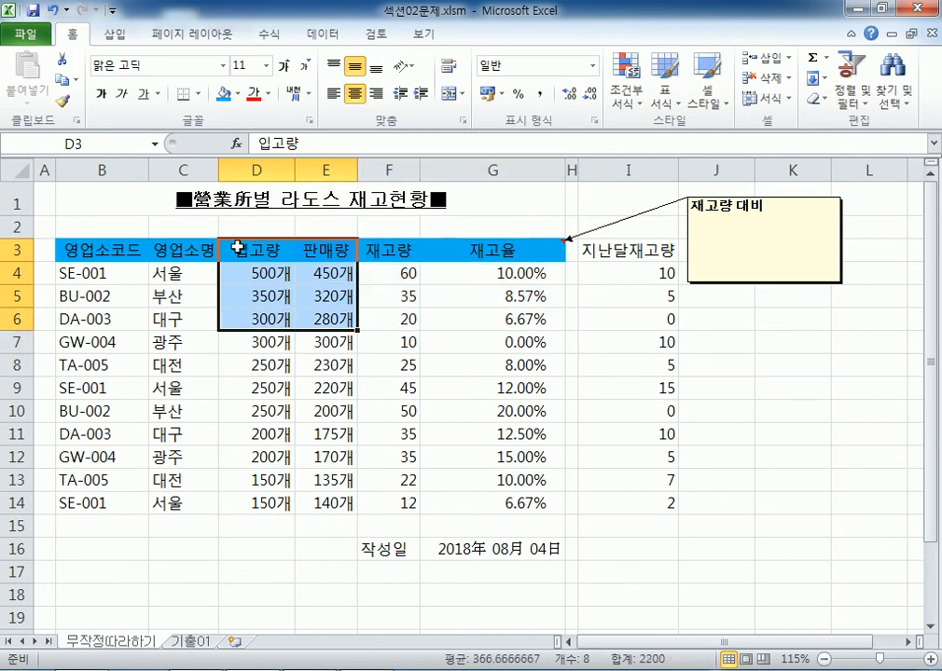
pyautogui.hotkey('shift', 'Down')
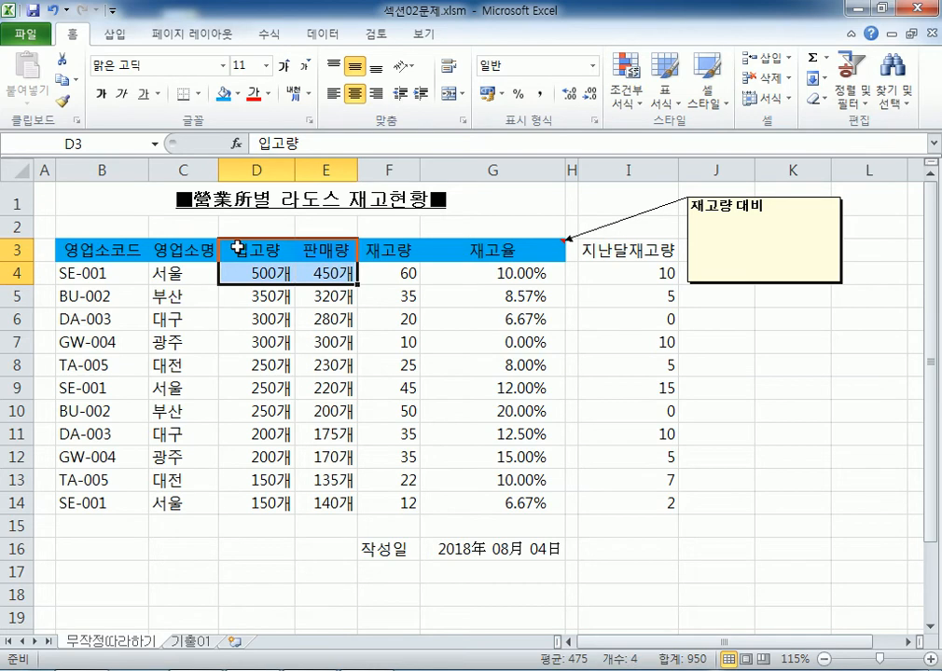
pyautogui.hotkey('ctrl', 'shift', 'Down')
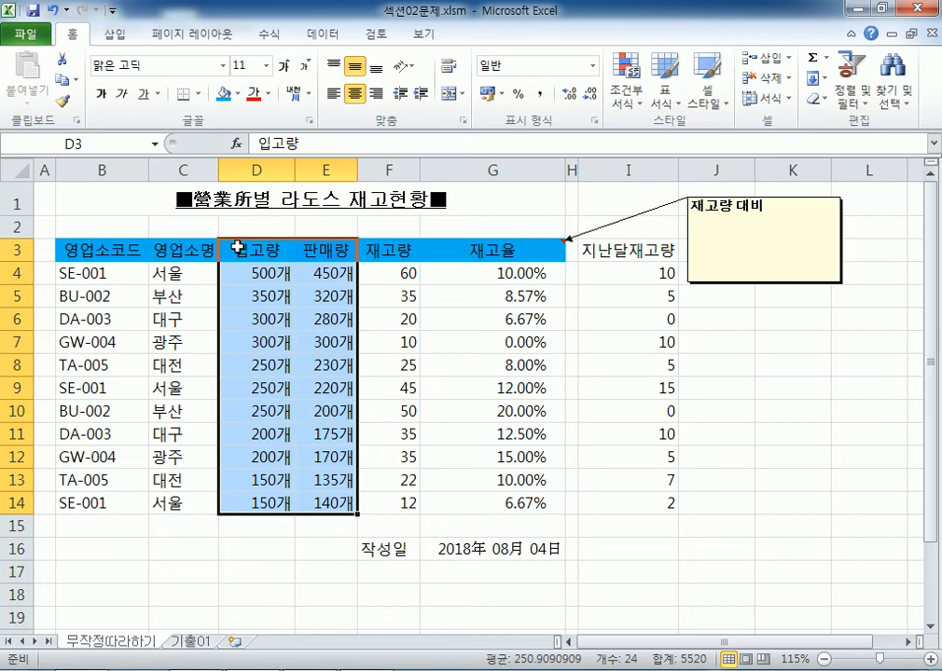
# Highlight the whole inventory table B3:G14 starting from the 판매량 data cell E9
pyautogui.press('Left')
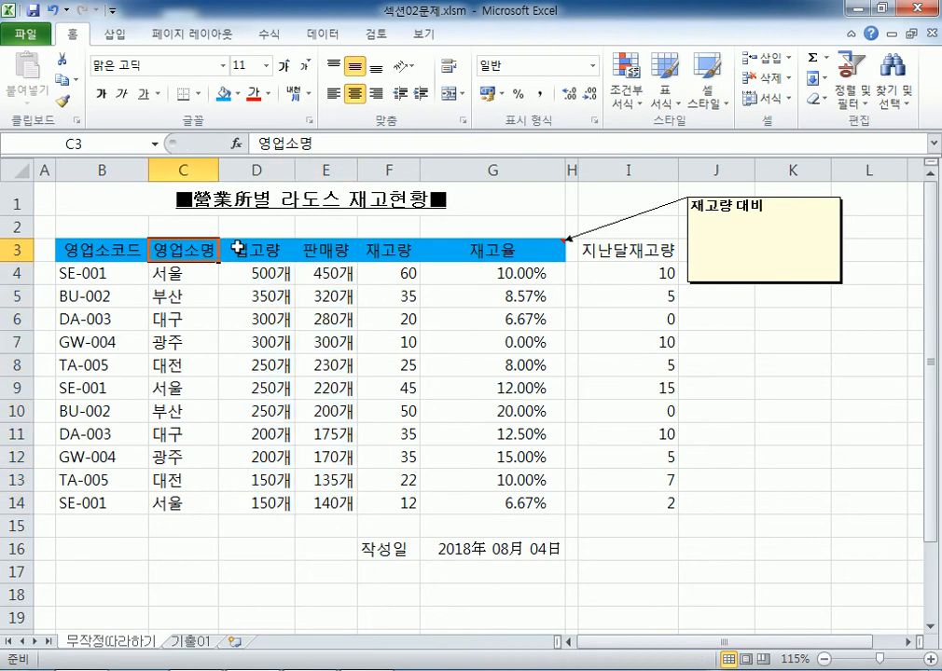
pyautogui.moveTo(127, 252); pyautogui.dragTo(452, 492)
pyautogui.click(319, 380)
pyautogui.hotkey('ctrl', 'a')
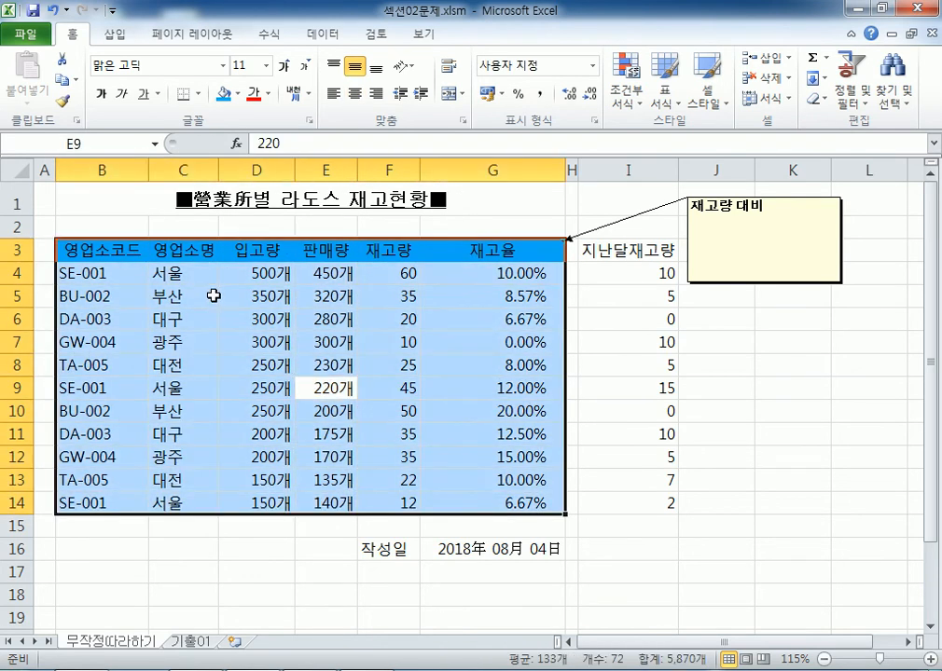
# Select the 입고량 column D3:D14 and widen the selection to include 판매량 and 재고량, covering D3:F14
pyautogui.click(252, 248)
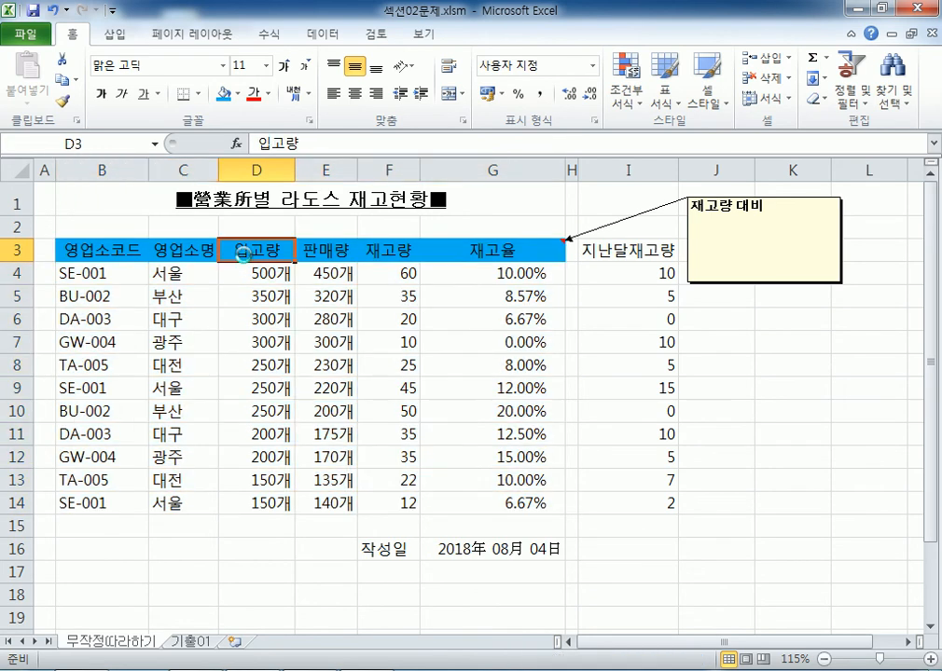
pyautogui.press('Right')
pyautogui.press('Left')
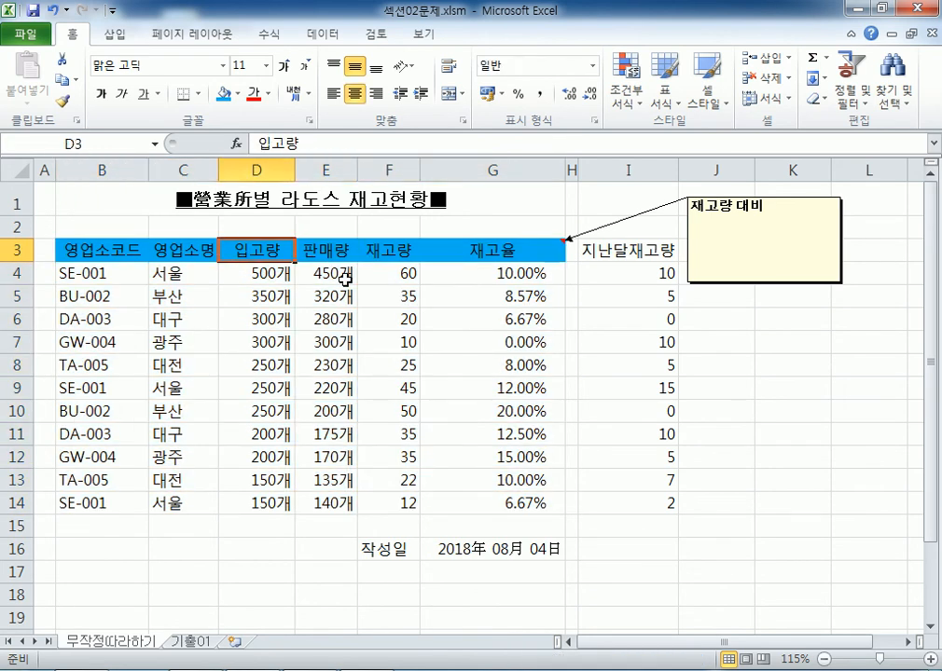
pyautogui.hotkey('ctrl', 'shift', 'Down')
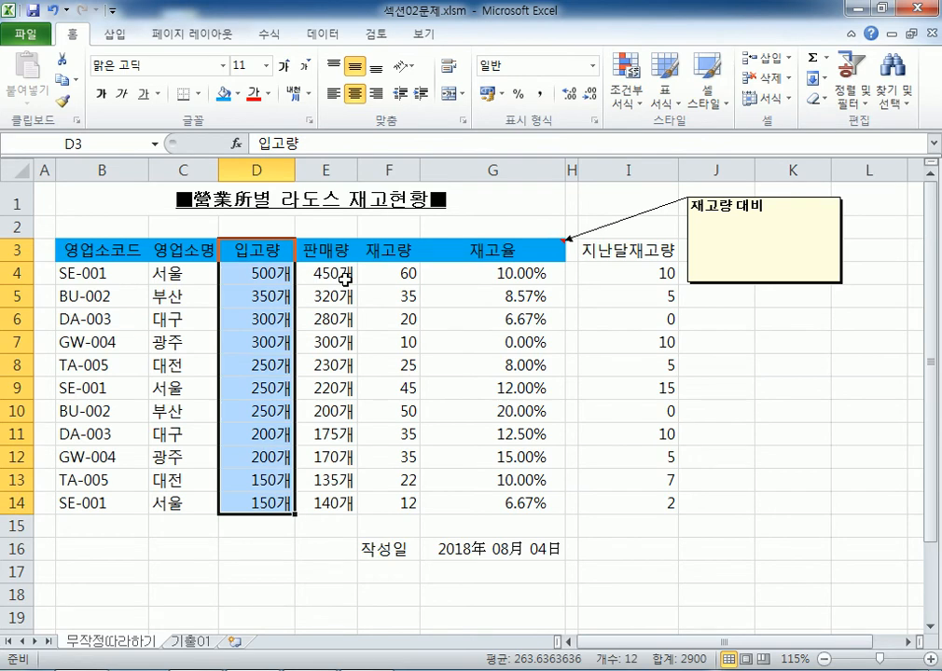
pyautogui.hotkey('shift', 'Right')
pyautogui.hotkey('shift', 'Right')
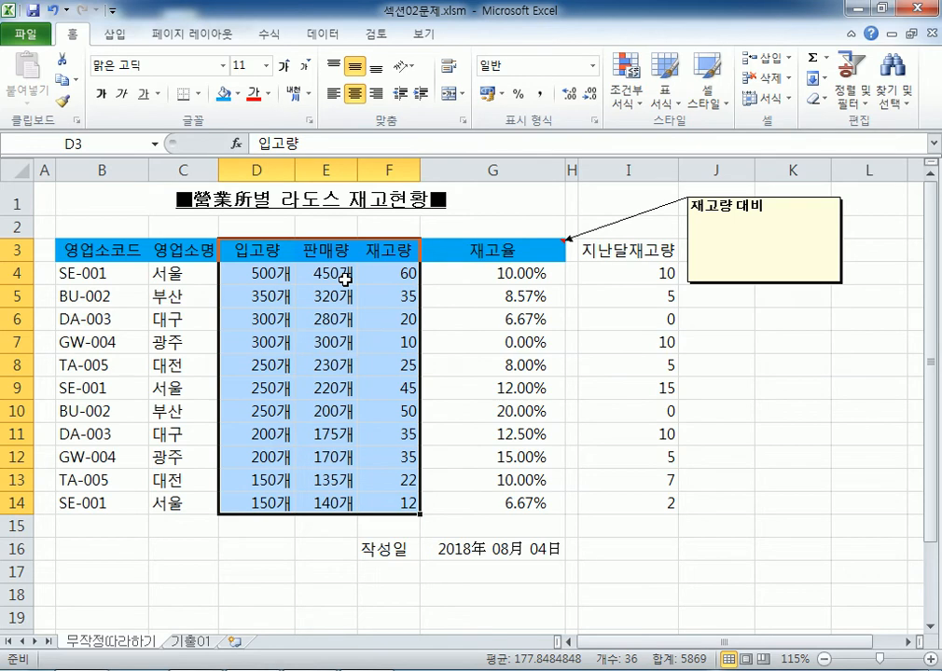
# Try applying 모든 테두리 borders to the whole inventory table B3:G14
pyautogui.click(104, 248)
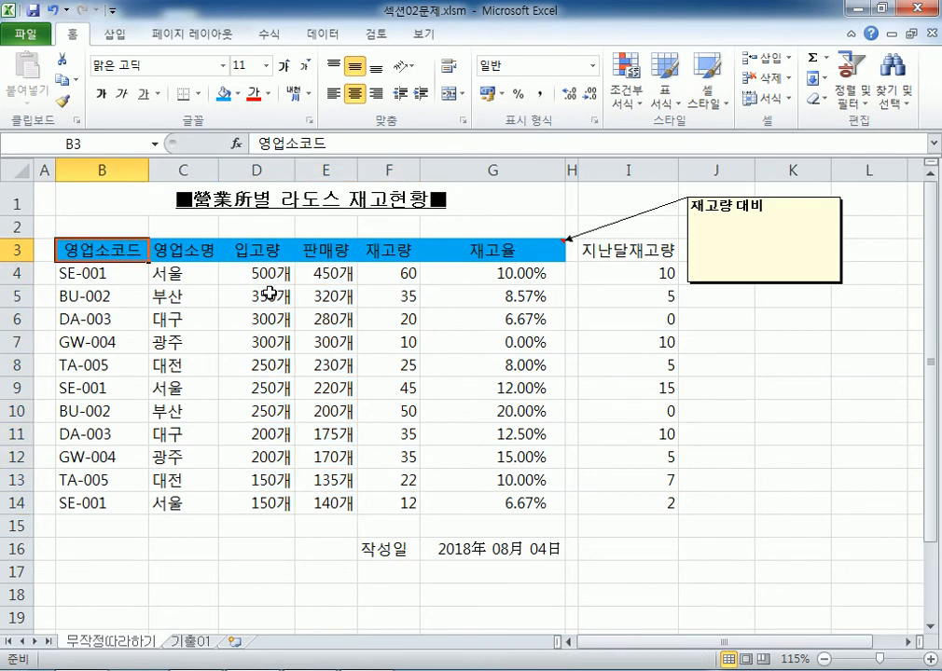
pyautogui.hotkey('ctrl', 'a')
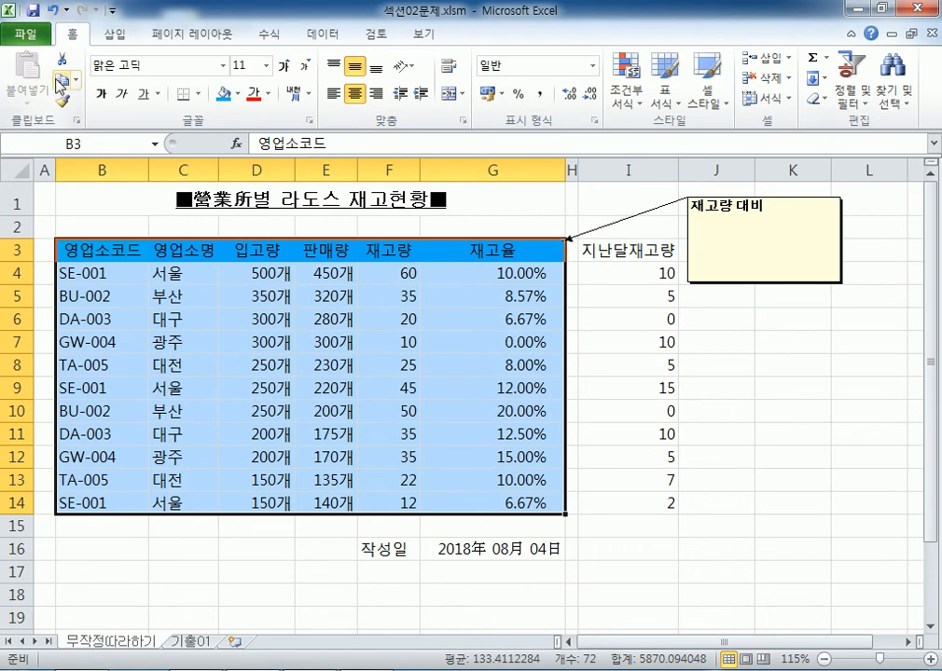
pyautogui.click(196, 95)
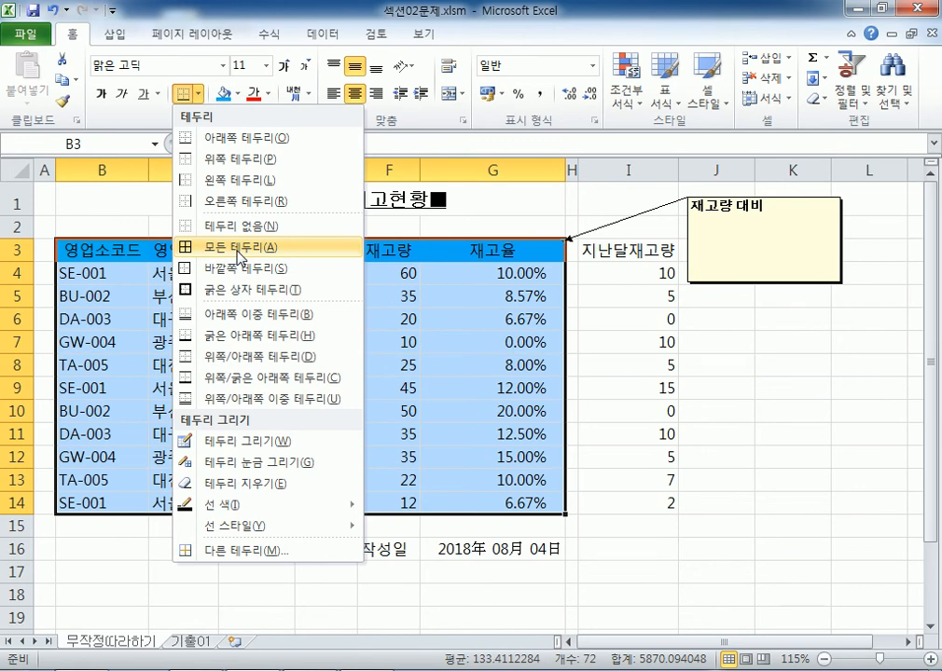
pyautogui.click(240, 250)
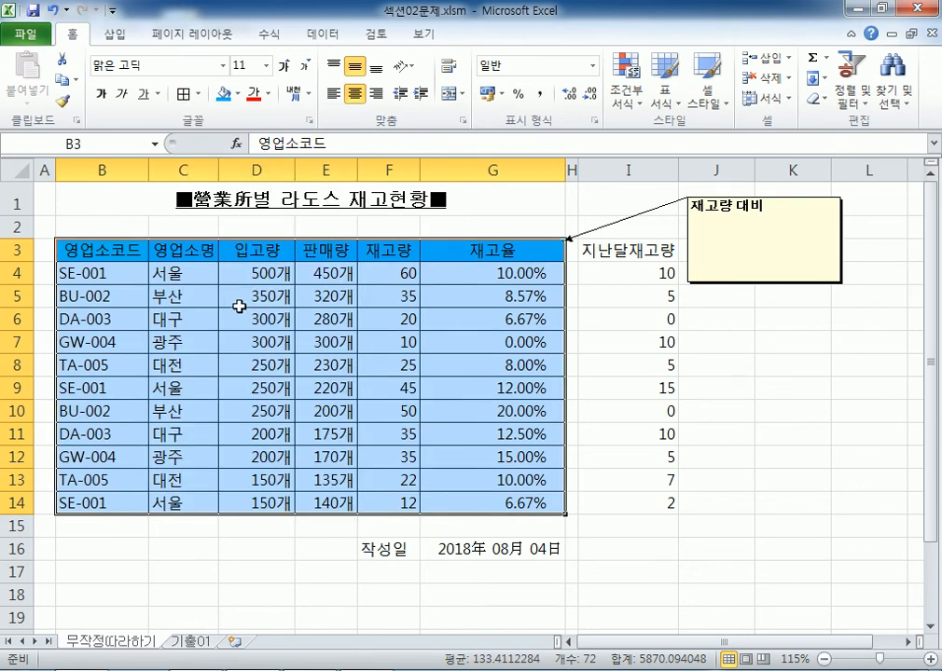
pyautogui.click(257, 409)
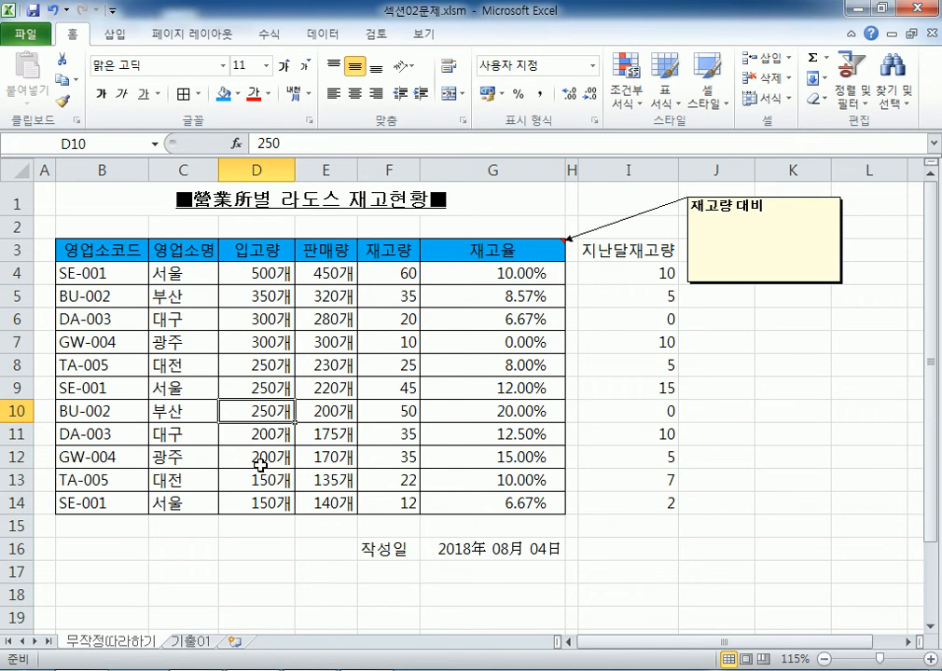
# Remove all borders from the inventory table B3:G14
pyautogui.moveTo(93, 250); pyautogui.dragTo(485, 503)
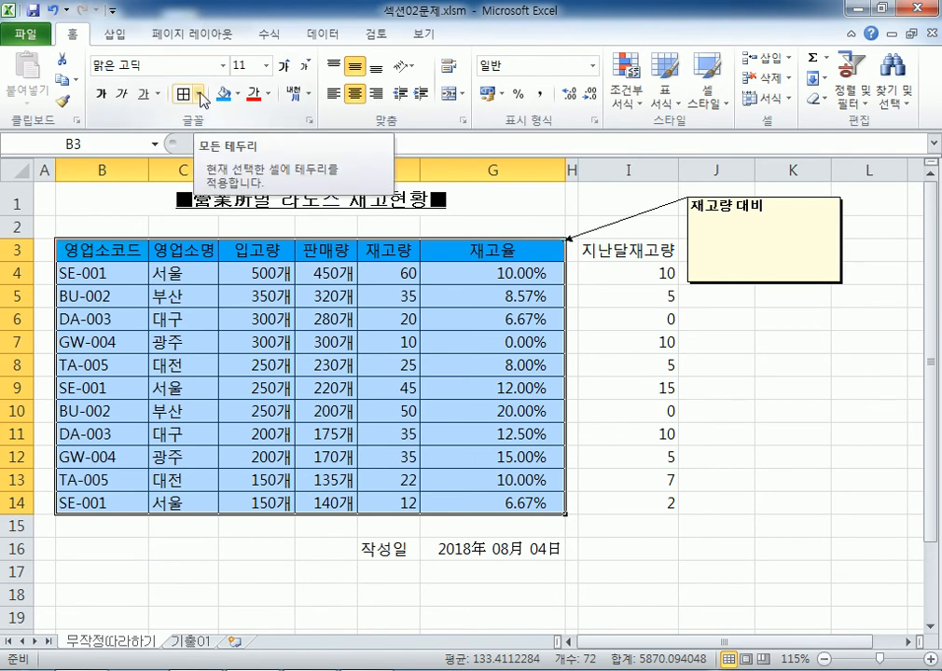
pyautogui.moveTo(79, 252); pyautogui.dragTo(447, 498)
pyautogui.hotkey('ctrl', '1')
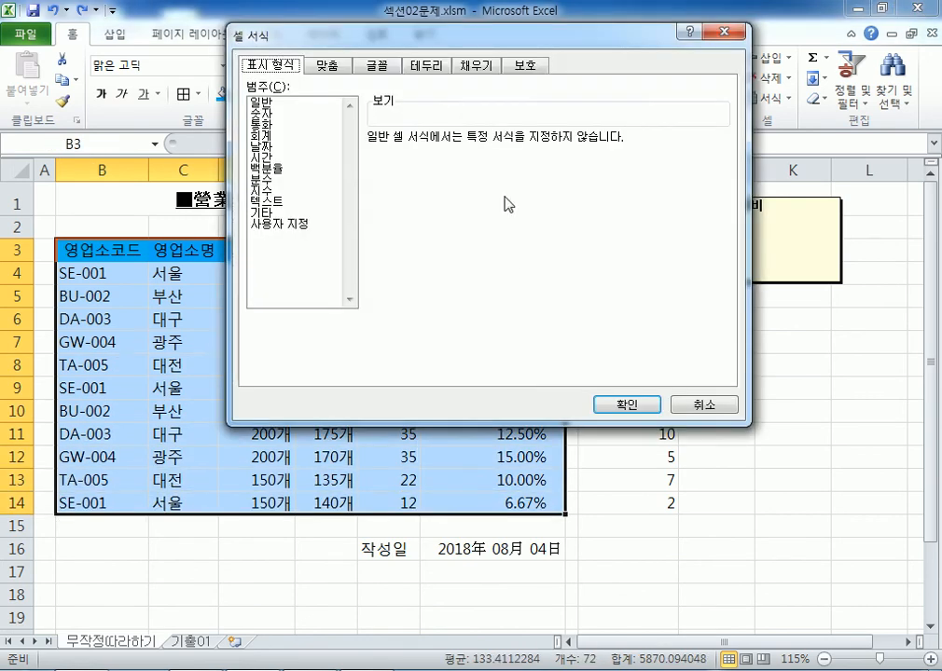
pyautogui.click(426, 67)
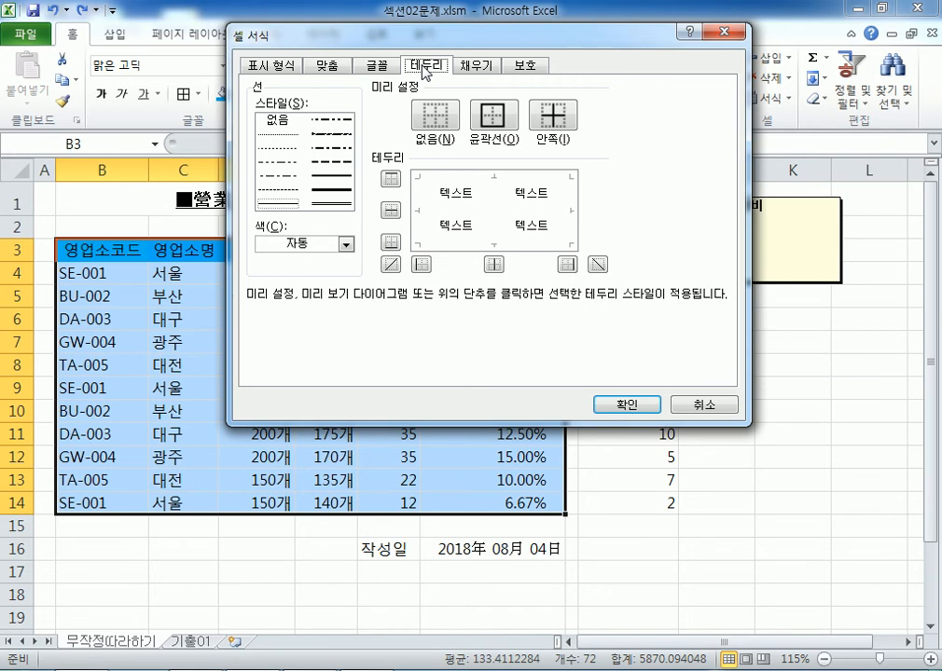
pyautogui.press('Escape')
pyautogui.click(199, 93)
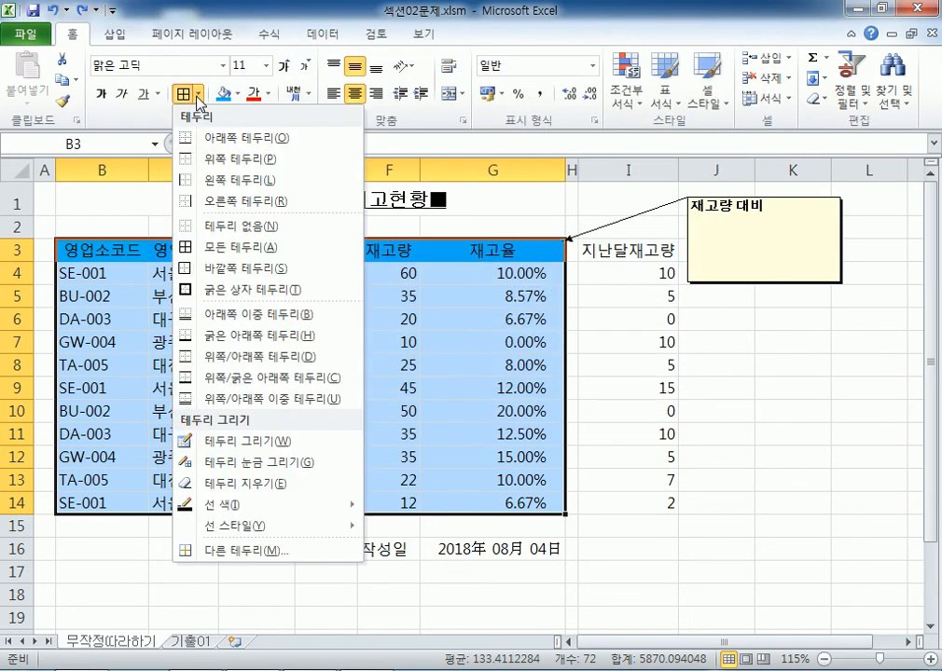
pyautogui.click(215, 229)
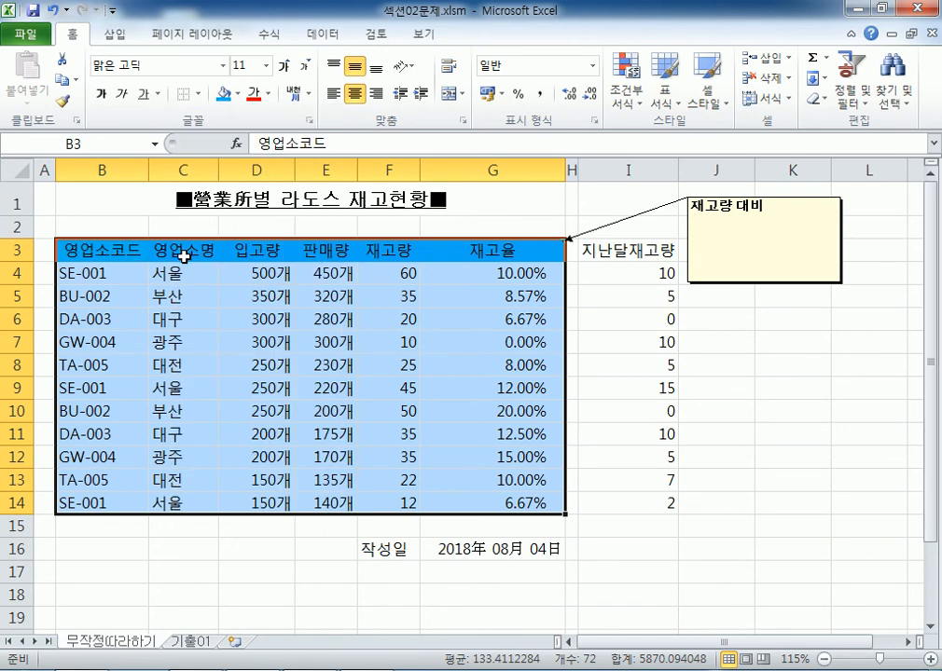
# Set the border line for table B3:G14 to a thin solid line in the standard blue colour
pyautogui.hotkey('ctrl', '1')
pyautogui.moveTo(318, 28); pyautogui.dragTo(376, 28)
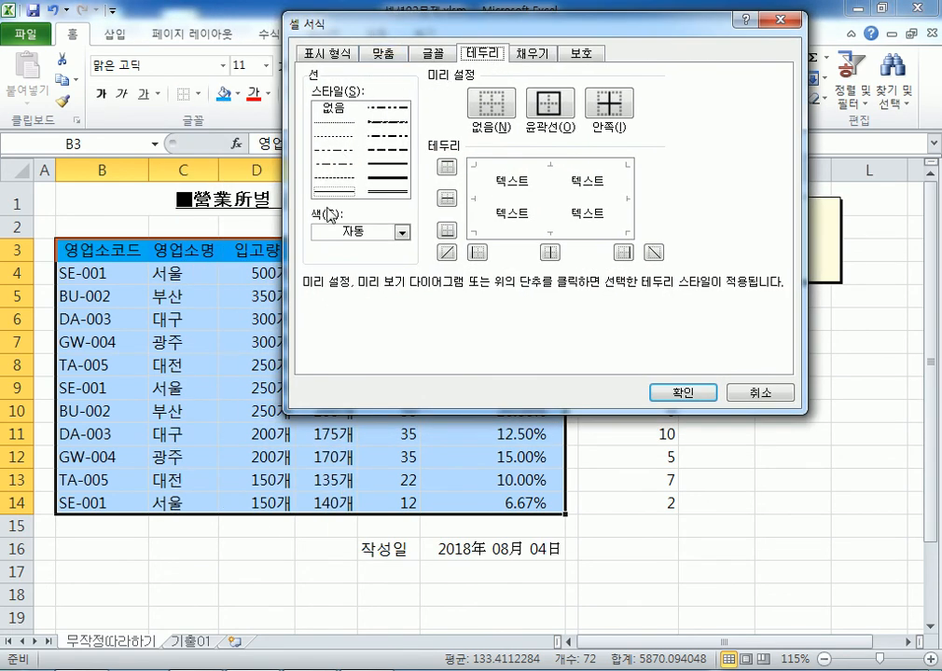
pyautogui.click(327, 237)
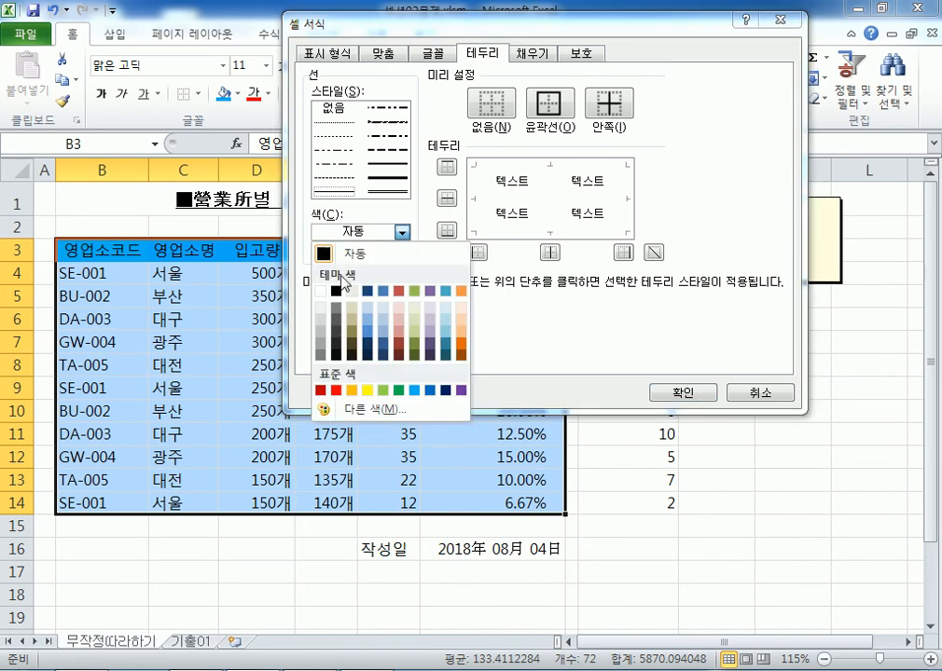
pyautogui.click(430, 391)
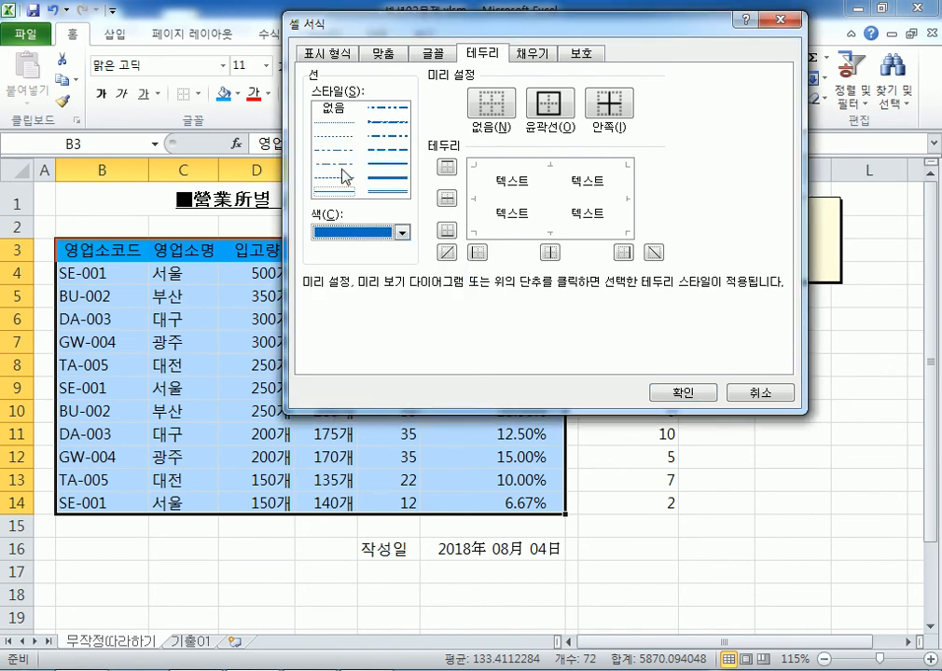
pyautogui.click(391, 233)
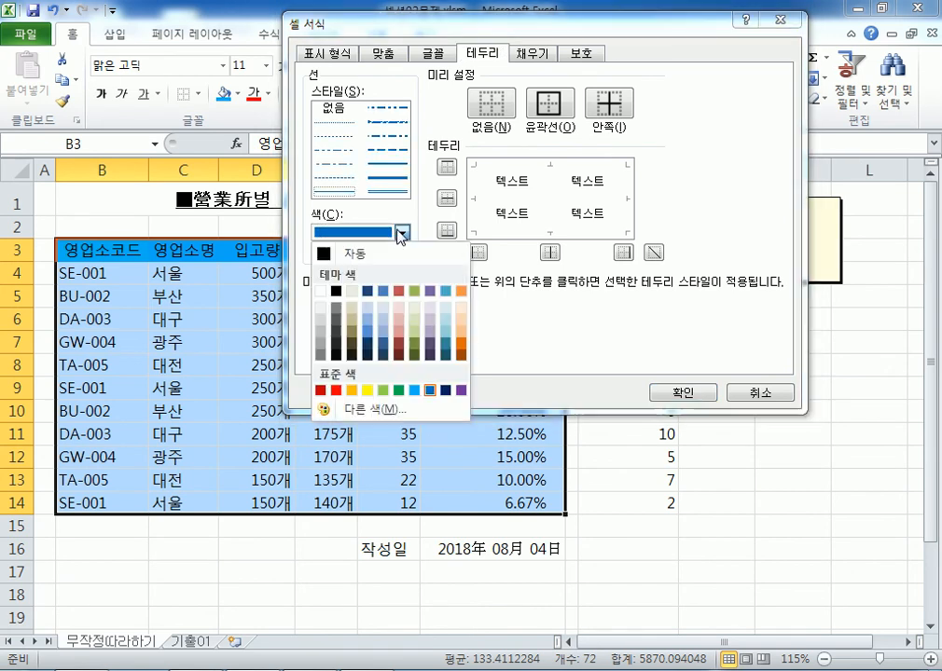
pyautogui.click(430, 392)
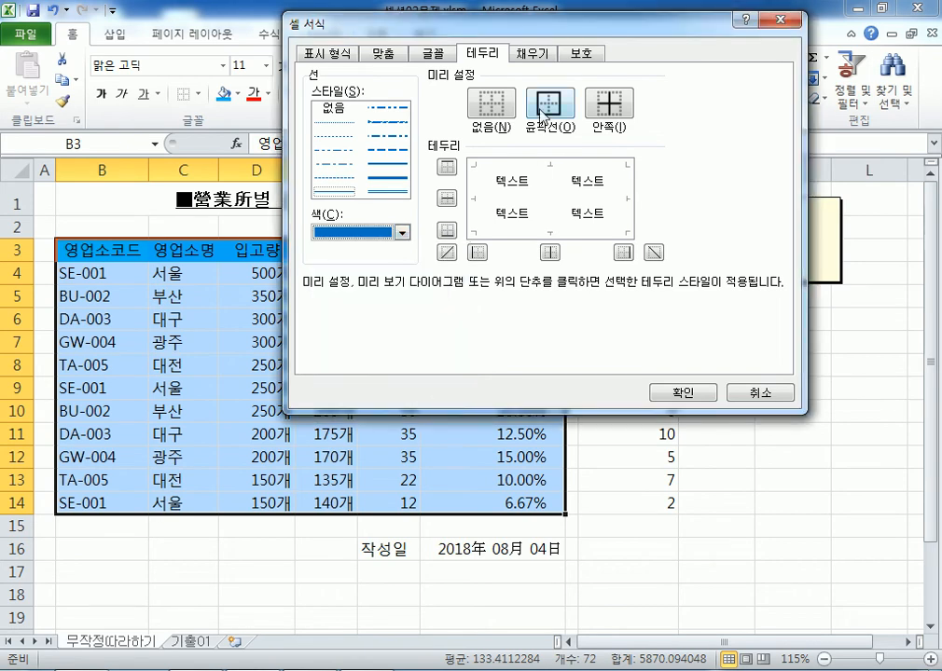
# Apply the blue line as both the inside borders and the outline of table B3:G14
pyautogui.click(601, 107)
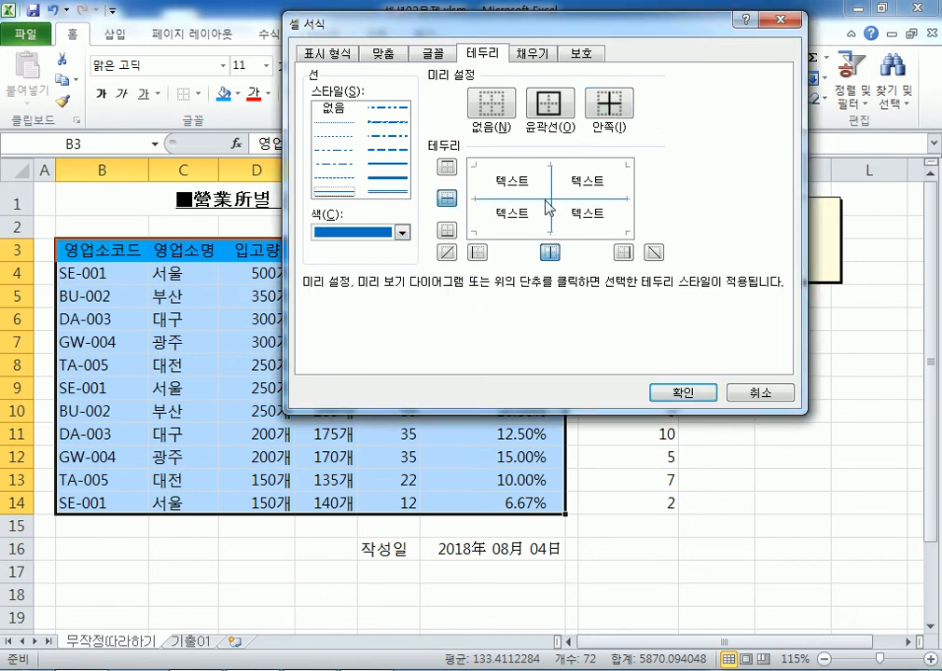
pyautogui.click(551, 102)
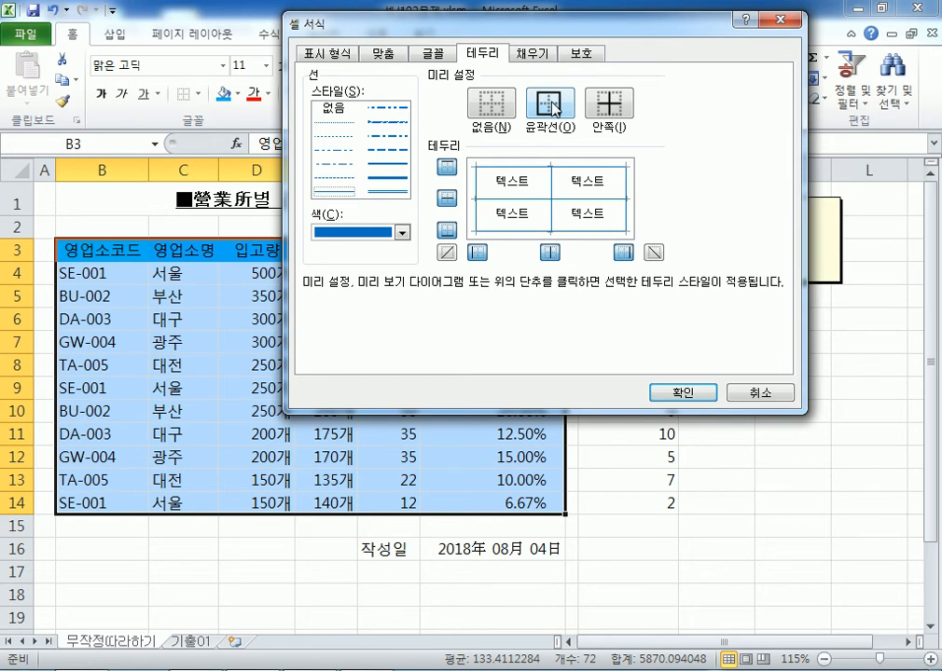
pyautogui.click(502, 108)
pyautogui.click(601, 105)
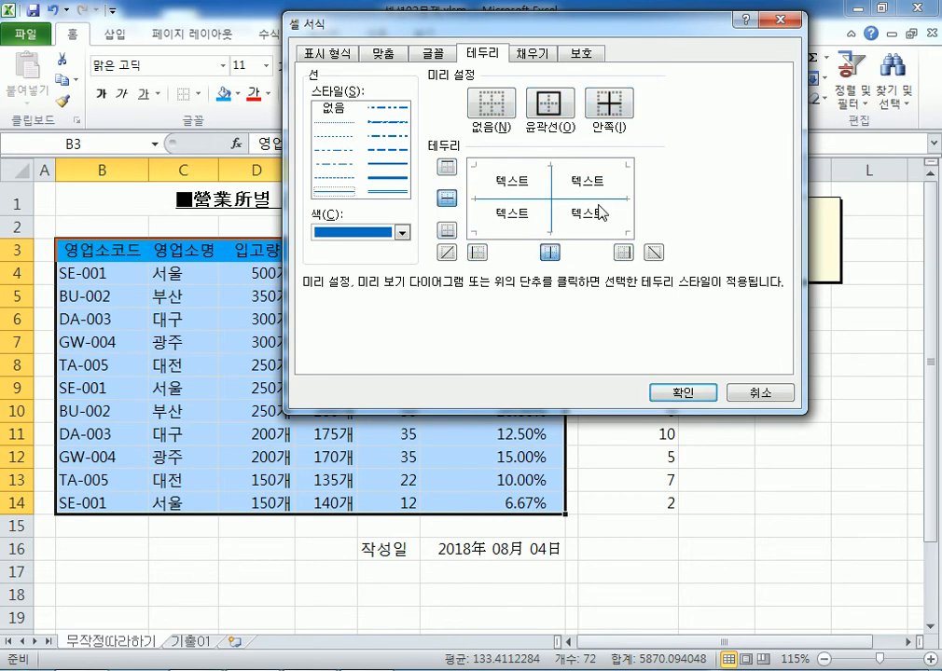
pyautogui.moveTo(422, 22); pyautogui.dragTo(510, 25)
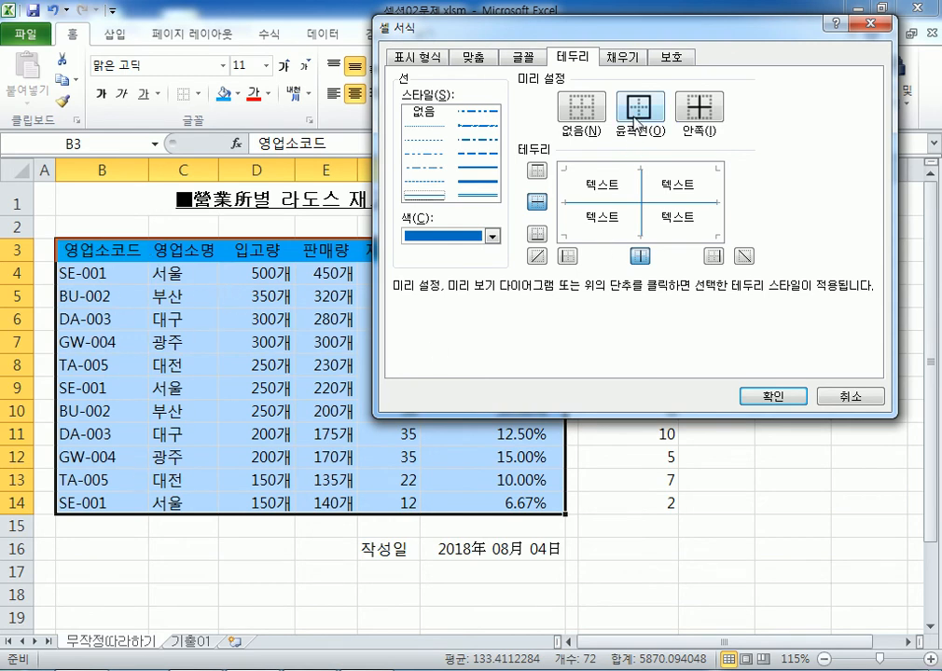
pyautogui.click(637, 113)
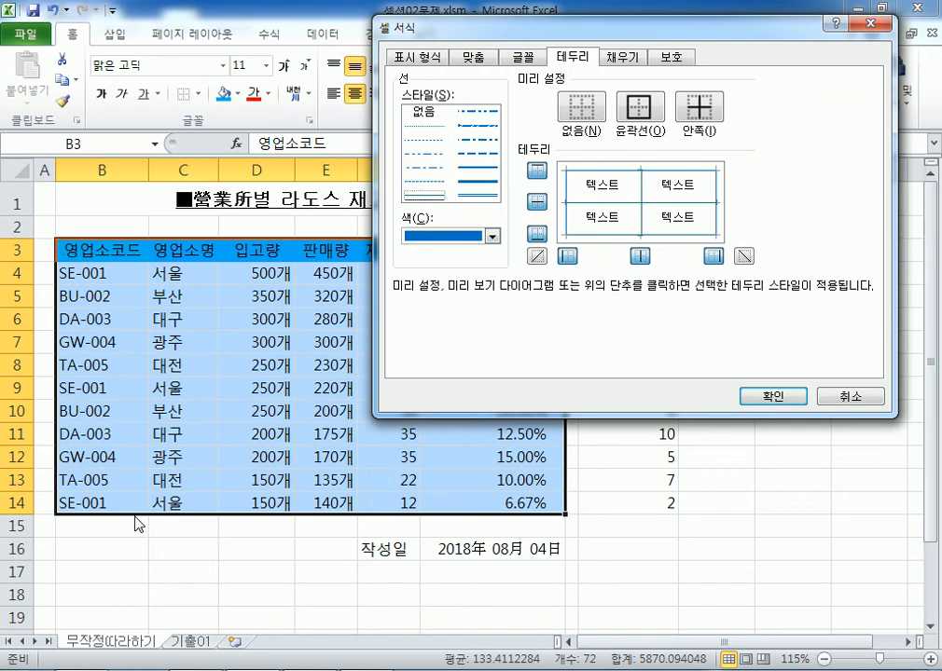
pyautogui.click(767, 396)
# Select the 재고율 header cell G3 and bring up the comment commands
pyautogui.click(403, 366)
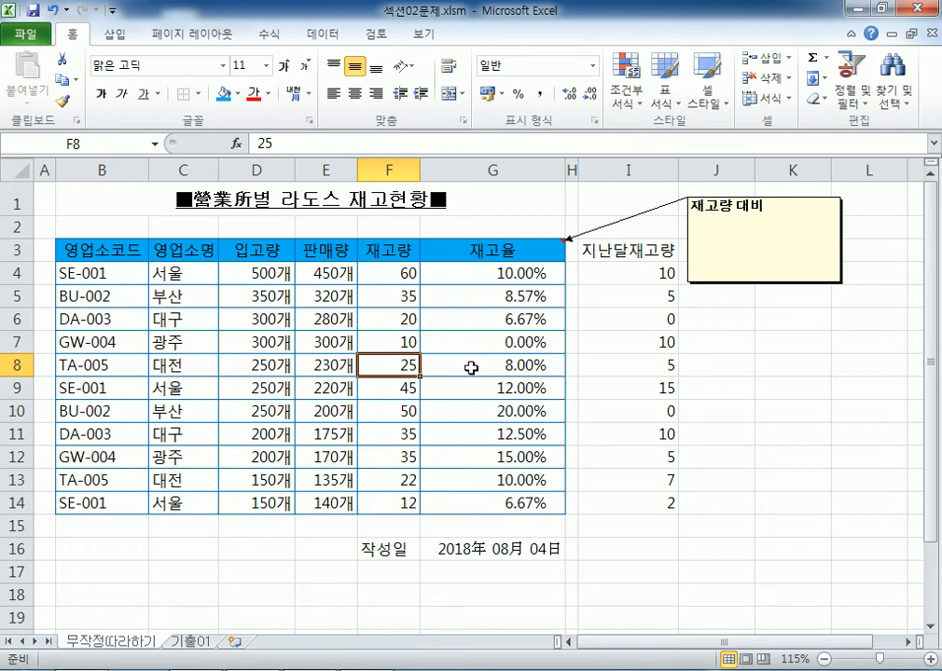
pyautogui.click(515, 250)
pyautogui.click(386, 38)
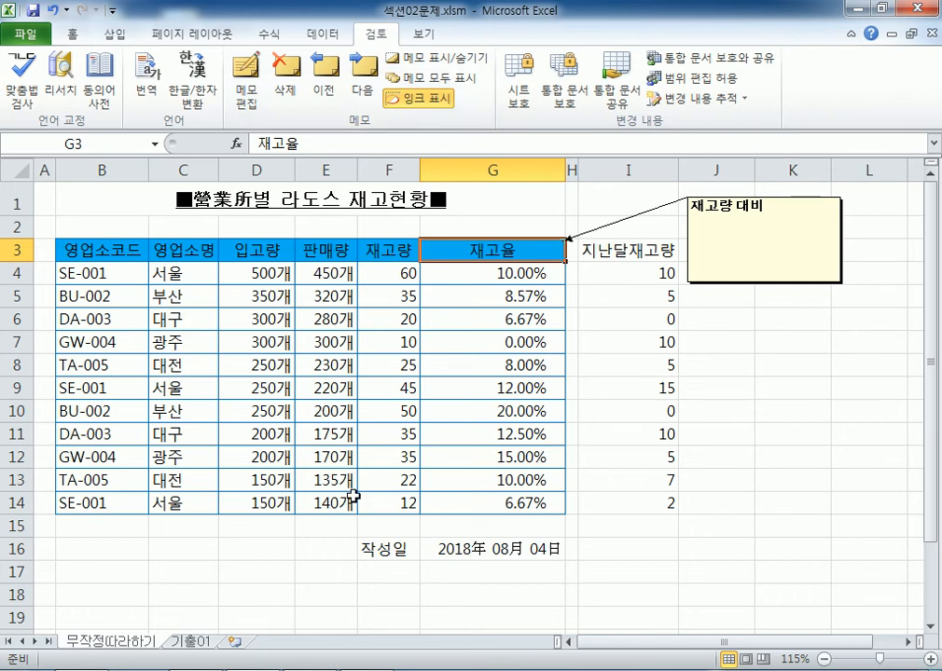
# Switch to Notepad and add the line "바로가기 메뉴 : 마우스의 오른쪽(바깥쪽) 버튼을 눌렀을 때 나오는 메뉴" below the date-format notes
pyautogui.hotkey('alt', 'Tab')
pyautogui.scroll(-2, 272, 317)
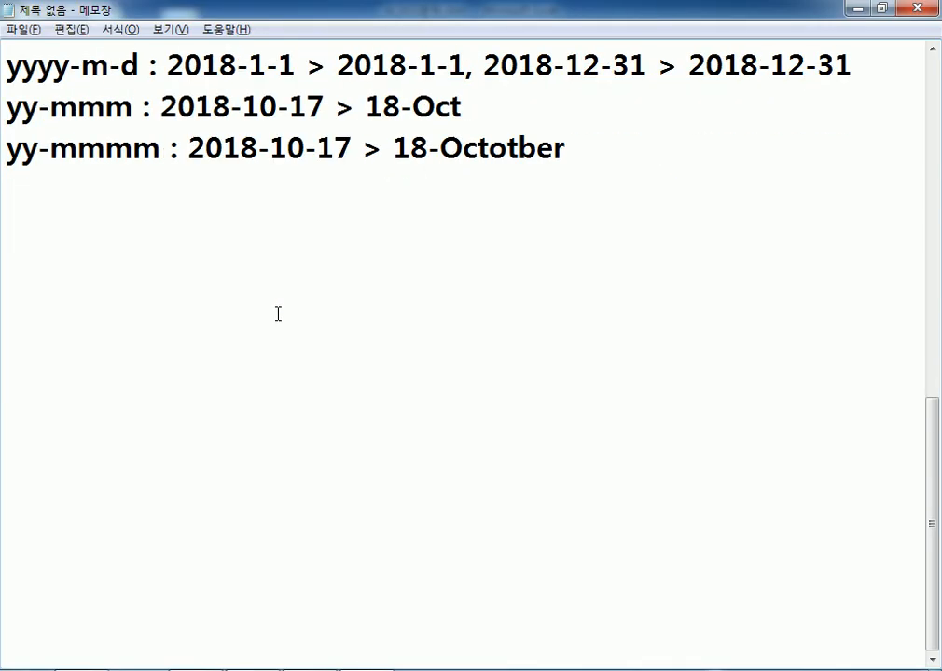
pyautogui.write('qkfhrkr')
pyautogui.hotkey('shift', 'Home')
pyautogui.write('바로각기 메')
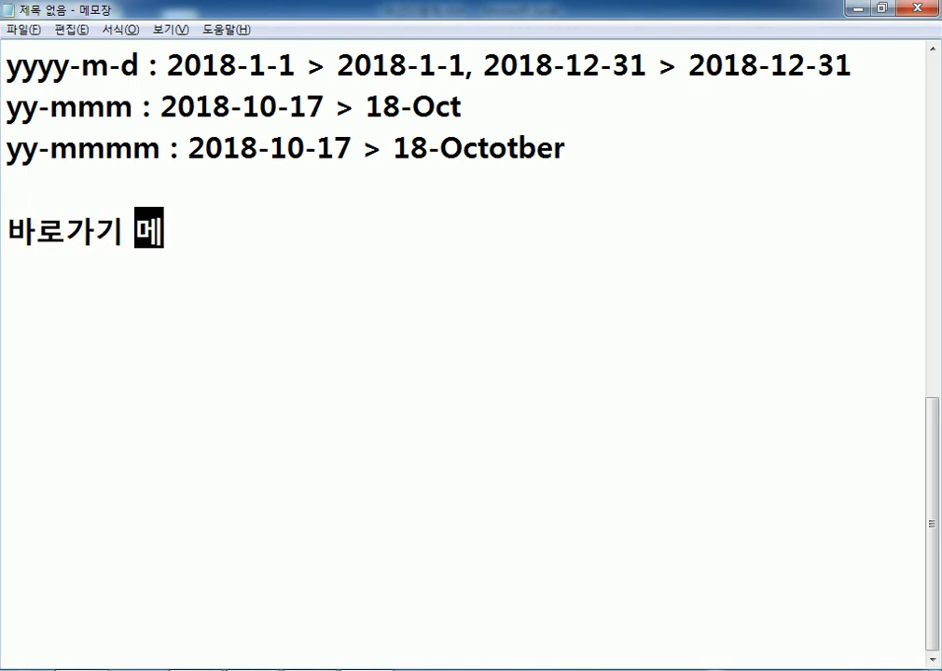
pyautogui.write('뉴 : 마우스의 오르')
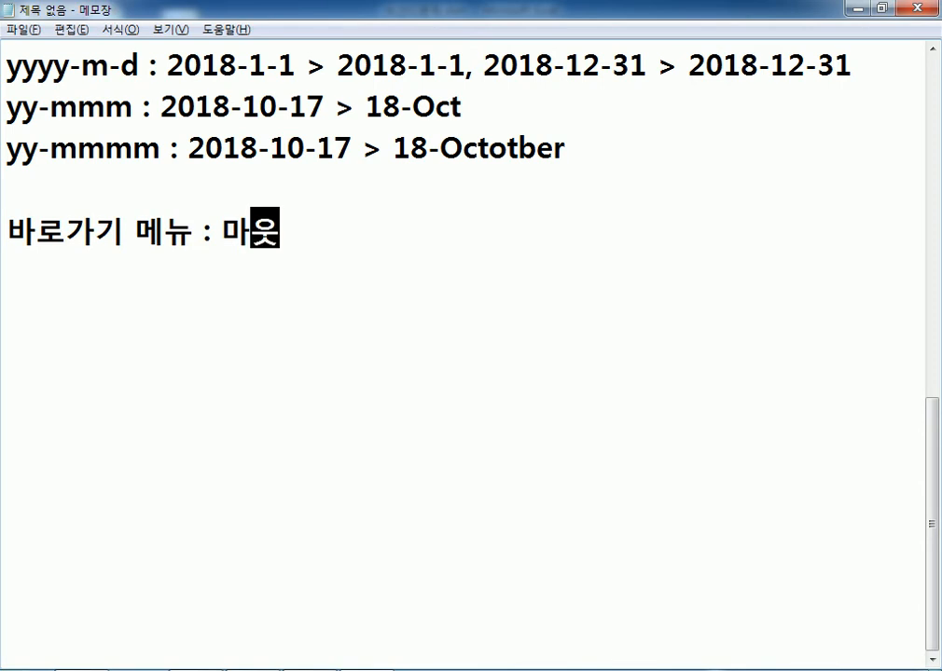
pyautogui.write('른')
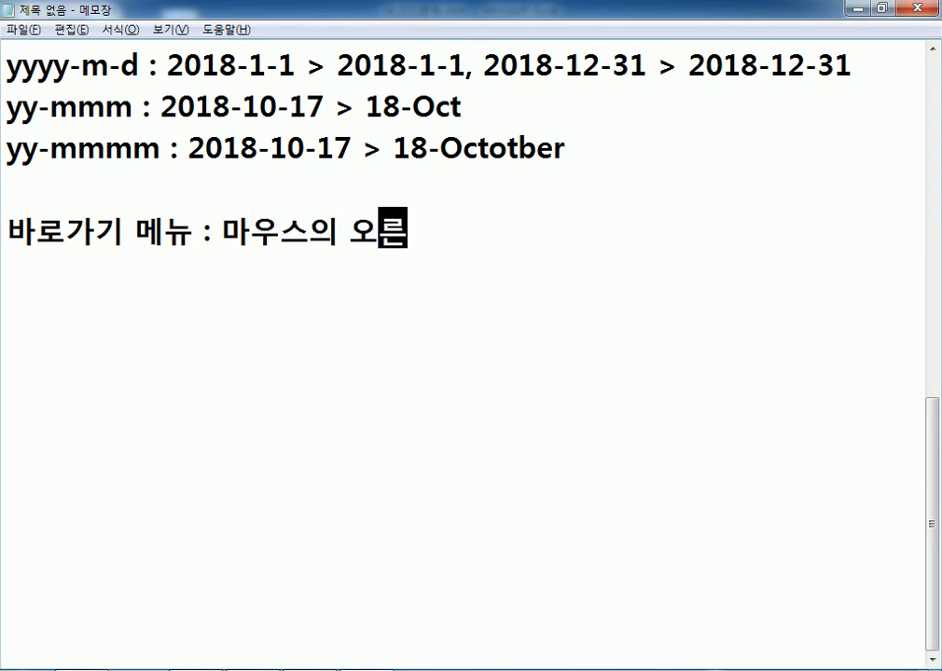
pyautogui.write('쪽(바깥')
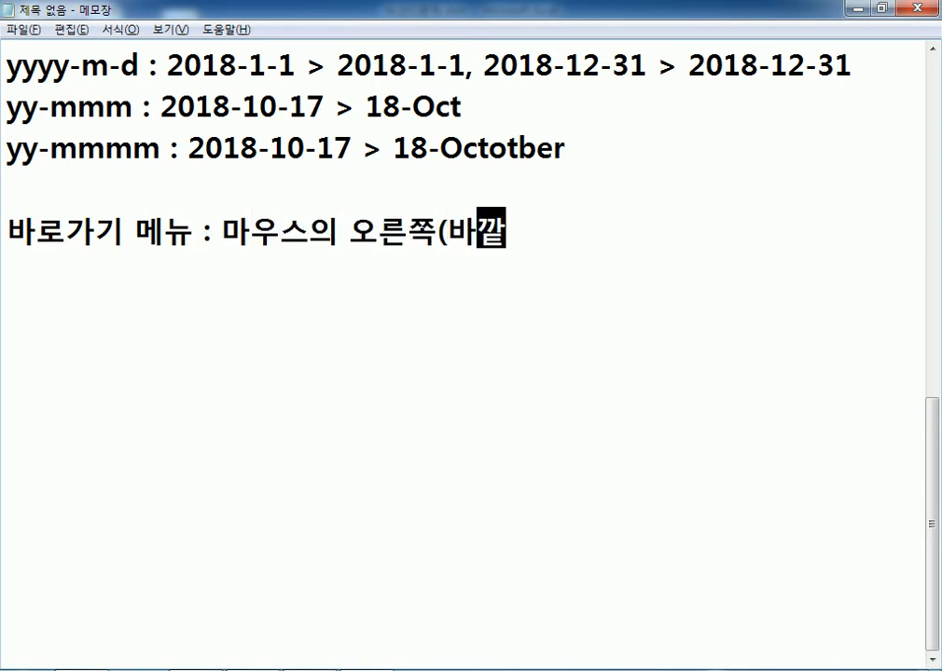
pyautogui.write('쪽) 벅')
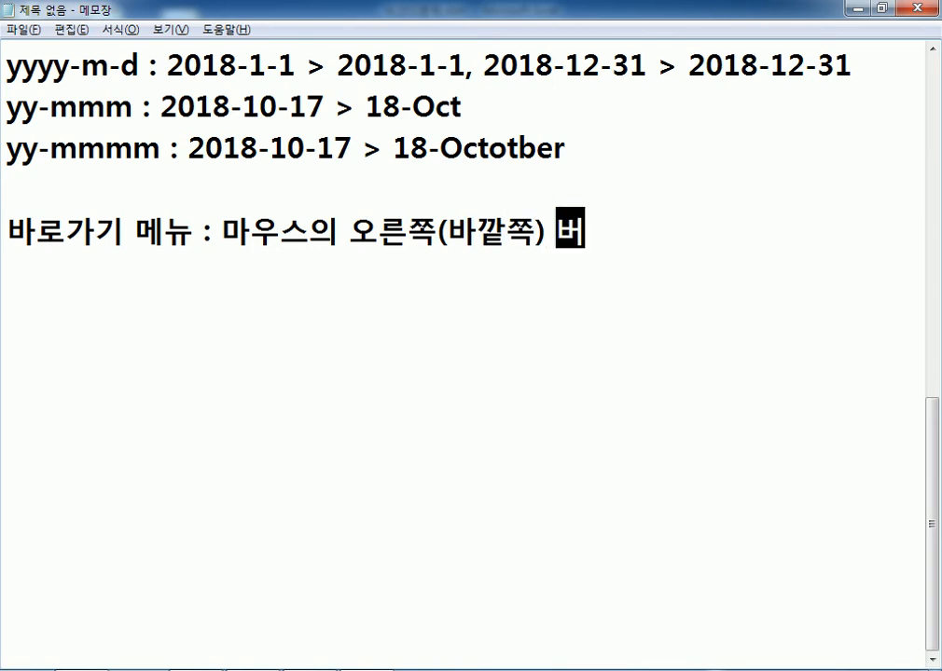
pyautogui.write('을')
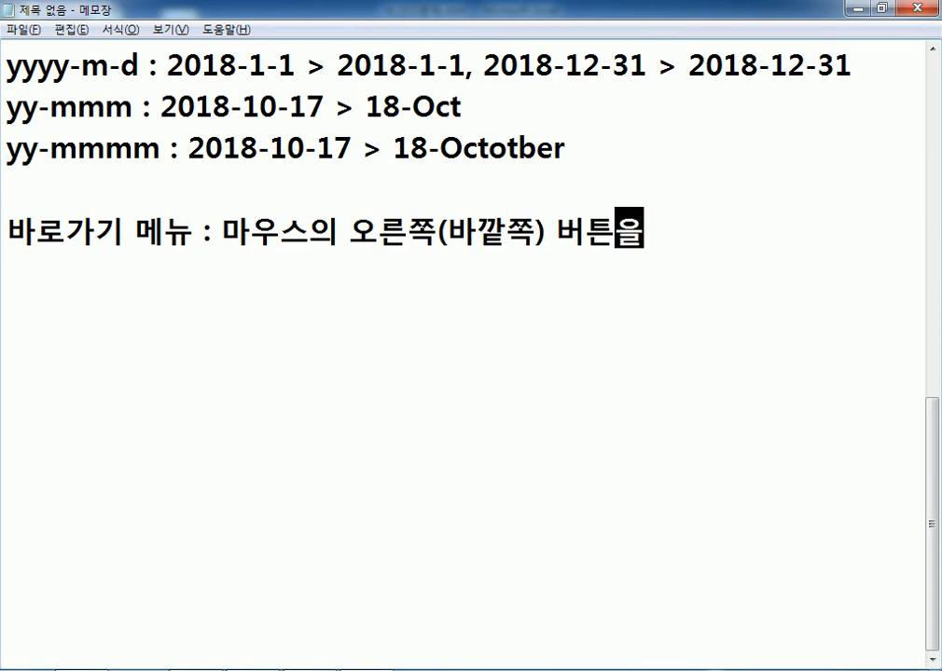
pyautogui.write(' 눌렀으을 때 나오느')
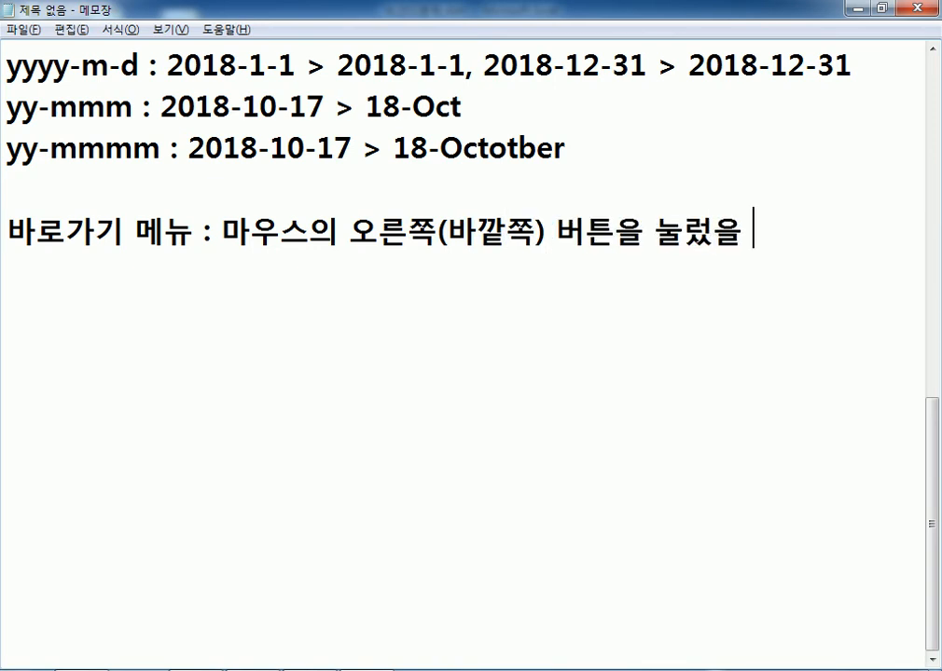
pyautogui.write('는 메뉴')
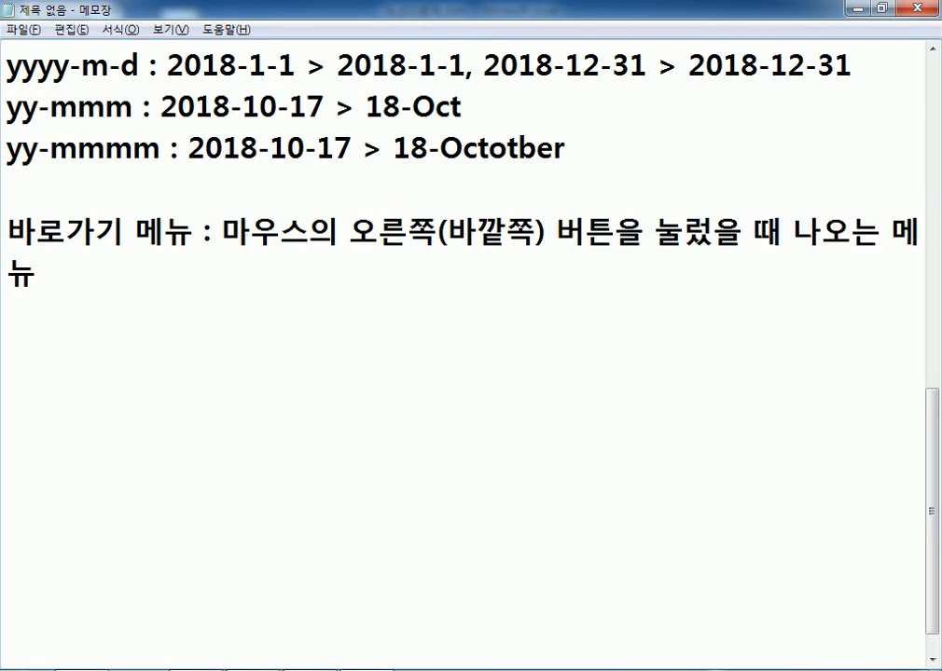
# Extend the 바로가기 메뉴 note with ", Context Menu(컨텍스트 메뉴)" and end the line
pyautogui.write(', Contect')
pyautogui.press('BackSpace')
pyautogui.write('xt Menu(커ㄴ텍스트 메뉴)')
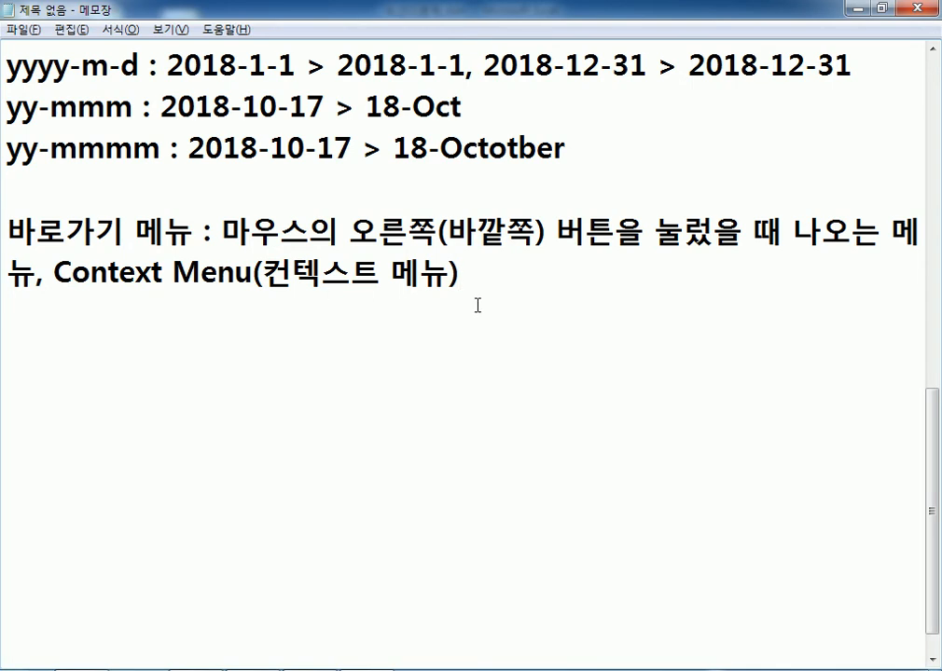
pyautogui.press('Return')
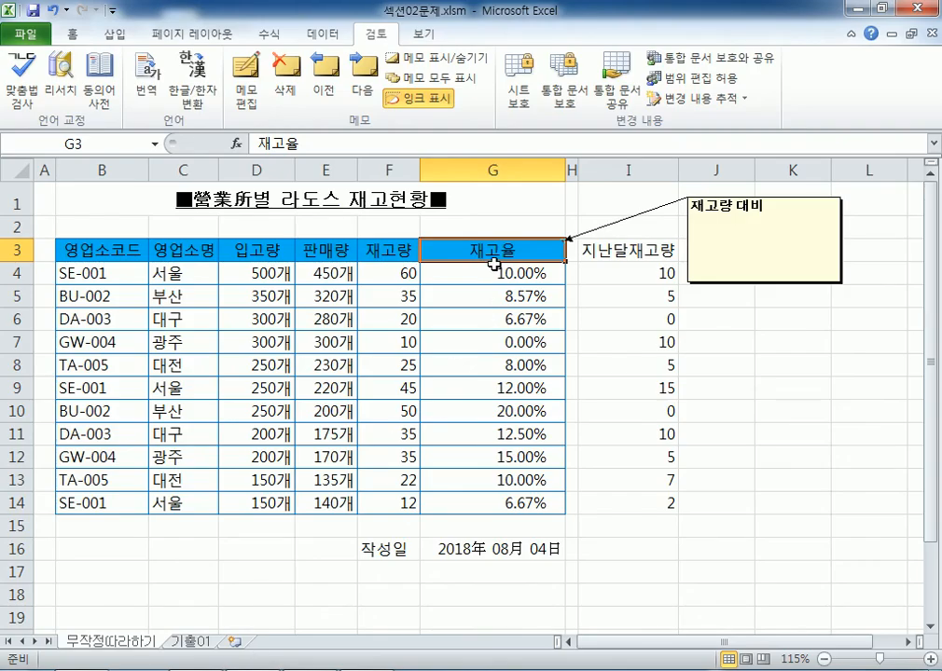
# Return to Excel, try inserting a comment on cell G4, and delete that comment
pyautogui.rightClick(485, 273)
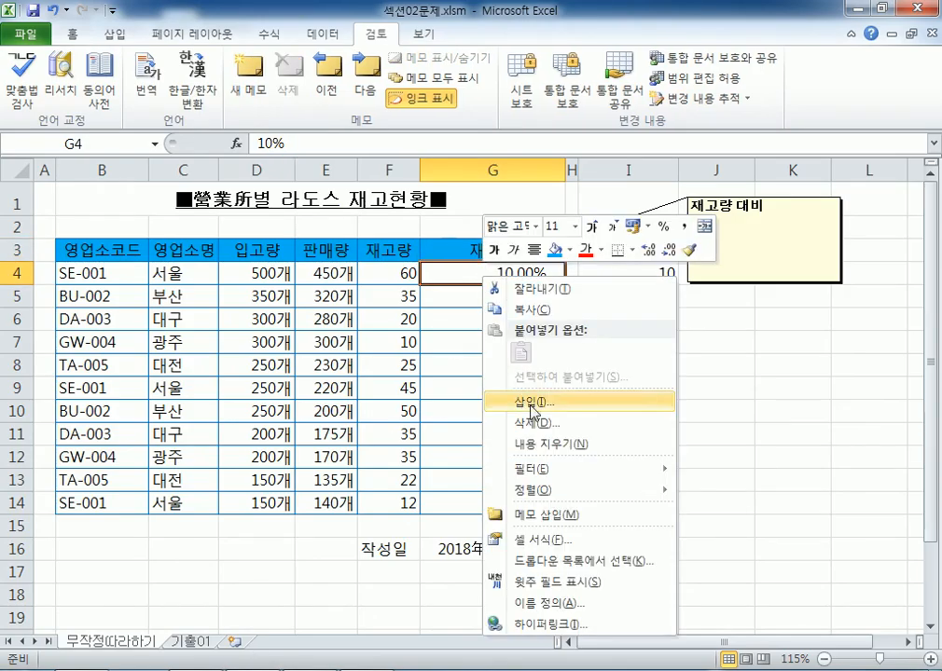
pyautogui.click(545, 519)
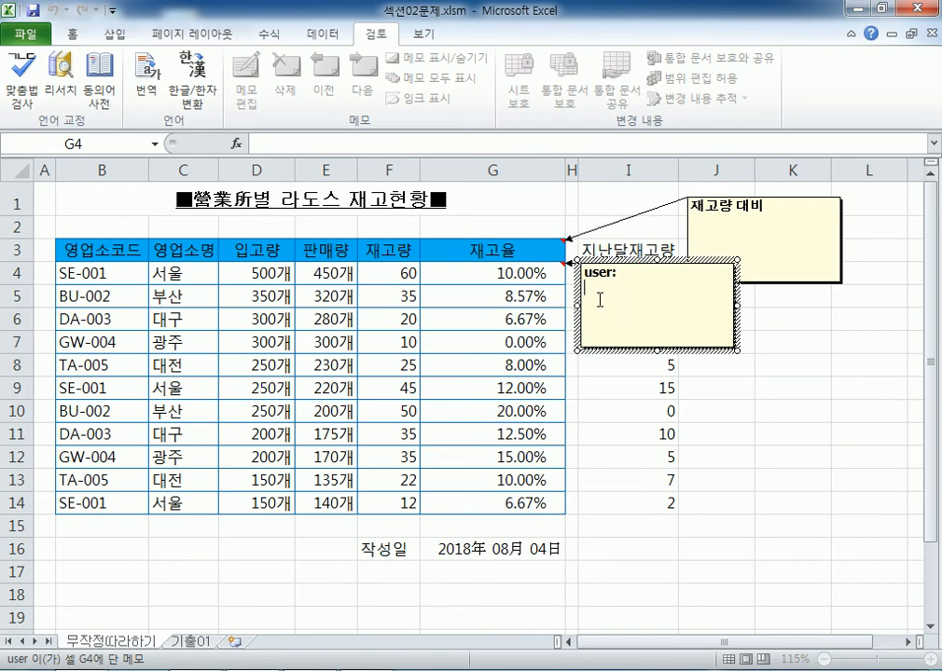
pyautogui.rightClick(518, 283)
pyautogui.click(643, 523)
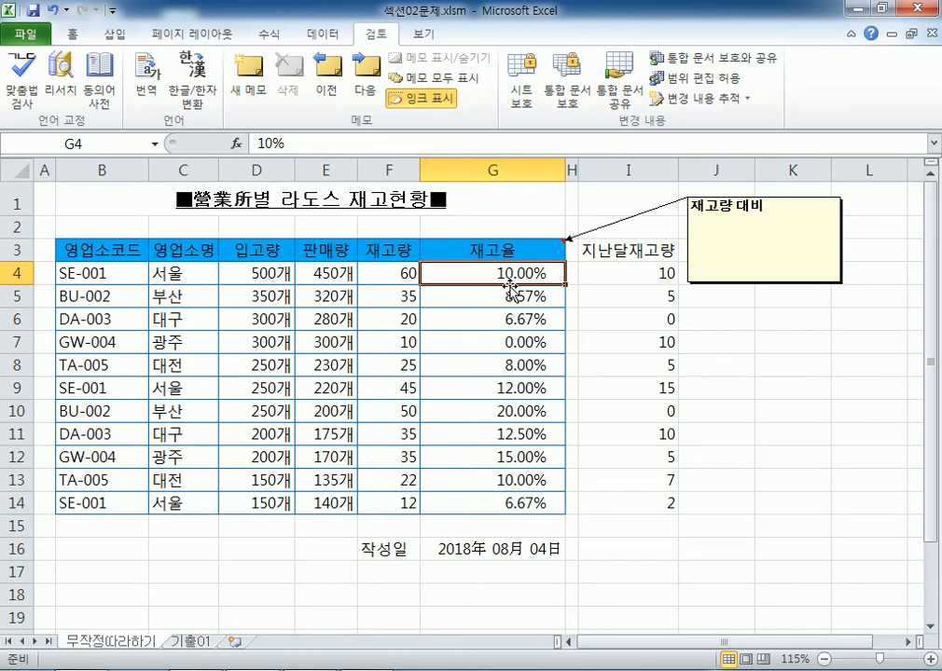
# Remove bold from the 재고량 대비 text in the comment attached to G3
pyautogui.click(709, 218)
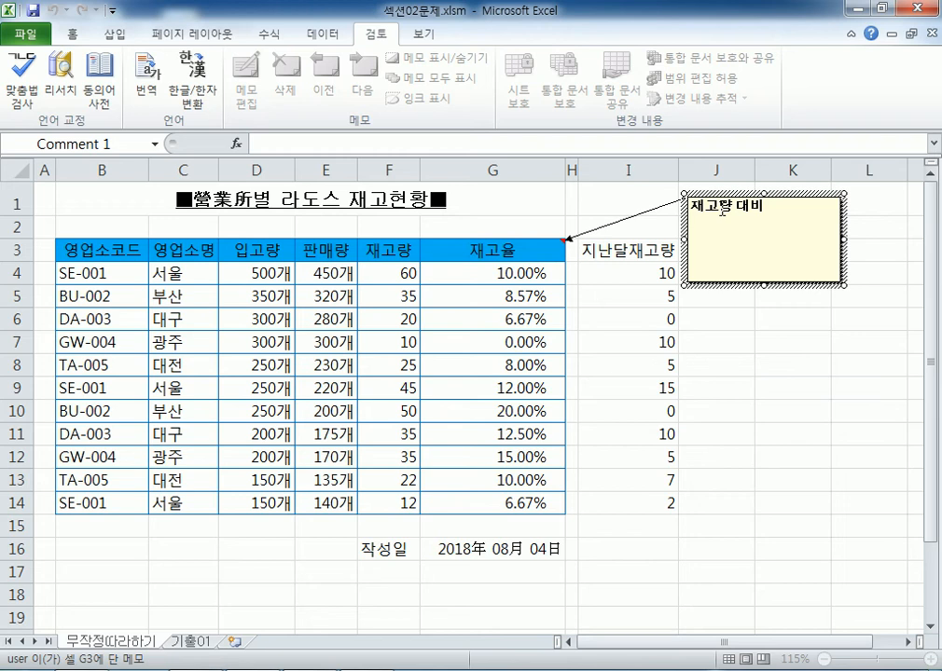
pyautogui.click(72, 35)
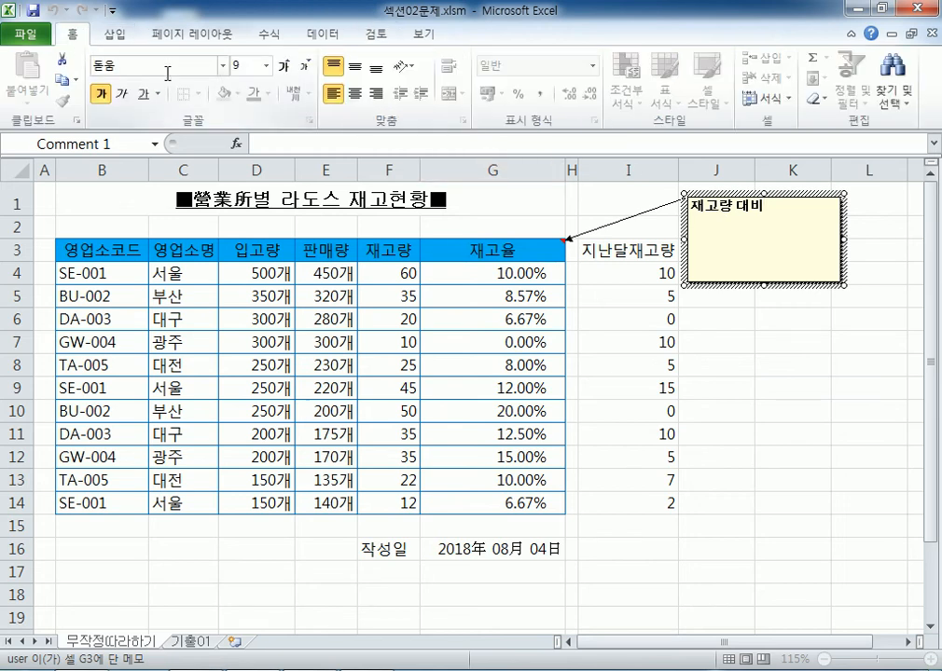
pyautogui.click(737, 207)
pyautogui.hotkey('ctrl', 'a')
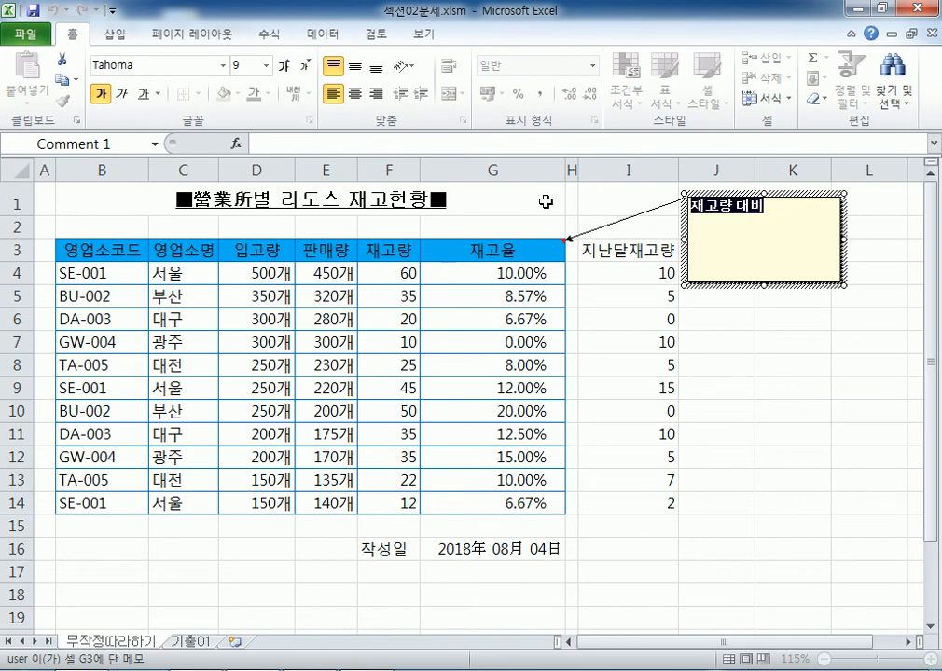
pyautogui.click(100, 95)
pyautogui.click(739, 249)
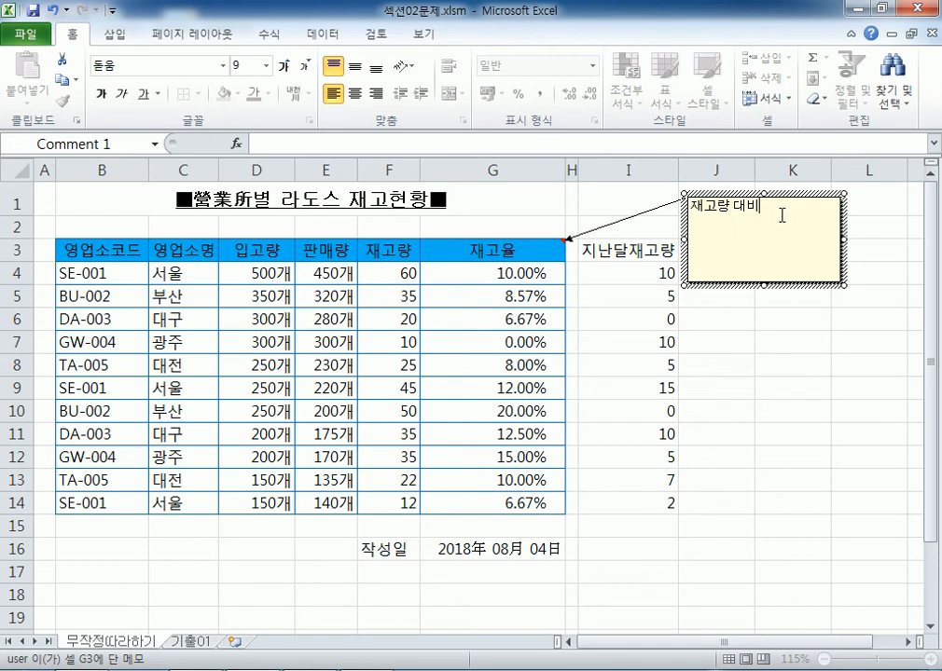
# Make the 재고량 대비 text in the G3 comment bold again
pyautogui.moveTo(692, 209)
pyautogui.mouseDown()
pyautogui.moveTo(749, 207)
pyautogui.moveTo(693, 207)
pyautogui.mouseUp()
pyautogui.click(725, 220)
pyautogui.click(100, 93)
pyautogui.click(784, 246)
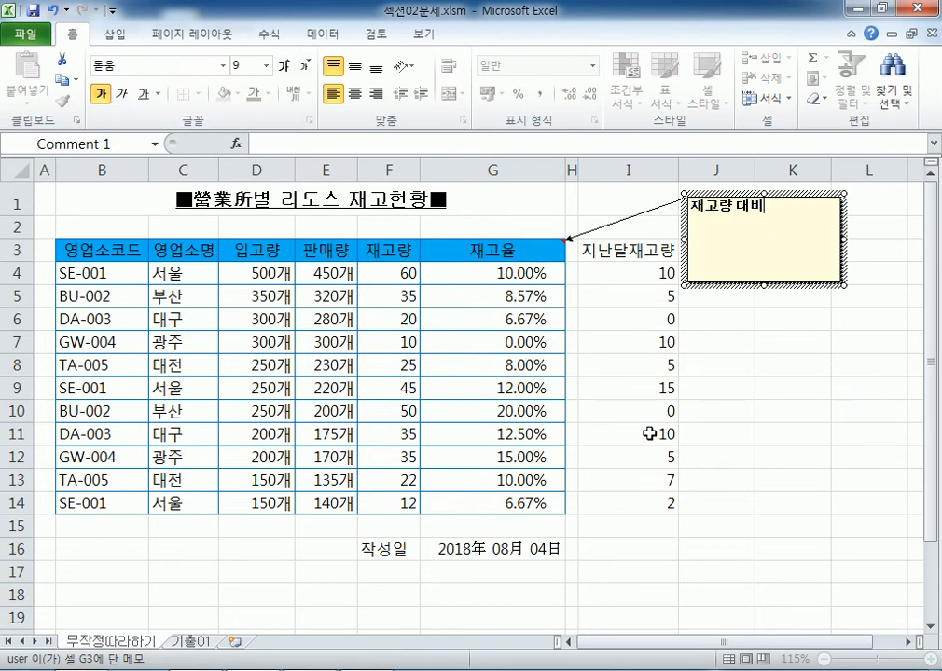
# Finish editing the G3 comment 재고량 대비 and move it over columns J and K, beside the 지난달재고량 column
pyautogui.click(681, 434)
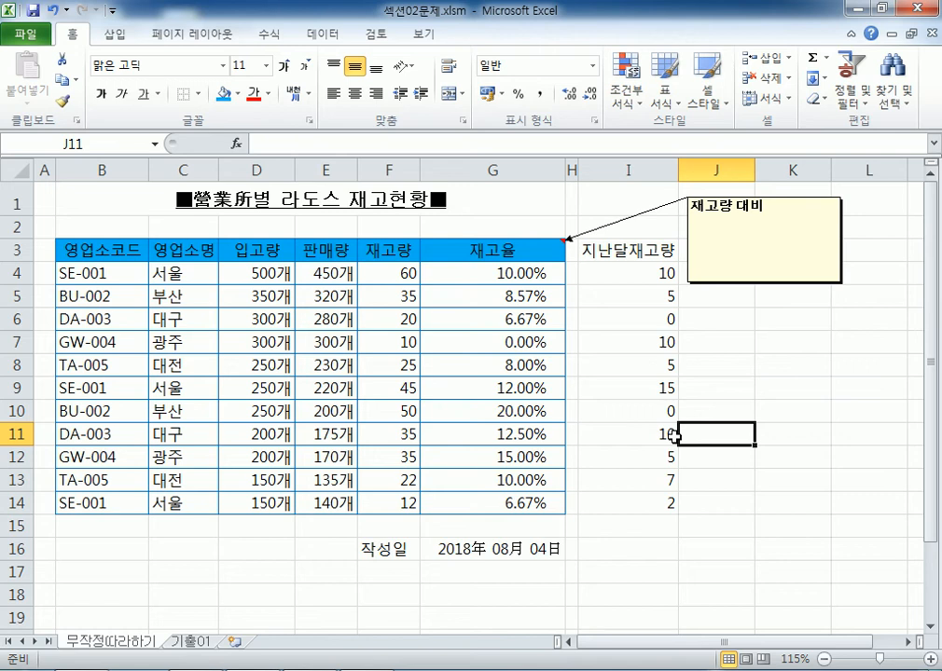
pyautogui.moveTo(704, 282); pyautogui.dragTo(597, 336)
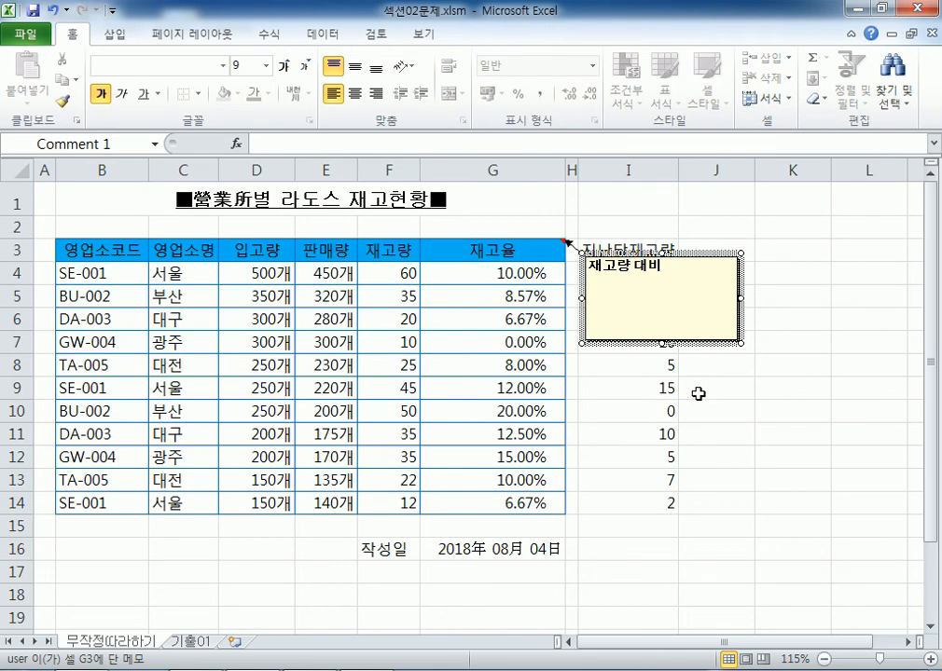
pyautogui.press('Escape')
pyautogui.click(701, 343)
pyautogui.moveTo(708, 338); pyautogui.dragTo(818, 273)
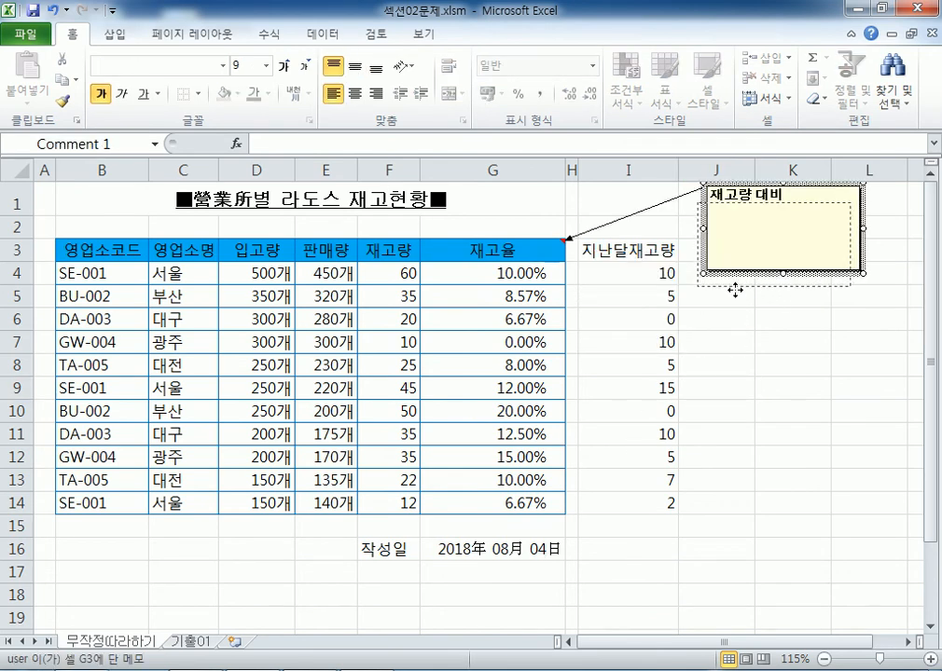
pyautogui.moveTo(736, 288); pyautogui.dragTo(736, 288)
pyautogui.press('Escape')
pyautogui.moveTo(635, 268); pyautogui.dragTo(624, 480)
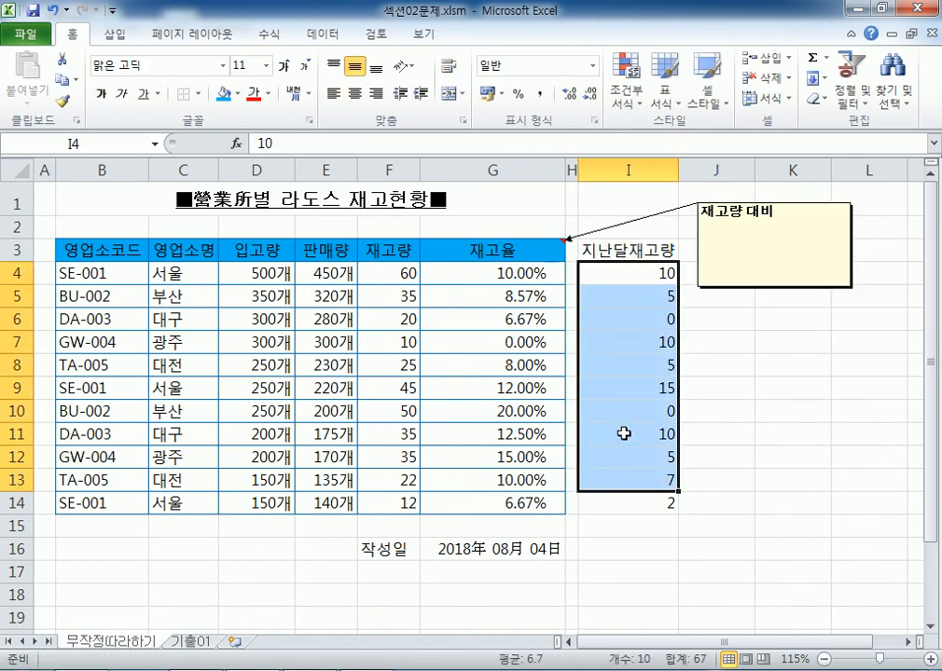
pyautogui.click(717, 466)
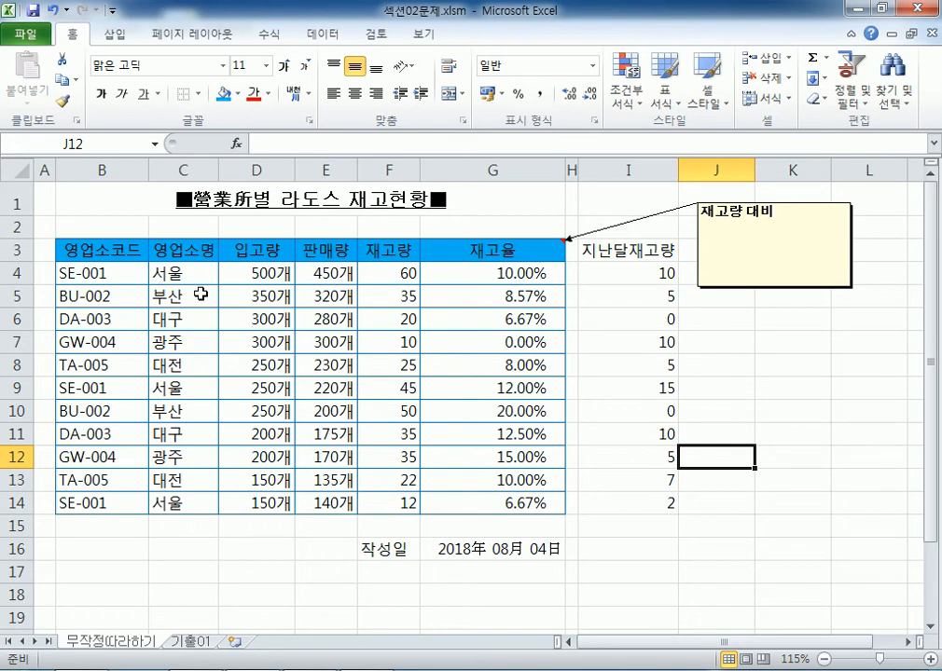
# Center the office codes and office names in B4:C14 horizontally
pyautogui.moveTo(131, 271); pyautogui.dragTo(180, 501)
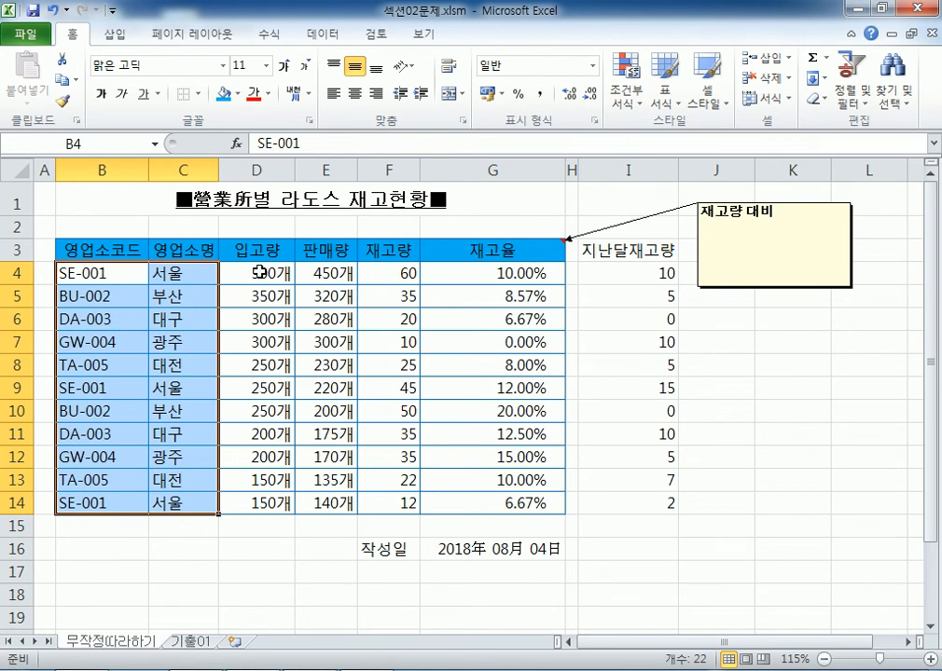
pyautogui.moveTo(124, 272); pyautogui.dragTo(168, 504)
pyautogui.click(354, 94)
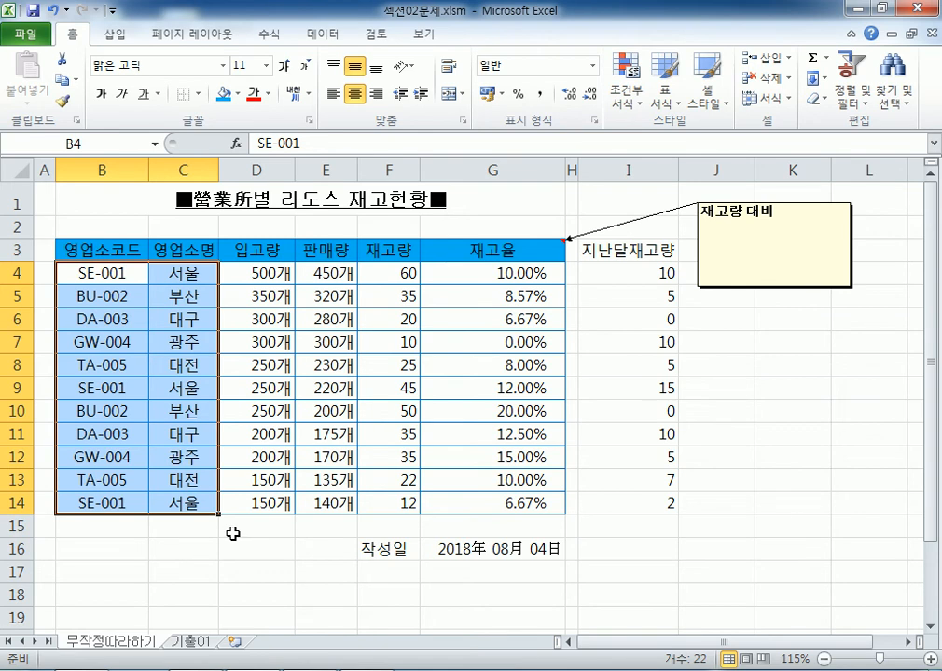
# Switch to the Notepad notes and review the number format codes 0 and #,##0"개" that apply to the 입고량 and 판매량 values
pyautogui.moveTo(250, 273); pyautogui.dragTo(333, 499)
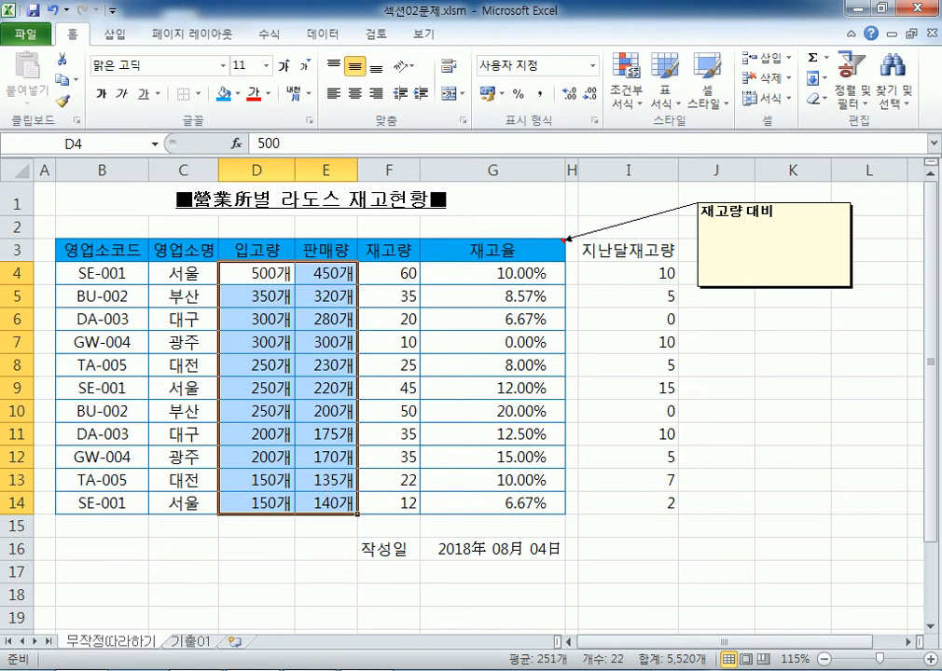
pyautogui.click(340, 670)
pyautogui.scroll(3, 131, 349)
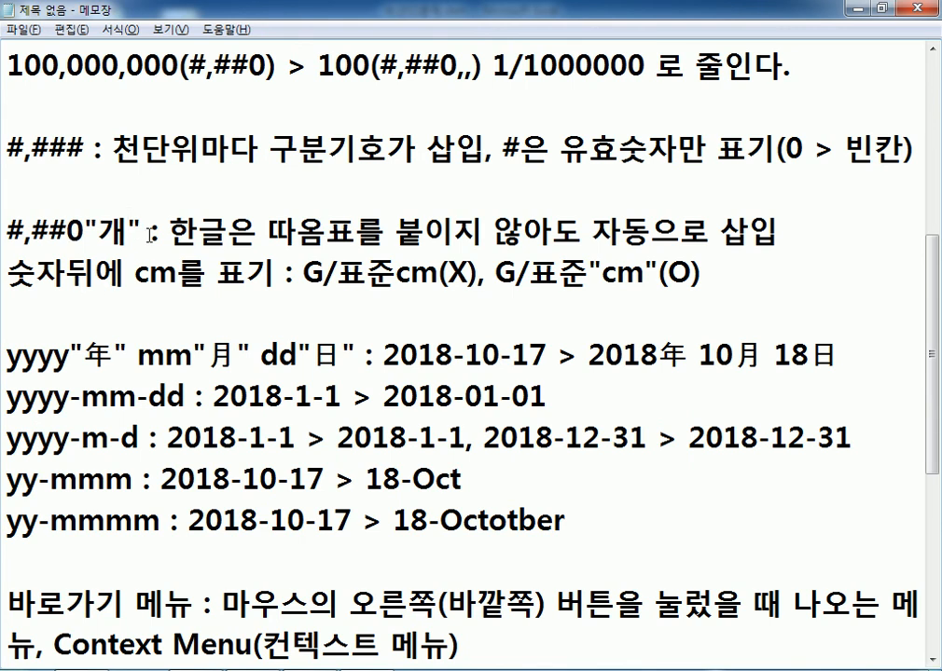
pyautogui.hotkey('alt', 'Tab')
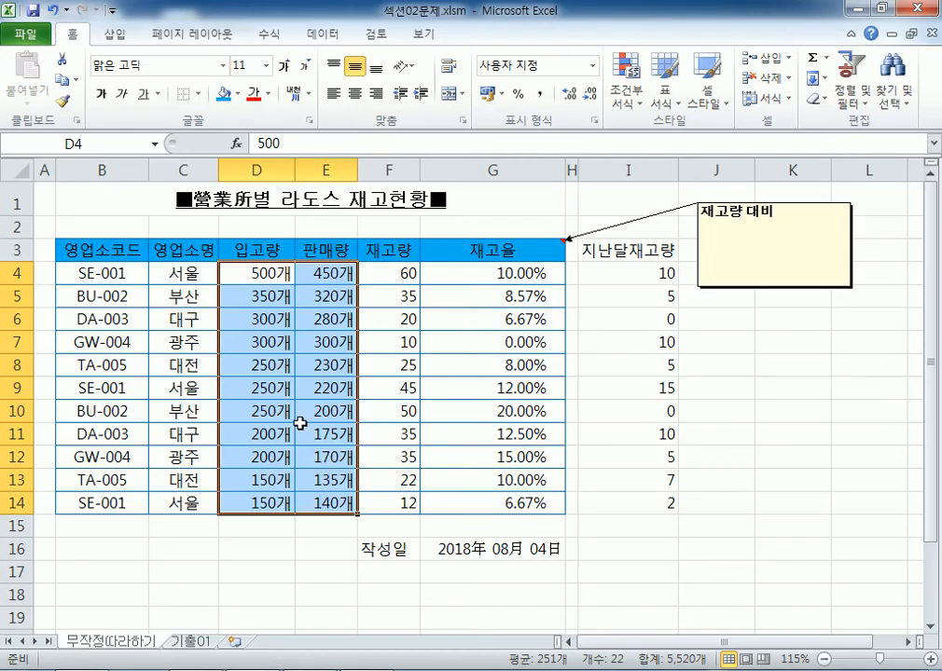
pyautogui.click(267, 337)
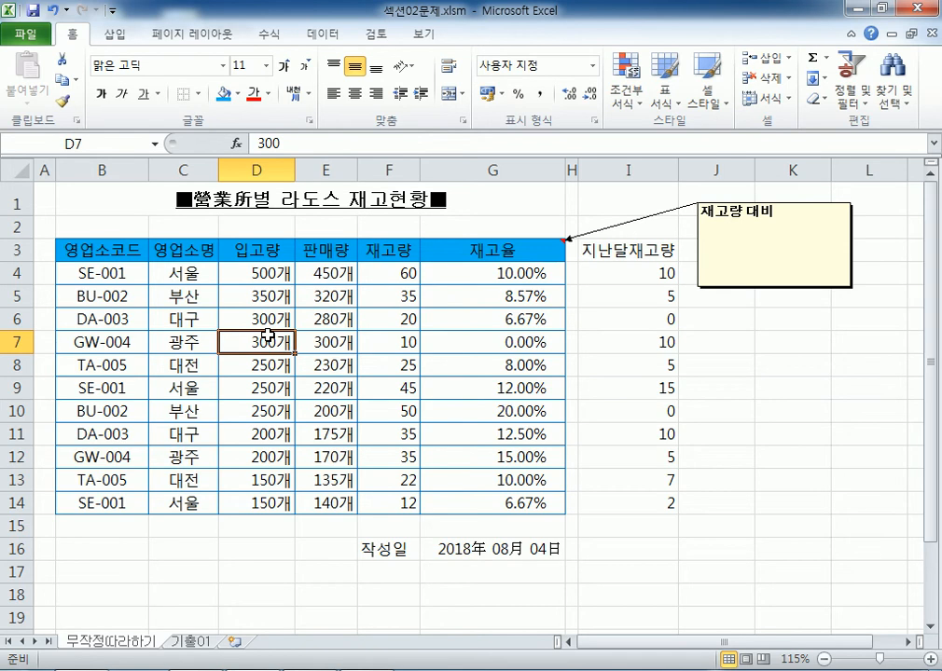
pyautogui.hotkey('alt', 'Tab')
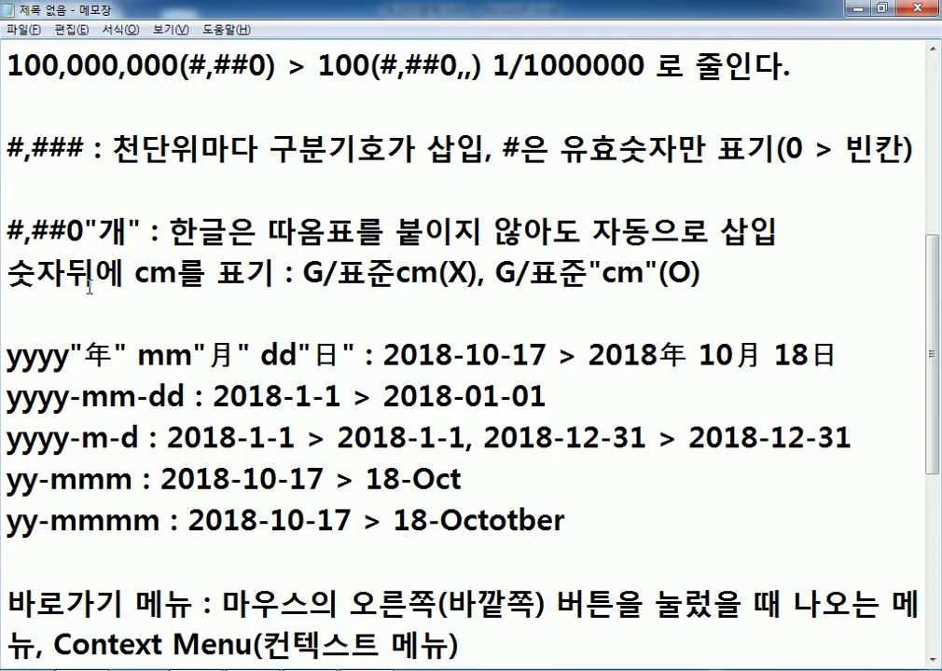
pyautogui.scroll(2, 90, 280)
pyautogui.scroll(1, 134, 204)
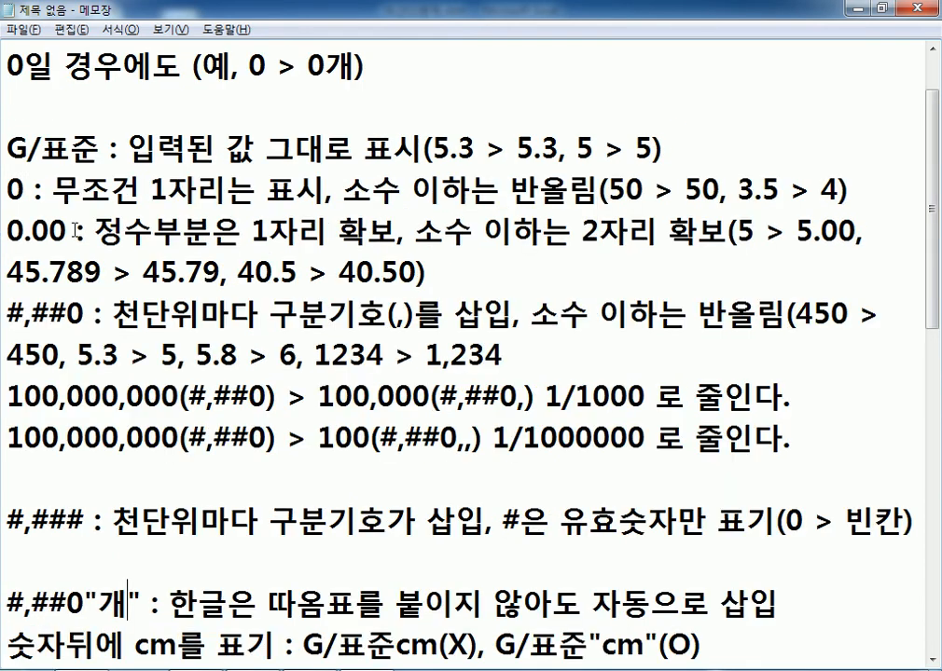
pyautogui.moveTo(13, 189); pyautogui.dragTo(26, 190)
pyautogui.click(27, 190)
pyautogui.hotkey('alt', 'Tab')
# Apply the custom number format 0"개" to the 입고량 and 판매량 values in D4:E14
pyautogui.moveTo(256, 271); pyautogui.dragTo(313, 499)
pyautogui.hotkey('ctrl', '1')
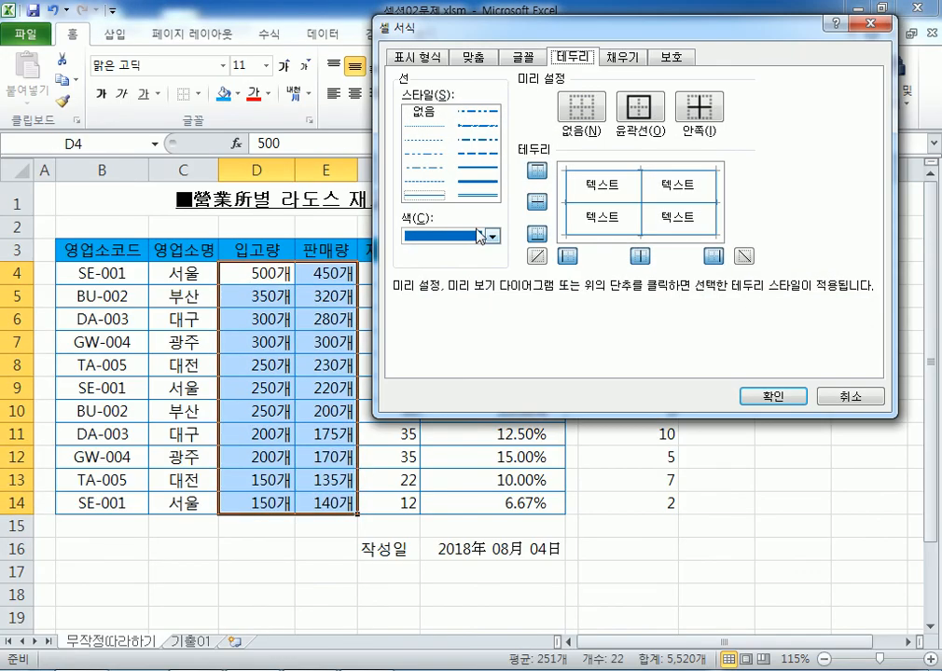
pyautogui.click(431, 58)
pyautogui.moveTo(540, 147); pyautogui.dragTo(424, 147)
pyautogui.press('Delete')
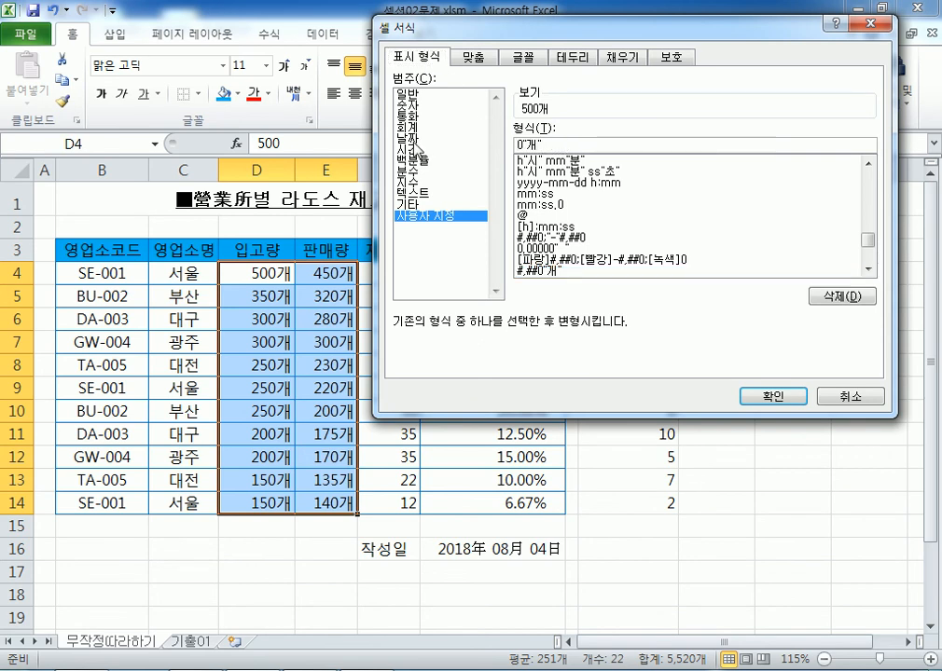
pyautogui.press('Return')
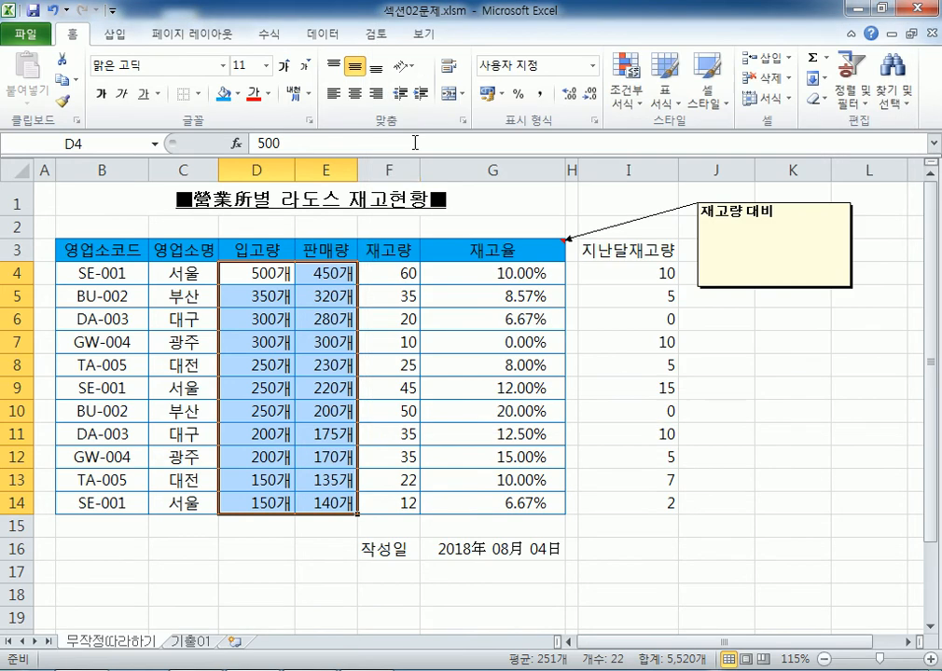
pyautogui.click(304, 298)
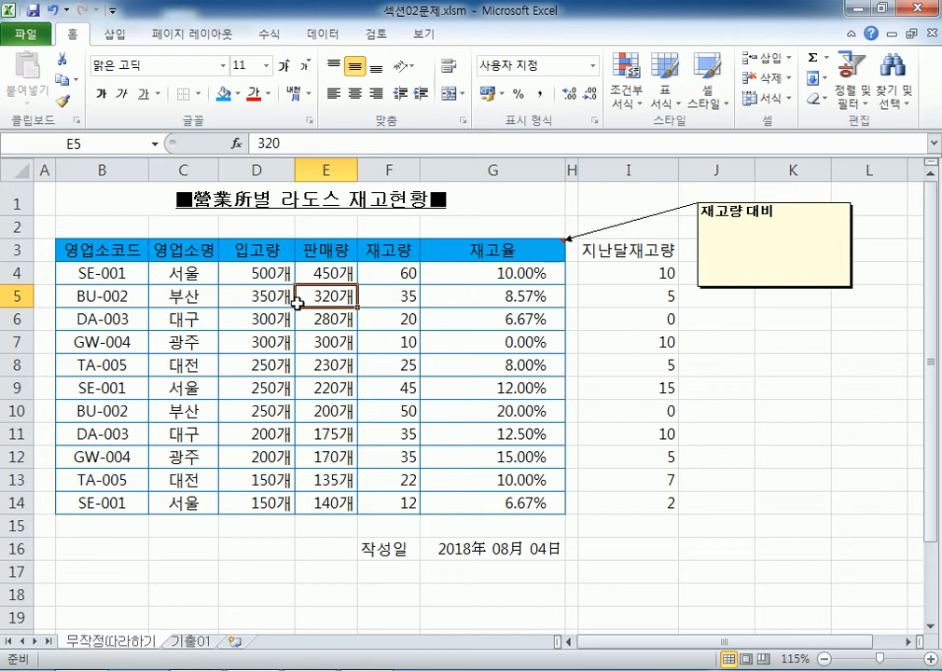
pyautogui.moveTo(483, 272); pyautogui.dragTo(474, 503)
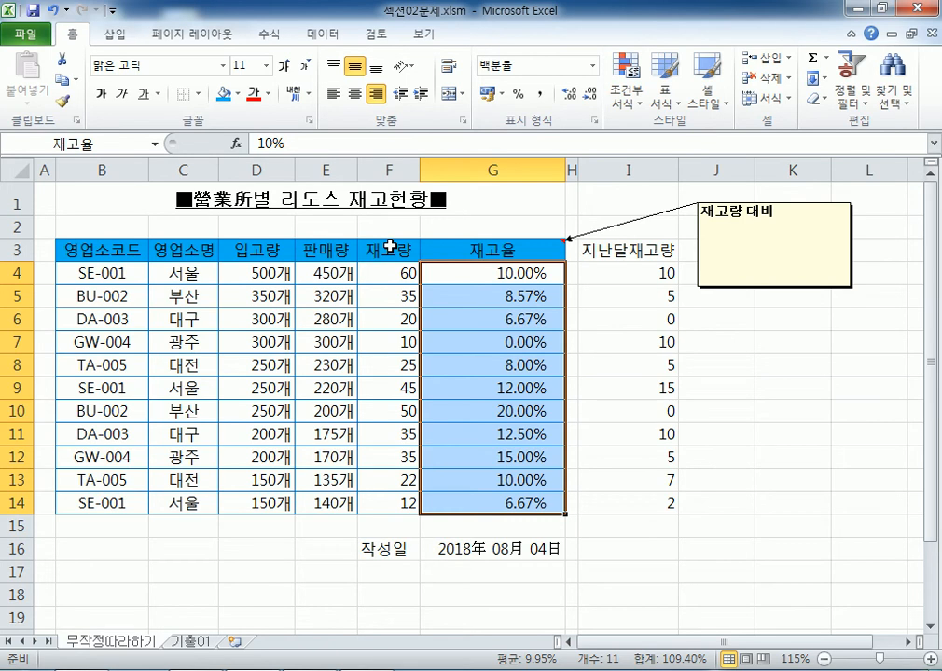
# Apply the custom date format yyyy"年" mm"月" dd"日" to the 작성일 date in G16
pyautogui.click(488, 552)
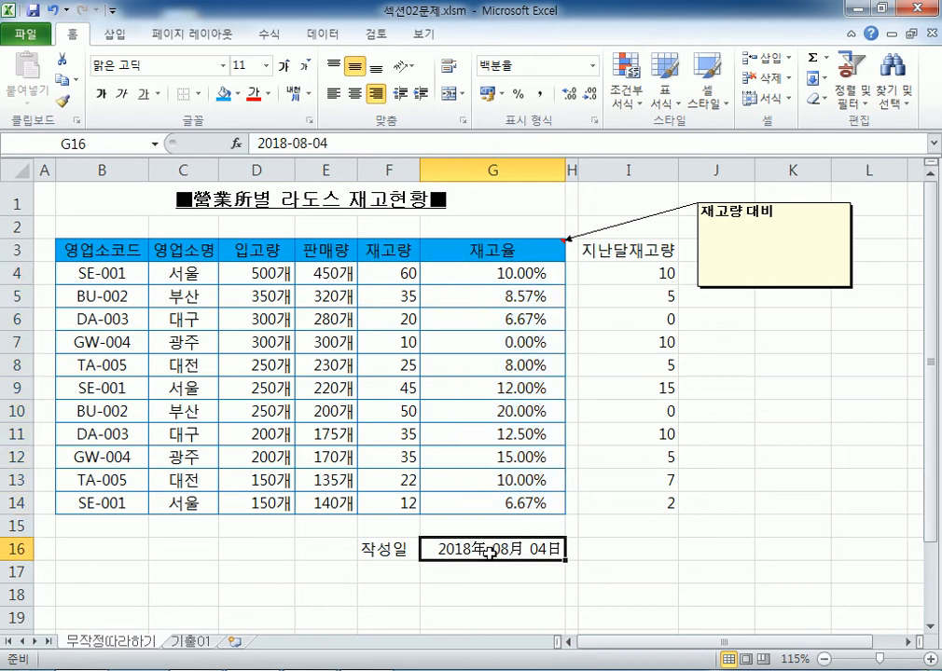
pyautogui.scroll(-2, 466, 504)
pyautogui.hotkey('ctrl', '1')
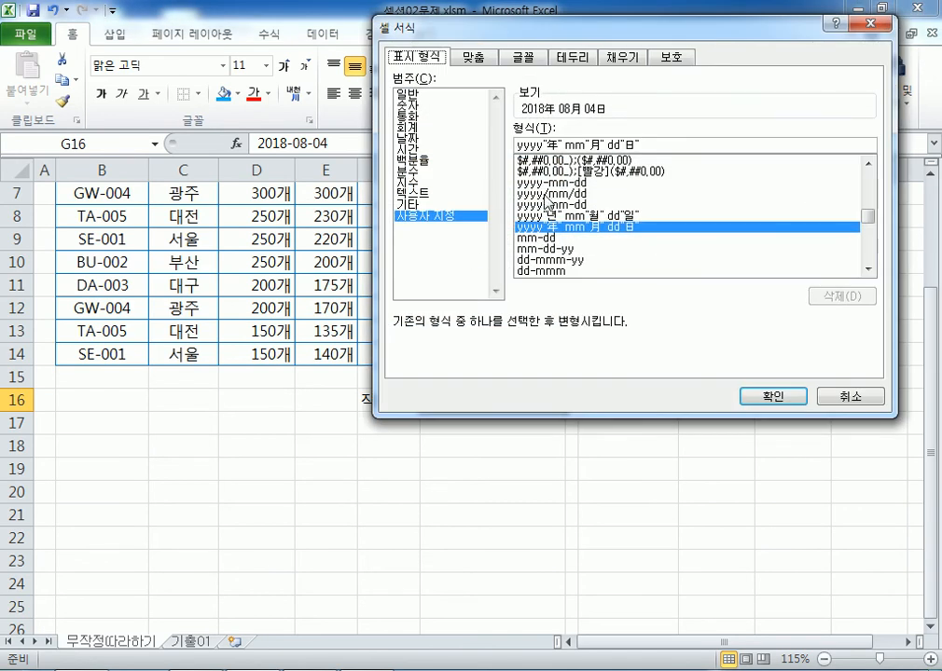
pyautogui.moveTo(643, 144); pyautogui.dragTo(463, 143)
pyautogui.write('ㅛㅛ')
pyautogui.press('BackSpace')
pyautogui.press('BackSpace')
pyautogui.write('yyyy년')
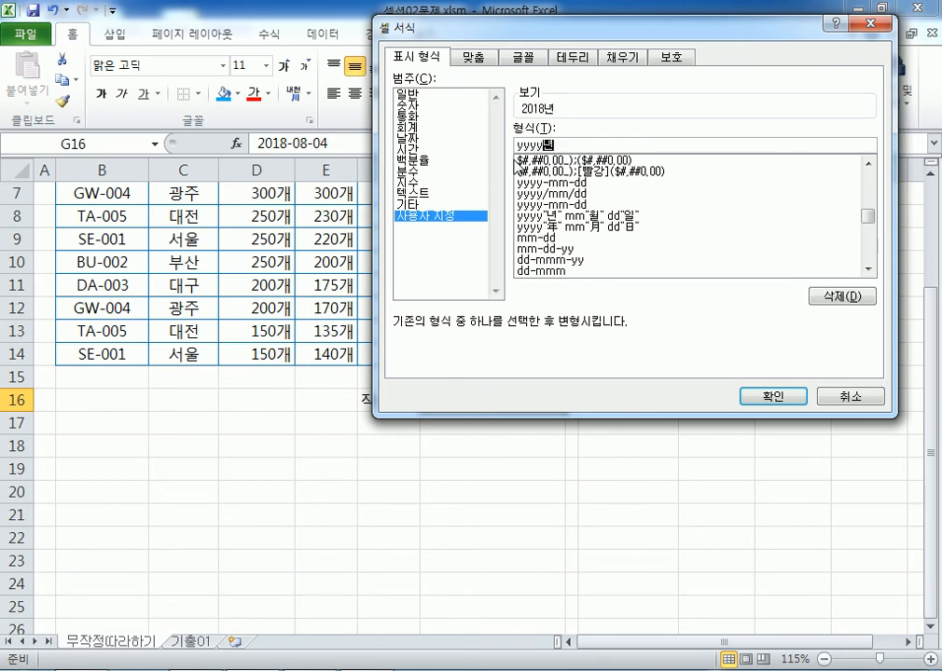
pyautogui.press('Hangul_Hanja')
pyautogui.press('Return')
pyautogui.write('mm월')
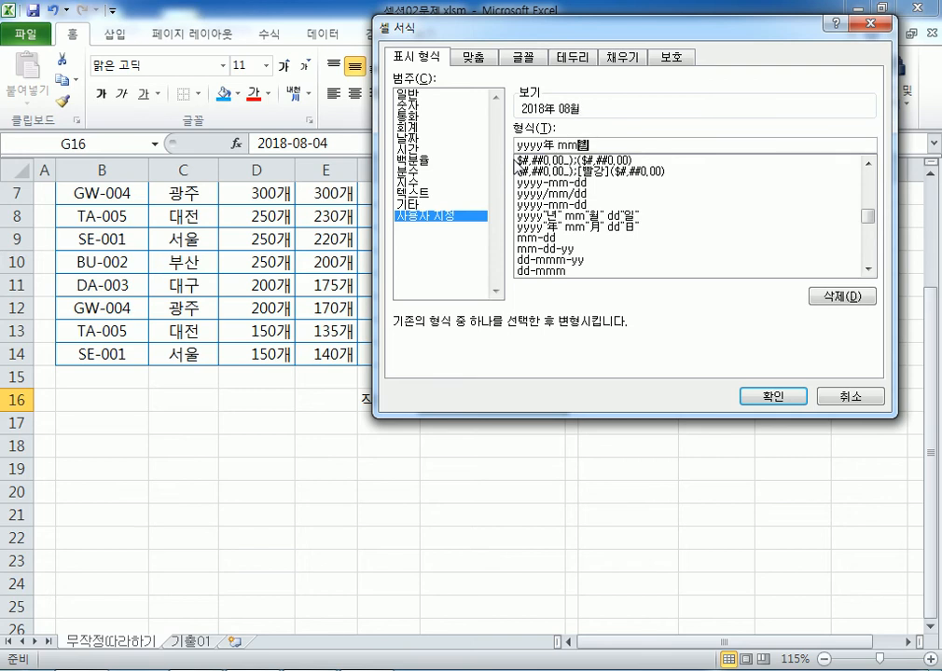
pyautogui.press('Hangul_Hanja')
pyautogui.press('Return')
pyautogui.click(619, 216)
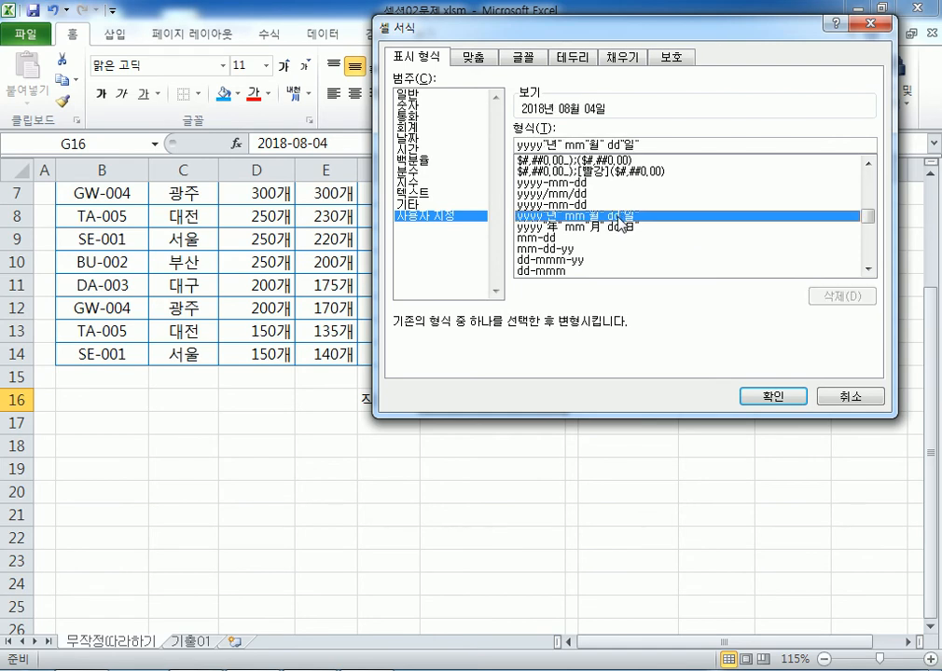
pyautogui.doubleClick(618, 226)
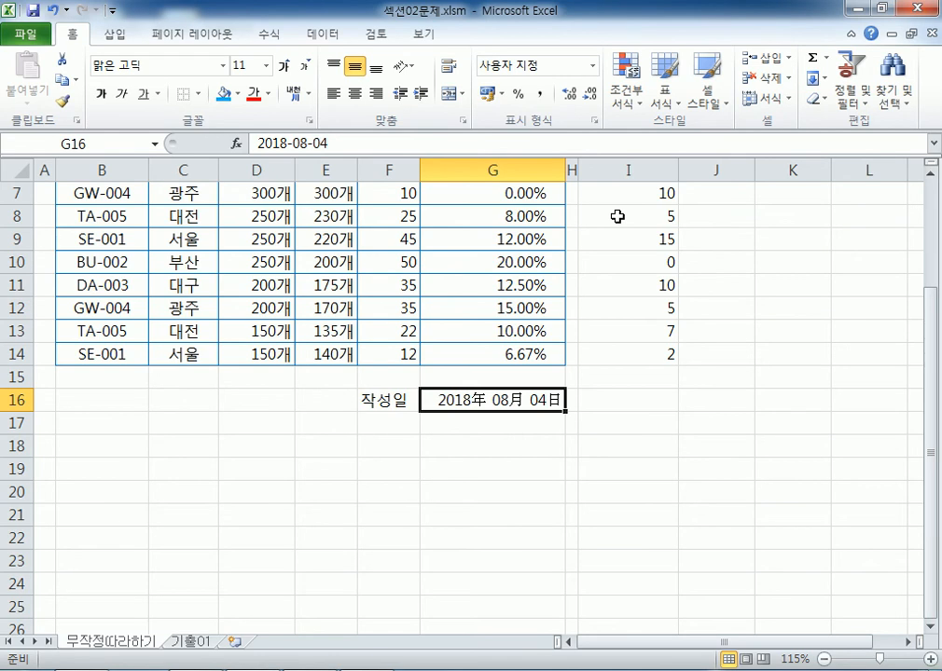
pyautogui.scroll(2, 572, 257)
pyautogui.moveTo(597, 271); pyautogui.dragTo(588, 498)
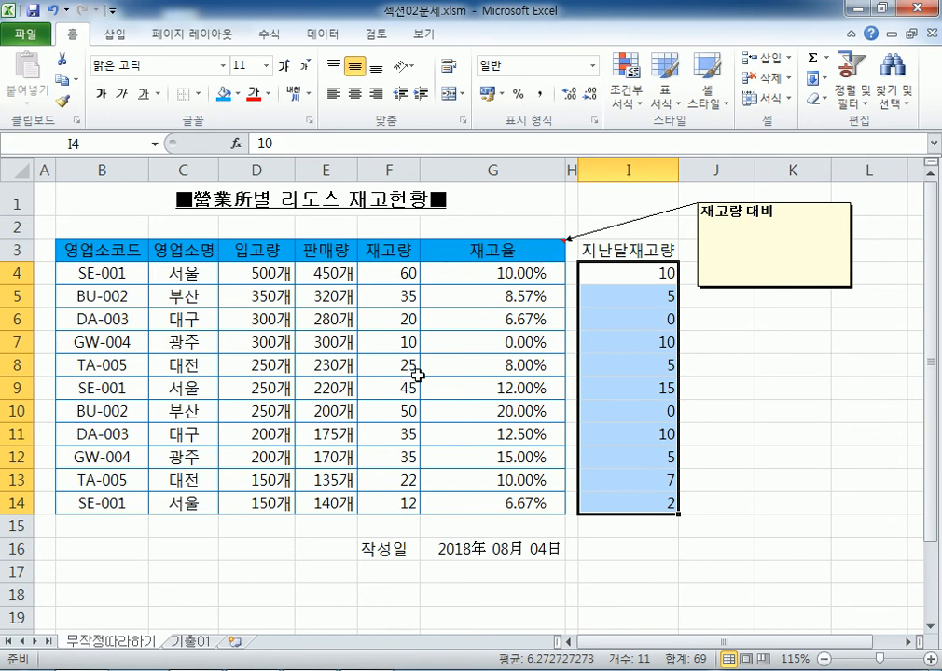
pyautogui.moveTo(89, 250); pyautogui.dragTo(450, 502)
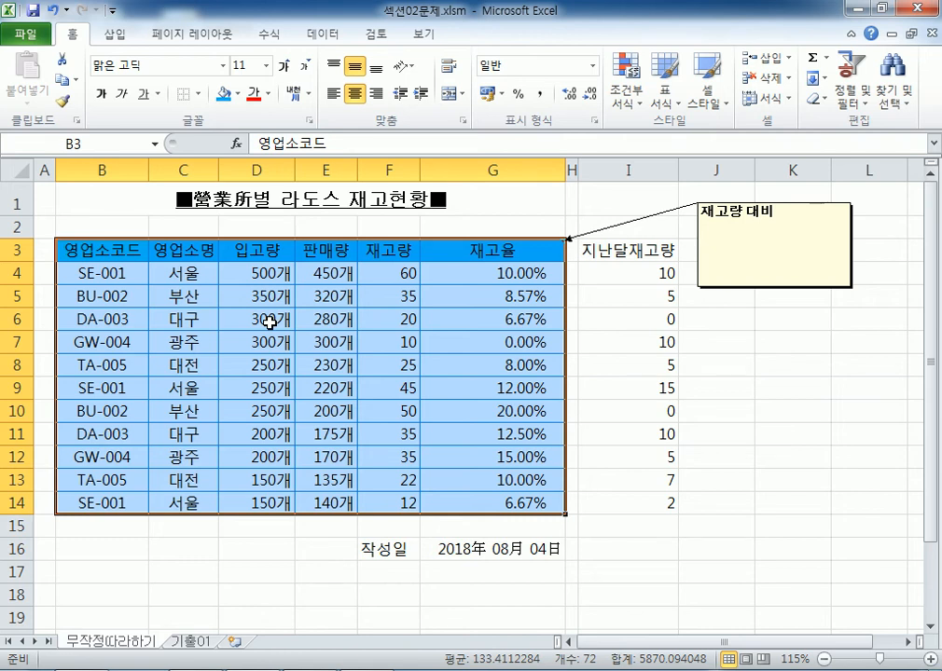
pyautogui.click(237, 413)
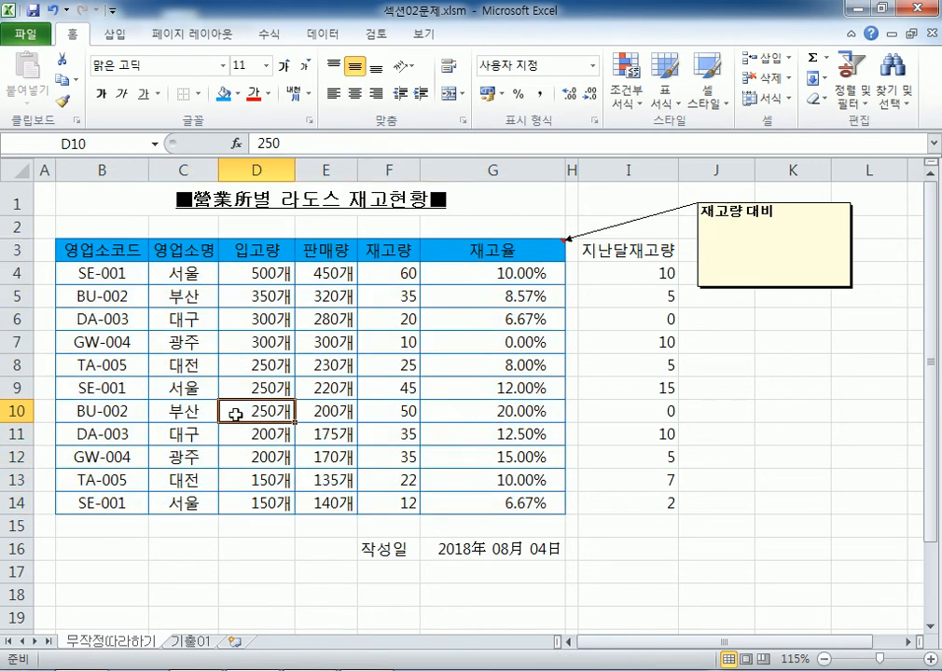
pyautogui.click(186, 642)
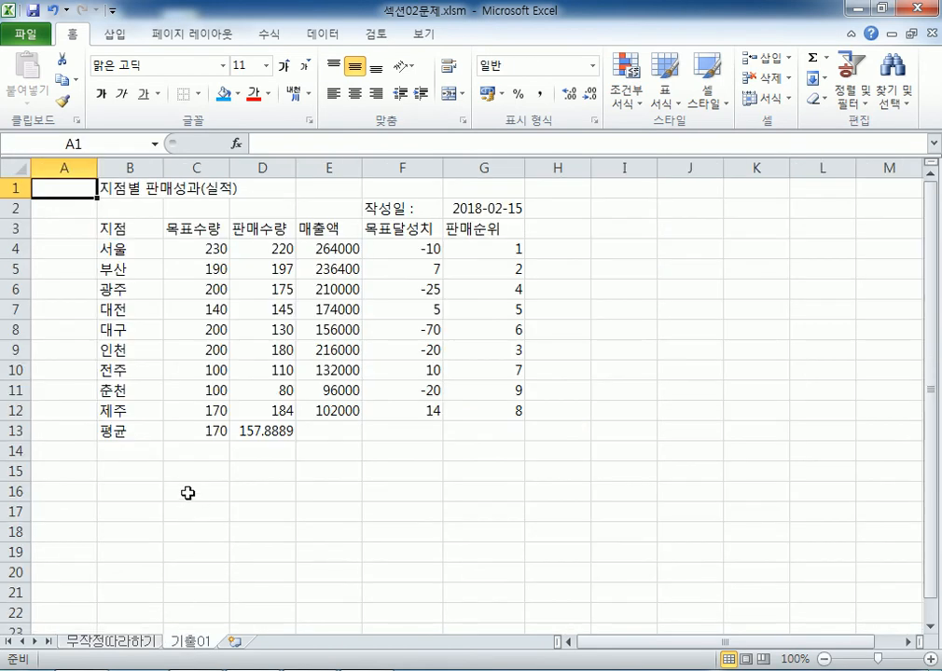
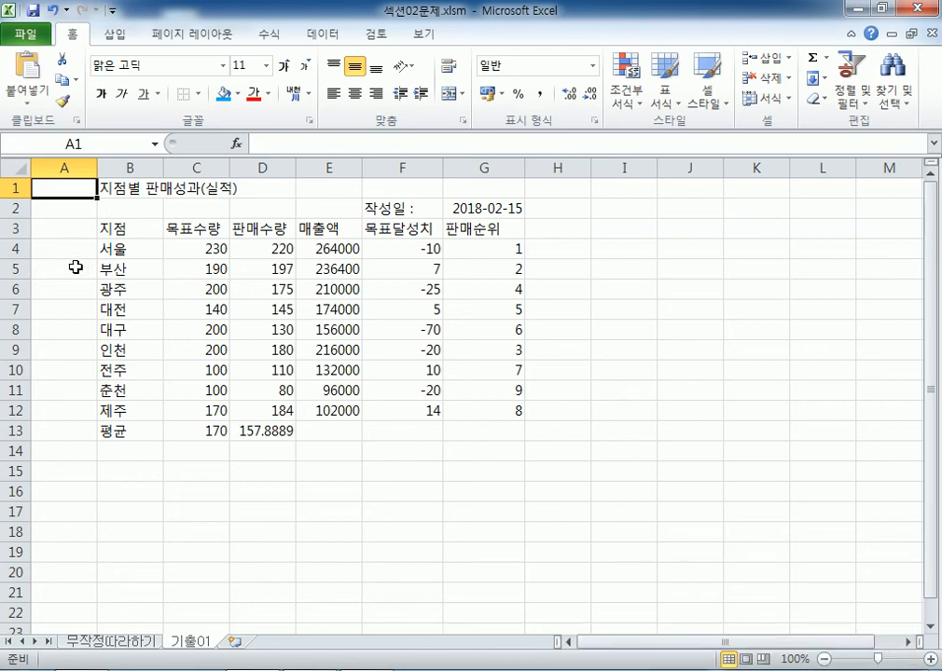
pyautogui.click(101, 642)
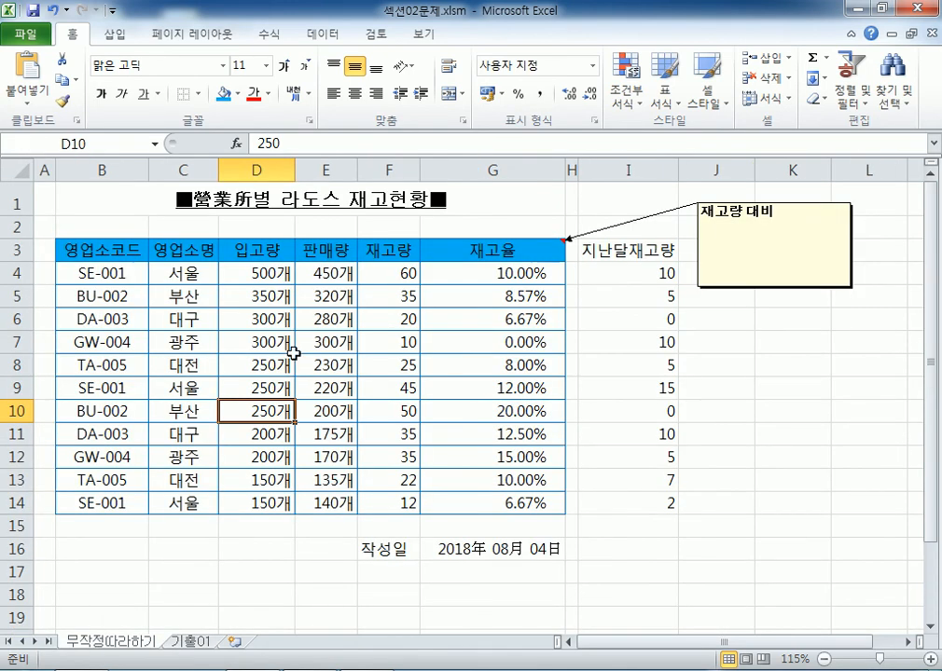
# Set the width of column A to 1 on the 기출01 sheet
pyautogui.click(197, 643)
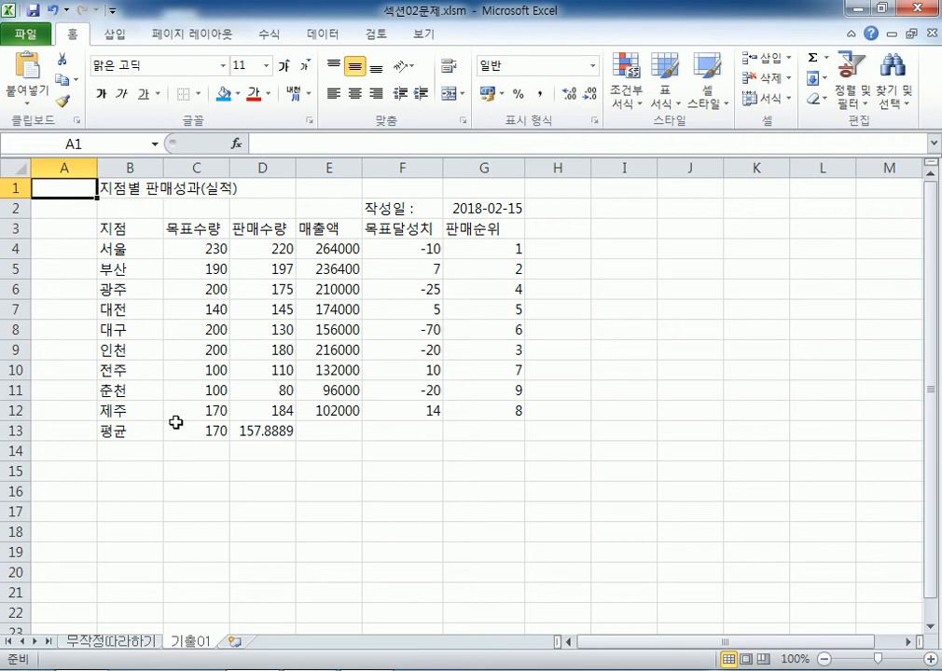
pyautogui.rightClick(67, 167)
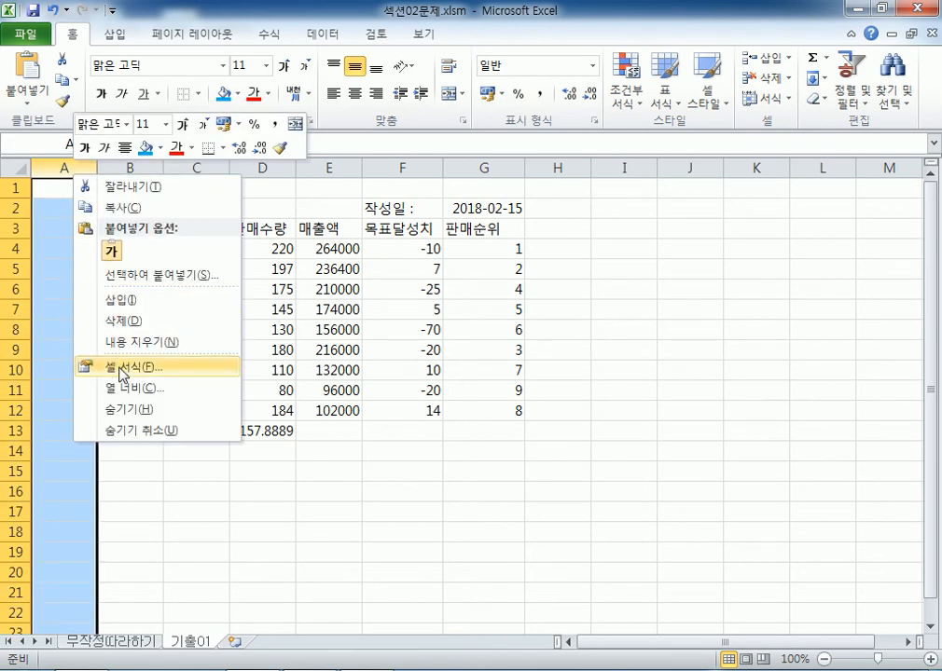
pyautogui.click(130, 386)
pyautogui.write('1')
pyautogui.click(97, 397)
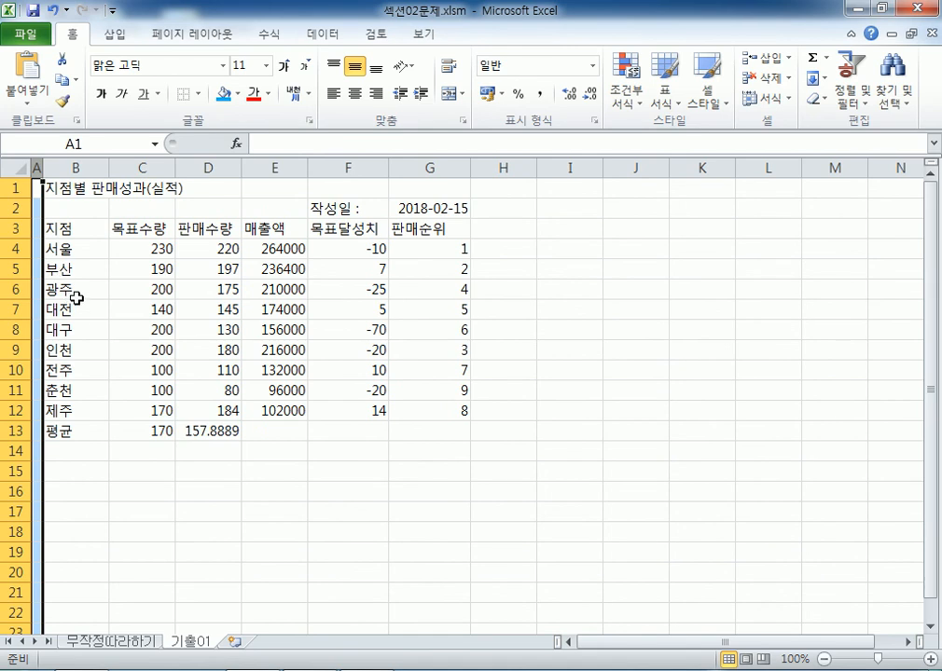
# Define the name 작성일 for the date cell G2
pyautogui.click(422, 204)
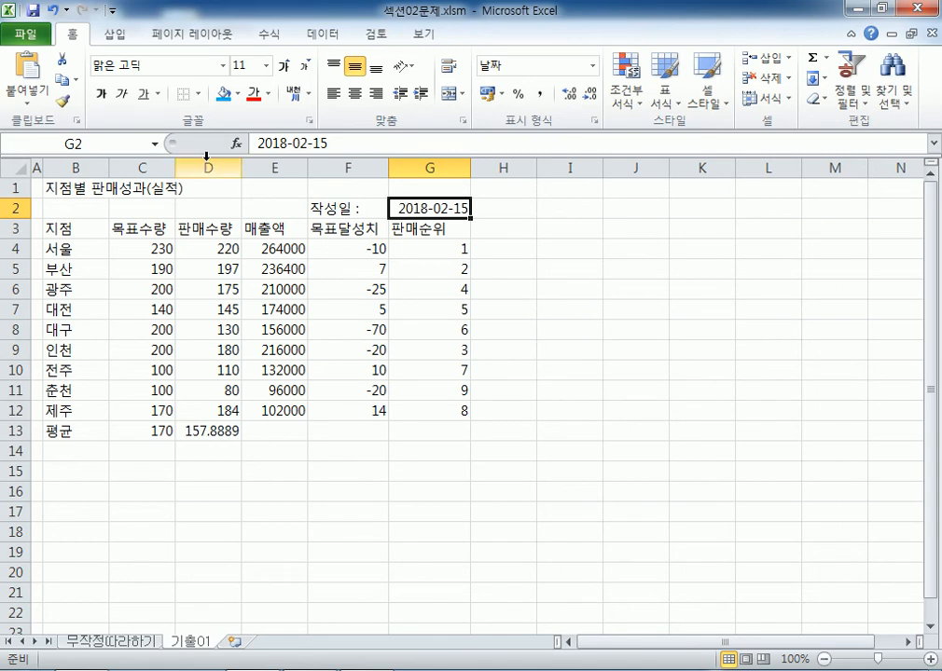
pyautogui.click(103, 141)
pyautogui.write('ㅈ')
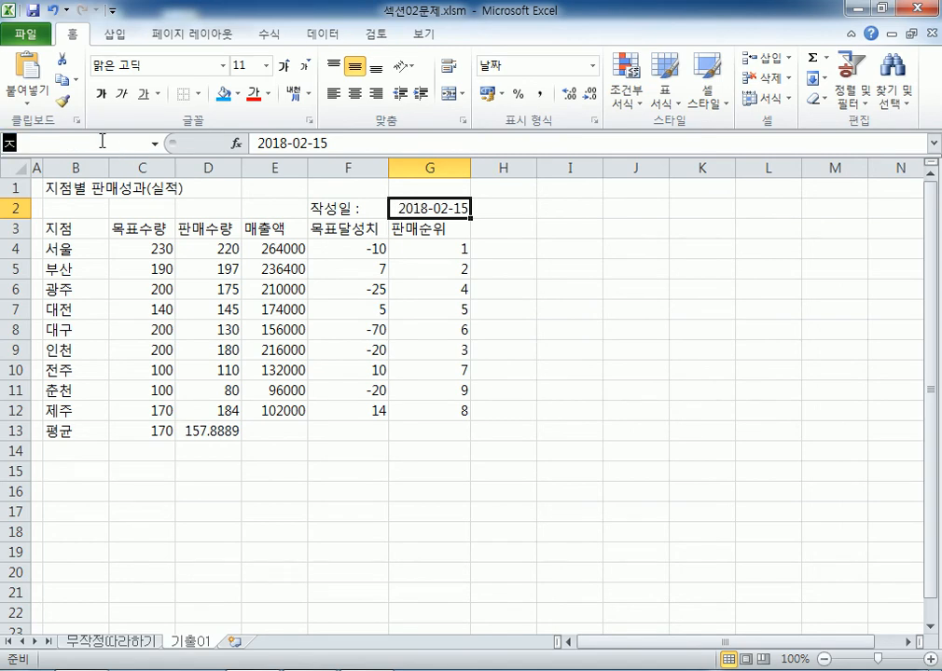
pyautogui.write('성ㅇ')
pyautogui.press('Return')
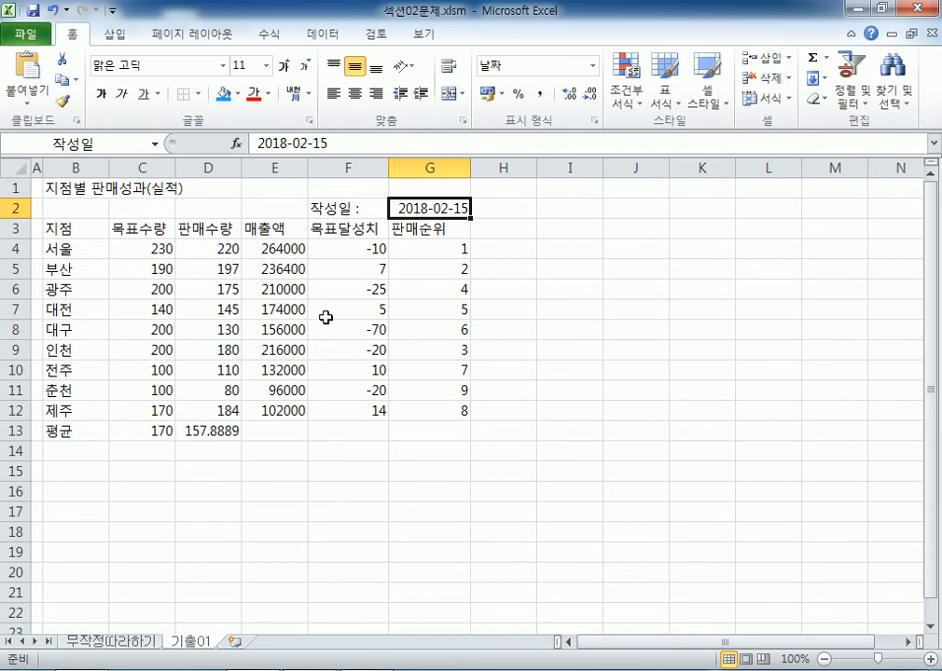
# Merge and center the title across B1:G1 and set its font to 궁서체
pyautogui.moveTo(80, 185); pyautogui.dragTo(406, 187)
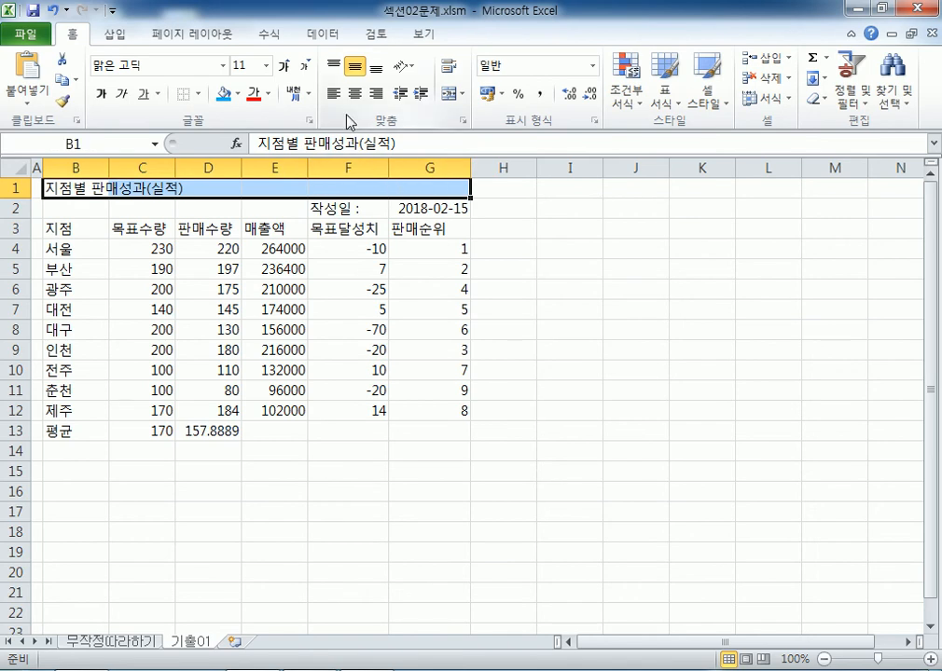
pyautogui.click(452, 94)
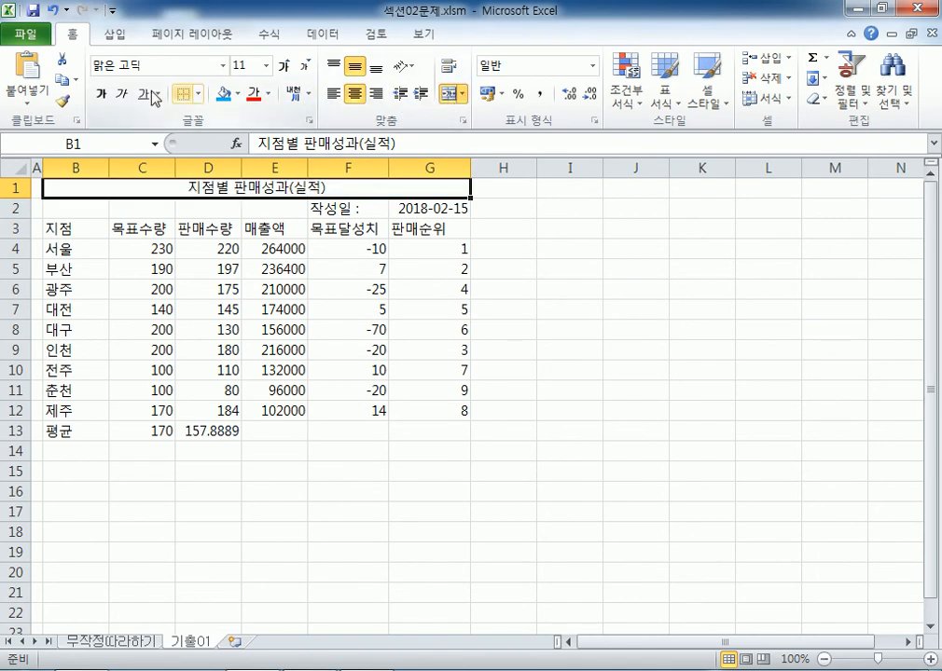
pyautogui.click(222, 66)
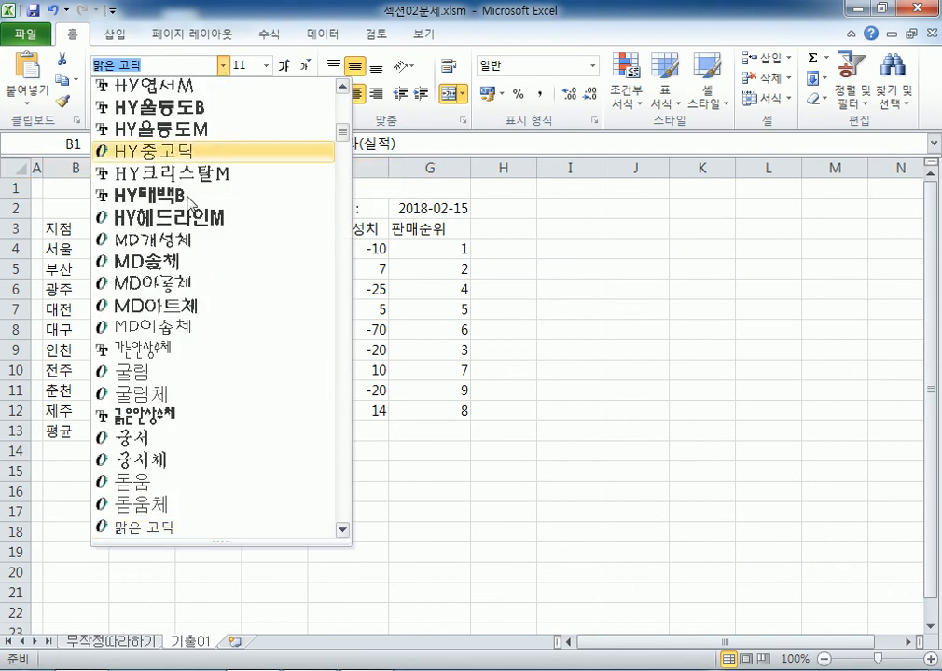
pyautogui.scroll(-1, 164, 368)
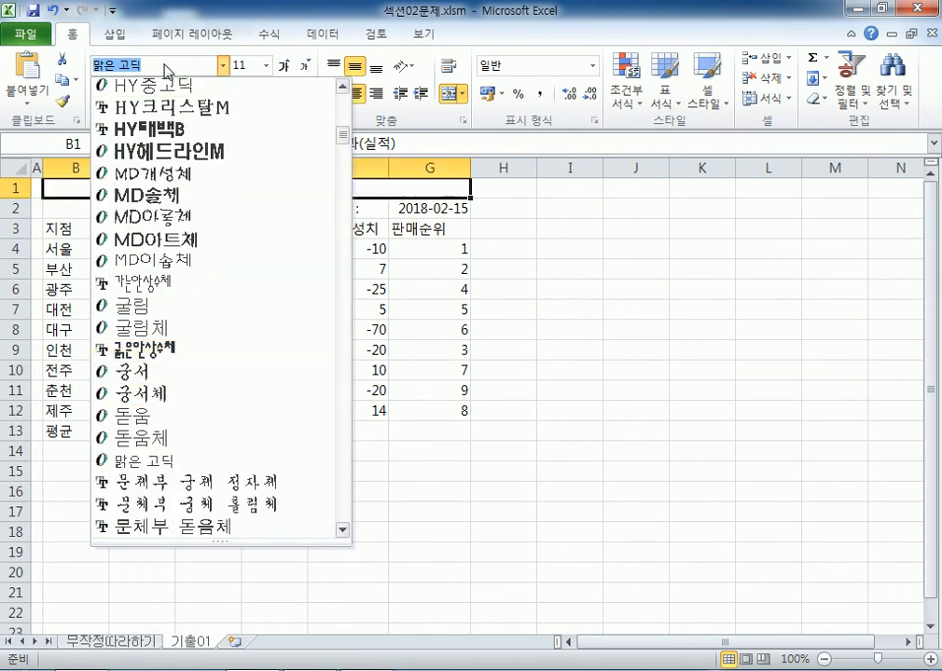
pyautogui.click(145, 392)
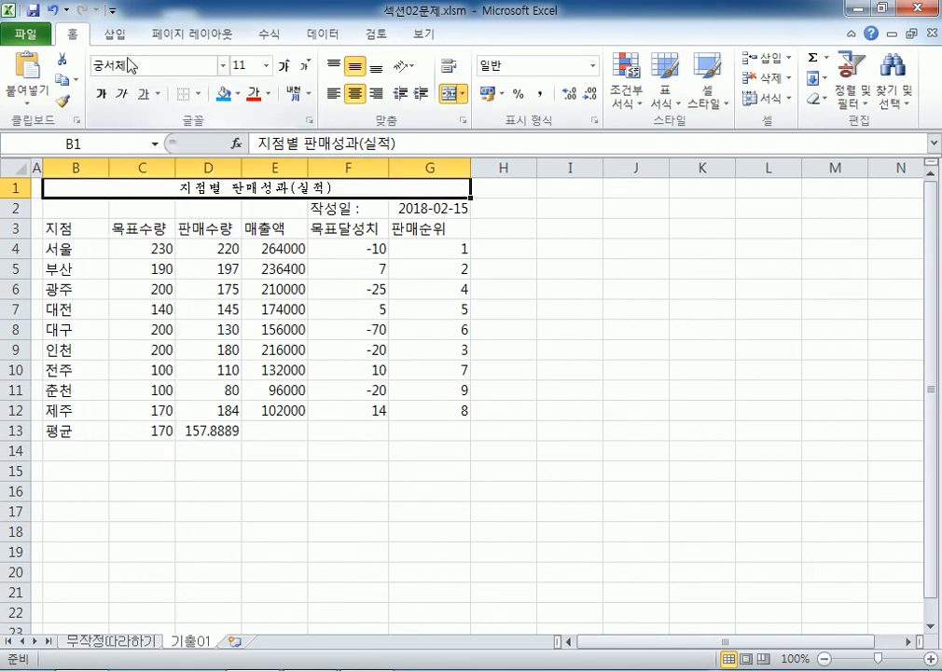
# Format the B1 title at size 16 in bold with a double underline
pyautogui.click(281, 66)
pyautogui.click(283, 66)
pyautogui.click(282, 67)
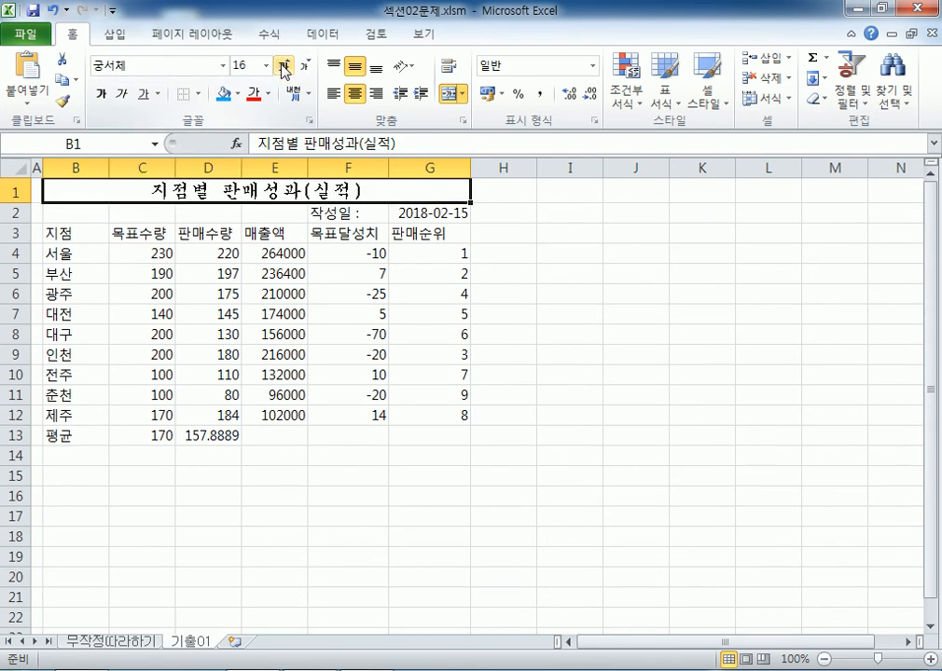
pyautogui.click(100, 94)
pyautogui.click(158, 93)
pyautogui.click(168, 126)
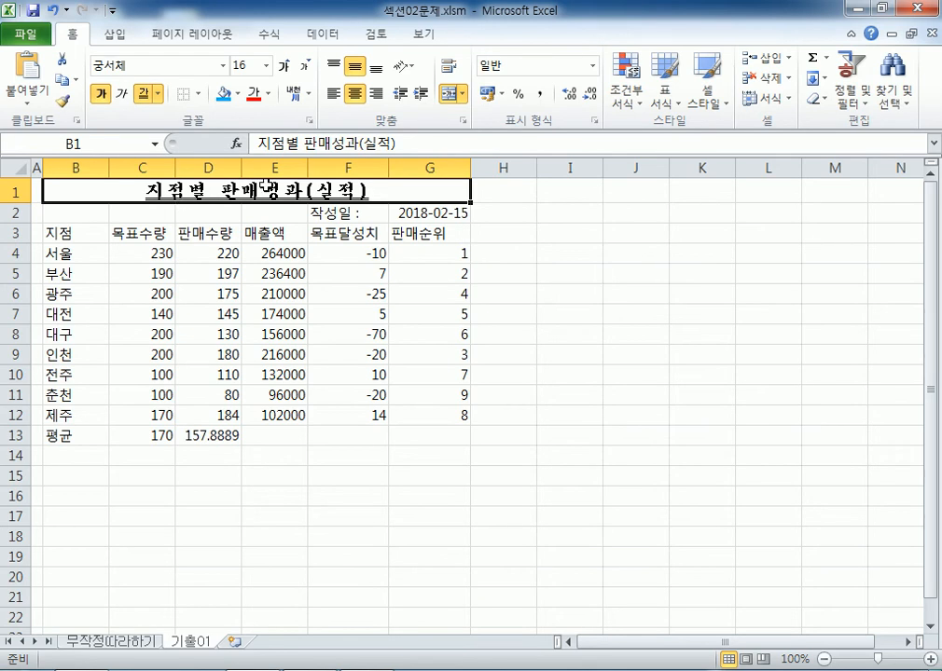
# Convert the word 실적 in the B1 title to the Hanja 實績
pyautogui.doubleClick(325, 189)
pyautogui.moveTo(324, 189); pyautogui.dragTo(364, 189)
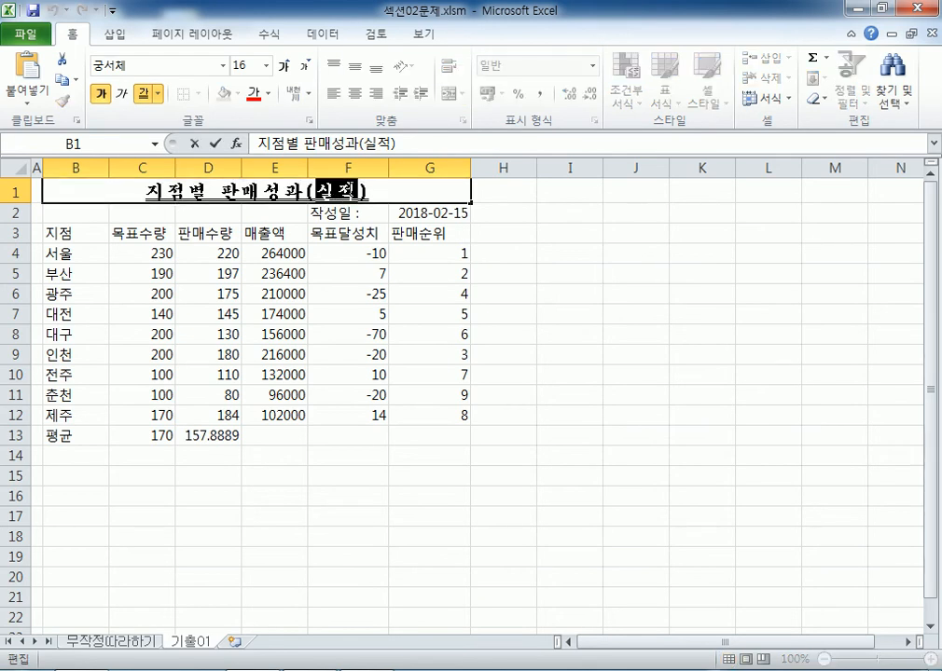
pyautogui.press('Hangul_Hanja')
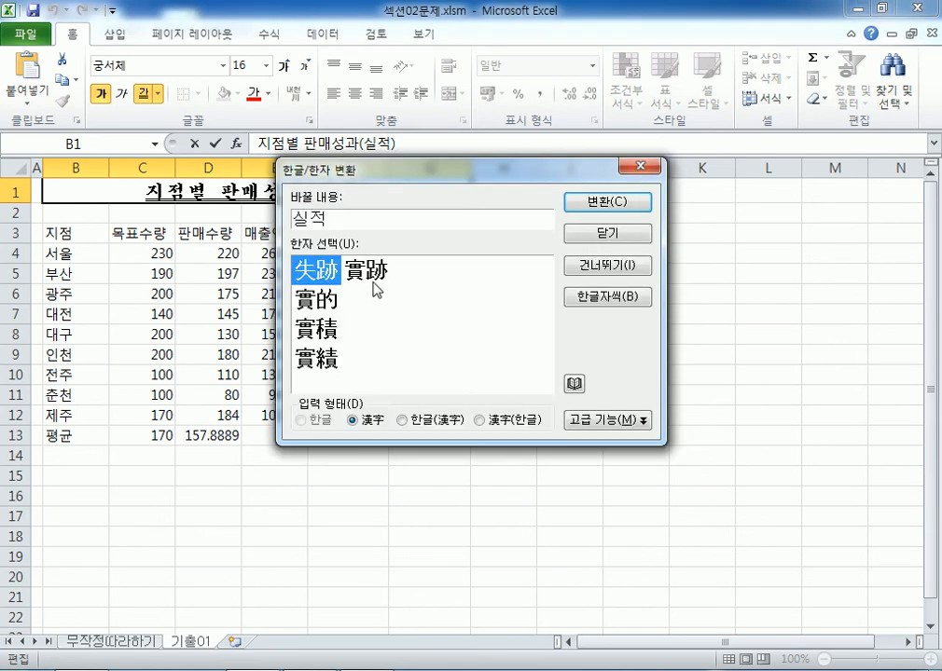
pyautogui.click(325, 360)
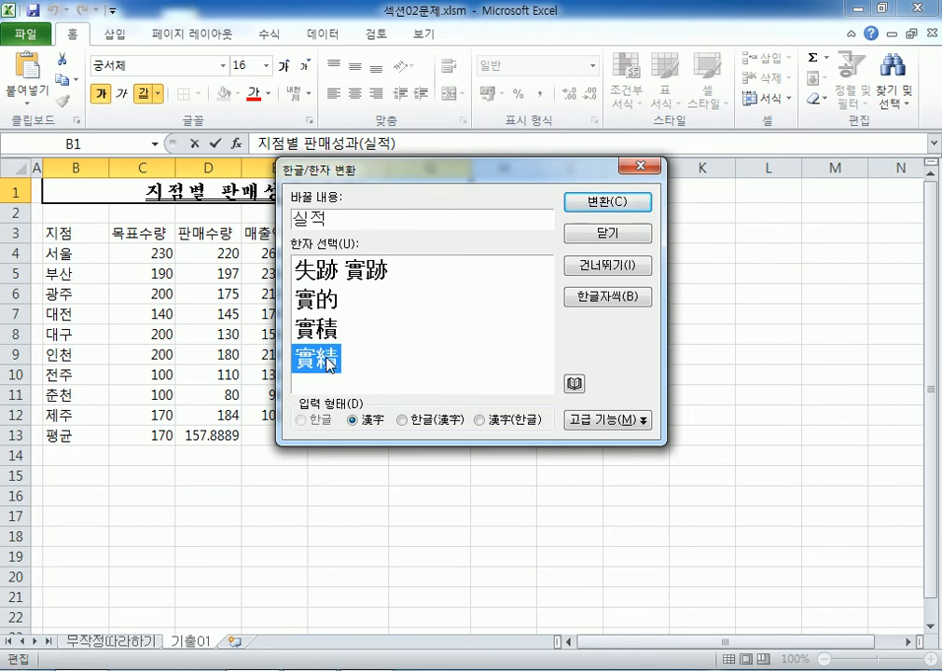
pyautogui.click(604, 205)
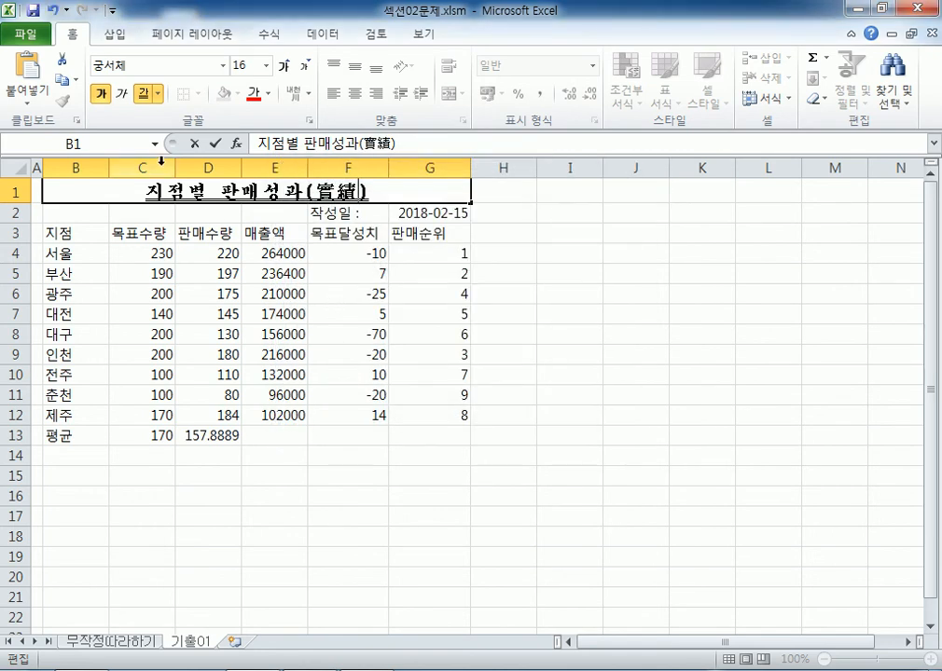
# Insert the special character ▣ before and after the title text in B1
pyautogui.write('ㅁ')
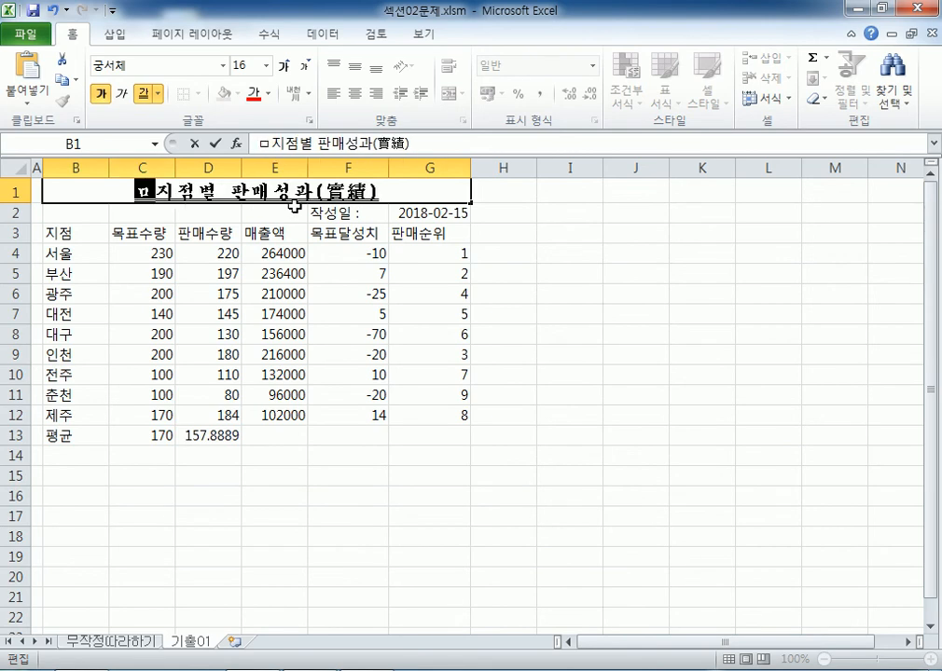
pyautogui.press('Hangul_Hanja')
pyautogui.press('Tab')
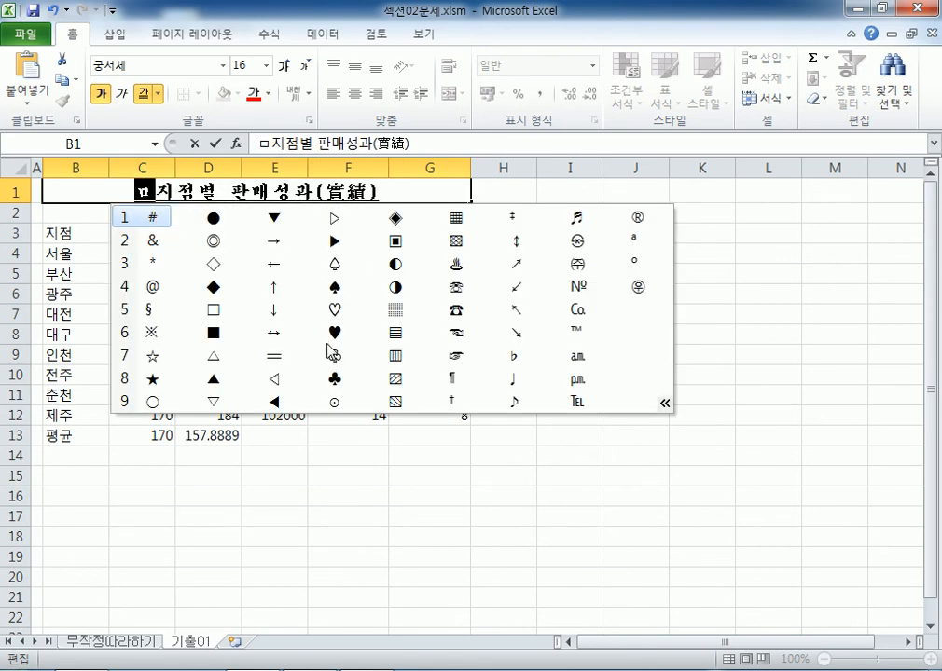
pyautogui.click(395, 242)
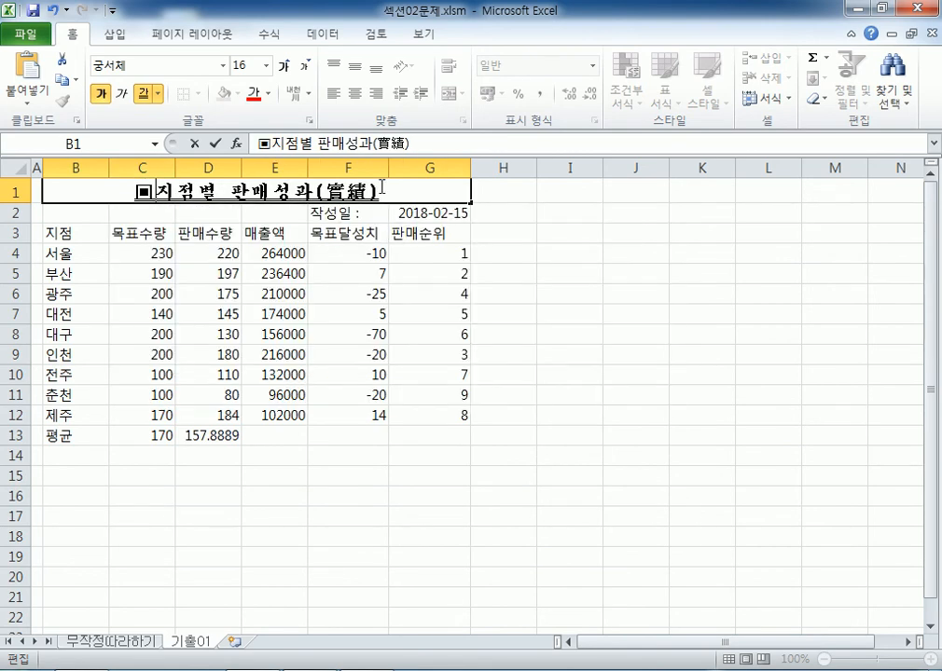
pyautogui.click(384, 192)
pyautogui.write('▣')
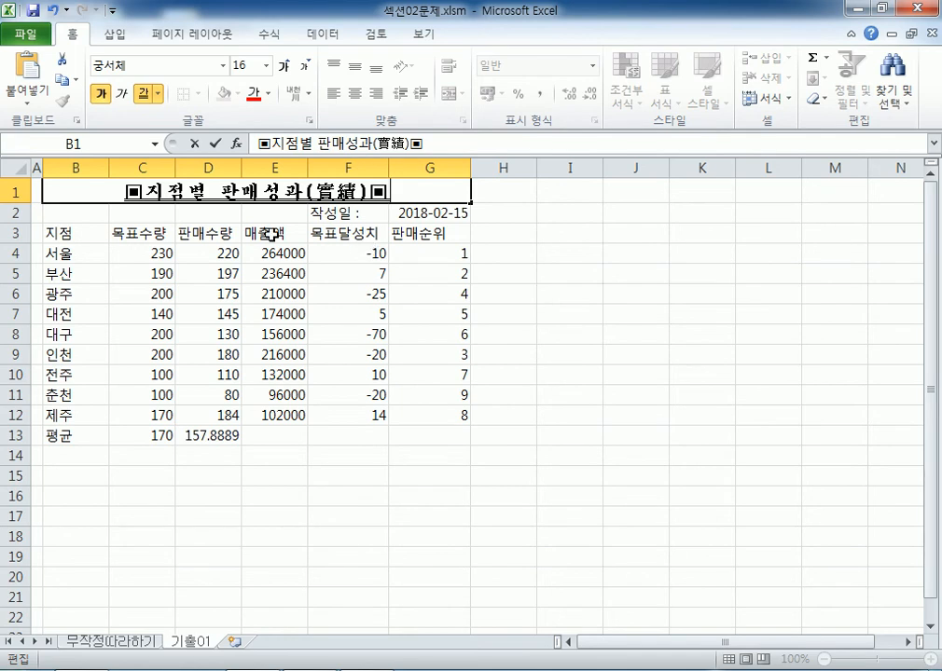
# Insert a comment on the 목표달성치 heading in F3, replacing the default author text with 판매수량-목표수량
pyautogui.click(342, 235)
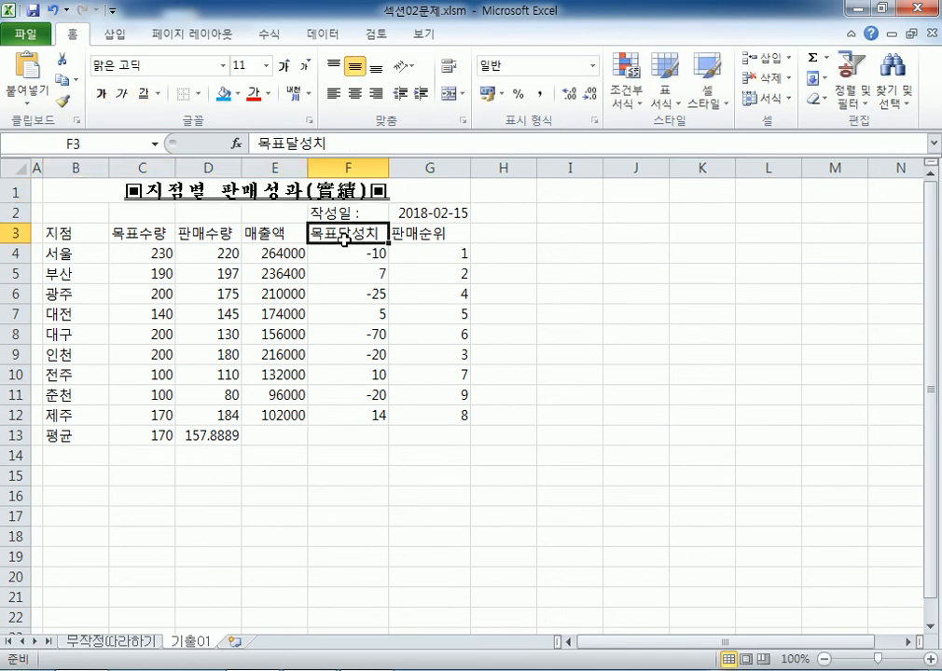
pyautogui.rightClick(344, 239)
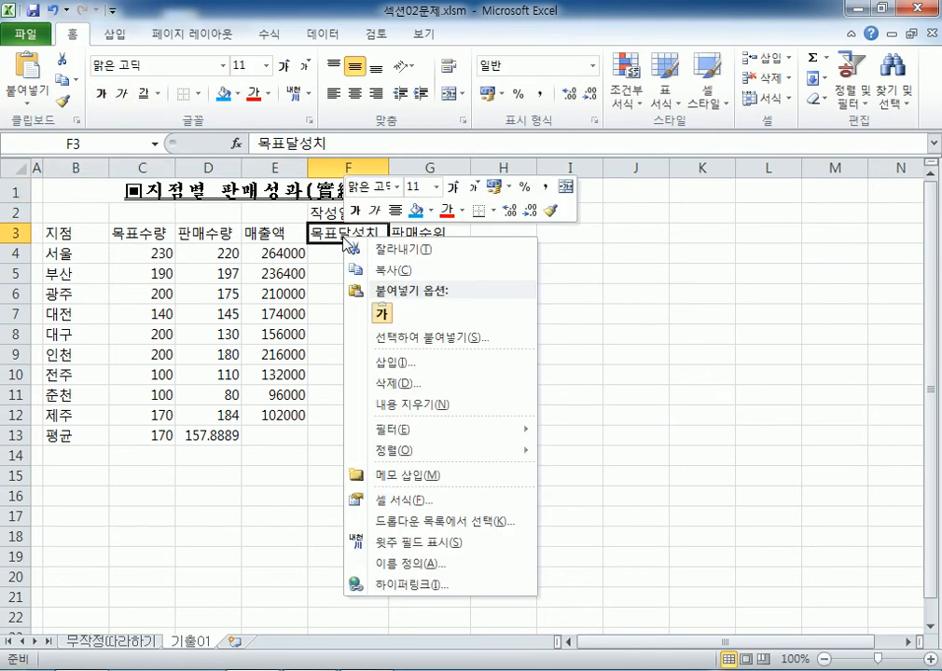
pyautogui.click(403, 477)
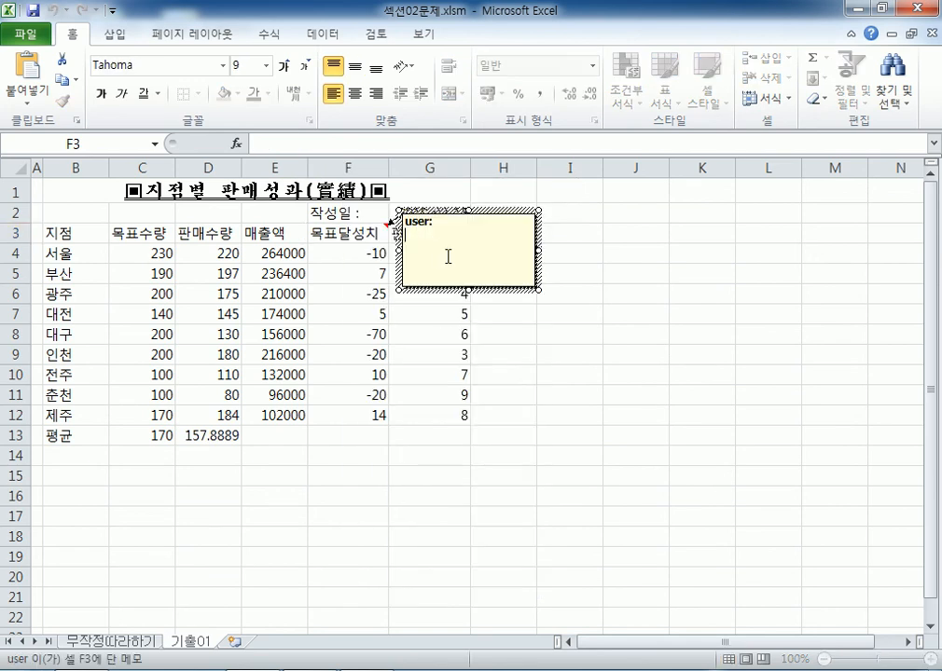
pyautogui.press('BackSpace')
pyautogui.press('BackSpace')
pyautogui.press('BackSpace')
pyautogui.press('BackSpace')
pyautogui.press('BackSpace')
pyautogui.press('BackSpace')
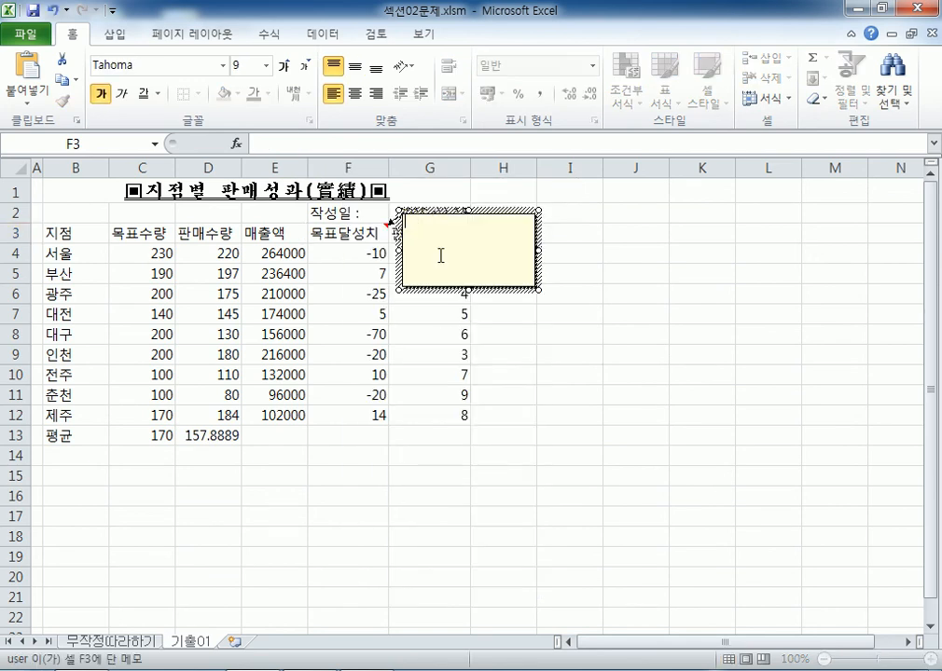
pyautogui.write('판매수량이')
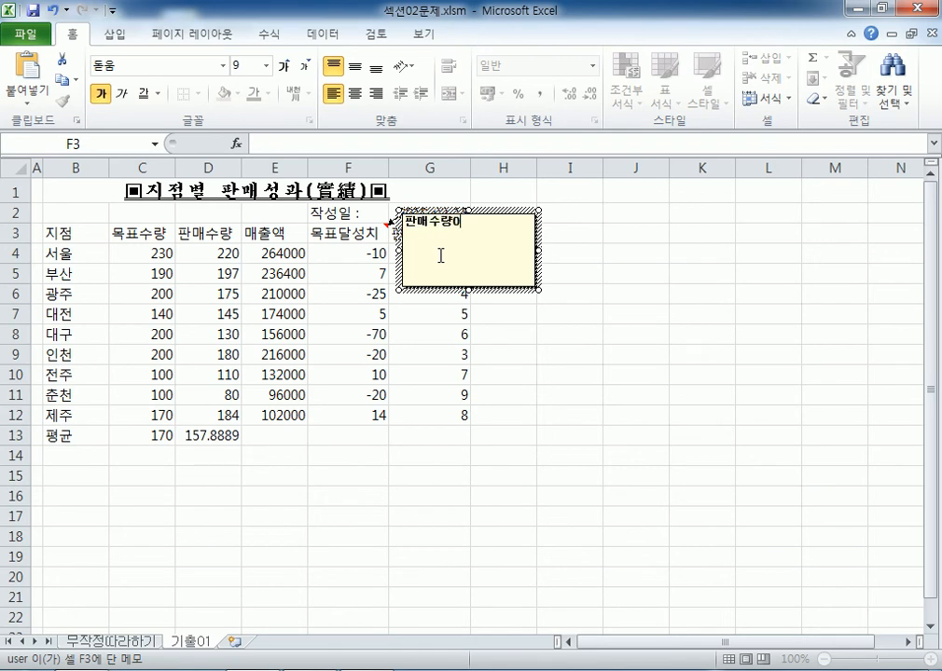
pyautogui.press('BackSpace')
pyautogui.write('-')
pyautogui.write('목표수량')
pyautogui.write('ㅑ')
pyautogui.press('BackSpace')
pyautogui.press('BackSpace')
pyautogui.write('랴')
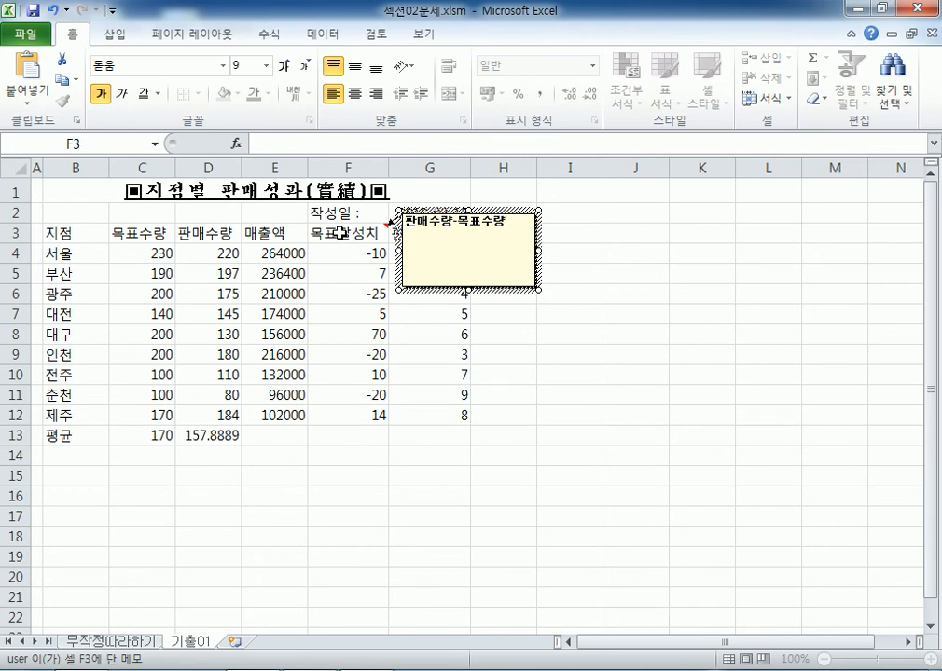
# Keep the F3 comment always displayed and move it beside the table, over columns H to J
pyautogui.rightClick(341, 233)
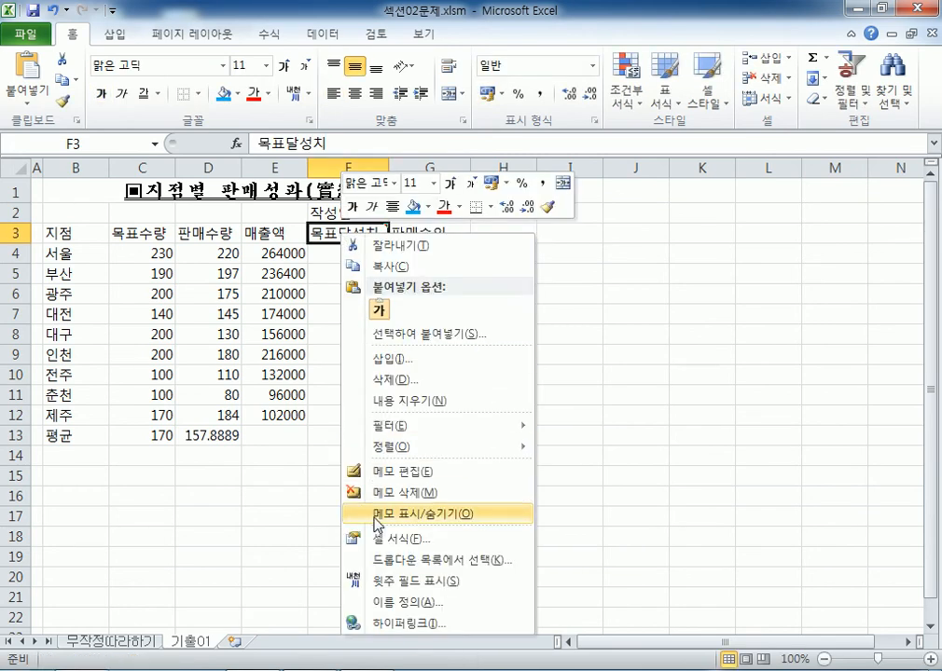
pyautogui.click(376, 515)
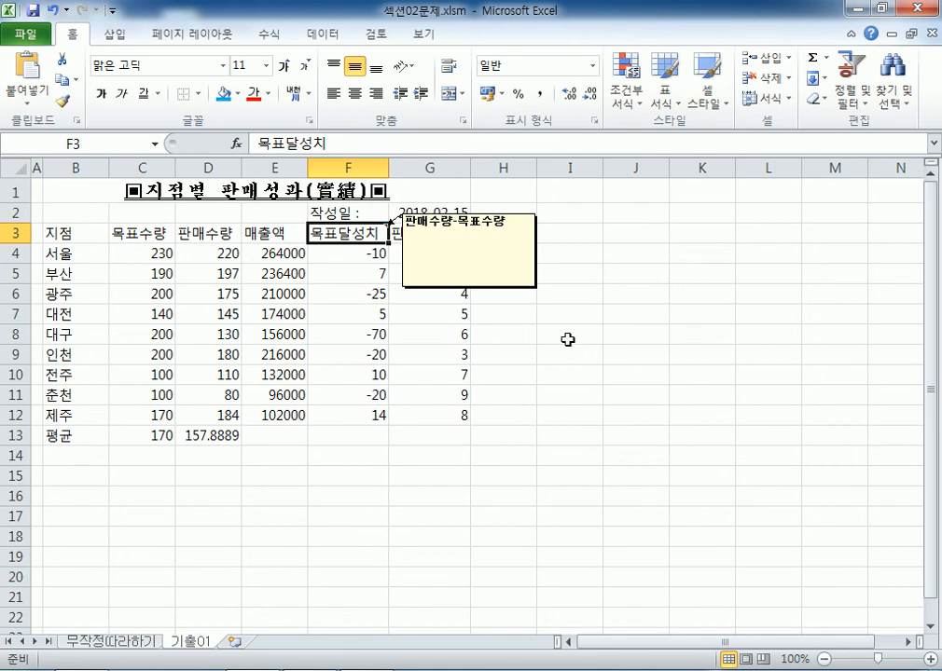
pyautogui.moveTo(525, 289); pyautogui.dragTo(609, 274)
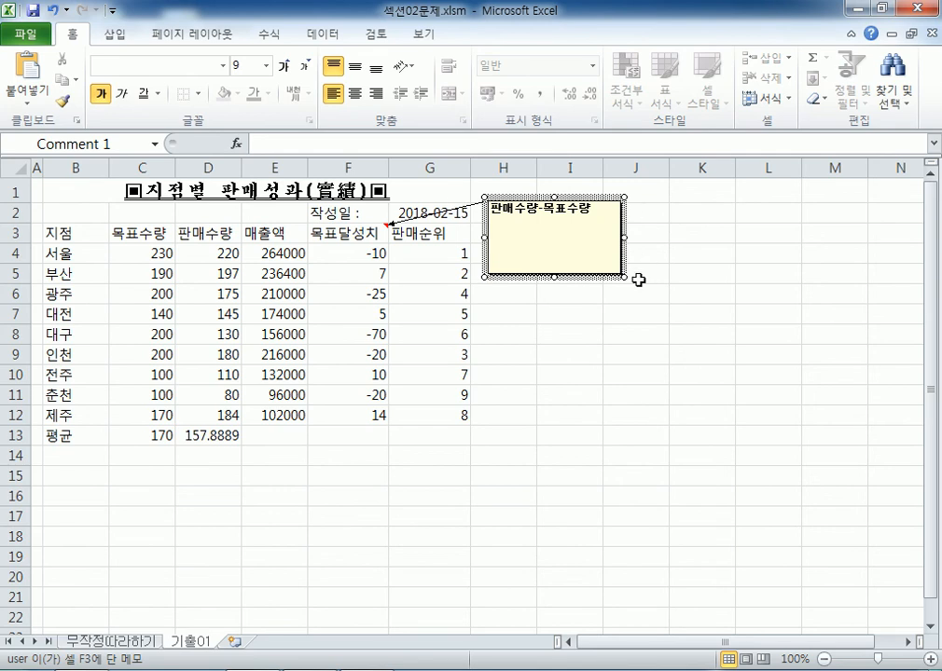
pyautogui.click(598, 213)
pyautogui.moveTo(510, 207); pyautogui.dragTo(557, 207)
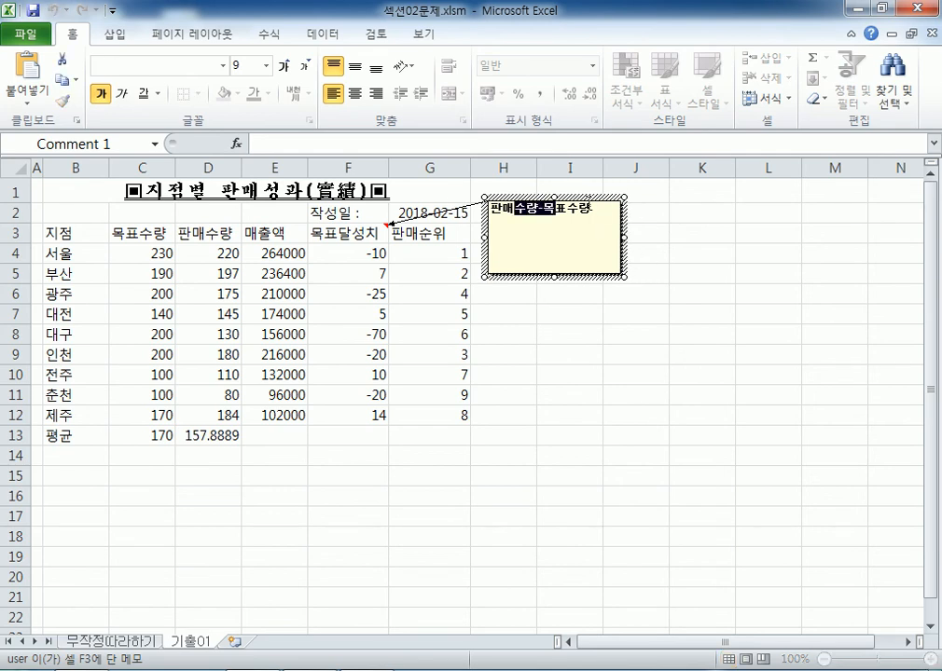
pyautogui.click(594, 199)
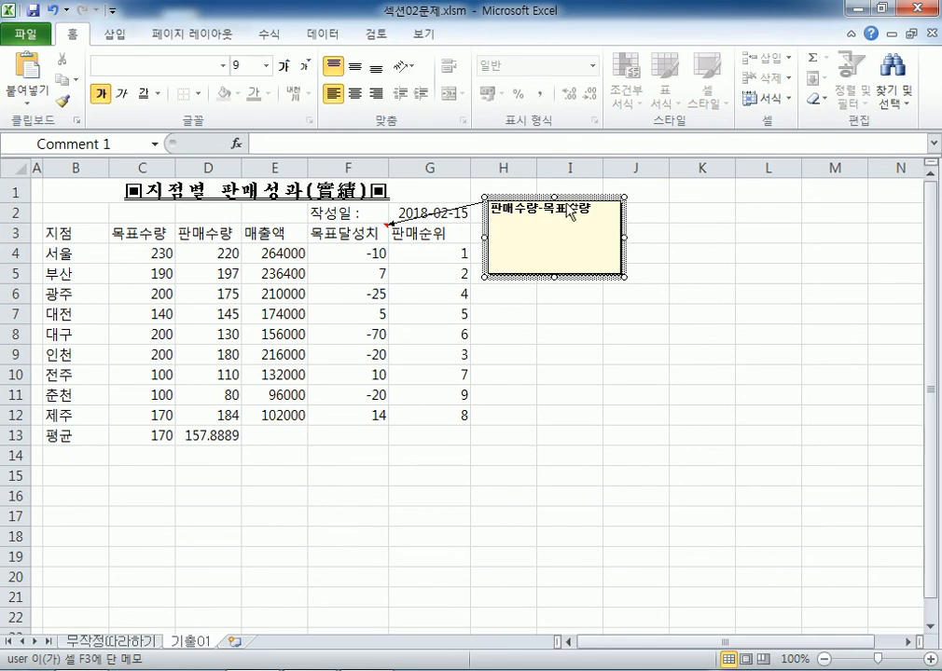
pyautogui.hotkey('ctrl', '1')
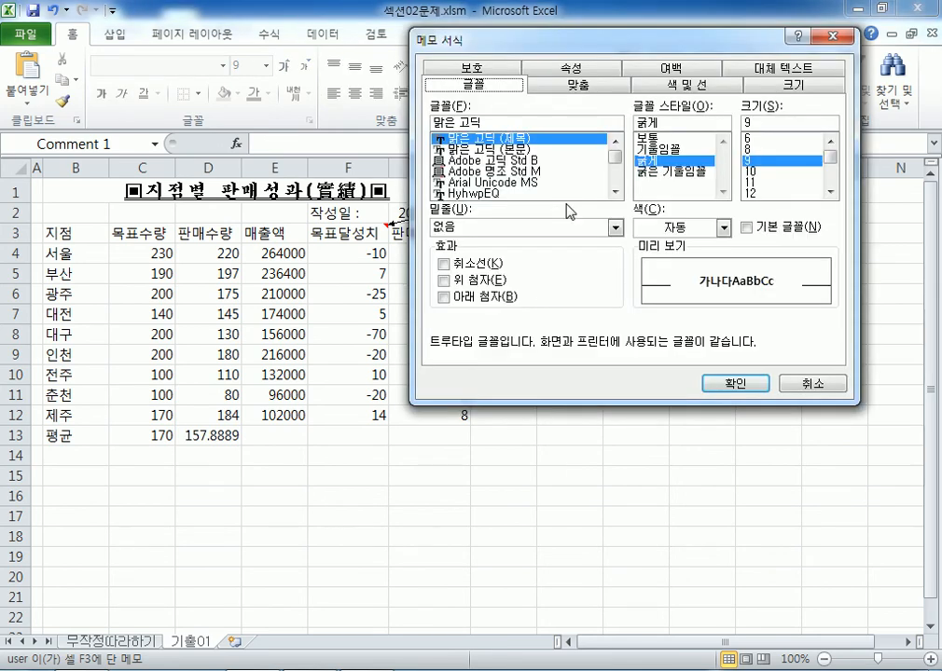
pyautogui.press('Return')
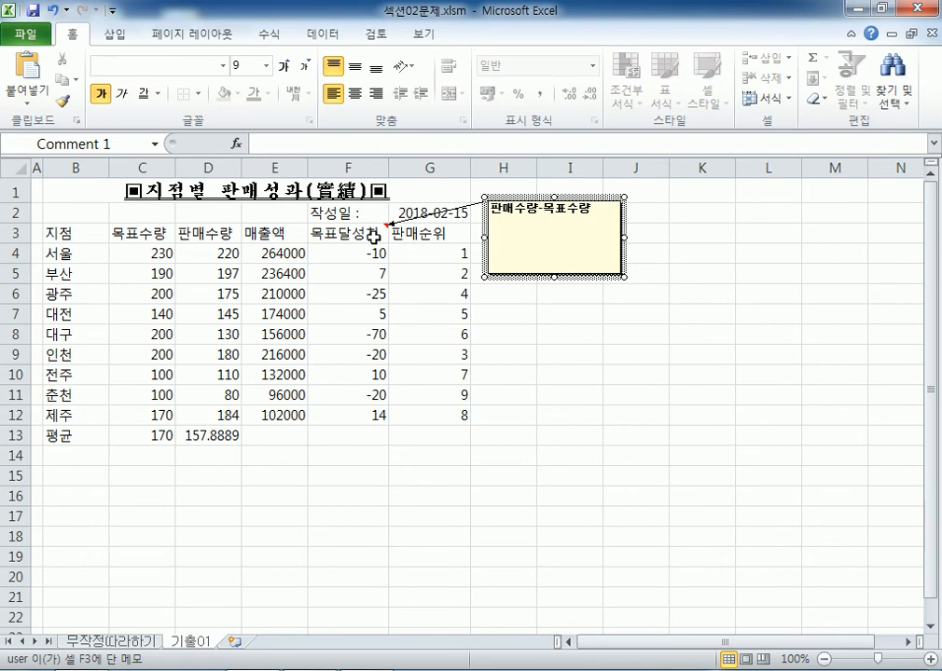
# Try to turn on automatic sizing (자동 크기) in the alignment format of the F3 comment
pyautogui.rightClick(572, 194)
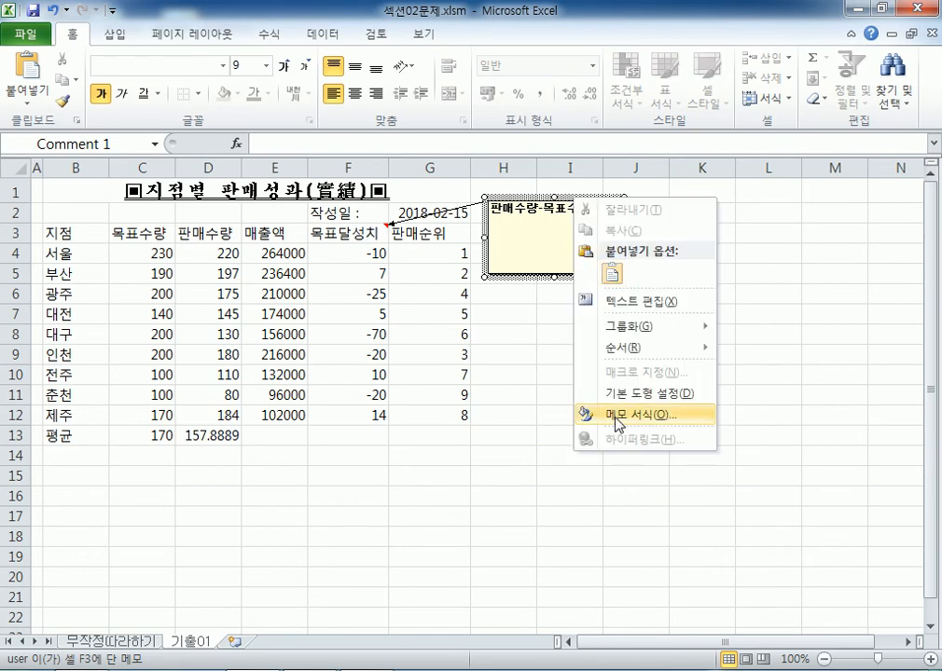
pyautogui.click(615, 416)
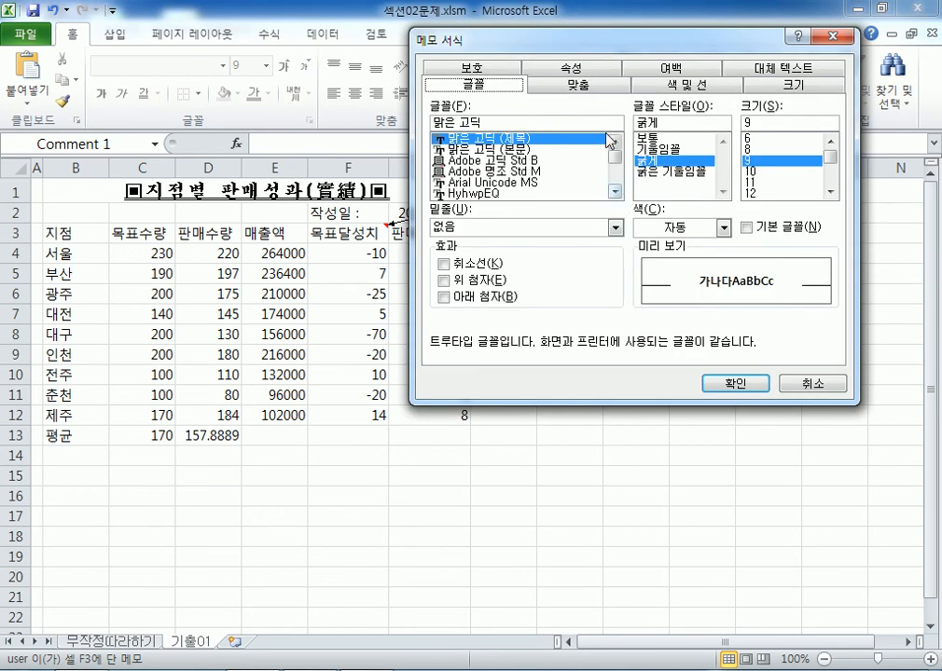
pyautogui.click(591, 87)
pyautogui.click(475, 177)
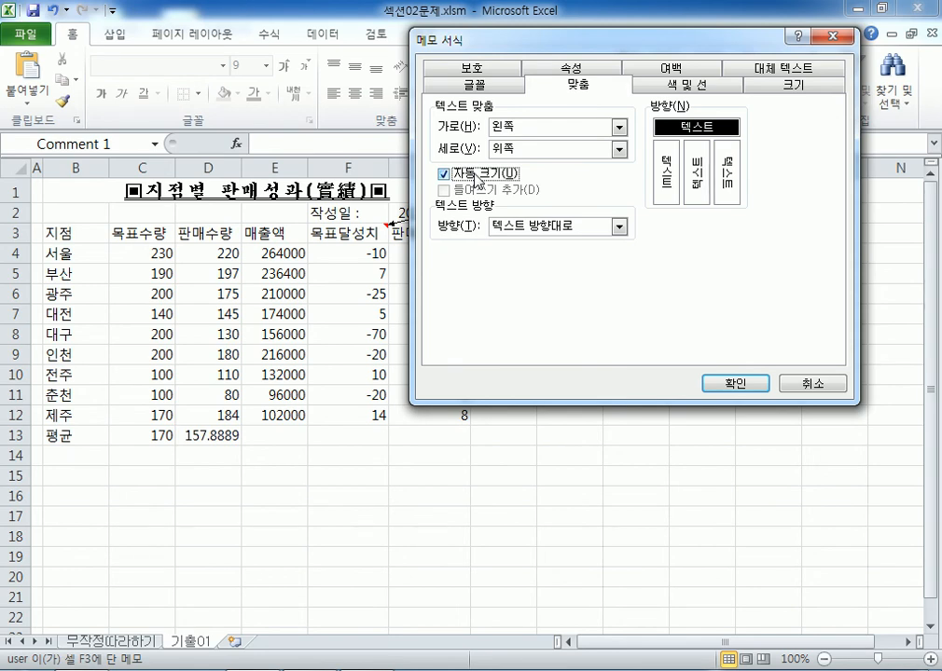
pyautogui.moveTo(480, 41); pyautogui.dragTo(442, 263)
pyautogui.press('Escape')
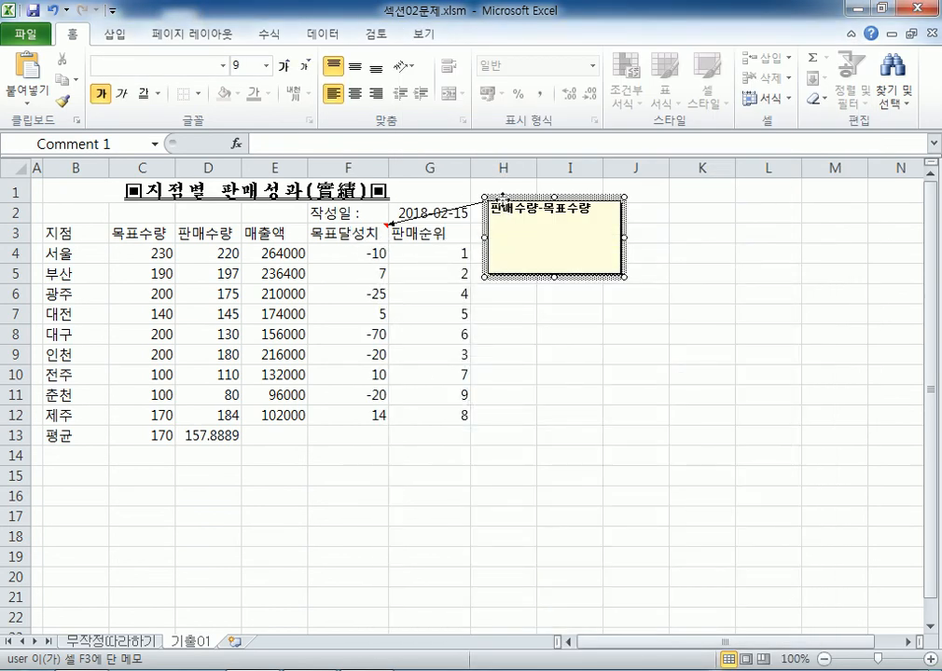
# Turn on automatic sizing (자동 크기) in the alignment format of the F3 comment
pyautogui.click(614, 251)
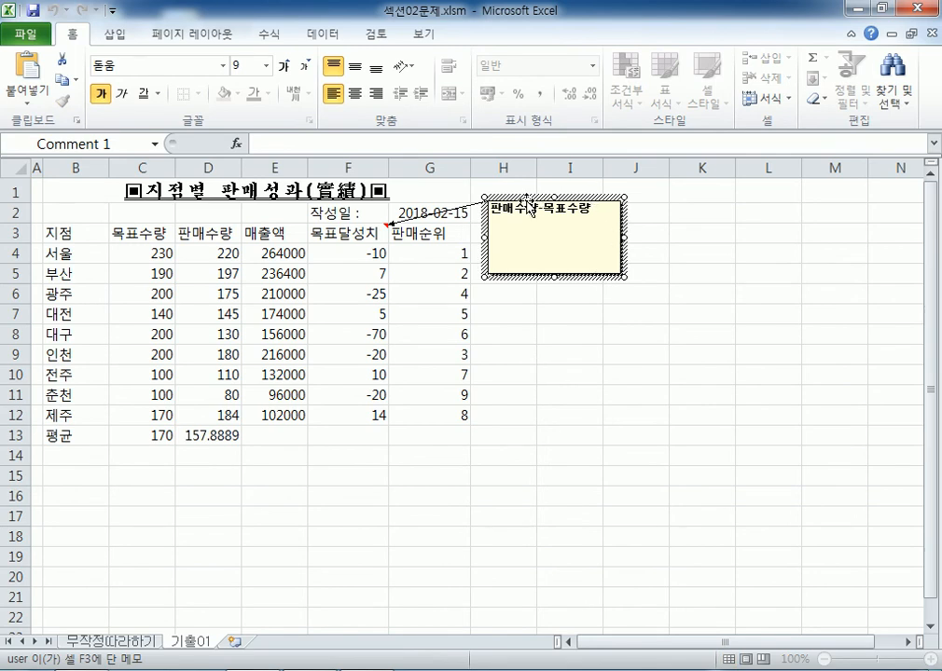
pyautogui.click(592, 200)
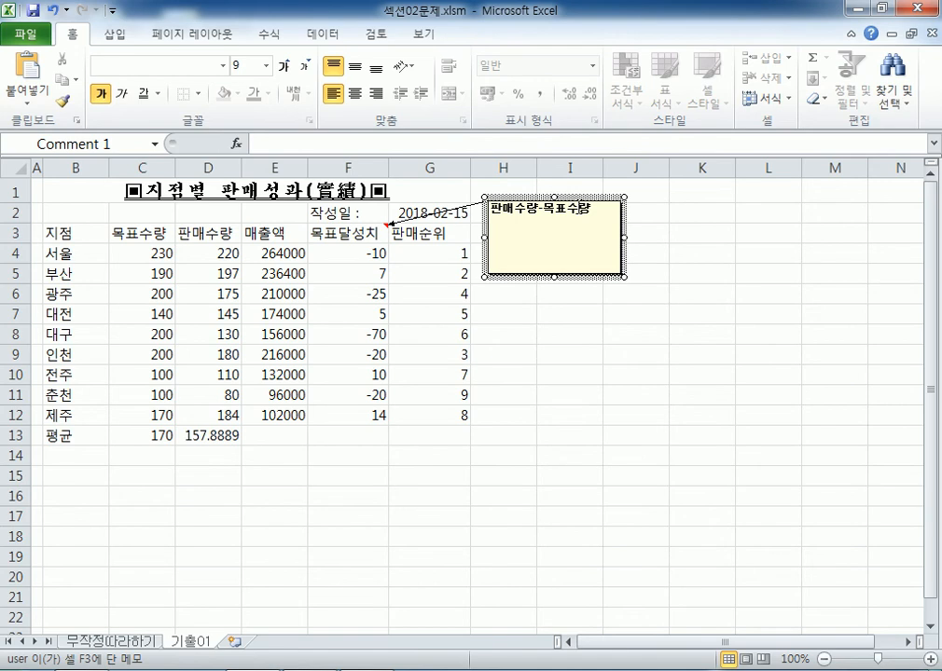
pyautogui.doubleClick(581, 207)
pyautogui.click(430, 296)
pyautogui.click(502, 298)
pyautogui.moveTo(505, 251); pyautogui.dragTo(581, 162)
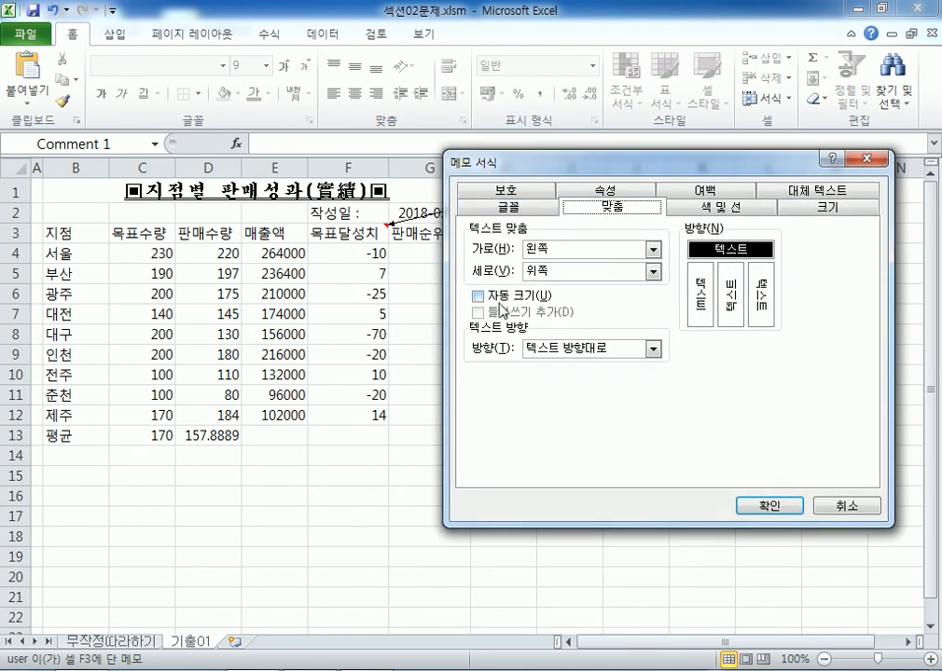
pyautogui.click(478, 296)
pyautogui.click(769, 505)
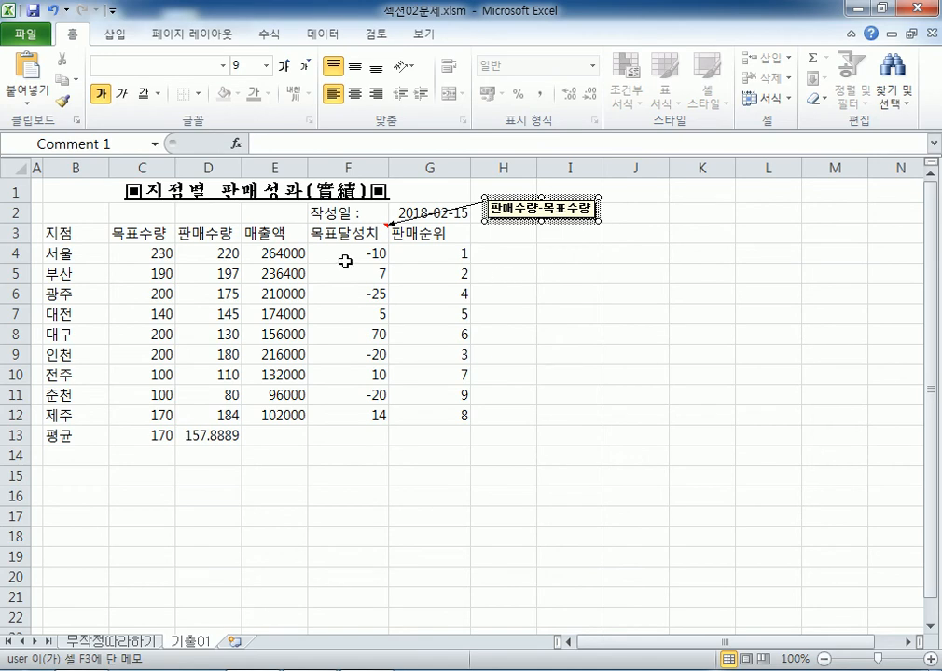
# Apply the won (₩) accounting format (회계) to the 매출액 values in E4:E12
pyautogui.click(270, 253)
pyautogui.moveTo(270, 254); pyautogui.dragTo(252, 412)
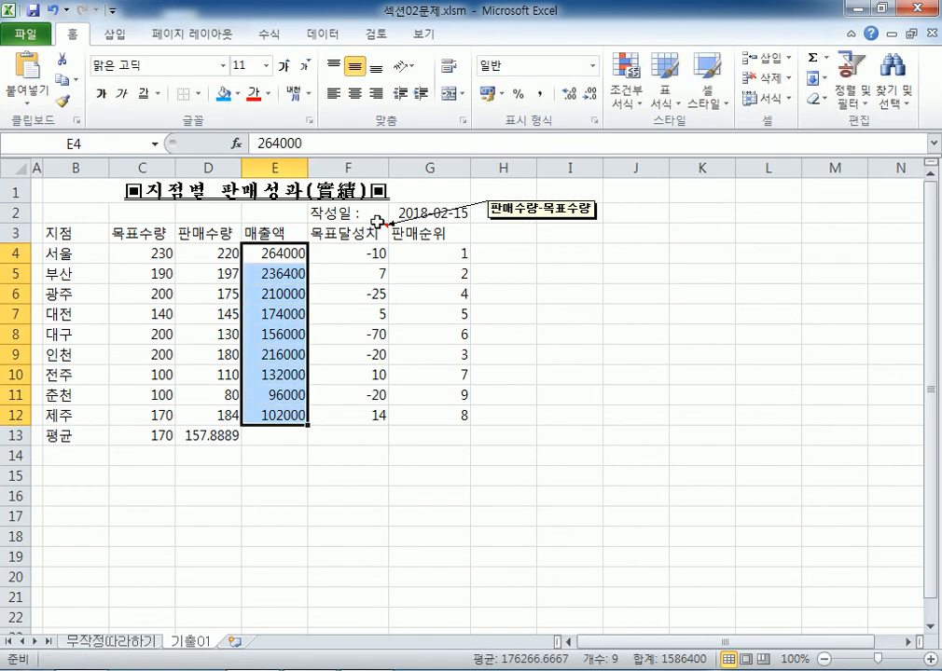
pyautogui.click(486, 95)
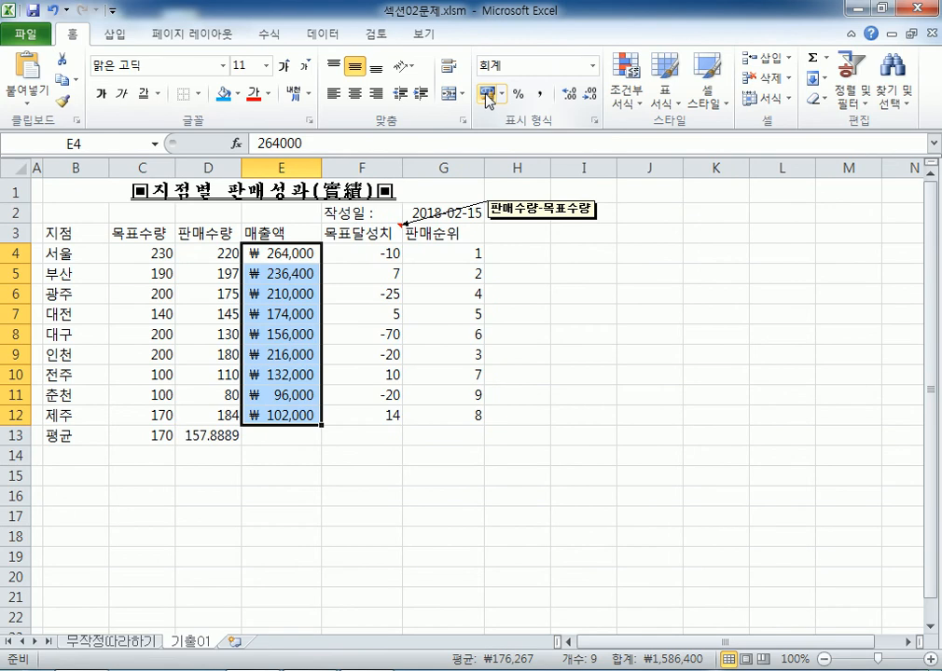
# Try the currency format (통화) on E4:E12 for comparison and return the range to the won accounting format
pyautogui.click(502, 93)
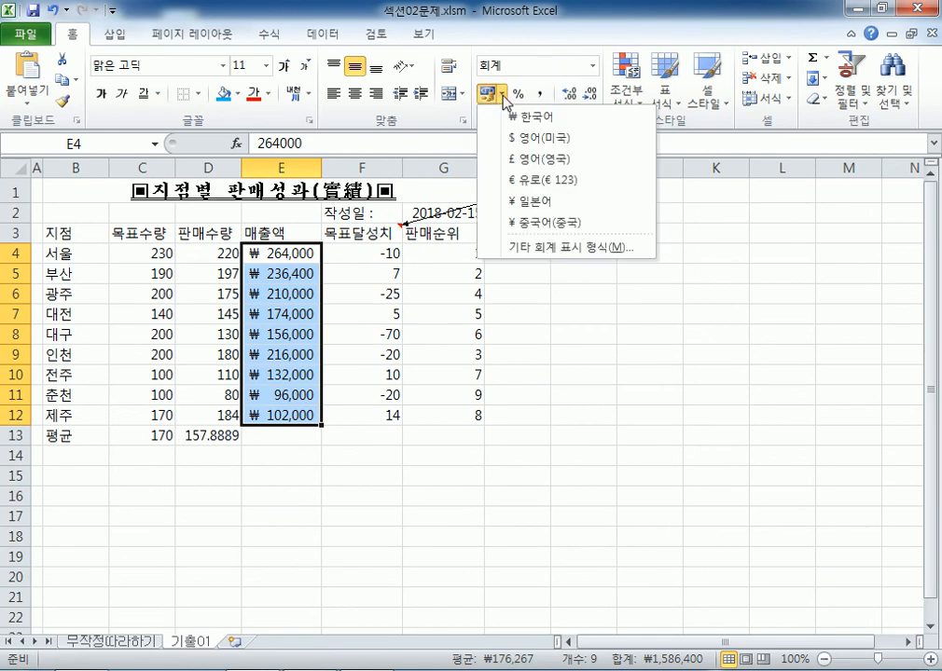
pyautogui.click(592, 65)
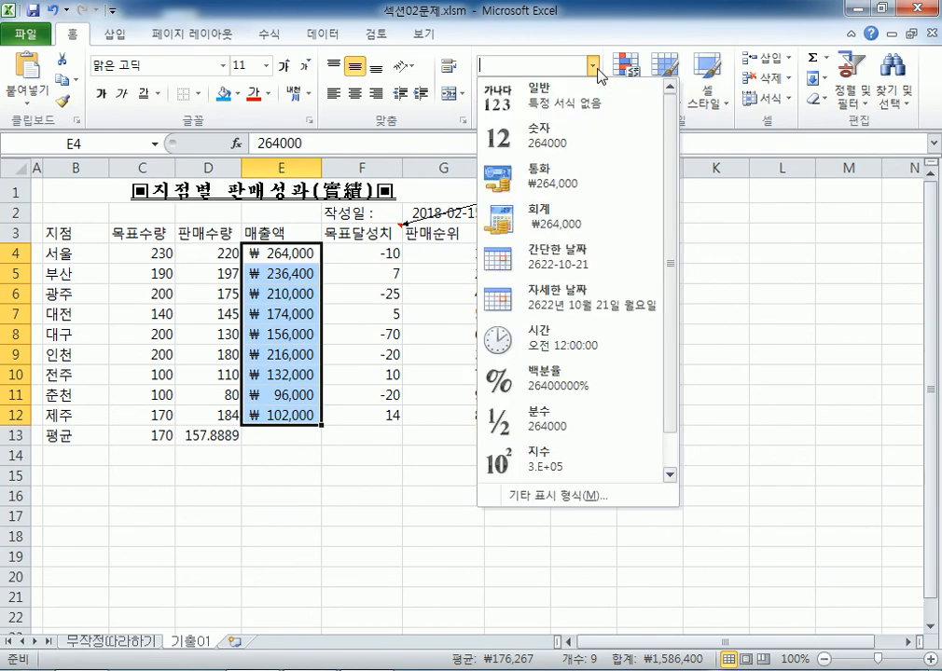
pyautogui.click(538, 185)
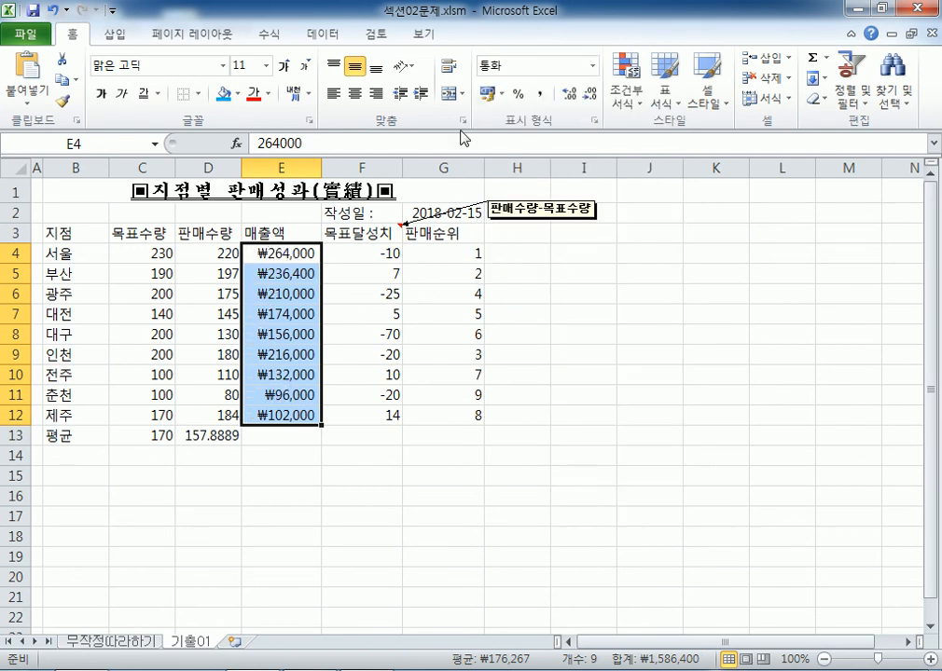
pyautogui.click(591, 65)
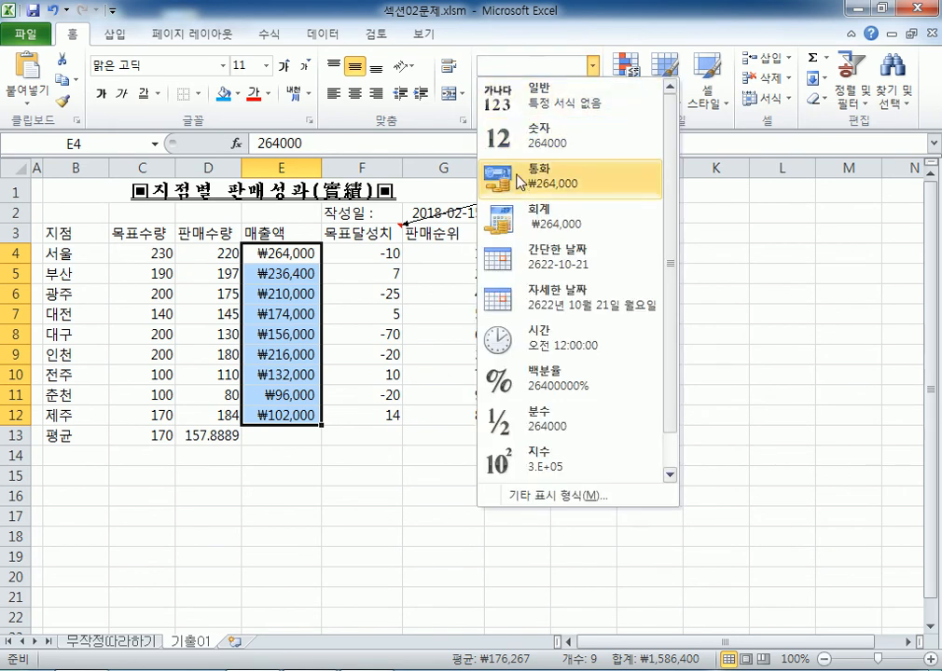
pyautogui.click(548, 33)
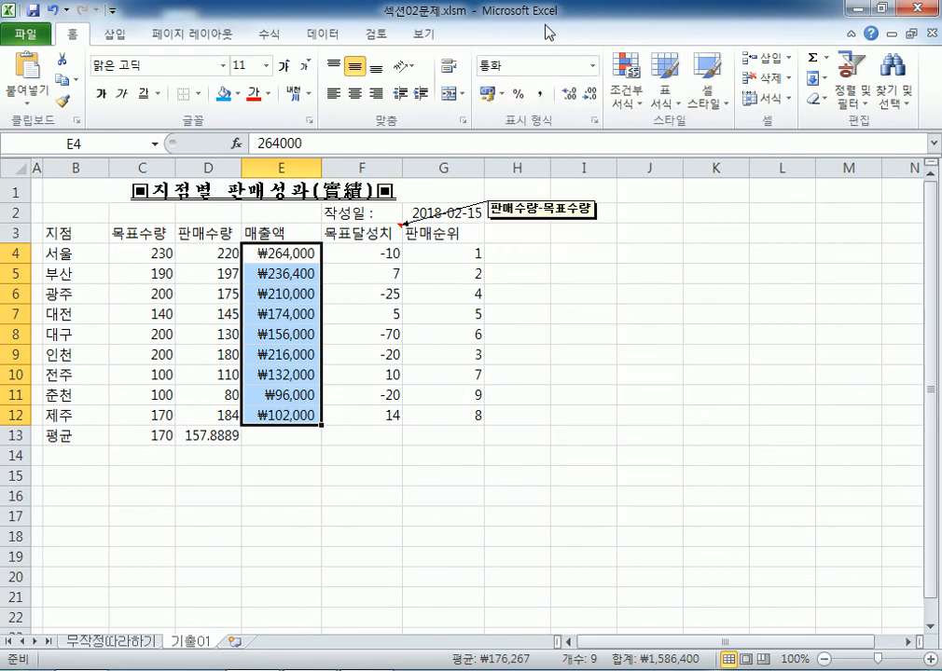
pyautogui.click(485, 93)
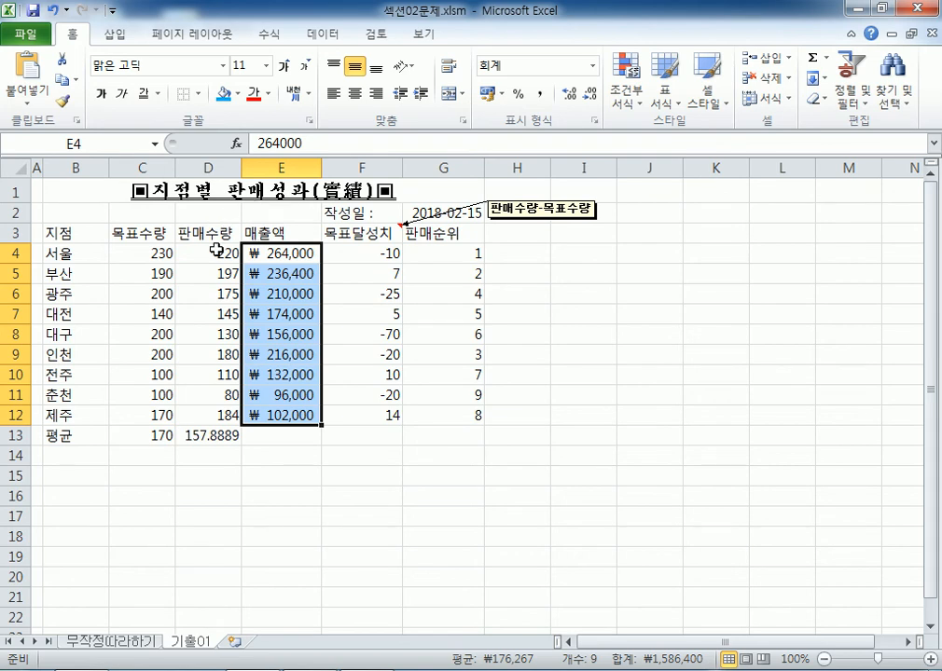
pyautogui.click(73, 255)
pyautogui.moveTo(70, 254); pyautogui.dragTo(286, 235)
pyautogui.moveTo(80, 233); pyautogui.dragTo(446, 230)
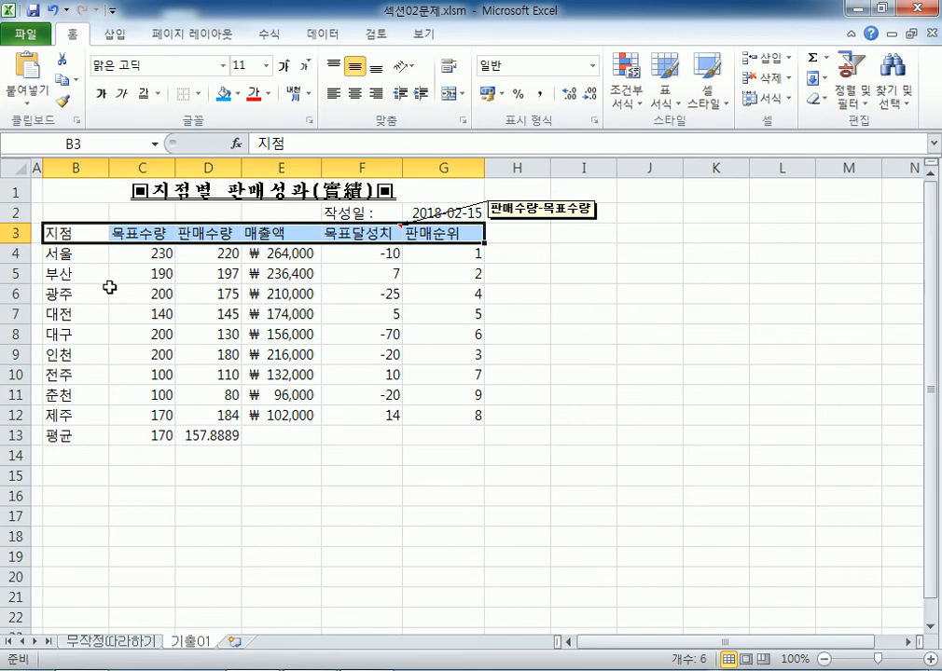
pyautogui.moveTo(86, 254); pyautogui.dragTo(87, 428)
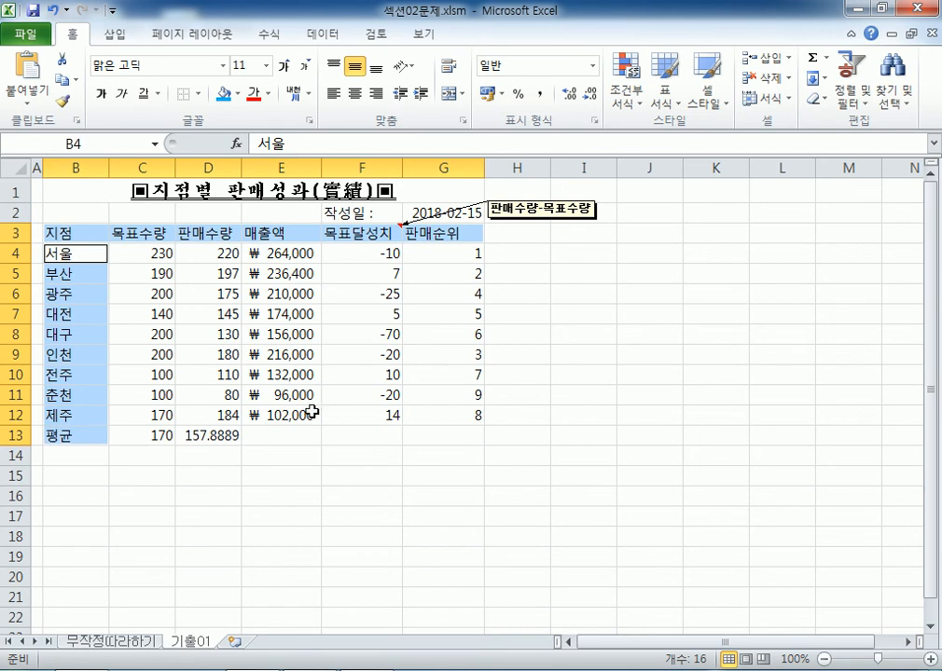
pyautogui.click(99, 234)
pyautogui.moveTo(99, 234); pyautogui.dragTo(429, 235)
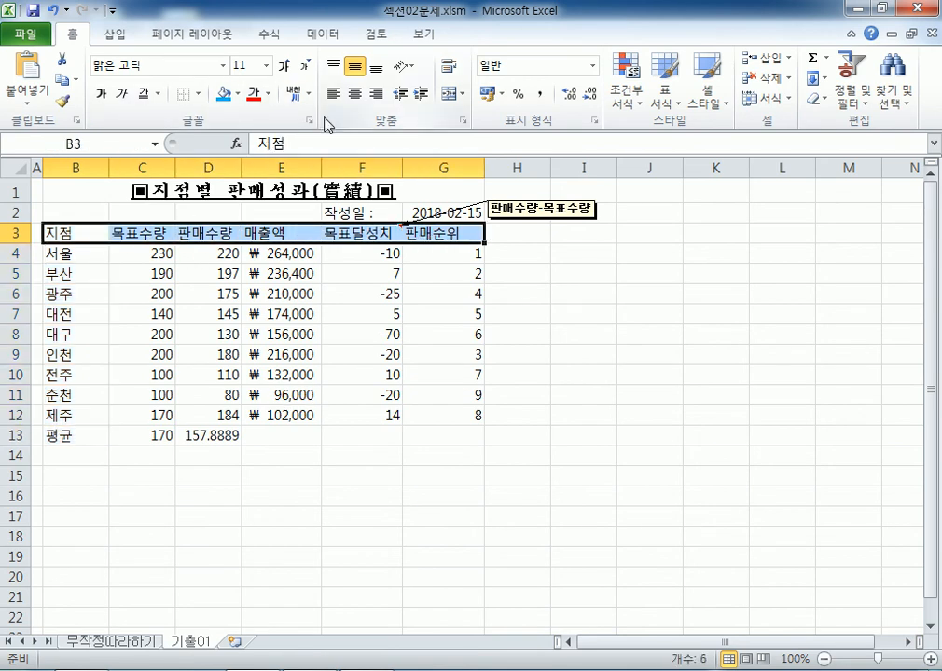
pyautogui.moveTo(58, 253); pyautogui.dragTo(67, 434)
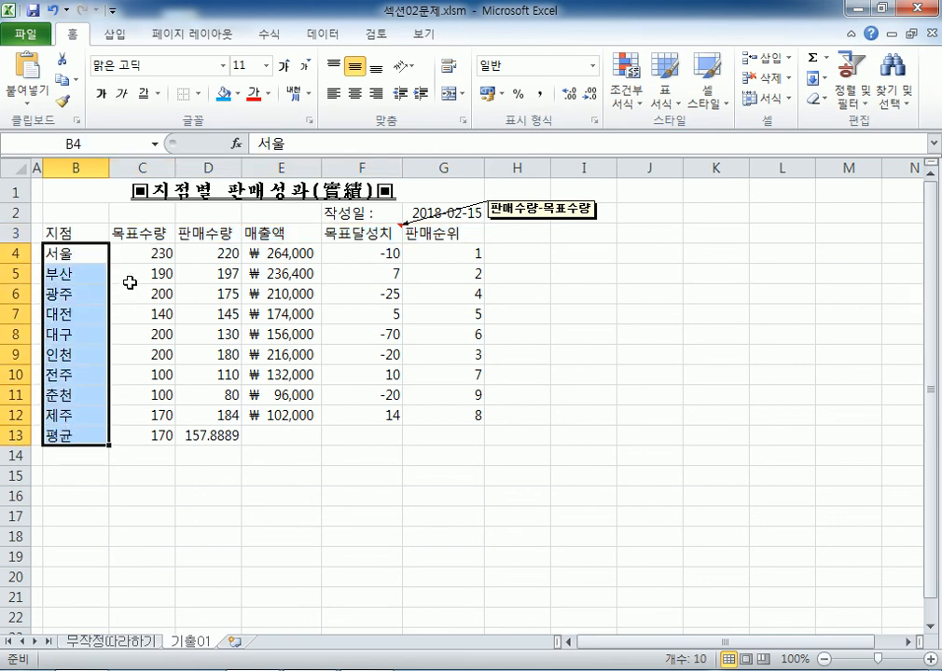
# Apply the cell style 40% - 강조색2 to the headings B3:G3 and the branch names B4:B13 together
pyautogui.moveTo(72, 232); pyautogui.dragTo(439, 233)
pyautogui.moveTo(86, 260); pyautogui.dragTo(65, 430)
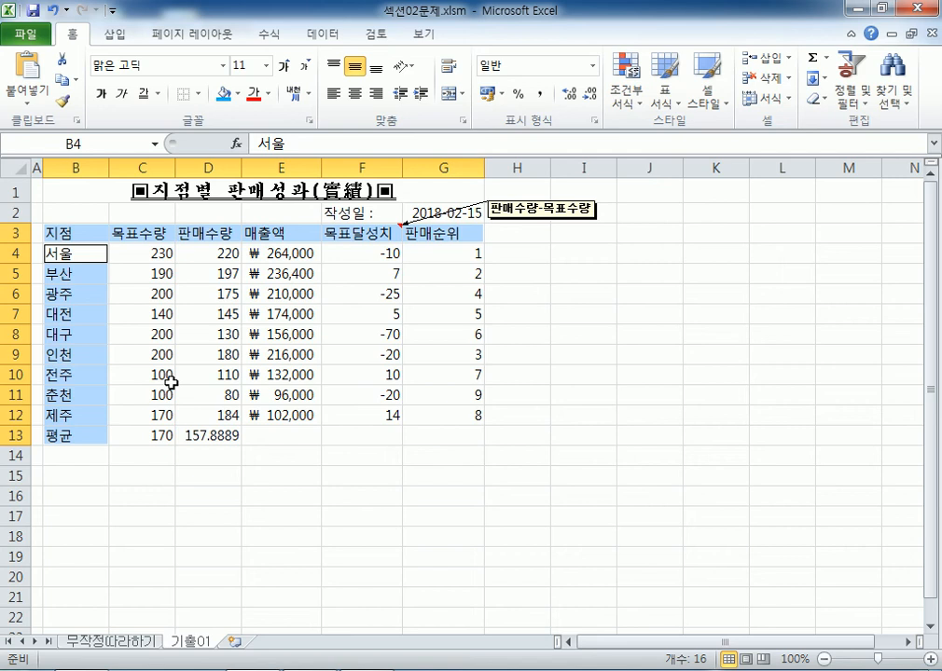
pyautogui.click(721, 102)
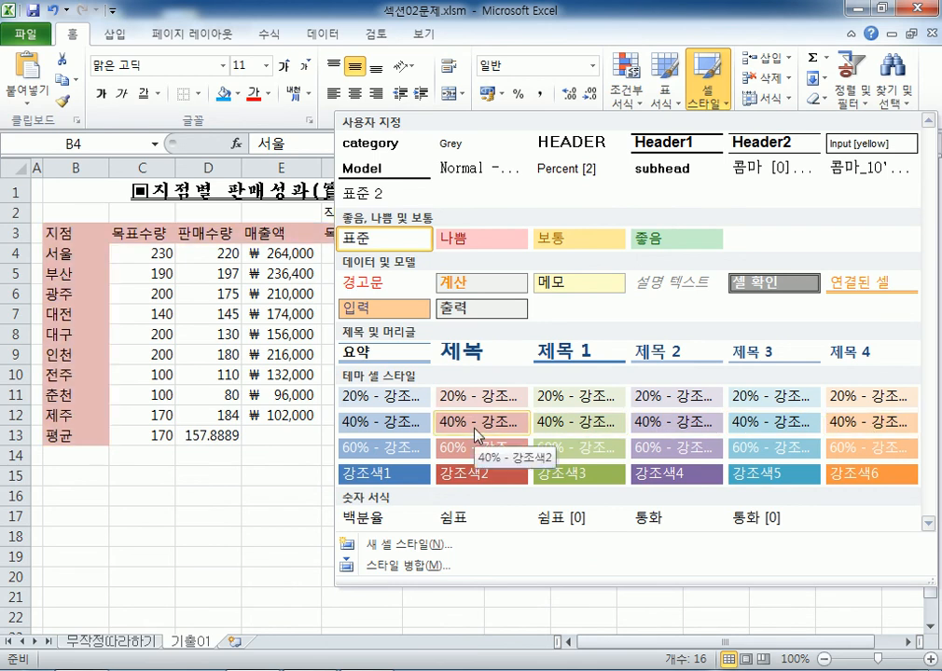
pyautogui.press('Escape')
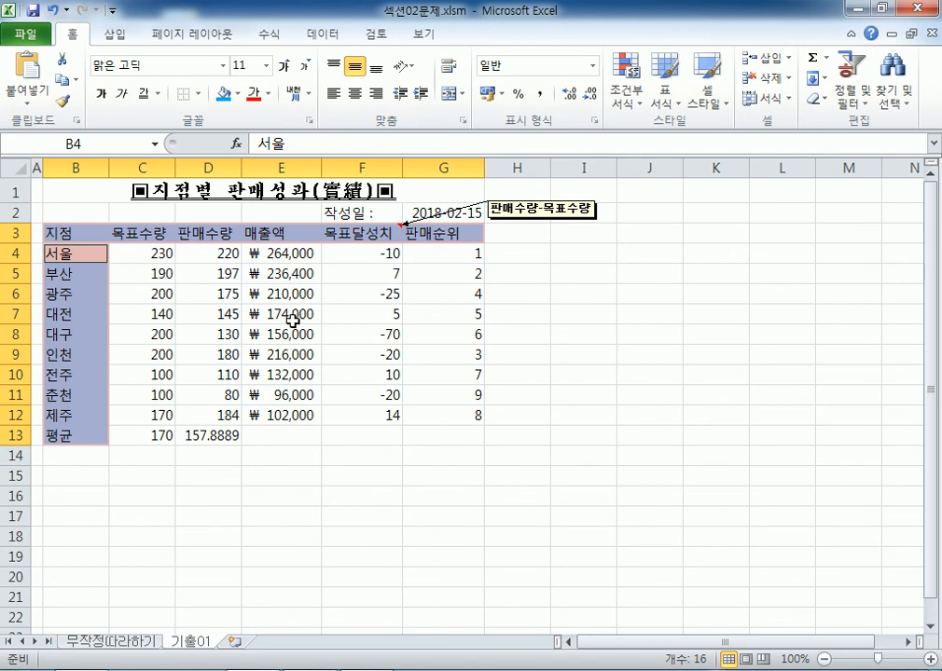
# Set the horizontal alignment of B3:G3 and B4:B13 to 균등 분할 (들여쓰기)
pyautogui.hotkey('ctrl', '1')
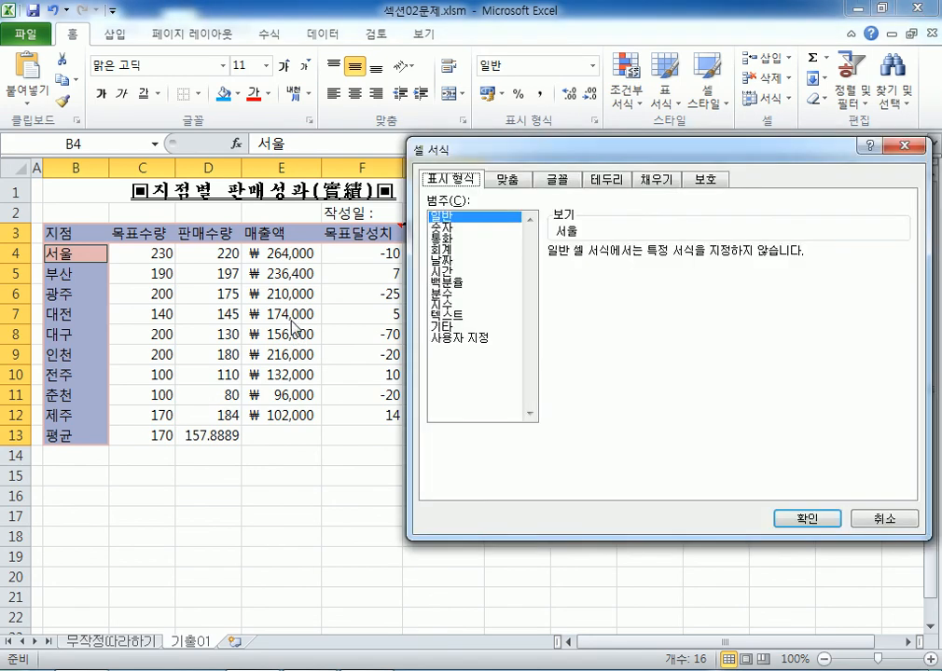
pyautogui.click(512, 182)
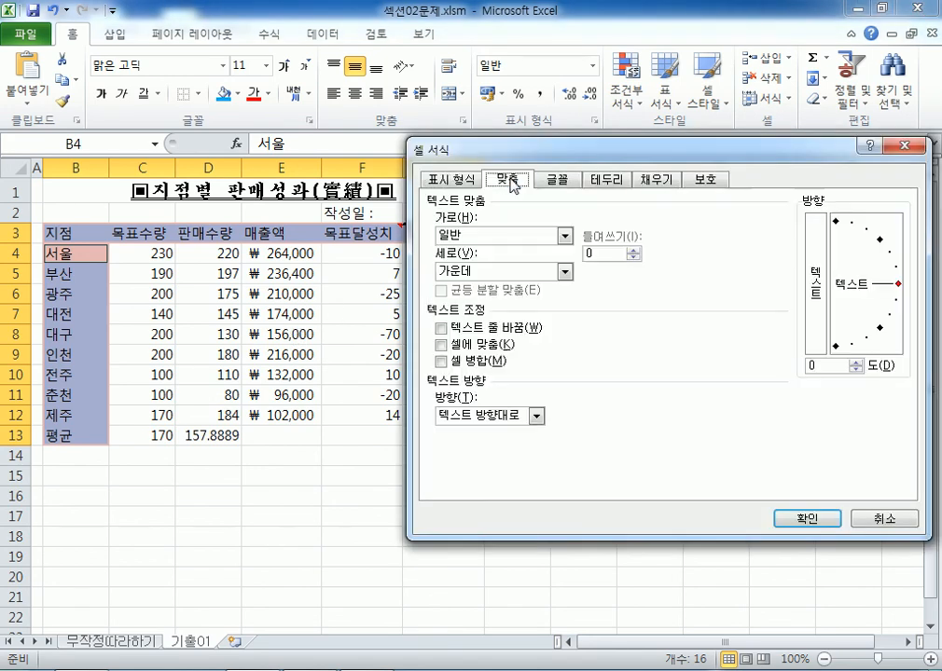
pyautogui.click(485, 237)
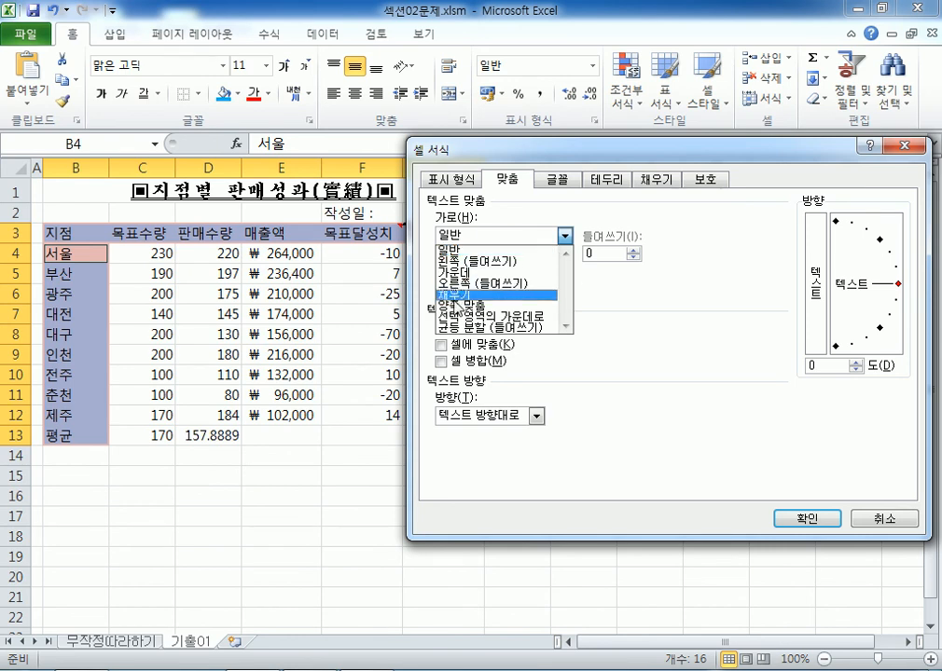
pyautogui.click(449, 328)
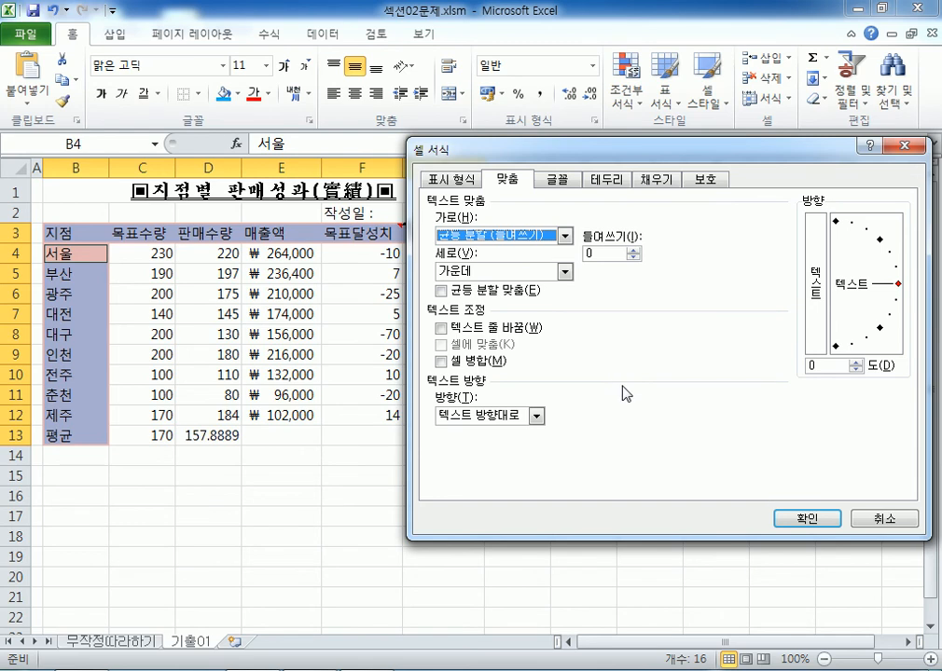
pyautogui.click(807, 517)
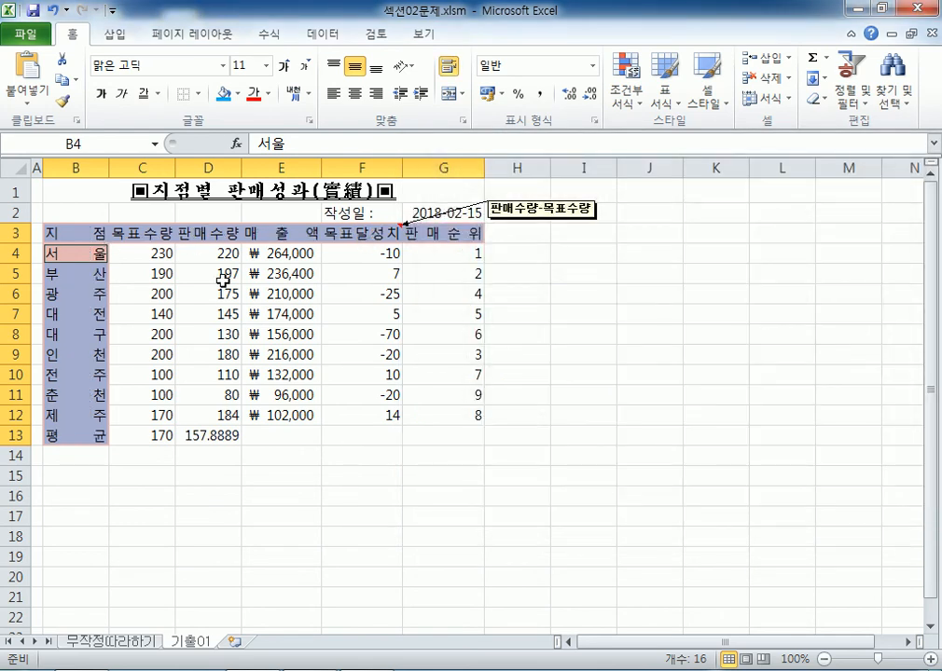
# Widen column C to see how its distributed heading spreads, and undo the width change
pyautogui.click(93, 229)
pyautogui.moveTo(110, 167); pyautogui.dragTo(316, 167)
pyautogui.hotkey('ctrl', 'z')
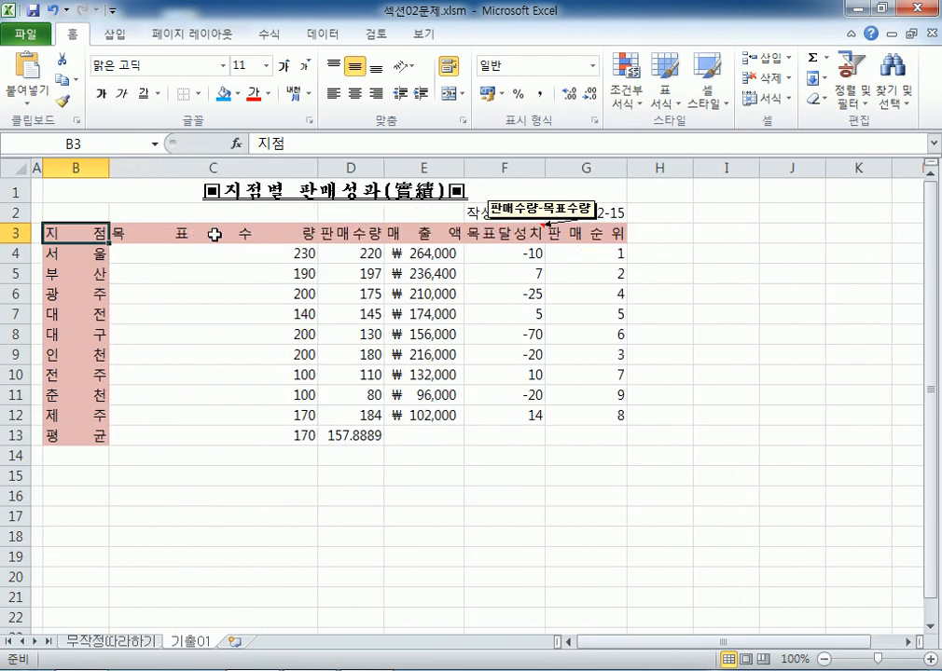
pyautogui.hotkey('ctrl', 'z')
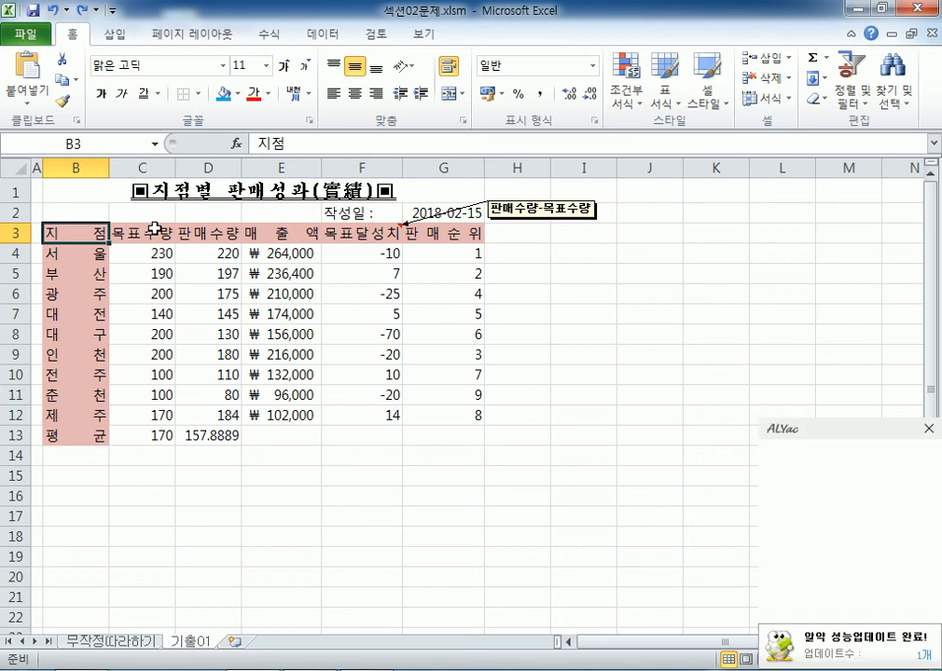
# Choose the number format (숫자) with 0 decimals and red parenthesized negatives (1234) for F4:F12
pyautogui.moveTo(363, 246); pyautogui.dragTo(362, 410)
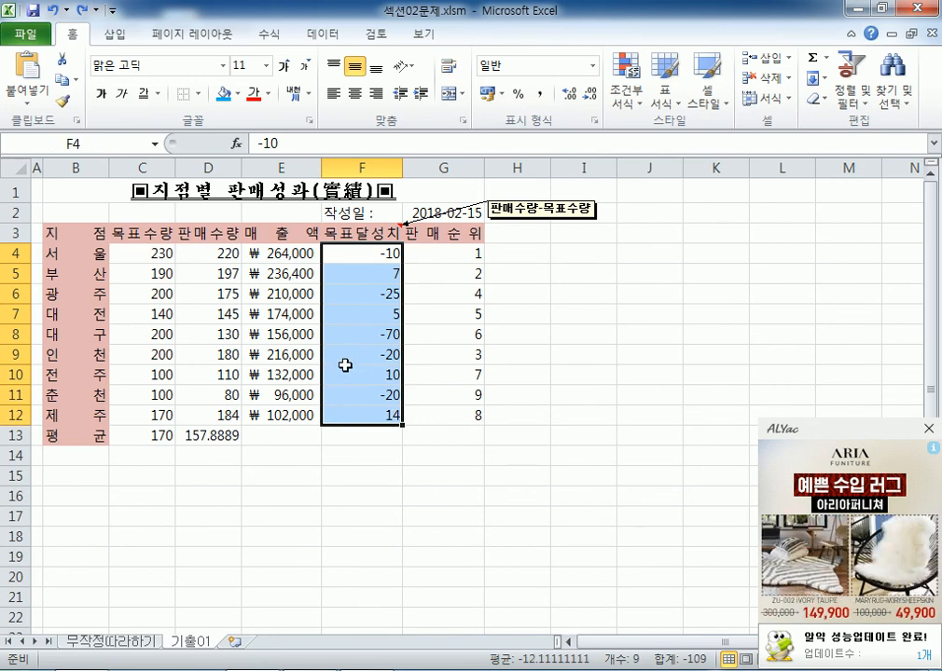
pyautogui.hotkey('ctrl', '1')
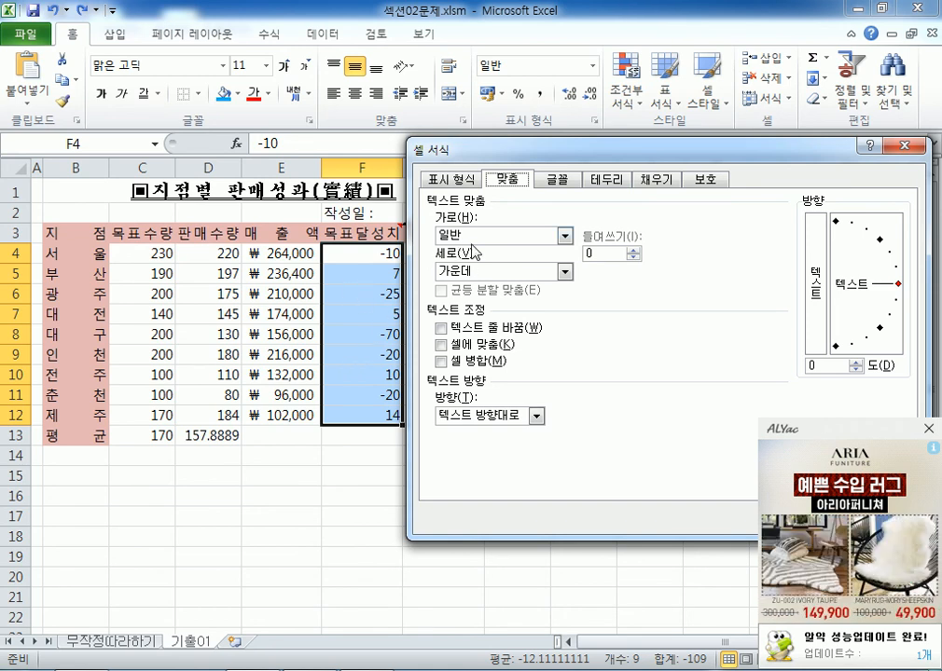
pyautogui.click(450, 180)
pyautogui.click(445, 227)
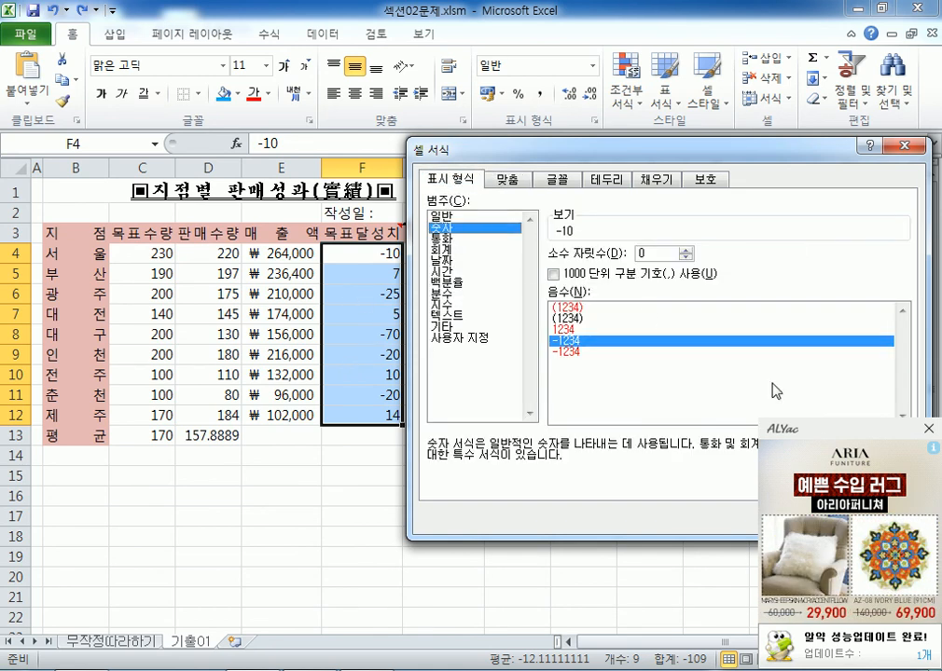
pyautogui.click(927, 429)
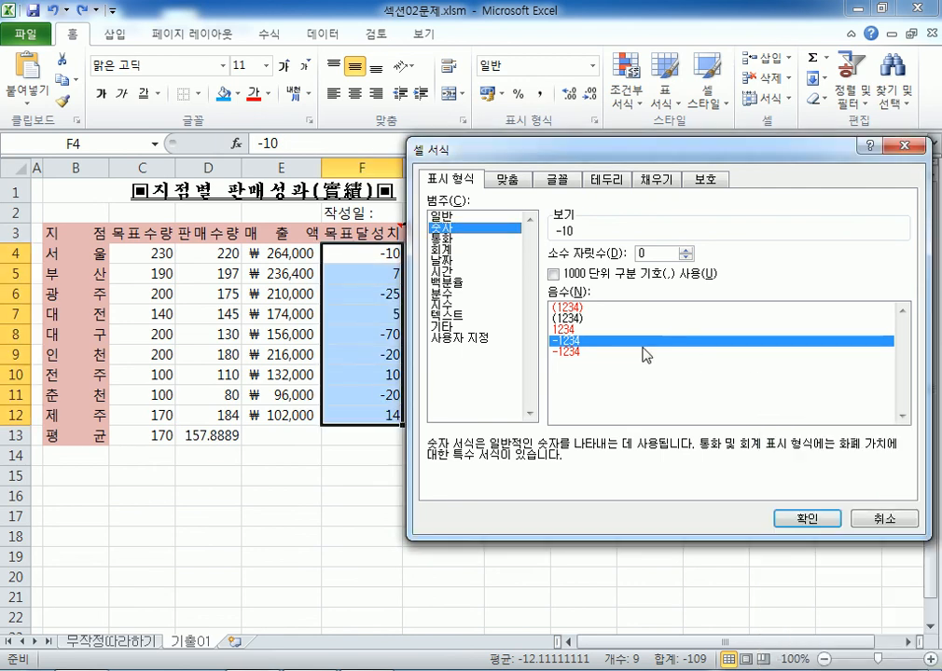
pyautogui.click(577, 308)
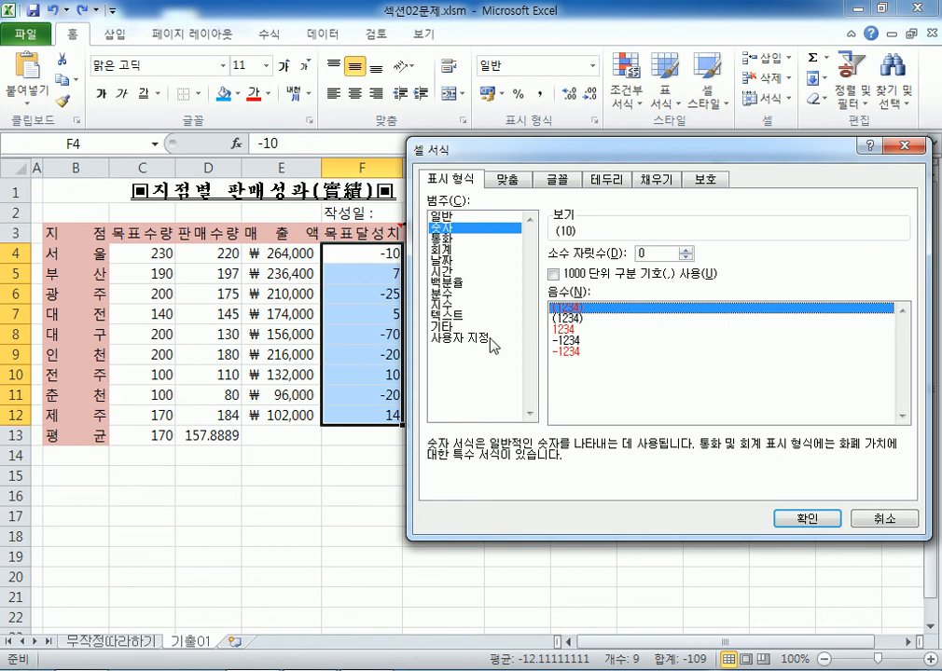
# Apply the 숫자 format with 0 decimals and red parenthesized negatives (1234) to F4:F12
pyautogui.click(468, 341)
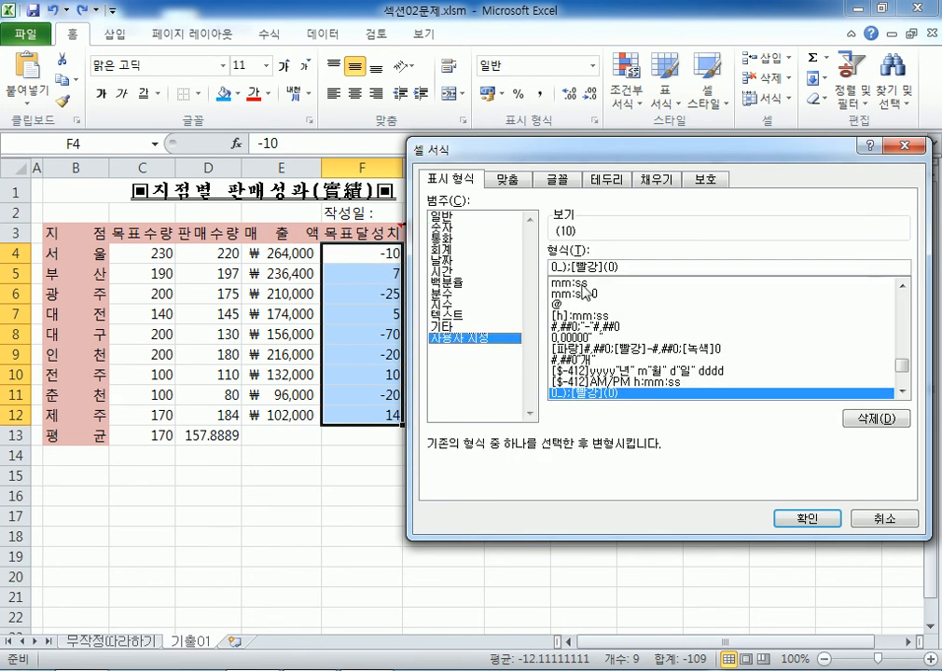
pyautogui.click(447, 216)
pyautogui.click(447, 228)
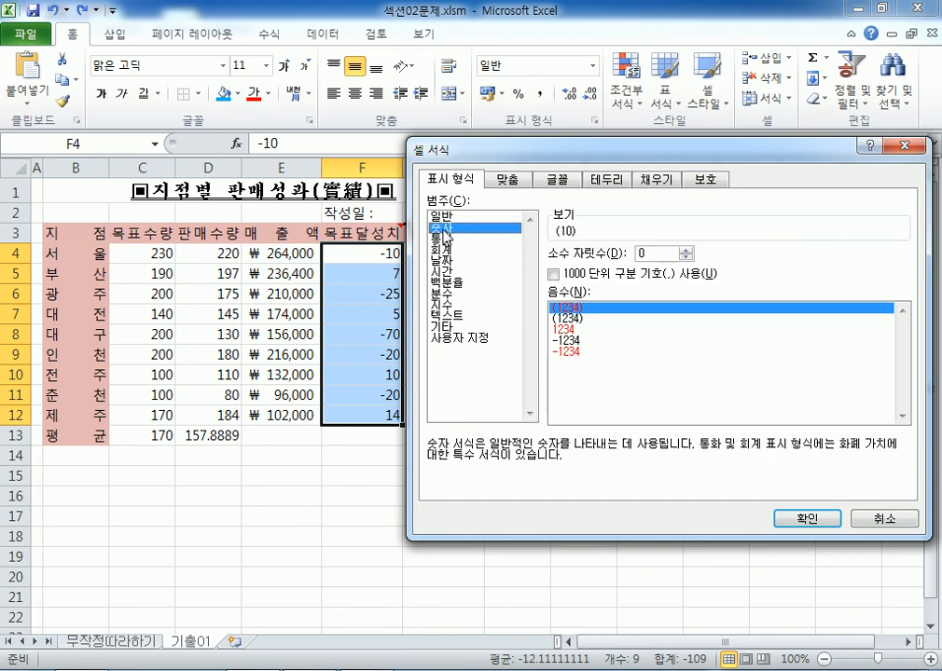
pyautogui.click(450, 283)
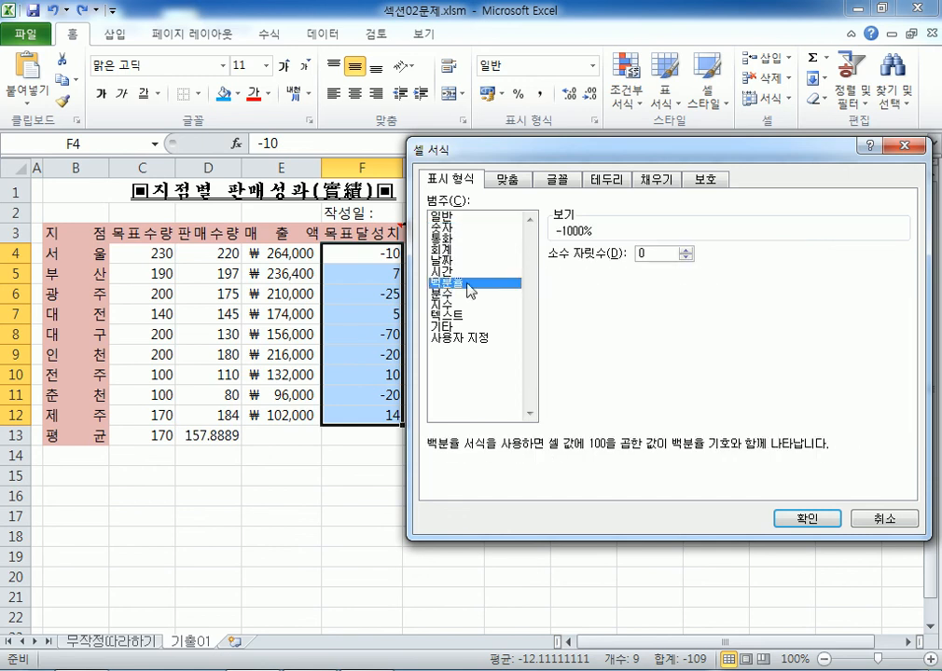
pyautogui.click(447, 229)
pyautogui.click(572, 318)
pyautogui.click(576, 308)
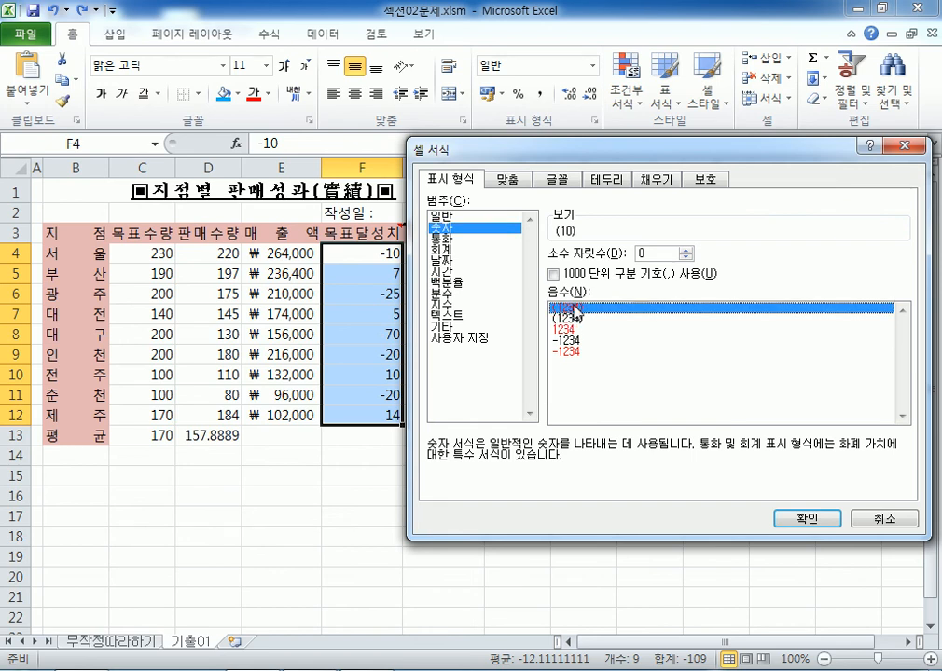
pyautogui.click(806, 517)
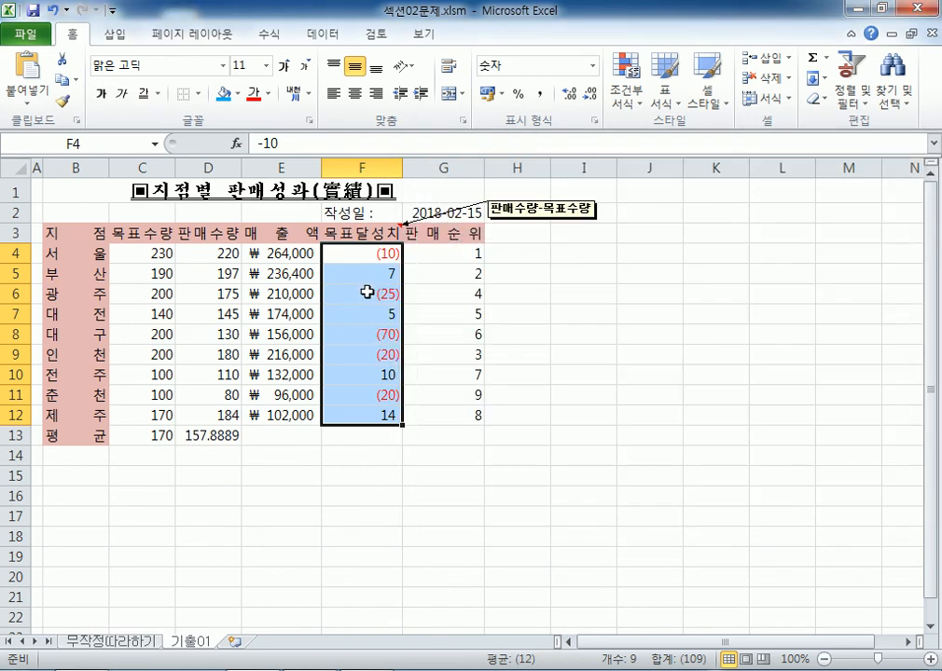
pyautogui.click(372, 293)
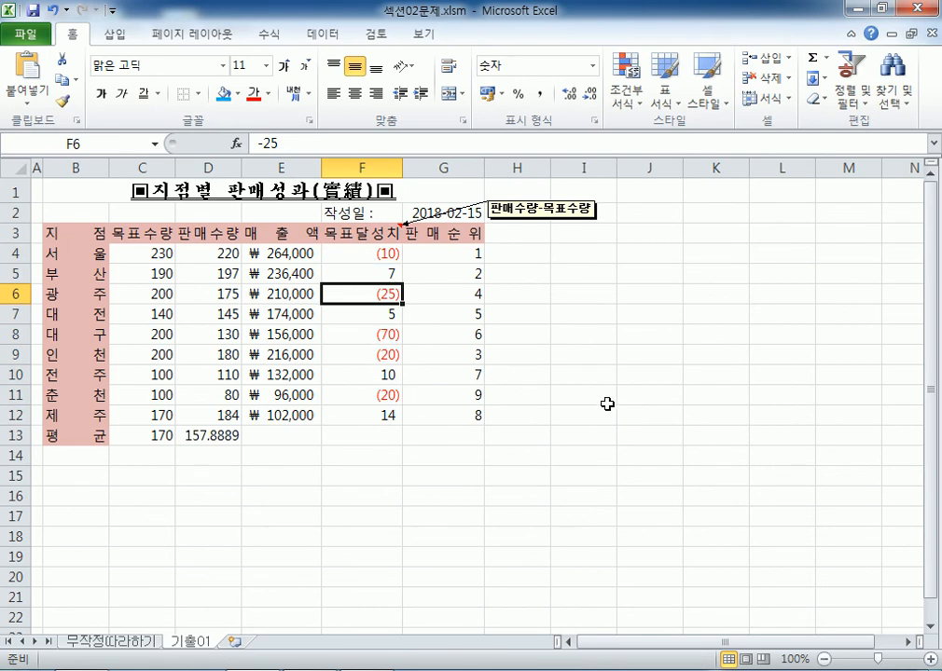
# Enter (5) in the empty cell H20 to test how parentheses are interpreted, and clear the cell
pyautogui.scroll(-5, 511, 364)
pyautogui.click(519, 268)
pyautogui.write('(5')
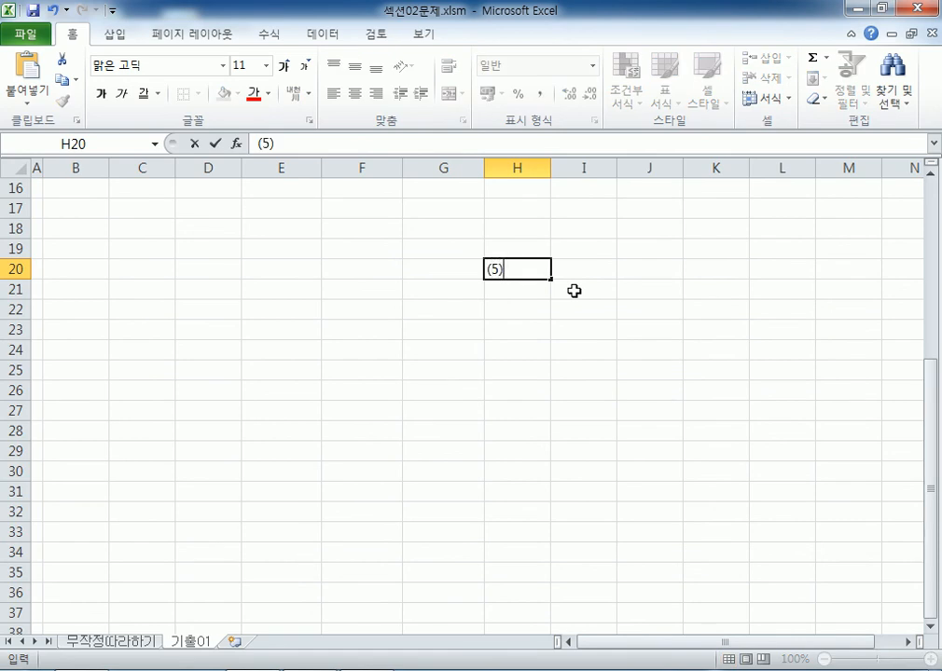
pyautogui.press('Return')
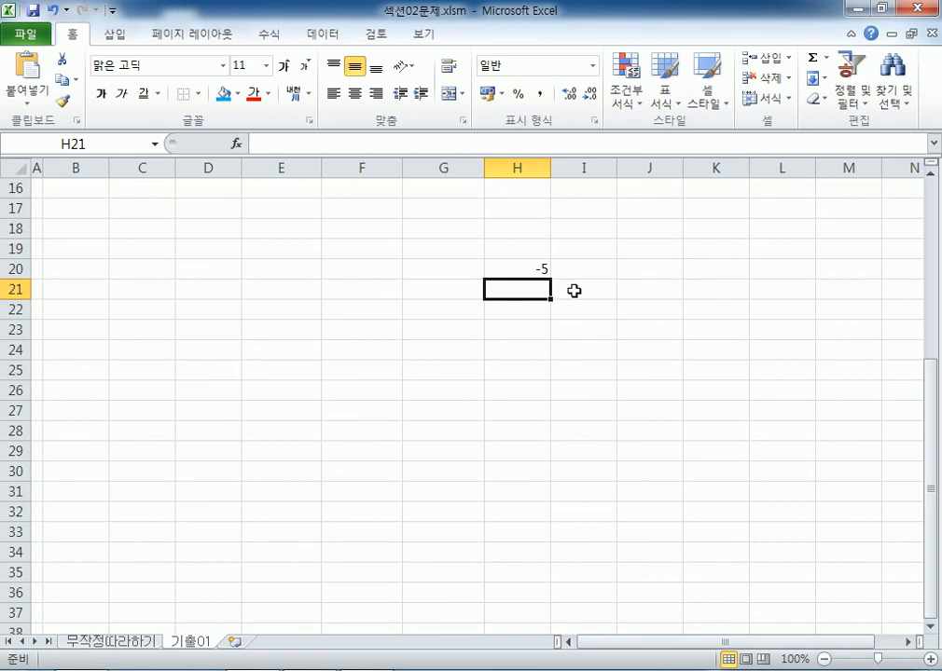
pyautogui.press('Up')
pyautogui.scroll(5, 325, 218)
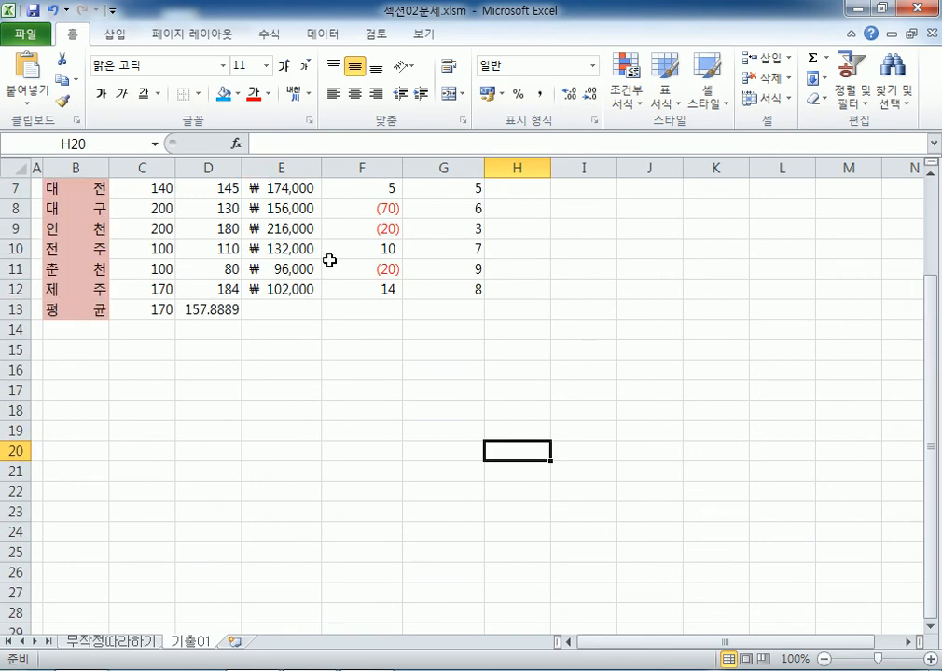
# Enter (1) in cell I5 without a text prefix and enlarge the sheet to examine the result
pyautogui.click(572, 269)
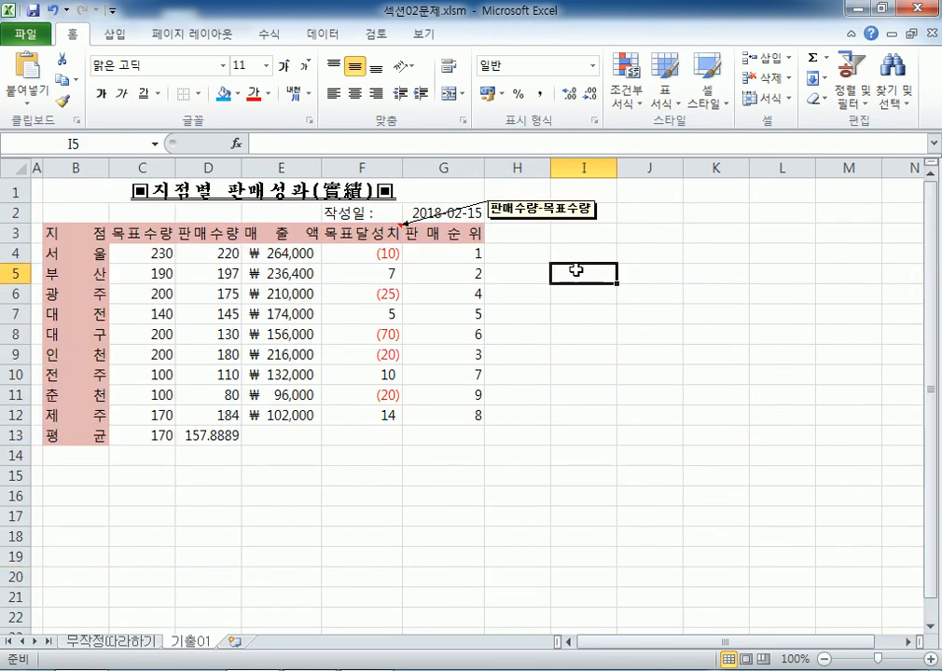
pyautogui.write('(1')
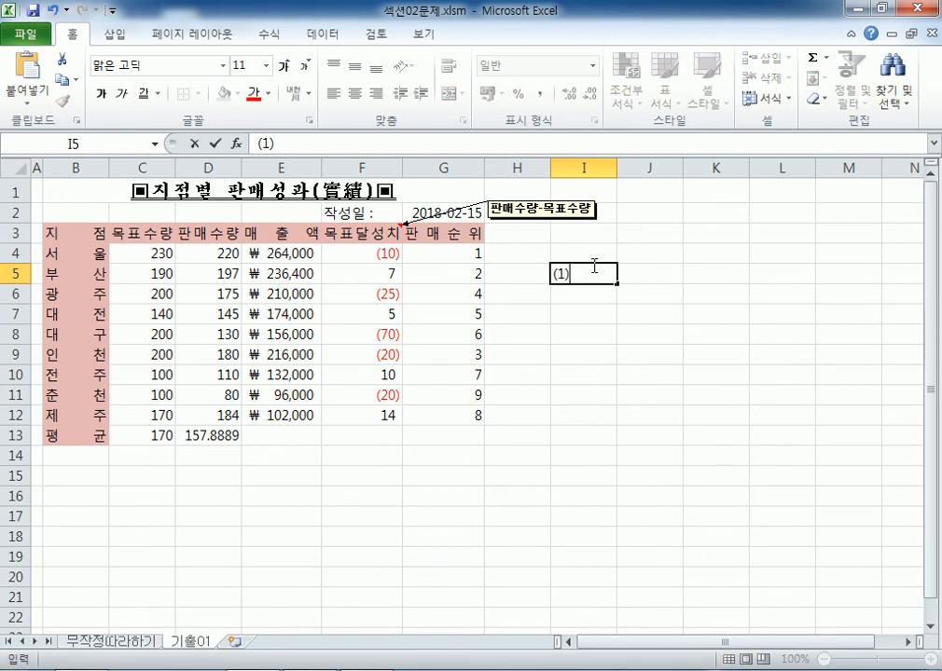
pyautogui.write(')')
pyautogui.press('Return')
pyautogui.click(594, 265)
pyautogui.write('(1)')
pyautogui.hotkey('ctrl', 'Return')
pyautogui.keyDown('ctrl'); pyautogui.scroll(8, 507, 253); pyautogui.keyUp('ctrl')
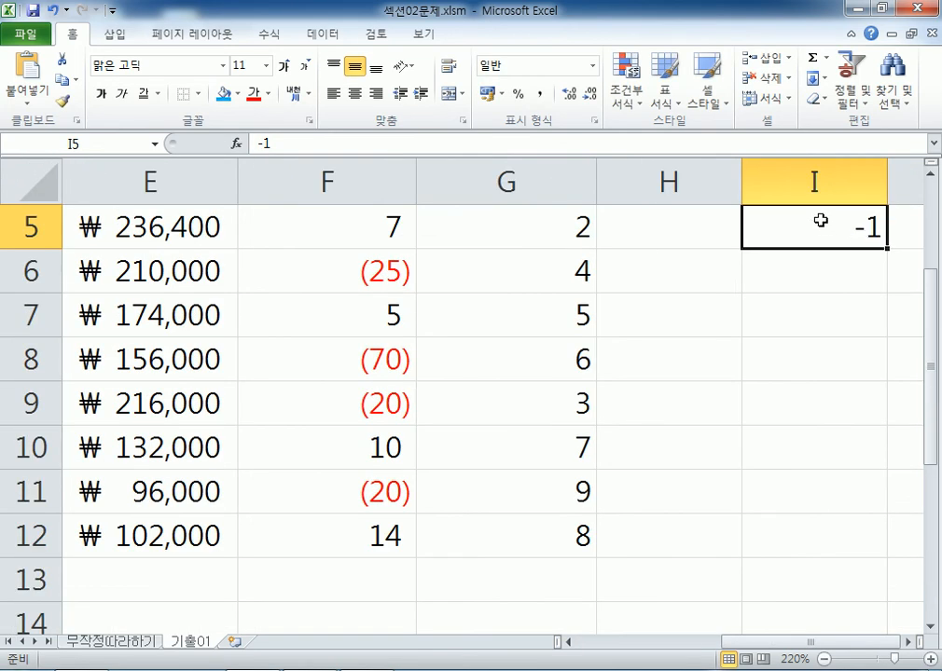
# Replace the content of I5 with '(1) so that the parenthesized number is stored as text
pyautogui.write('(1)')
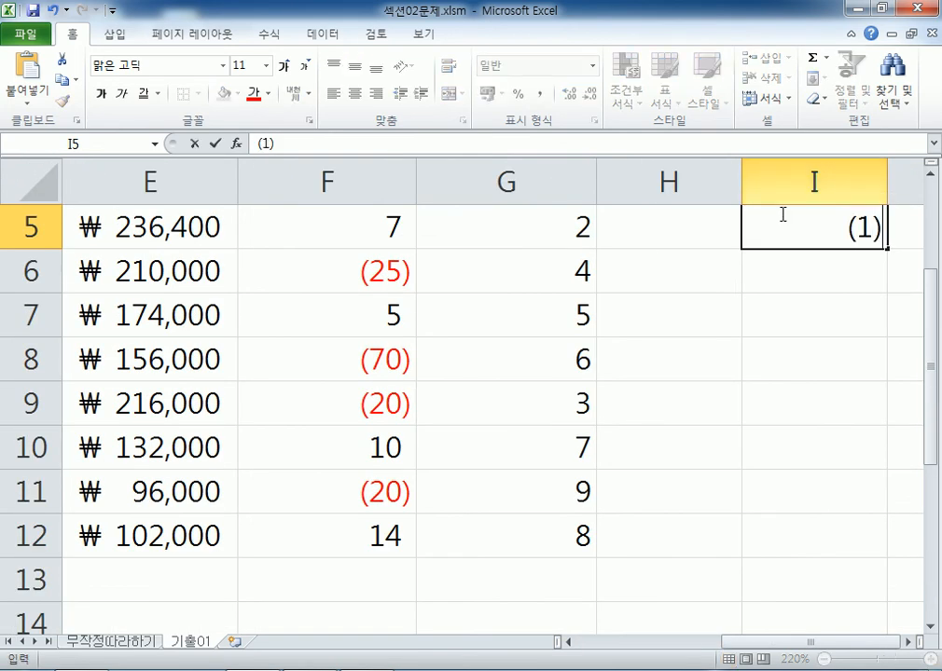
pyautogui.click(759, 207)
pyautogui.write("'")
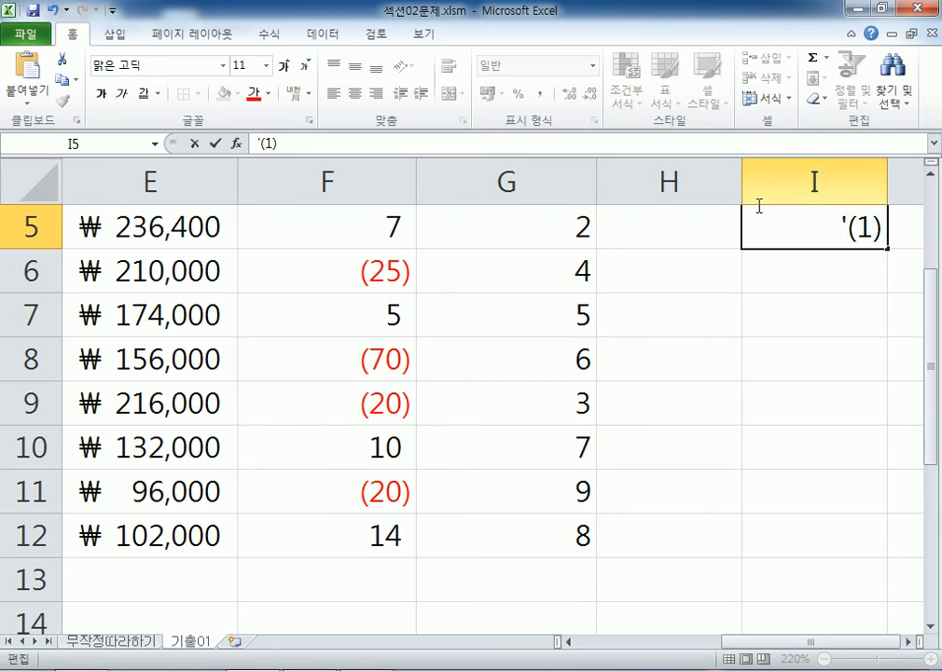
pyautogui.press('Return')
pyautogui.click(811, 237)
pyautogui.click(769, 306)
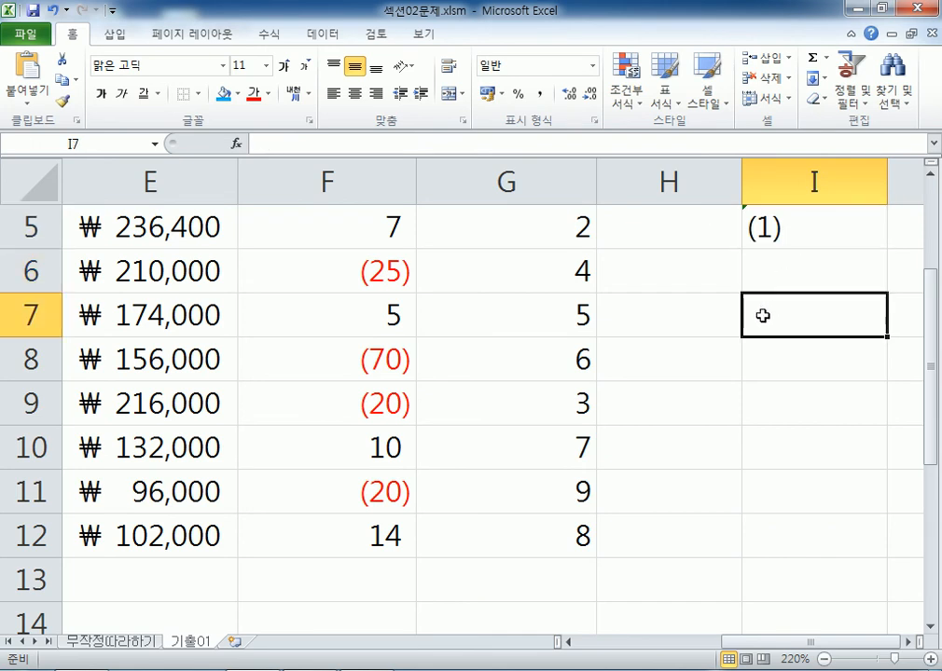
# Ignore the number-stored-as-text error flagged on cell I5
pyautogui.click(765, 229)
pyautogui.scroll(1, 760, 343)
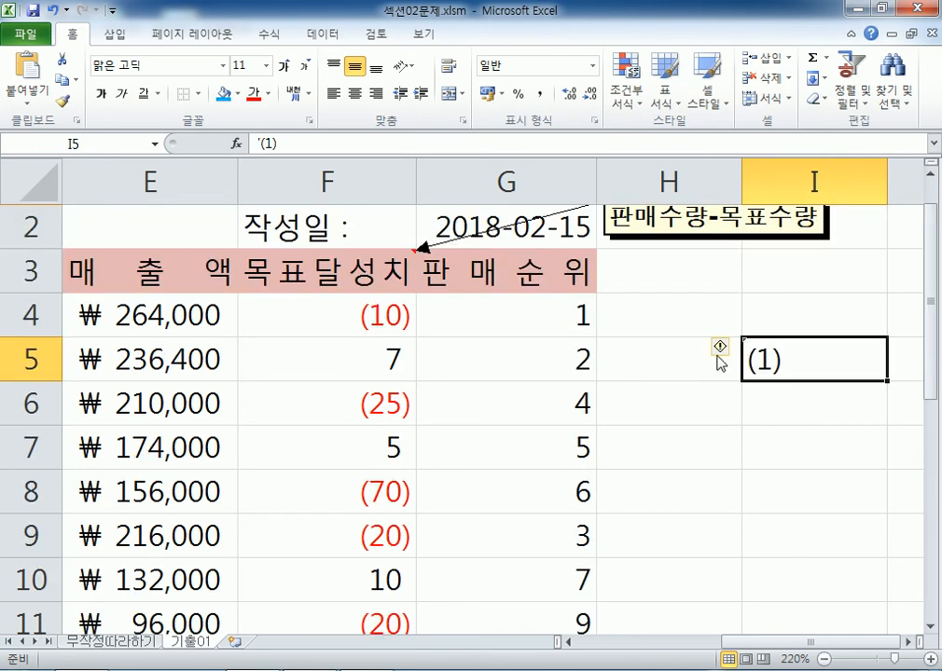
pyautogui.click(720, 345)
pyautogui.click(741, 437)
pyautogui.click(737, 522)
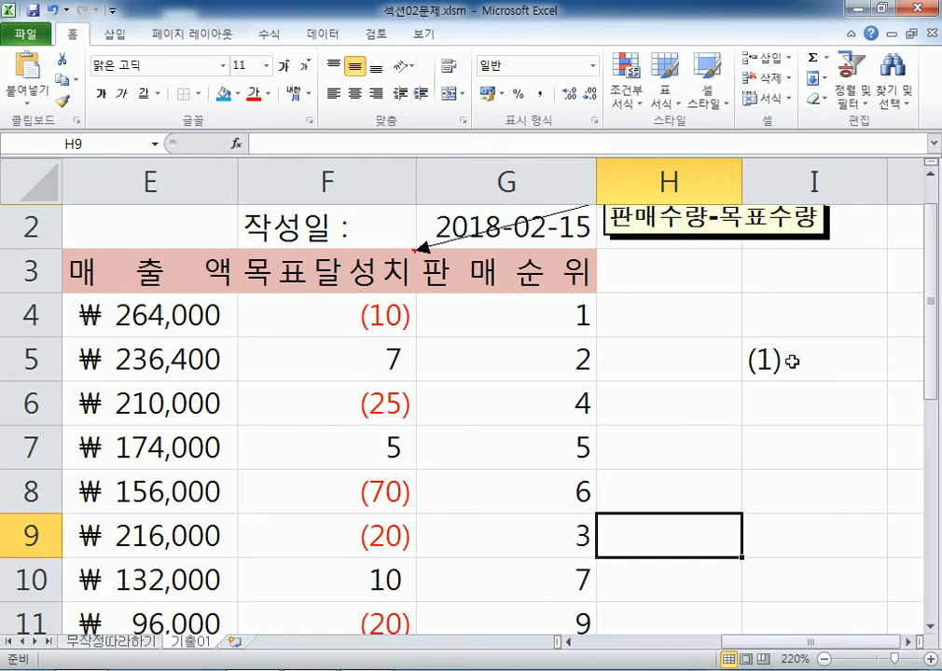
# Apply the custom format yyyy"년" mm"월" dd"일" to the date in G2
pyautogui.keyDown('ctrl'); pyautogui.scroll(-4, 514, 382); pyautogui.keyUp('ctrl')
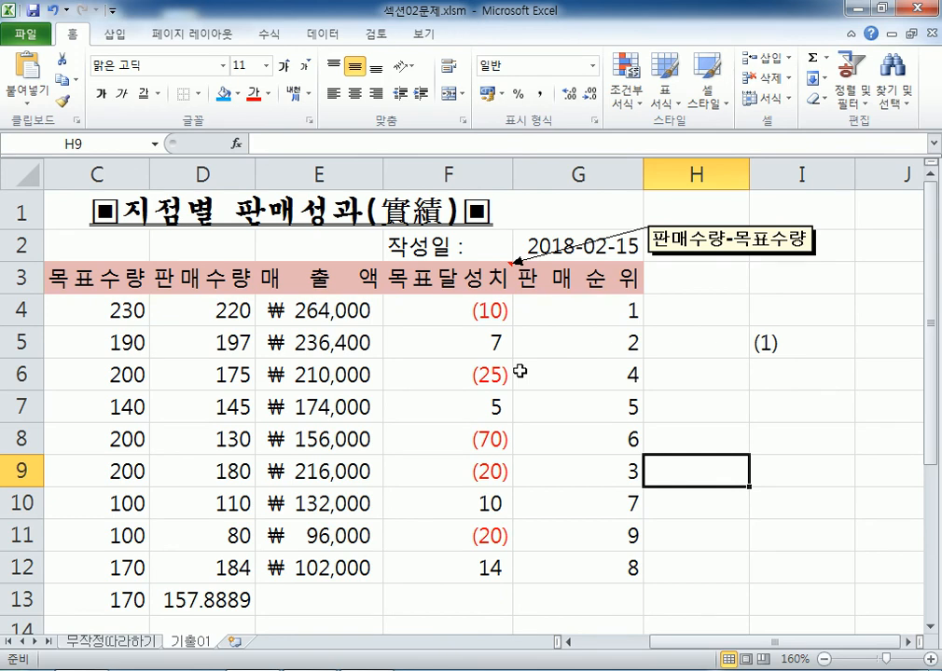
pyautogui.keyDown('ctrl'); pyautogui.scroll(-3, 519, 371); pyautogui.keyUp('ctrl')
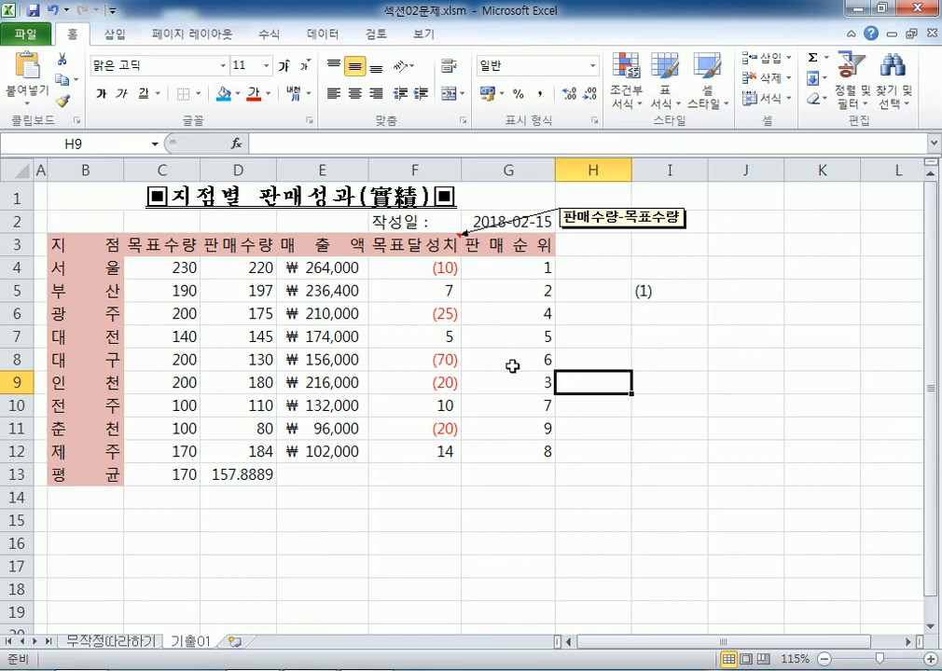
pyautogui.click(504, 221)
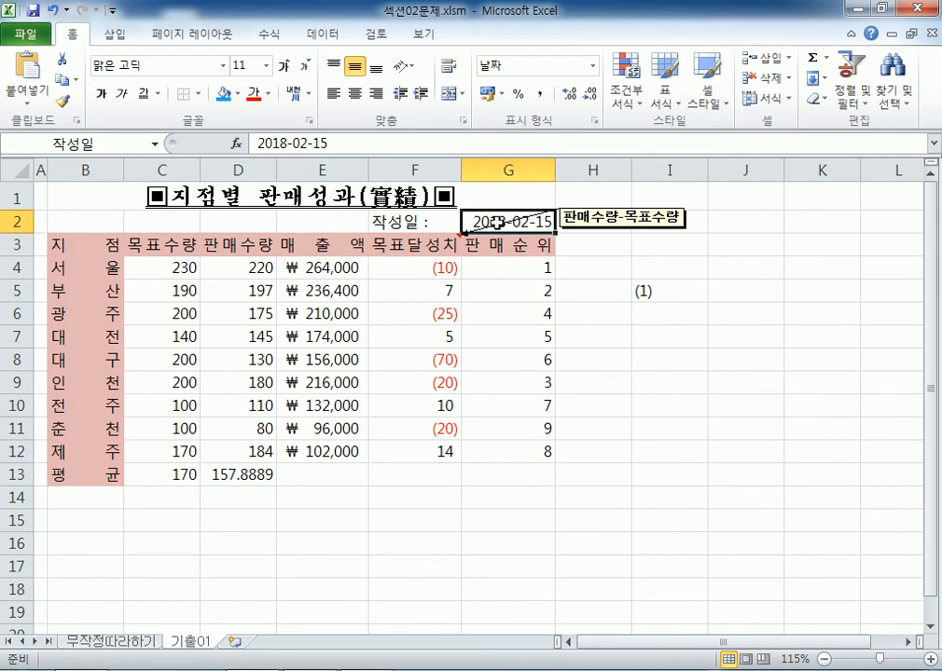
pyautogui.hotkey('ctrl', '1')
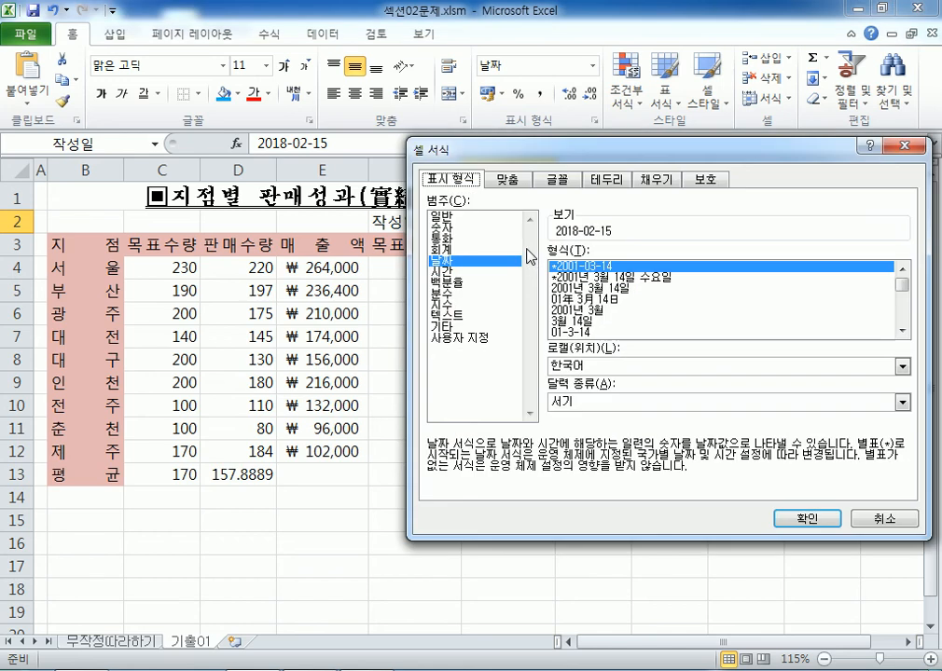
pyautogui.click(461, 338)
pyautogui.moveTo(447, 148); pyautogui.dragTo(540, 58)
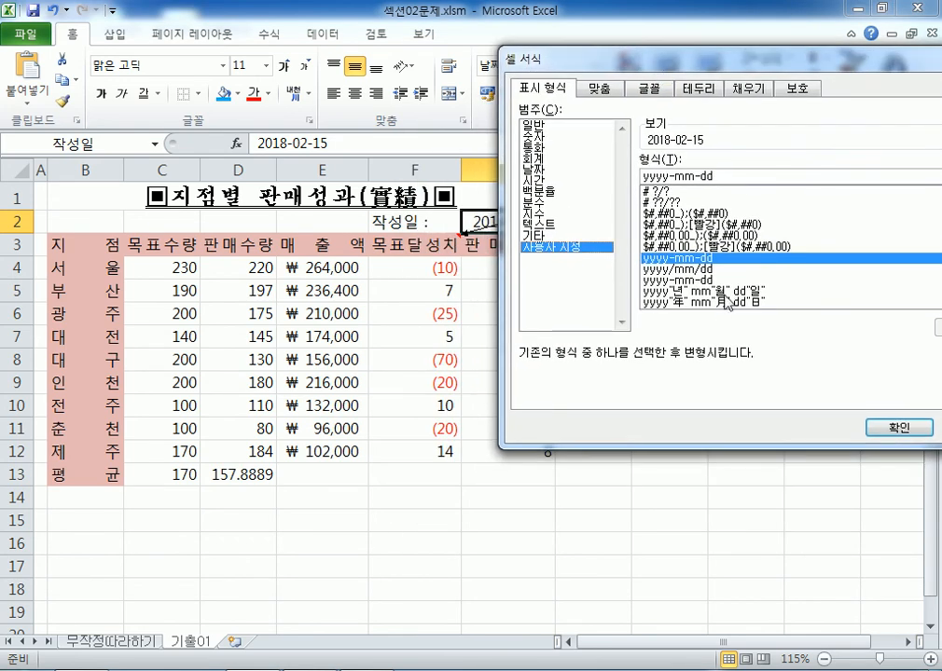
pyautogui.click(686, 293)
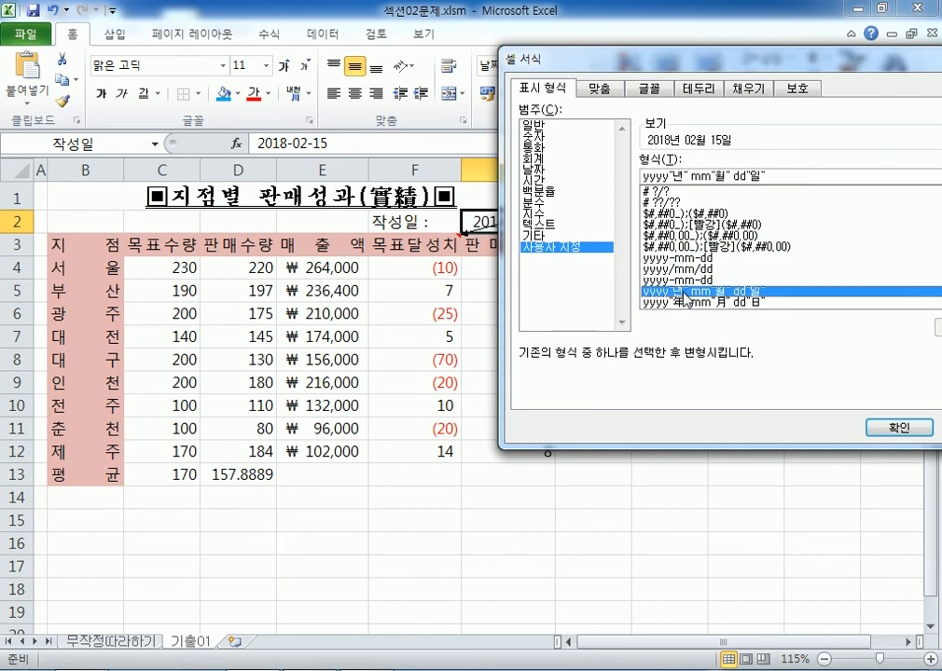
pyautogui.click(898, 428)
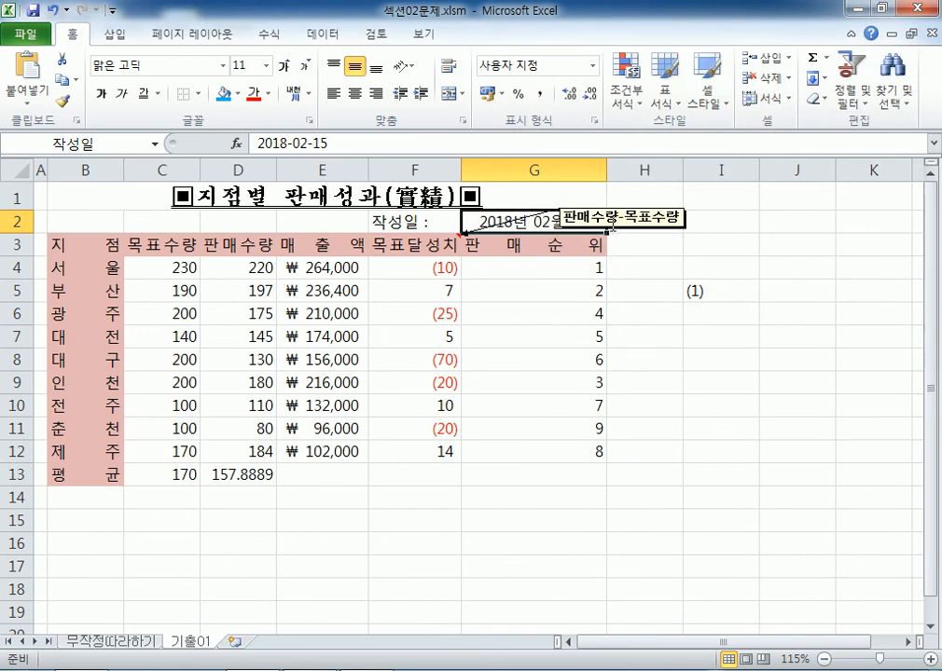
# Undo the date format on G2 and move the comment box of F3 clear of the date cell
pyautogui.moveTo(651, 229); pyautogui.dragTo(693, 261)
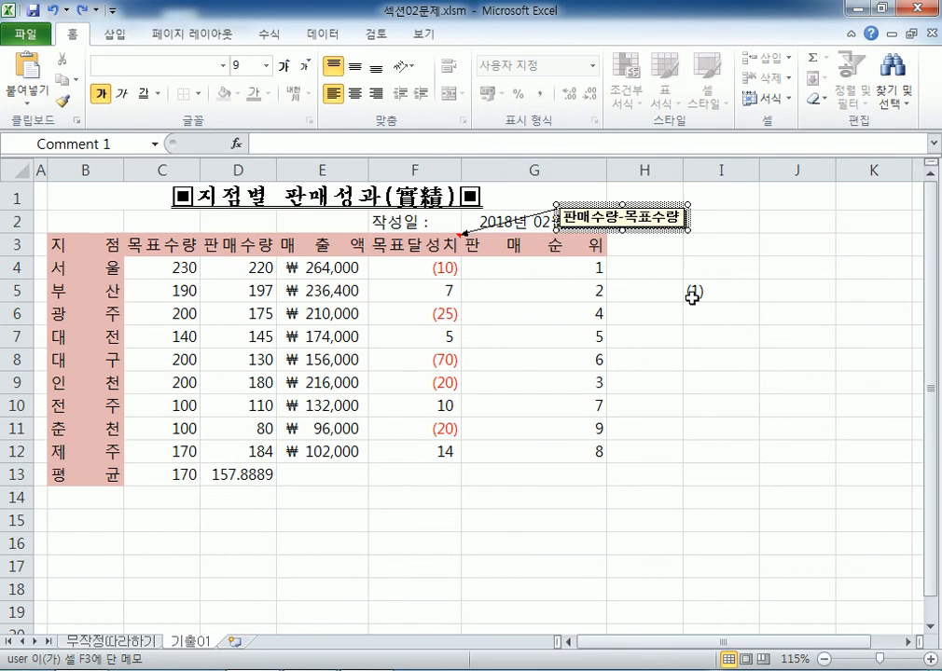
pyautogui.hotkey('ctrl', 'z')
pyautogui.moveTo(586, 226); pyautogui.dragTo(672, 252)
# Reapply the custom format yyyy"년" mm"월" dd"일" to G2 without shrink-to-fit, and undo it
pyautogui.click(512, 229)
pyautogui.hotkey('ctrl', '1')
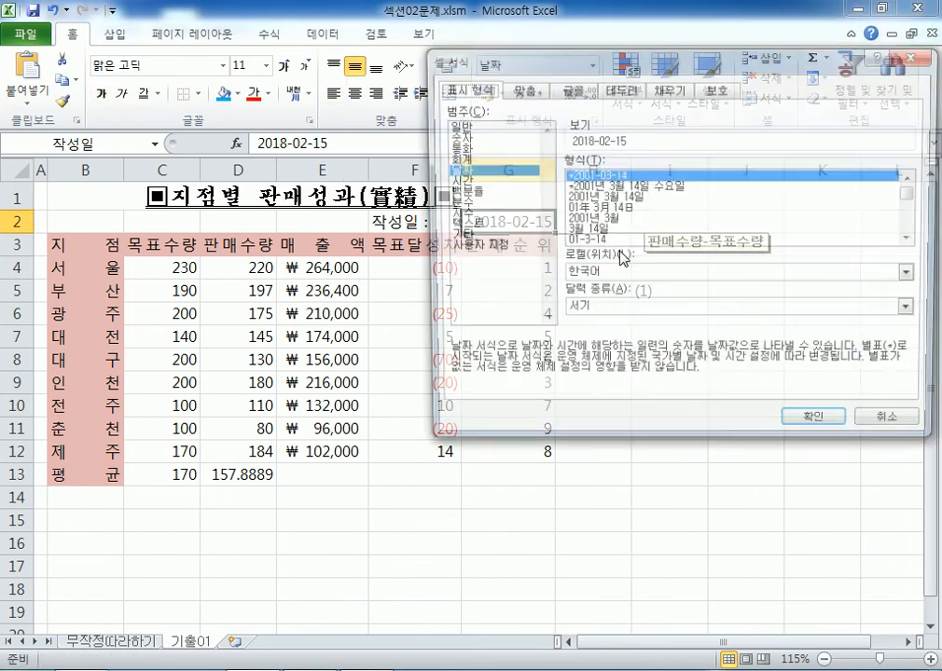
pyautogui.click(486, 247)
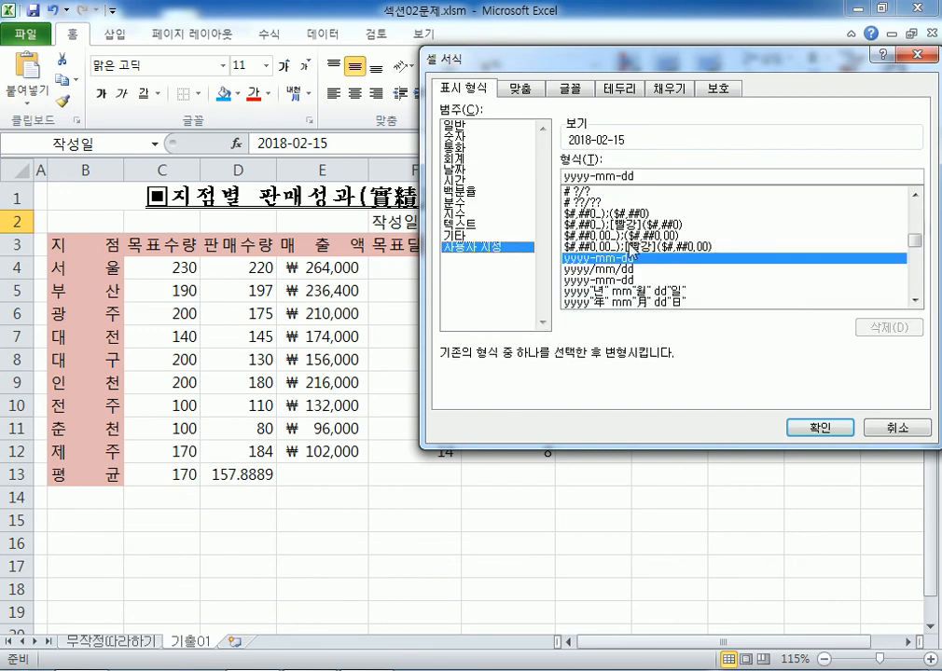
pyautogui.click(648, 306)
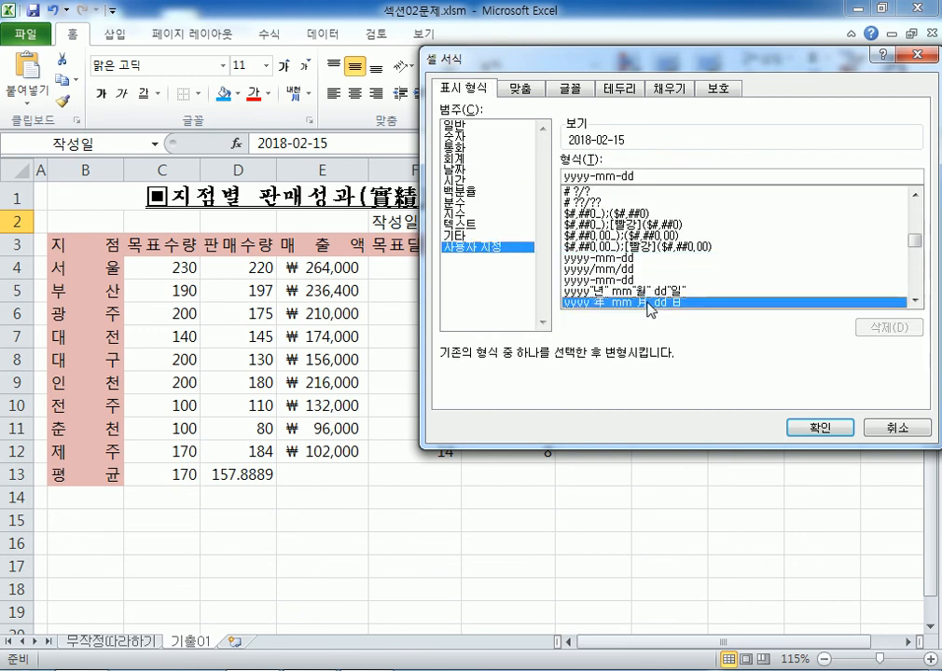
pyautogui.click(643, 291)
pyautogui.click(806, 428)
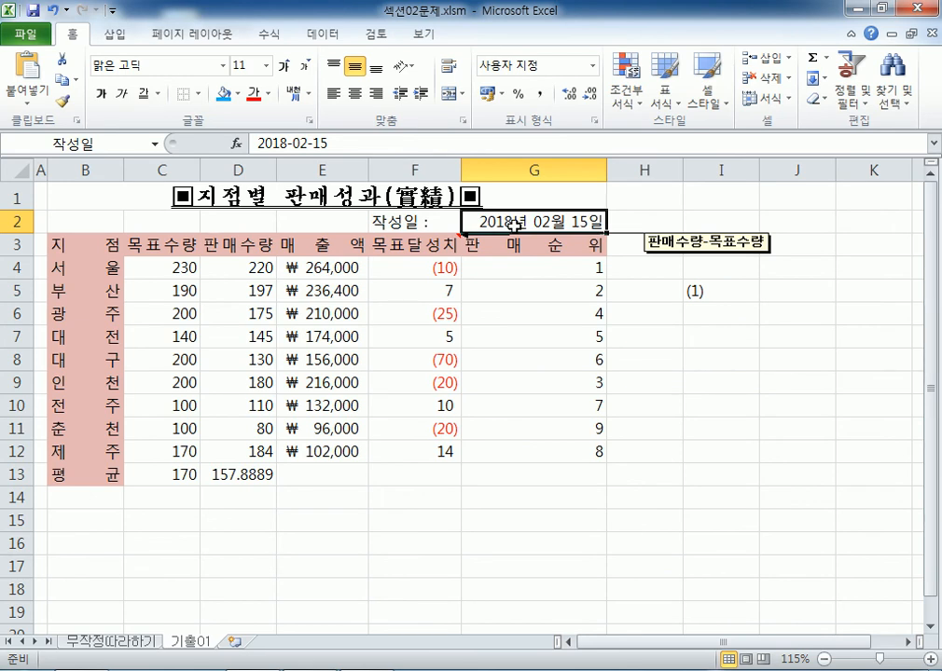
pyautogui.hotkey('ctrl', 'z')
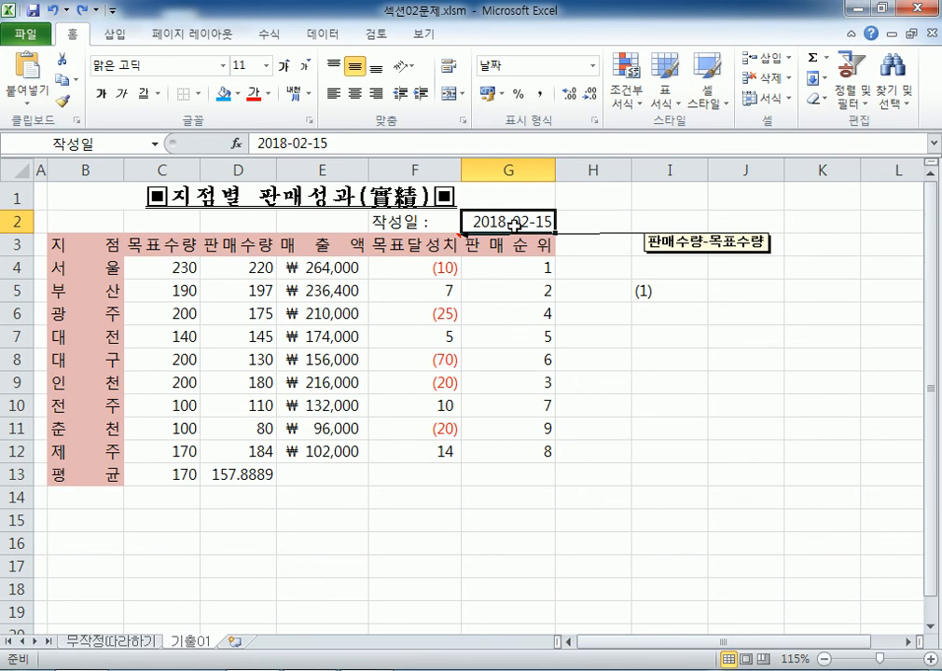
# Apply the custom format yyyy"년" mm"월" dd"일" to G2 together with the 셀에 맞춤 text control
pyautogui.hotkey('ctrl', '1')
pyautogui.click(511, 248)
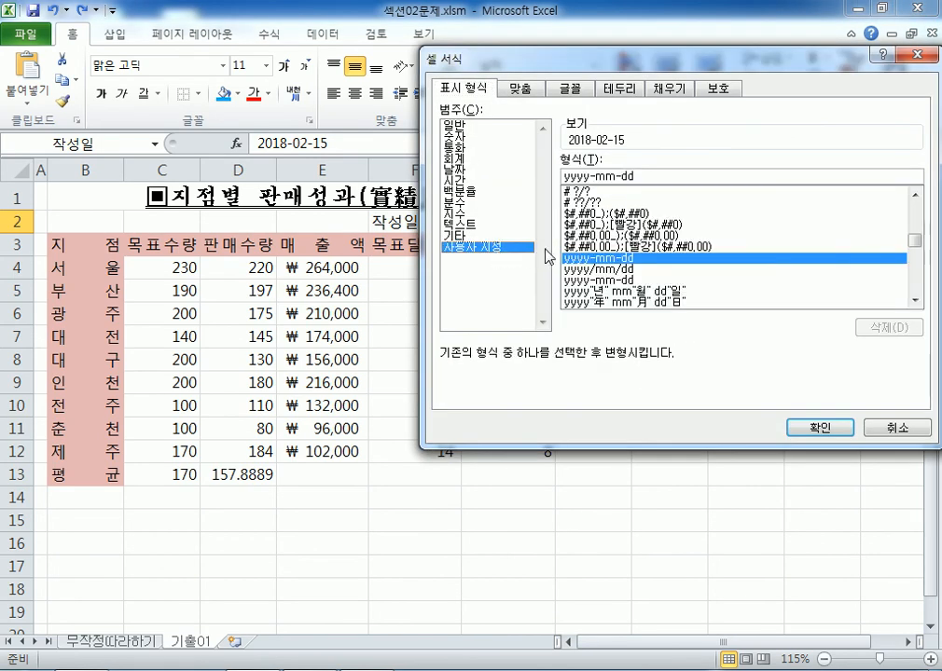
pyautogui.click(602, 290)
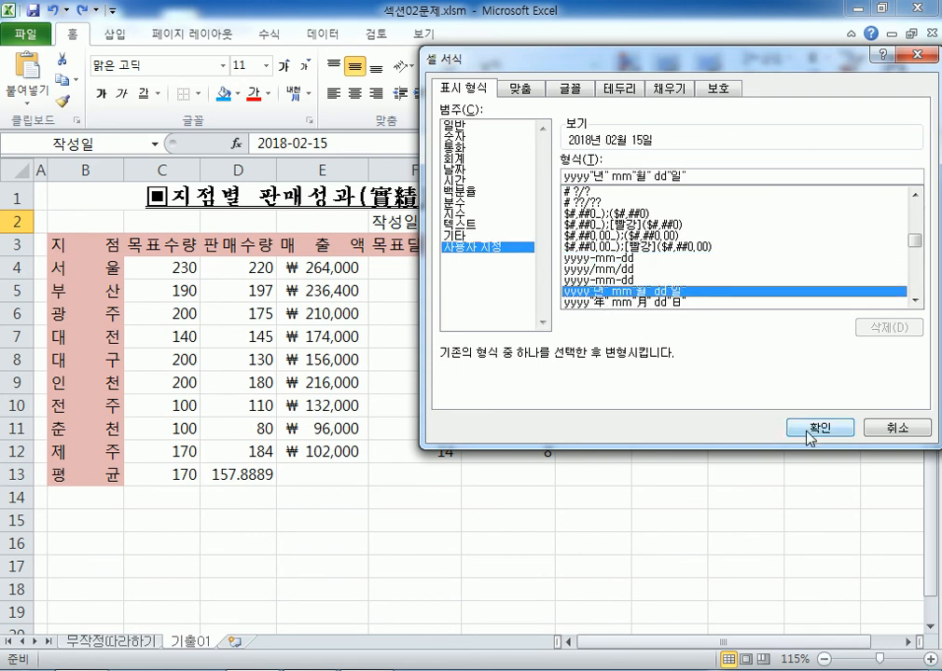
pyautogui.click(519, 88)
pyautogui.moveTo(559, 71); pyautogui.dragTo(697, 64)
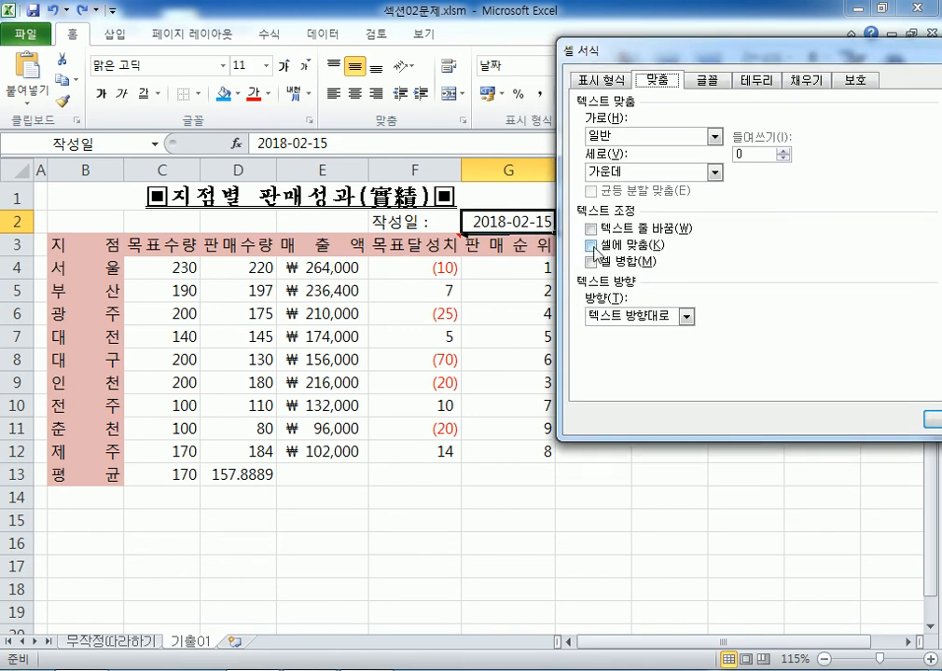
pyautogui.click(591, 248)
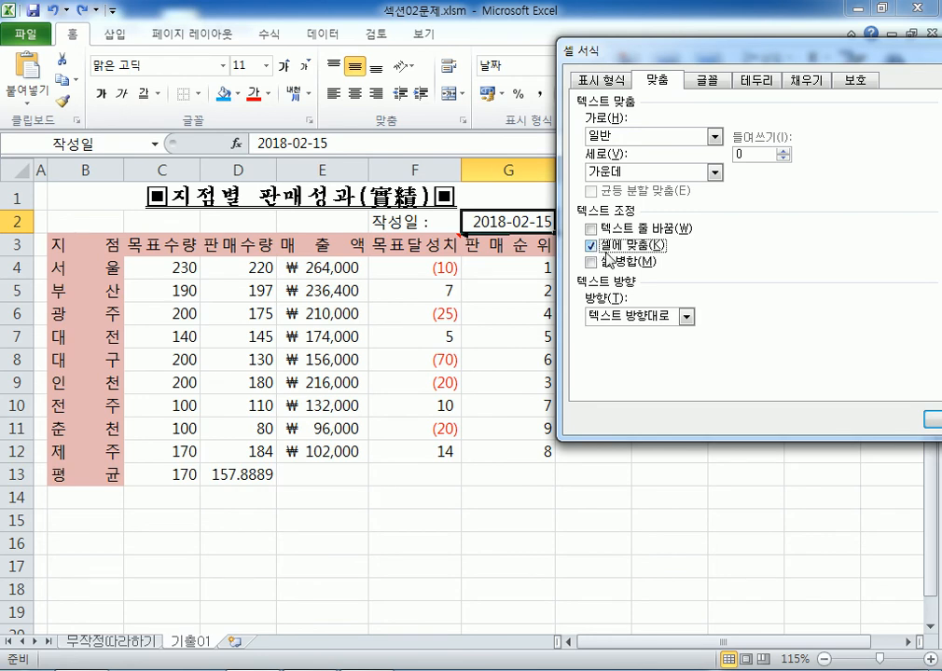
pyautogui.moveTo(669, 54); pyautogui.dragTo(578, 20)
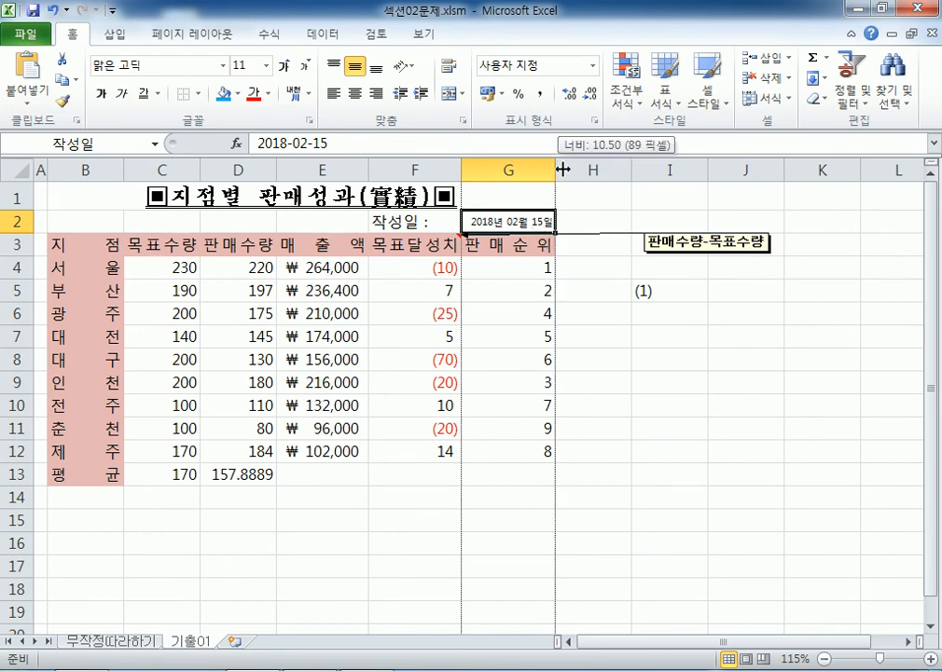
# Widen column G and undo it, and narrow column G and undo that to test the shrink-to-fit date in G2
pyautogui.moveTo(556, 166); pyautogui.dragTo(614, 166)
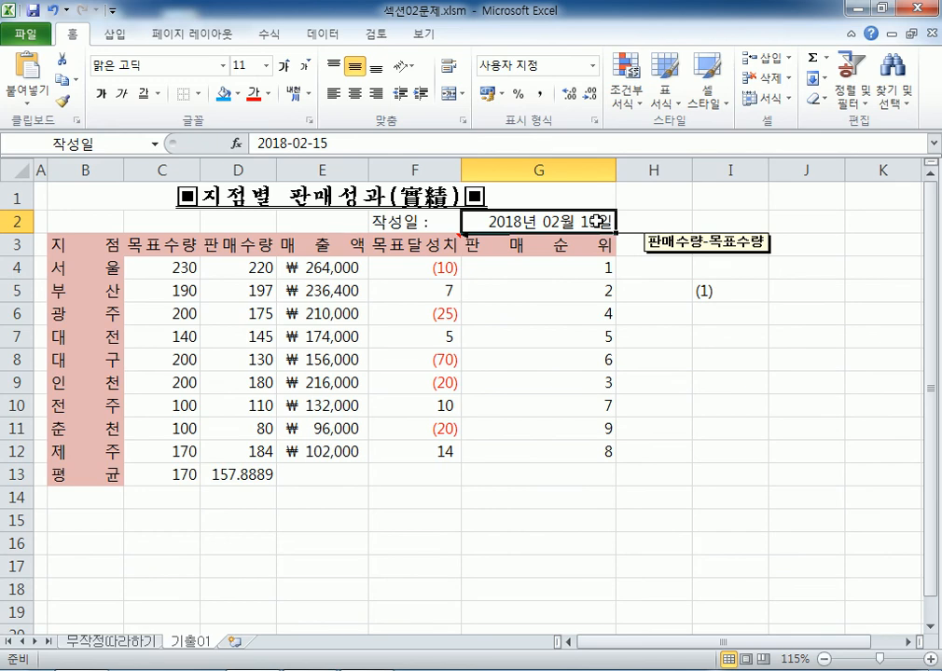
pyautogui.hotkey('ctrl', 'z')
pyautogui.moveTo(557, 168); pyautogui.dragTo(519, 168)
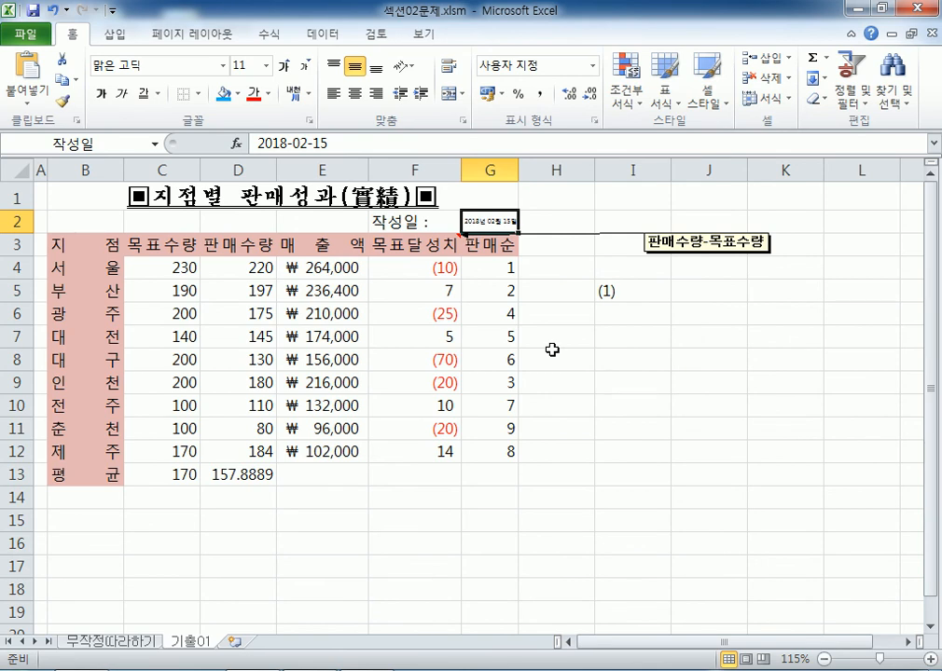
pyautogui.hotkey('ctrl', 'z')
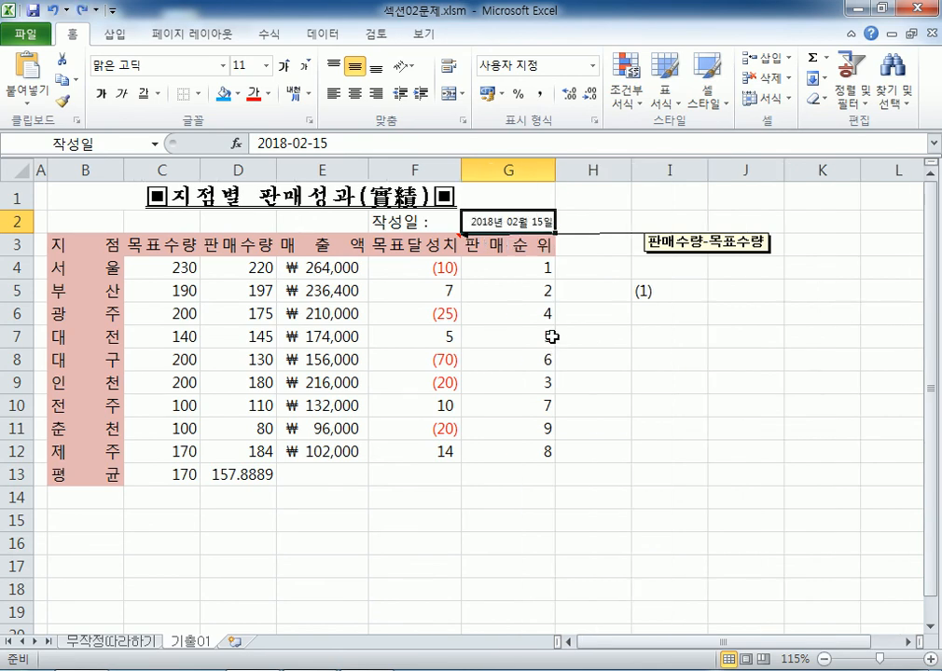
# Enter the current date 2018-10-17 in I17, narrow column I below the date's width, and undo the narrowing
pyautogui.scroll(-3, 651, 463)
pyautogui.click(694, 346)
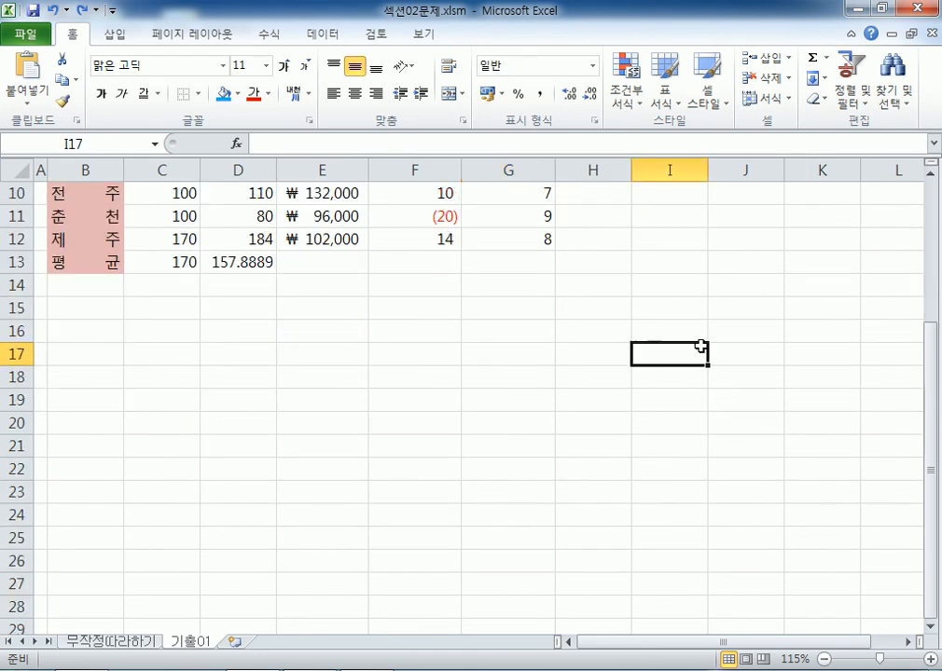
pyautogui.hotkey('ctrl', ';')
pyautogui.press('Return')
pyautogui.moveTo(707, 170)
pyautogui.mouseDown()
pyautogui.moveTo(723, 164)
pyautogui.moveTo(691, 161)
pyautogui.mouseUp()
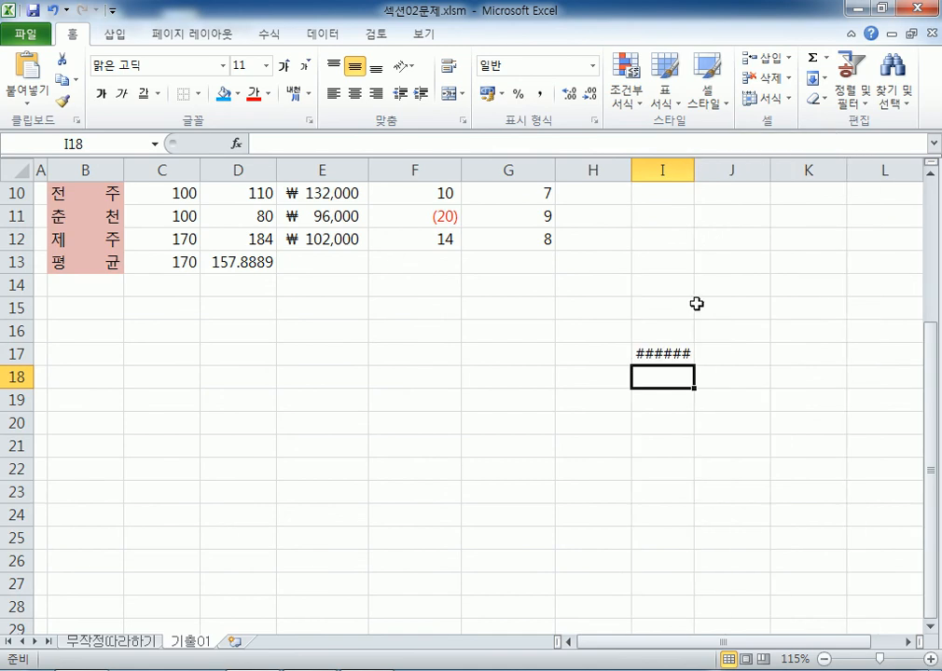
pyautogui.click(675, 356)
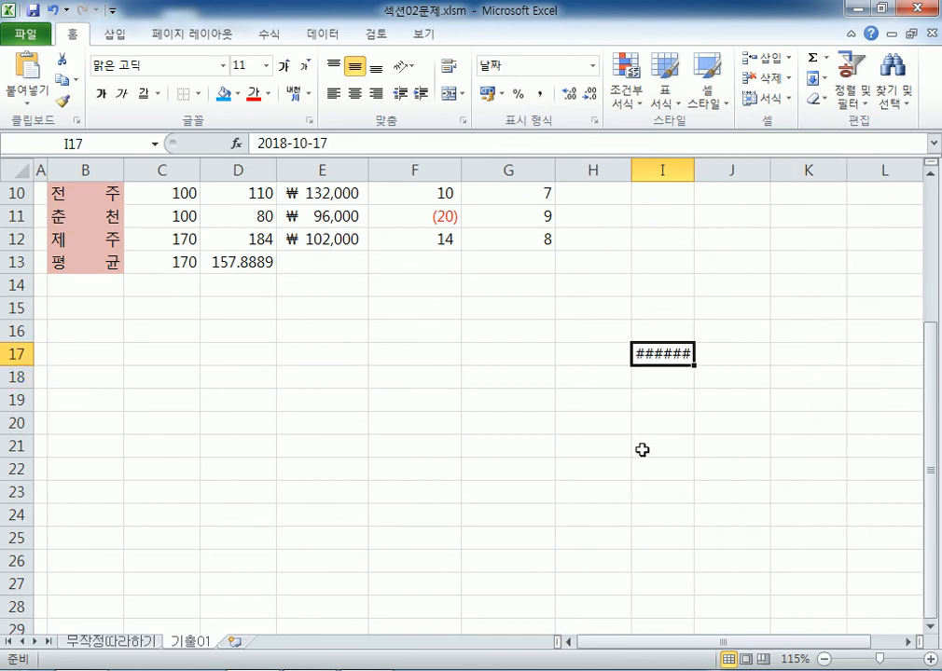
pyautogui.hotkey('ctrl', 'z')
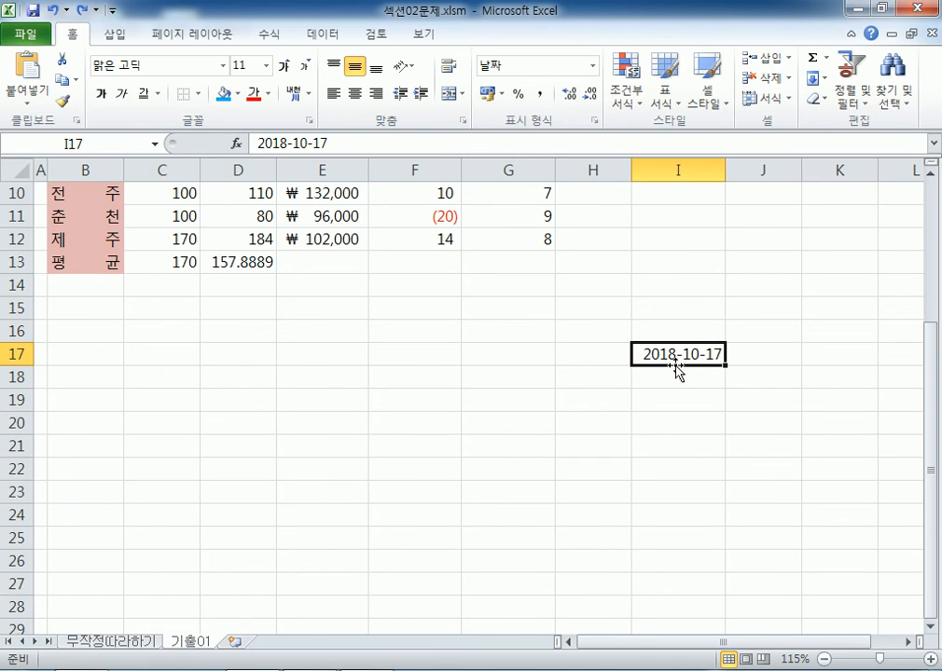
# Narrow column I in two stages and autofit it to the date in I17
pyautogui.moveTo(724, 169); pyautogui.dragTo(710, 165)
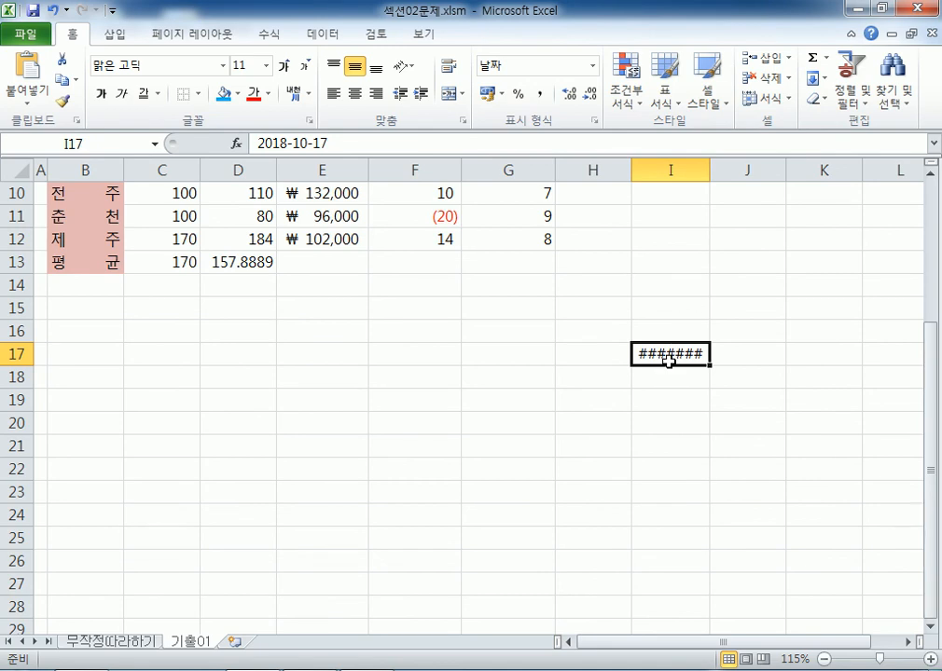
pyautogui.moveTo(711, 169); pyautogui.dragTo(685, 169)
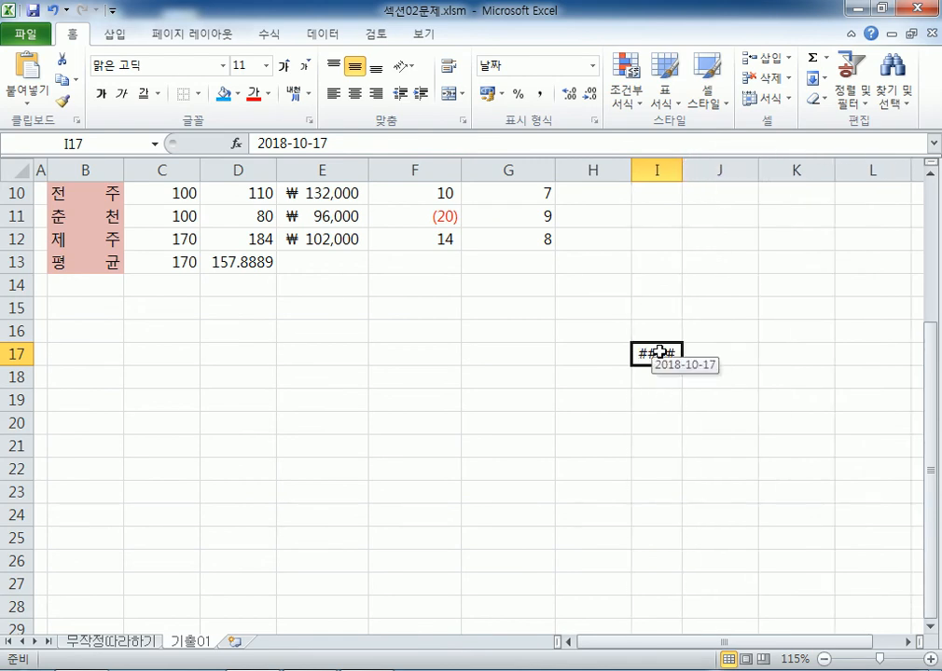
pyautogui.doubleClick(679, 162)
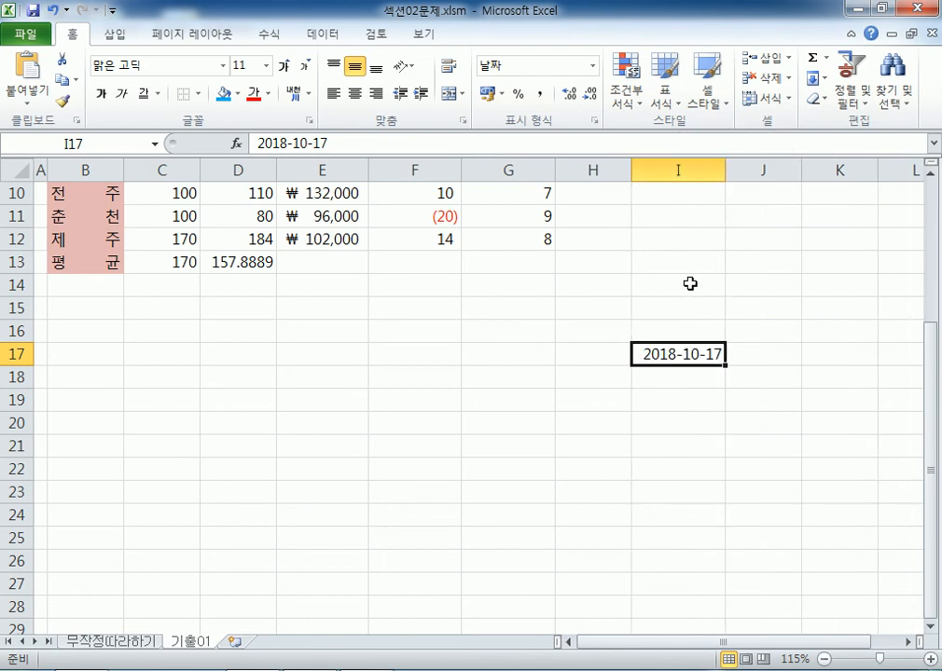
# Delete the entire column I from the sheet
pyautogui.scroll(3, 702, 321)
pyautogui.rightClick(678, 165)
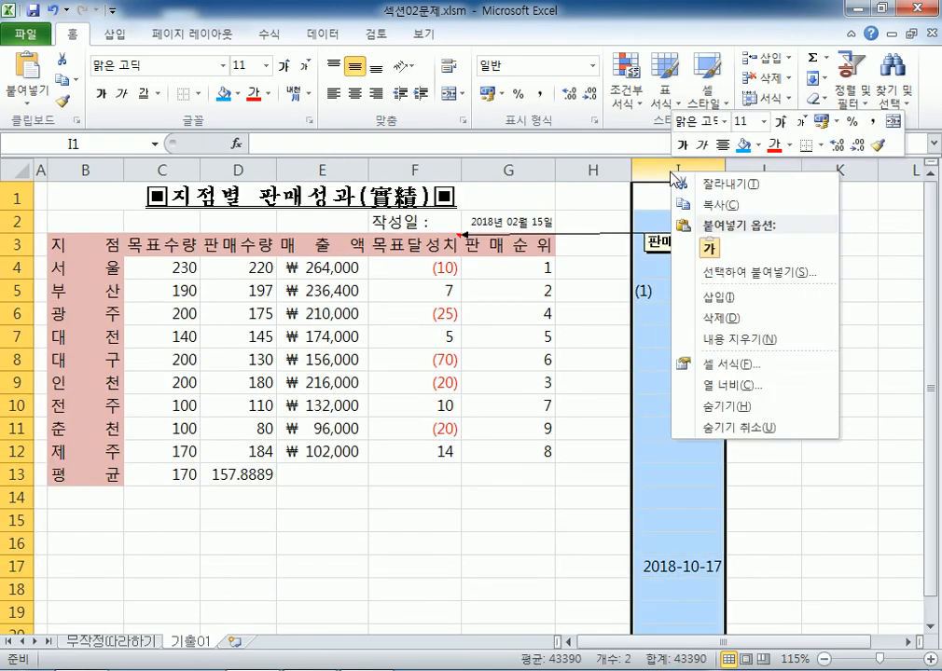
pyautogui.click(718, 315)
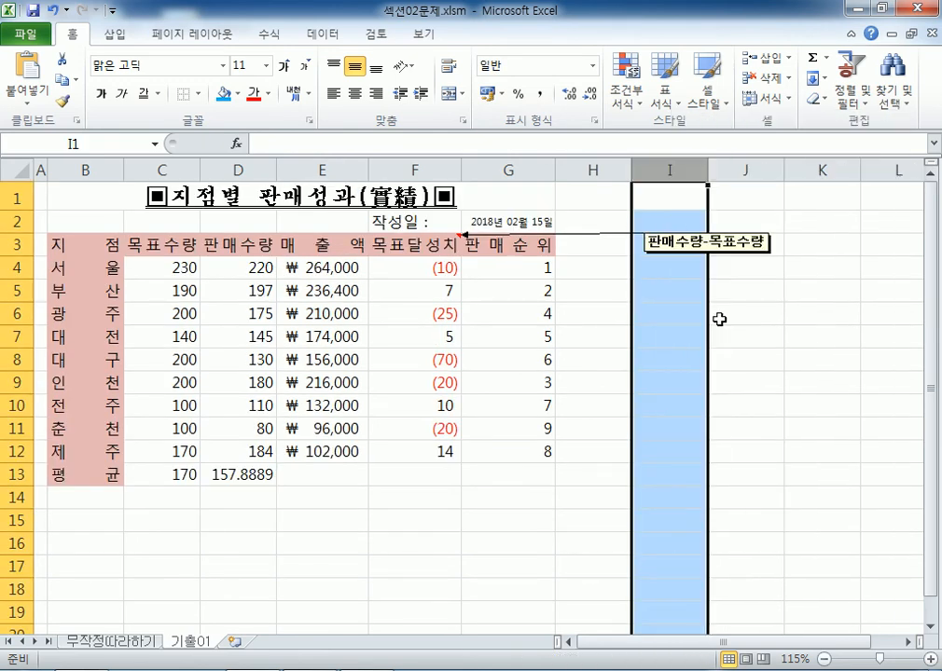
# Select the rankings G4:G12 and the date cell G2, narrow column G, and undo the width change
pyautogui.click(508, 270)
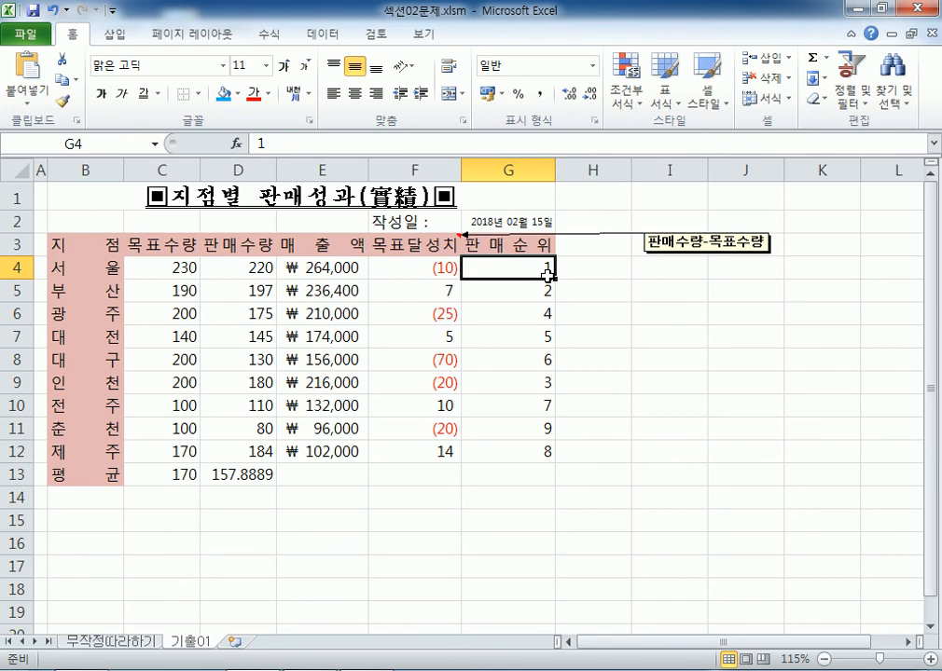
pyautogui.moveTo(506, 273); pyautogui.dragTo(504, 447)
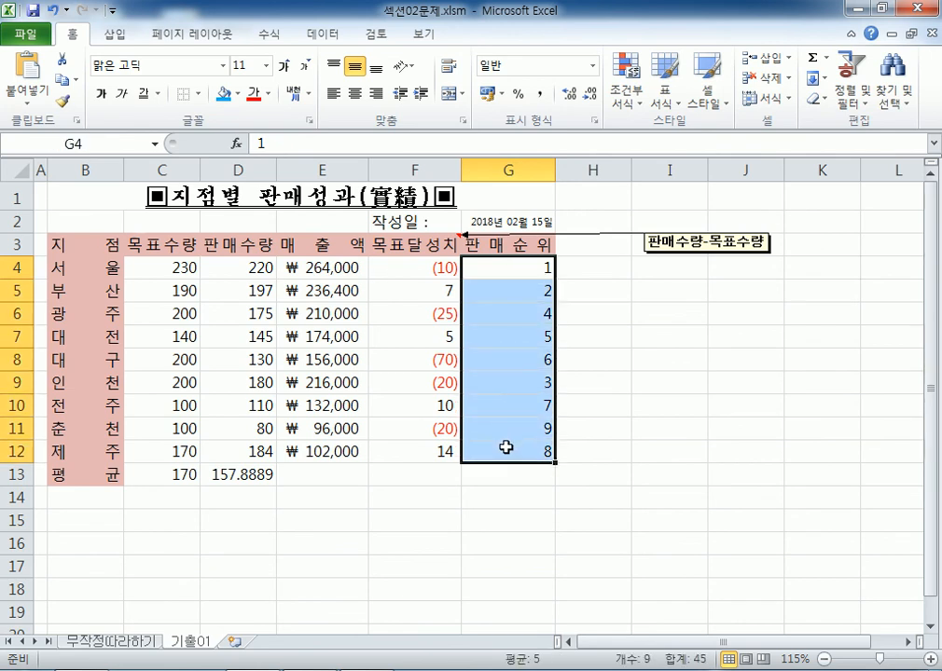
pyautogui.click(506, 220)
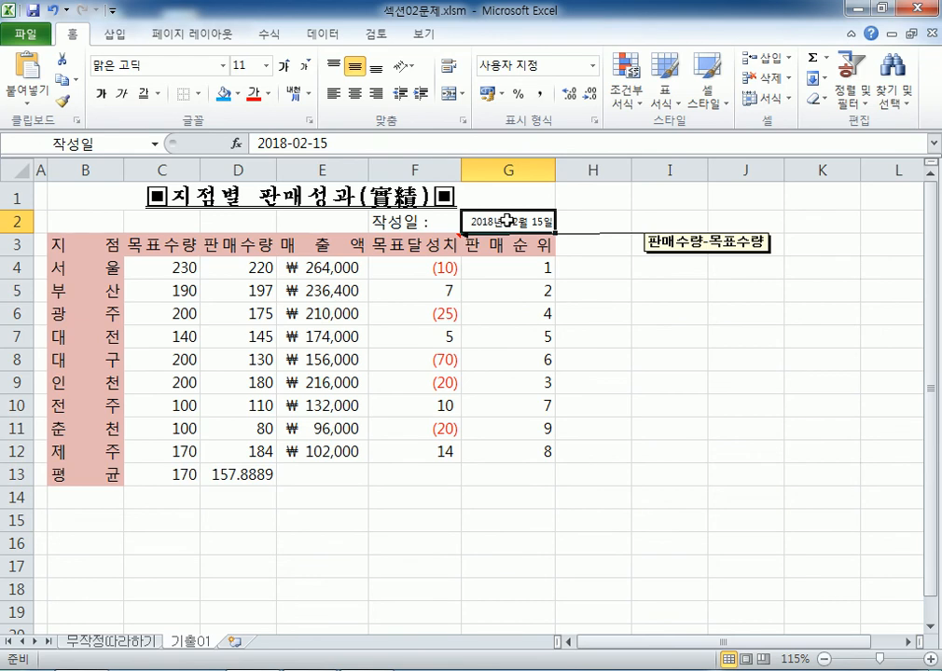
pyautogui.moveTo(555, 168); pyautogui.dragTo(531, 167)
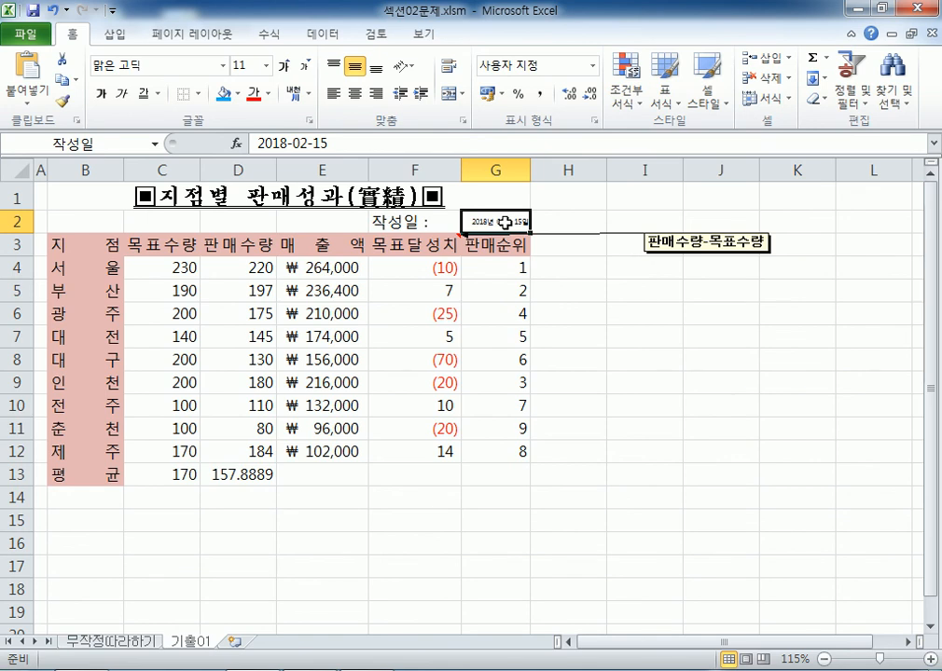
pyautogui.hotkey('ctrl', 'z')
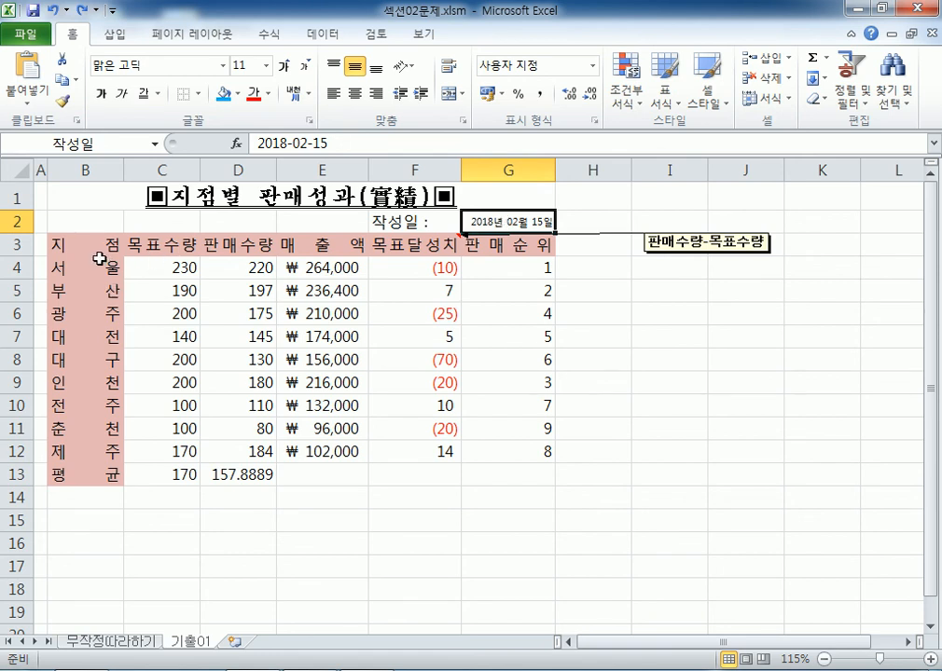
# Enter the sample text ㄴㅇㄹㄴㅇㄹㄴㅇㄹㄴㅇㄹ in I18 and reselect that cell
pyautogui.scroll(-3, 401, 308)
pyautogui.click(685, 378)
pyautogui.write('ㄴ')
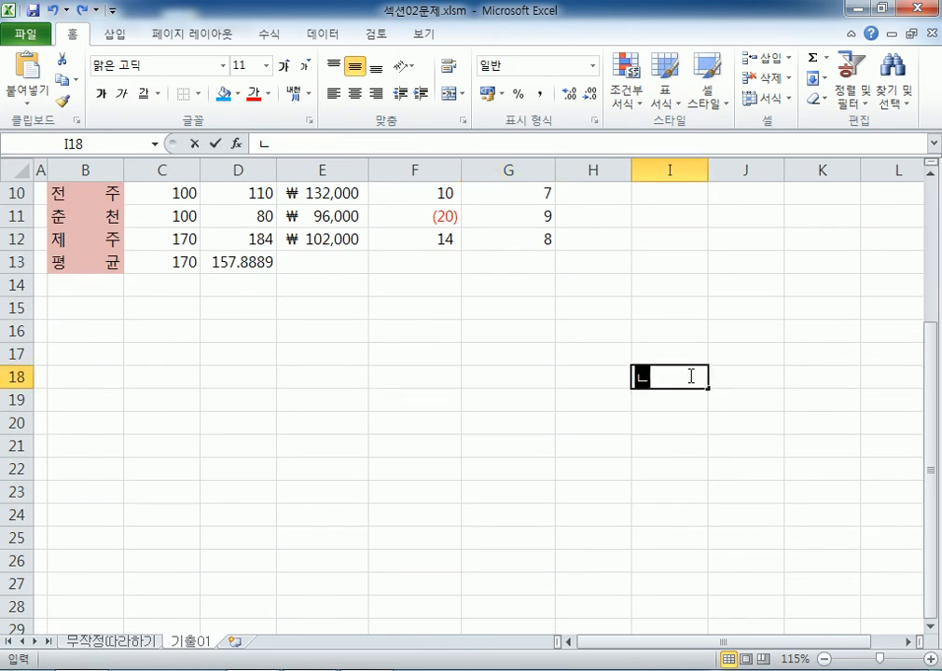
pyautogui.write('ㅇㄹㄴㅇㄹㄴㅇㄹㄴㅇㄹ')
pyautogui.press('Return')
pyautogui.click(668, 379)
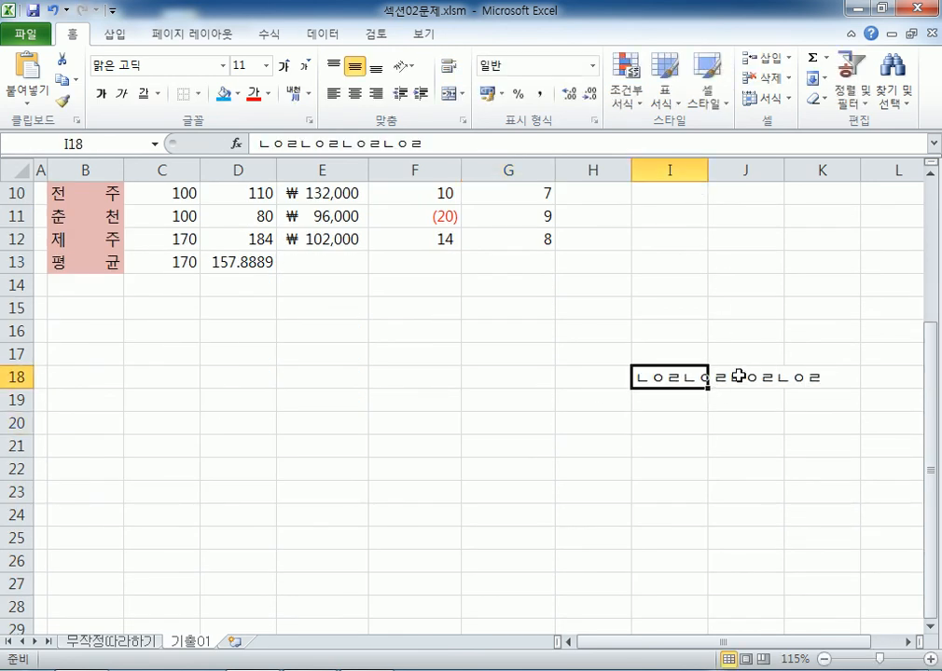
# Apply the 셀에 맞춤 text control to I18 and widen column I slightly
pyautogui.hotkey('ctrl', '1')
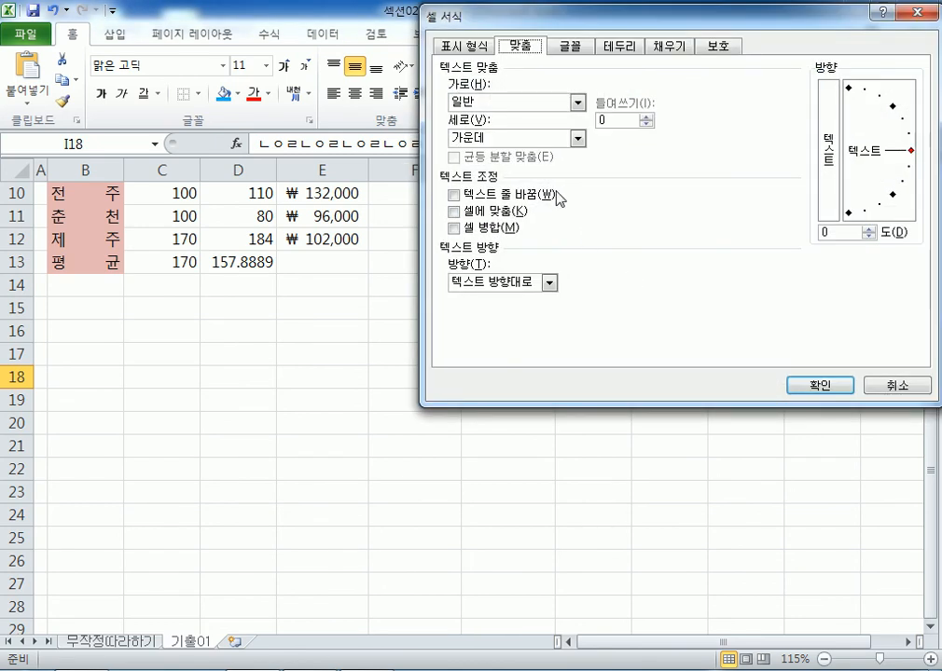
pyautogui.click(510, 216)
pyautogui.click(811, 388)
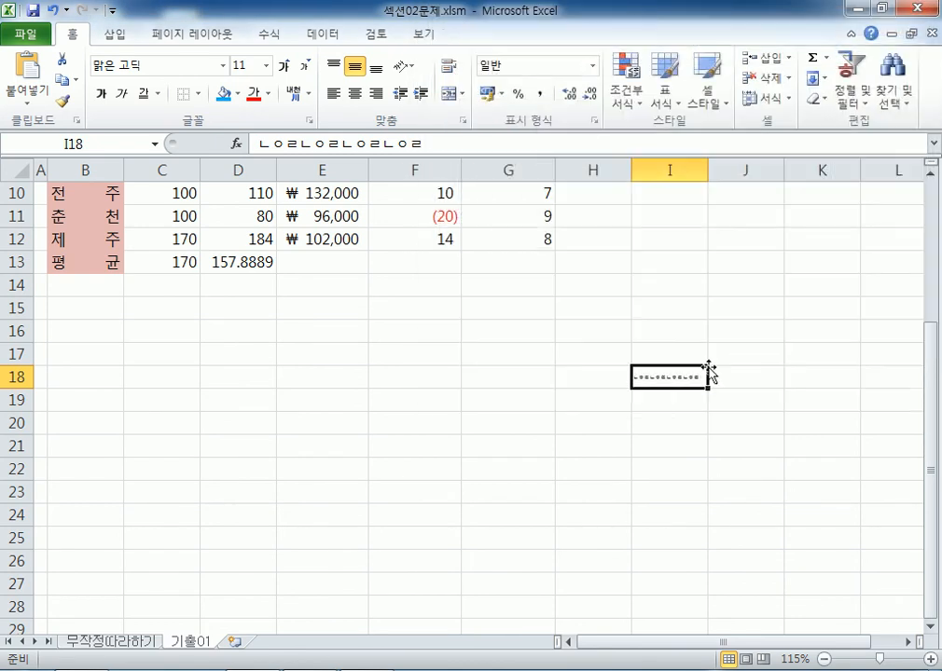
pyautogui.moveTo(708, 171)
pyautogui.mouseDown()
pyautogui.moveTo(799, 177)
pyautogui.moveTo(726, 171)
pyautogui.mouseUp()
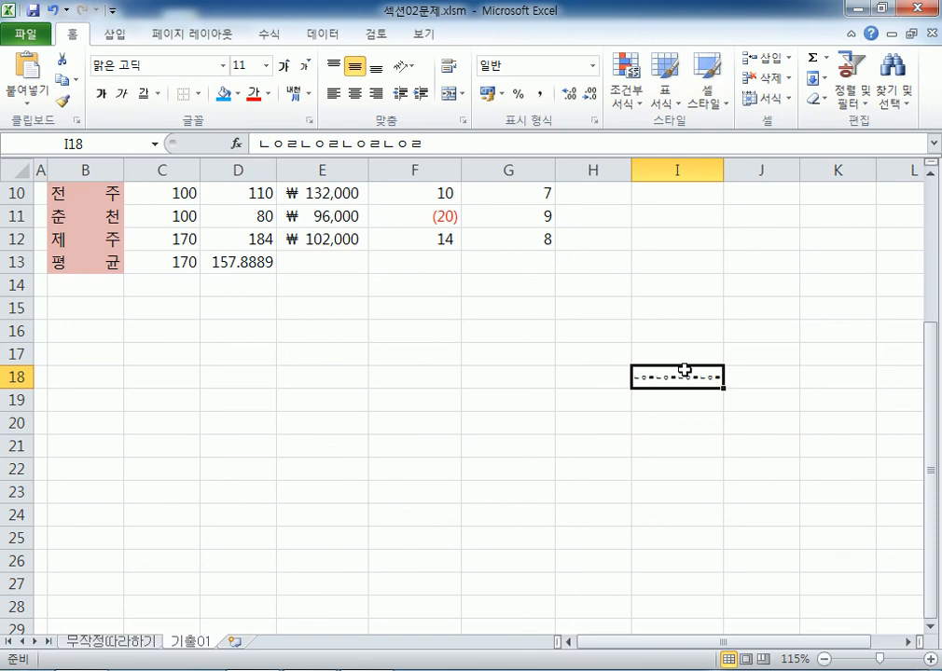
# Replace 셀에 맞춤 with 텍스트 줄 바꿈 as the text control of I18
pyautogui.hotkey('ctrl', '1')
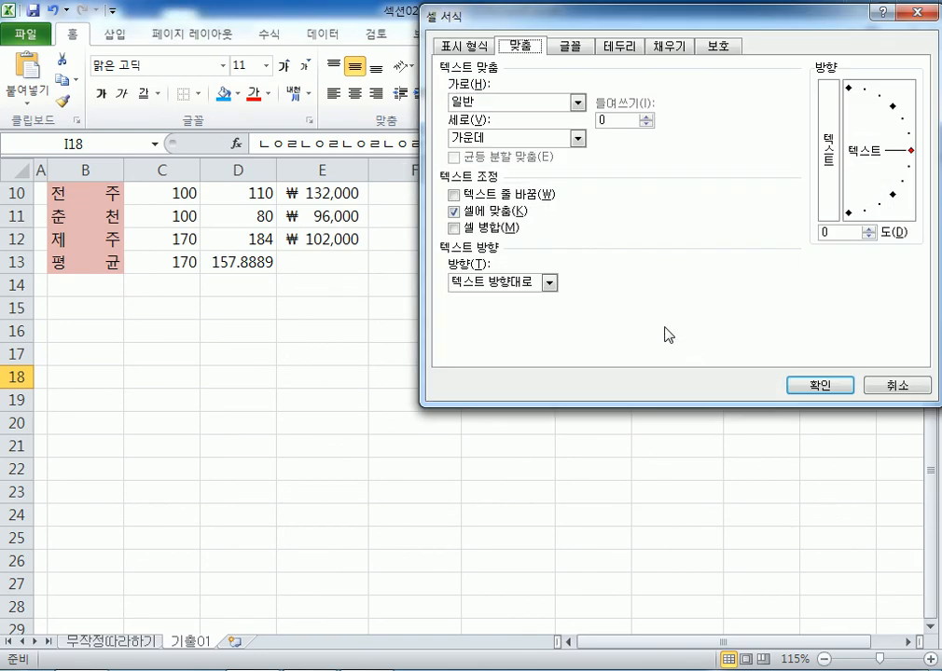
pyautogui.click(474, 211)
pyautogui.click(509, 199)
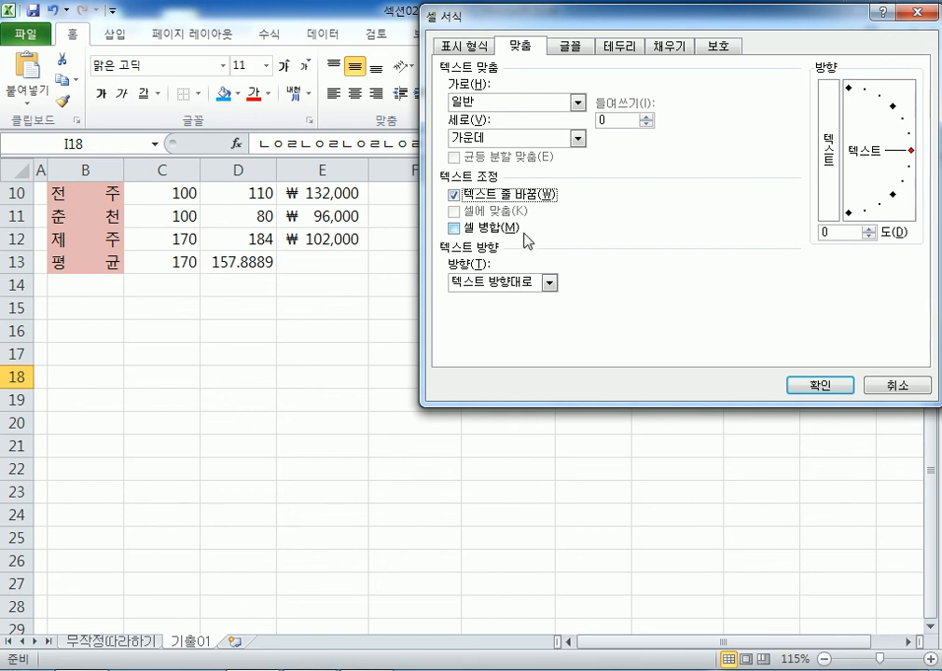
pyautogui.click(798, 386)
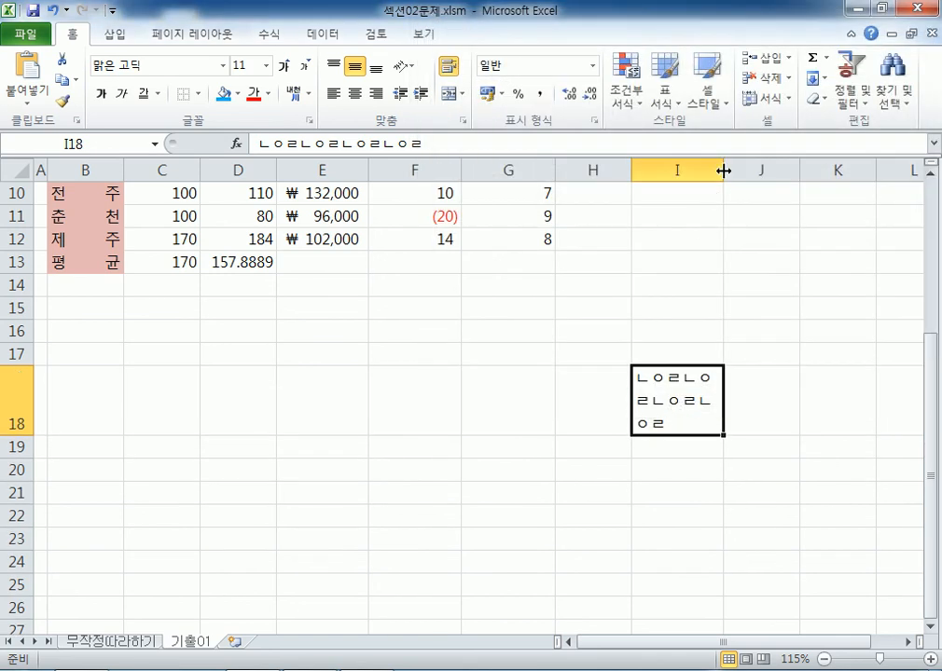
# Test the wrapped text in I18 by widening column I, shortening row 18, narrowing column I again, and autofitting the row height
pyautogui.moveTo(723, 171); pyautogui.dragTo(773, 171)
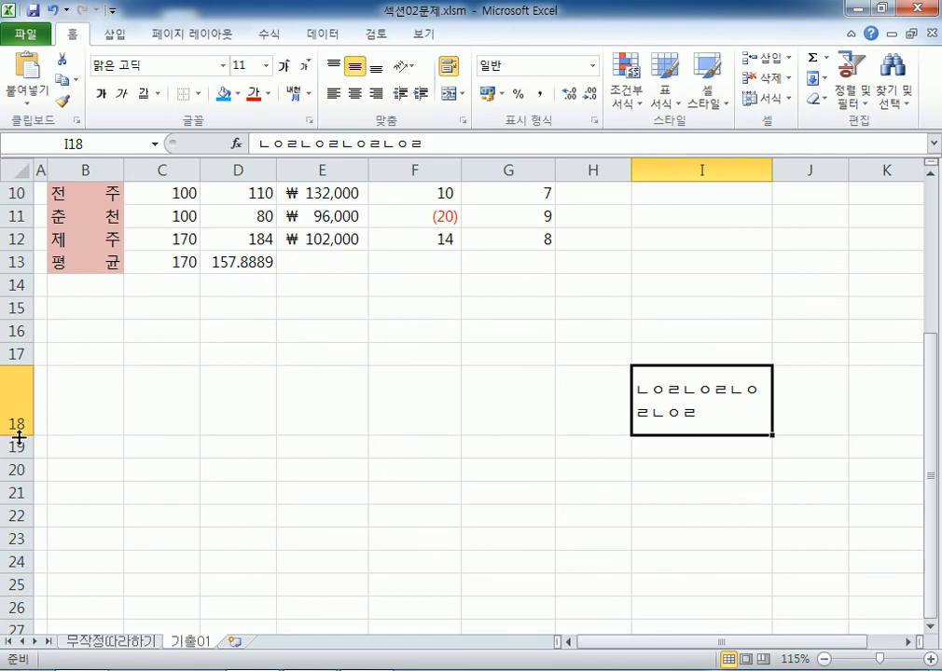
pyautogui.moveTo(20, 435); pyautogui.dragTo(21, 412)
pyautogui.moveTo(774, 168); pyautogui.dragTo(718, 169)
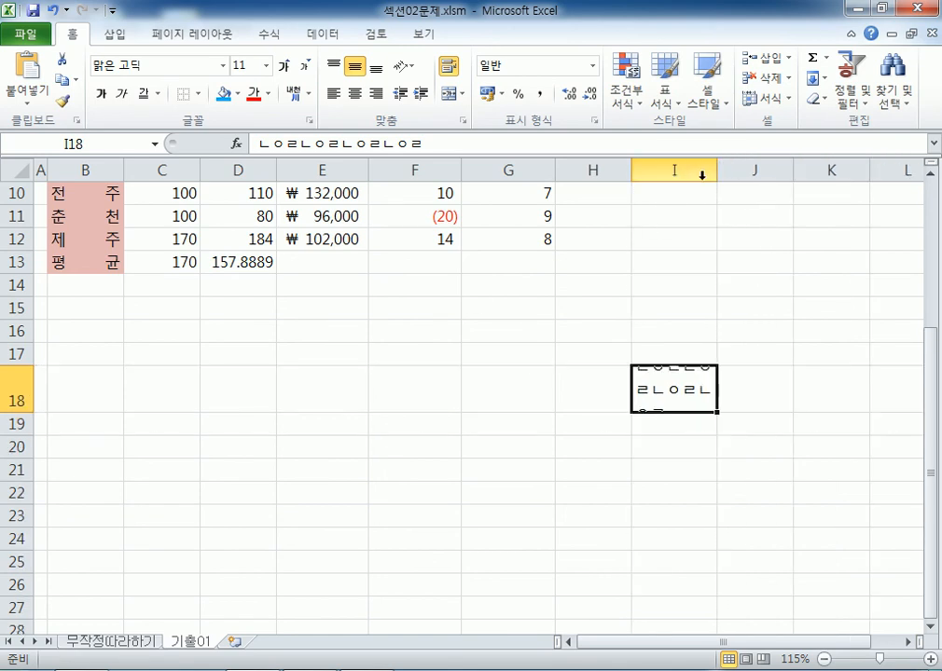
pyautogui.doubleClick(21, 412)
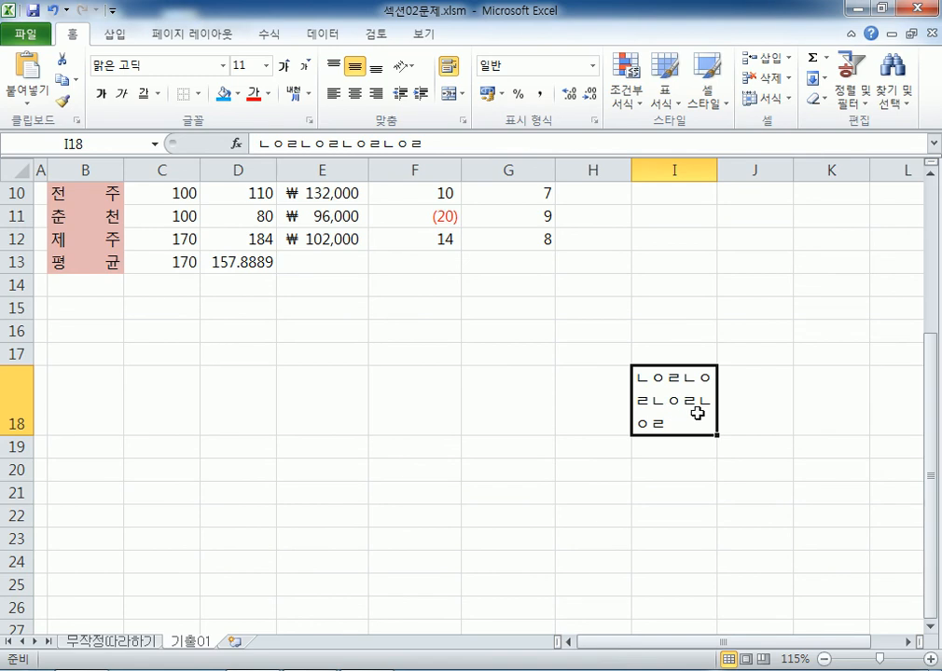
pyautogui.click(661, 234)
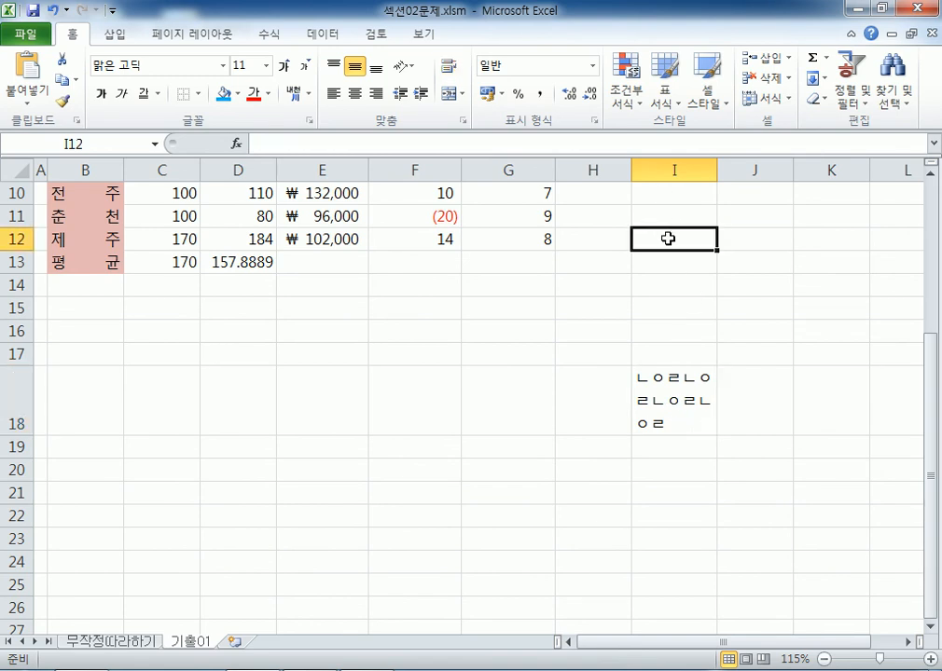
pyautogui.moveTo(667, 238); pyautogui.dragTo(886, 241)
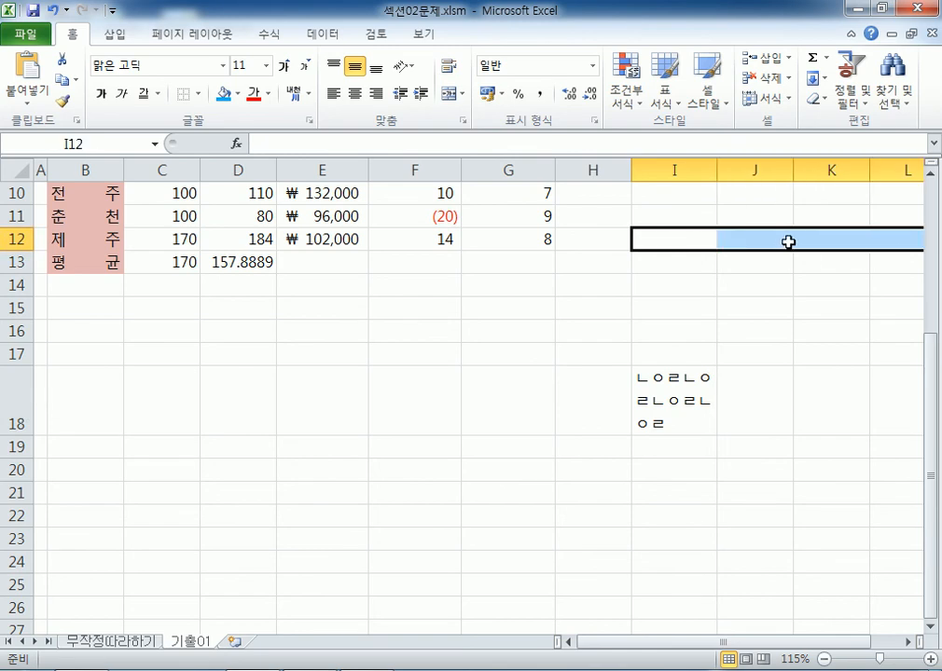
pyautogui.click(700, 244)
pyautogui.click(688, 405)
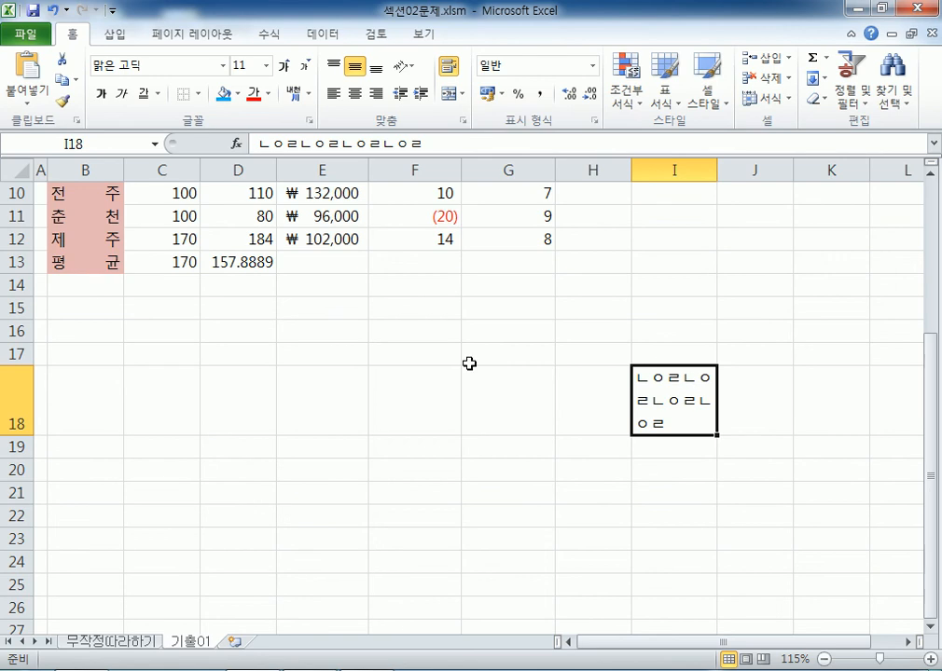
pyautogui.click(20, 393)
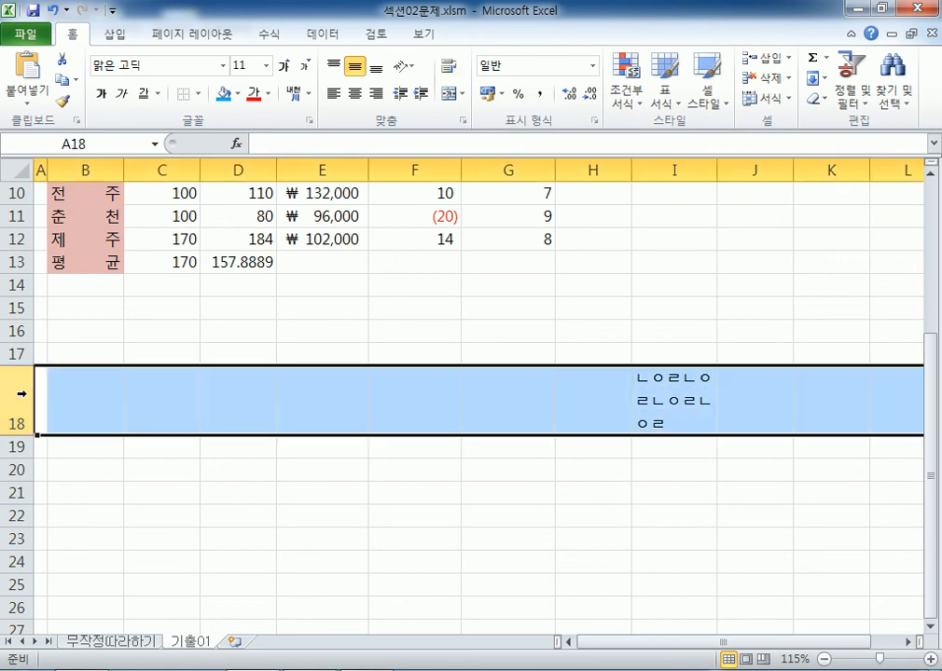
# Replace 텍스트 줄 바꿈 with 셀에 맞춤 as the text control of I18 and reselect that cell
pyautogui.click(677, 395)
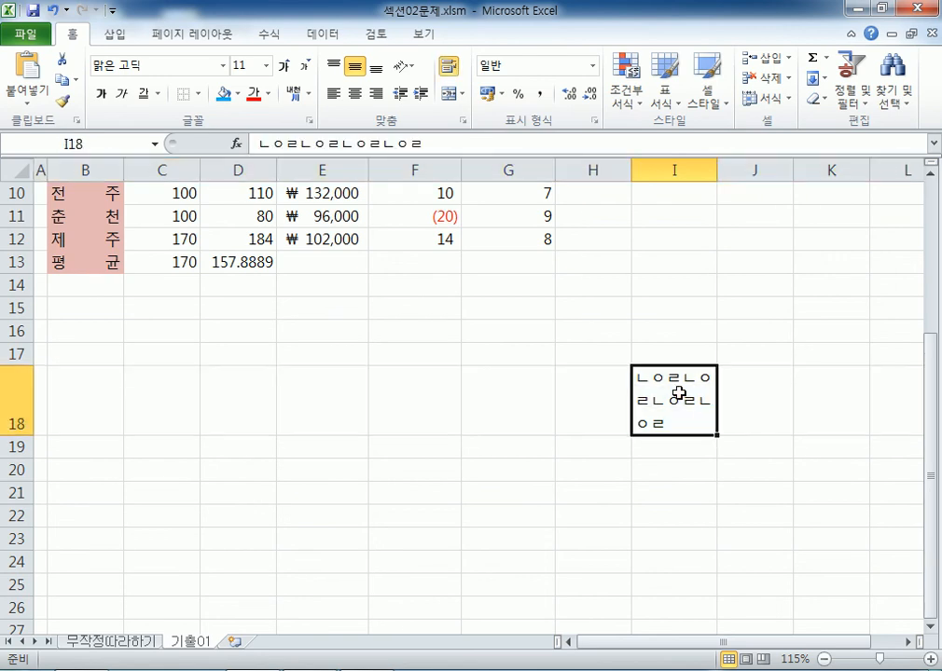
pyautogui.hotkey('ctrl', '1')
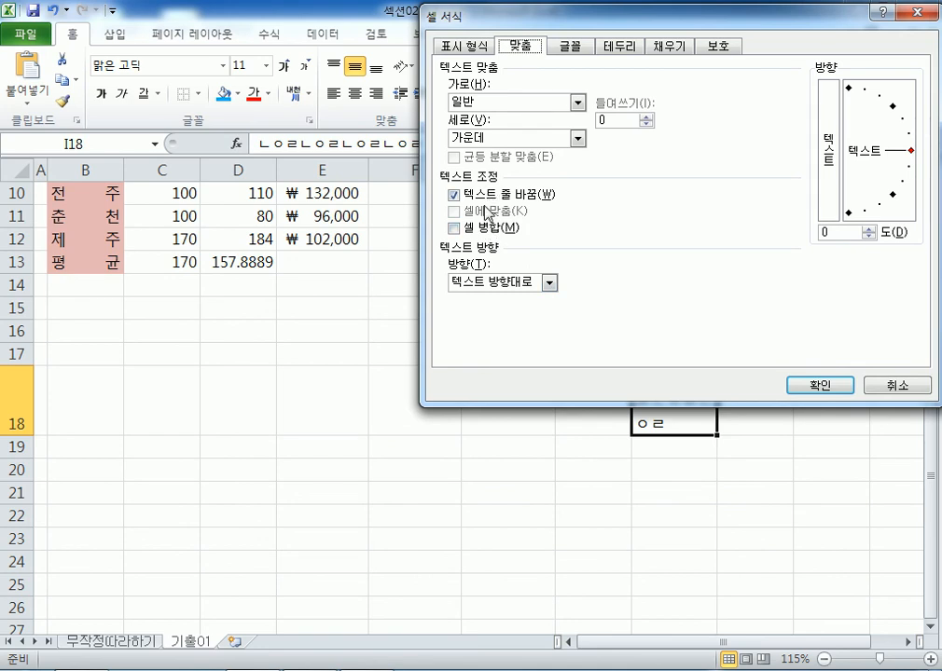
pyautogui.click(454, 195)
pyautogui.click(454, 212)
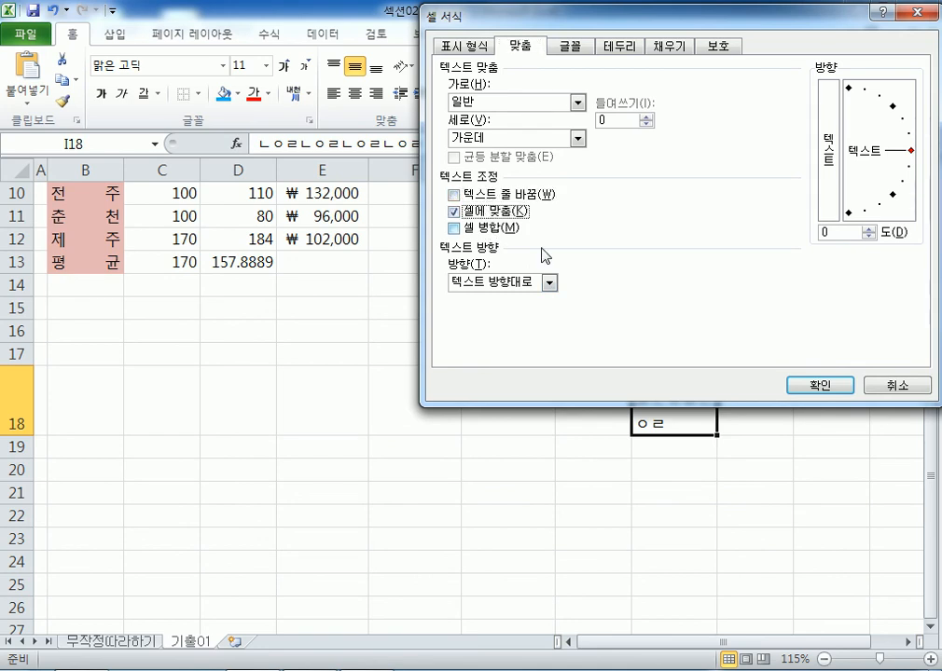
pyautogui.click(820, 385)
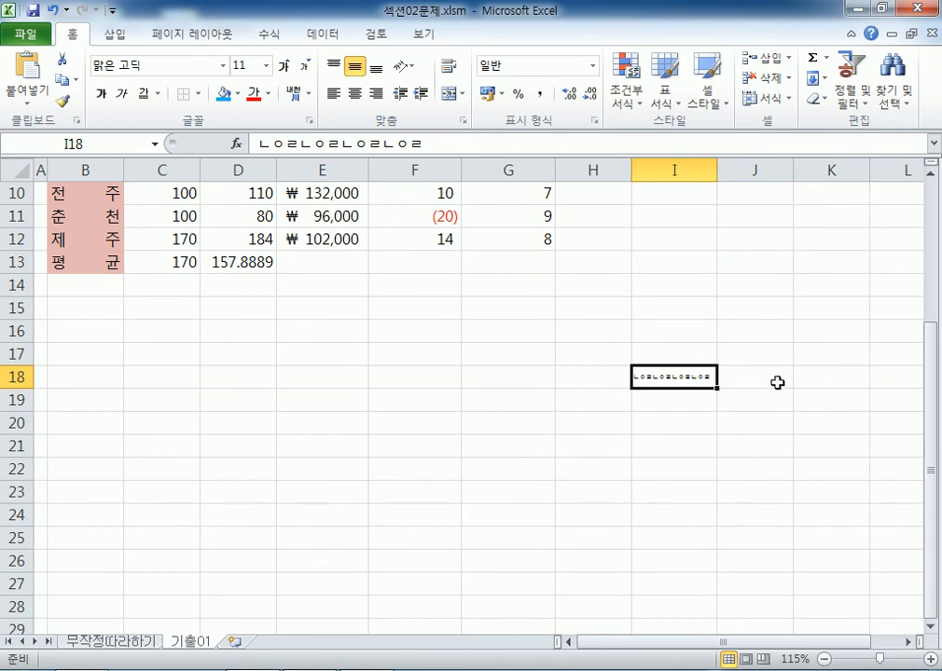
pyautogui.click(653, 167)
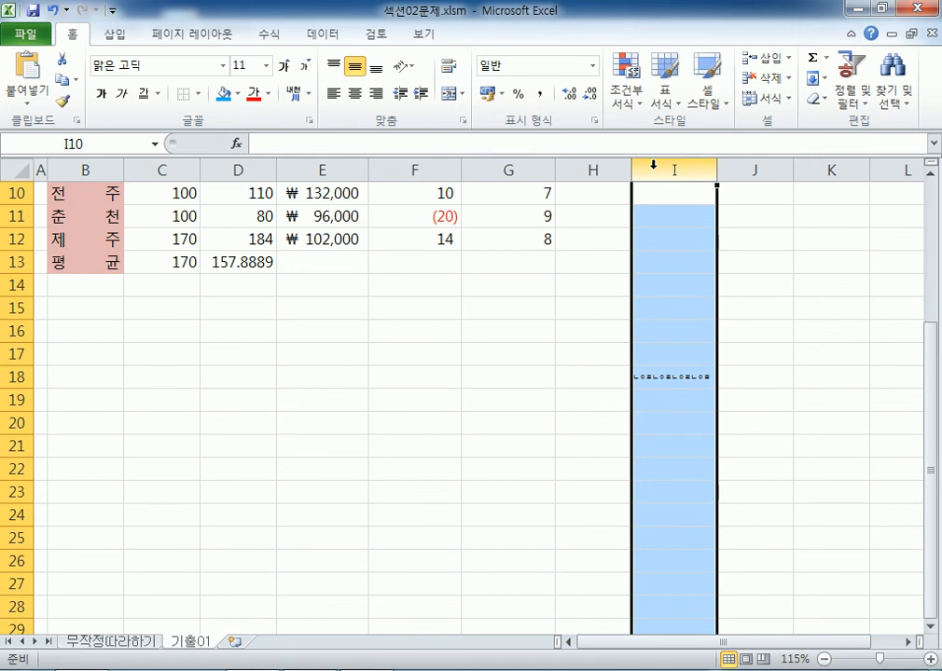
pyautogui.click(679, 377)
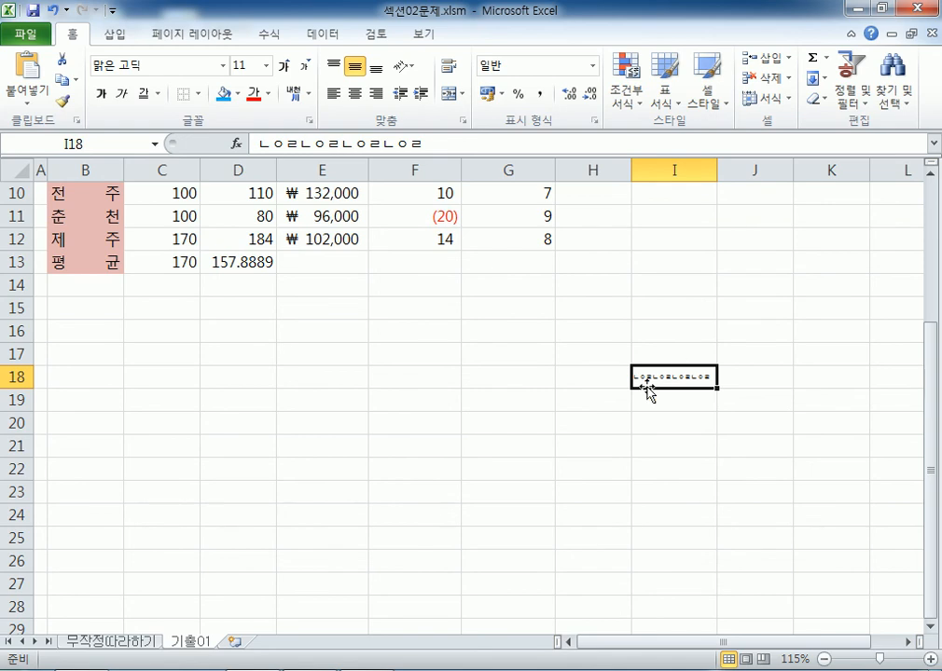
# Apply the custom number format A-G/표준 to the 목표수량 values in C4:C12
pyautogui.scroll(3, 447, 338)
pyautogui.moveTo(171, 268); pyautogui.dragTo(200, 454)
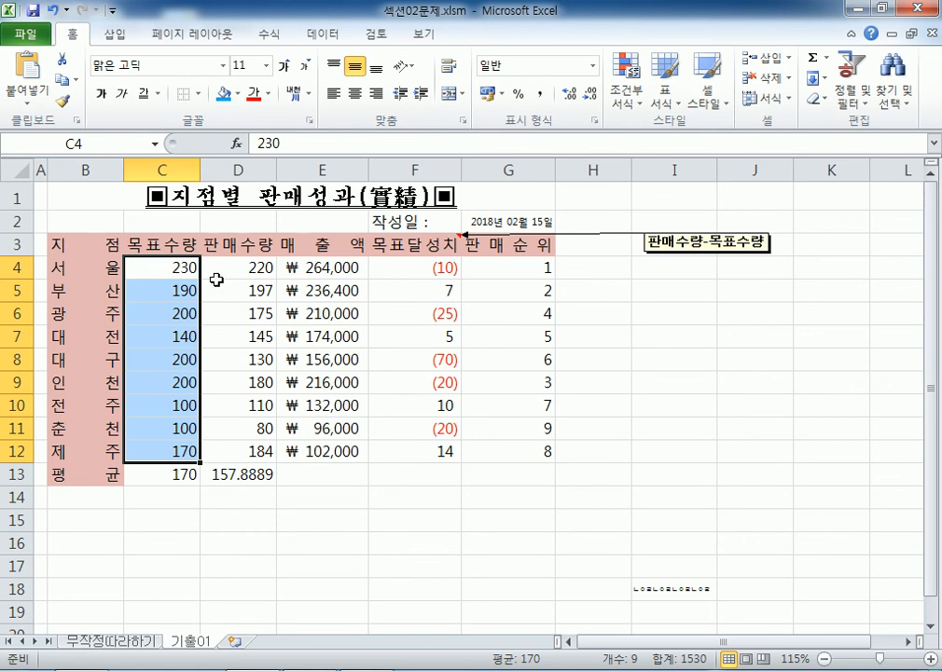
pyautogui.hotkey('ctrl', '1')
pyautogui.click(469, 46)
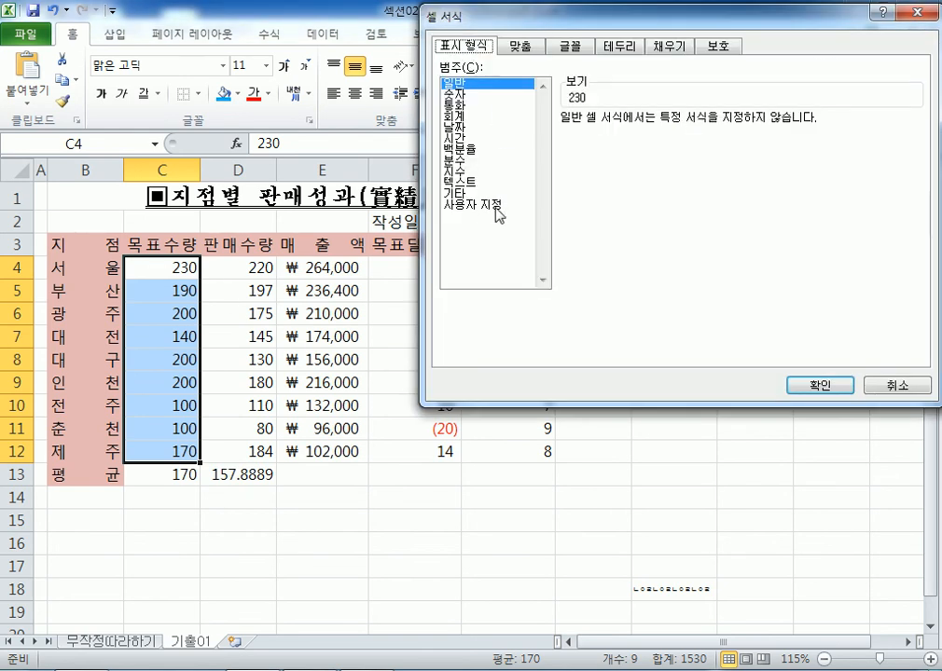
pyautogui.click(497, 206)
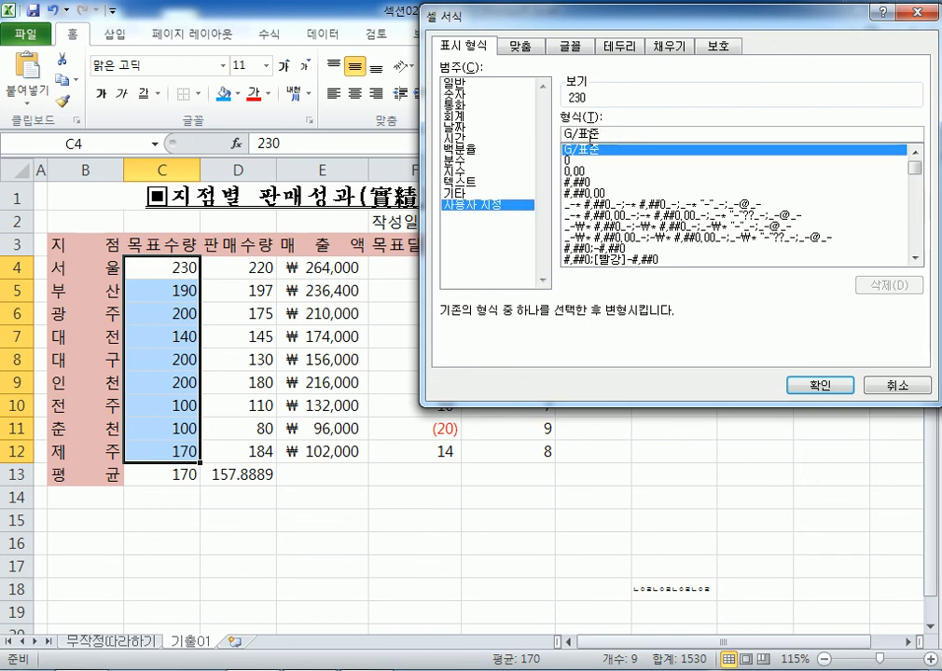
pyautogui.write('A-')
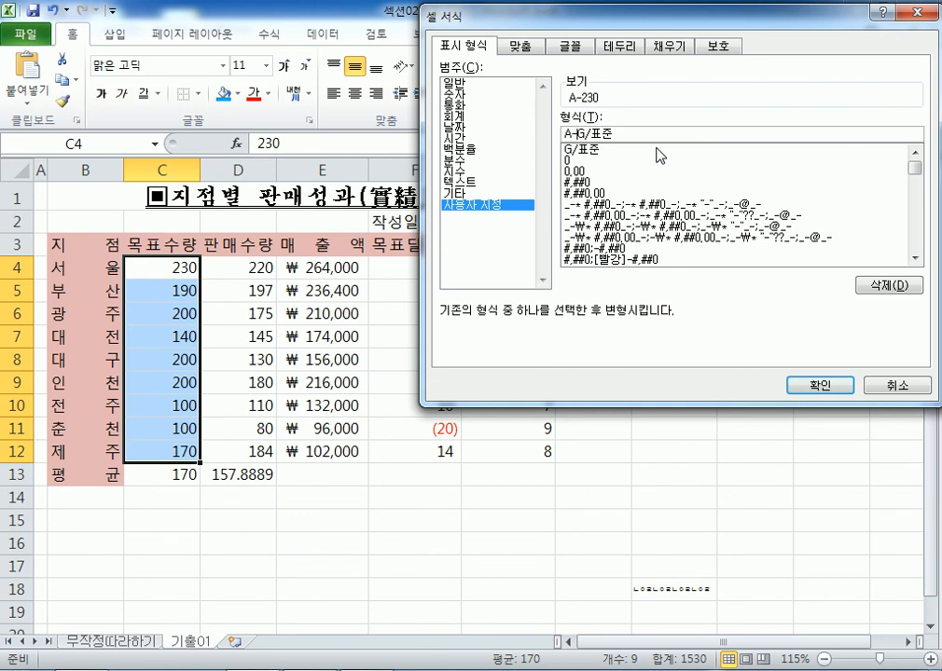
pyautogui.press('Return')
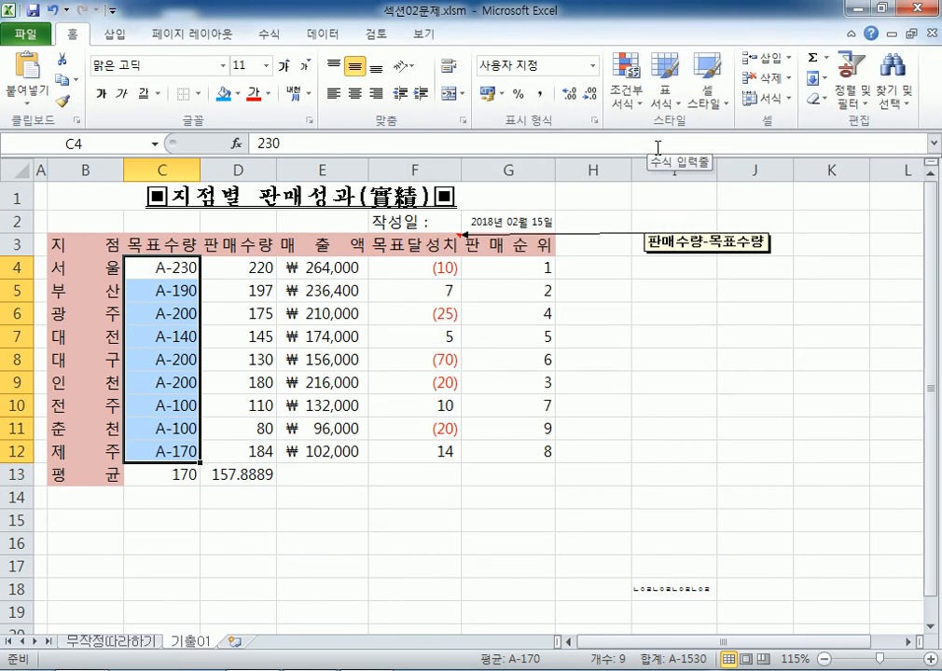
# Rewrite the custom number format of C4:C12 as "A-"G/표준, with the prefix in quotation marks
pyautogui.hotkey('ctrl', '1')
pyautogui.click(565, 134)
pyautogui.write('"!A-G/표준')
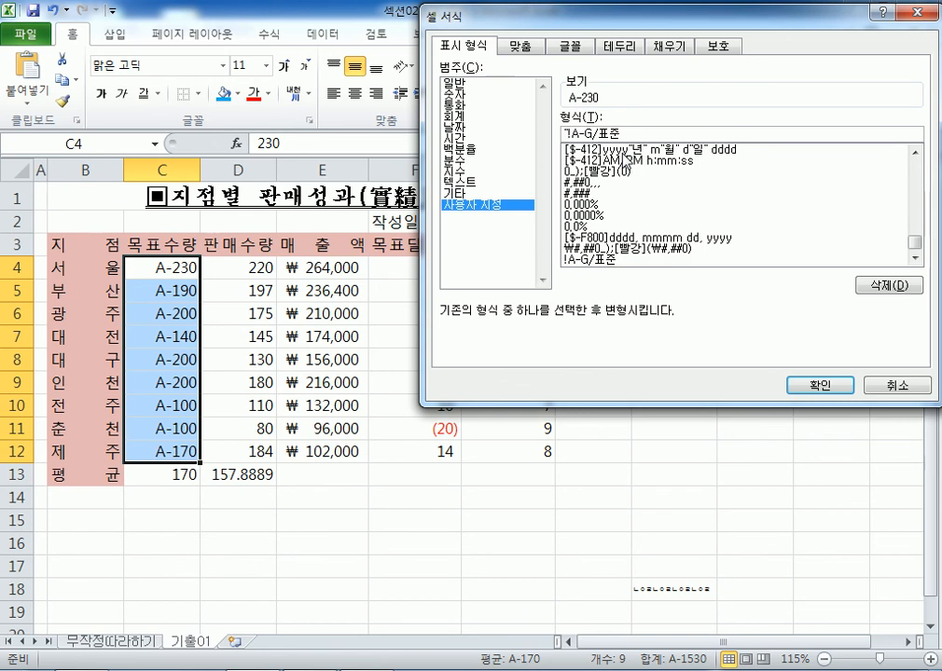
pyautogui.press('Delete')
pyautogui.write('"')
pyautogui.press('Return')
# Remove the quoted A- prefix from the custom format of C4:C12, leaving G/표준
pyautogui.hotkey('ctrl', '1')
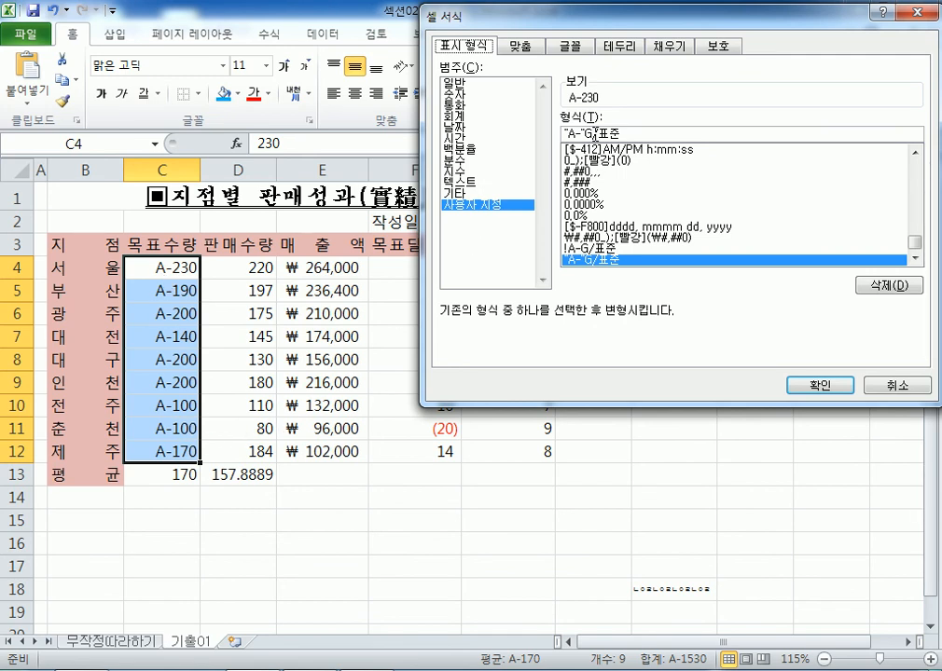
pyautogui.moveTo(588, 134); pyautogui.dragTo(526, 137)
pyautogui.press('Delete')
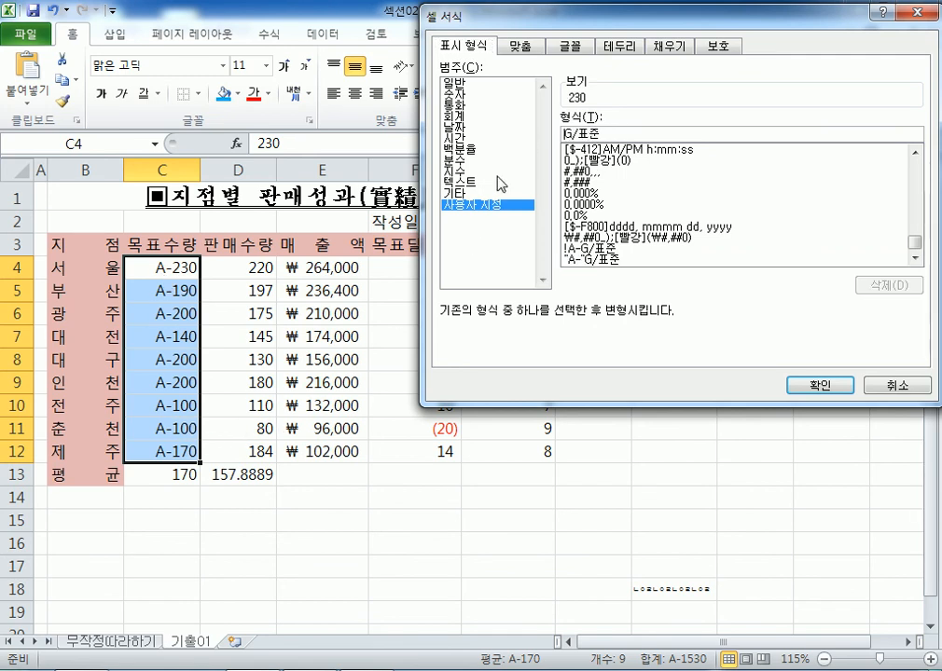
pyautogui.press('Return')
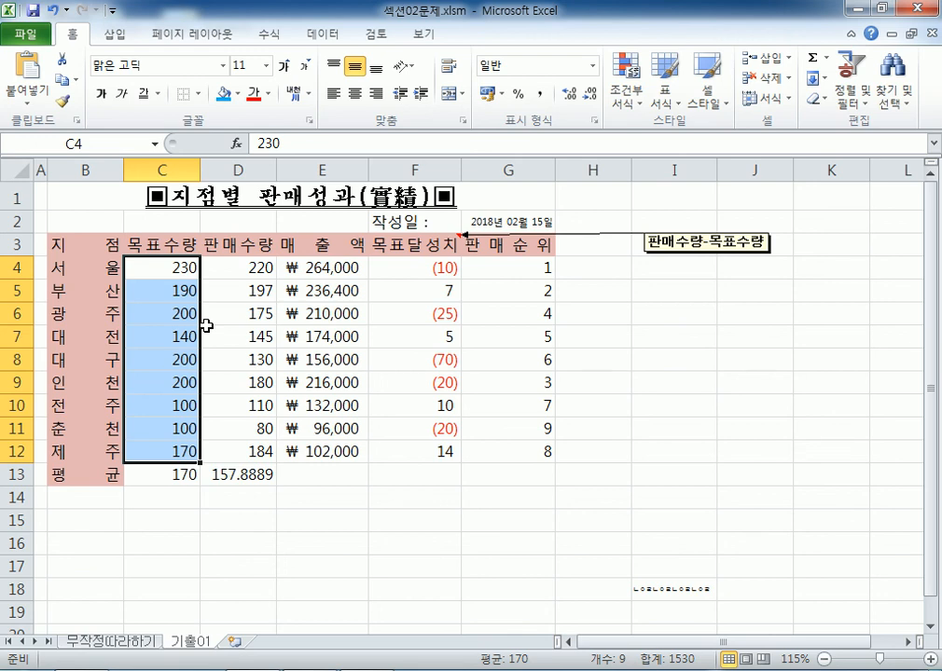
pyautogui.click(642, 98)
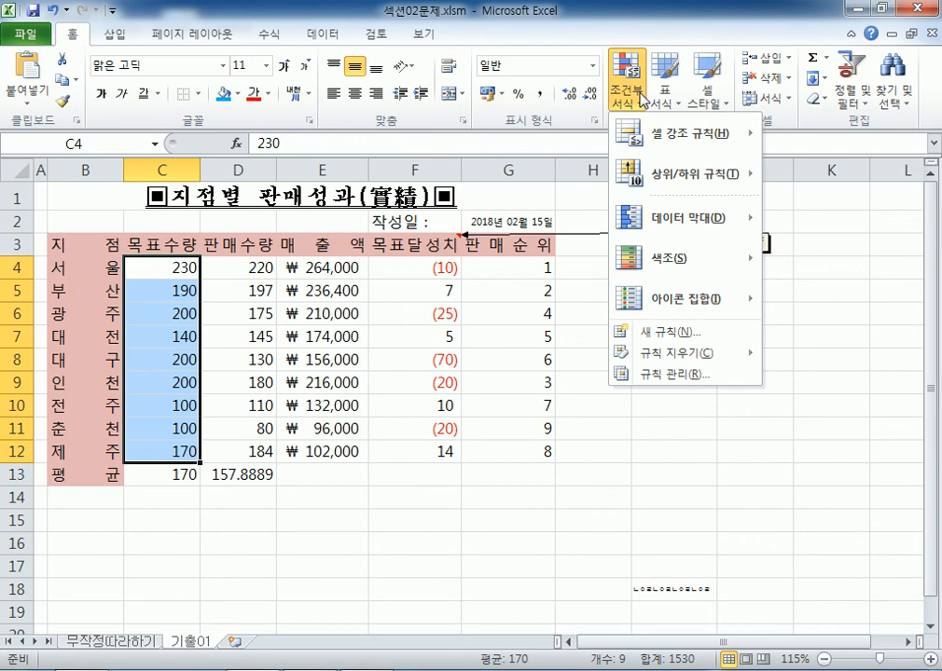
pyautogui.moveTo(671, 136)
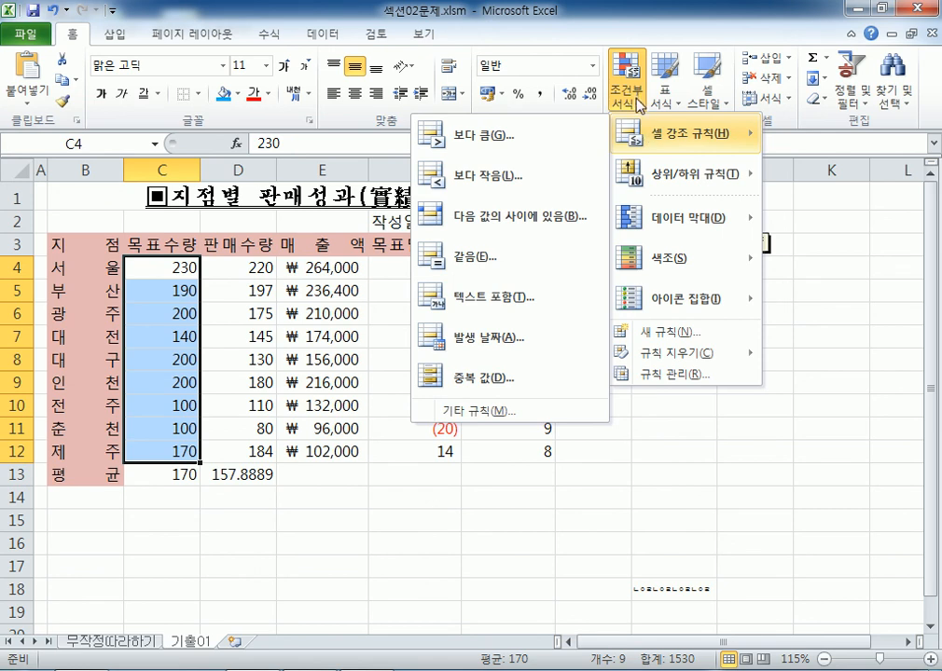
pyautogui.press('Escape')
pyautogui.press('Escape')
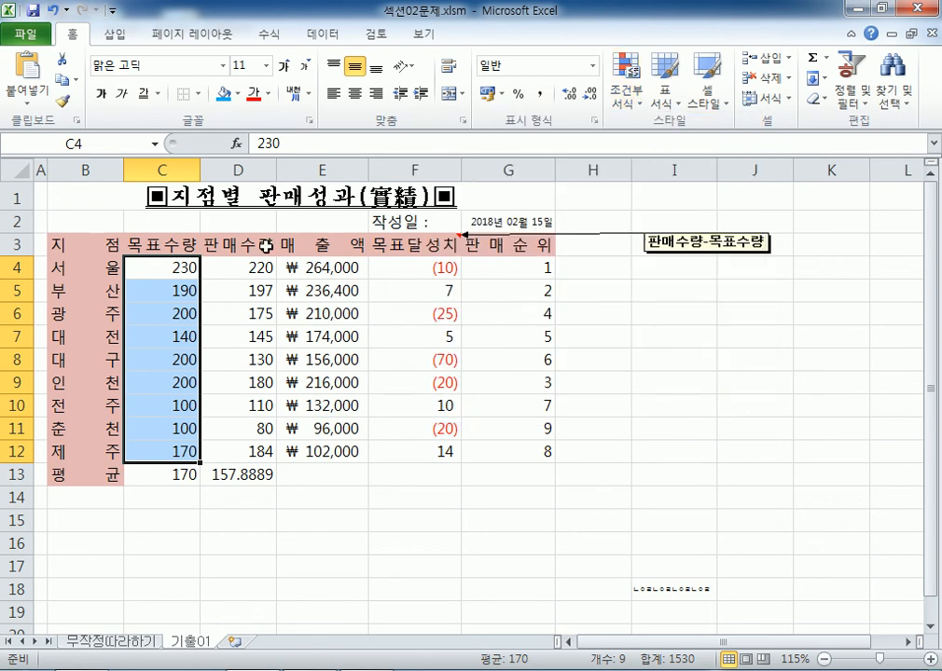
# Open the cell formatting of C4:C12 at the 사용자 지정 number format category
pyautogui.hotkey('ctrl', '1')
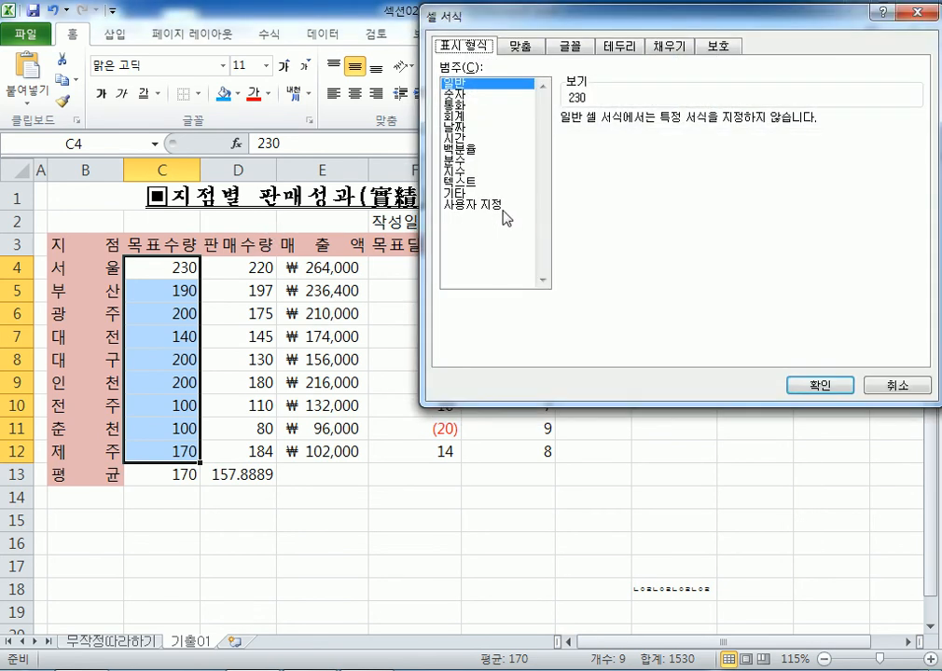
pyautogui.click(494, 206)
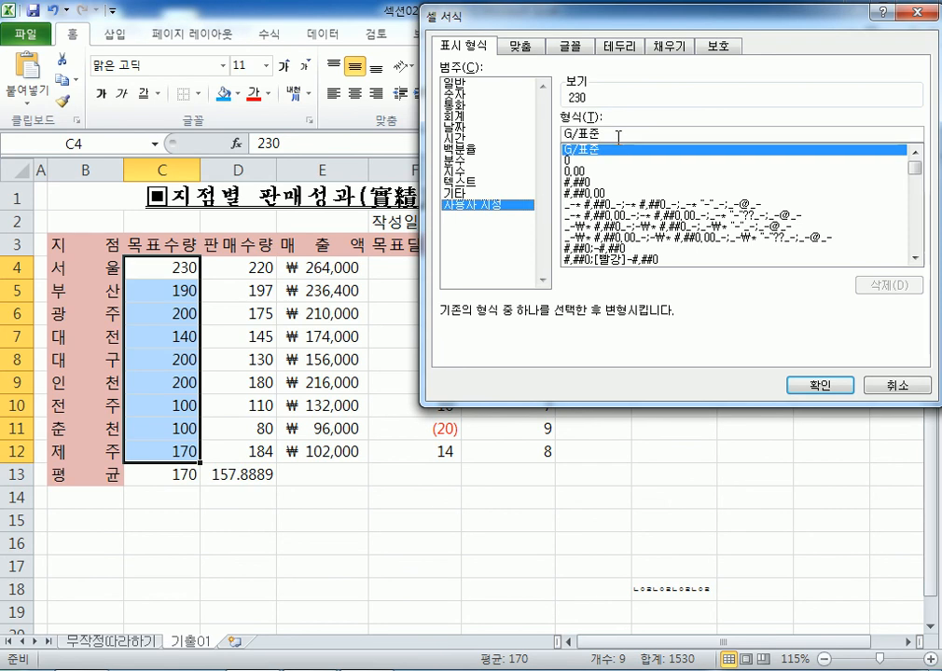
# Switch to Notepad and add the heading 셀에 조건을 지정하는 방법 below the existing notes
pyautogui.hotkey('alt', 'Tab')
pyautogui.scroll(-10, 346, 325)
pyautogui.scroll(-2, 346, 324)
pyautogui.click(171, 273)
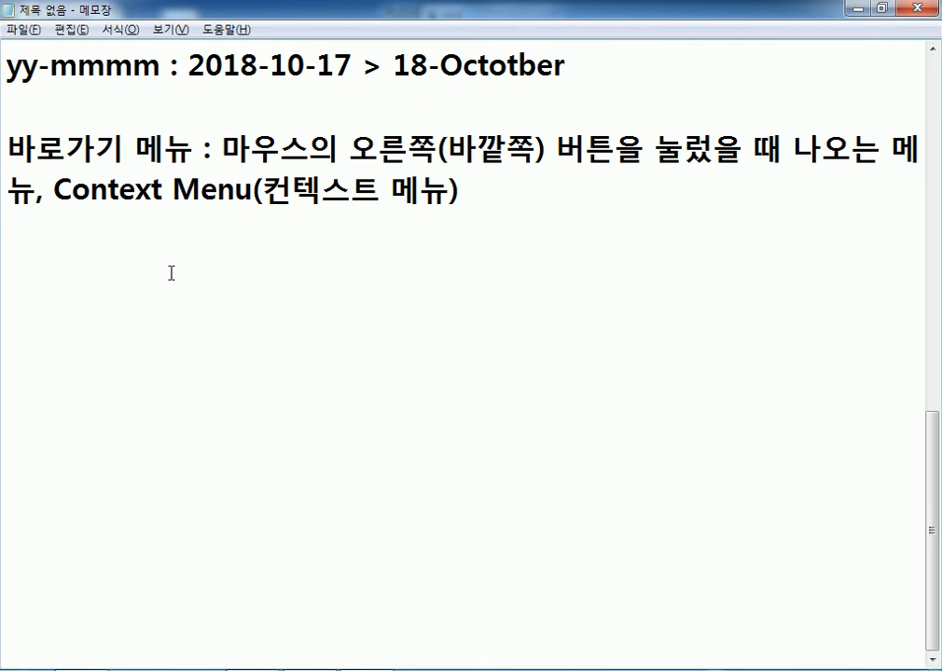
pyautogui.press('Return')
pyautogui.write('셀')
pyautogui.write('에 족')
pyautogui.write('건을 지')
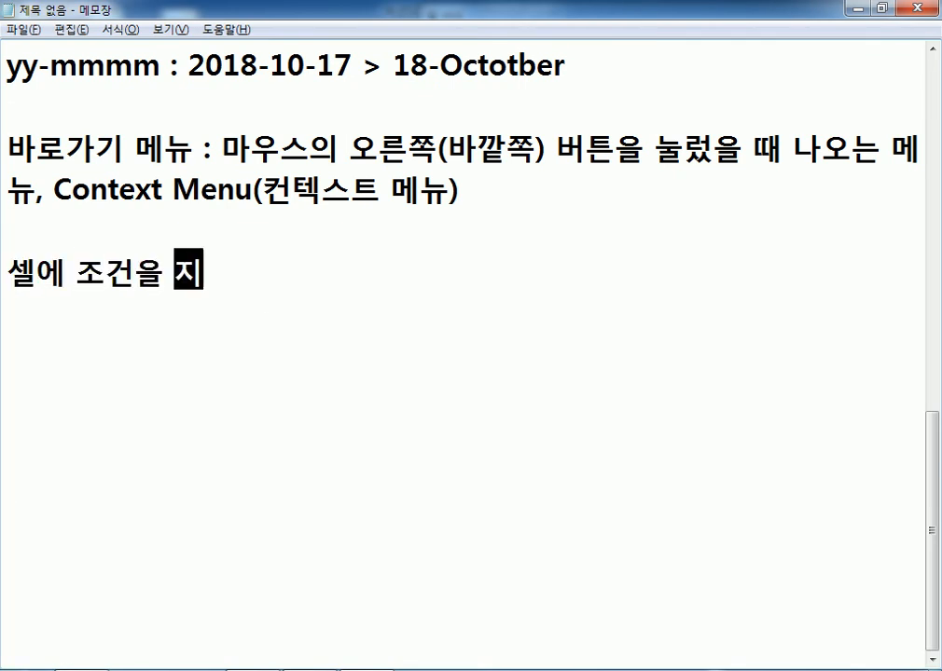
pyautogui.write('정하는 방법')
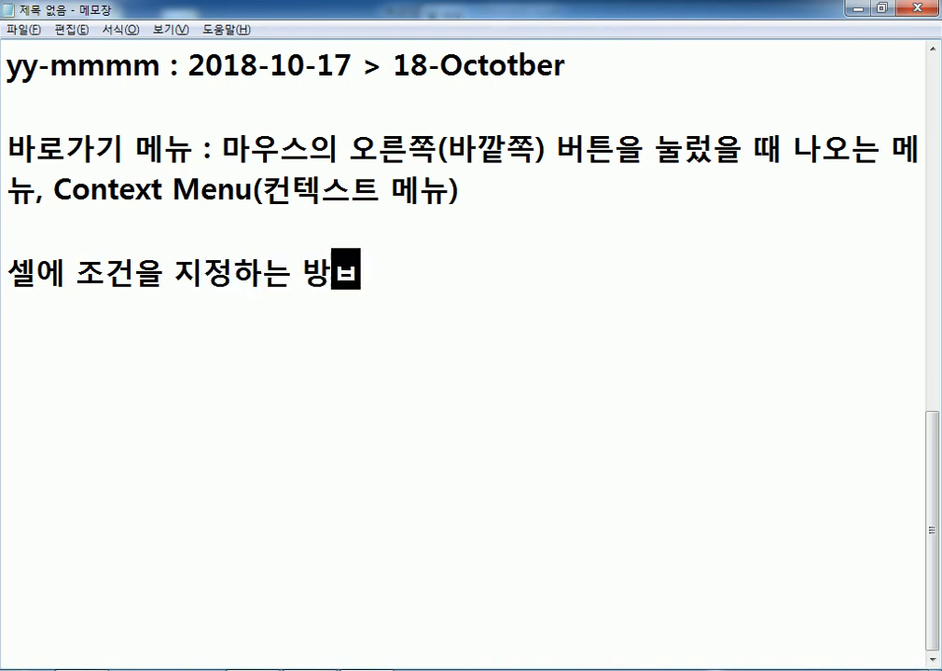
# Add the note line "1. 조건부 서식을 지정하는 방법(예, 200이상은 빨강으로 표시)" under the heading
pyautogui.press('Return')
pyautogui.write('1. 조건부 서')
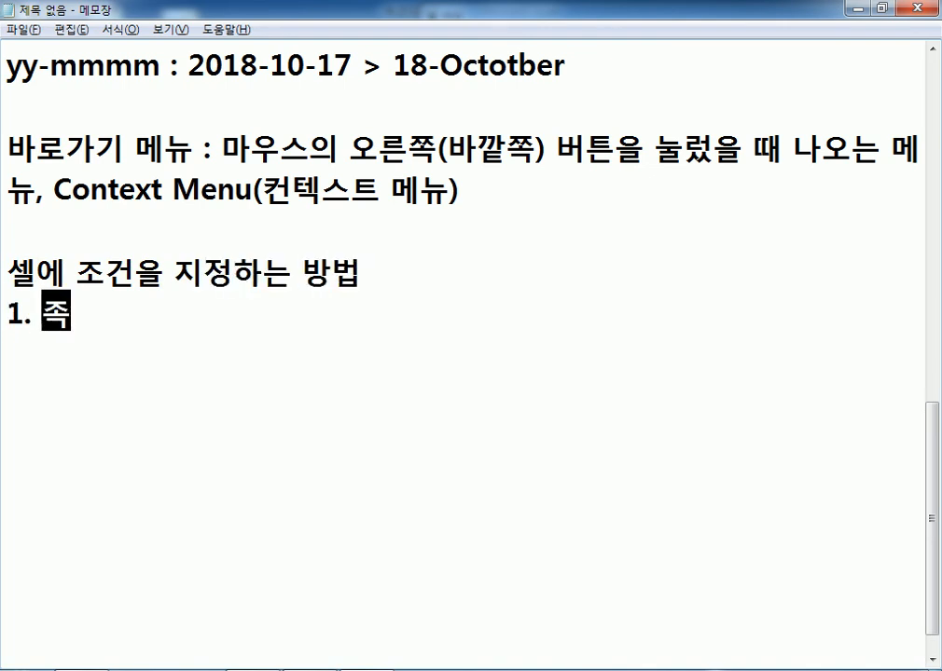
pyautogui.write('식')
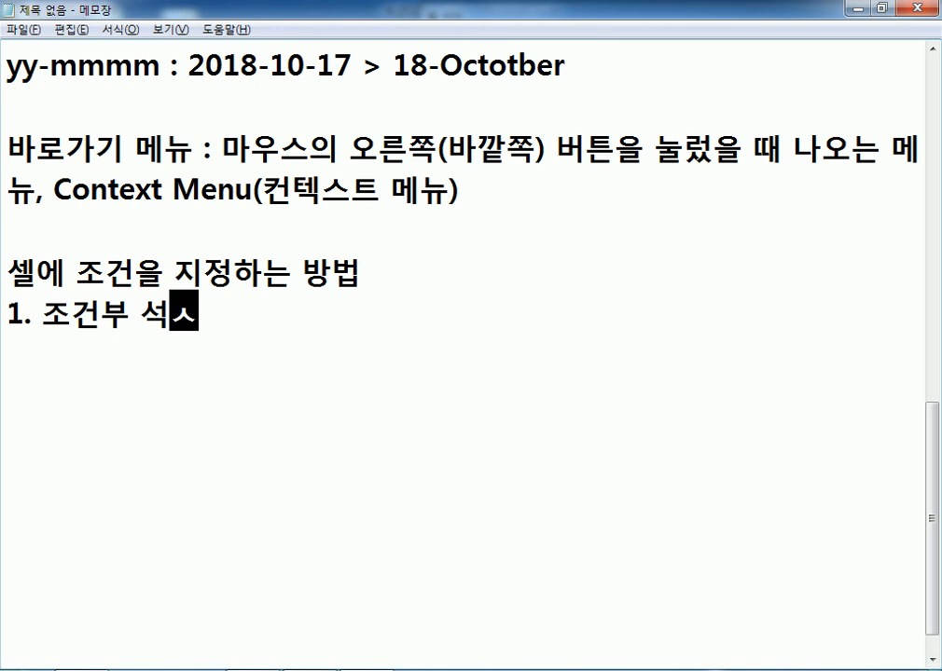
pyautogui.write('을 지정하는 ㅇ')
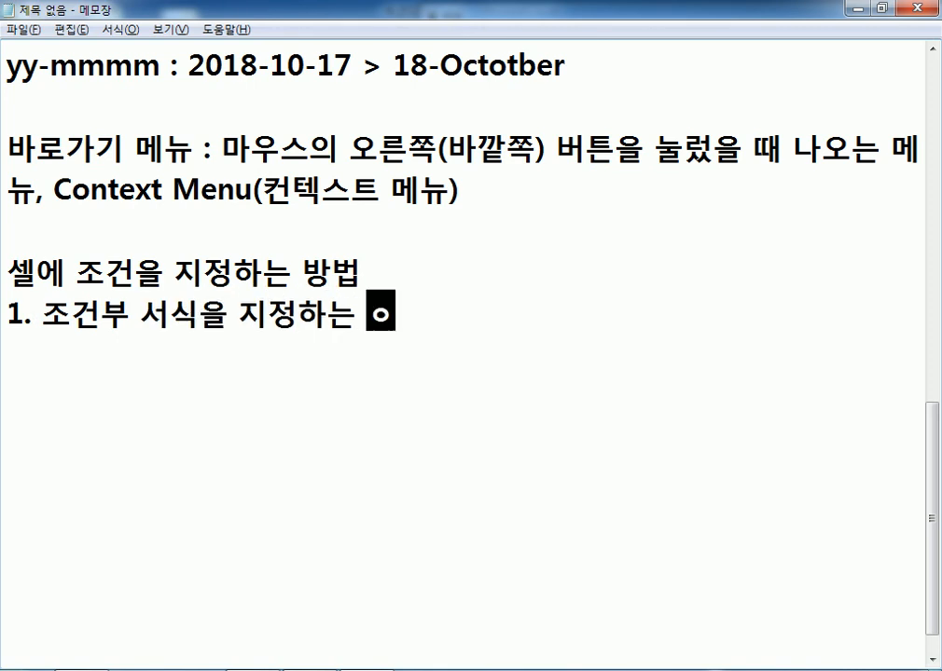
pyautogui.press('BackSpace')
pyautogui.write('방')
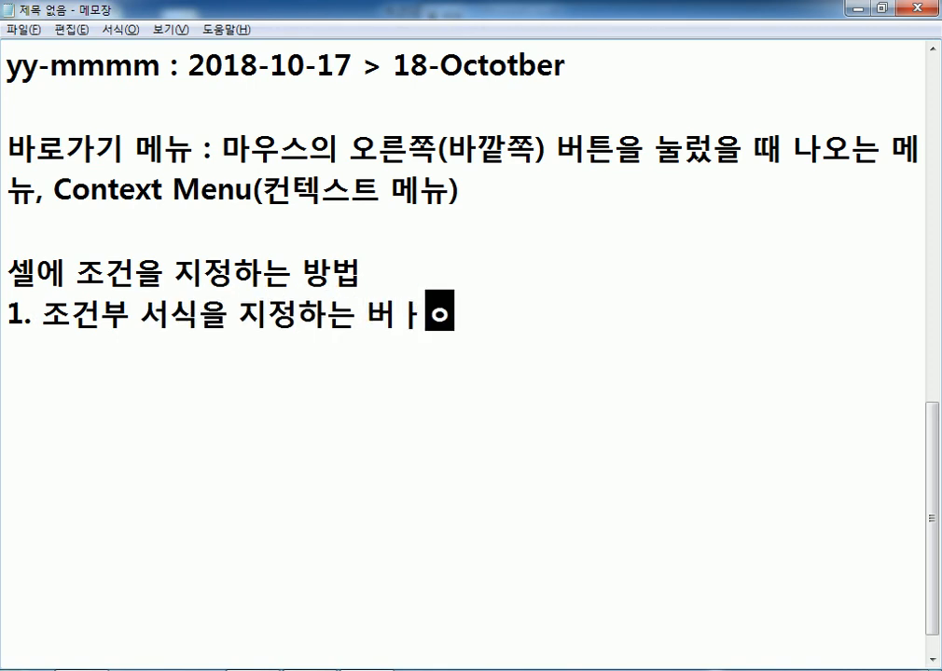
pyautogui.write('법(예, 2')
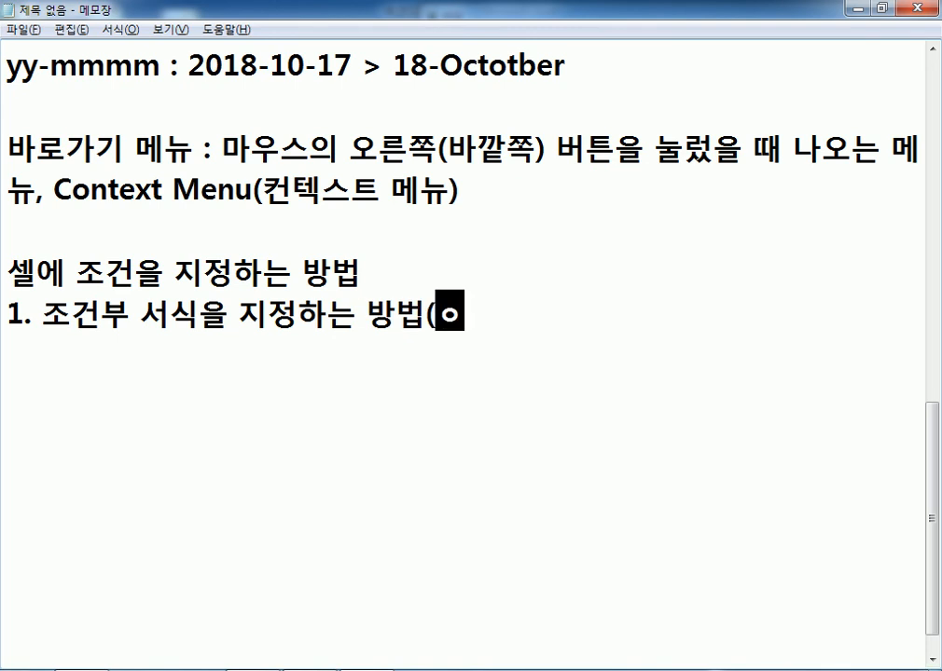
pyautogui.write('00이상은 ')
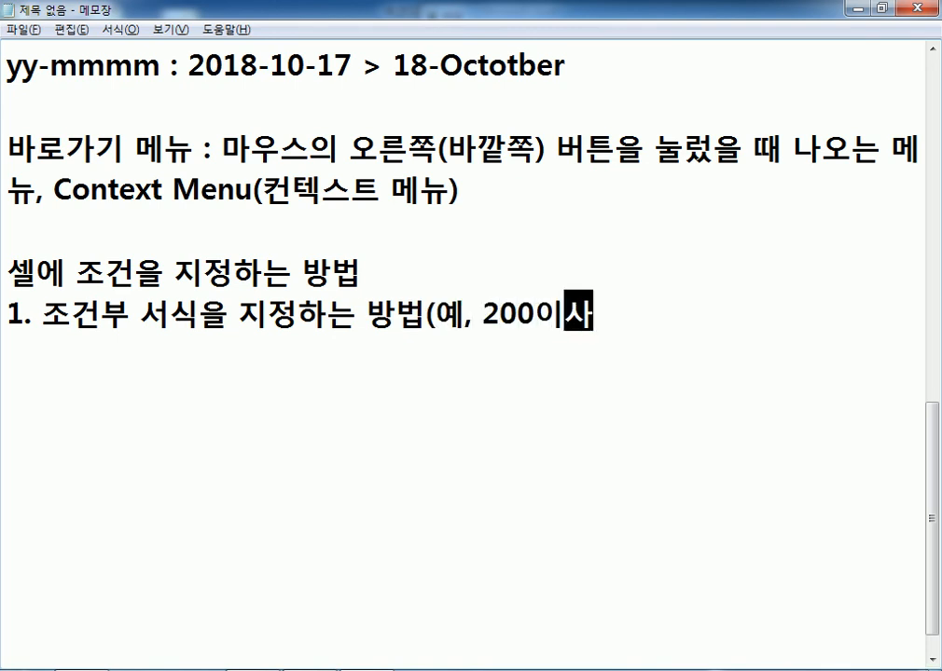
pyautogui.write('빠ㄹ')
pyautogui.press('BackSpace')
pyautogui.press('BackSpace')
pyautogui.write('빨강')
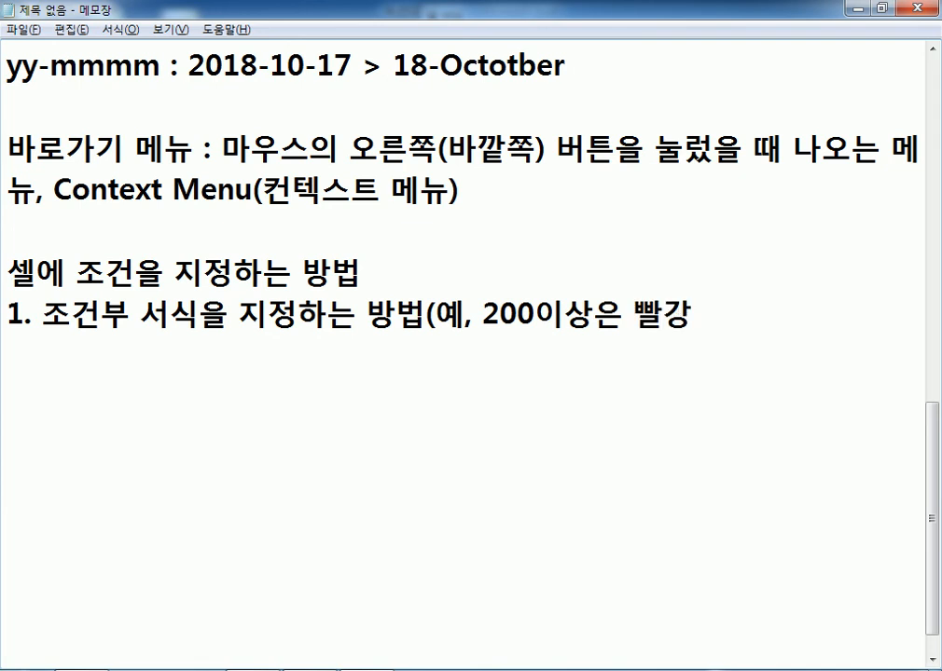
pyautogui.write('으로 푯ㅣ)')
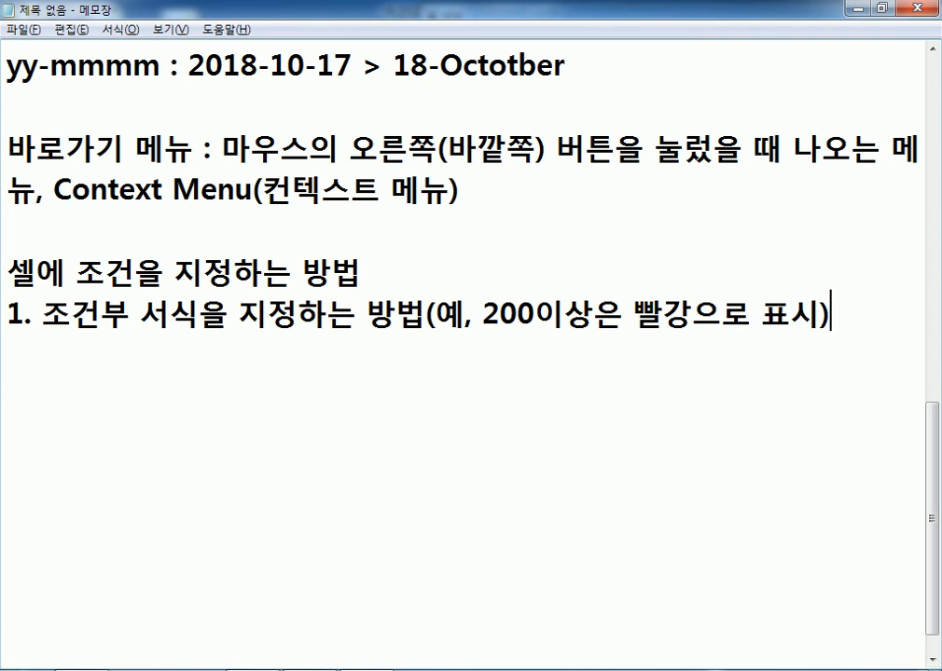
# Add the note line "2. 셀서식에 조건을 직접 지정하는 방법" and start a bracketed format example on the line below
pyautogui.press('Return')
pyautogui.write('2. ')
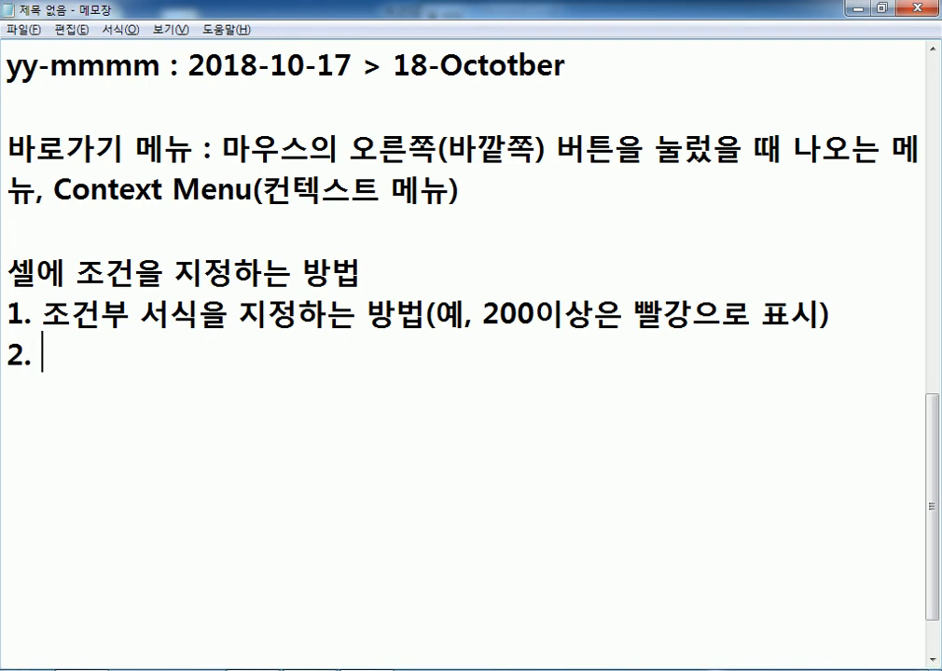
pyautogui.write('셀서식에 조건')
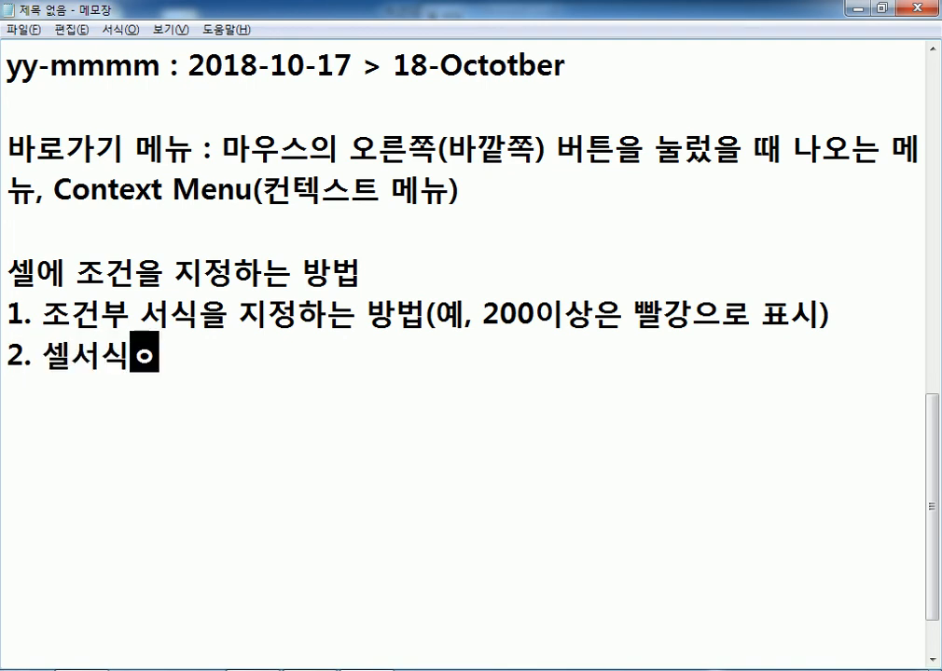
pyautogui.write('을 직')
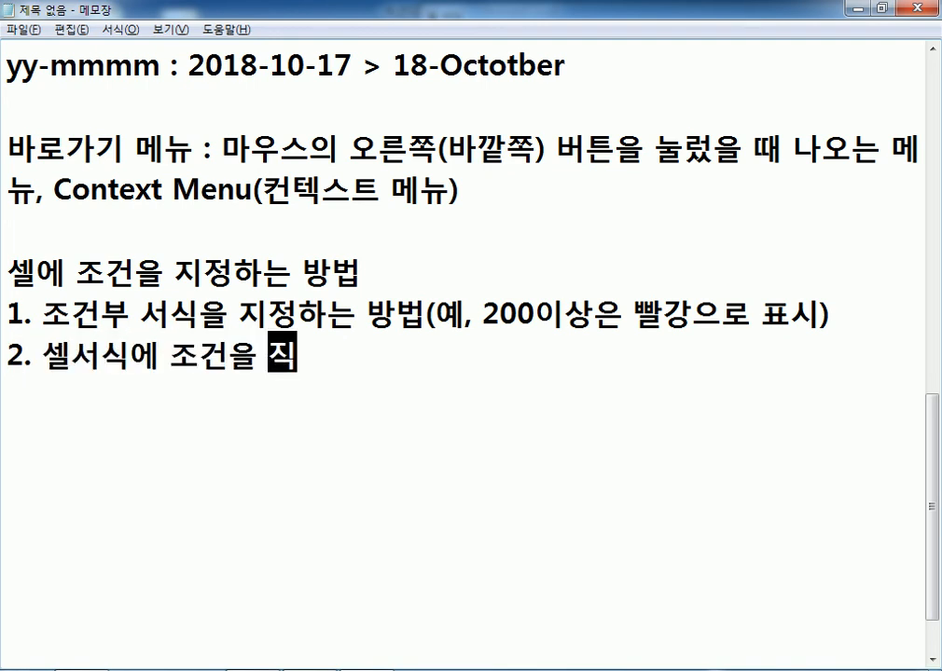
pyautogui.write('접 지정하는')
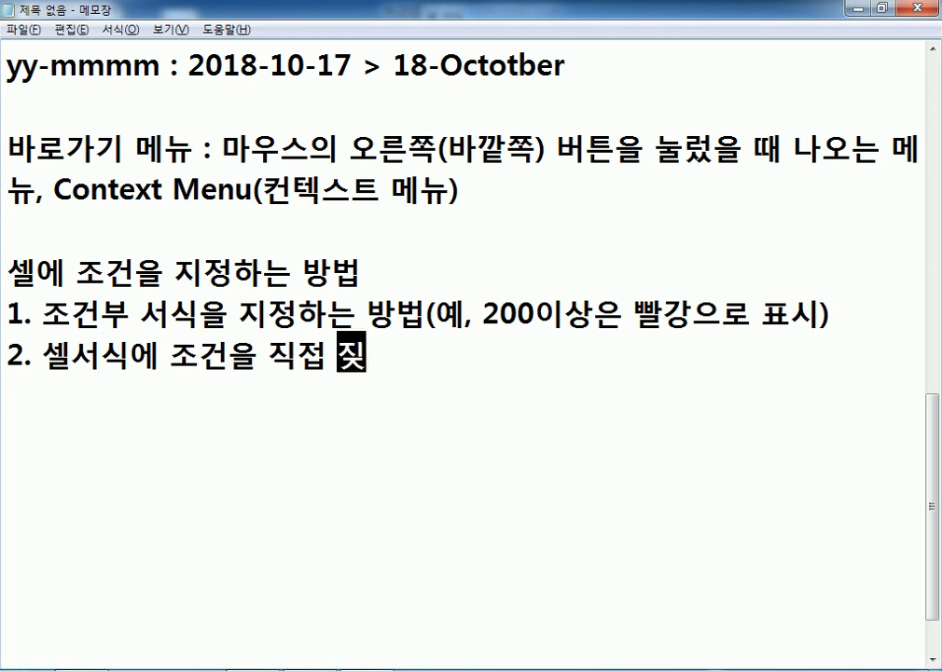
pyautogui.write(' 방법')
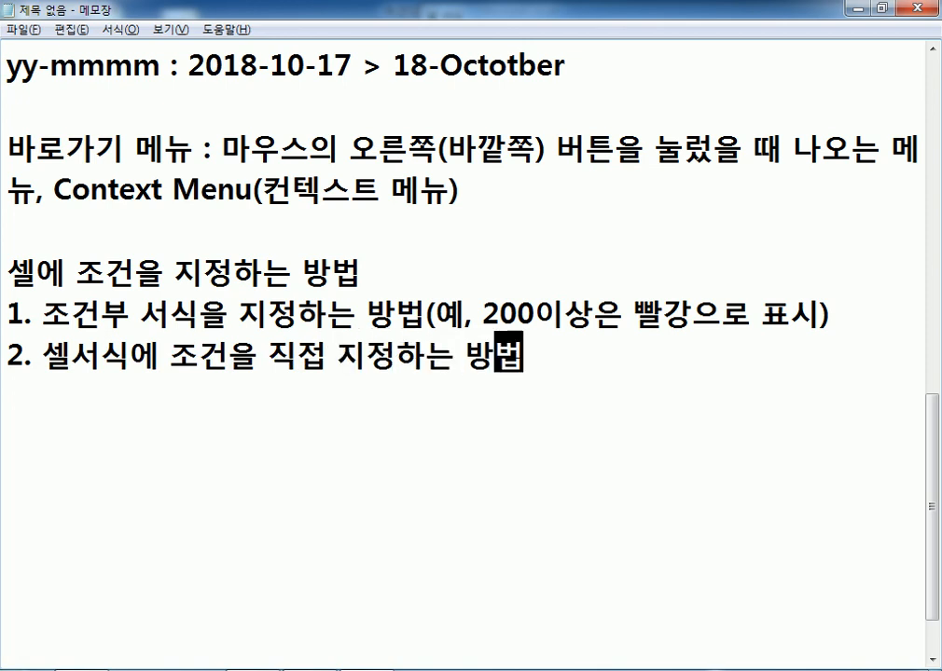
pyautogui.press('Return')
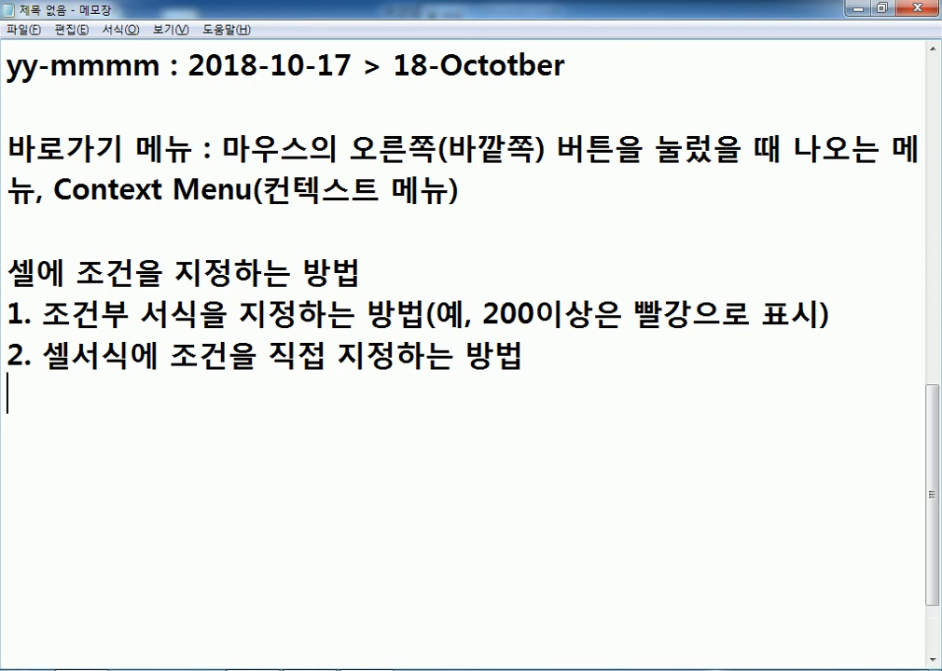
pyautogui.write('[]')
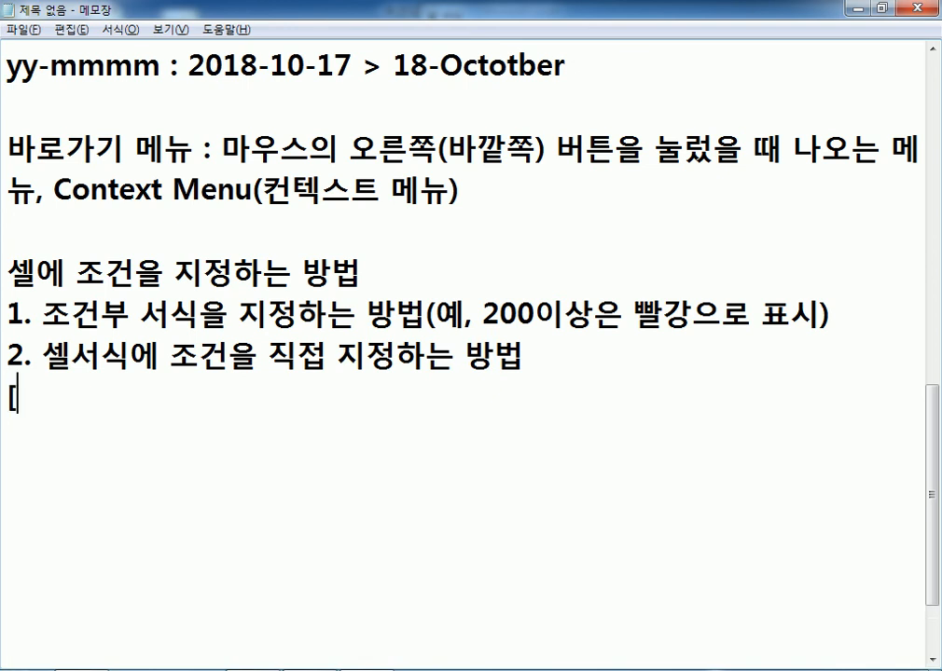
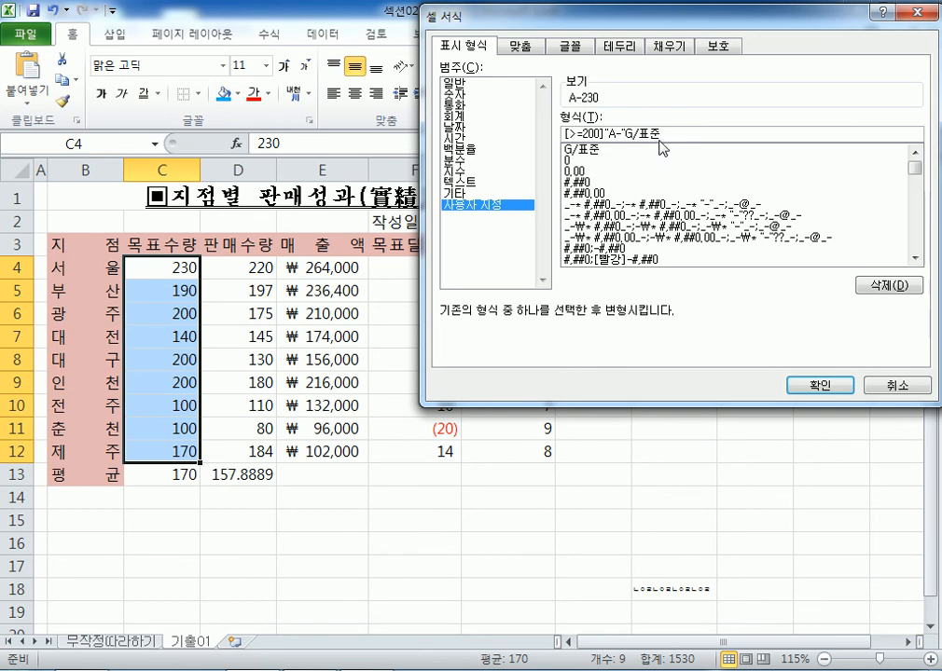
# Apply the custom format [>=200]"A-"G/표준 to C4:C12 and reopen the cell formatting of that range
pyautogui.click(795, 386)
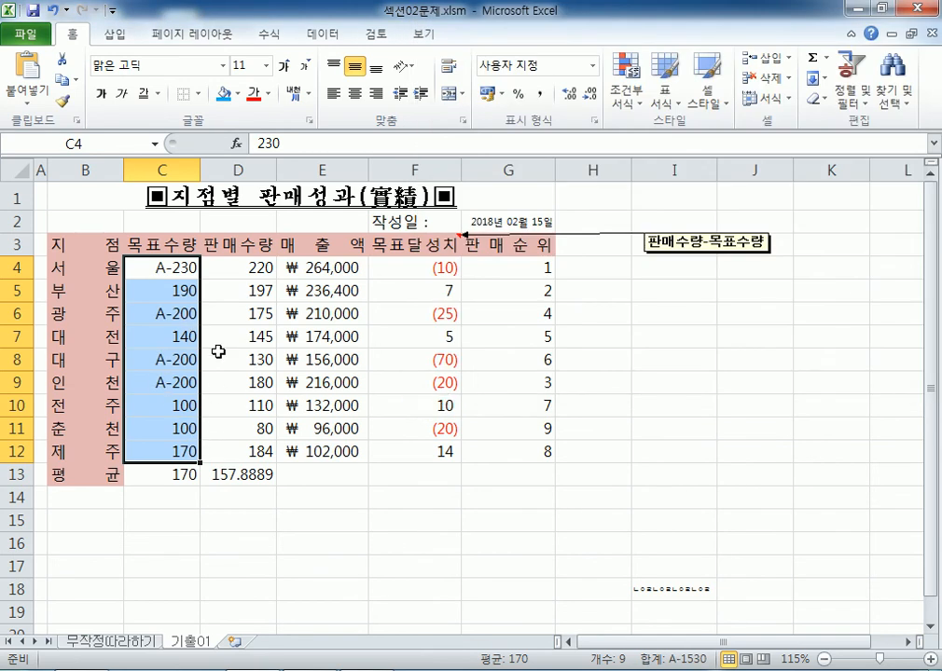
pyautogui.click(140, 291)
pyautogui.moveTo(156, 268); pyautogui.dragTo(179, 447)
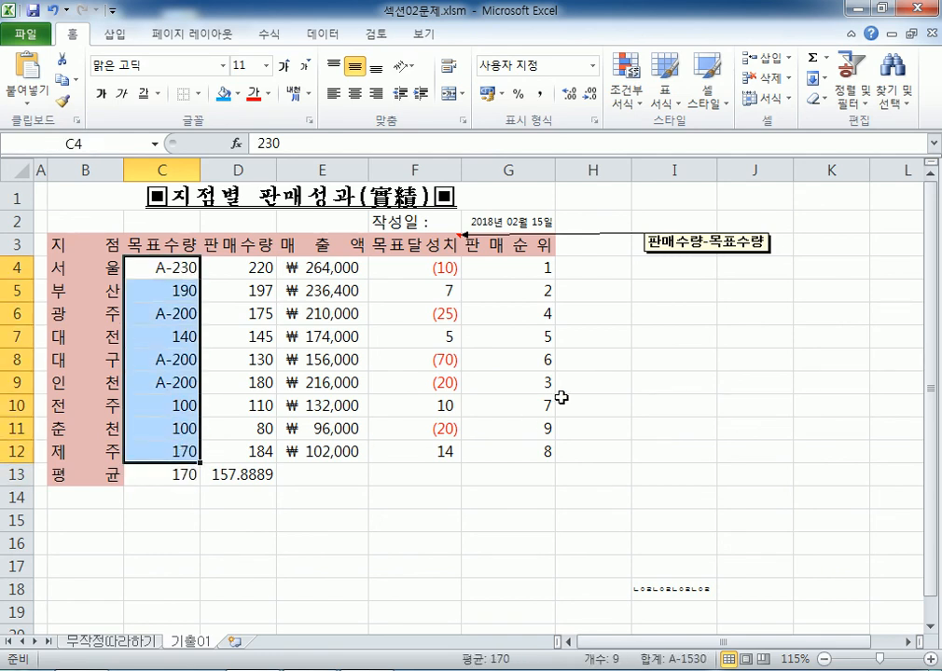
pyautogui.hotkey('ctrl', '1')
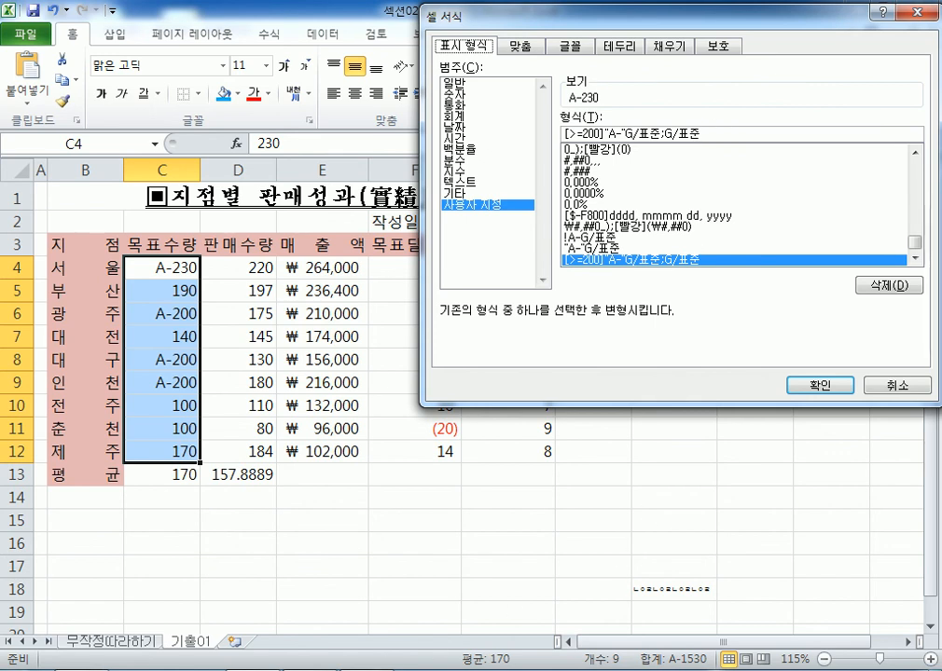
# Switch to Notepad and highlight the sections before and after the semicolon in the format example in turn
pyautogui.hotkey('alt', 'Tab')
pyautogui.moveTo(397, 404); pyautogui.dragTo(4, 396)
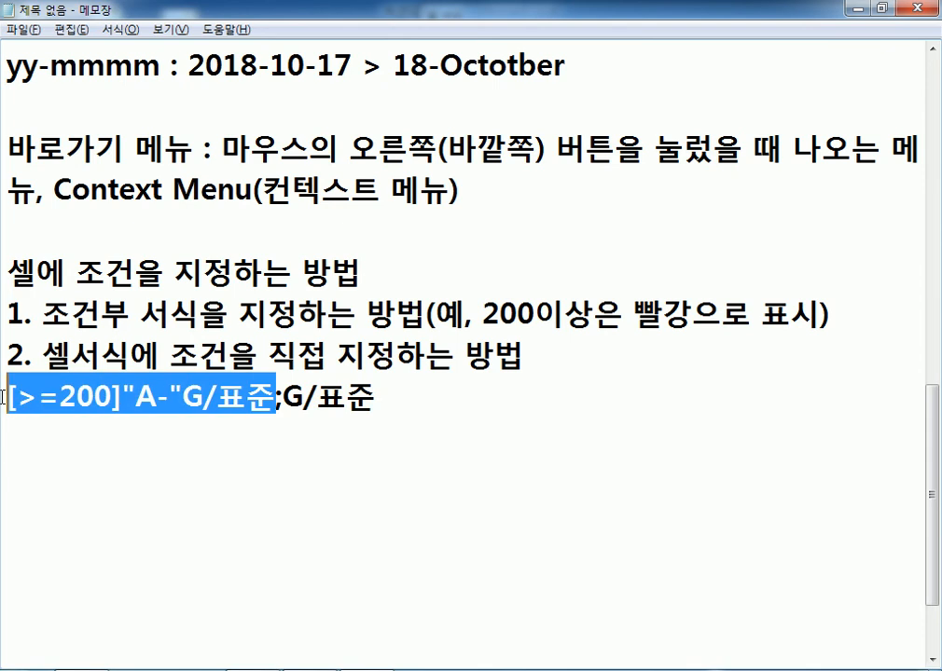
pyautogui.moveTo(284, 398); pyautogui.dragTo(393, 396)
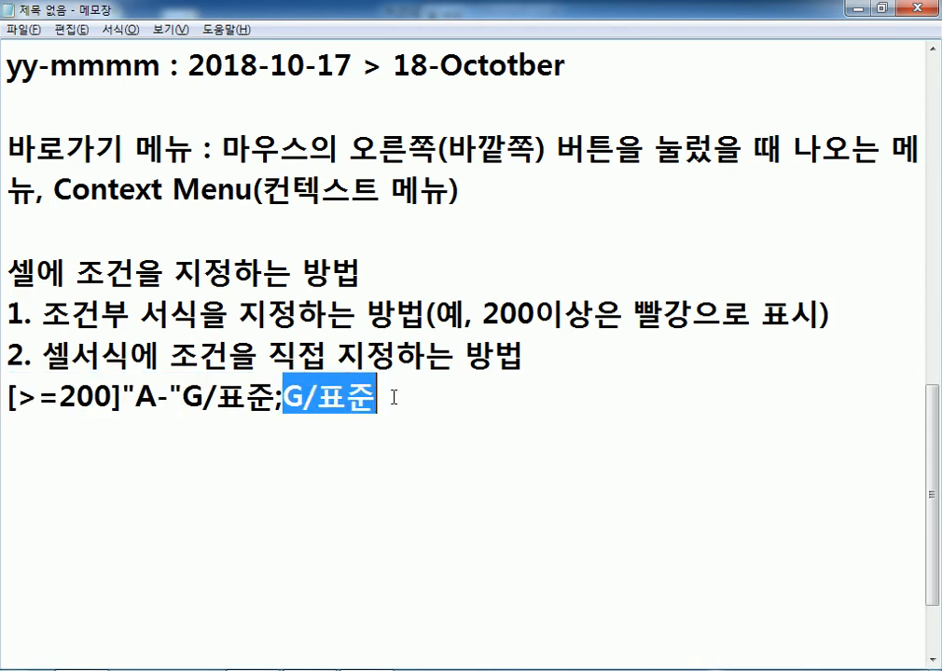
pyautogui.click(424, 403)
# Copy the format code of C4:C12 from Excel into Notepad below the example, and remove the duplicate text
pyautogui.hotkey('alt', 'Tab')
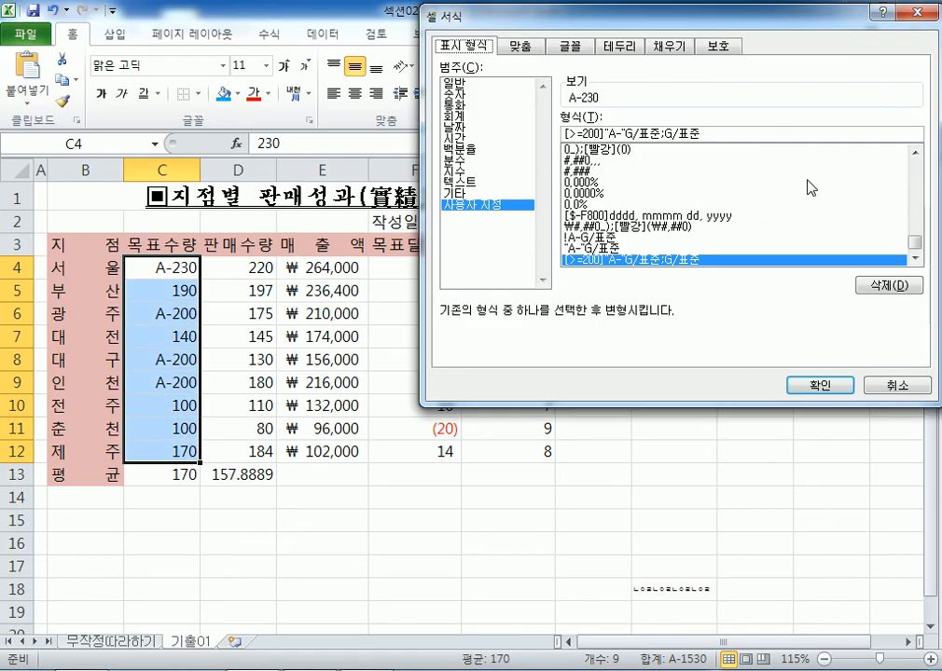
pyautogui.moveTo(720, 132); pyautogui.dragTo(528, 131)
pyautogui.hotkey('ctrl', 'c')
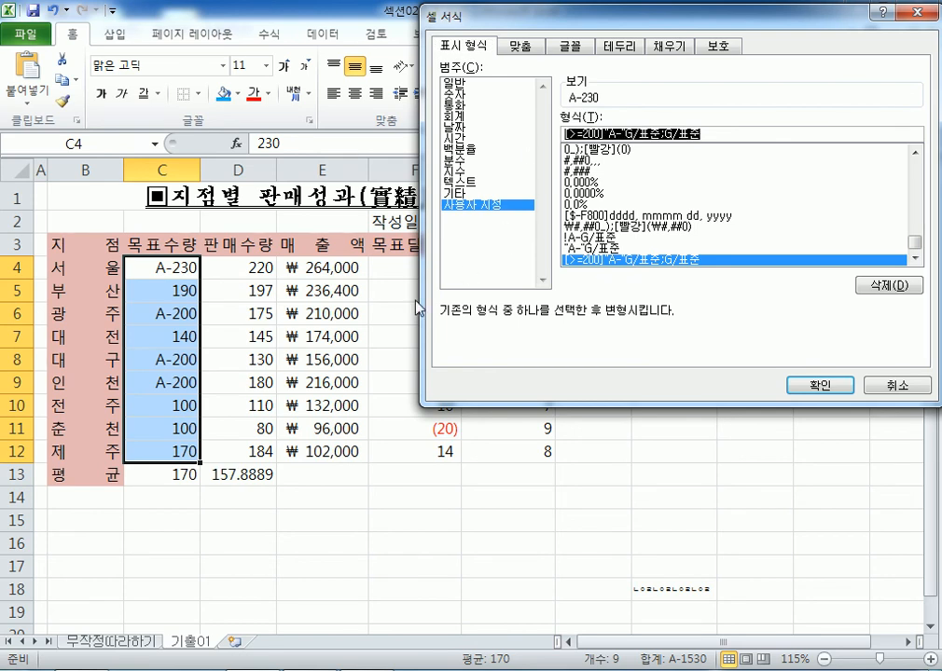
pyautogui.hotkey('alt', 'Tab')
pyautogui.press('Return')
pyautogui.hotkey('ctrl', 'v')
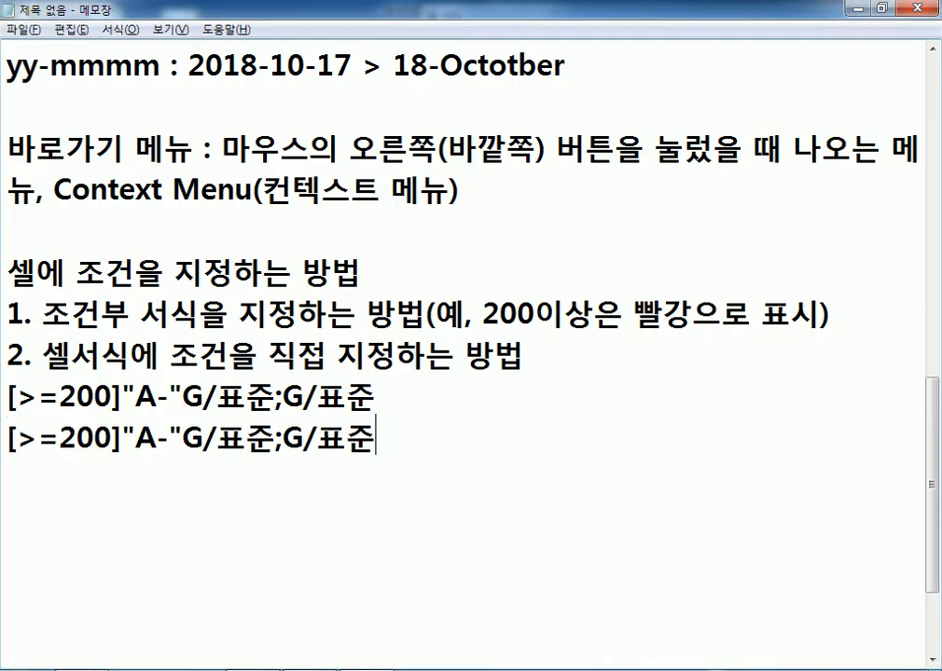
pyautogui.hotkey('shift', 'Home')
pyautogui.press('BackSpace')
# Highlight the condition [>=200] and the quoted text A- in the format example one after the other
pyautogui.press('Up')
pyautogui.hotkey('shift', 'Right')
pyautogui.hotkey('shift', 'Right')
pyautogui.hotkey('shift', 'Right')
pyautogui.hotkey('shift', 'Right')
pyautogui.hotkey('shift', 'Right')
pyautogui.hotkey('shift', 'Right')
pyautogui.hotkey('shift', 'Right')
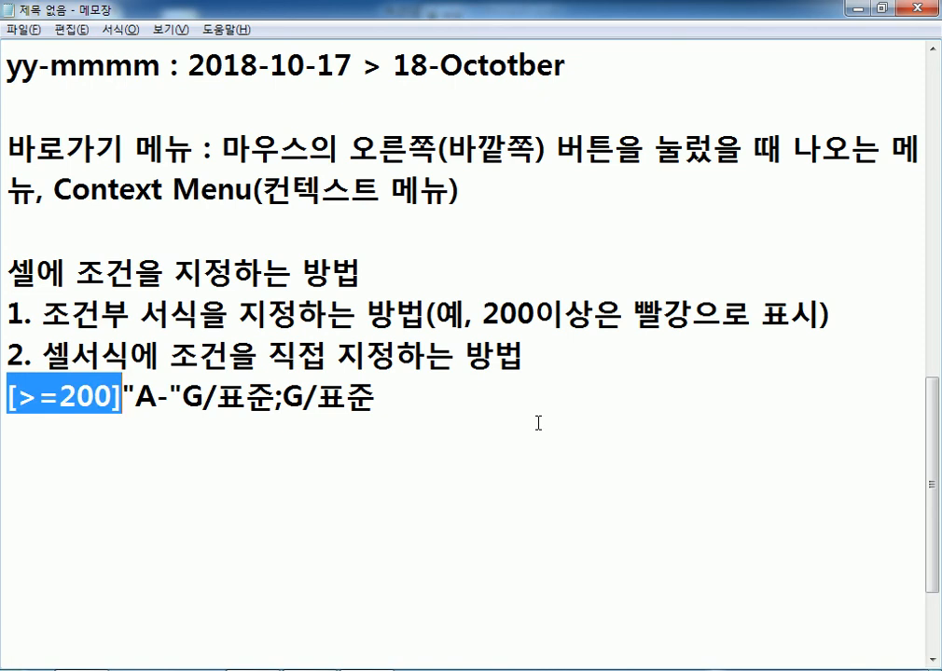
pyautogui.press('Right')
pyautogui.press('Right')
pyautogui.press('Right')
pyautogui.press('Left')
pyautogui.hotkey('shift', 'Right')
pyautogui.hotkey('shift', 'Right')
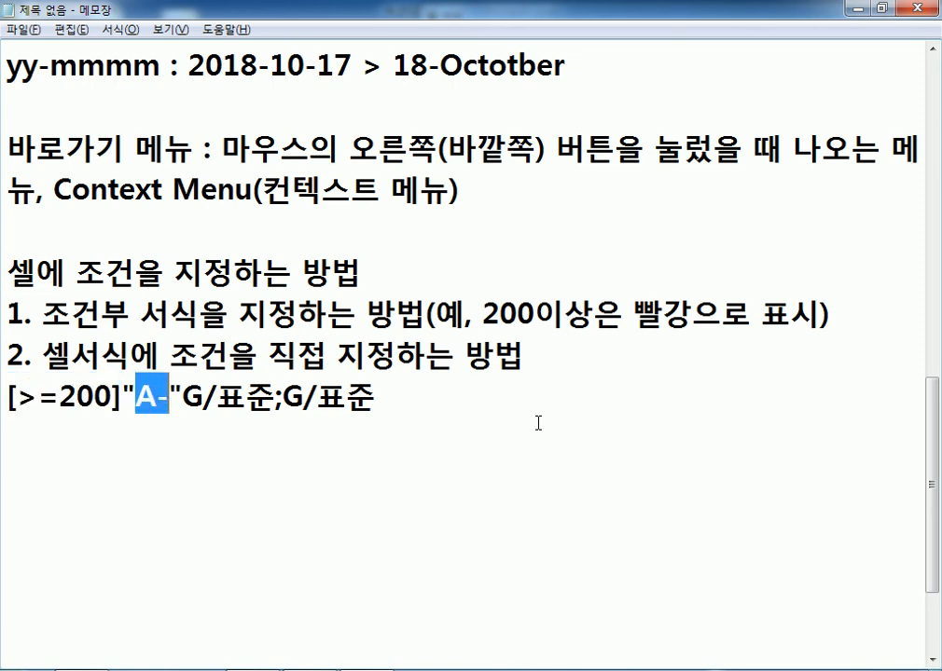
# Highlight the first G/표준, the whole section before the semicolon, and the G/표준 after it in turn
pyautogui.press('Right')
pyautogui.press('Right')
pyautogui.press('Right')
pyautogui.press('Left')
pyautogui.hotkey('shift', 'Right')
pyautogui.hotkey('shift', 'Right')
pyautogui.hotkey('shift', 'Right')
pyautogui.hotkey('shift', 'Right')
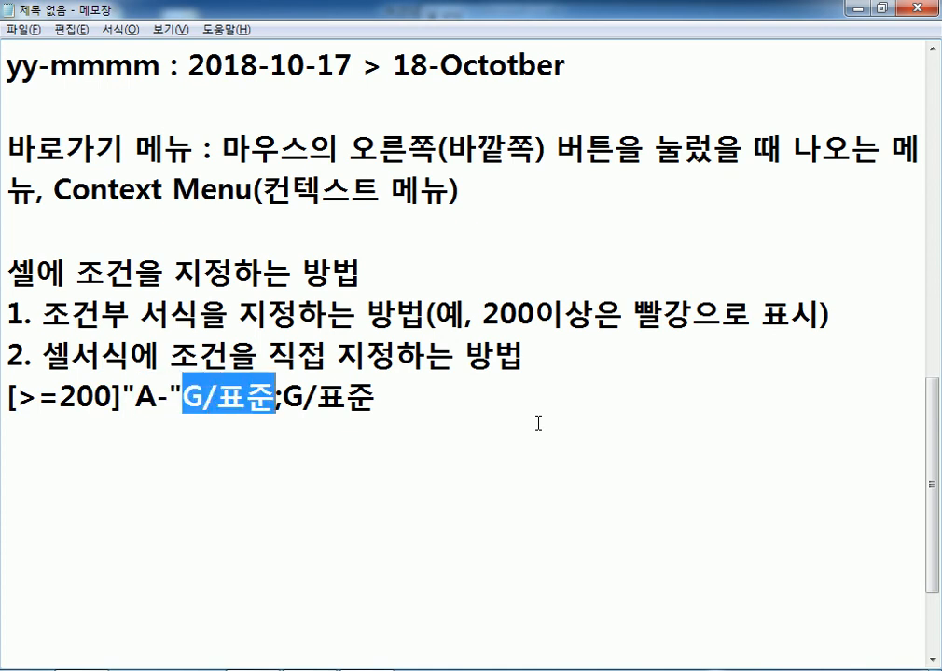
pyautogui.press('Right')
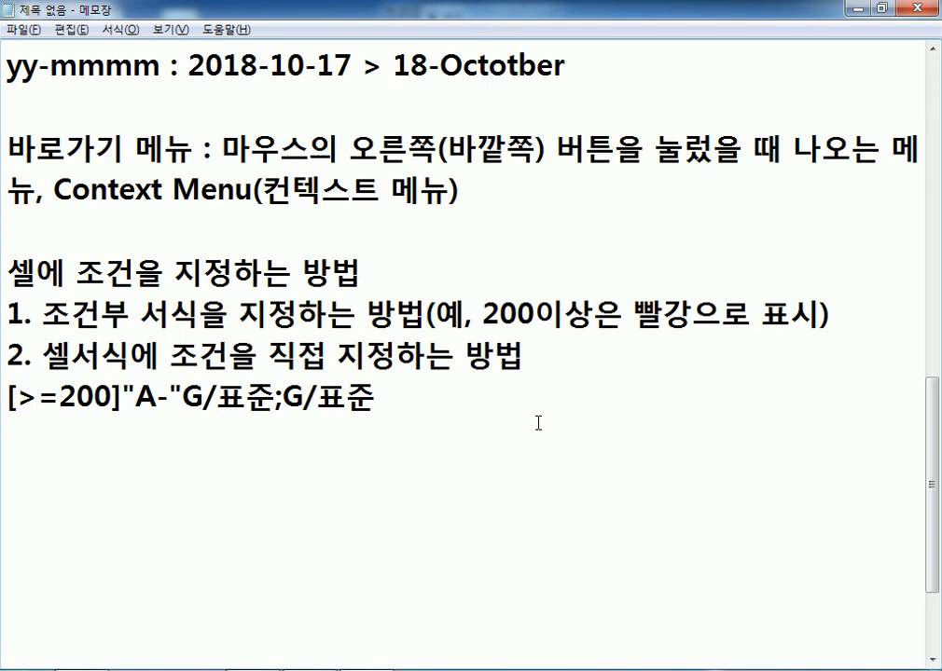
pyautogui.hotkey('shift', 'Home')
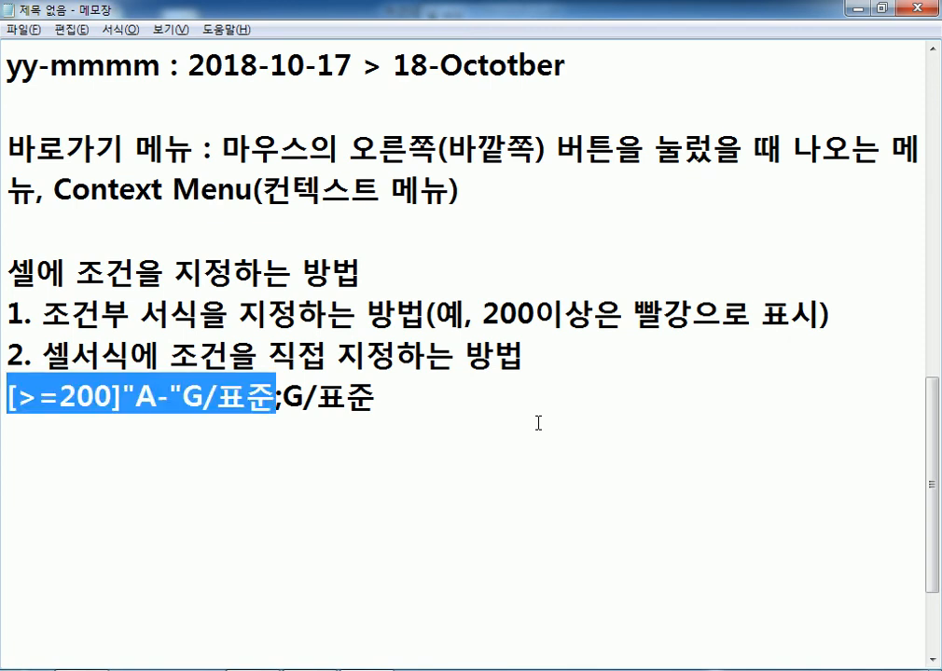
pyautogui.click(281, 399)
pyautogui.moveTo(281, 399); pyautogui.dragTo(376, 399)
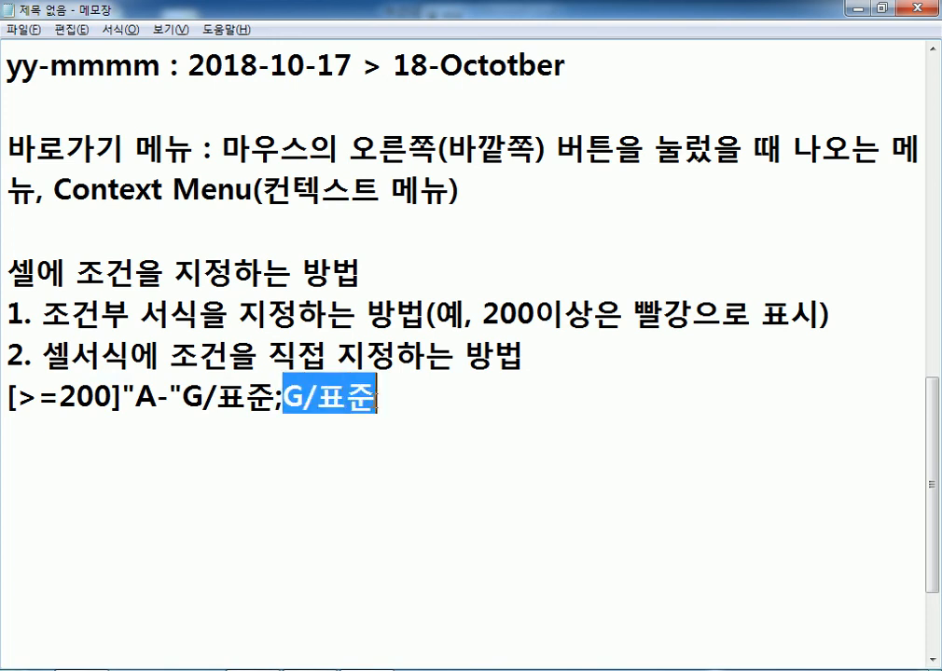
# Insert the color code [빨강] before the second G/표준 in the format example
pyautogui.click(282, 399)
pyautogui.write('[QKF')
pyautogui.press('BackSpace')
pyautogui.press('BackSpace')
pyautogui.press('BackSpace')
pyautogui.write('빨강]')
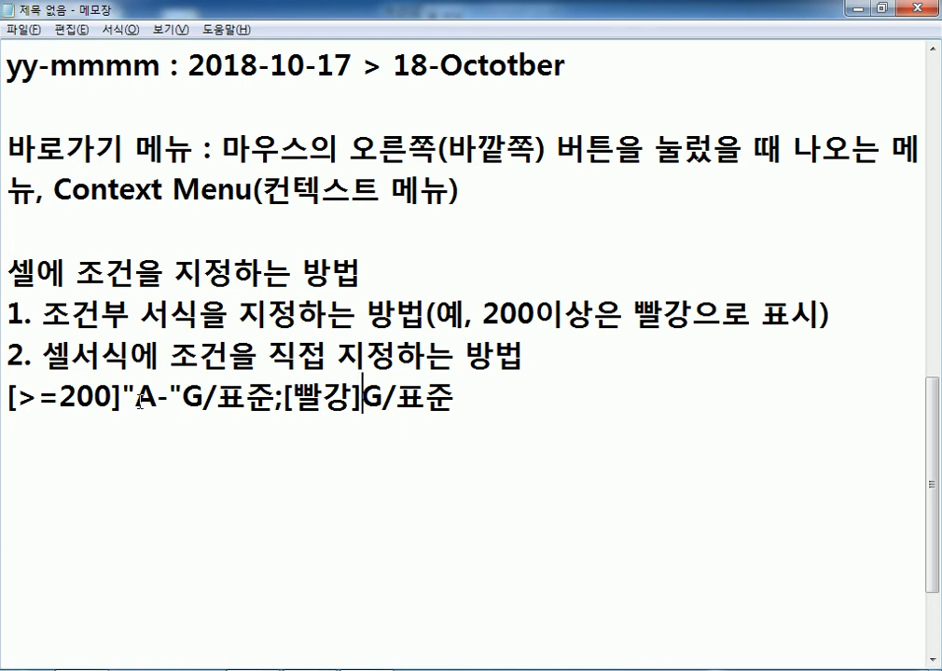
# Highlight the quoted text A-, the bracketed color 빨강 and the condition >=200 in turn to compare them
pyautogui.moveTo(137, 399); pyautogui.dragTo(171, 399)
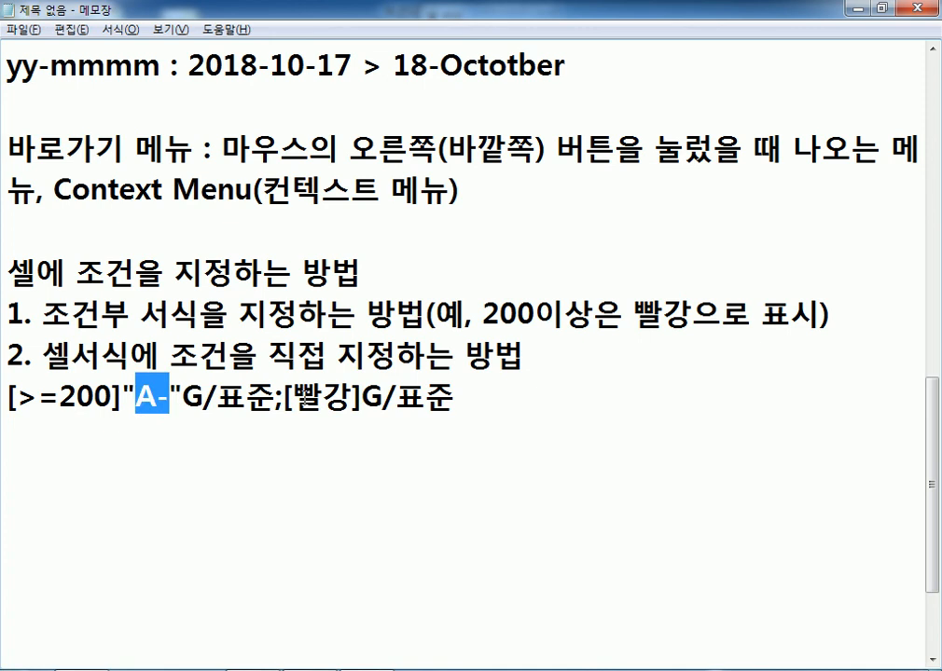
pyautogui.click(294, 399)
pyautogui.moveTo(294, 399); pyautogui.dragTo(347, 394)
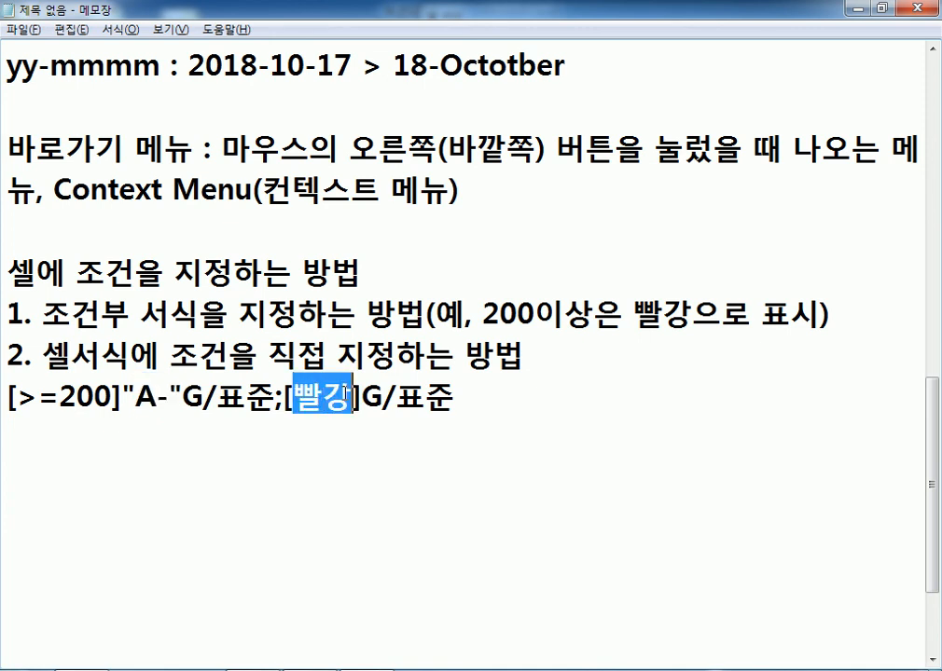
pyautogui.moveTo(288, 399); pyautogui.dragTo(362, 398)
pyautogui.moveTo(113, 399); pyautogui.dragTo(23, 399)
pyautogui.click(322, 399)
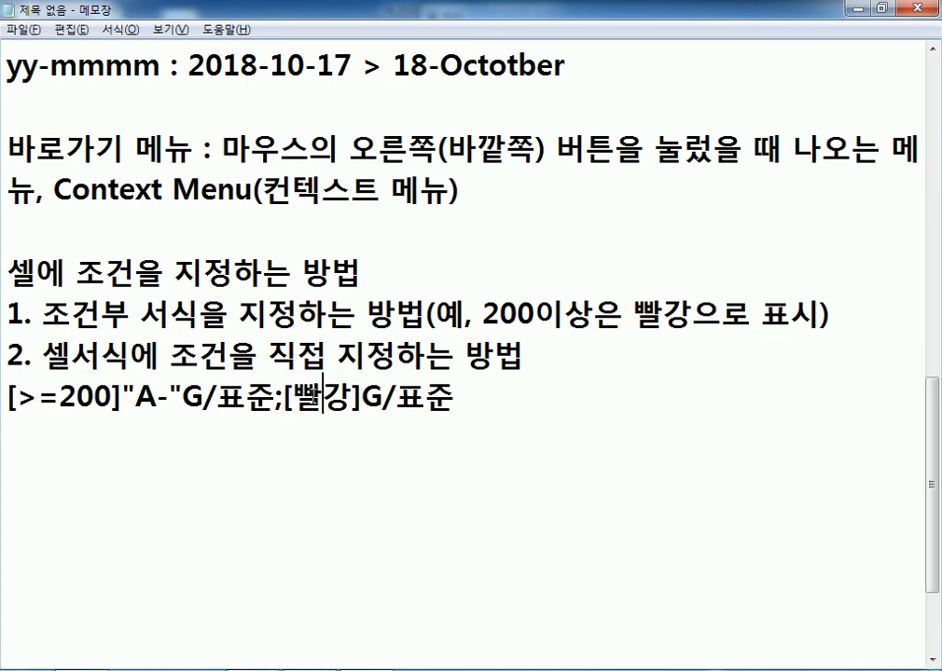
# Delete the color code [빨강] from the format example
pyautogui.moveTo(276, 399); pyautogui.dragTo(295, 398)
pyautogui.click(286, 398)
pyautogui.press('Delete')
pyautogui.press('Delete')
pyautogui.press('Delete')
pyautogui.press('Delete')
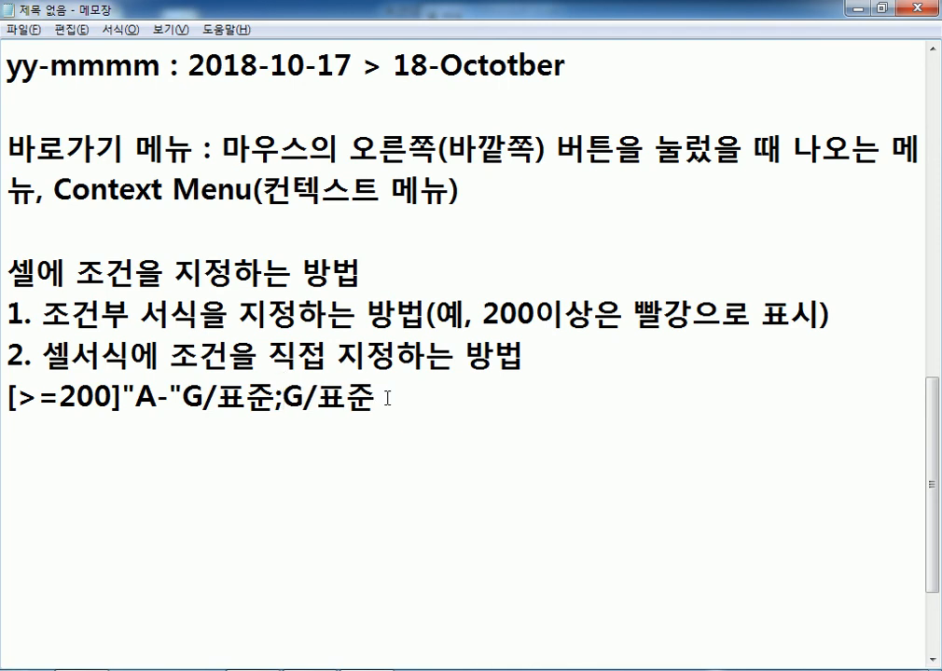
# Add the note line 셀서식에서의 서식 구분자(구분기호) = ";" below the format example, separated by a blank line
pyautogui.click(407, 442)
pyautogui.moveTo(274, 398); pyautogui.dragTo(282, 398)
pyautogui.scroll(-1, 359, 421)
pyautogui.click(290, 318)
pyautogui.press('Return')
pyautogui.write('셀')
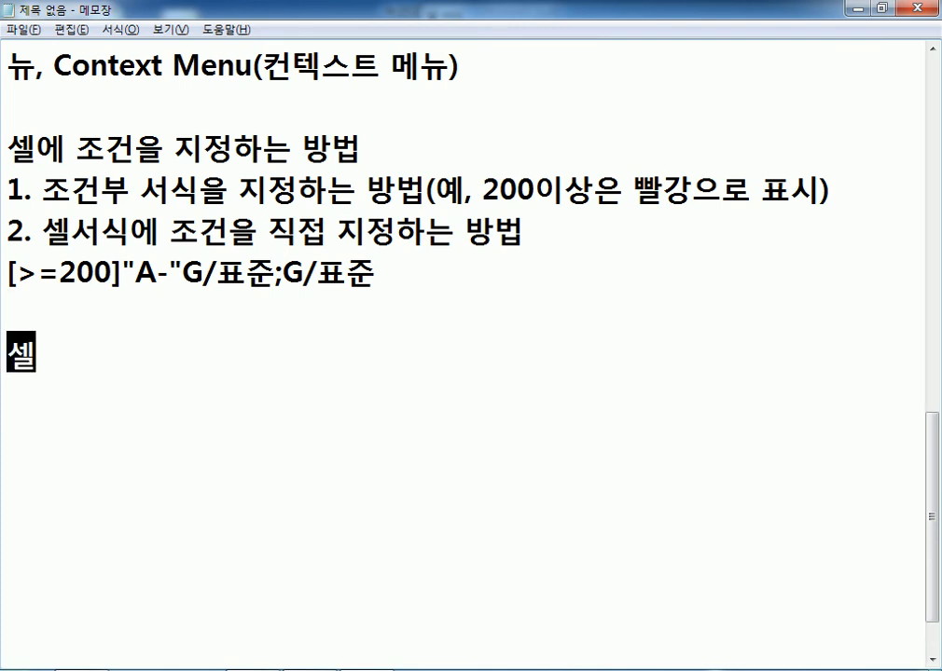
pyautogui.write('서식ㅇ에서의 ')
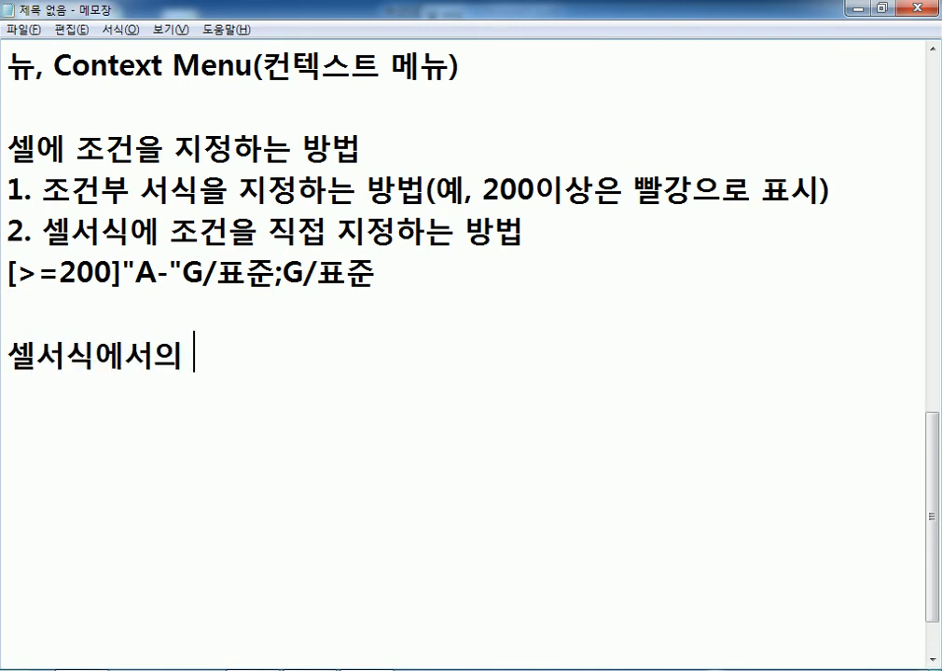
pyautogui.write('서식 구분')
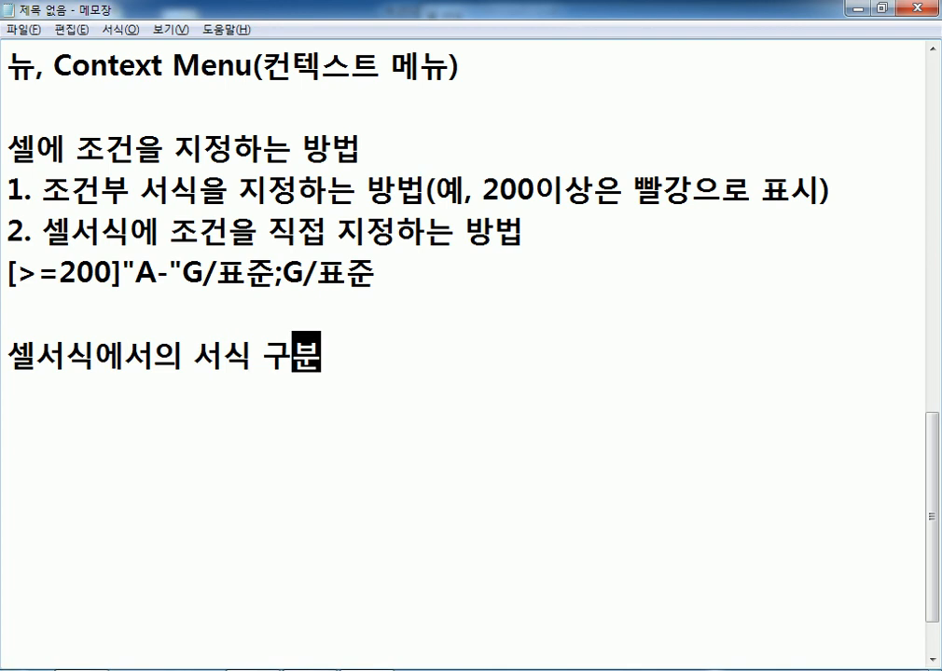
pyautogui.write('자(구')
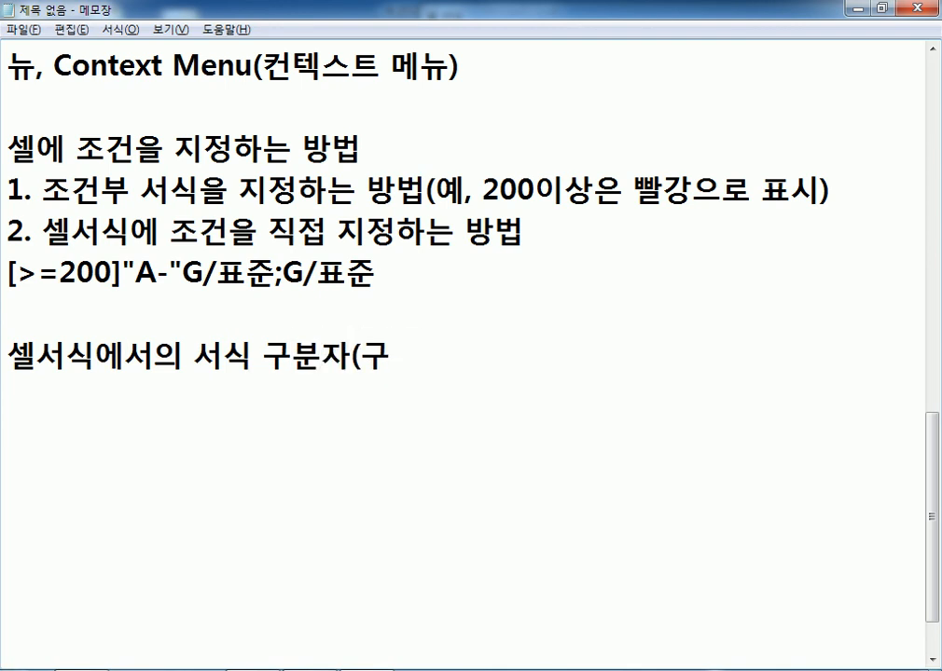
pyautogui.write('분깅호) = ')
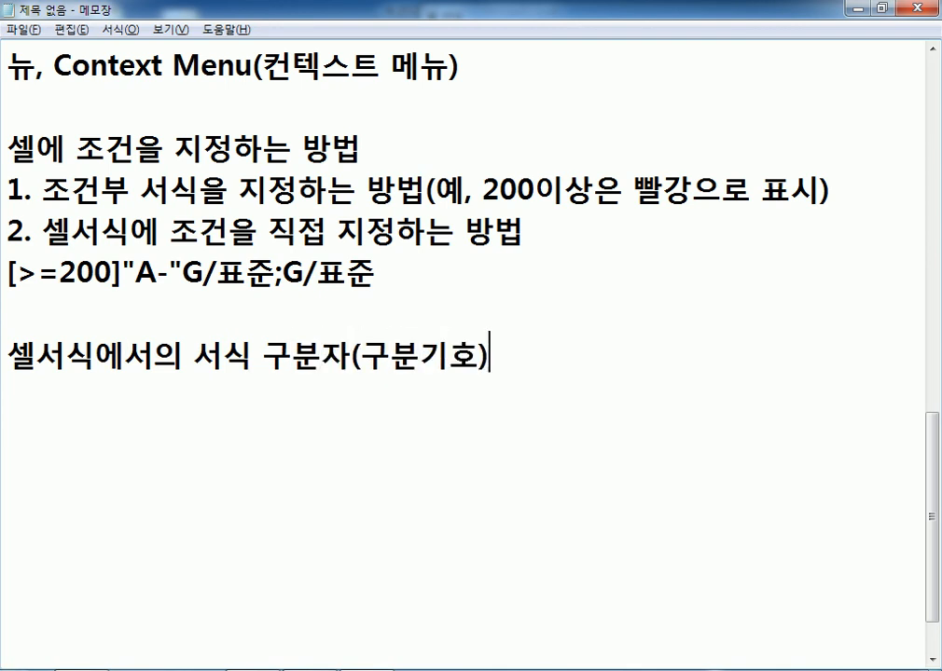
pyautogui.write(';')
pyautogui.press('Left')
pyautogui.write('"')
pyautogui.press('Right')
pyautogui.write('"')
# Add the line 양수;음수;0;문자 below the separator note to list the order of the format sections
pyautogui.press('Return')
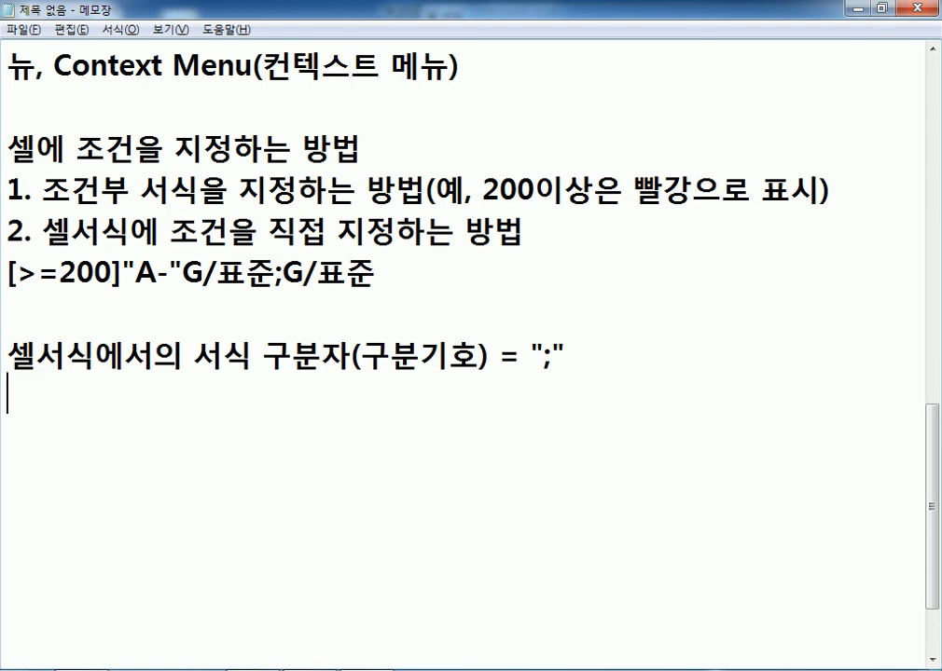
pyautogui.write('양쉬;')
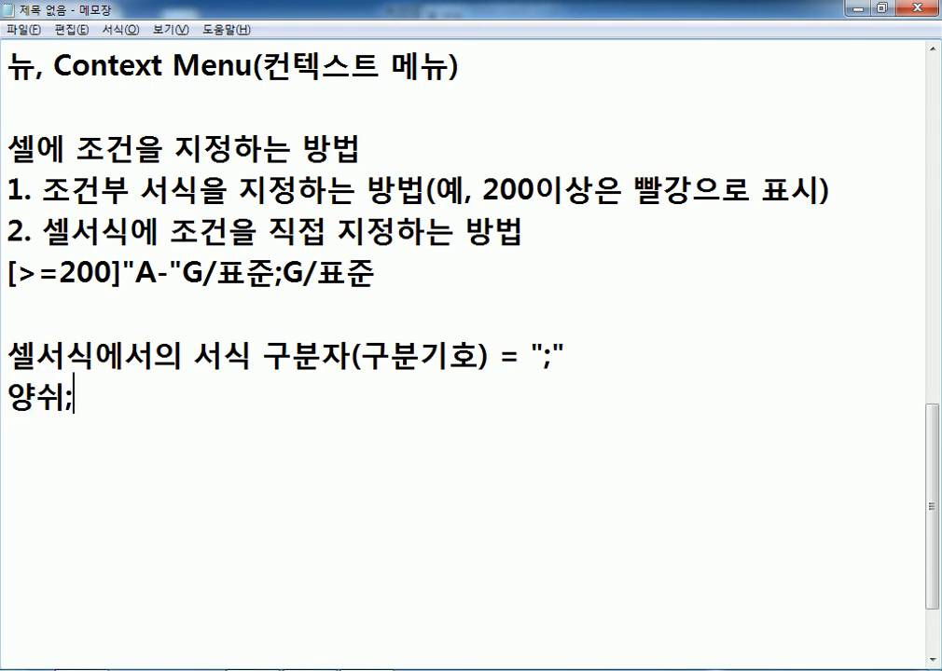
pyautogui.press('BackSpace')
pyautogui.press('BackSpace')
pyautogui.write('수;음수')
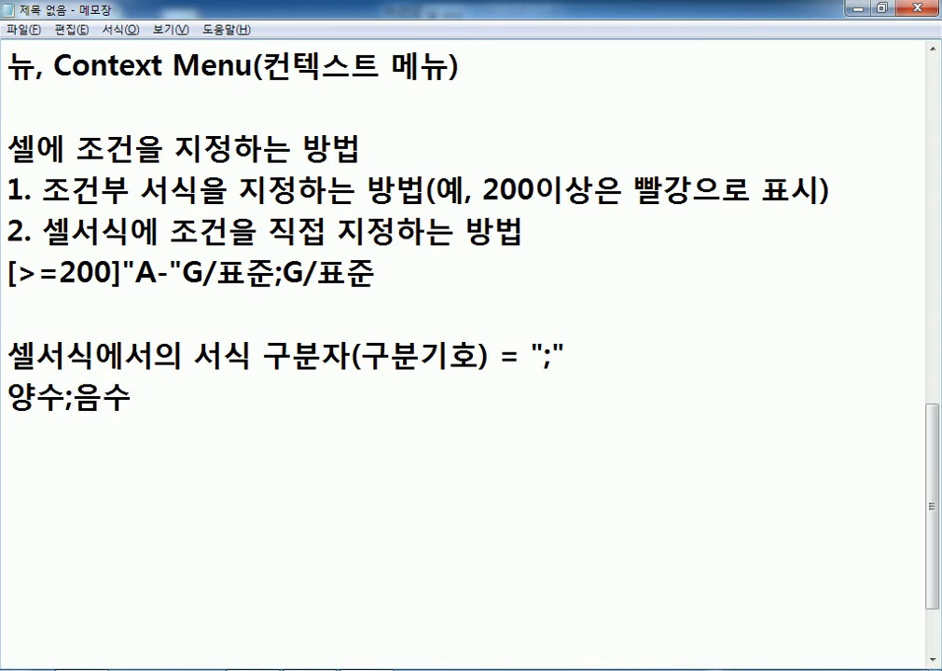
pyautogui.write(';0;문자')
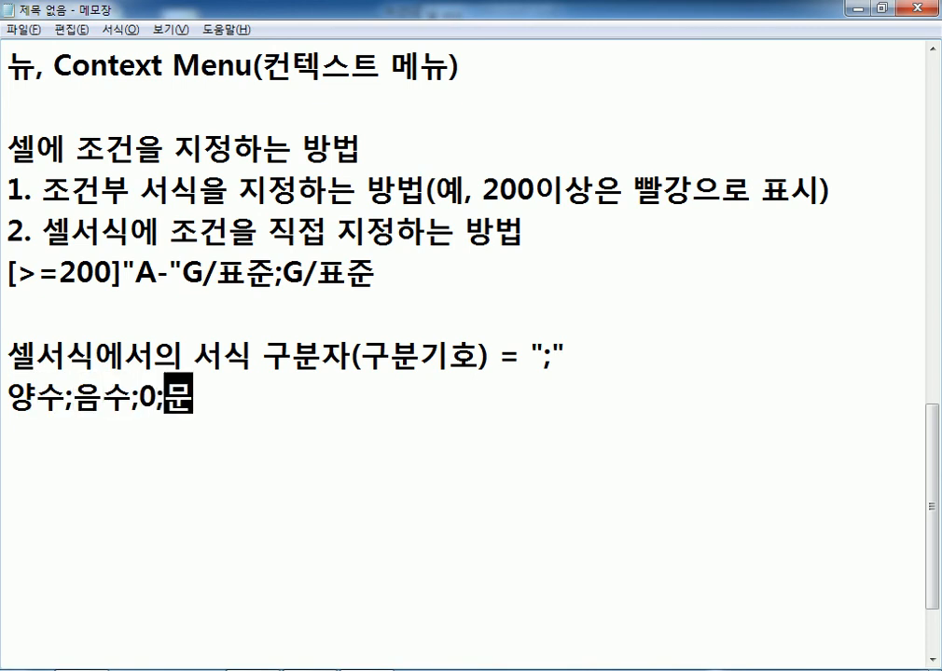
pyautogui.press('Return')
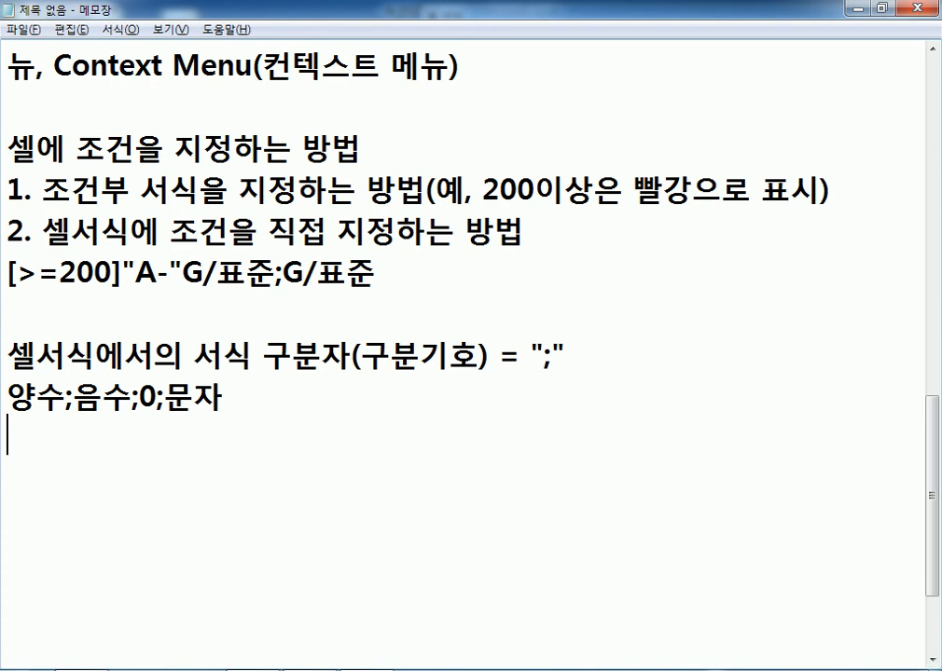
# Add the four-section format example [파랑]G/표준;[빨강]G/표준;G/표준;@ below the section order line
pyautogui.scroll(-2, 297, 336)
pyautogui.scroll(1, 296, 336)
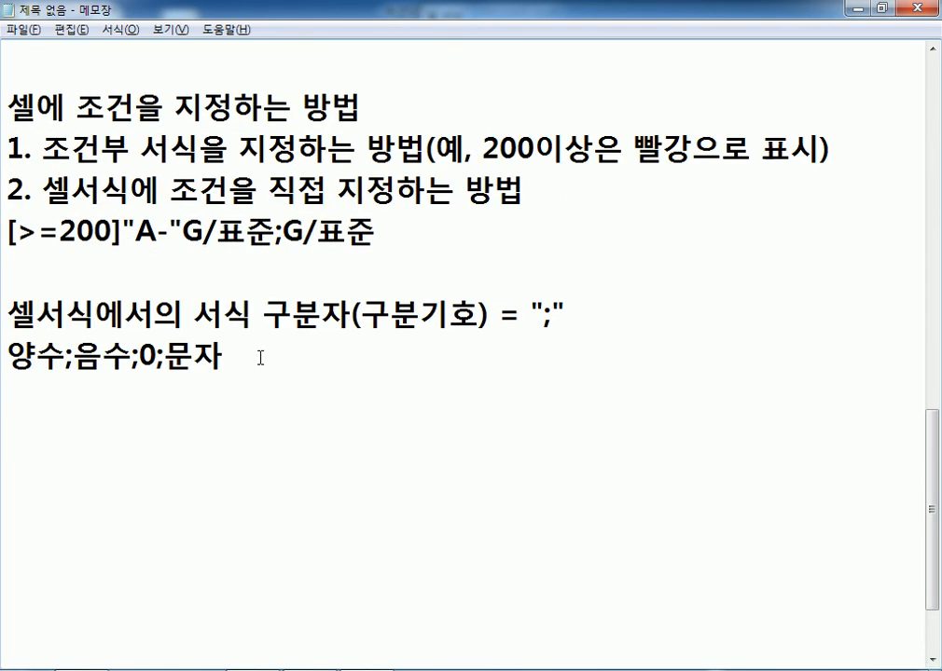
pyautogui.write('[파랑]G/표준;')
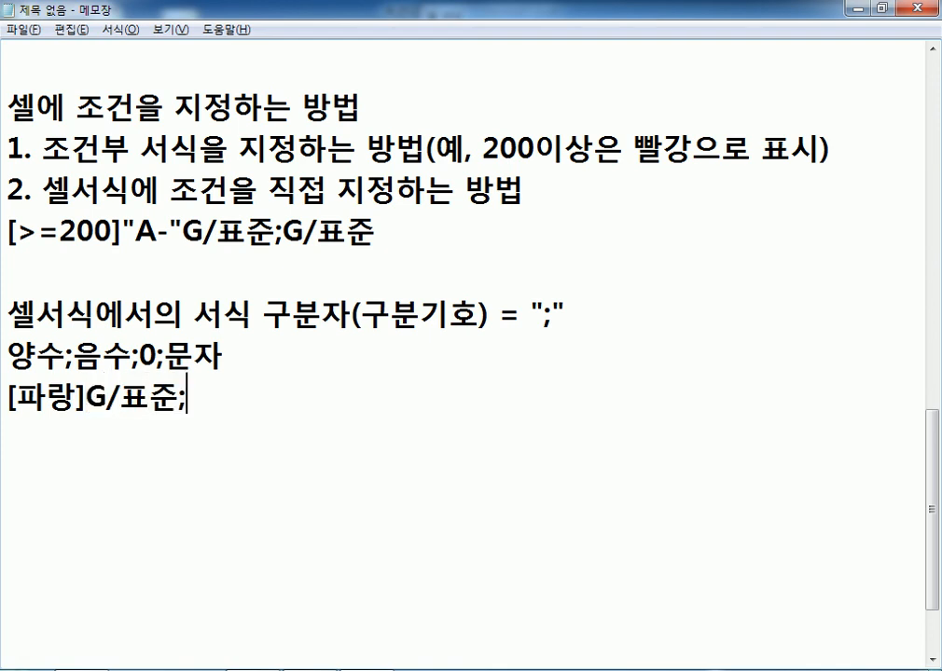
pyautogui.write('[빨강]')
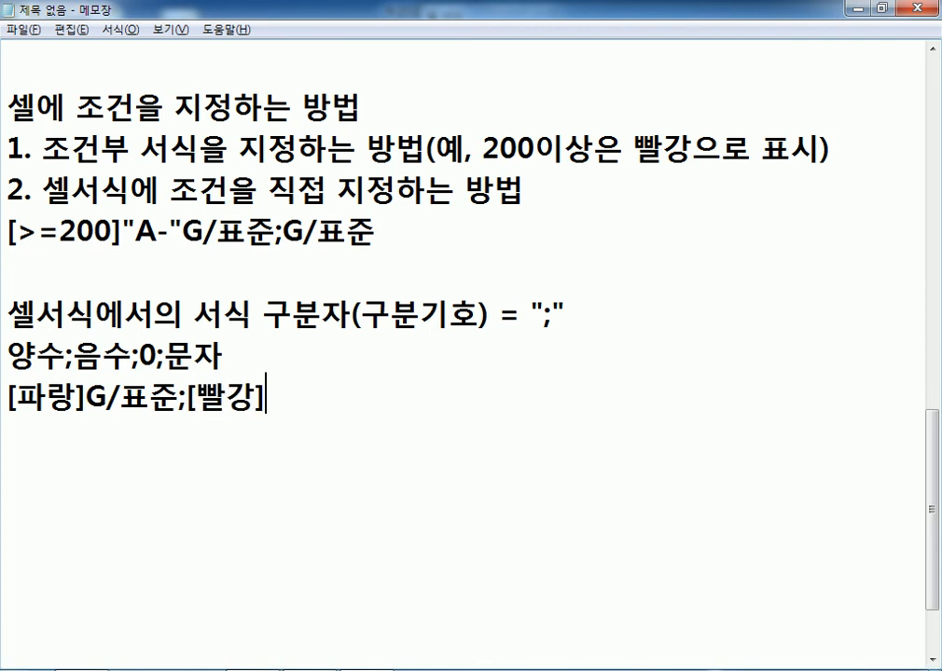
pyautogui.write('G/표준/')
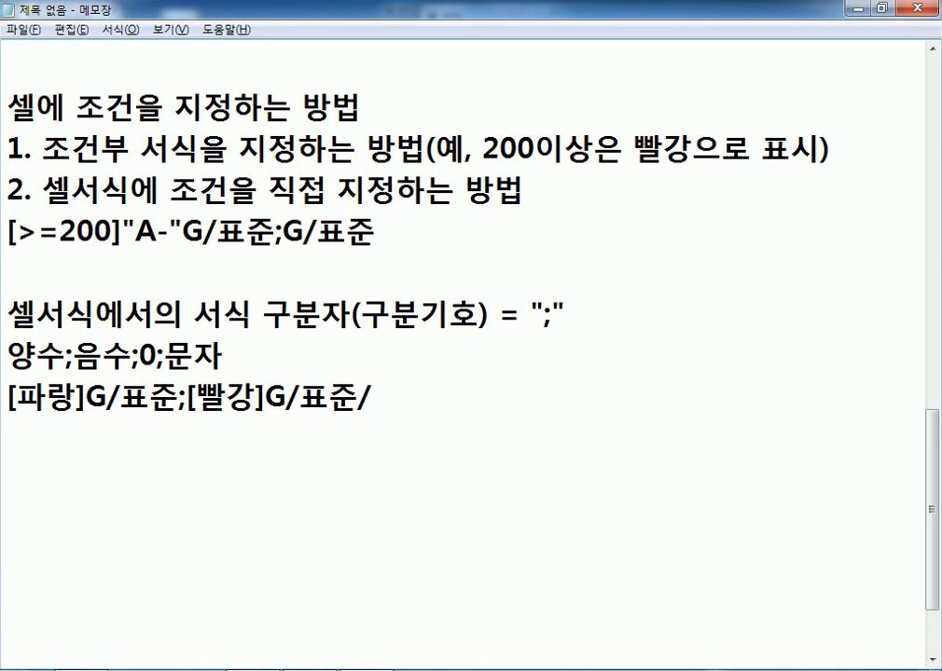
pyautogui.press('BackSpace')
pyautogui.write(';')
pyautogui.write('ㅎ')
pyautogui.press('BackSpace')
pyautogui.write('G/VYU')
pyautogui.press('BackSpace')
pyautogui.press('BackSpace')
pyautogui.press('BackSpace')
pyautogui.write('V')
pyautogui.press('BackSpace')
pyautogui.write('표준;@')
pyautogui.press('Return')
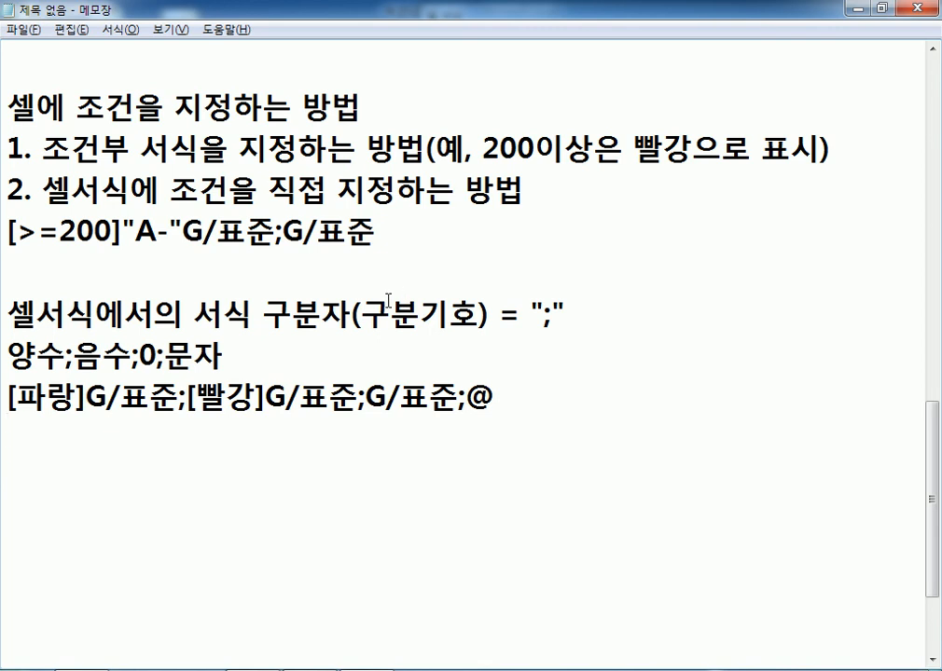
# Insert a blank line between the section order line and the [파랑] format example
pyautogui.scroll(-1, 325, 382)
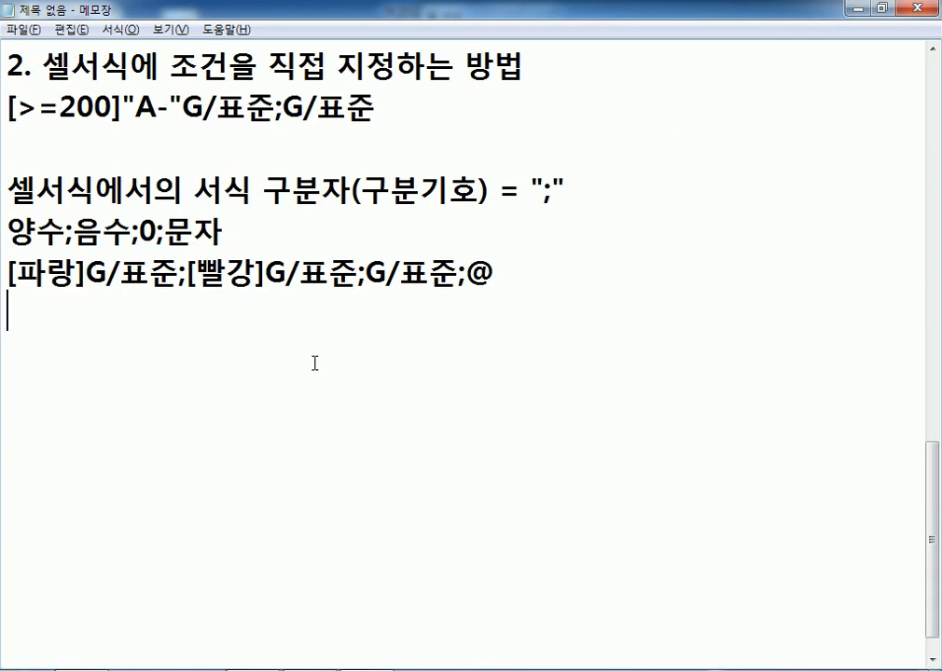
pyautogui.press('Up')
pyautogui.press('Return')
pyautogui.press('Down')
# Write the explanation 양수일때는 파란색으로, 음수일때에는 빨간색으로 below the four-section format example
pyautogui.write('ㅇ양수일때')
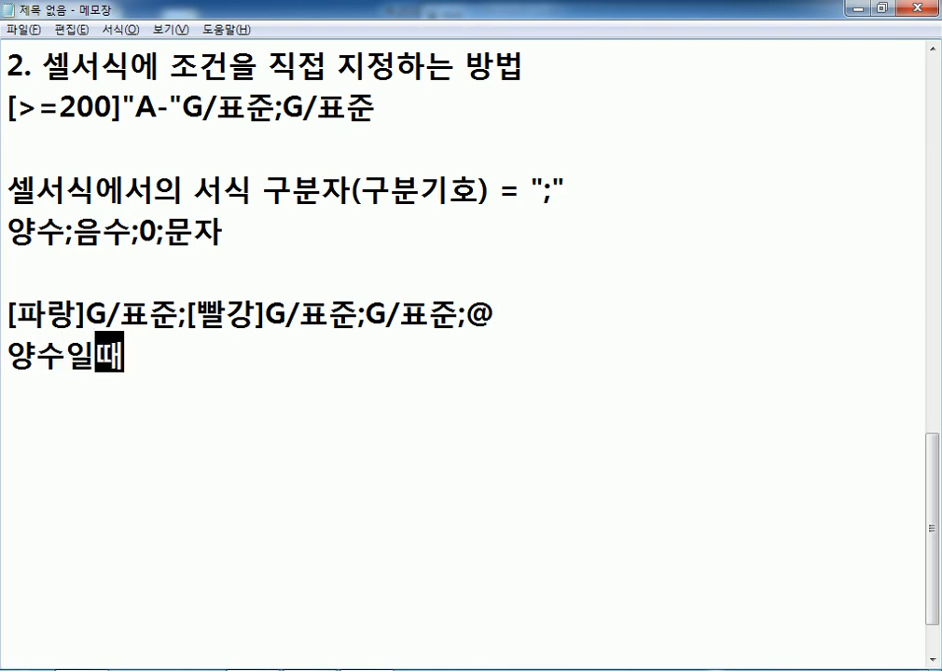
pyautogui.write('는 파란')
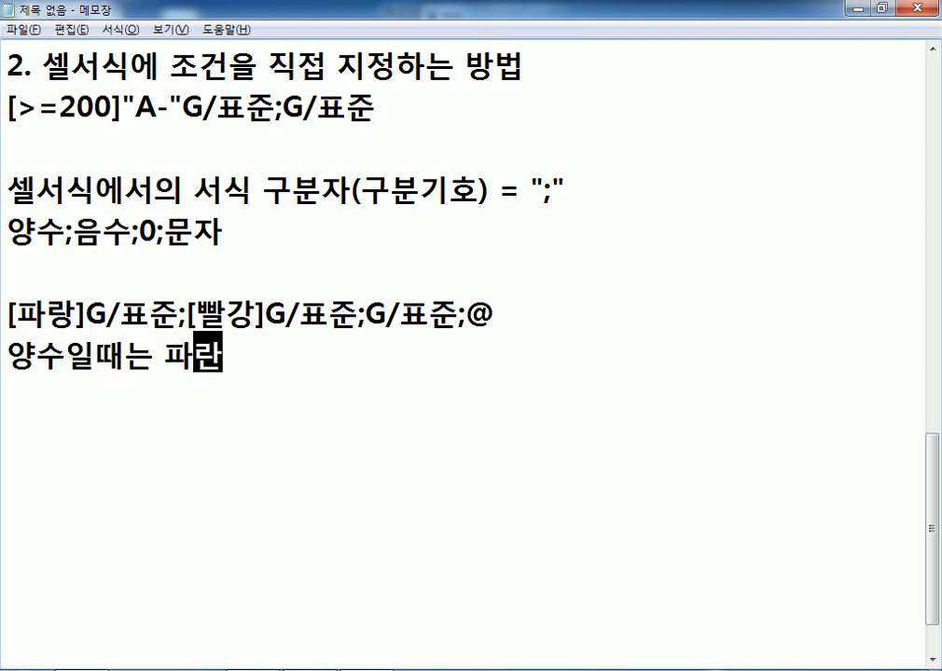
pyautogui.write('생으로, ')
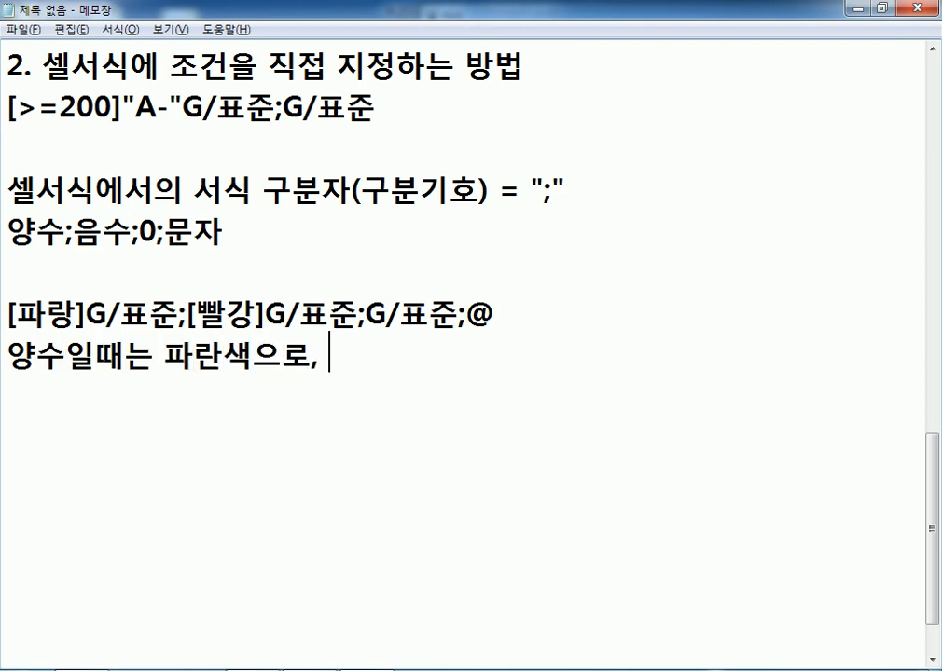
pyautogui.write('음수일경')
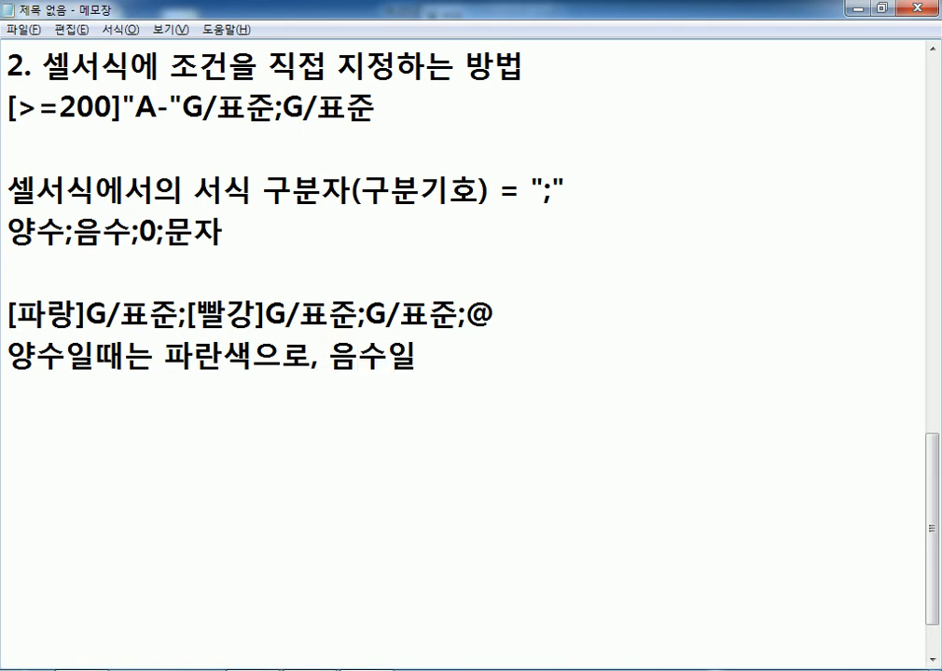
pyautogui.press('BackSpace')
pyautogui.press('BackSpace')
pyautogui.press('BackSpace')
pyautogui.write('때ㅇ')
pyautogui.press('BackSpace')
pyautogui.write('에는 빨')
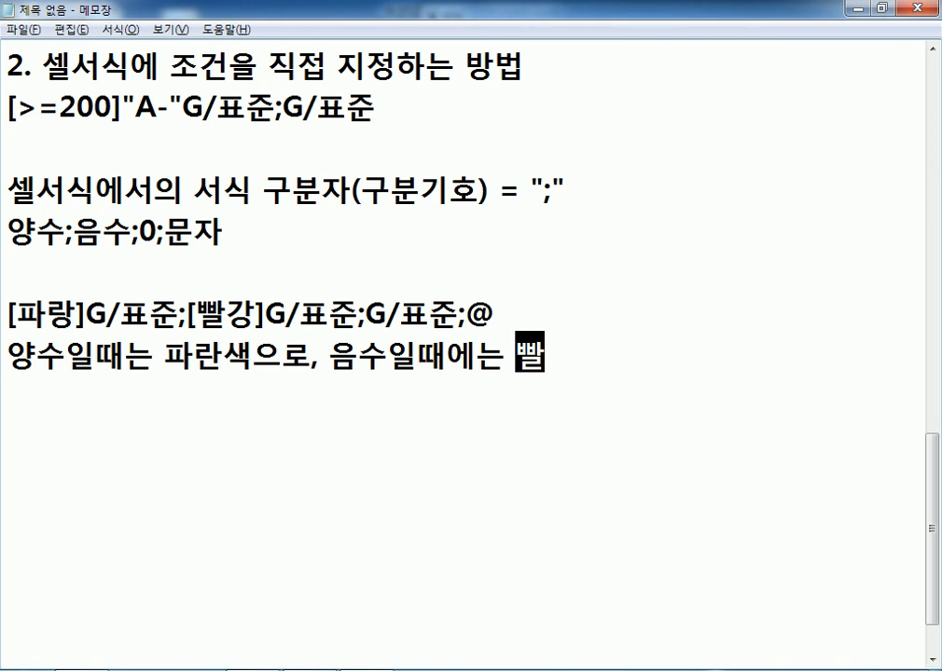
pyautogui.write('간색으로')
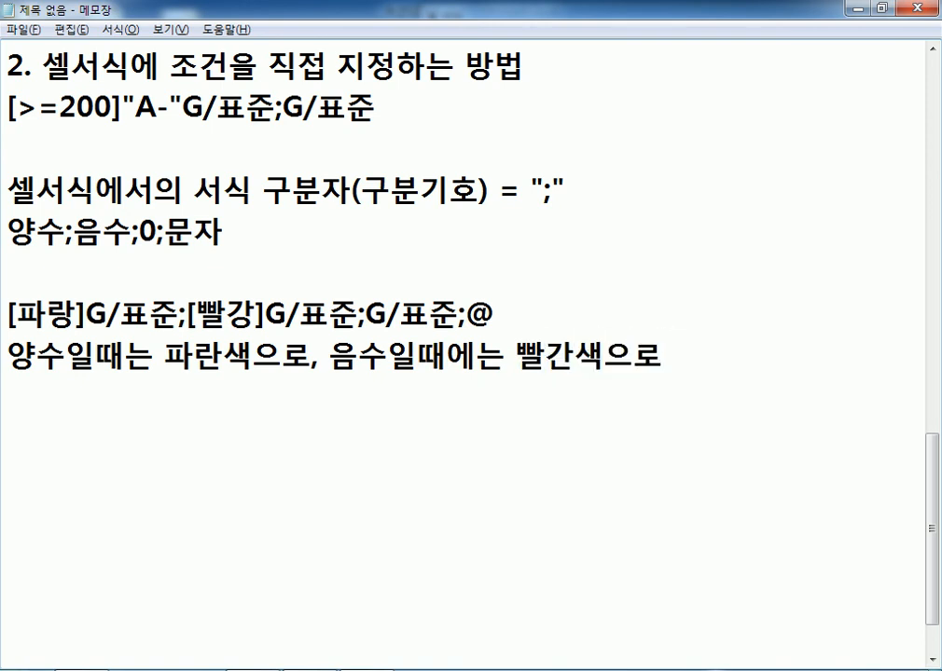
# Continue the explanation with ", 0일때에는 그냥," and add 문자일때에는 그냥 on the following line
pyautogui.press('BackSpace')
pyautogui.write(', -')
pyautogui.press('BackSpace')
pyautogui.write('0일')
pyautogui.write('때에는')
pyautogui.write('ㅇ')
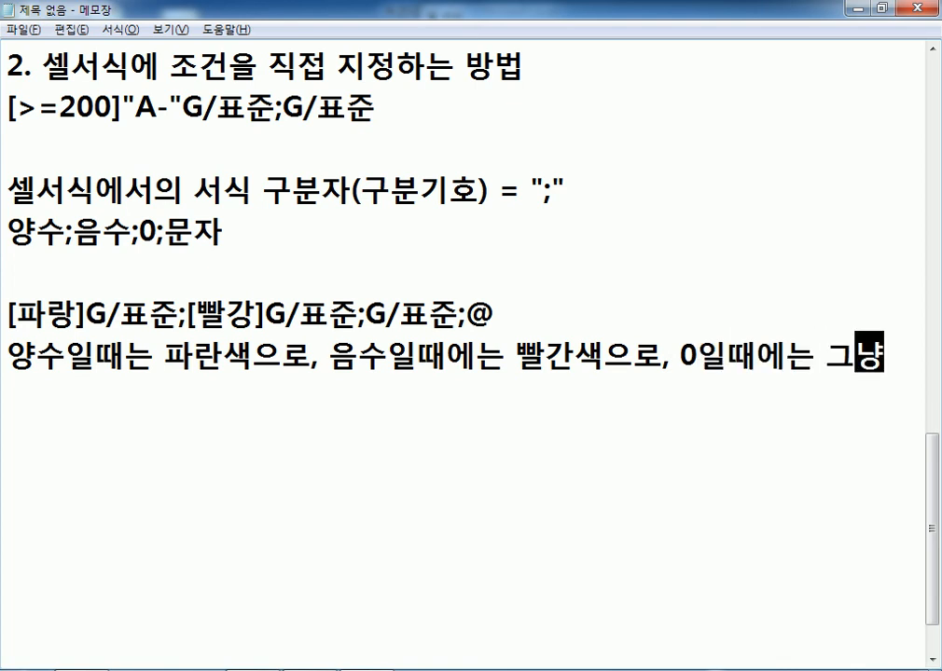
pyautogui.write(',')
pyautogui.press('Return')
pyautogui.write('문자일때')
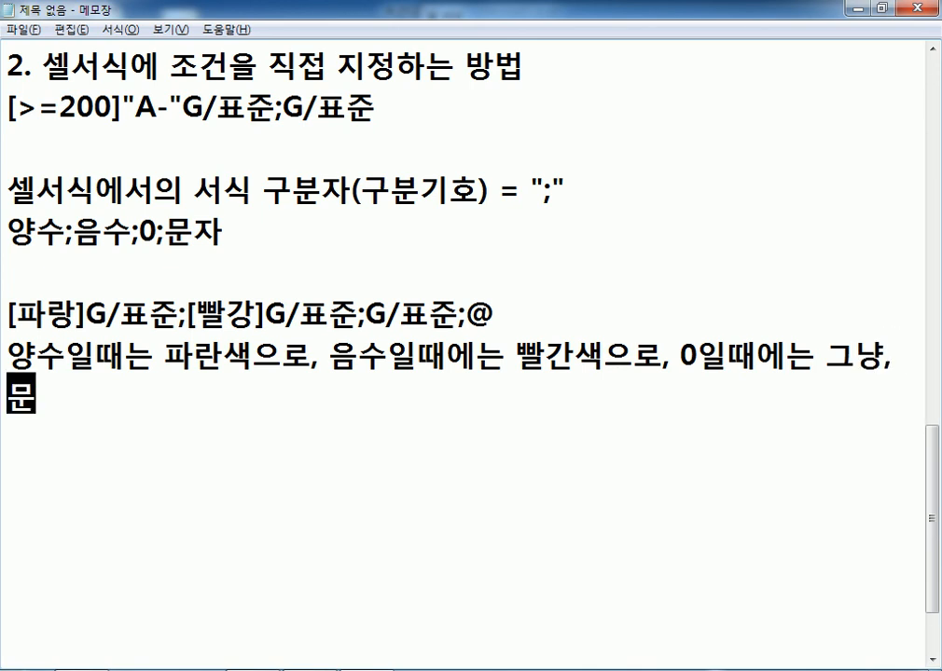
pyautogui.write('에는 그냐ㅐㅇ')
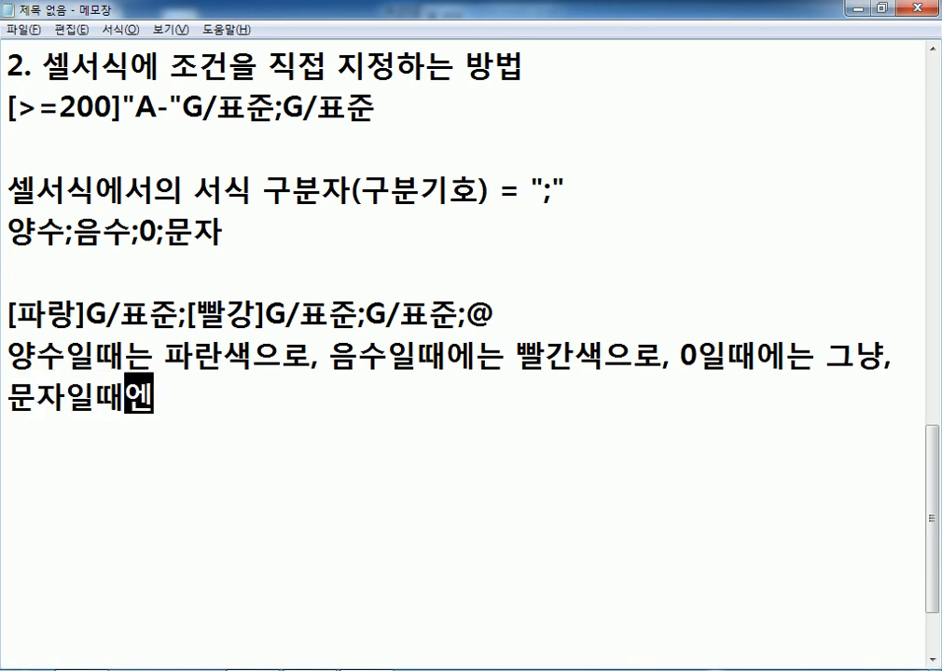
pyautogui.press('BackSpace')
pyautogui.press('BackSpace')
pyautogui.press('BackSpace')
pyautogui.write('냥')
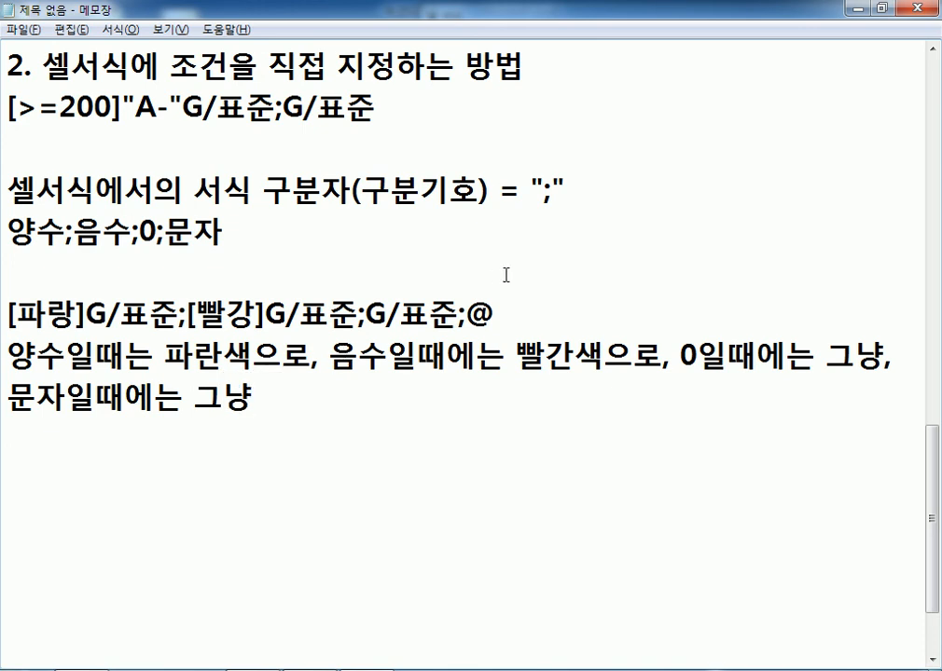
# Highlight the text, zero, negative and positive sections of the format example and compare them with the section order line
pyautogui.doubleClick(500, 314)
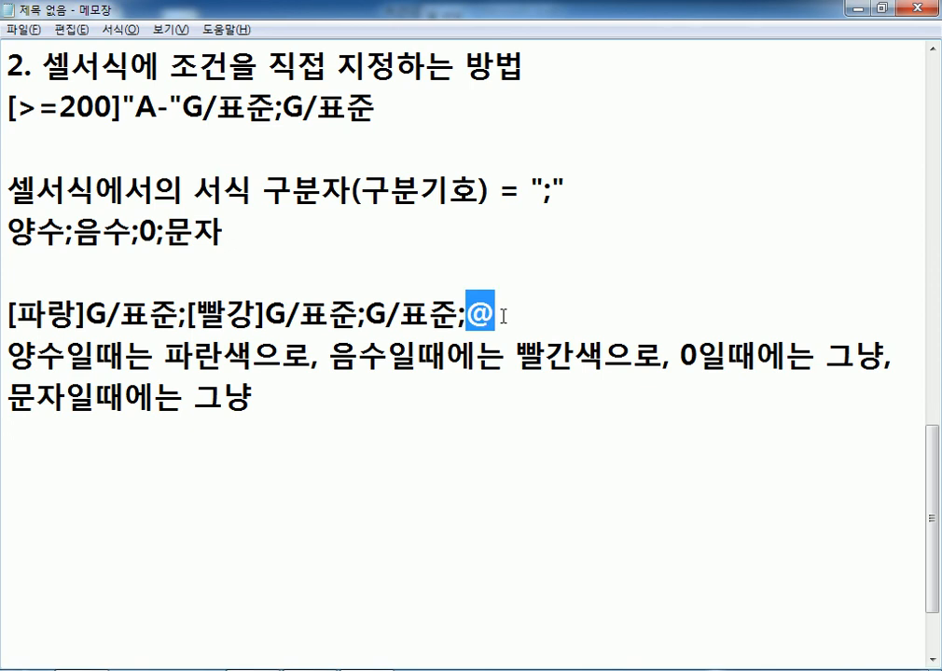
pyautogui.moveTo(373, 315); pyautogui.dragTo(458, 315)
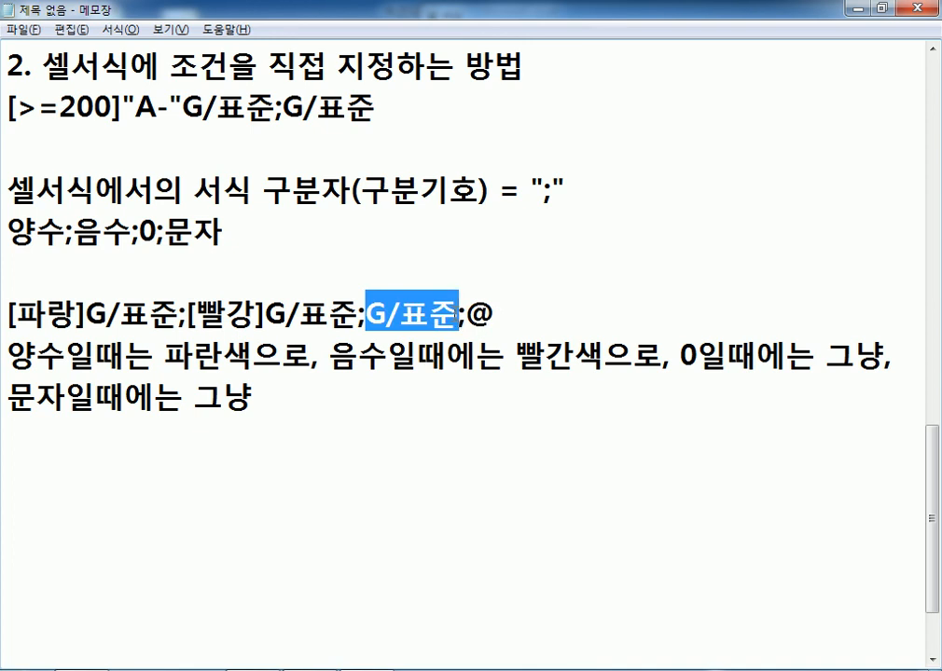
pyautogui.moveTo(197, 316); pyautogui.dragTo(357, 317)
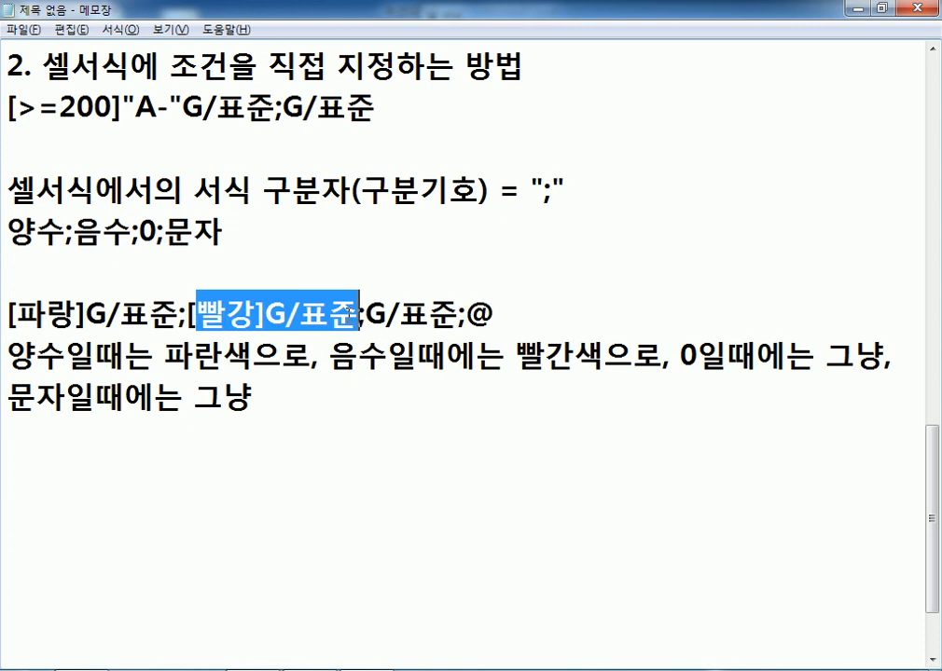
pyautogui.moveTo(46, 315); pyautogui.dragTo(151, 317)
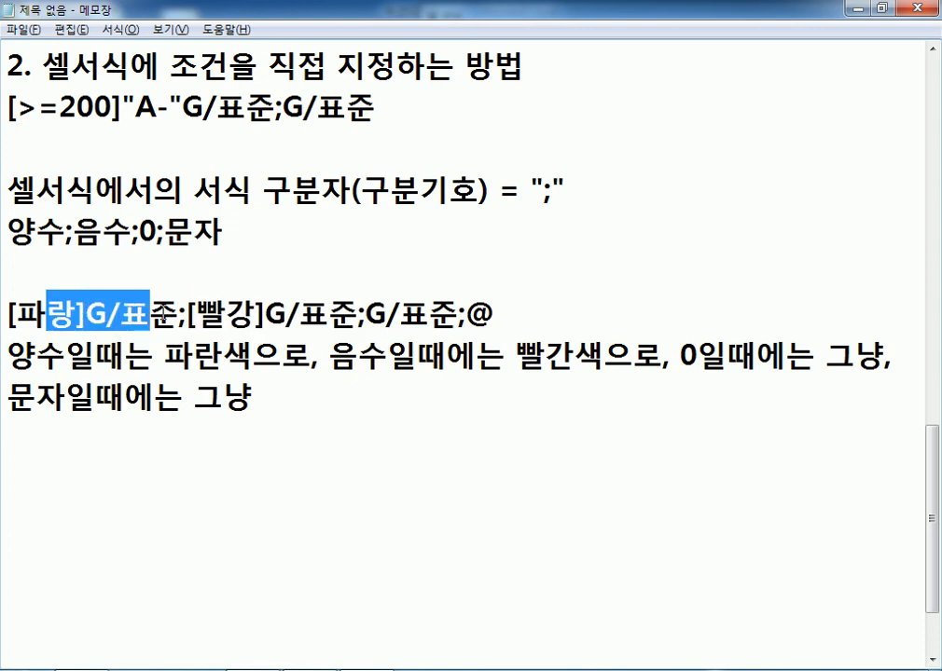
pyautogui.click(15, 230)
pyautogui.click(159, 231)
pyautogui.click(247, 237)
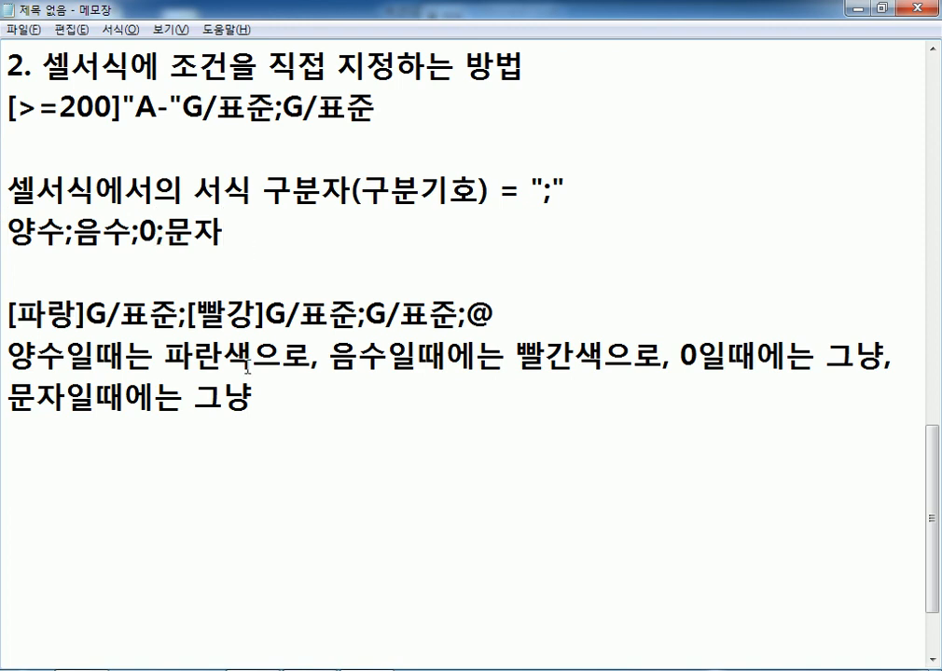
# Add the note line ;;; > 양수, 음수, 0, 문자일때 아무것도 보이지 마라 after a blank line
pyautogui.click(122, 444)
pyautogui.press('Return')
pyautogui.scroll(-1, 308, 364)
pyautogui.write(';;;')
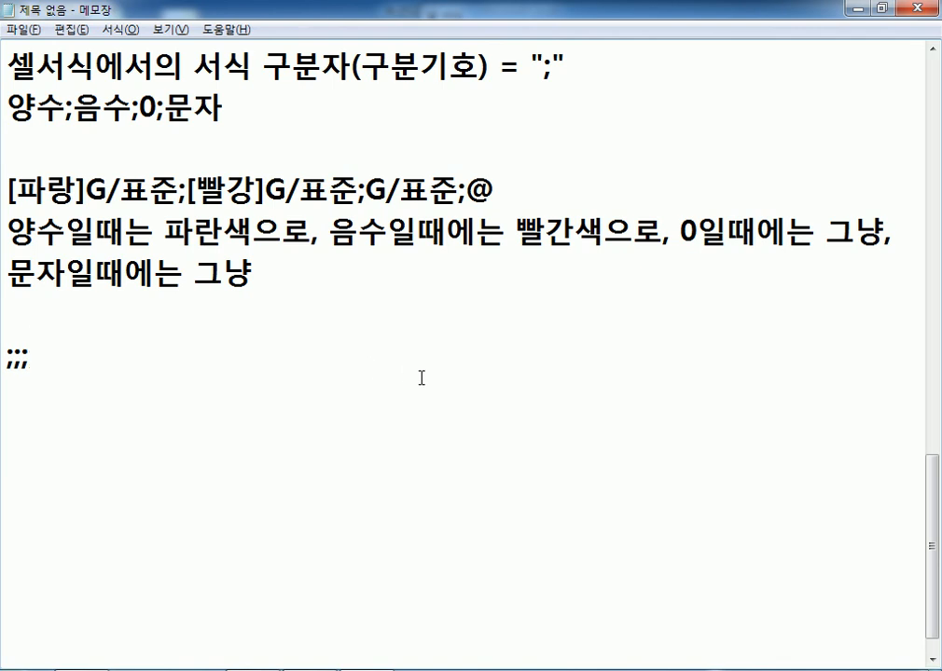
pyautogui.moveTo(40, 353); pyautogui.dragTo(5, 353)
pyautogui.click(143, 375)
pyautogui.write('> 양수, 음ㅅㅜ, 0, 문자일때 아무것도 보이지 마라')
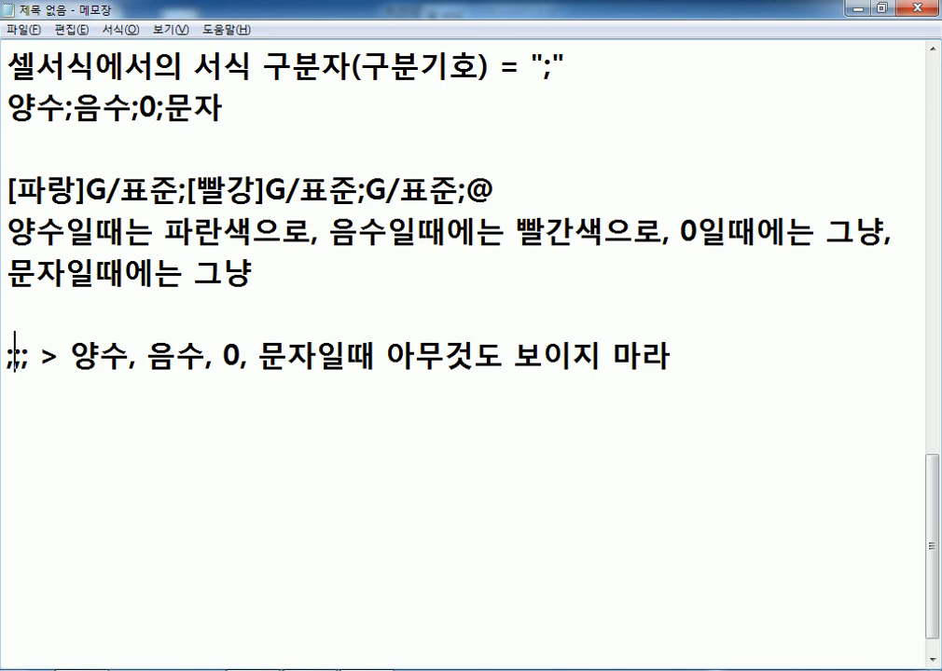
pyautogui.write(';')
# Switch to Excel and confirm the custom format [>=200]"A-"G/표준;G/표준 for cells C4:C12
pyautogui.hotkey('alt', 'Tab')
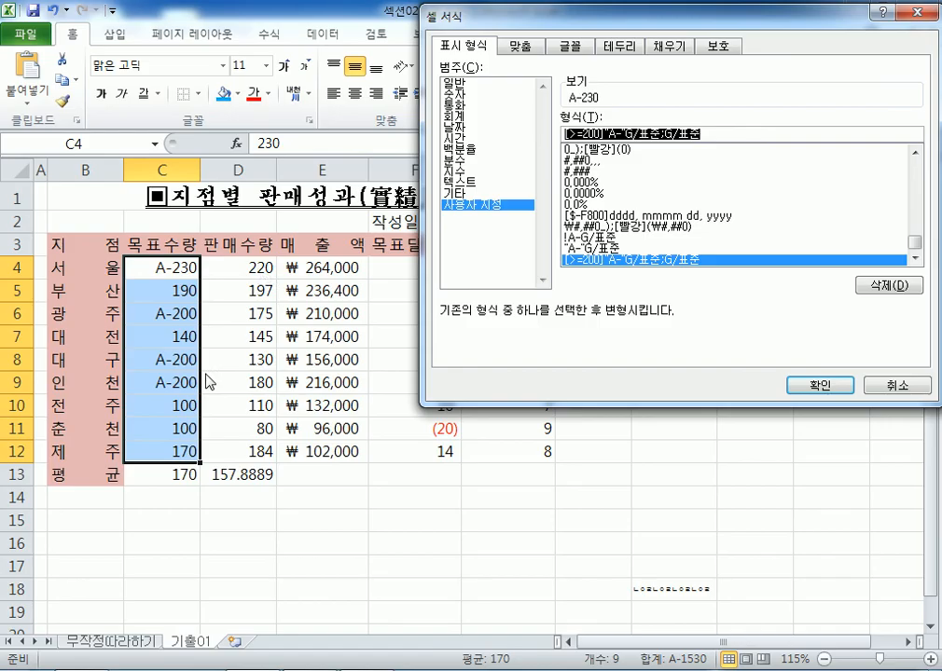
pyautogui.click(804, 386)
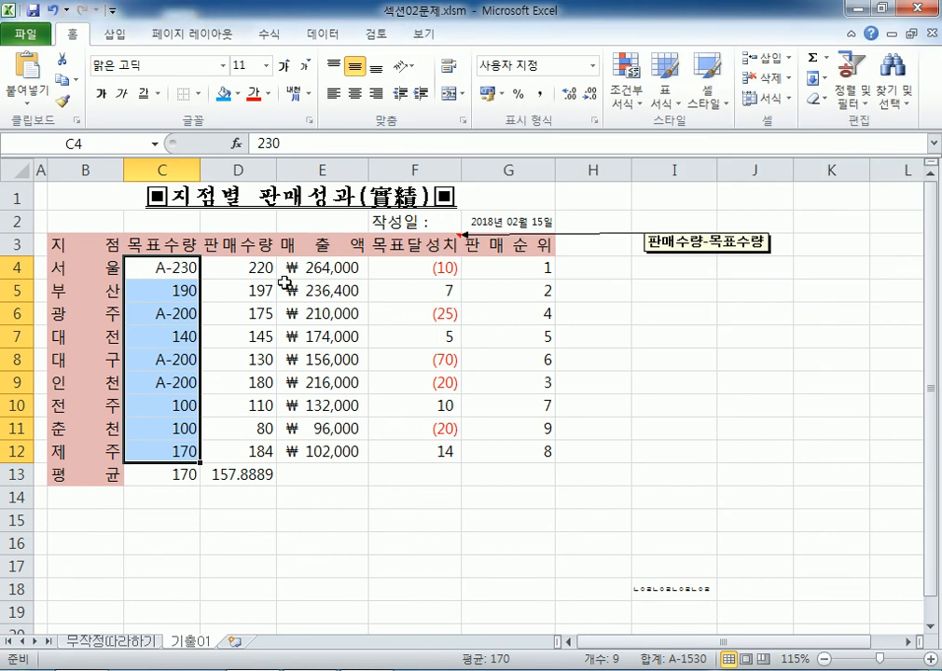
# Apply the custom number format ;;; to every cell of the 기출01 sheet and deselect the cells
pyautogui.click(19, 169)
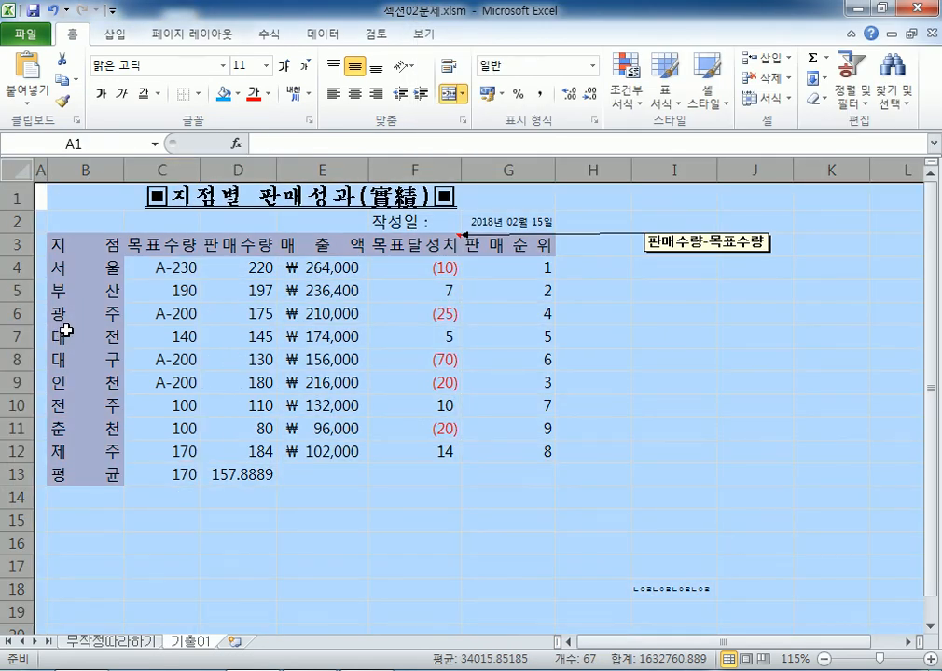
pyautogui.hotkey('ctrl', '1')
pyautogui.click(471, 205)
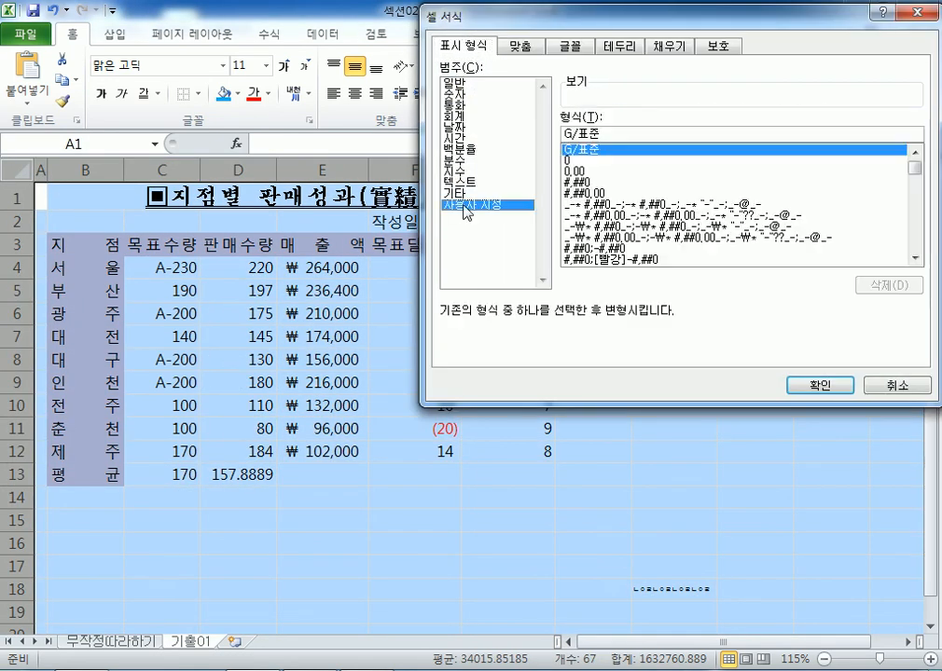
pyautogui.moveTo(601, 136); pyautogui.dragTo(479, 148)
pyautogui.write(';;;')
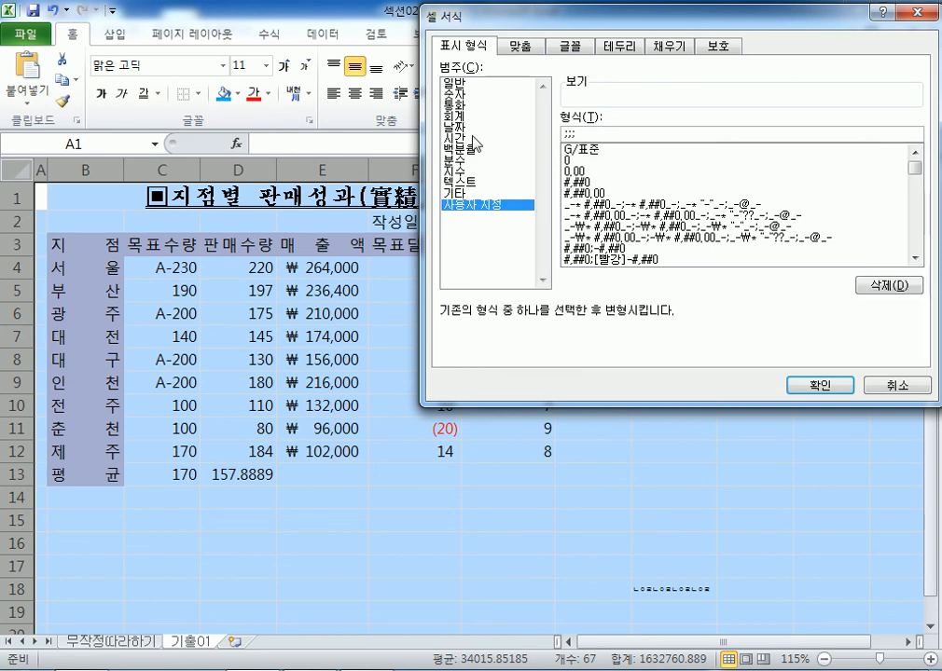
pyautogui.press('Return')
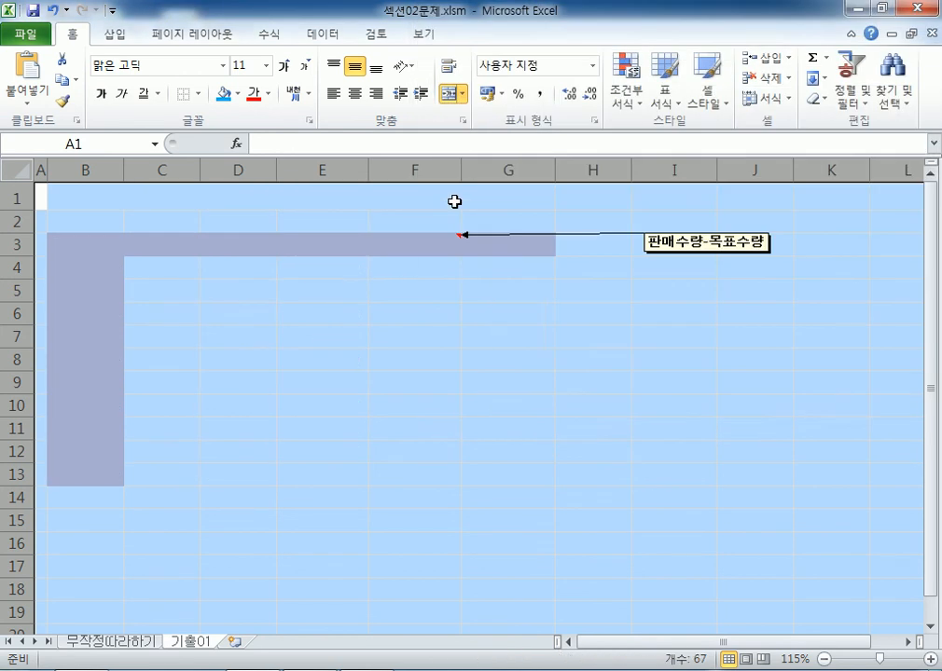
pyautogui.click(270, 560)
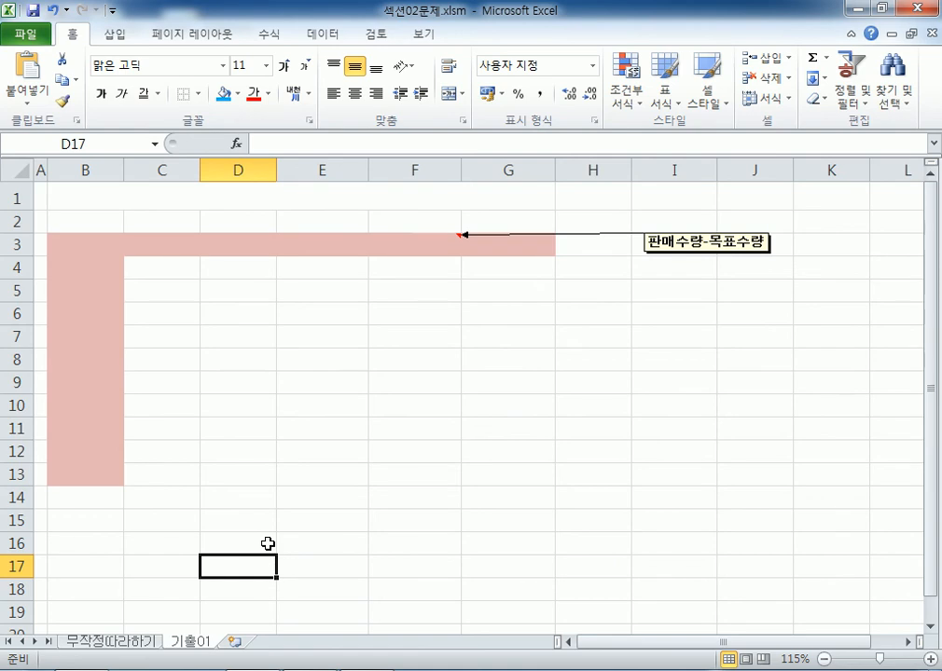
# Inspect the stored contents of cells B4, C4 and D4 without changing them
pyautogui.doubleClick(95, 271)
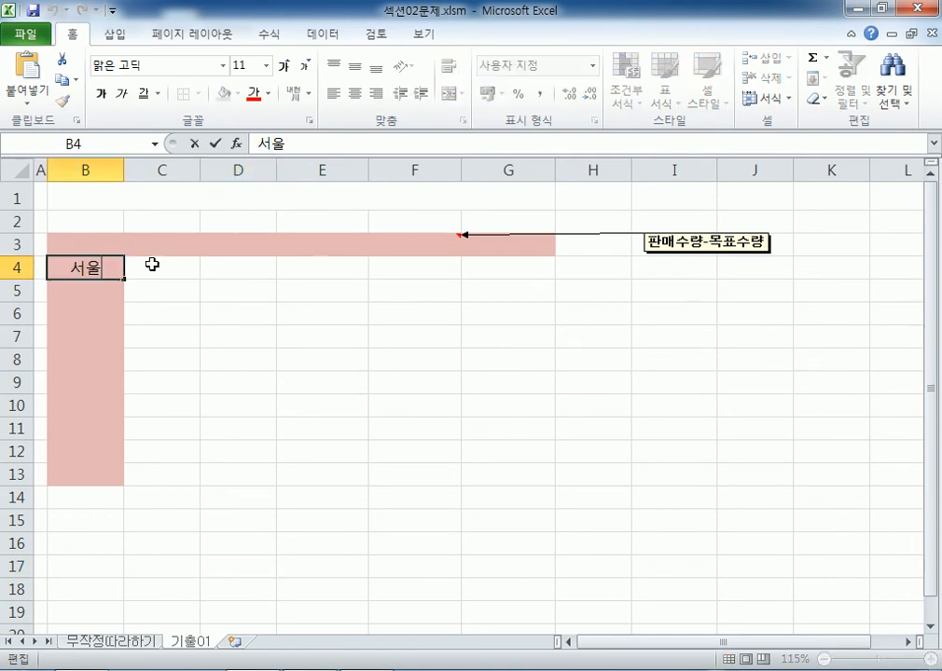
pyautogui.doubleClick(182, 269)
pyautogui.press('Escape')
pyautogui.doubleClick(269, 276)
pyautogui.press('Escape')
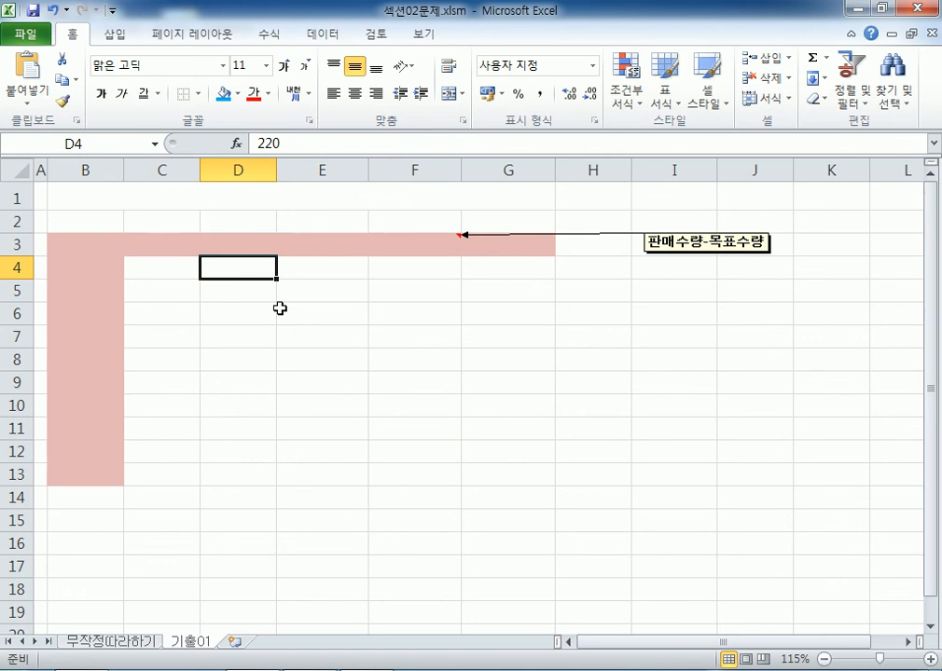
# Undo the ;;; number format on the 기출01 sheet and compare the sheet with the ;;; note in Notepad
pyautogui.hotkey('ctrl', 'z')
pyautogui.click(238, 334)
pyautogui.hotkey('alt', 'Tab')
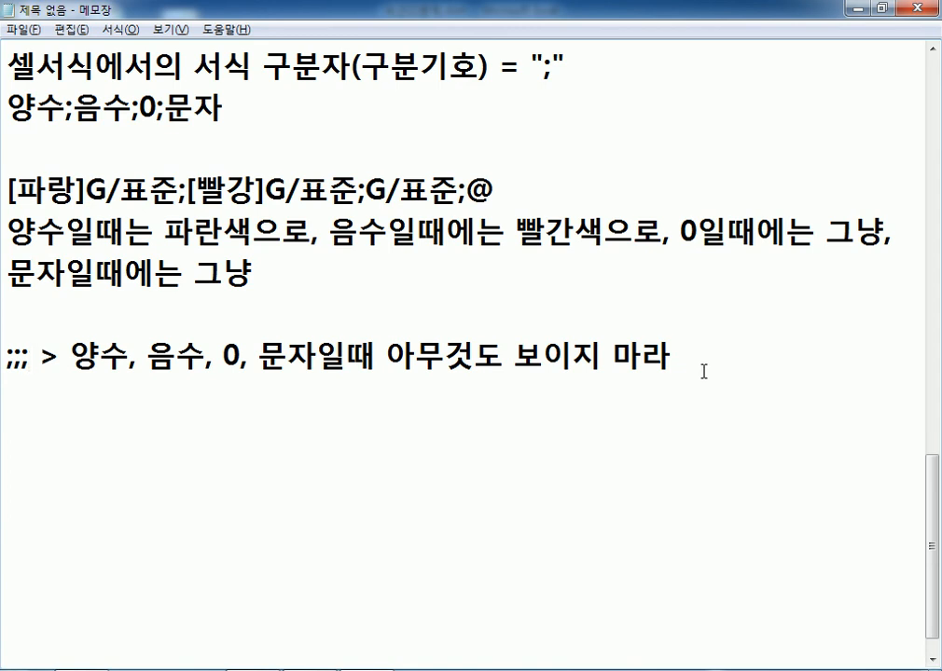
pyautogui.hotkey('alt', 'Tab')
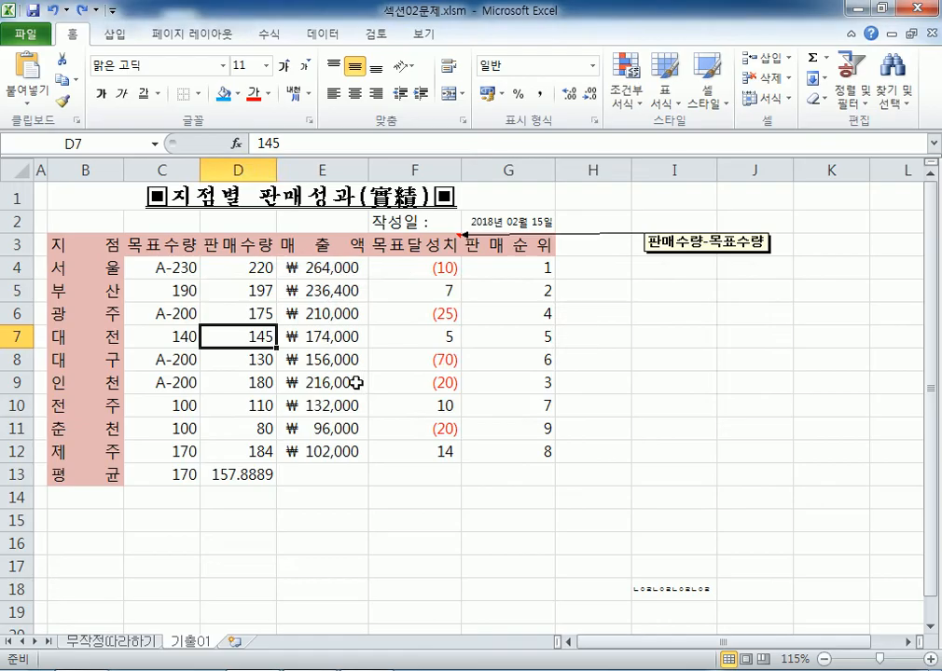
# Switch to Notepad and add blank lines below the ;;; note line for the next entry
pyautogui.hotkey('alt', 'Tab')
pyautogui.press('Return')
pyautogui.click(670, 393)
pyautogui.press('Return')
pyautogui.press('Return')
pyautogui.press('Return')
pyautogui.press('Return')
pyautogui.click(81, 354)
pyautogui.press('Delete')
pyautogui.scroll(-1, 150, 344)
pyautogui.click(27, 313)
pyautogui.click(26, 287)
pyautogui.click(26, 302)
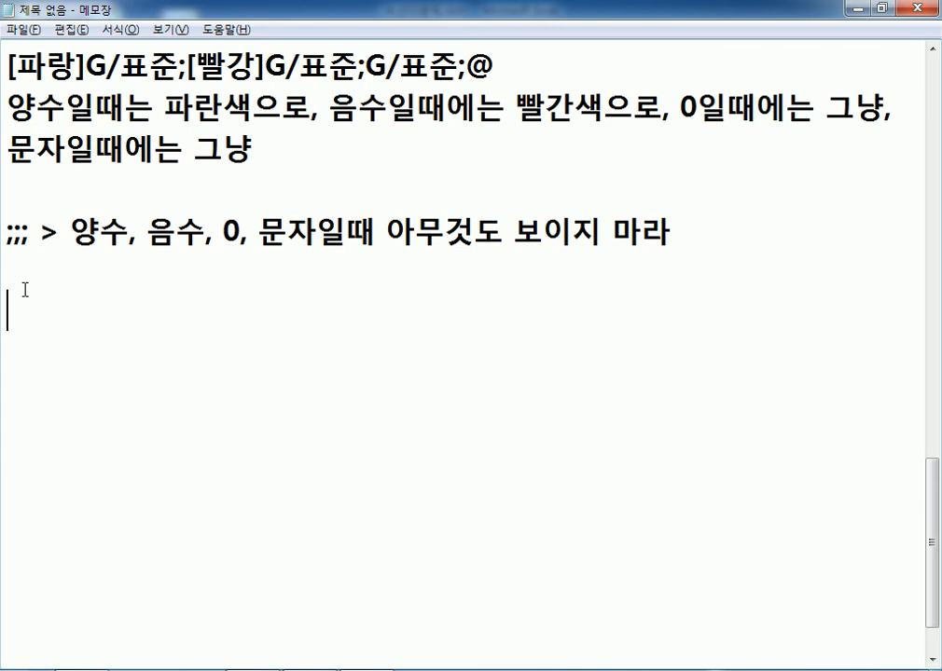
# Switch to Excel and apply the custom number format G/표준위 to the sales rank cells G4:G12
pyautogui.hotkey('alt', 'Tab')
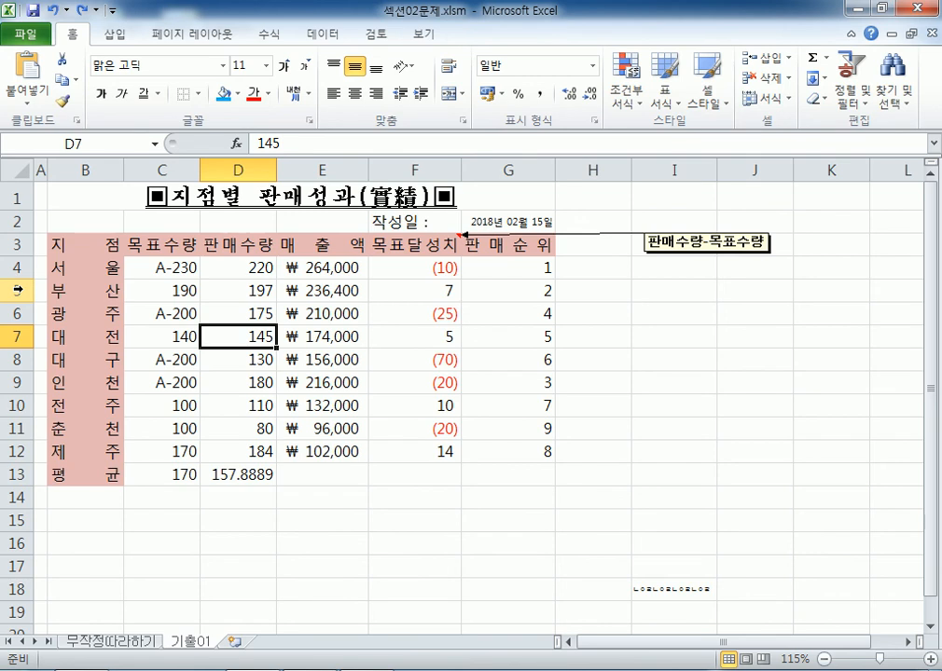
pyautogui.moveTo(511, 269); pyautogui.dragTo(515, 451)
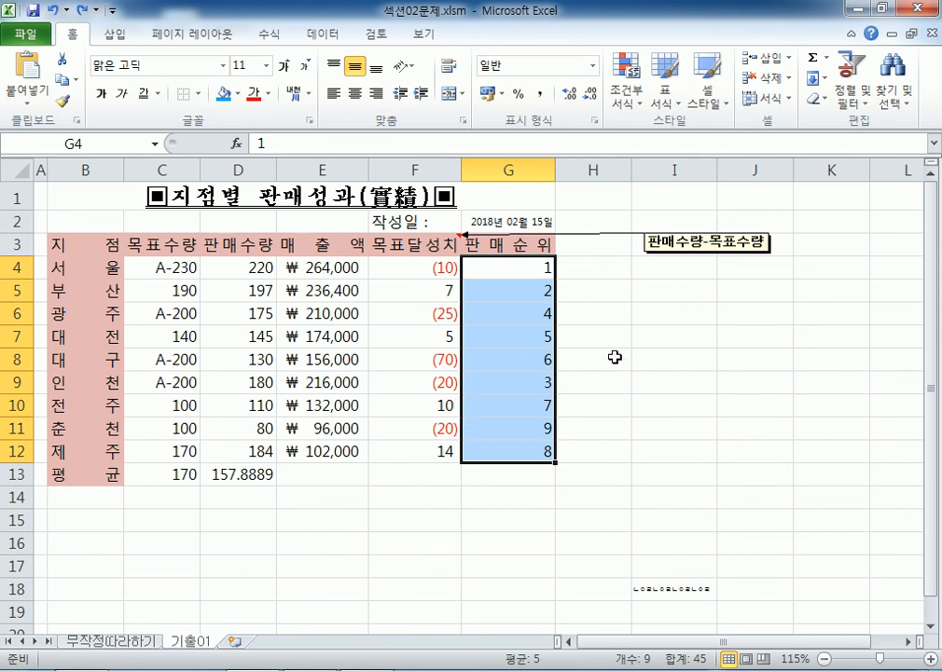
pyautogui.hotkey('ctrl', '1')
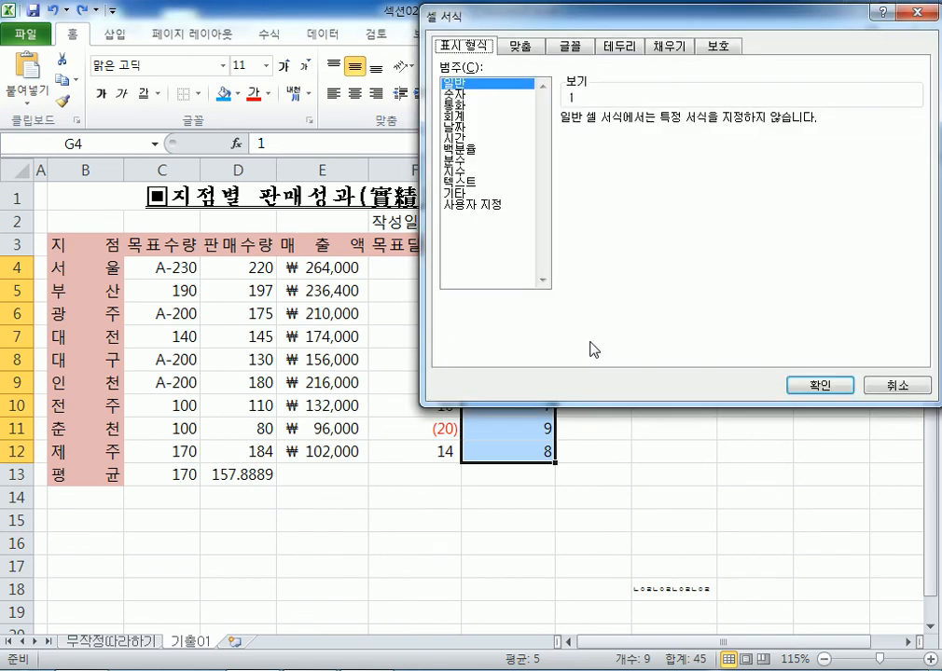
pyautogui.click(482, 206)
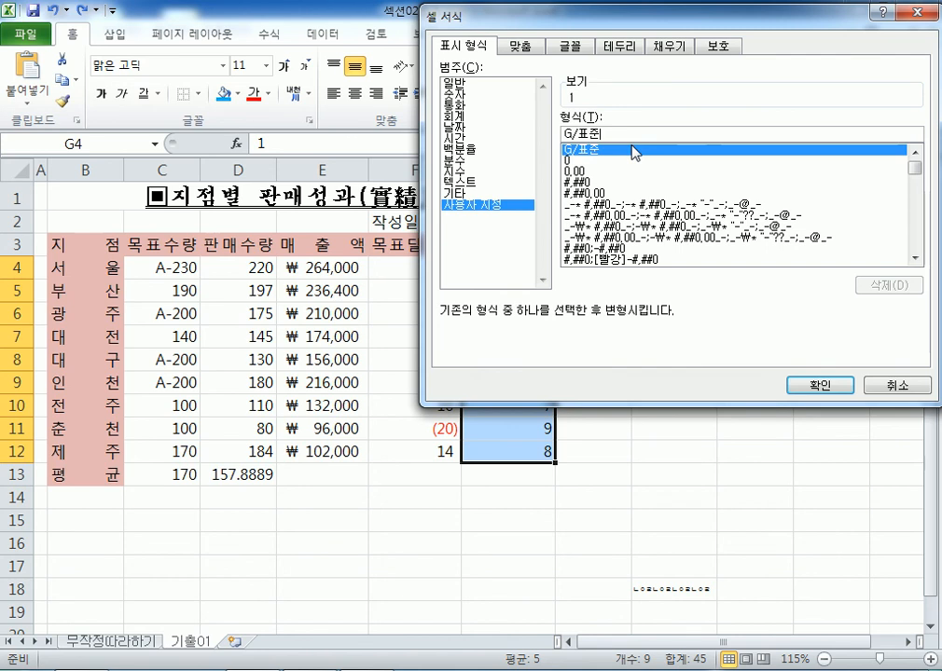
pyautogui.write('DNL')
pyautogui.press('BackSpace')
pyautogui.press('BackSpace')
pyautogui.press('BackSpace')
pyautogui.write('위')
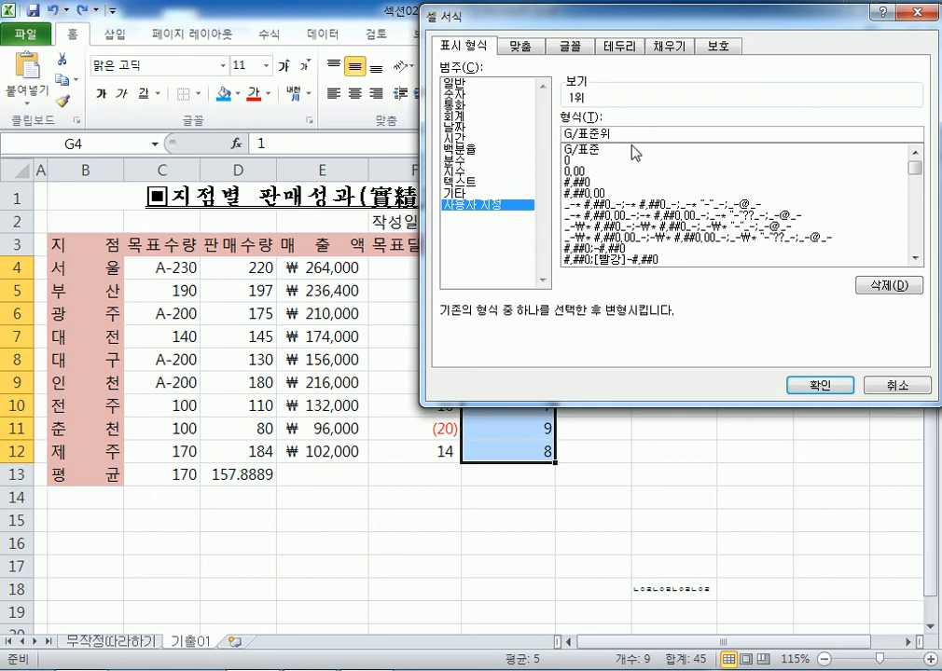
pyautogui.click(798, 384)
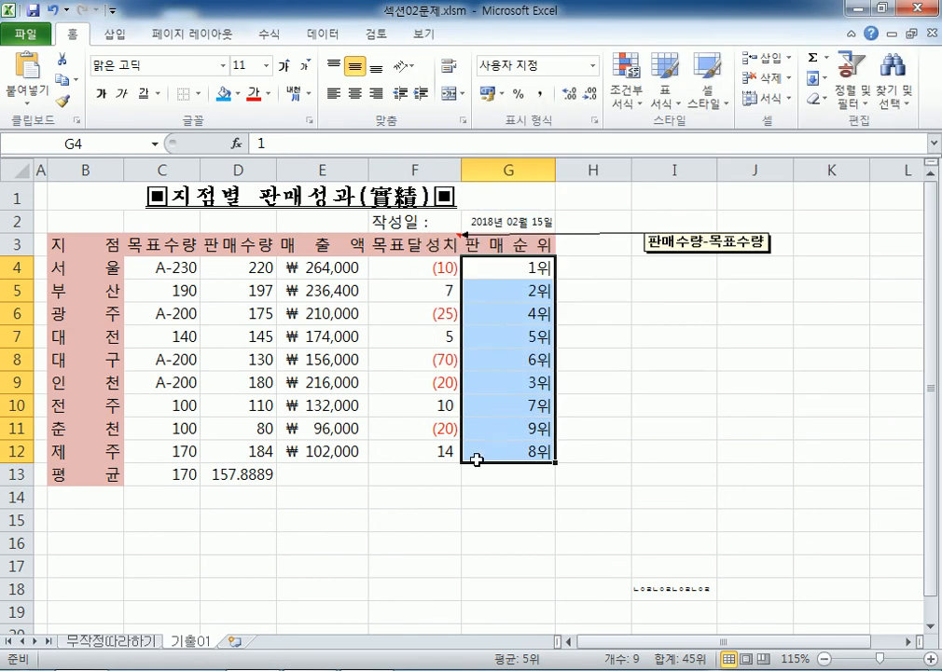
# Compare a trial entry of 1위 in H4 with the stored value of G4, cancelling both edits
pyautogui.click(588, 266)
pyautogui.write('1우ㅣ')
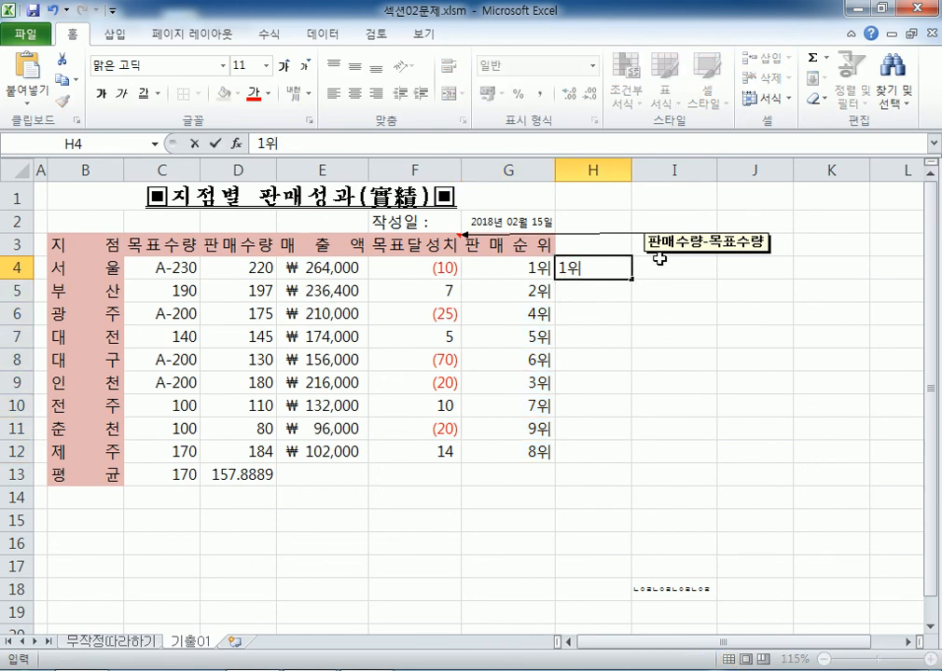
pyautogui.press('Escape')
pyautogui.press('Left')
pyautogui.press('F2')
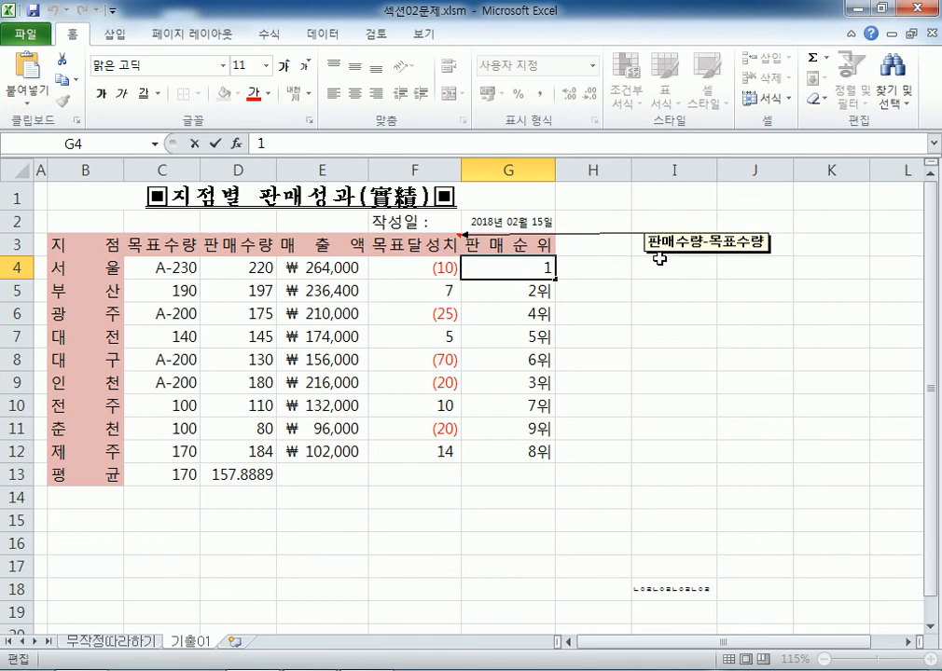
pyautogui.press('Escape')
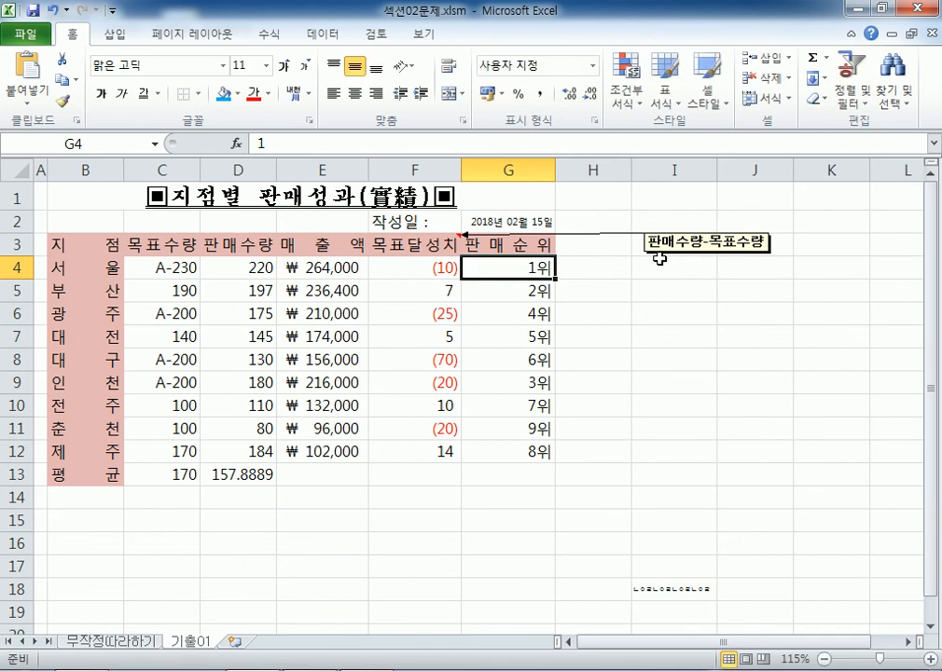
# Review the first rank cells and the sales amounts in E4:E12, and return to G4
pyautogui.press('Down')
pyautogui.press('Down')
pyautogui.press('Up')
pyautogui.press('Up')
pyautogui.moveTo(346, 268); pyautogui.dragTo(315, 449)
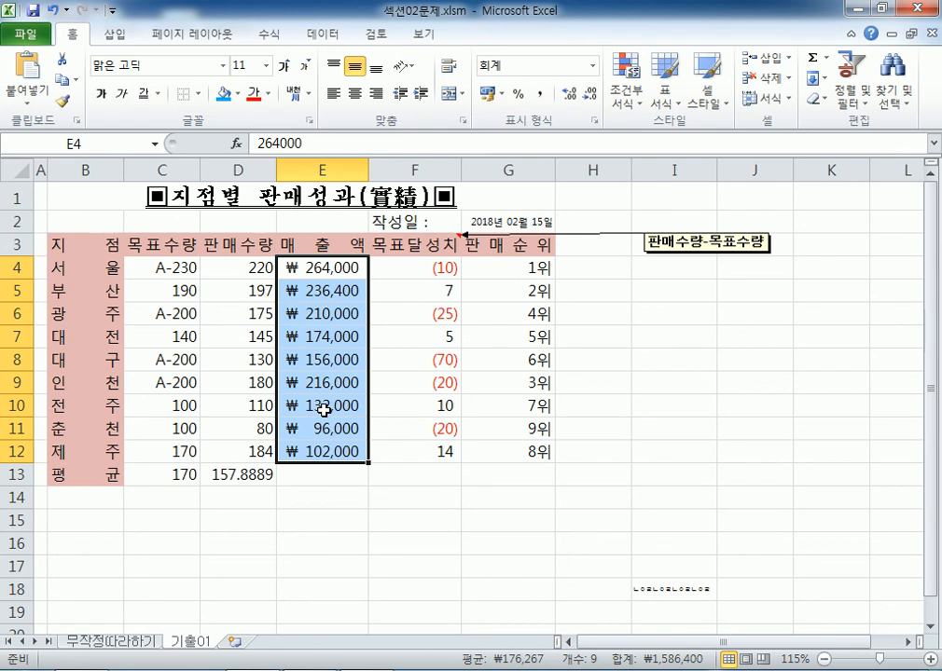
pyautogui.click(496, 271)
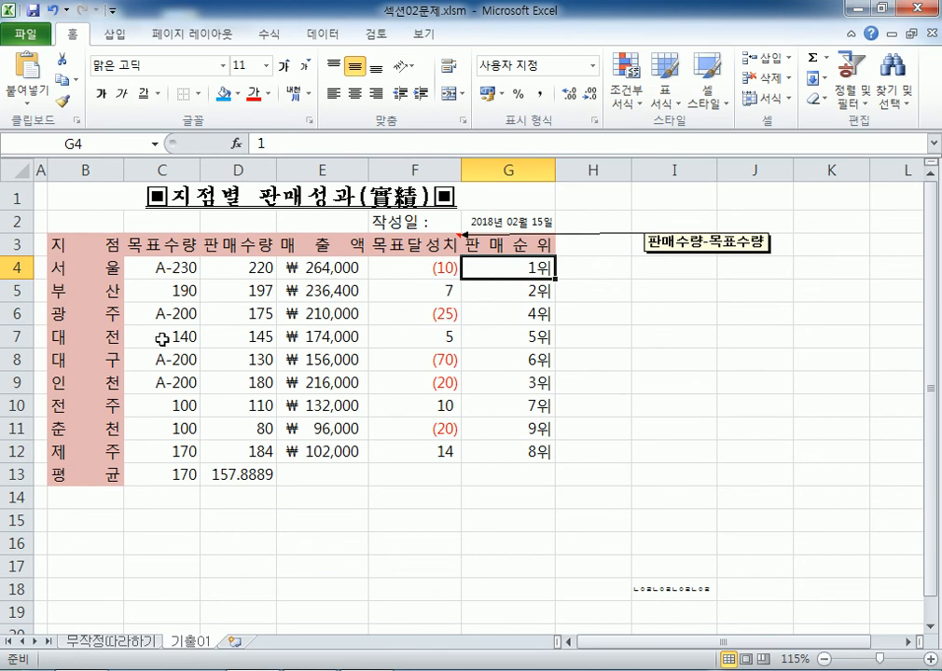
# Preview the 숫자 format with 2 decimal places for C13:D13, view its custom format code, and cancel
pyautogui.click(168, 478)
pyautogui.moveTo(167, 477); pyautogui.dragTo(224, 478)
pyautogui.scroll(-2, 168, 354)
pyautogui.moveTo(175, 330); pyautogui.dragTo(225, 330)
pyautogui.keyDown('ctrl'); pyautogui.scroll(2, 226, 362); pyautogui.keyUp('ctrl')
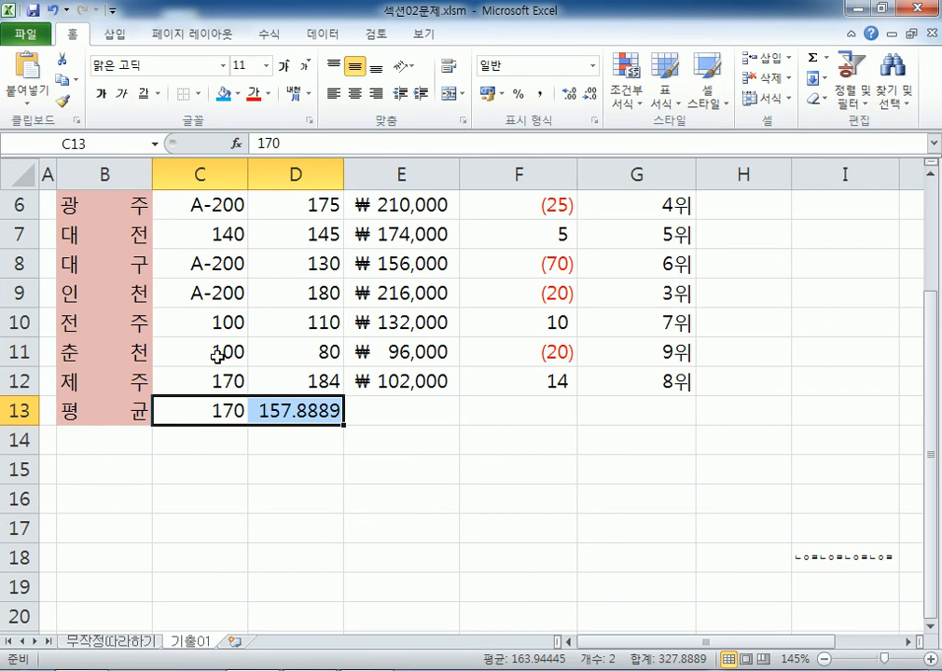
pyautogui.hotkey('ctrl', '1')
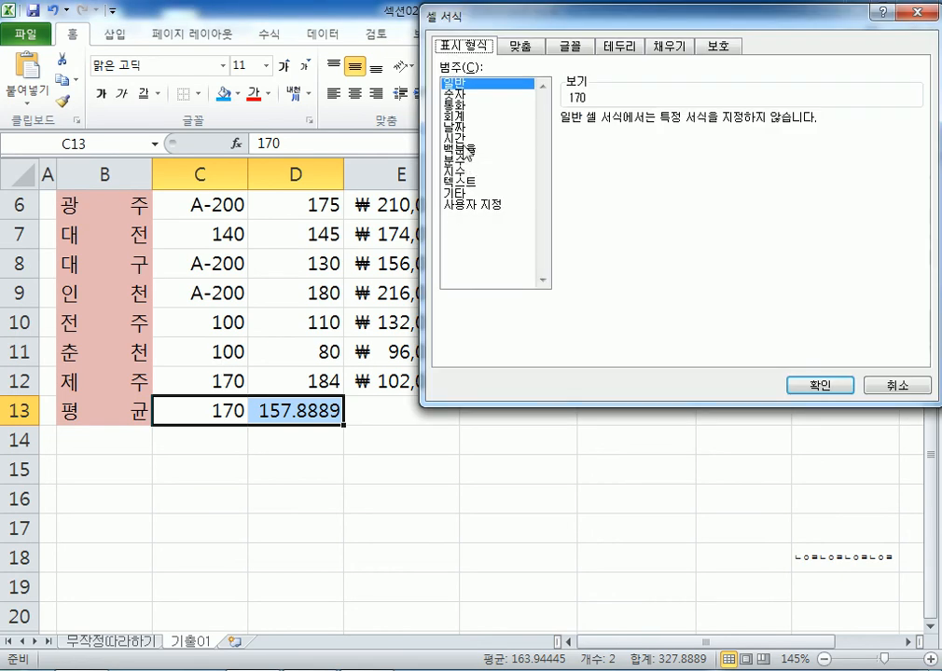
pyautogui.click(467, 96)
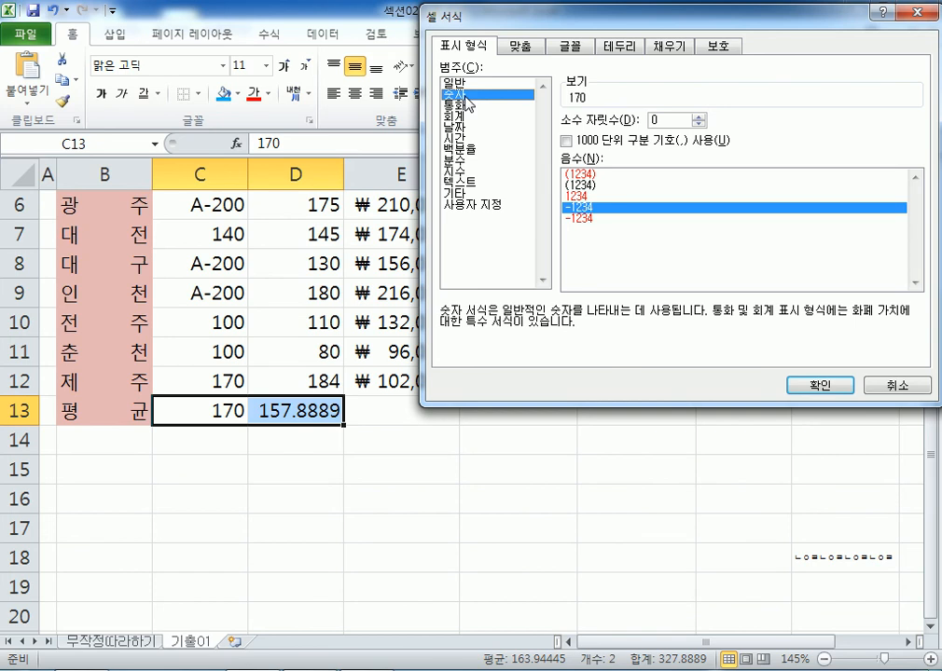
pyautogui.click(697, 118)
pyautogui.click(697, 118)
pyautogui.click(676, 120)
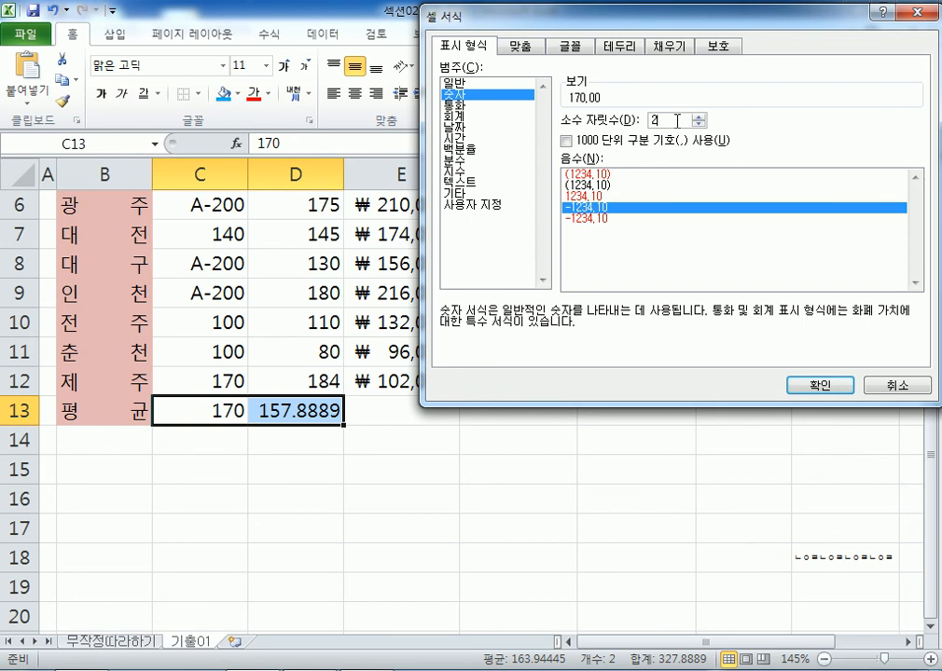
pyautogui.click(457, 204)
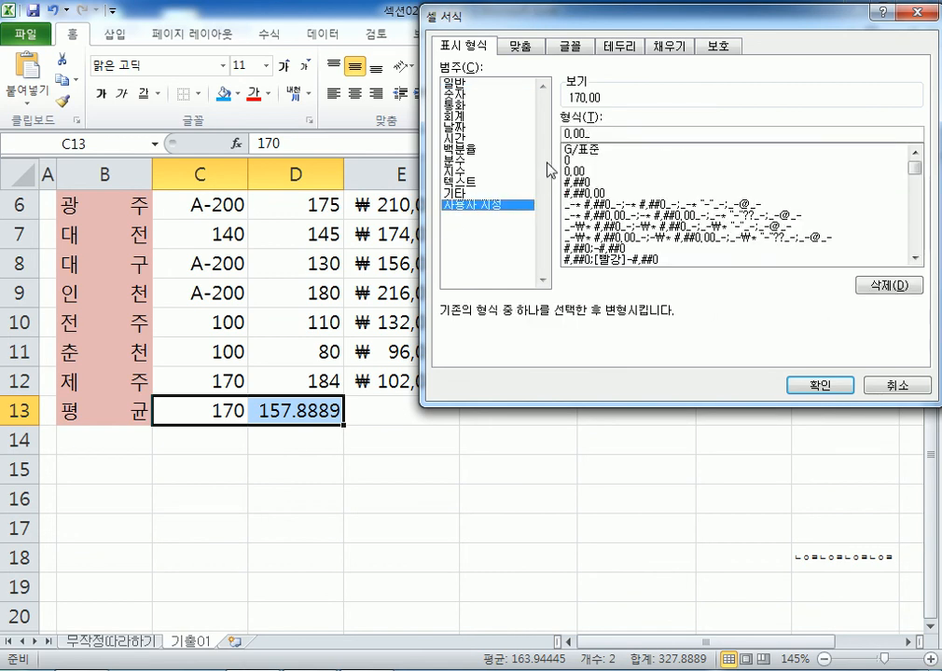
pyautogui.press('Escape')
# Find the 0.00 line in the Notepad notes, highlight the code and its decimal part, and return to Excel
pyautogui.hotkey('alt', 'Tab')
pyautogui.scroll(12, 151, 322)
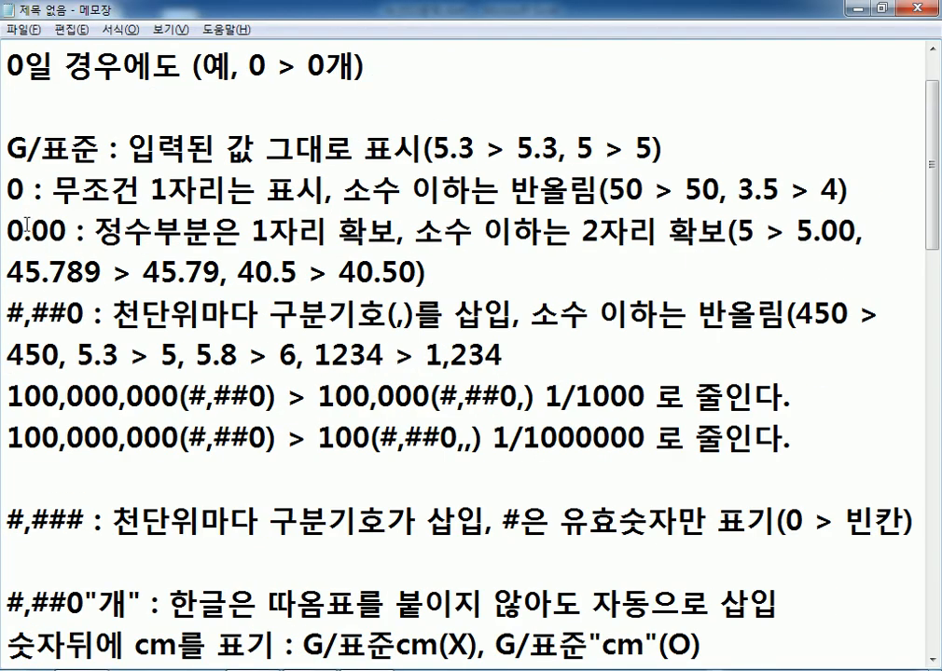
pyautogui.moveTo(7, 228); pyautogui.dragTo(67, 231)
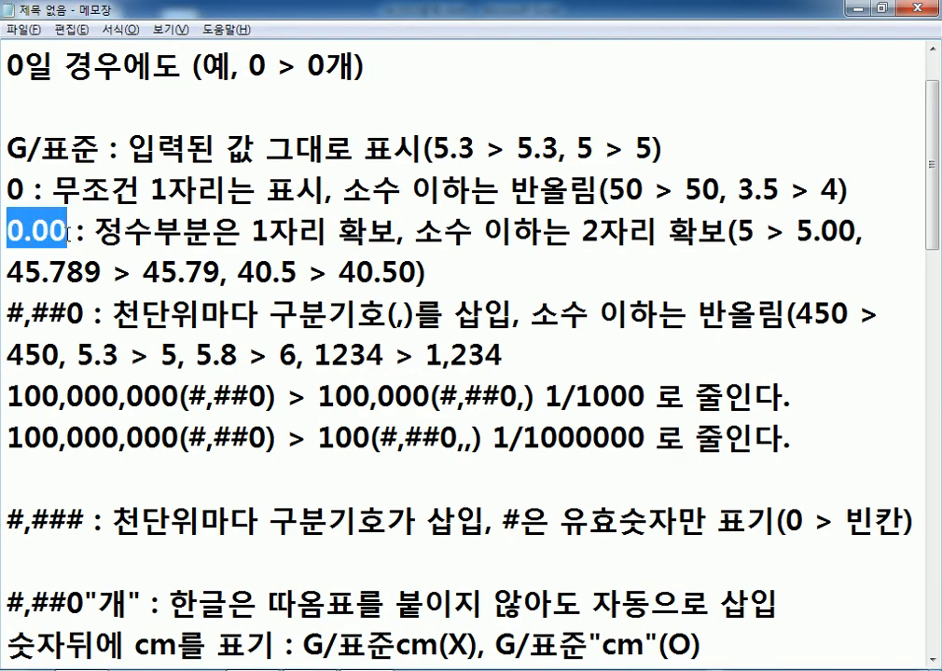
pyautogui.moveTo(32, 230); pyautogui.dragTo(67, 229)
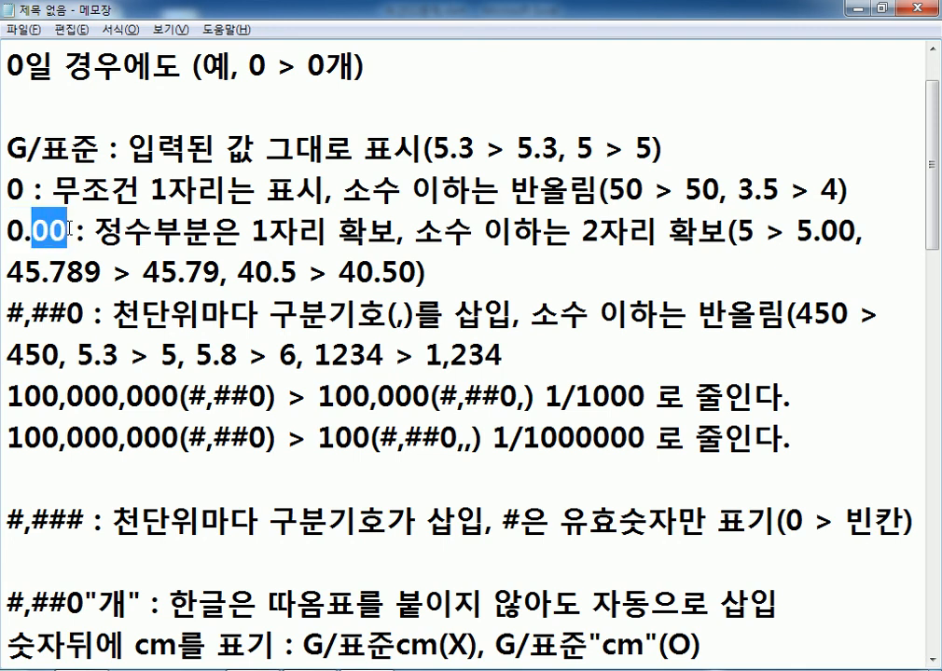
pyautogui.hotkey('alt', 'Tab')
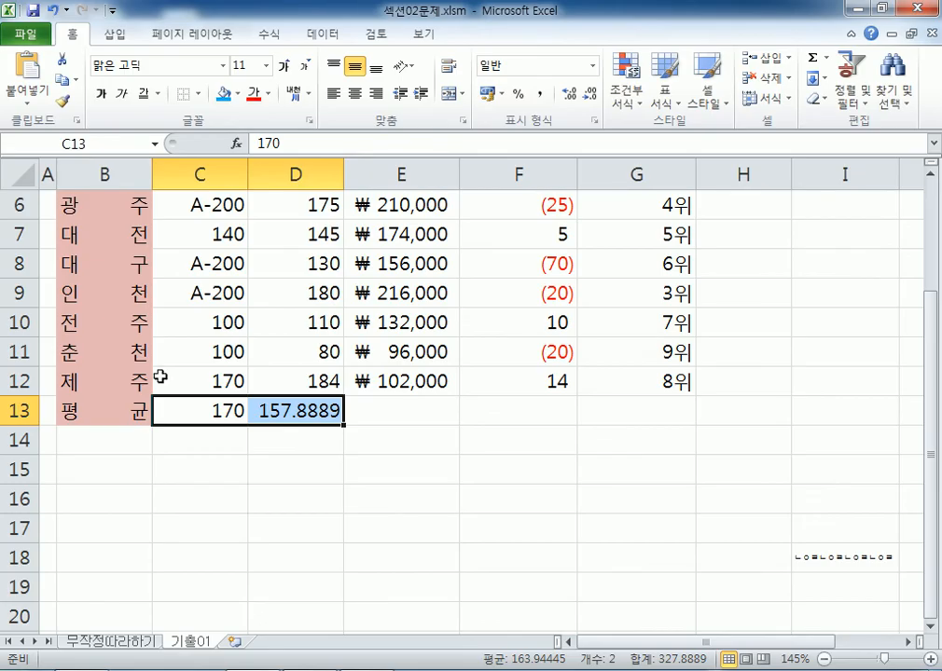
# Increase the decimals of the averages in C13:D13 to two places
pyautogui.click(271, 414)
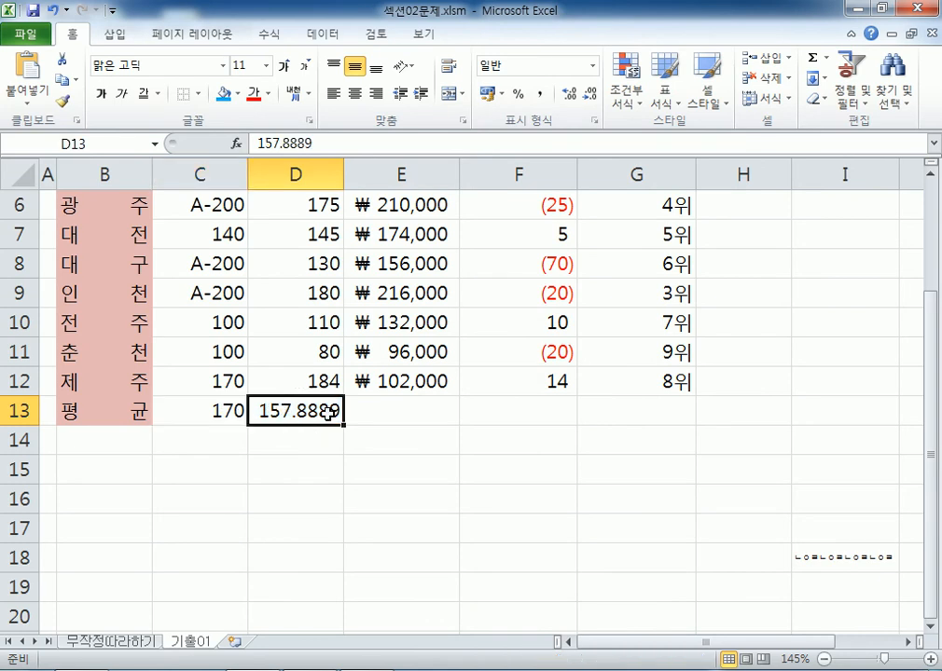
pyautogui.moveTo(204, 415); pyautogui.dragTo(275, 415)
pyautogui.click(574, 97)
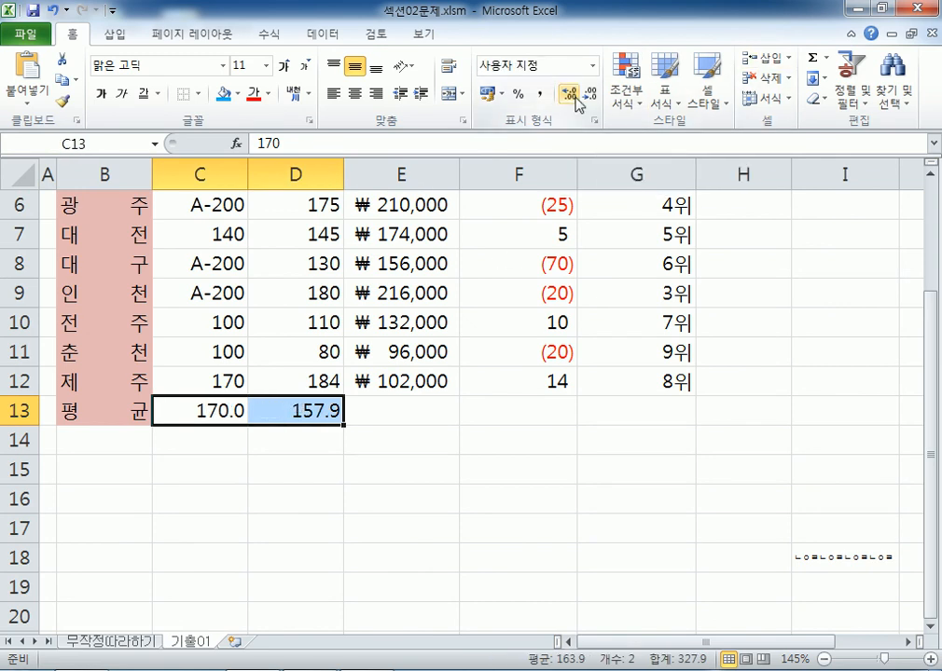
pyautogui.click(574, 96)
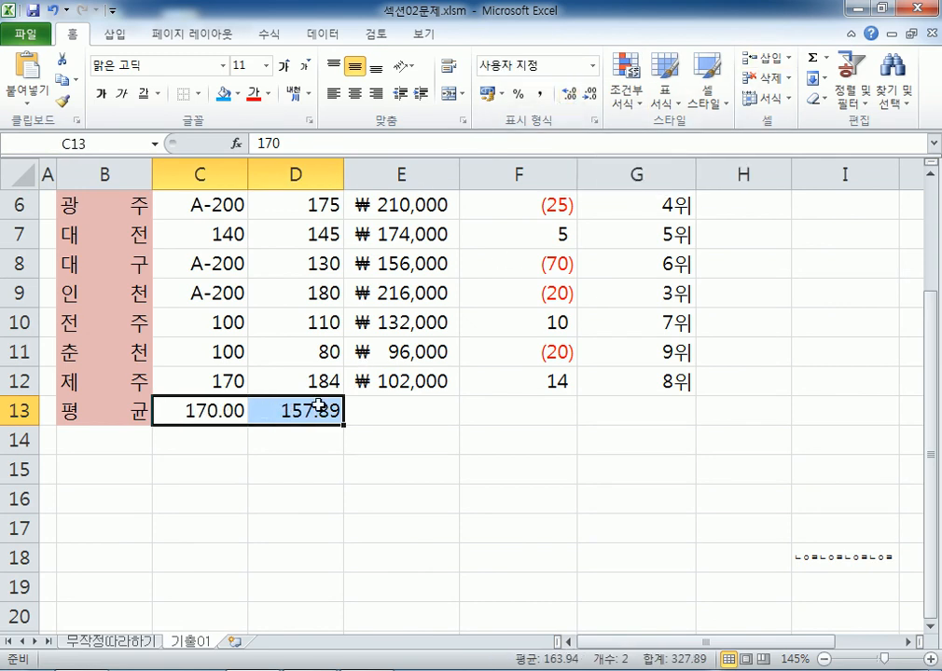
# Apply the 숫자 number format with 2 decimal places to the averages in C13:D13
pyautogui.hotkey('ctrl', '1')
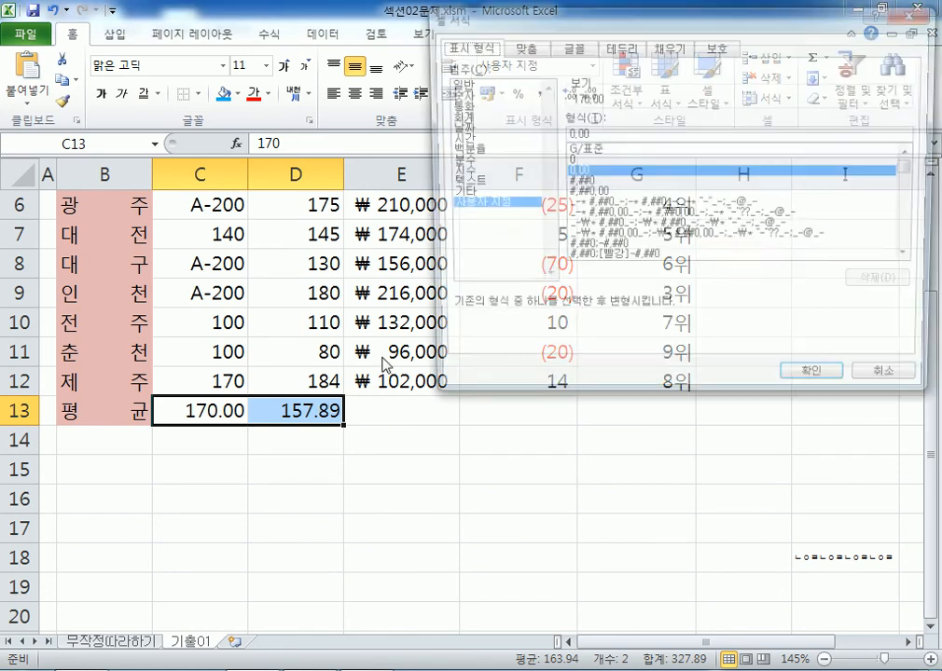
pyautogui.click(458, 94)
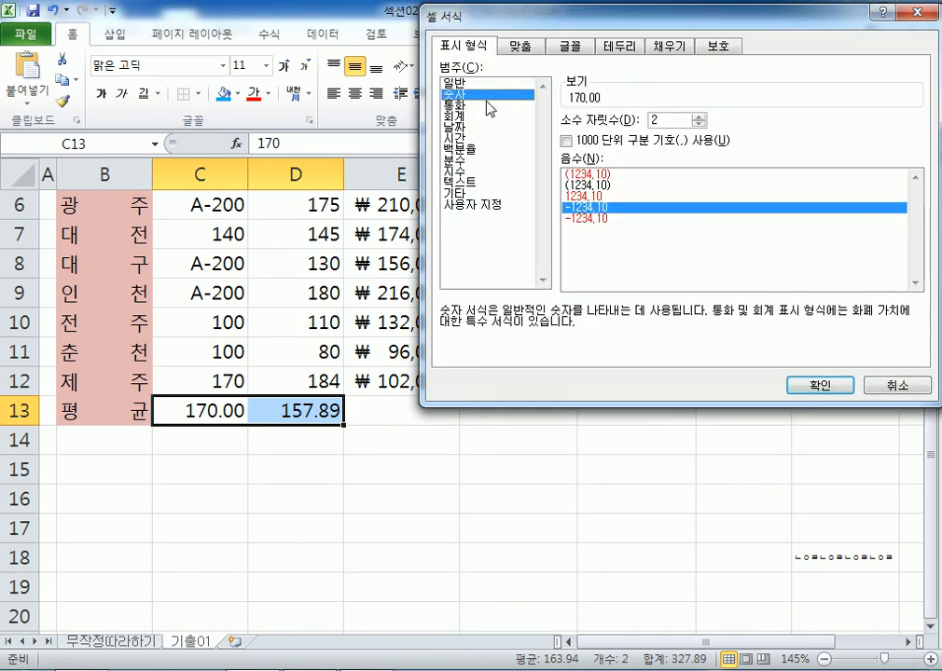
pyautogui.click(698, 124)
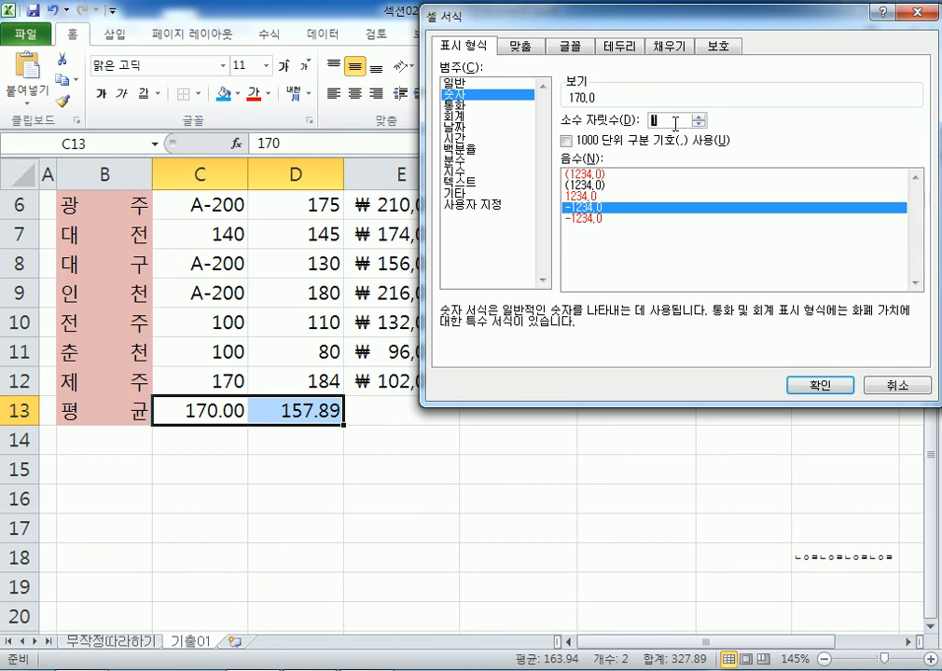
pyautogui.click(455, 83)
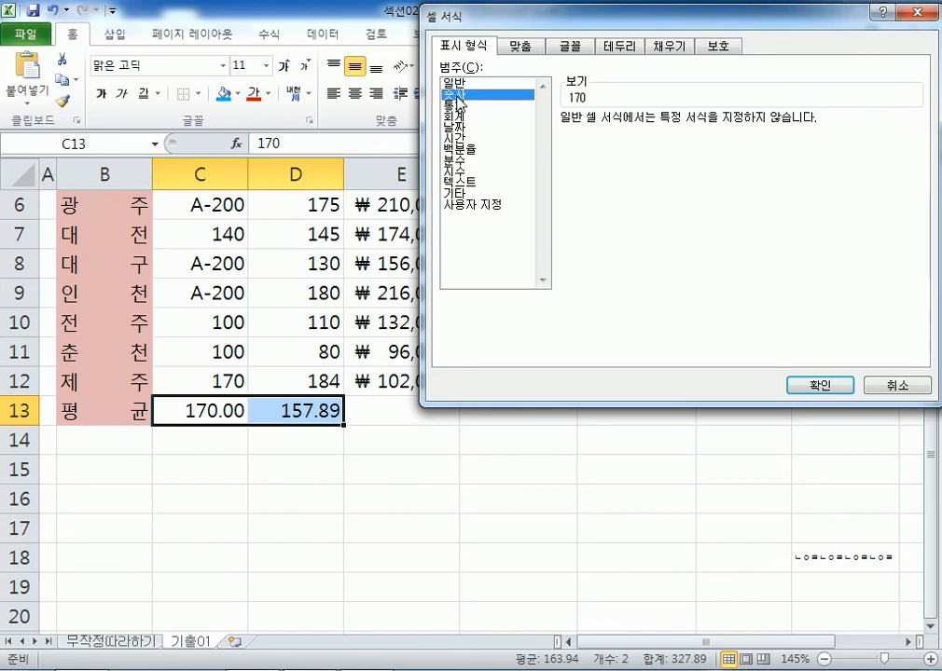
pyautogui.click(455, 94)
pyautogui.click(699, 118)
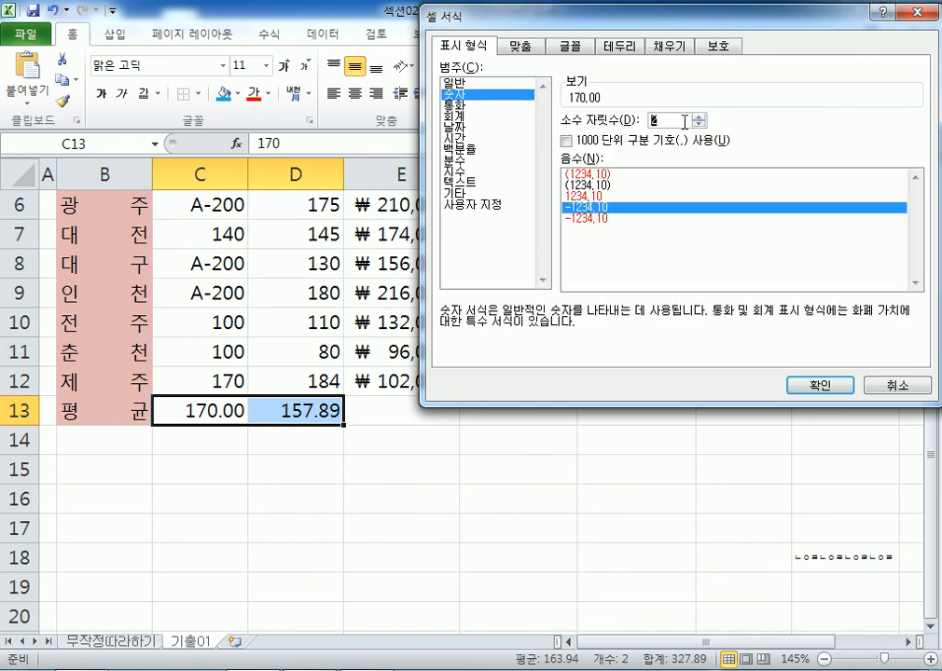
pyautogui.click(811, 385)
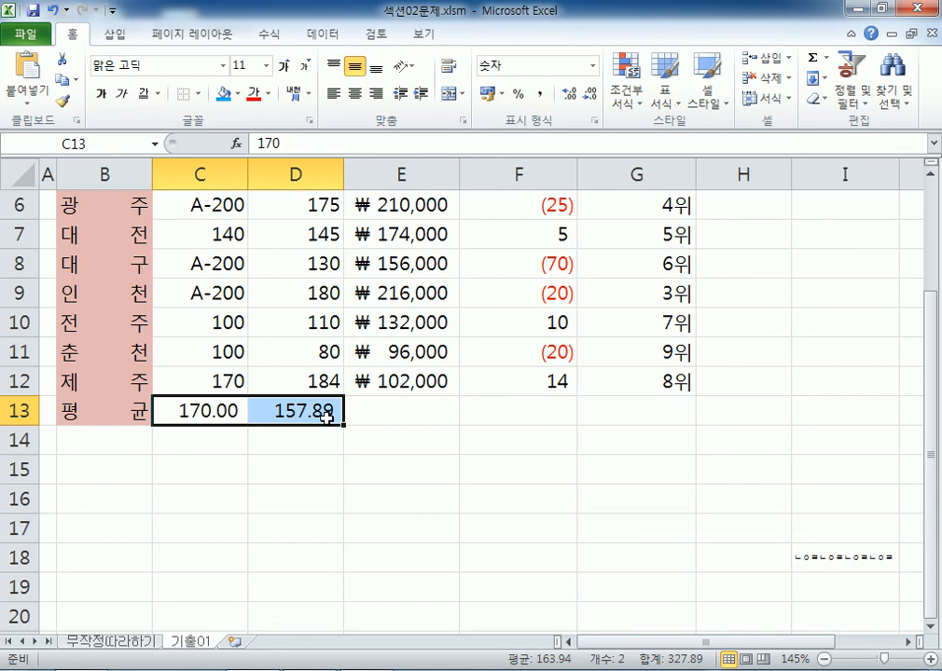
# Compare the custom format codes 0.00_ and 0.00 with the 숫자 format with 2 decimal places for C13:D13
pyautogui.hotkey('ctrl', '1')
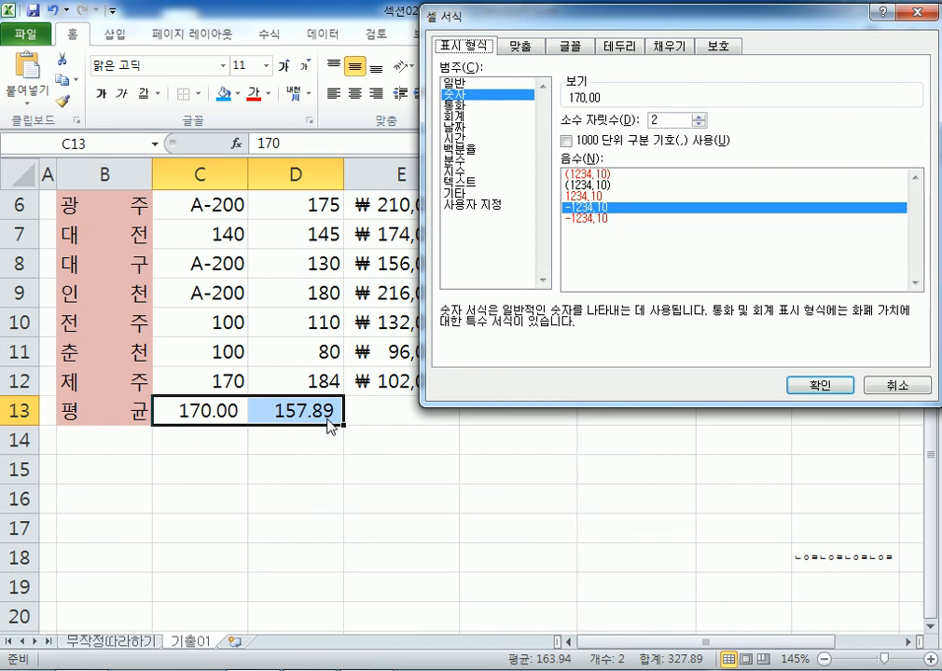
pyautogui.click(492, 207)
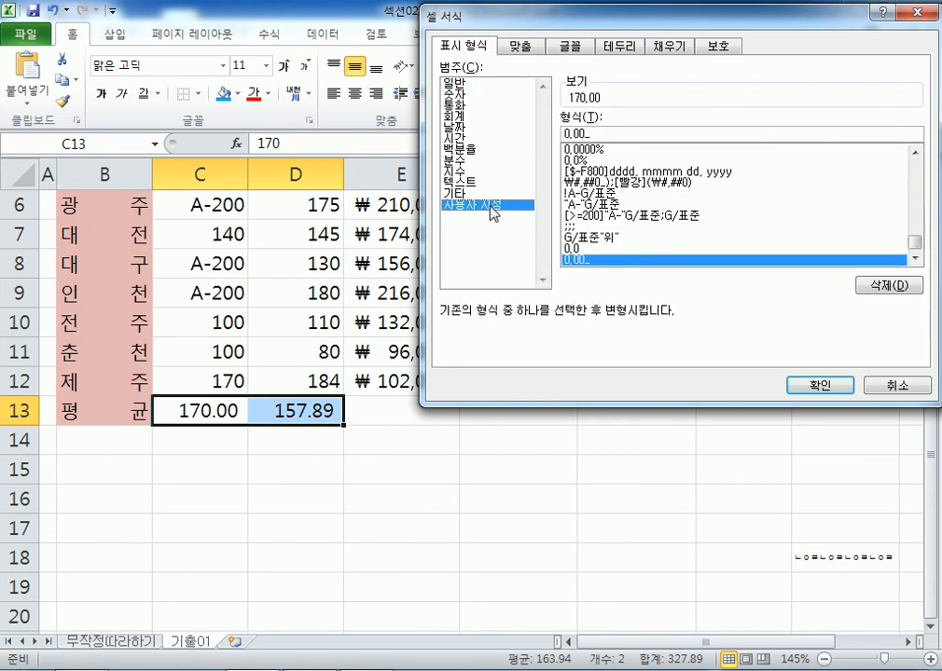
pyautogui.moveTo(914, 244); pyautogui.dragTo(914, 164)
pyautogui.click(662, 171)
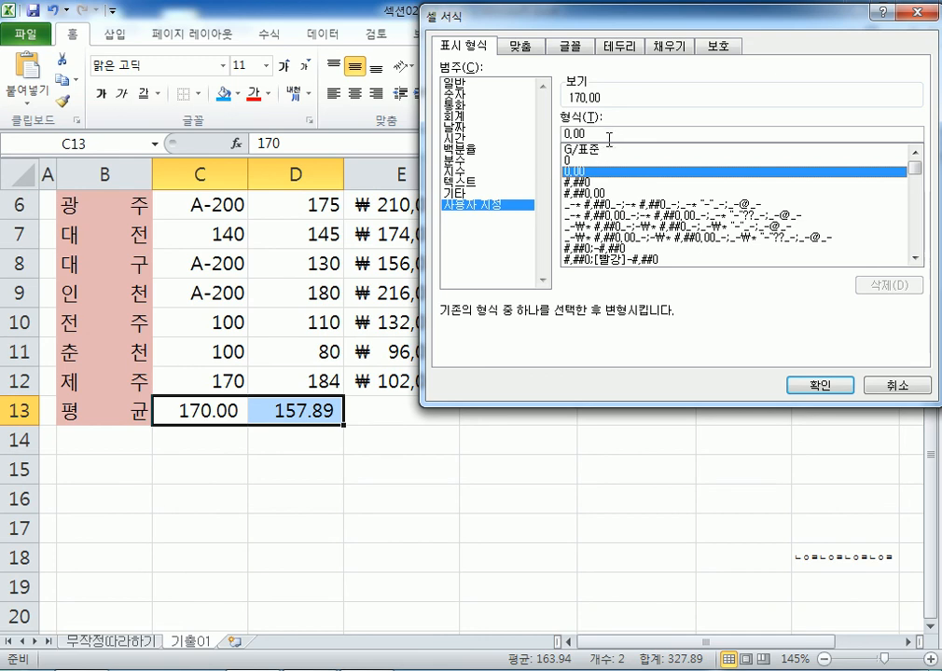
pyautogui.click(466, 95)
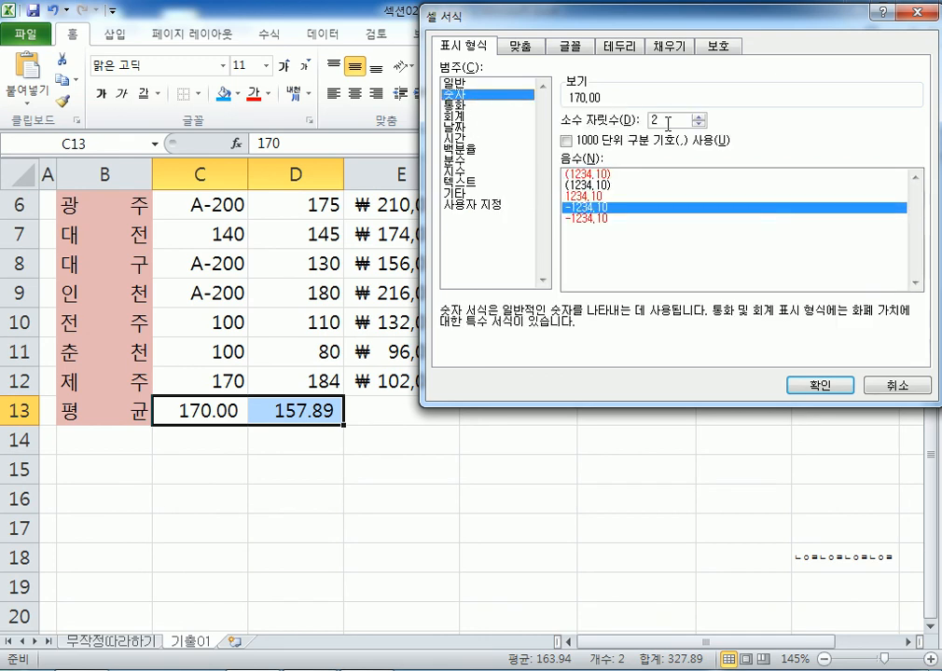
pyautogui.moveTo(617, 16); pyautogui.dragTo(580, 221)
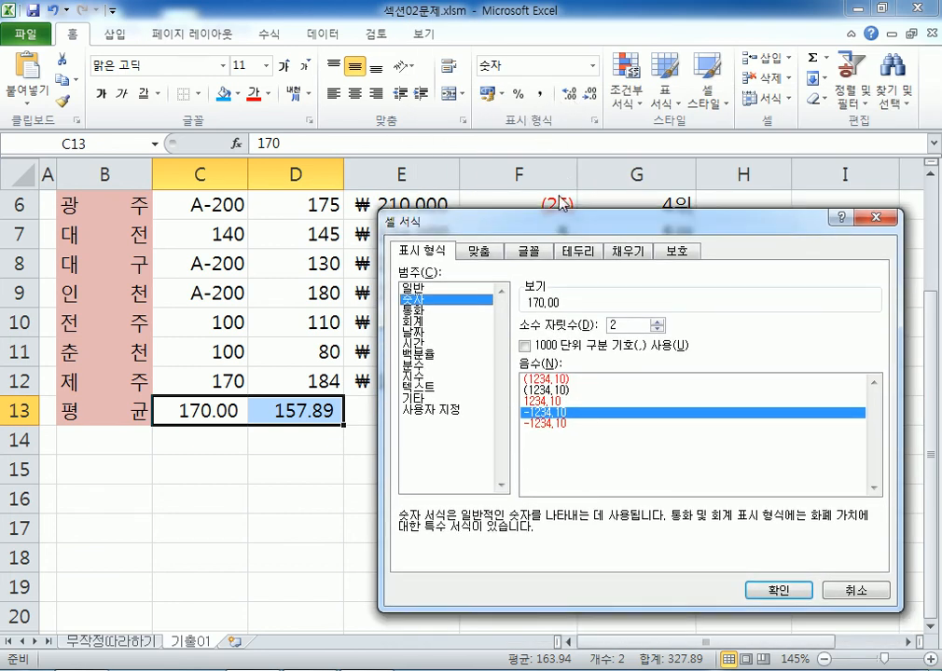
pyautogui.moveTo(550, 230); pyautogui.dragTo(597, 91)
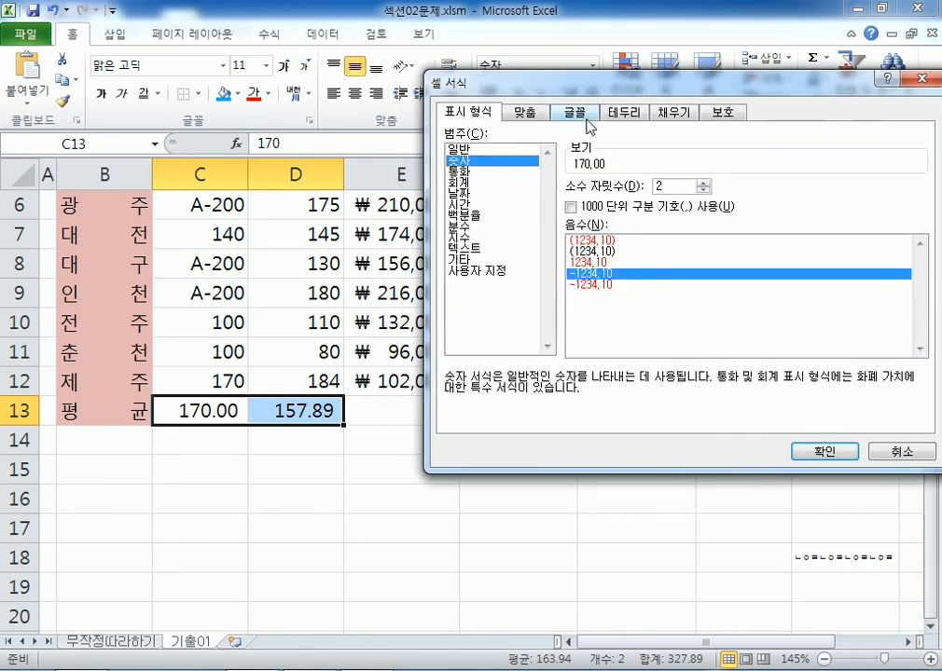
# Apply the custom number format 0.00 to the averages in C13:D13
pyautogui.click(478, 272)
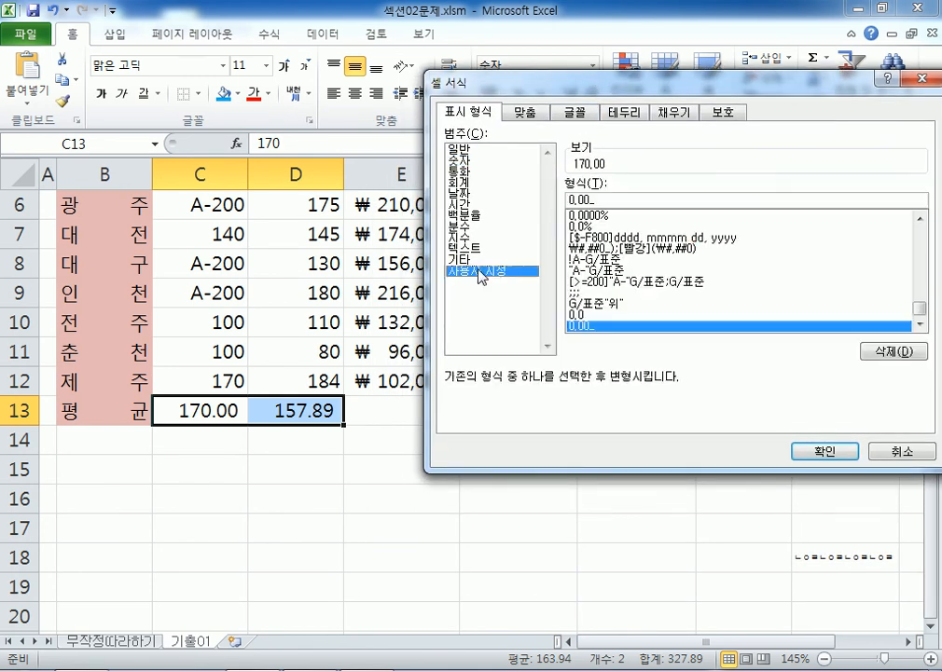
pyautogui.moveTo(918, 307); pyautogui.dragTo(731, 231)
pyautogui.click(580, 239)
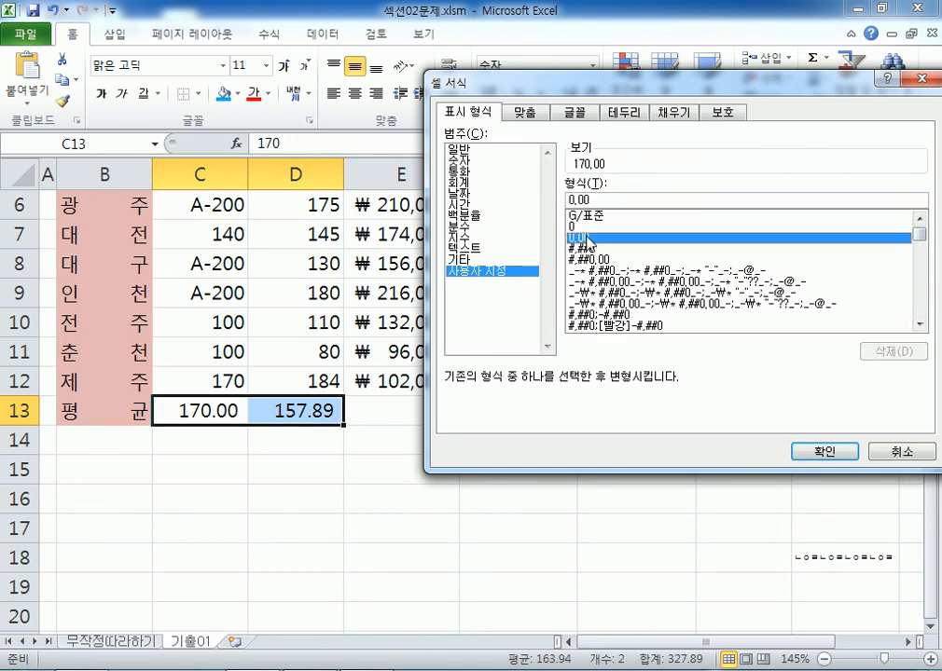
pyautogui.click(801, 449)
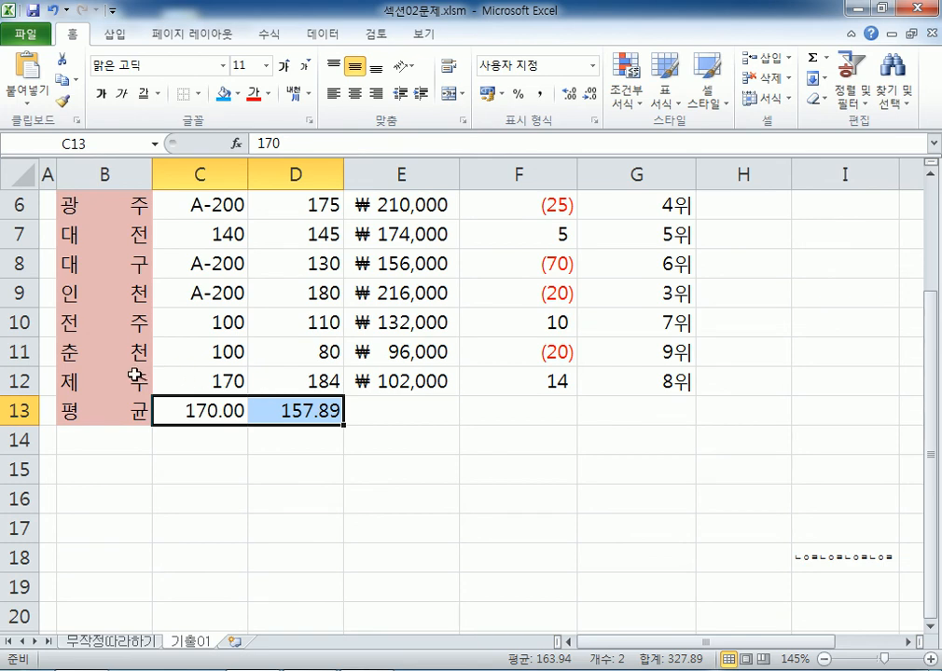
# Apply all borders and a thick outer box border to the table B3:G13
pyautogui.scroll(-4, 133, 378)
pyautogui.scroll(2, 122, 359)
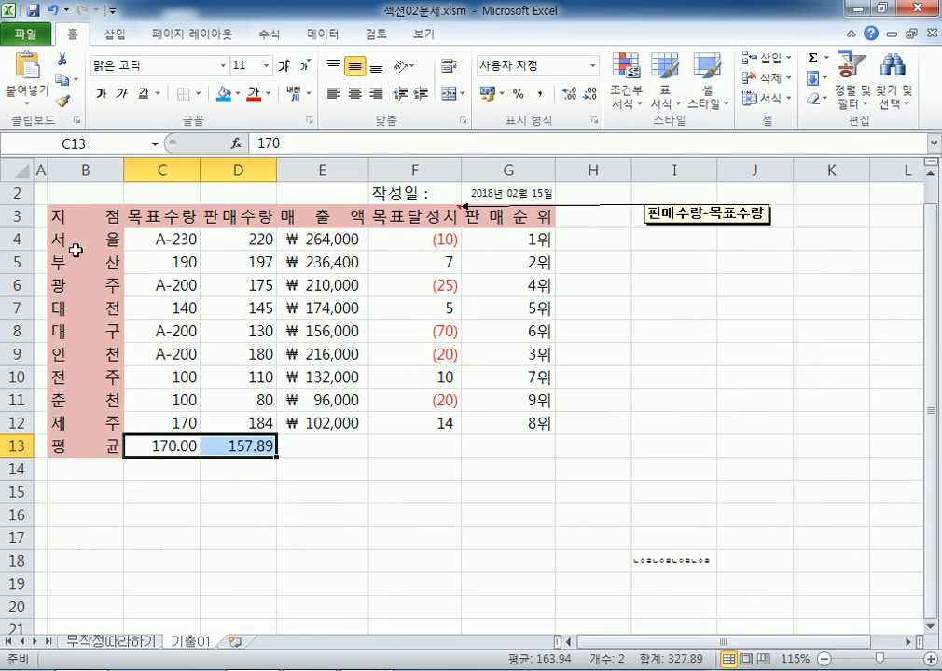
pyautogui.moveTo(81, 218); pyautogui.dragTo(471, 448)
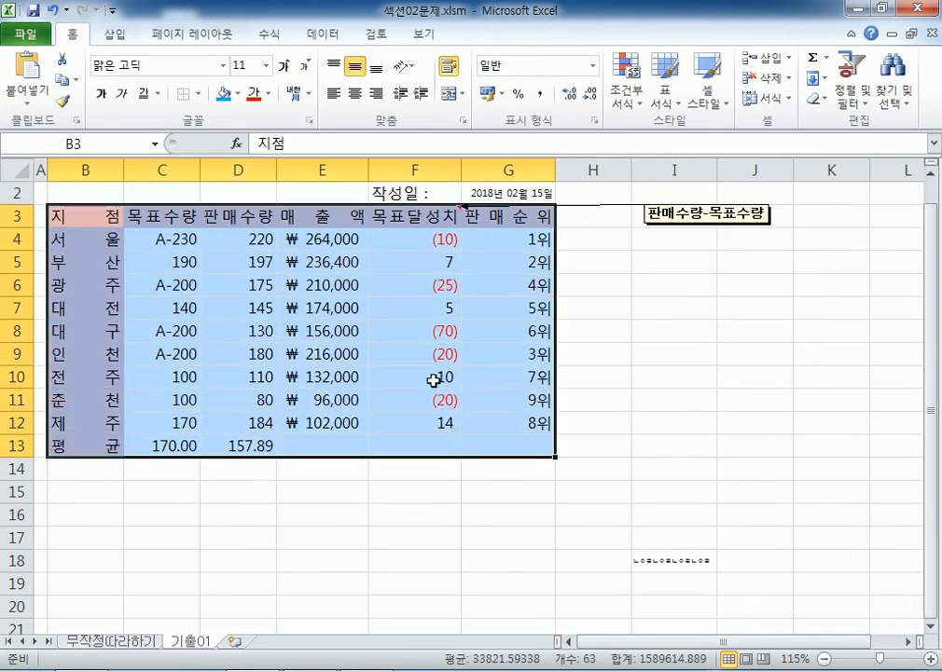
pyautogui.click(199, 96)
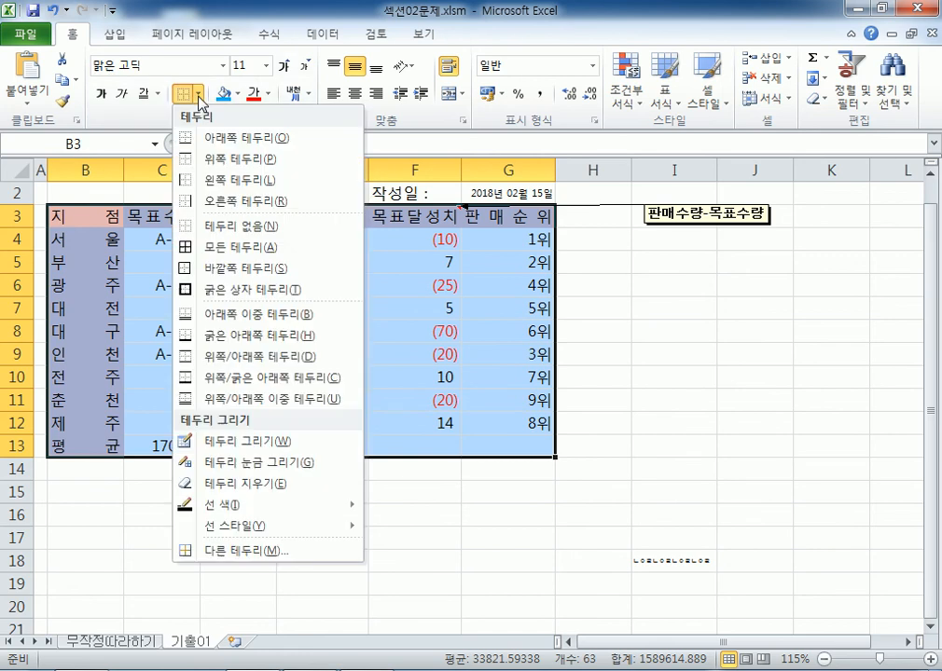
pyautogui.click(230, 249)
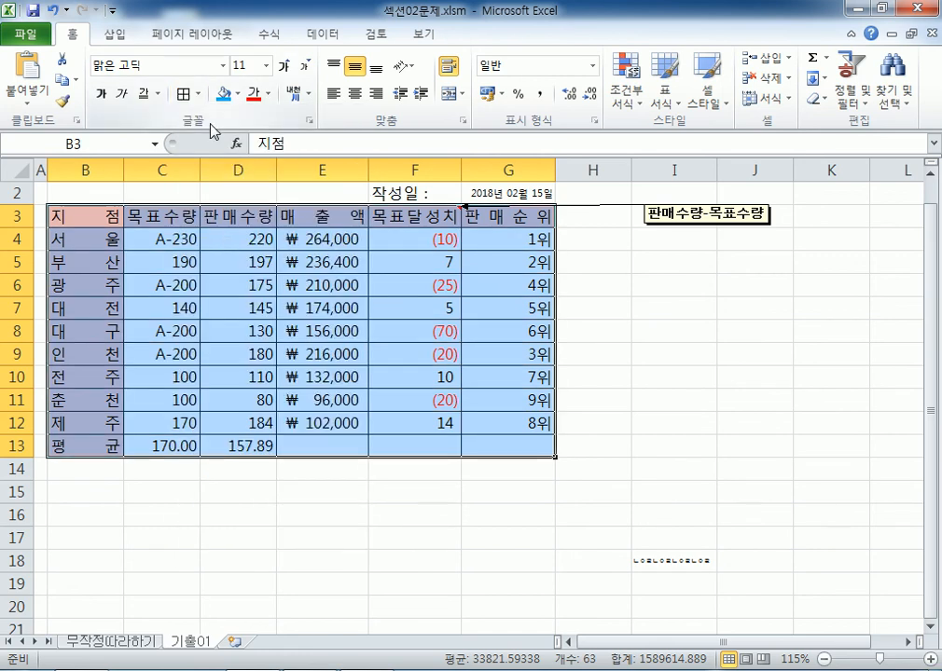
pyautogui.click(198, 94)
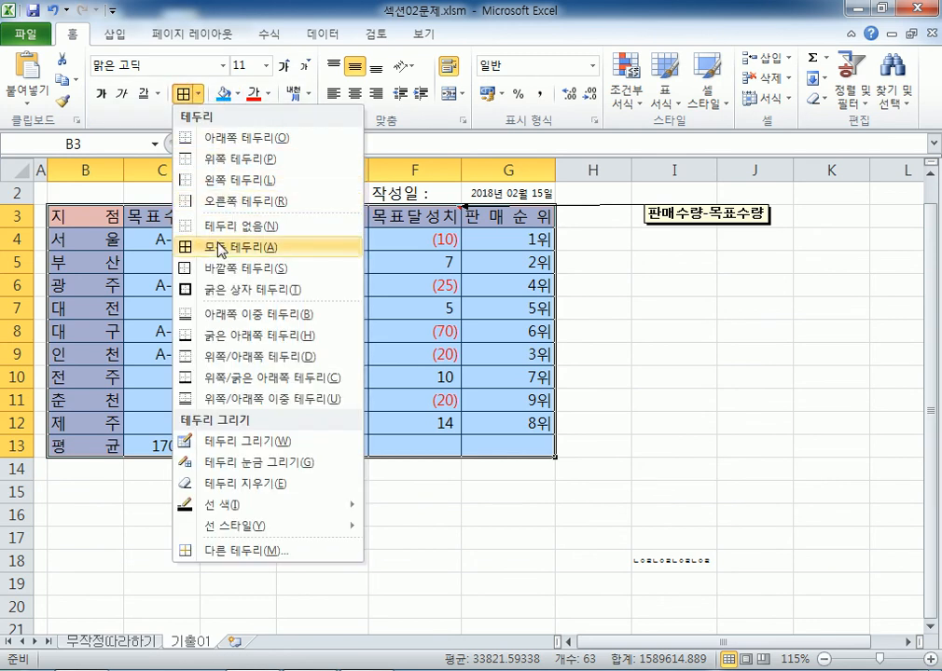
pyautogui.click(217, 295)
pyautogui.click(732, 488)
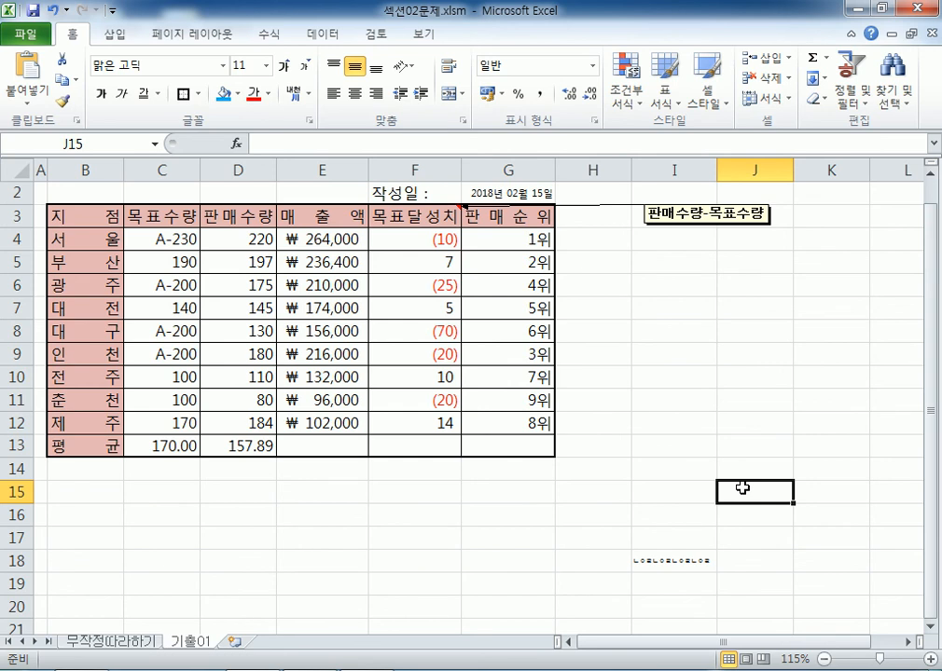
# Add both diagonal borders to the empty cells E13:G13 so that each is crossed out with an X
pyautogui.moveTo(313, 444); pyautogui.dragTo(494, 444)
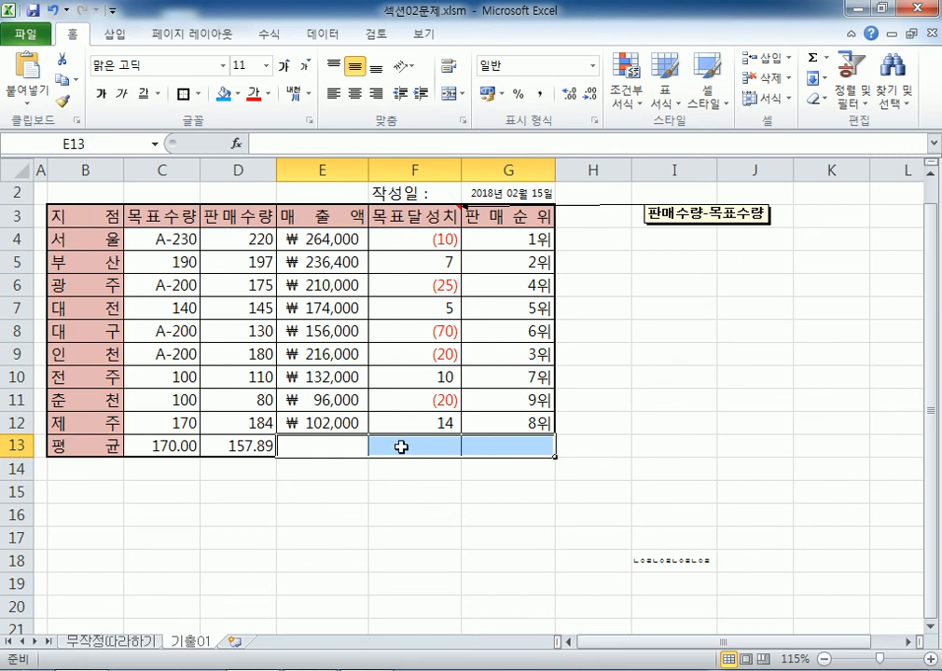
pyautogui.hotkey('ctrl', '1')
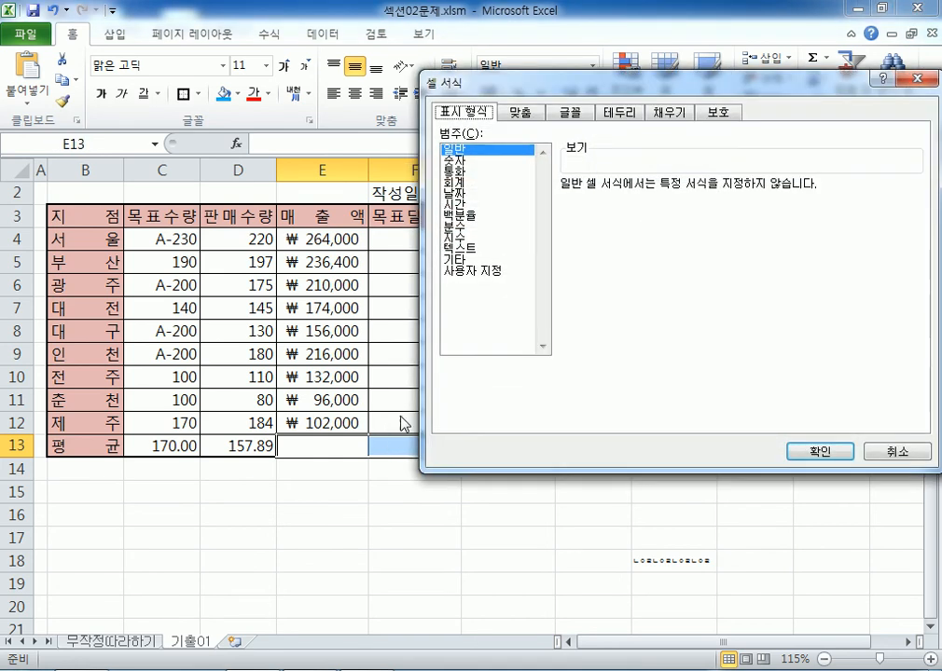
pyautogui.click(618, 112)
pyautogui.click(585, 311)
pyautogui.click(791, 311)
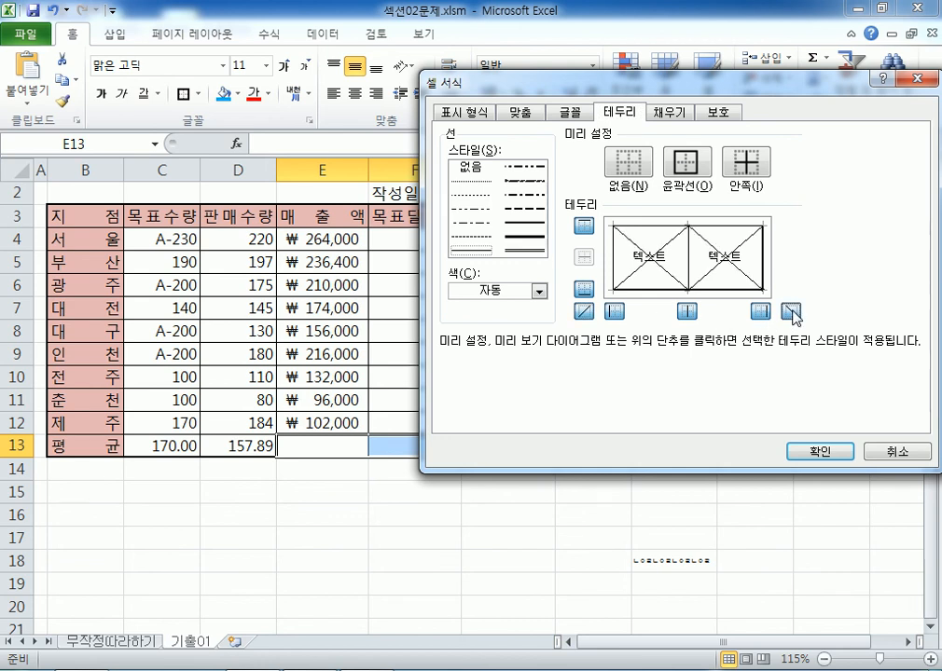
pyautogui.click(722, 262)
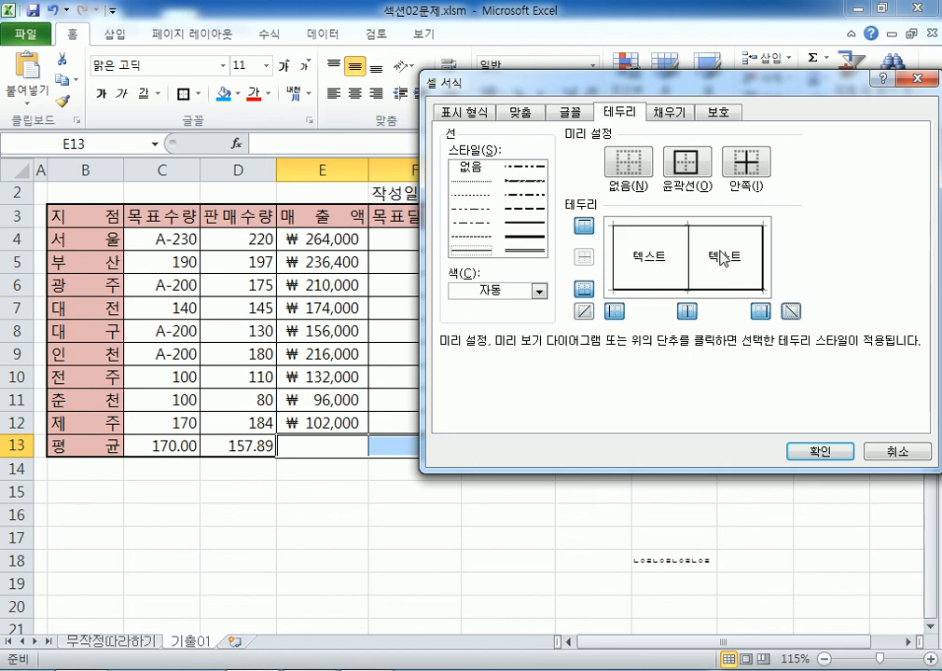
pyautogui.click(641, 273)
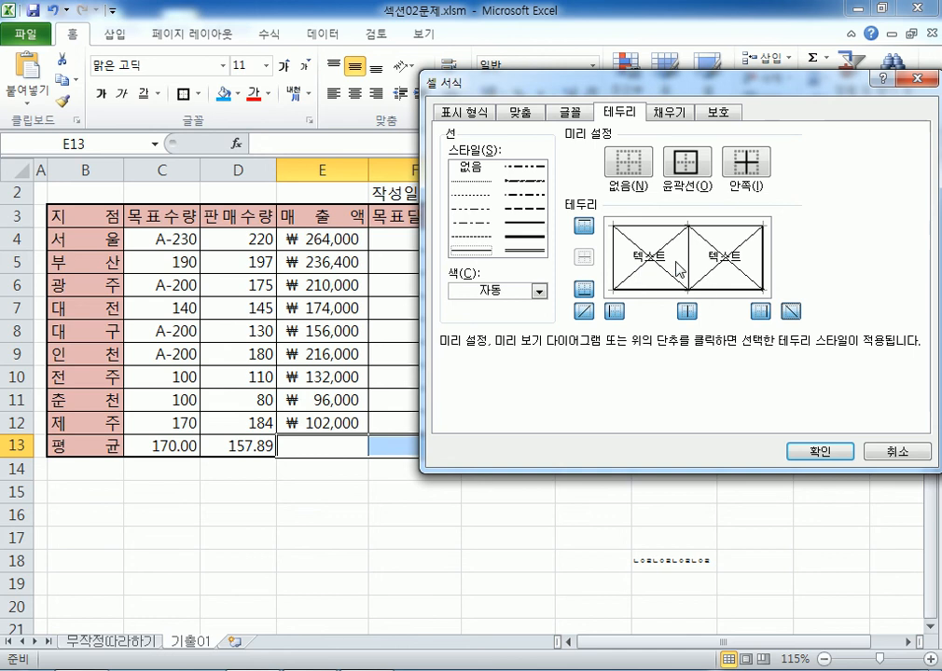
pyautogui.click(794, 454)
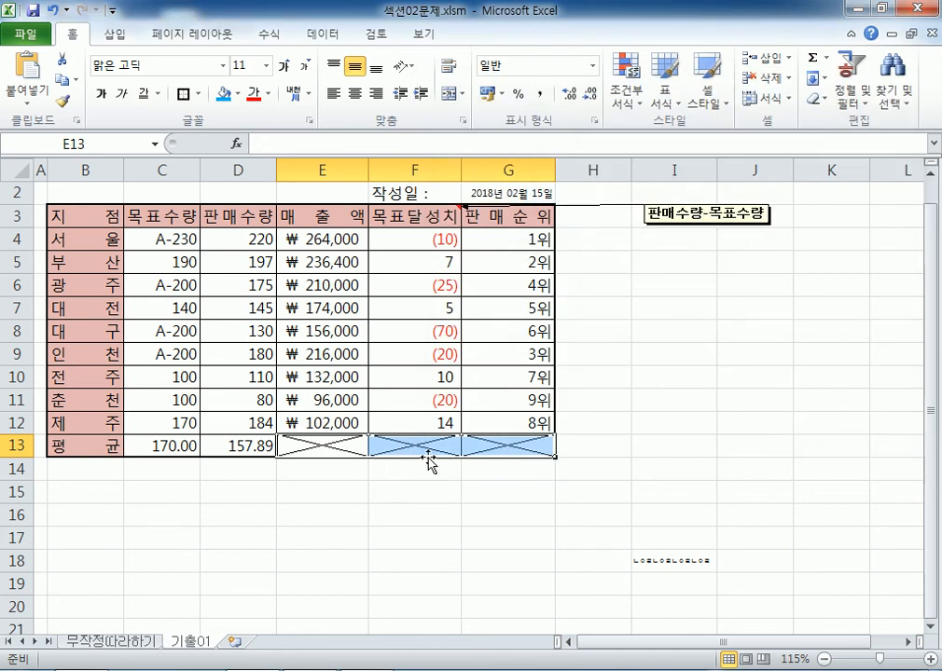
pyautogui.click(297, 512)
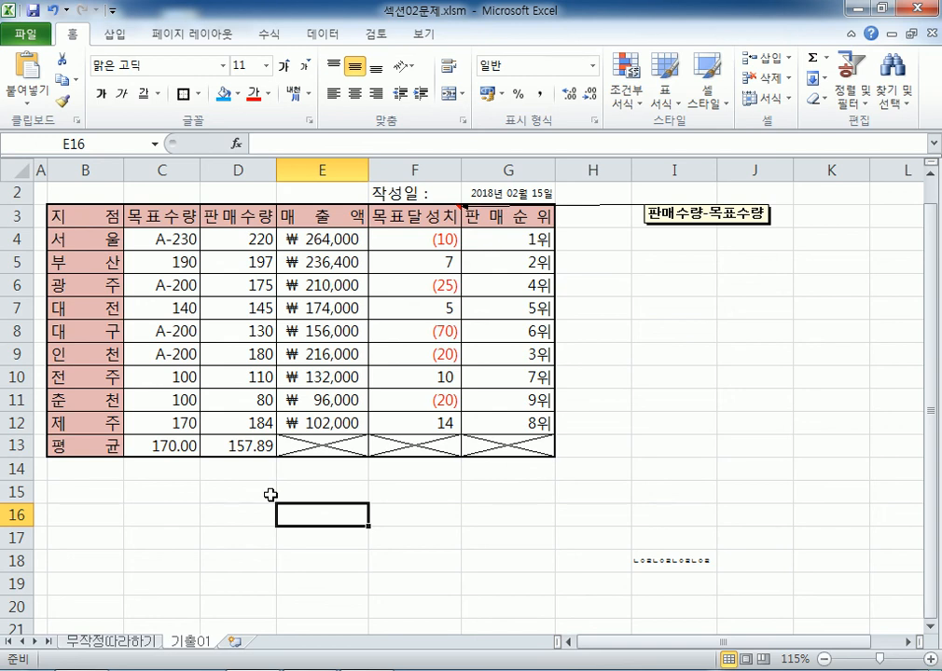
# Switch to Notepad and find the note on the conditional format [>=200]"A-"G/표준;G/표준
pyautogui.hotkey('alt', 'Tab')
pyautogui.scroll(-3, 66, 384)
pyautogui.scroll(-5, 65, 384)
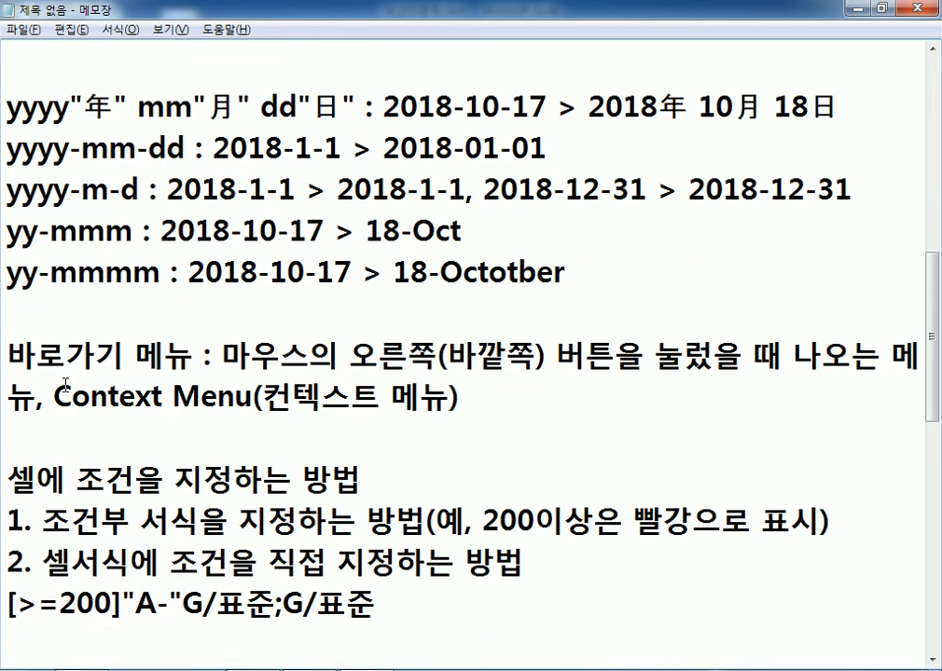
pyautogui.click(109, 227)
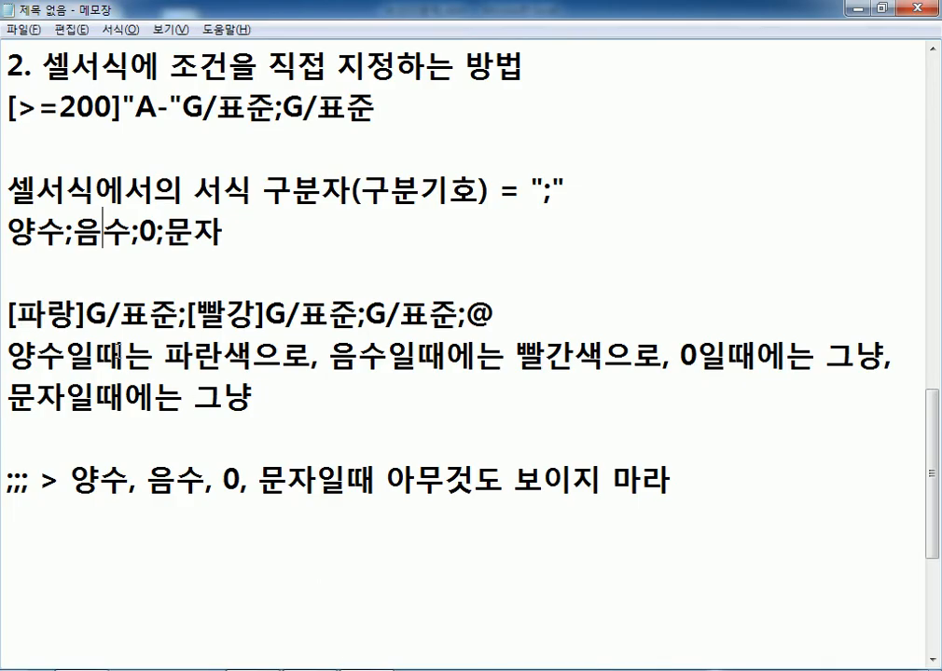
# Remove the equals sign from the [>=200] condition and try it after 200 and after the closing bracket
pyautogui.moveTo(19, 109); pyautogui.dragTo(59, 109)
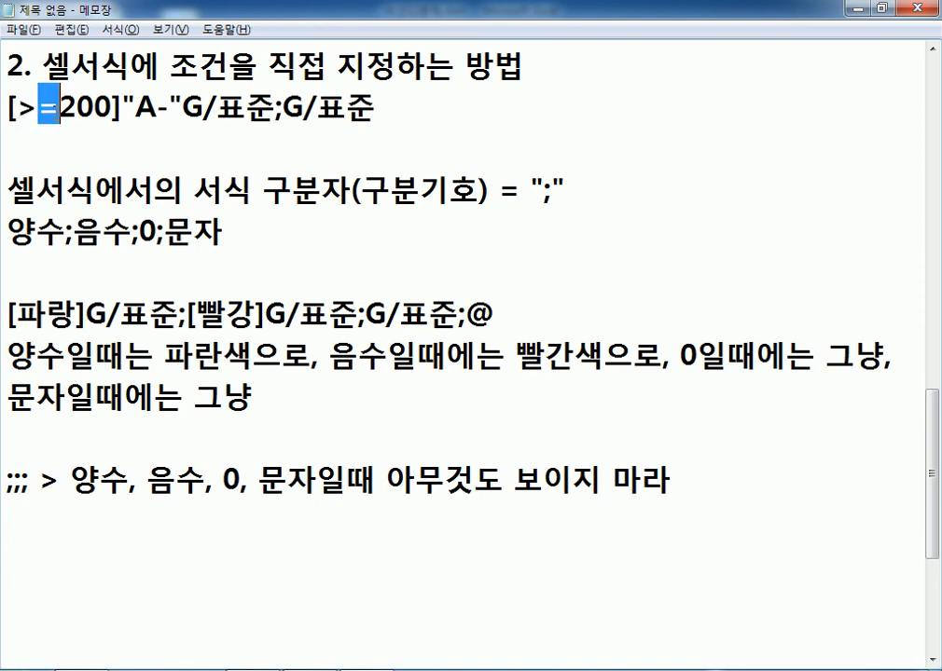
pyautogui.press('Delete')
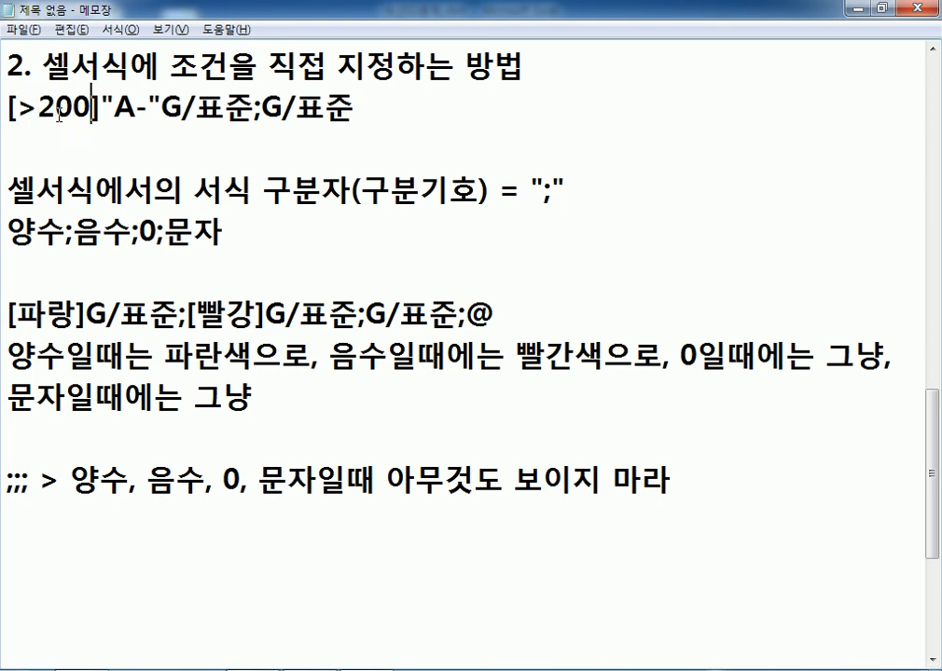
pyautogui.press('Right')
pyautogui.press('Right')
pyautogui.press('Right')
pyautogui.write('=')
pyautogui.press('Left')
pyautogui.press('Delete')
pyautogui.press('Right')
pyautogui.write('=')
pyautogui.press('Left')
pyautogui.press('Delete')
# Restore the equals sign right after the > in the condition so it reads [>=200]
pyautogui.press('Left')
pyautogui.press('Left')
pyautogui.press('Left')
pyautogui.press('Left')
pyautogui.press('Left')
pyautogui.write('=')
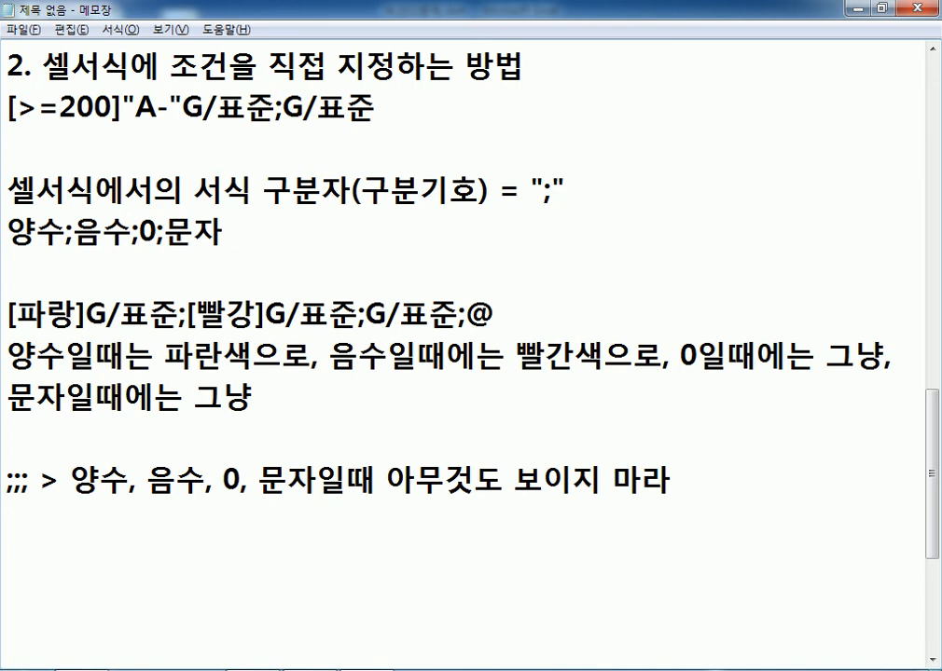
# Try deleting the second G/표준 from the conditional format note, highlight the remaining [>=200]"A-"G/표준, and undo the deletion
pyautogui.click(374, 105)
pyautogui.press('Left')
pyautogui.press('Left')
pyautogui.press('Left')
pyautogui.press('Left')
pyautogui.press('Left')
pyautogui.press('Left')
pyautogui.press('Right')
pyautogui.press('Right')
pyautogui.hotkey('shift', 'End')
pyautogui.press('Delete')
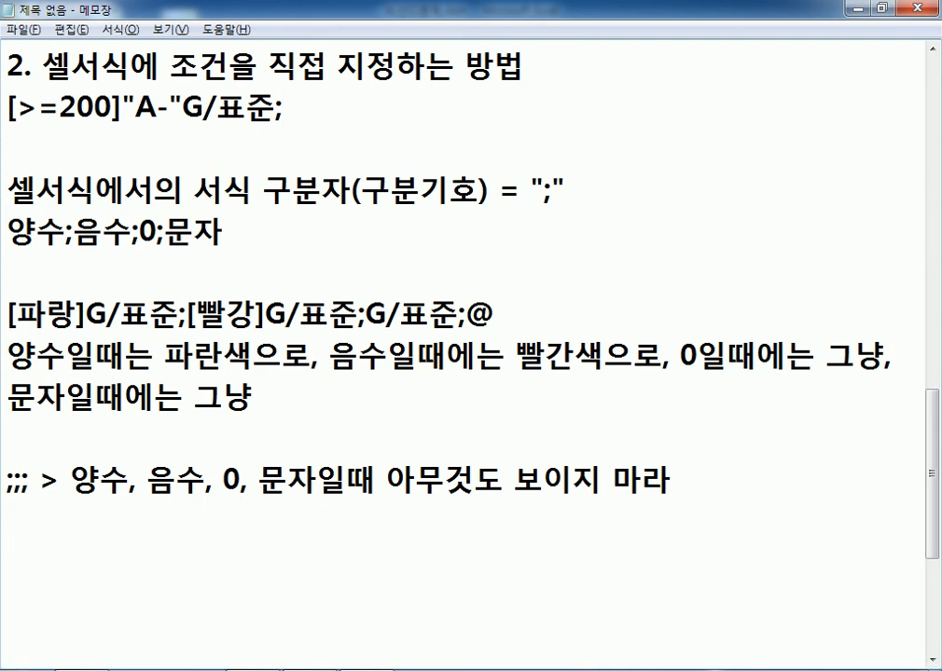
pyautogui.press('Left')
pyautogui.hotkey('shift', 'Home')
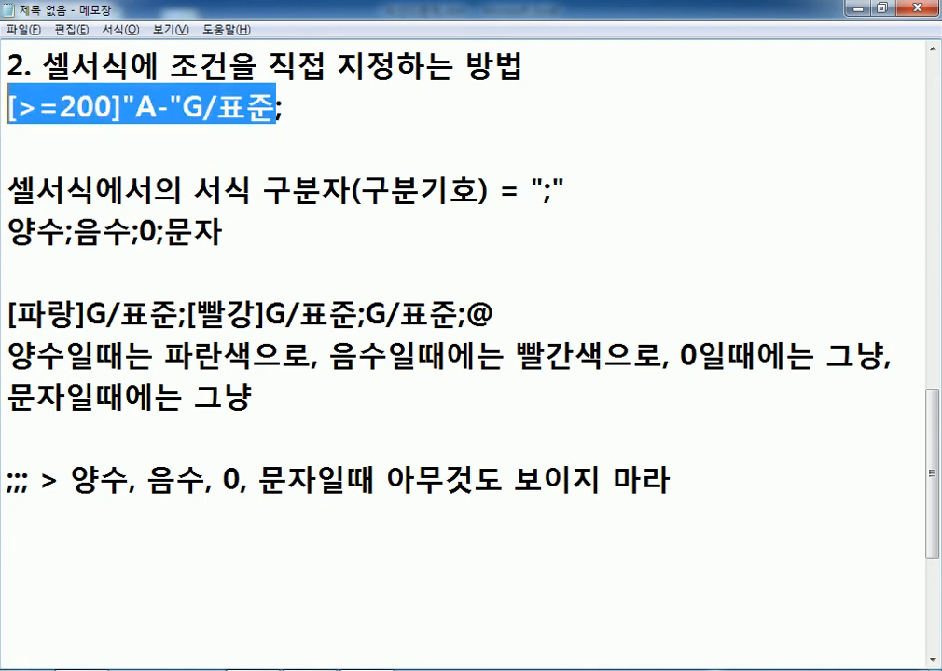
pyautogui.press('End')
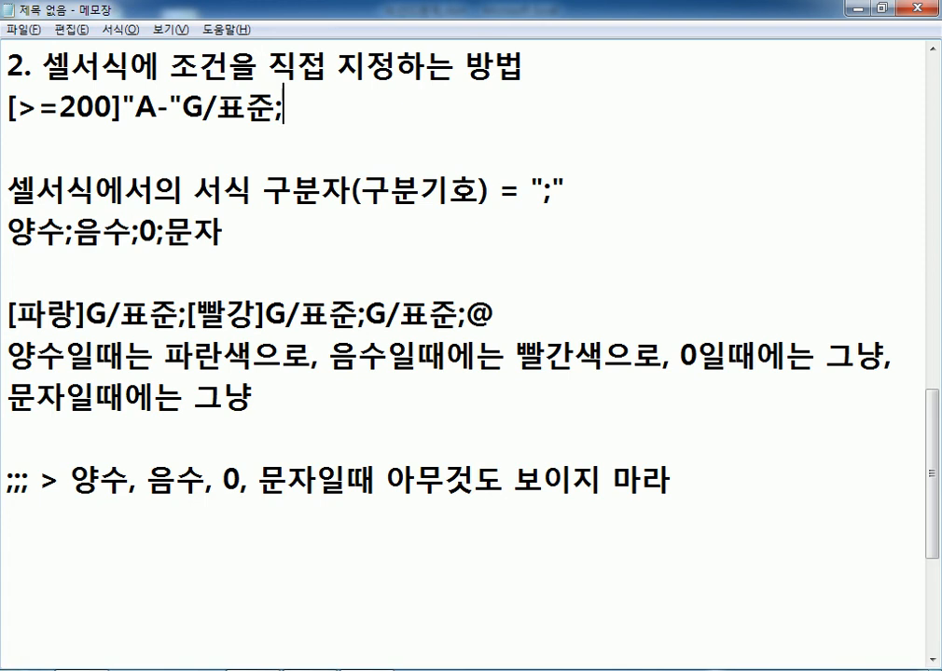
pyautogui.hotkey('ctrl', 'z')
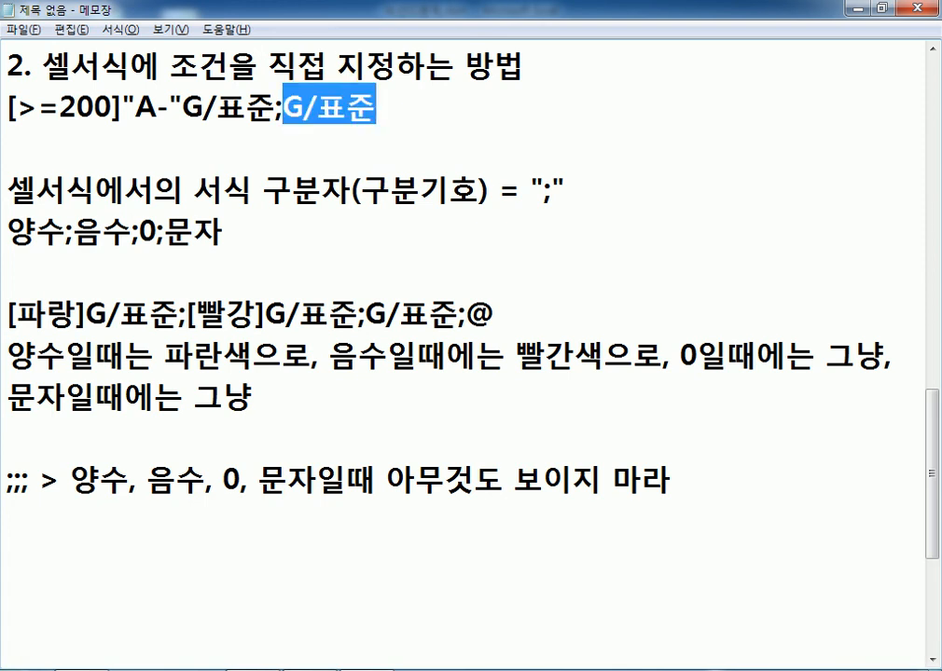
# Try deleting the separator and second section ;G/표준 from the conditional format note, and undo the deletion
pyautogui.press('Left')
pyautogui.press('Left')
pyautogui.press('Left')
pyautogui.press('Left')
pyautogui.press('Left')
pyautogui.hotkey('shift', 'End')
pyautogui.press('Delete')
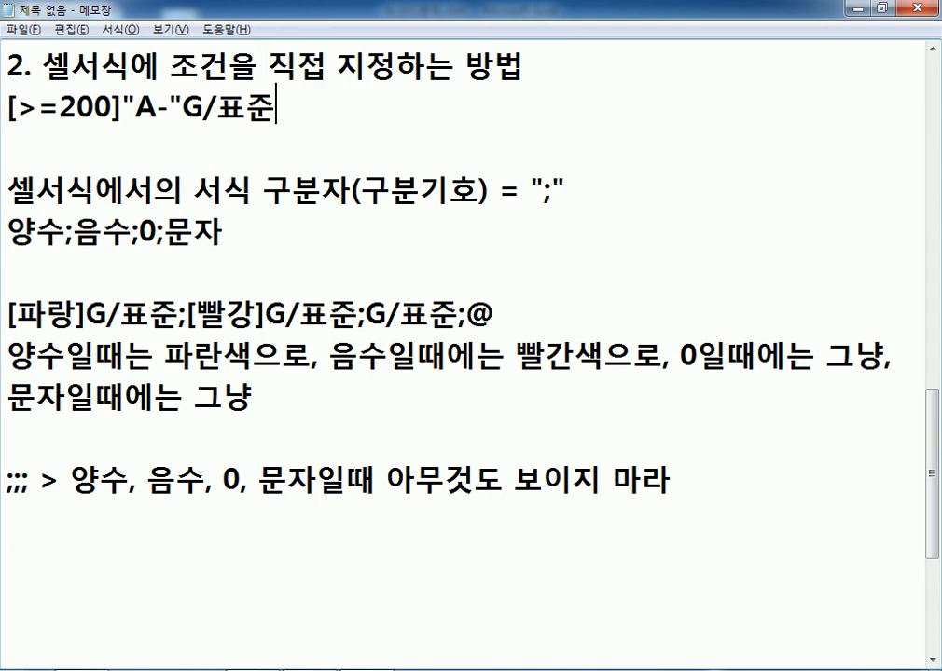
pyautogui.hotkey('ctrl', 'z')
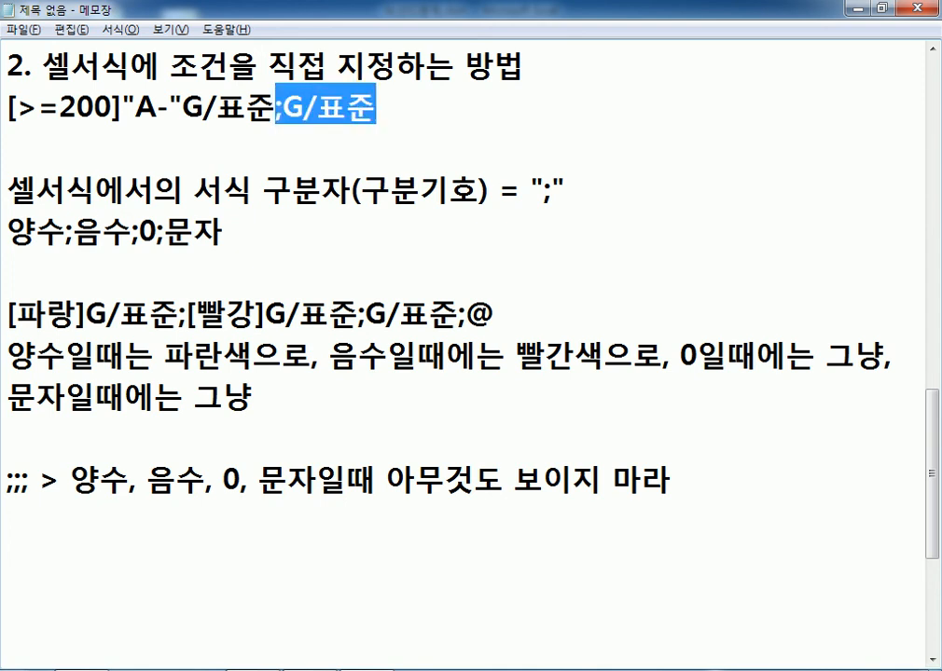
# Highlight the semicolon separating the two sections of [>=200]"A-"G/표준;G/표준 and examine the G/표준 section after it
pyautogui.press('Left')
pyautogui.press('Left')
pyautogui.press('Left')
pyautogui.press('Left')
pyautogui.hotkey('shift', 'End')
pyautogui.press('Left')
pyautogui.press('Left')
pyautogui.press('Left')
pyautogui.moveTo(277, 109); pyautogui.dragTo(285, 110)
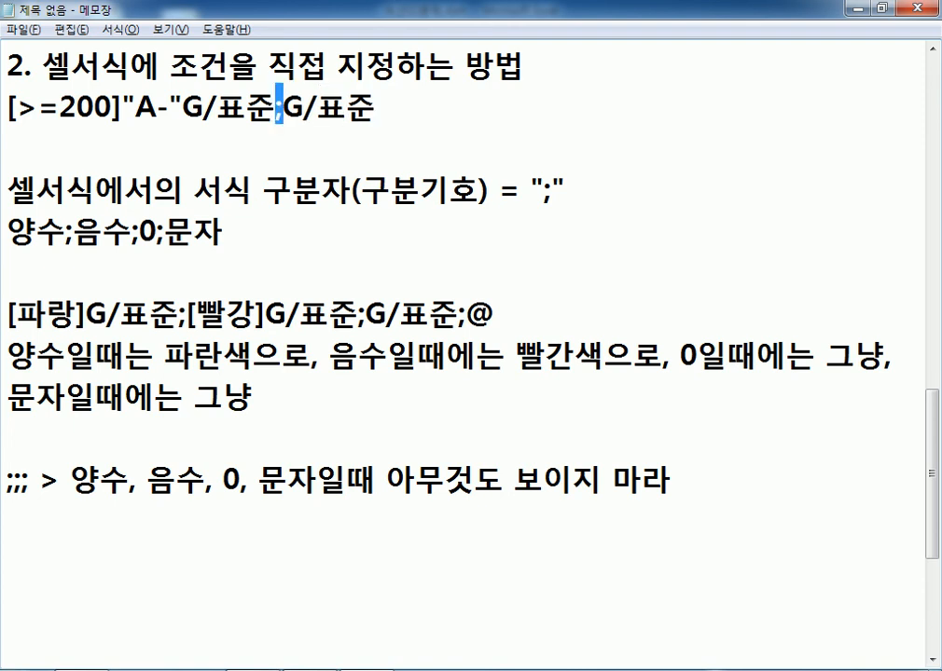
pyautogui.click(375, 109)
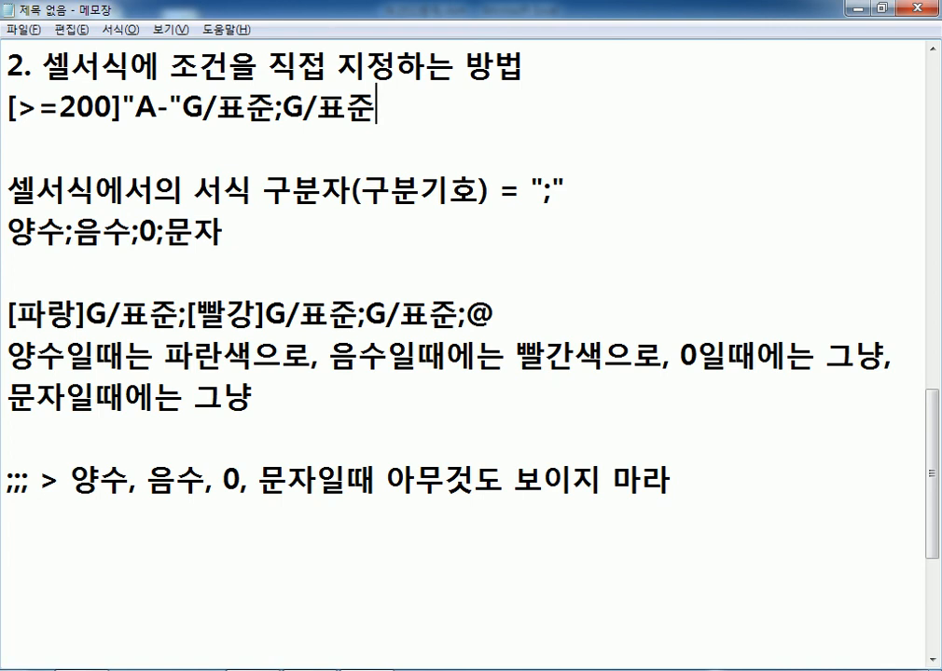
pyautogui.press('Left')
pyautogui.press('Left')
pyautogui.press('Left')
pyautogui.press('Left')
# Return to Excel, check the custom format [>=200]"A-"G/표준;G/표준 on the 목표수량 values in C4:C12, and close the cell format settings
pyautogui.hotkey('alt', 'Tab')
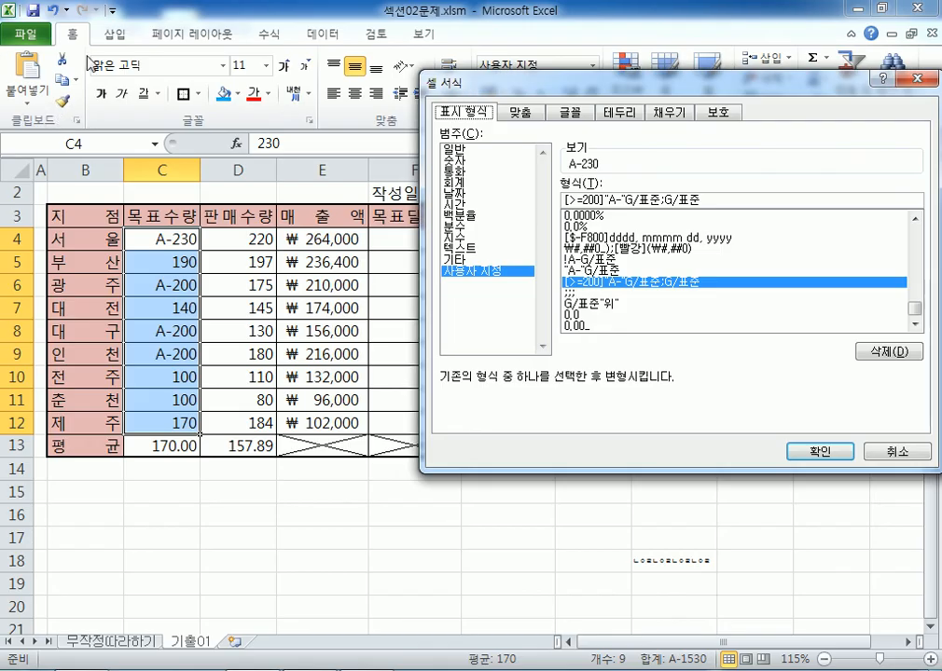
pyautogui.press('Return')
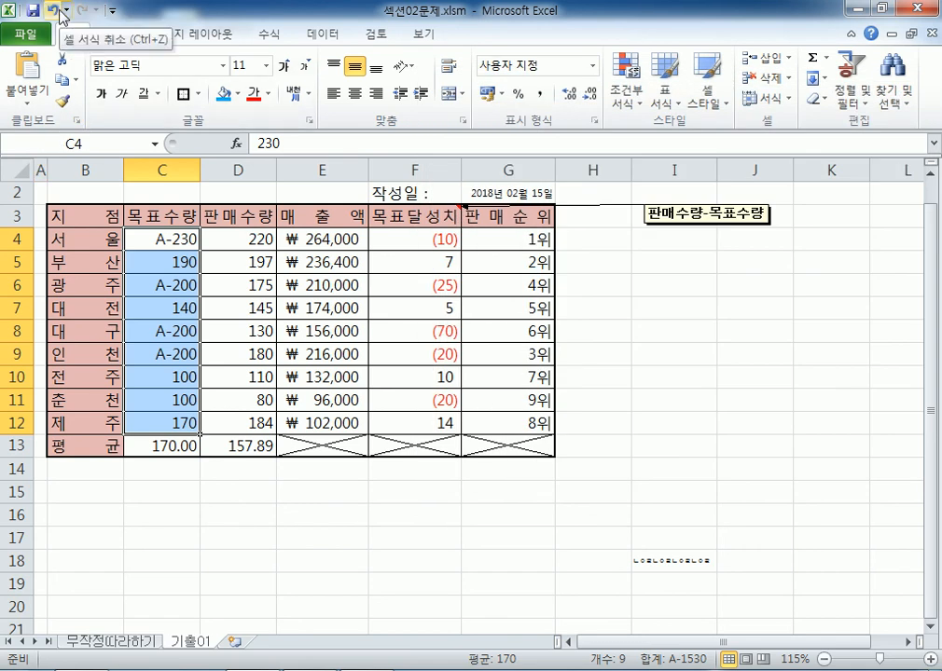